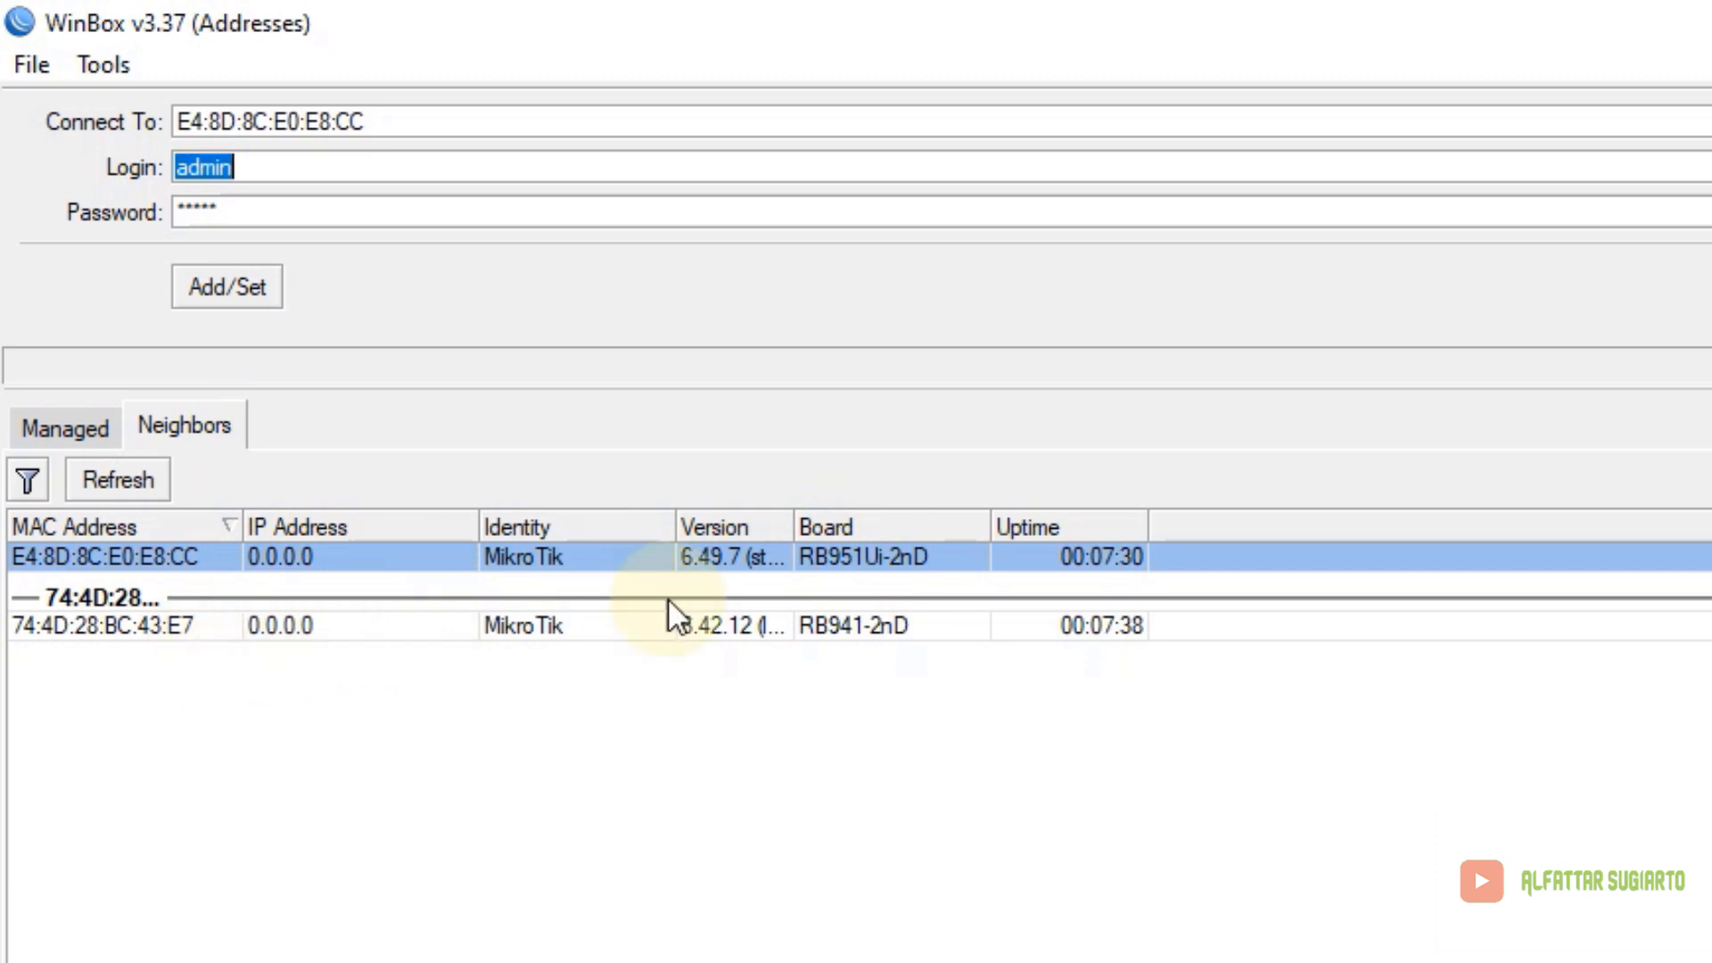
Connect to router E4:8D:8C:E0:E8:CC from Neighbors and close its empty address list
{"action": "left_click", "coordinate": [856, 630]}
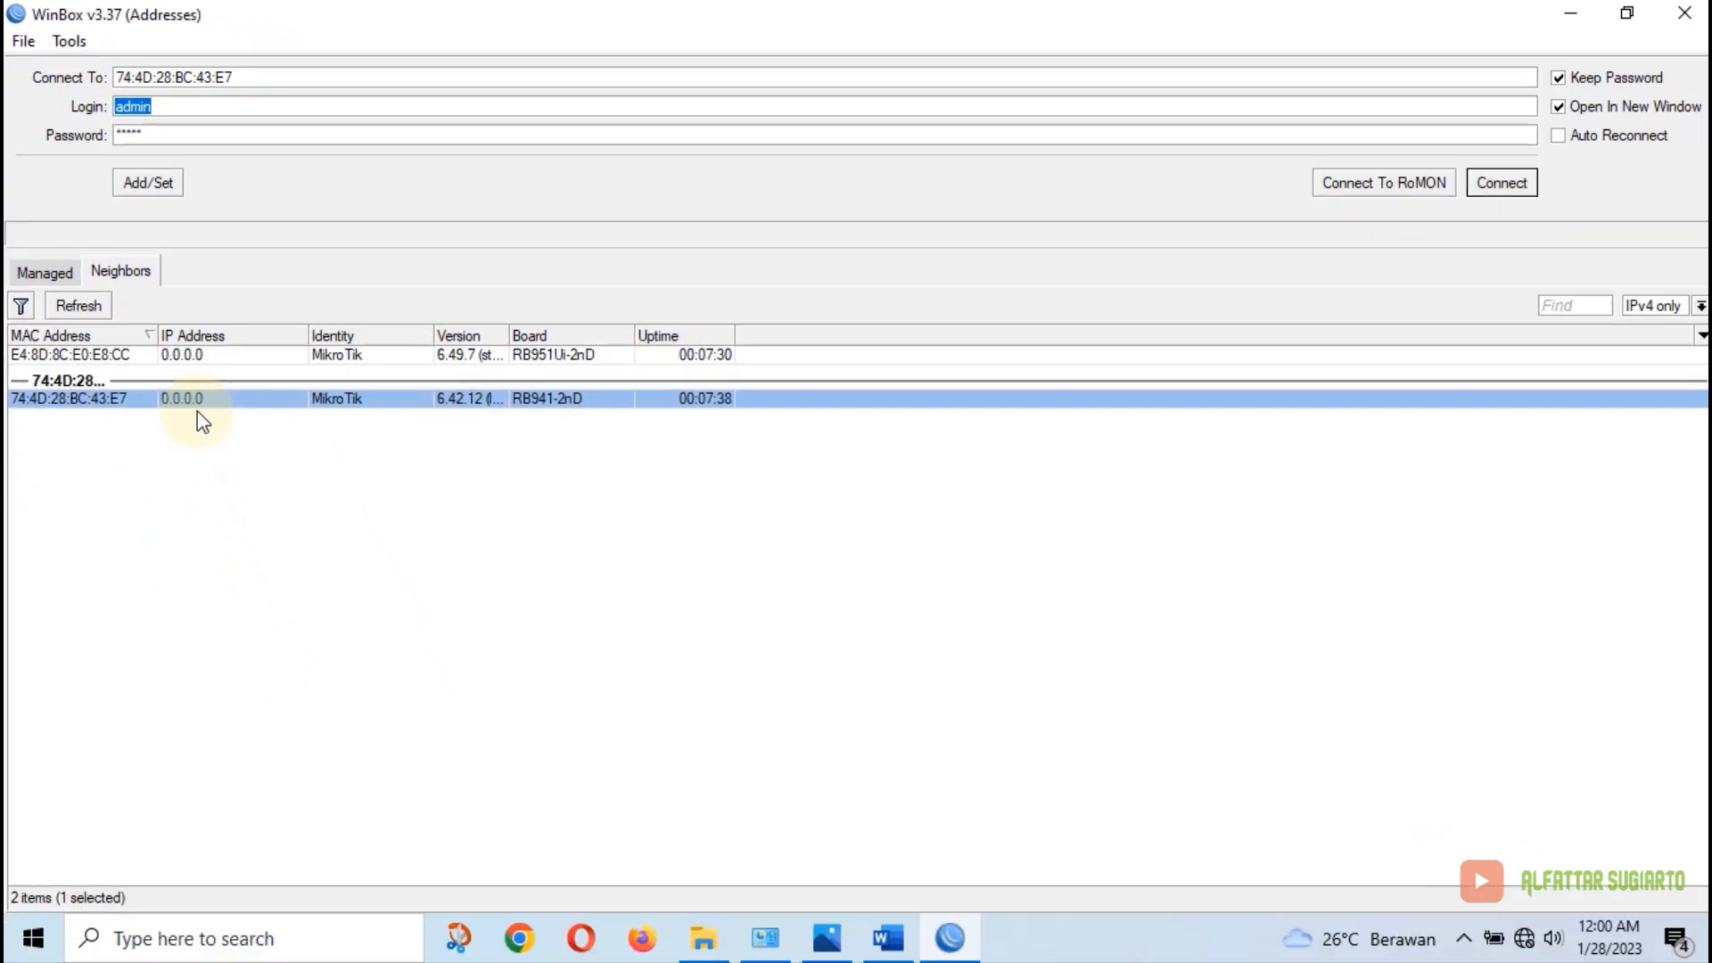
{"action": "left_click", "coordinate": [104, 357]}
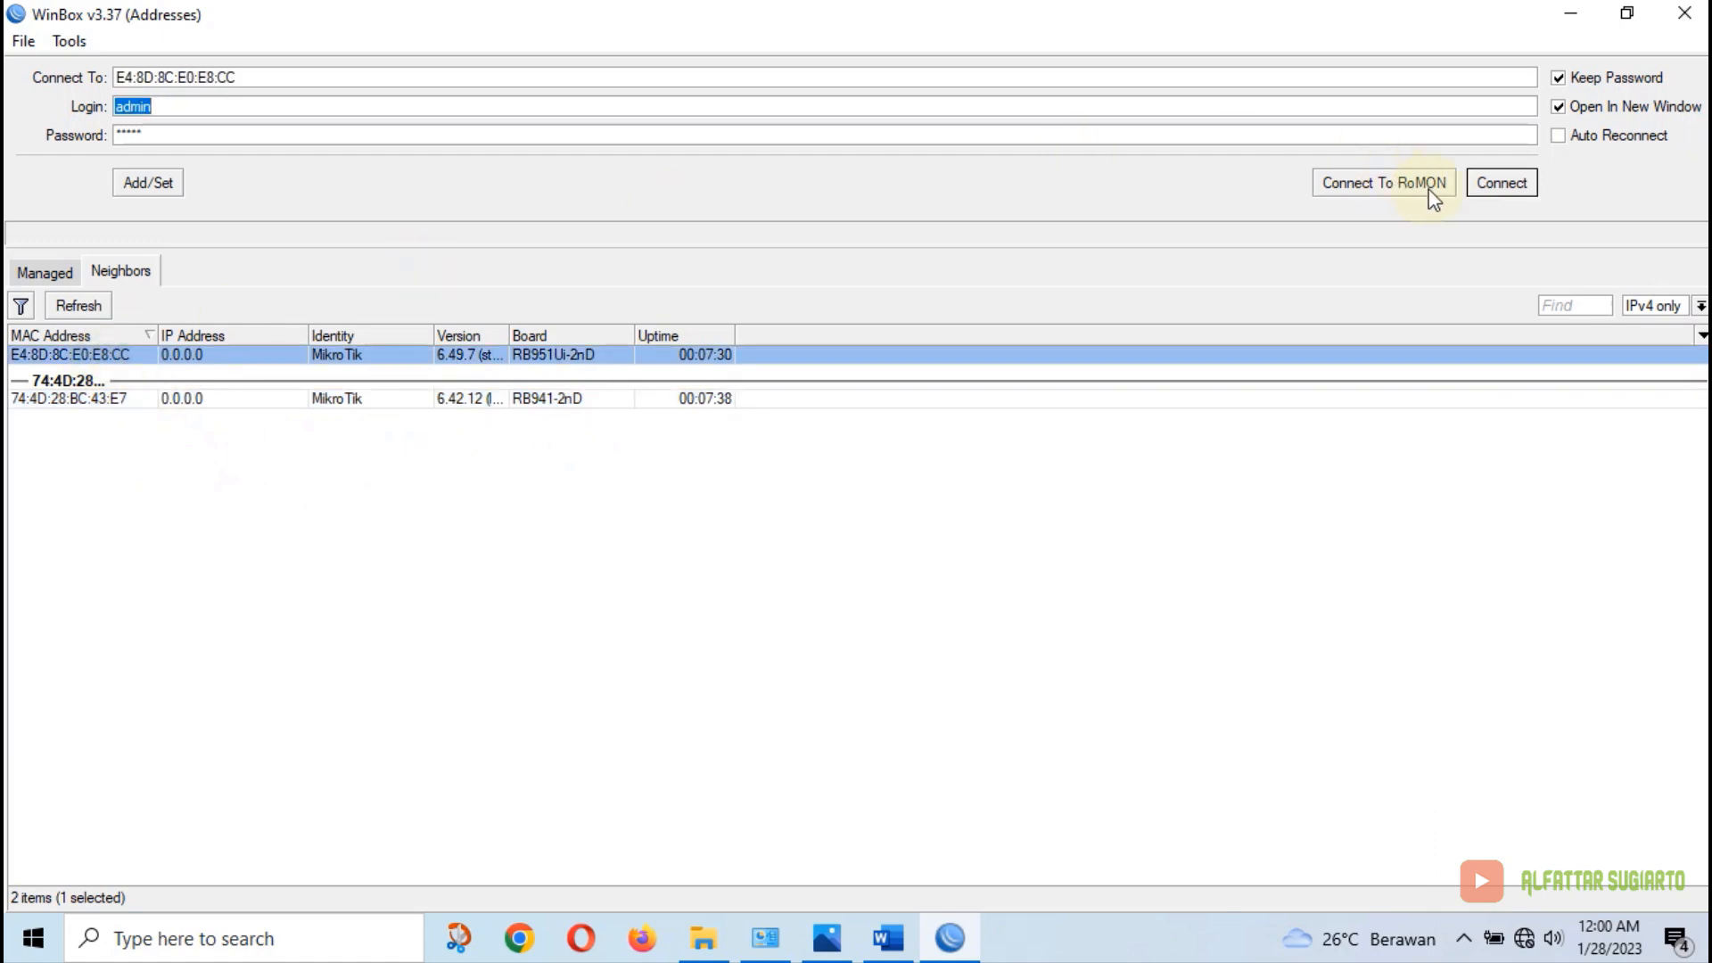
{"action": "left_click", "coordinate": [1512, 184]}
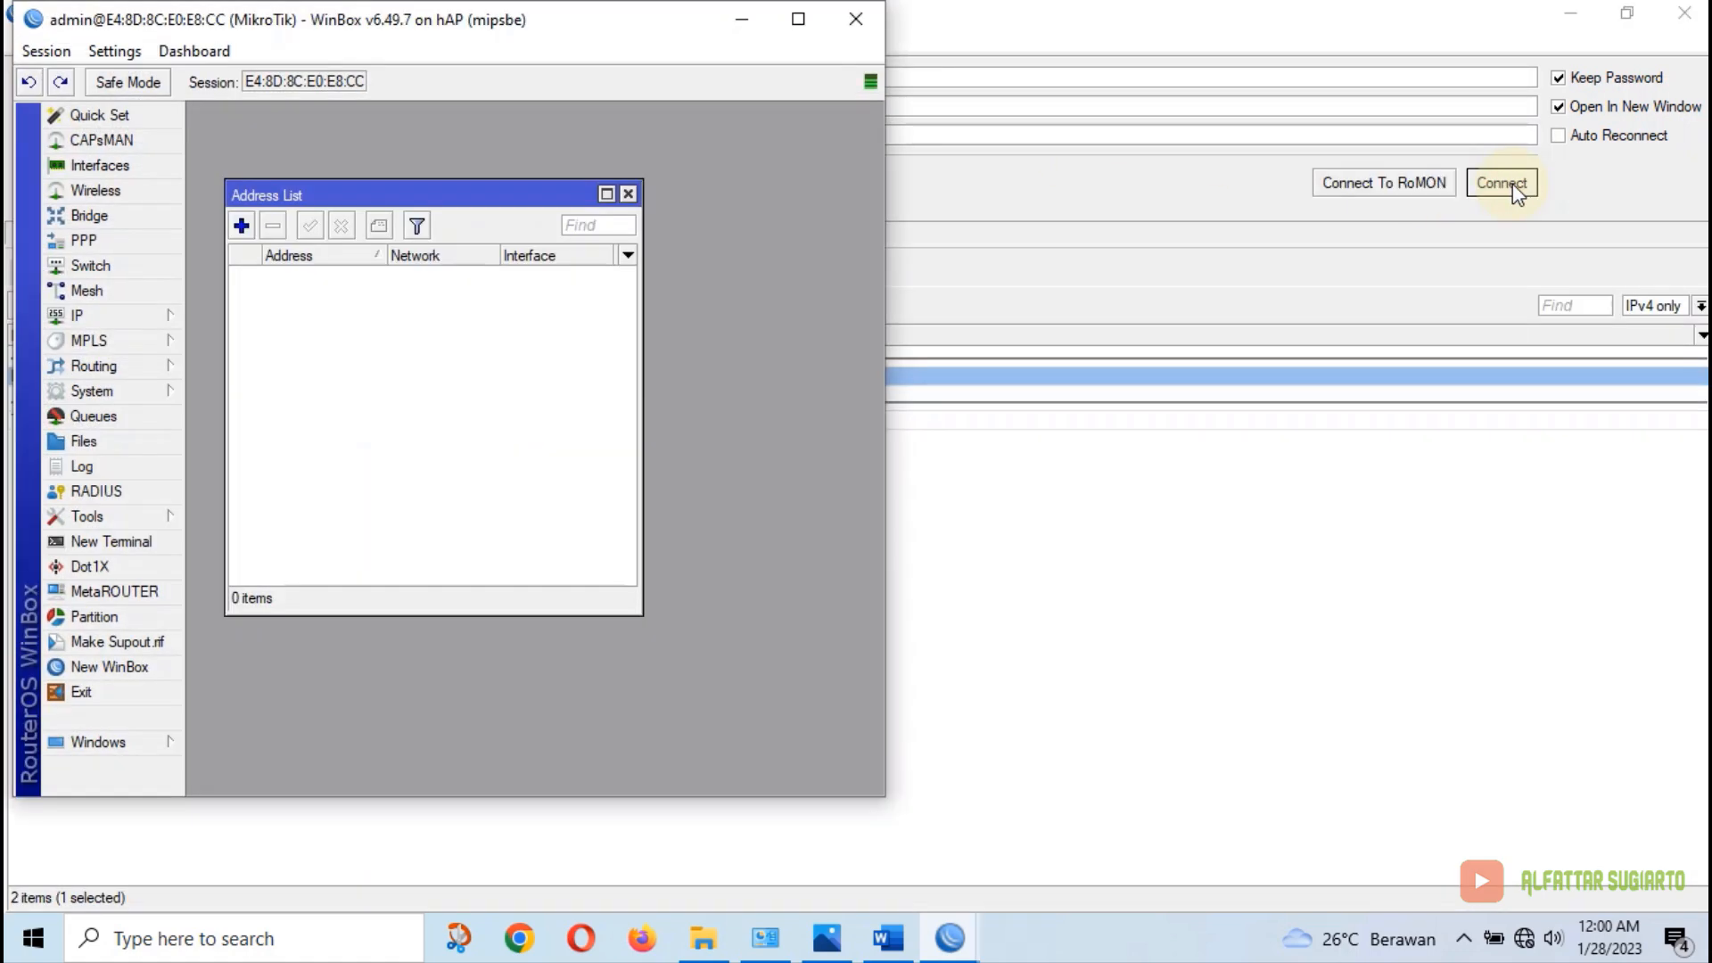
{"action": "left_click", "coordinate": [629, 194]}
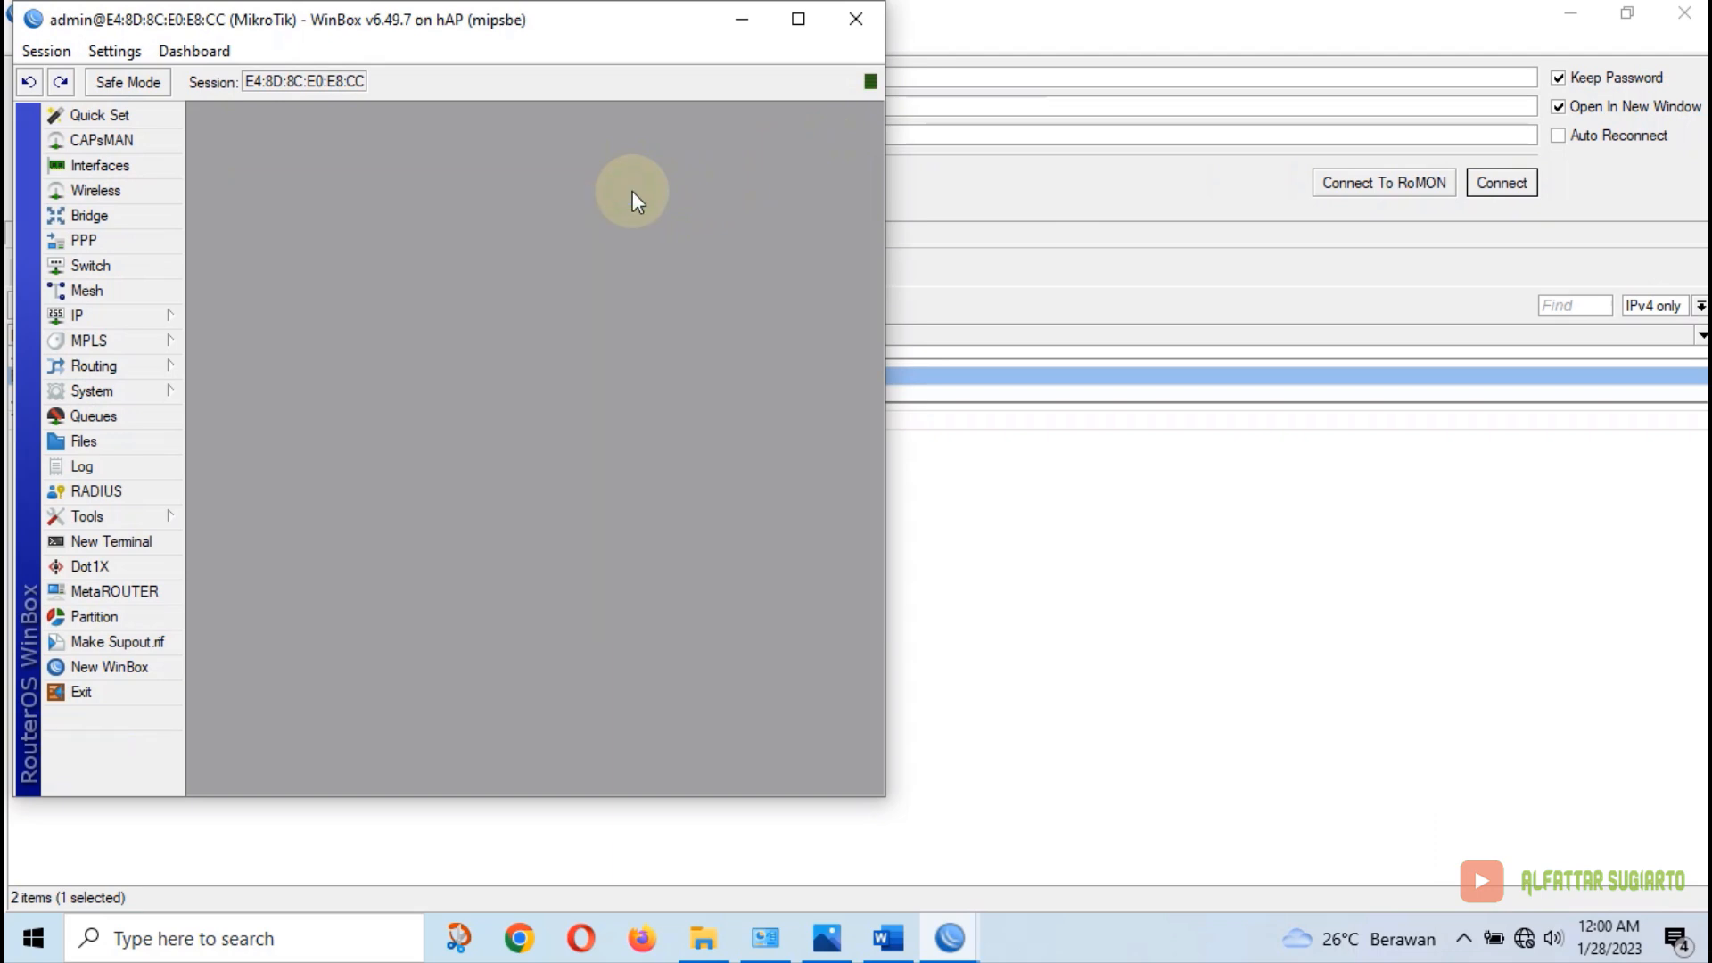
{"action": "left_click", "coordinate": [77, 314]}
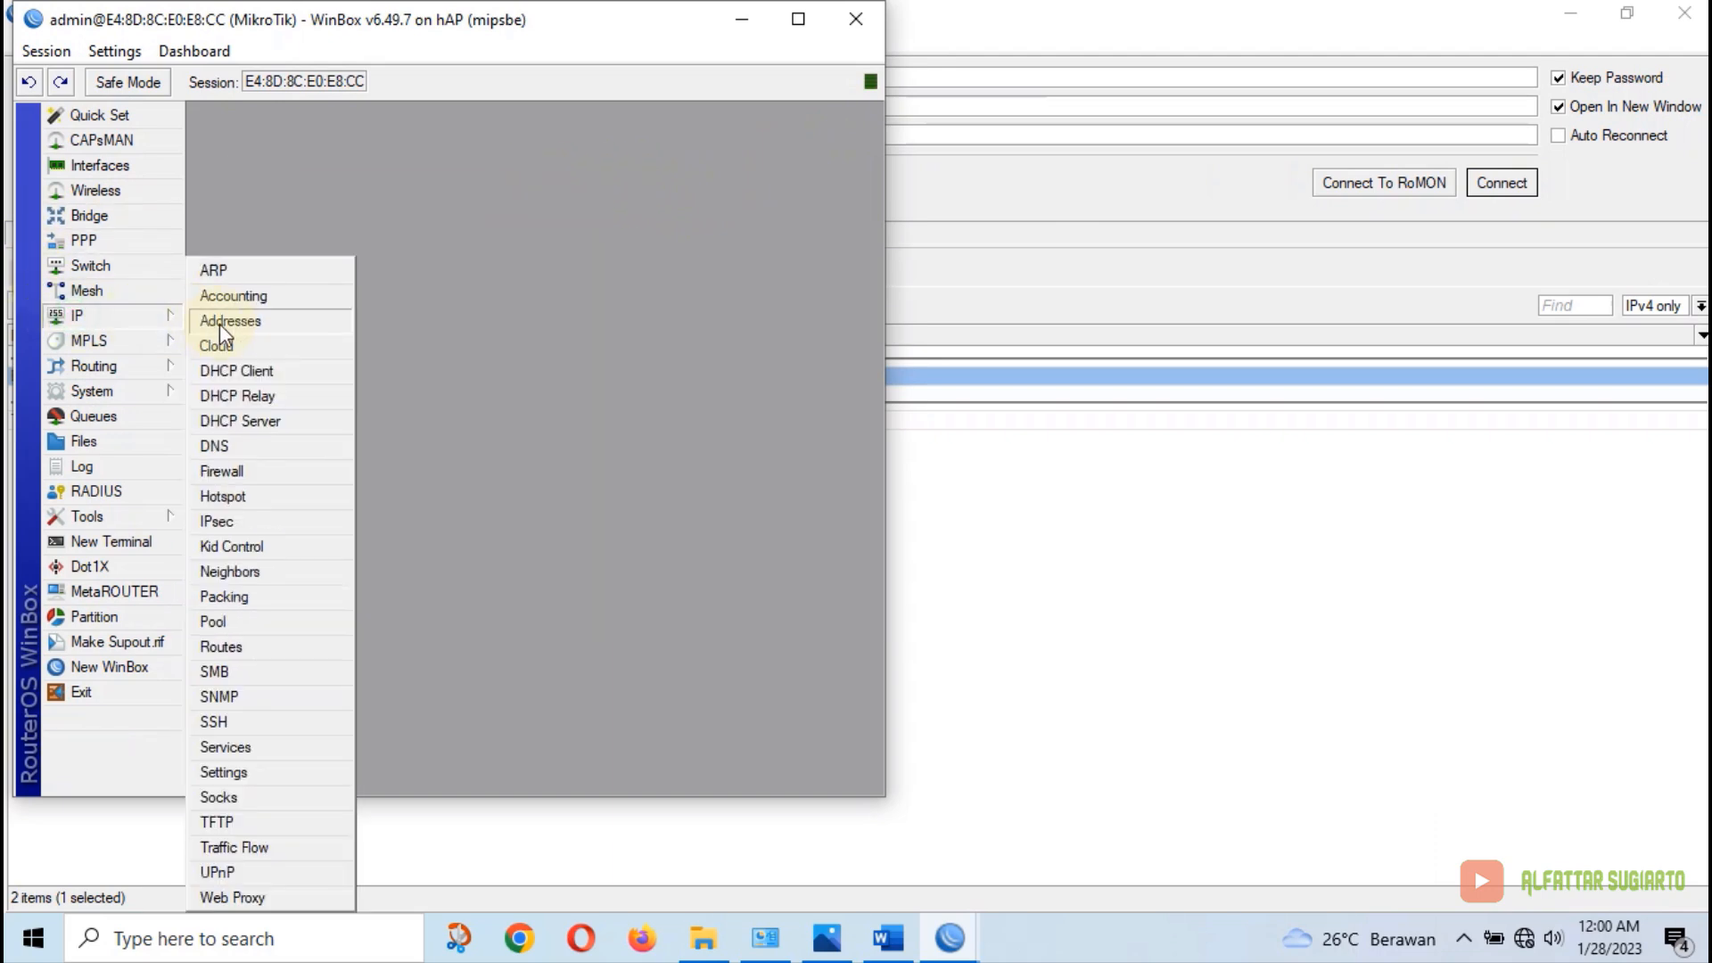
{"action": "left_click", "coordinate": [230, 323]}
{"action": "left_click", "coordinate": [629, 195]}
Connect to router 74:4D:28:BC:43:E7, close its address list, and minimize the login window
{"action": "left_click", "coordinate": [979, 206]}
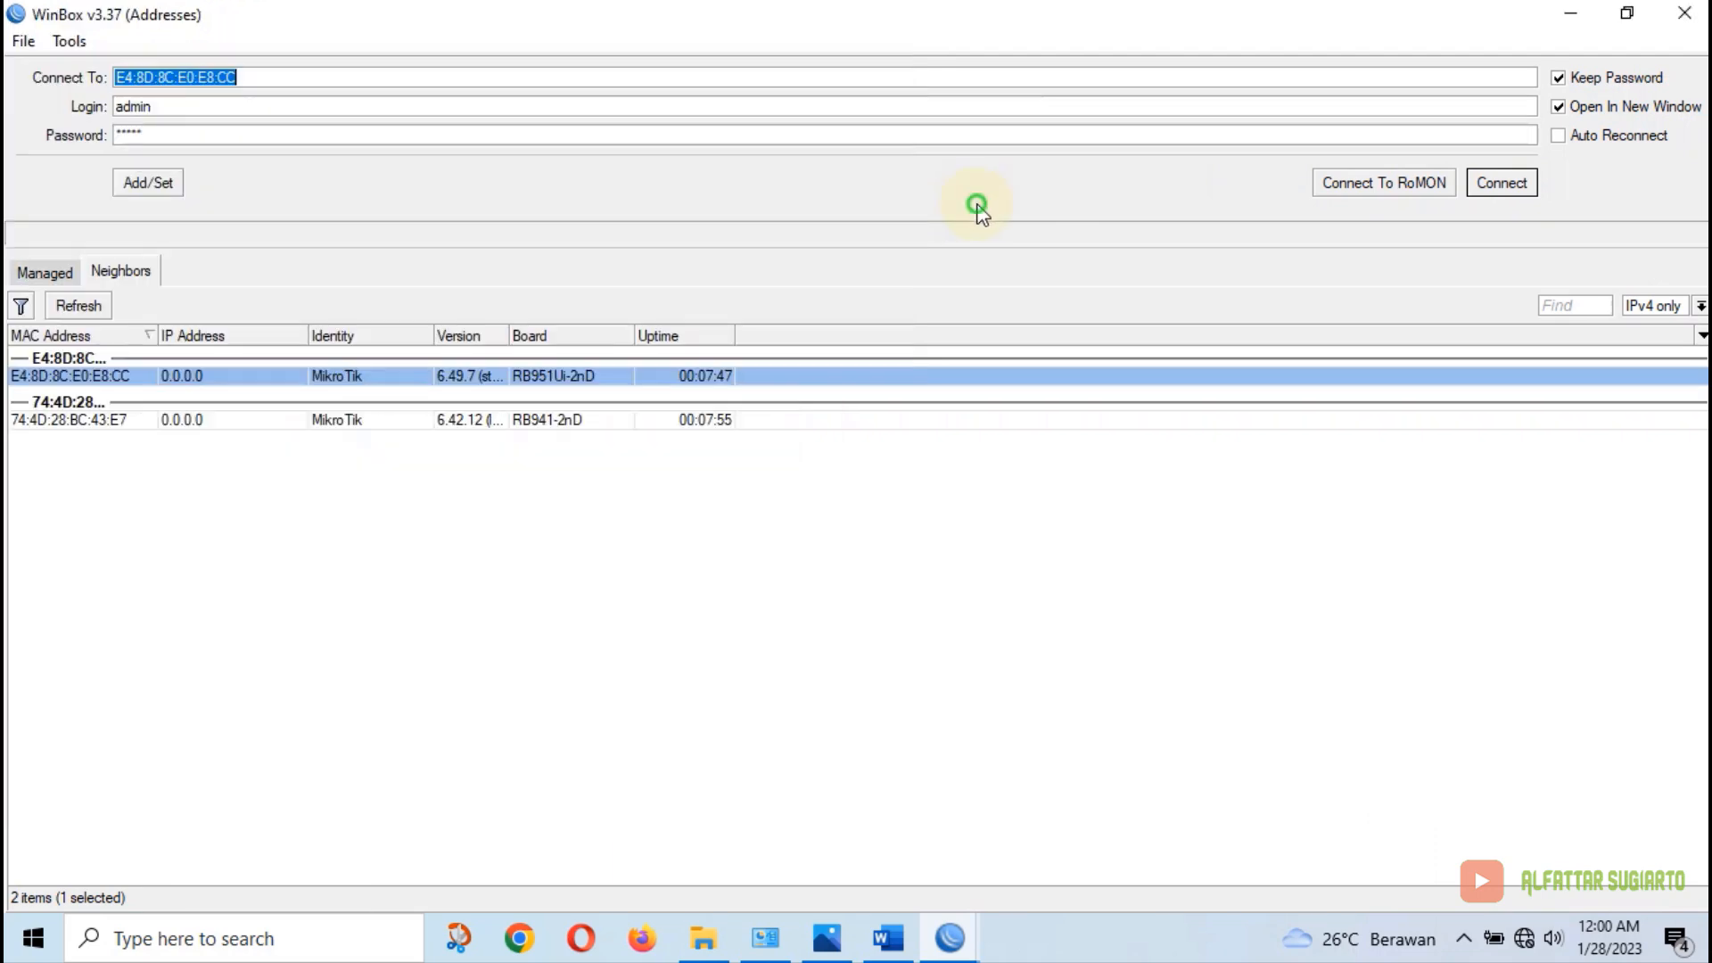
{"action": "left_click", "coordinate": [104, 420]}
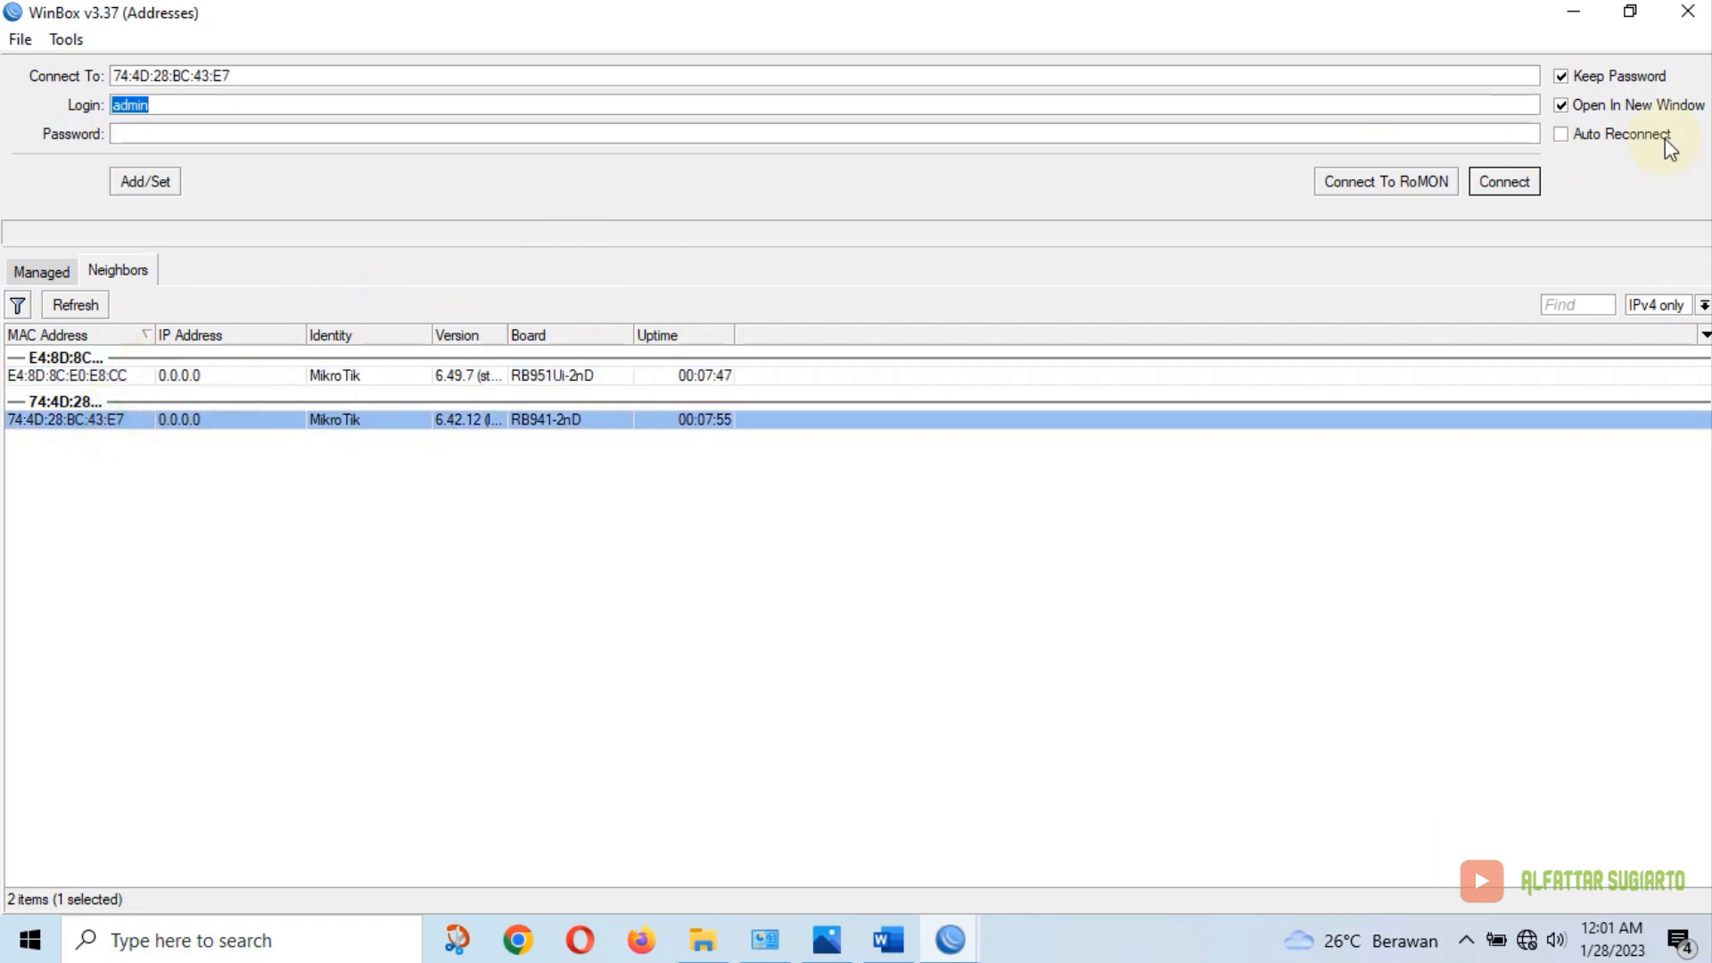
{"action": "left_click", "coordinate": [1528, 189]}
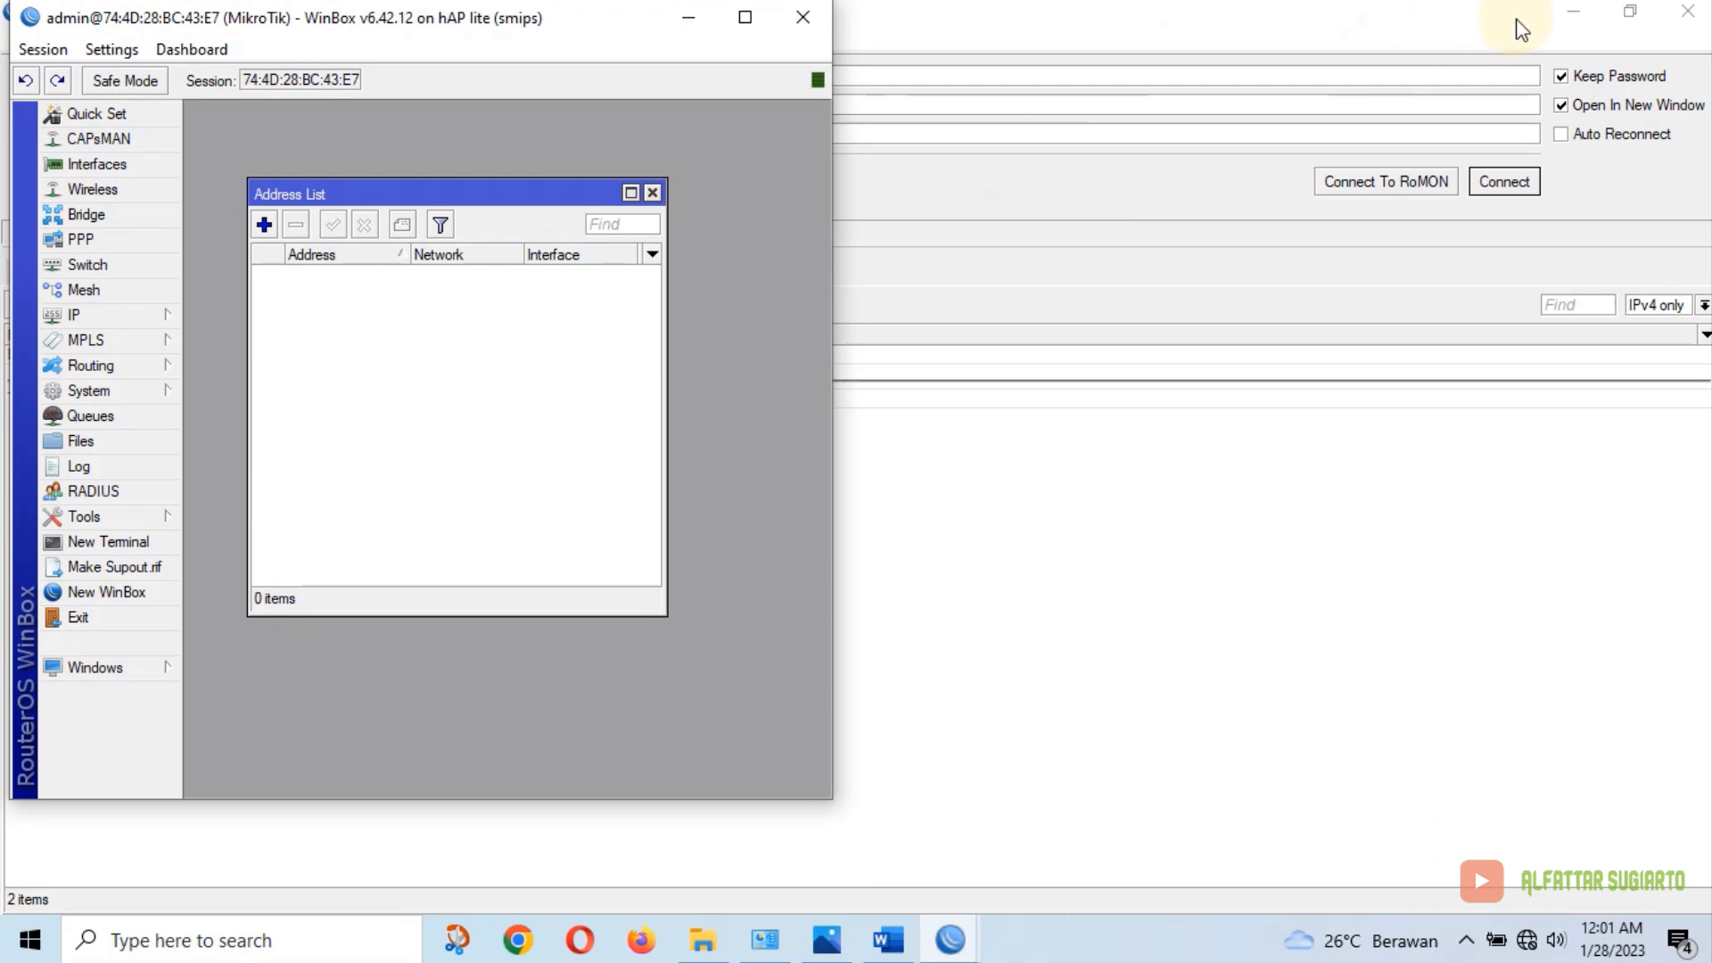
{"action": "left_click", "coordinate": [653, 193]}
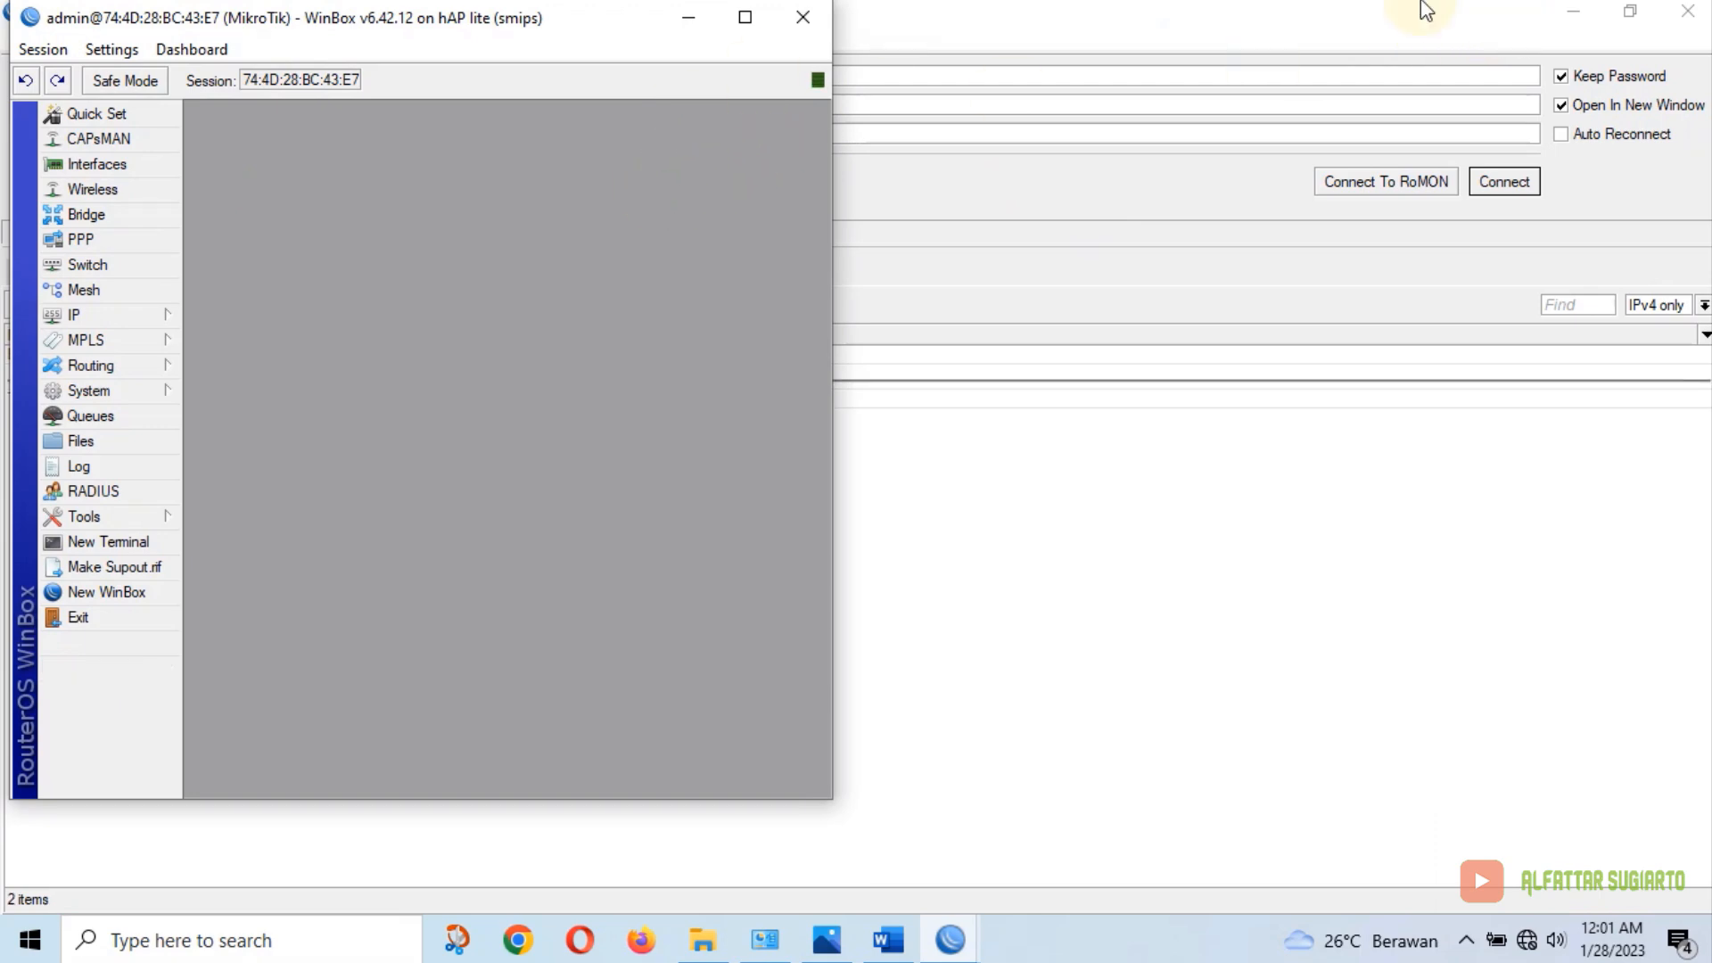
{"action": "left_click", "coordinate": [1574, 11]}
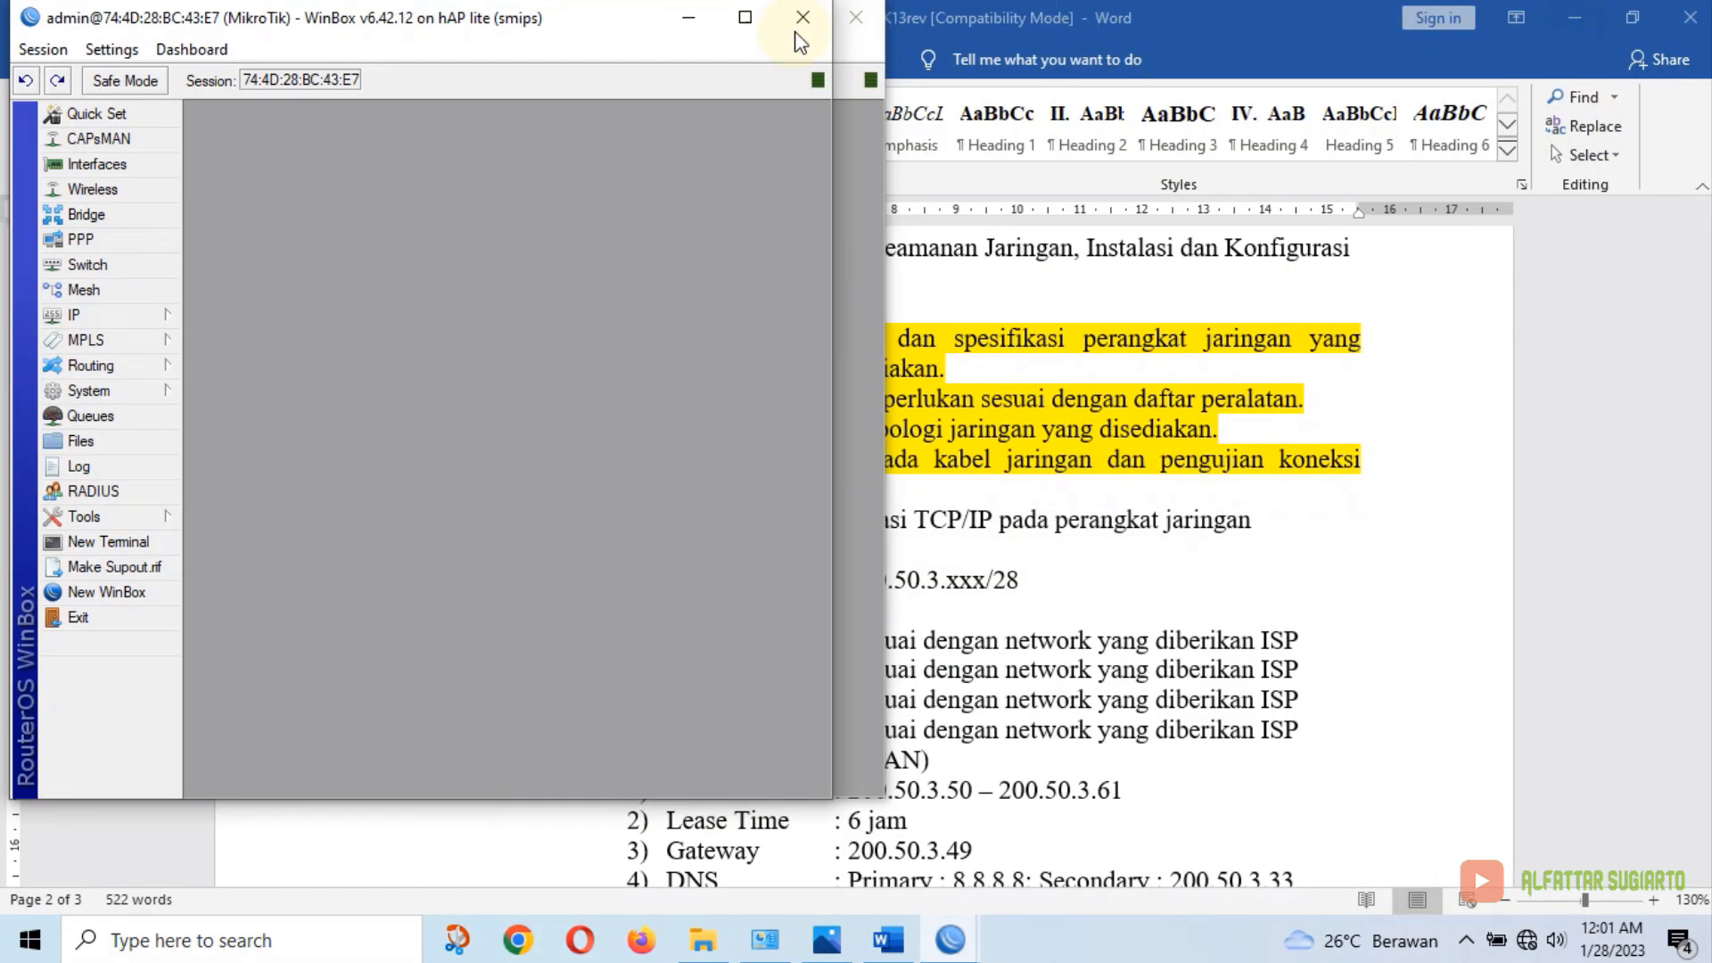
Tile the two router sessions side by side and set the first router's identity to Router A
{"action": "left_click_drag", "start_coordinate": [609, 37], "coordinate": [1478, 30]}
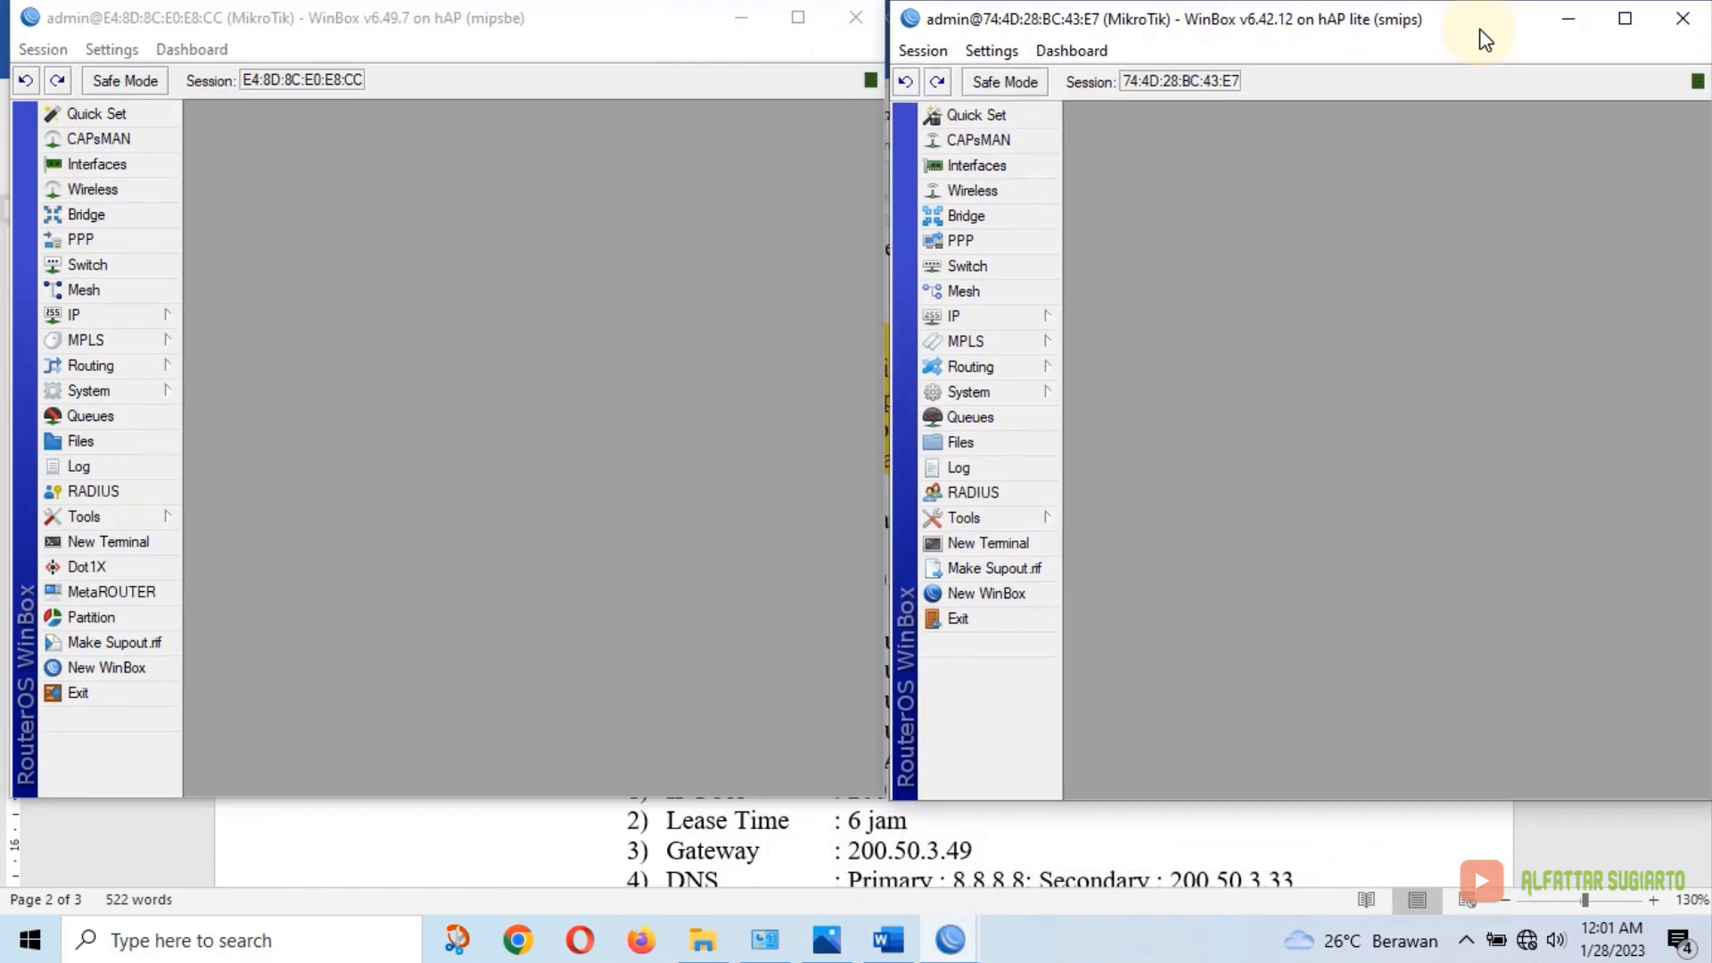
{"action": "left_click", "coordinate": [596, 300]}
{"action": "left_click", "coordinate": [1302, 292]}
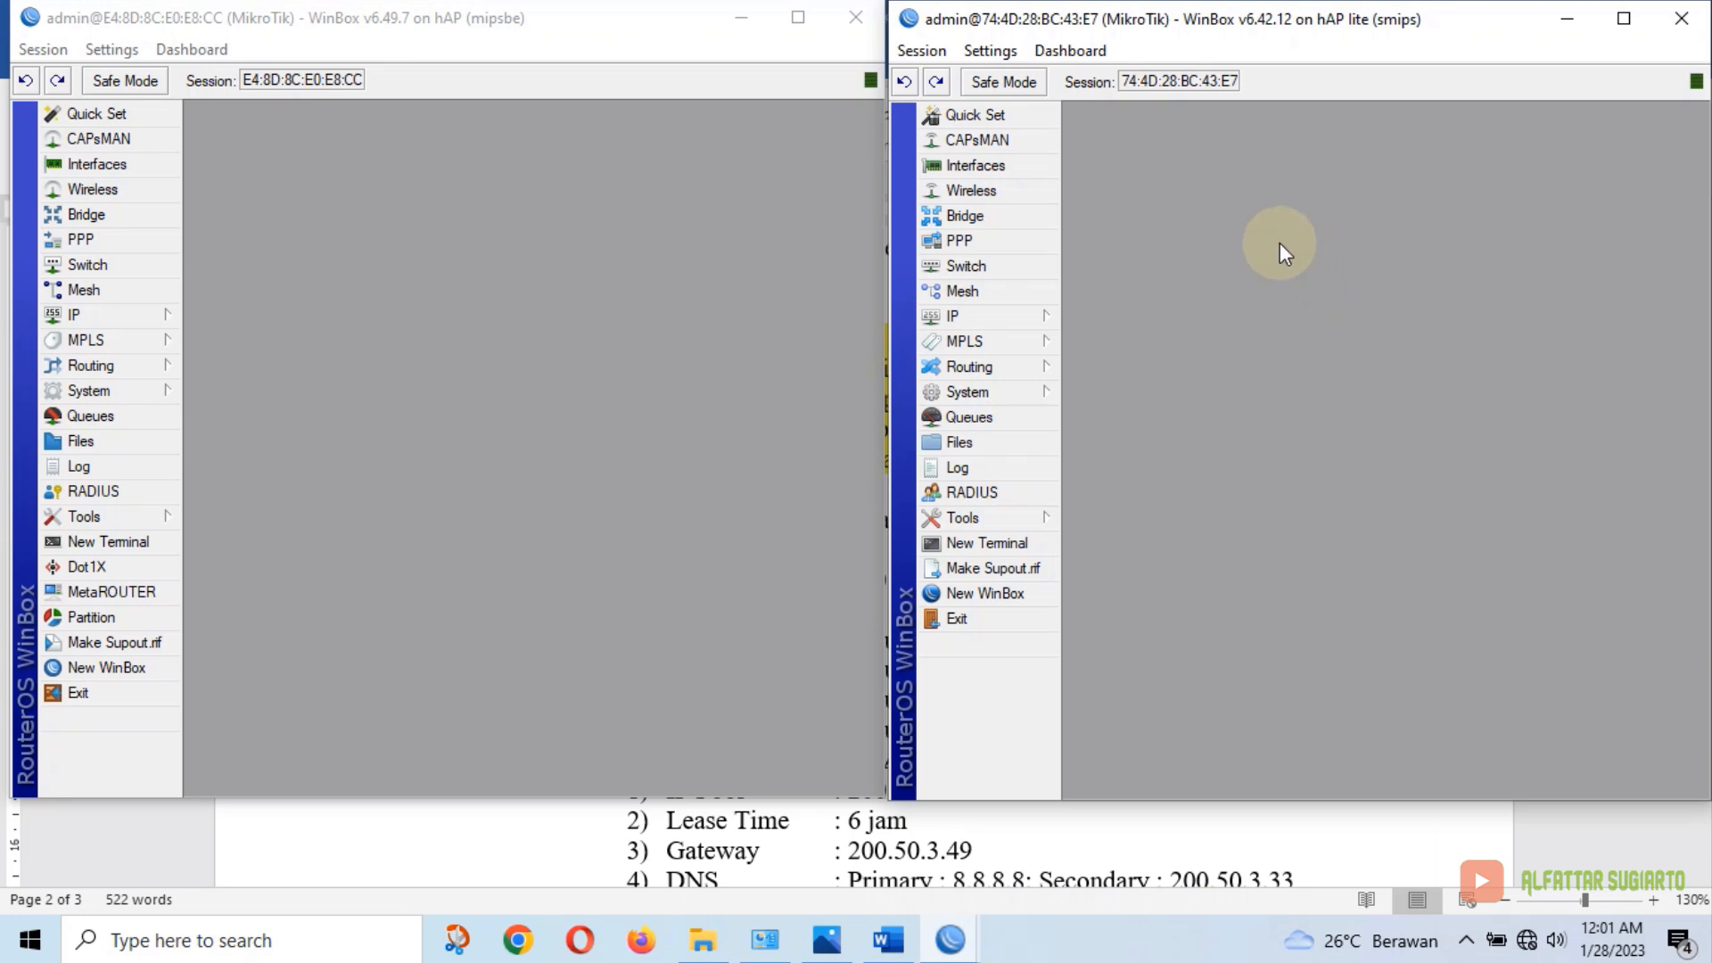
{"action": "left_click", "coordinate": [130, 392]}
{"action": "left_click", "coordinate": [236, 443]}
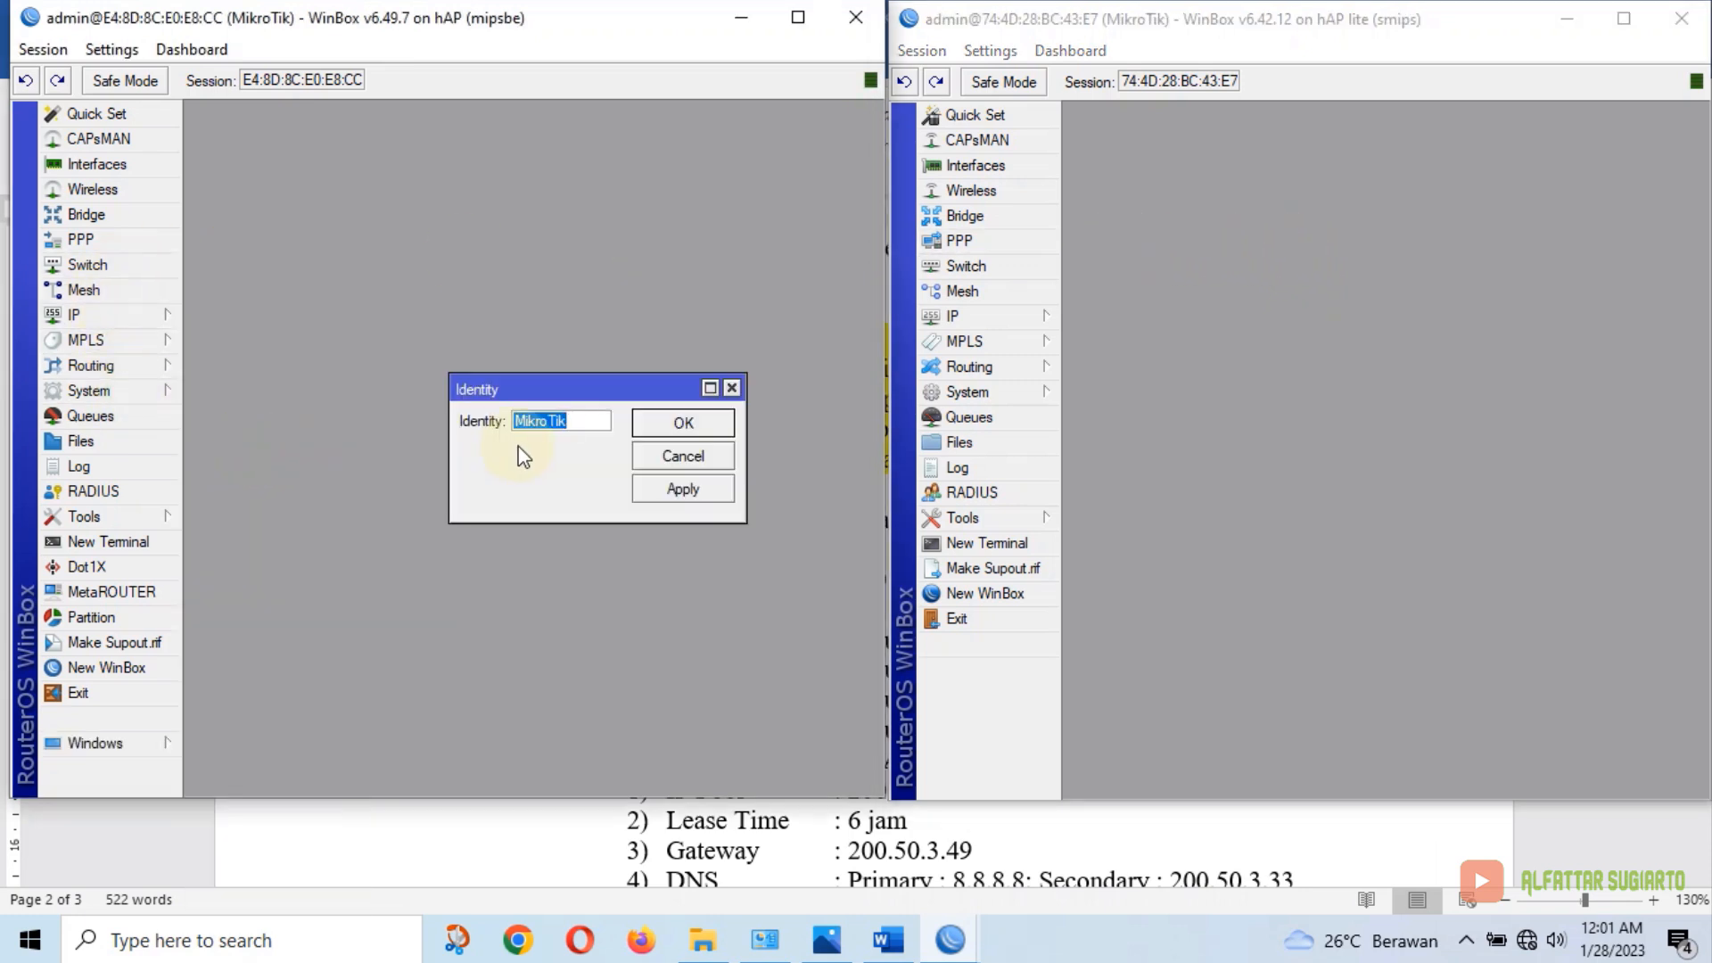
{"action": "type", "text": "Router A"}
{"action": "left_click", "coordinate": [671, 423]}
Set the second router's identity to Router B in System > Identity
{"action": "left_click", "coordinate": [1249, 307]}
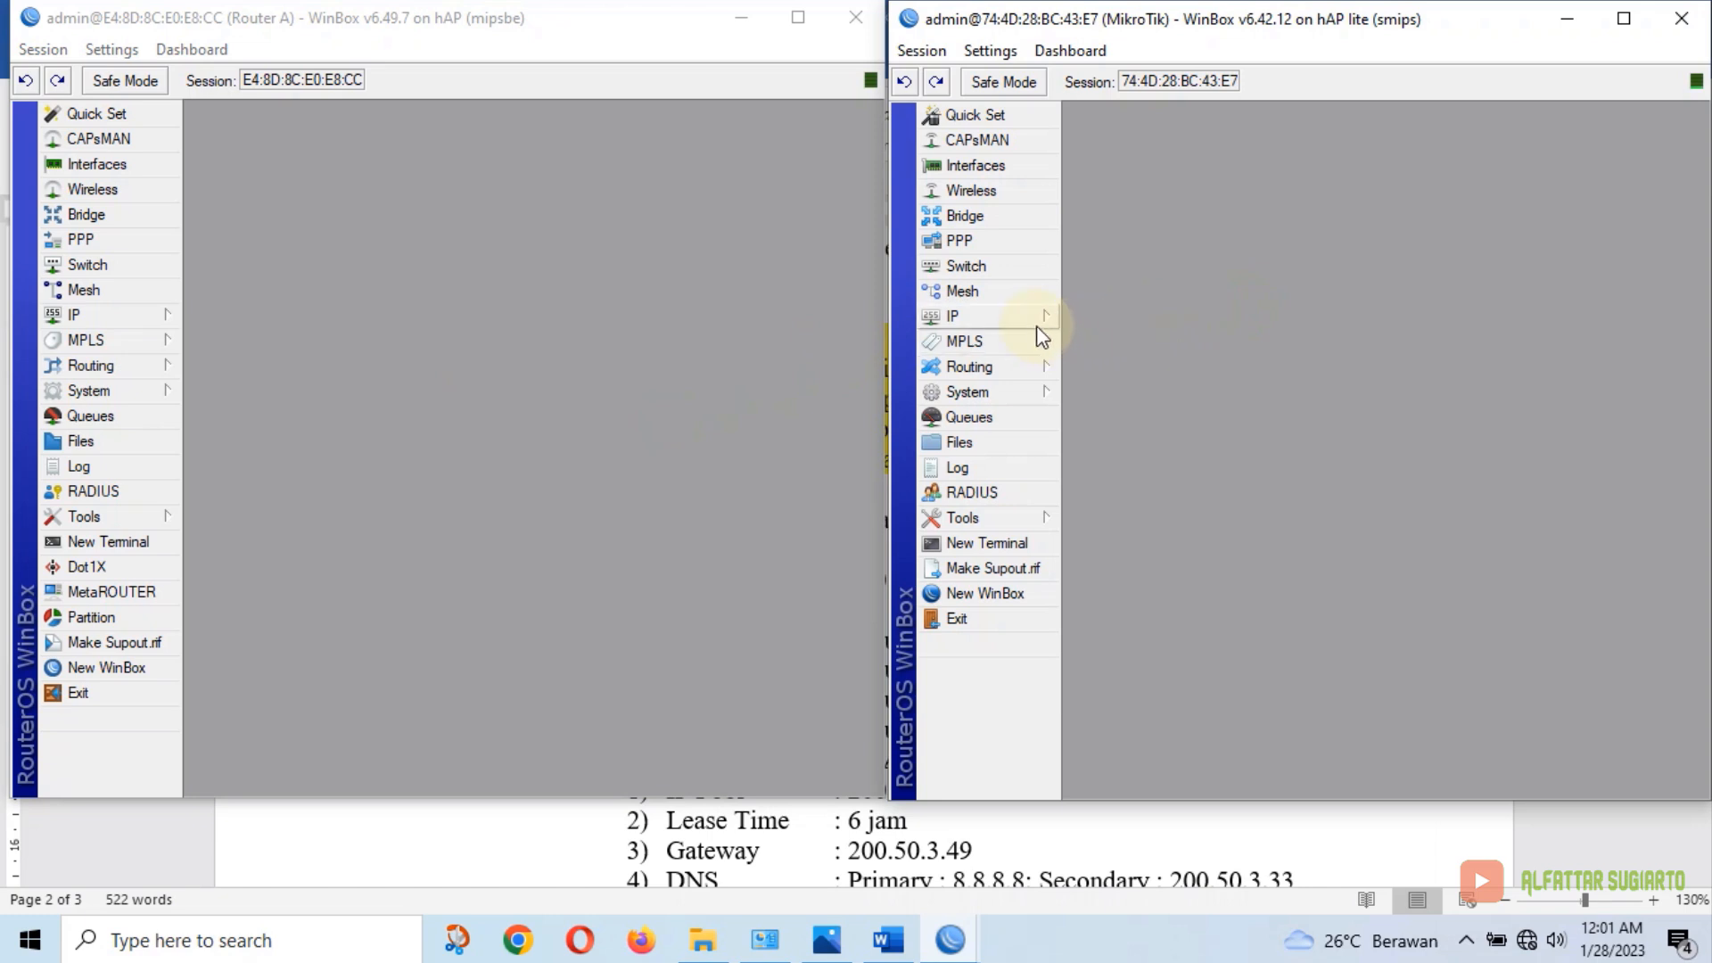
{"action": "left_click", "coordinate": [1021, 367]}
{"action": "left_click", "coordinate": [1025, 393]}
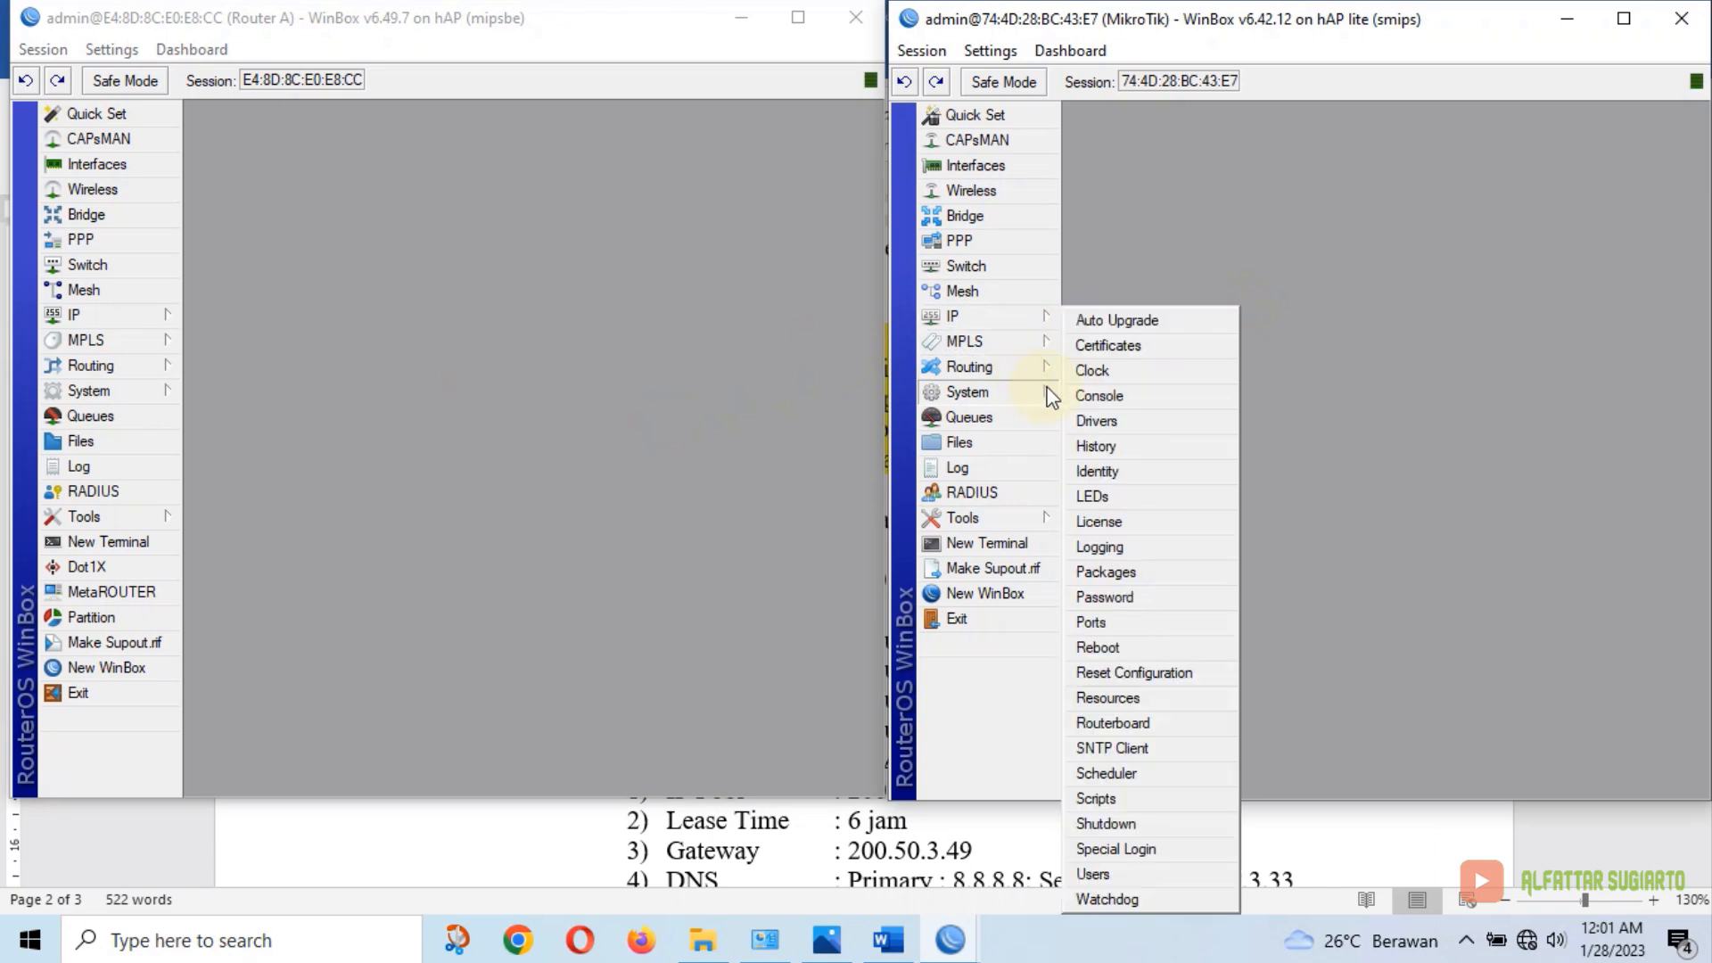
{"action": "left_click", "coordinate": [1134, 468]}
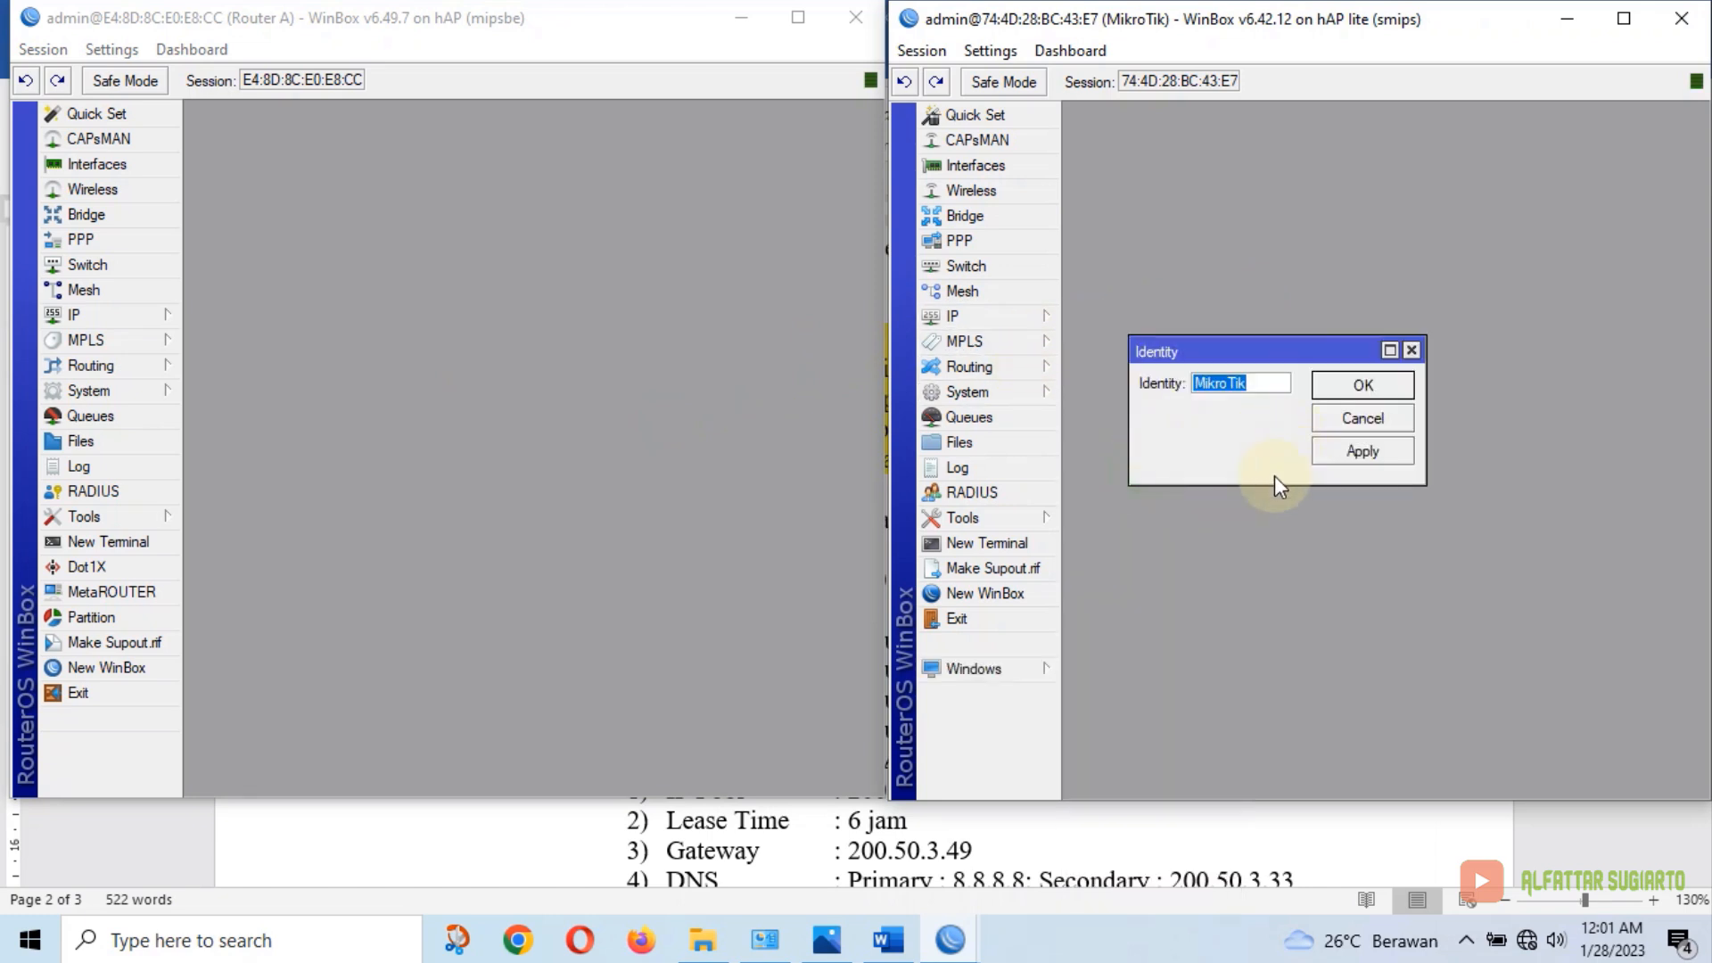
{"action": "type", "text": "Router B"}
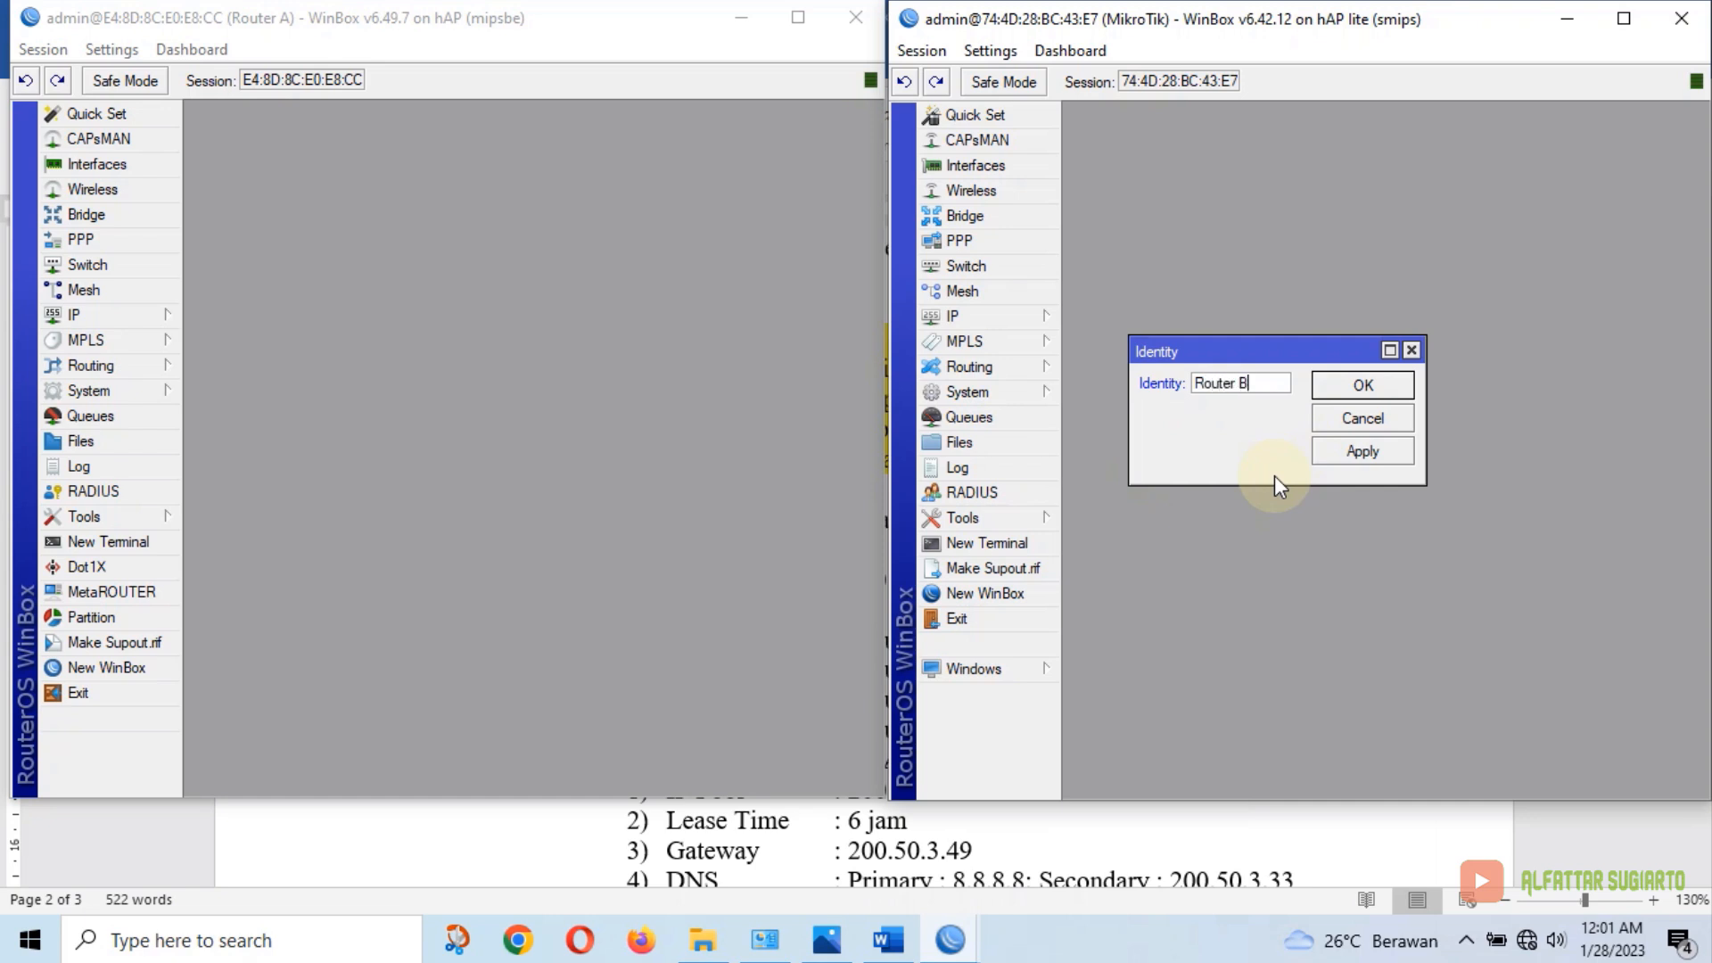
{"action": "left_click", "coordinate": [1362, 385]}
Select the exam sheet's LAN lines requiring 200.50.3.xxx/28, then minimize Word
{"action": "left_click", "coordinate": [888, 939]}
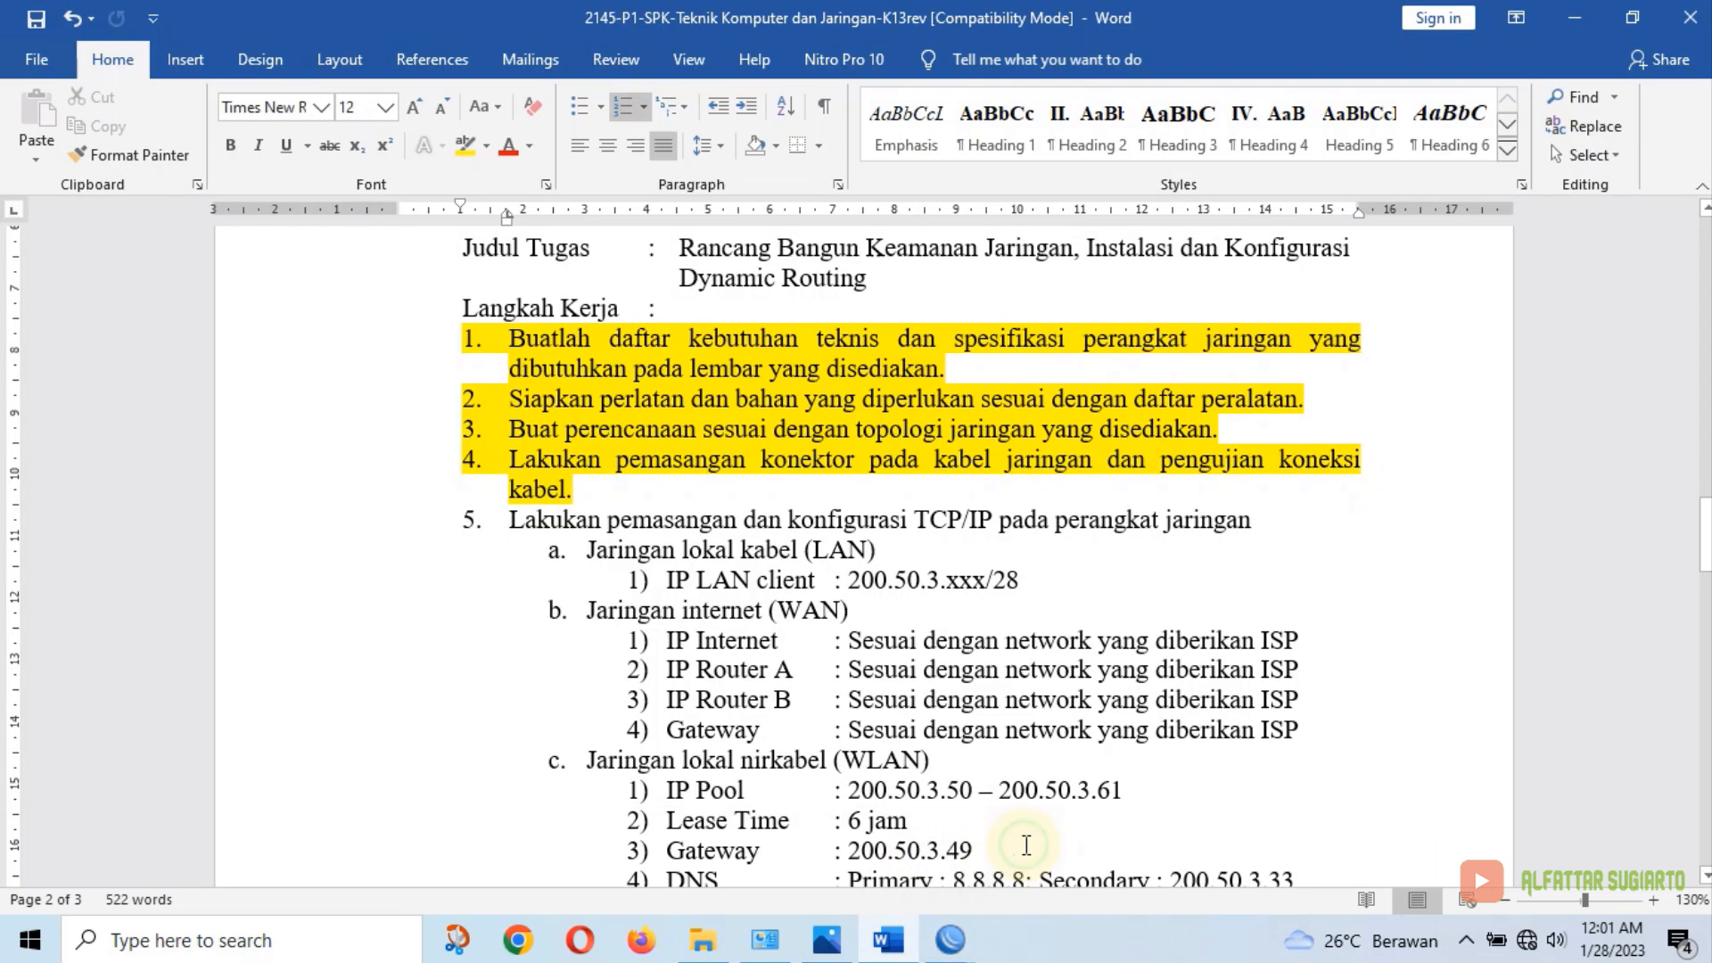
{"action": "scroll", "coordinate": [545, 493], "scroll_direction": "down", "scroll_amount": 1}
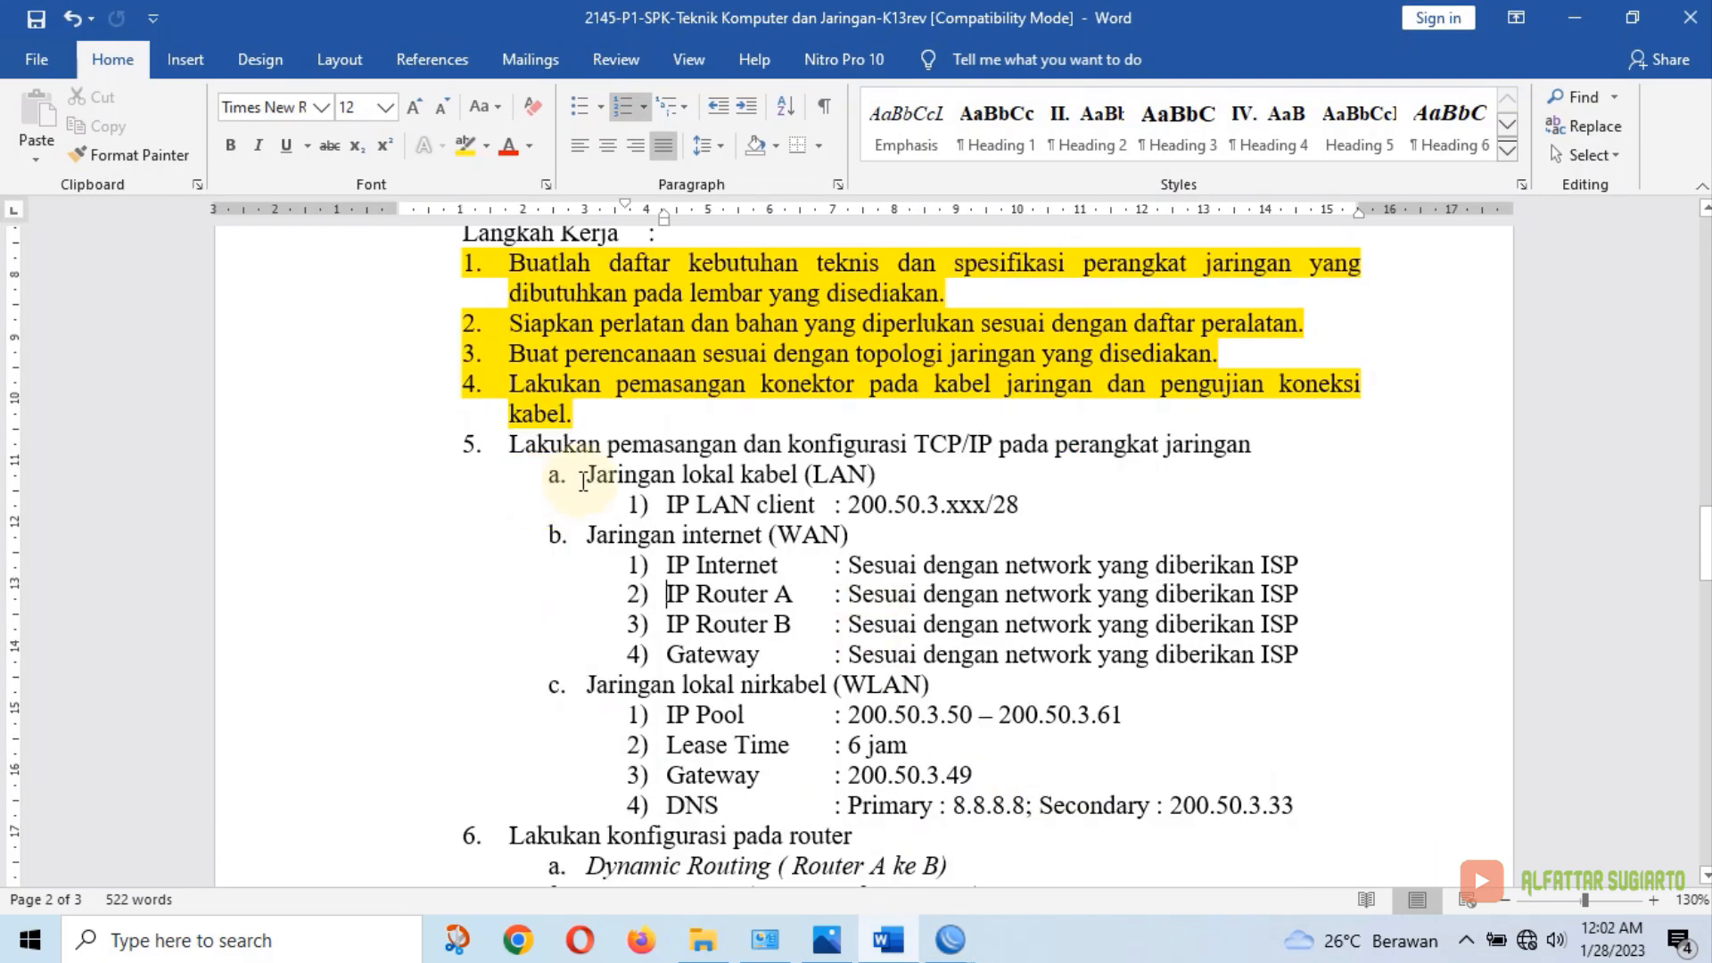
{"action": "left_click_drag", "start_coordinate": [588, 476], "coordinate": [1028, 501]}
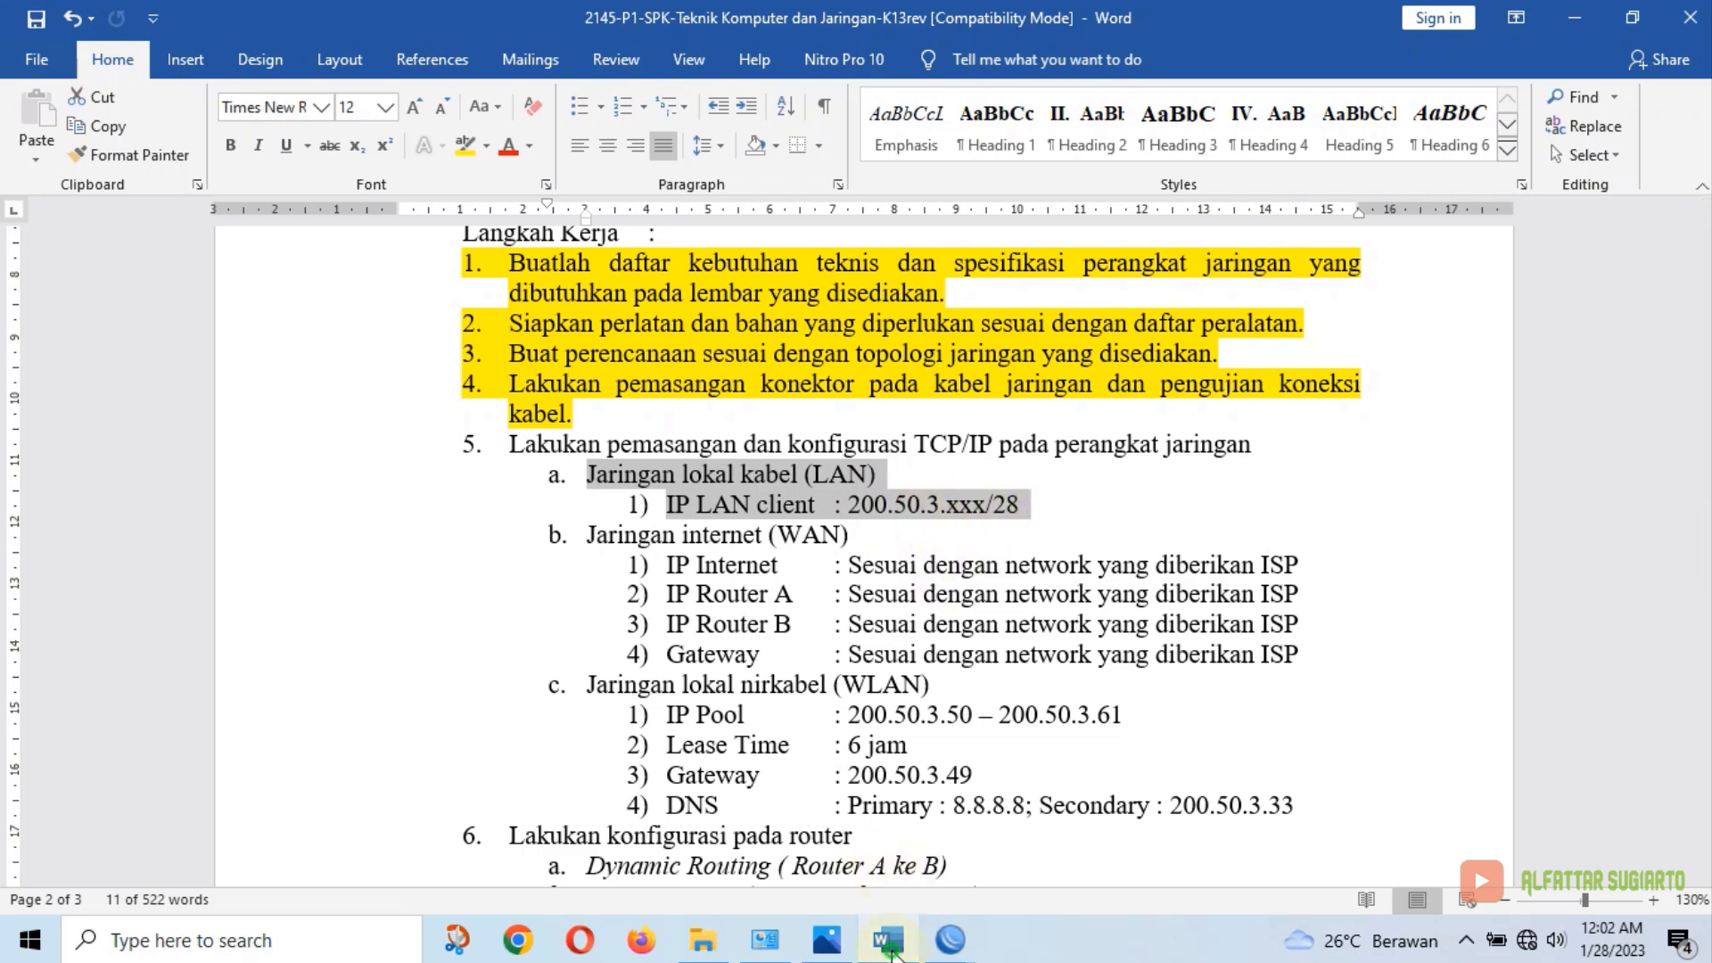
{"action": "left_click", "coordinate": [885, 939]}
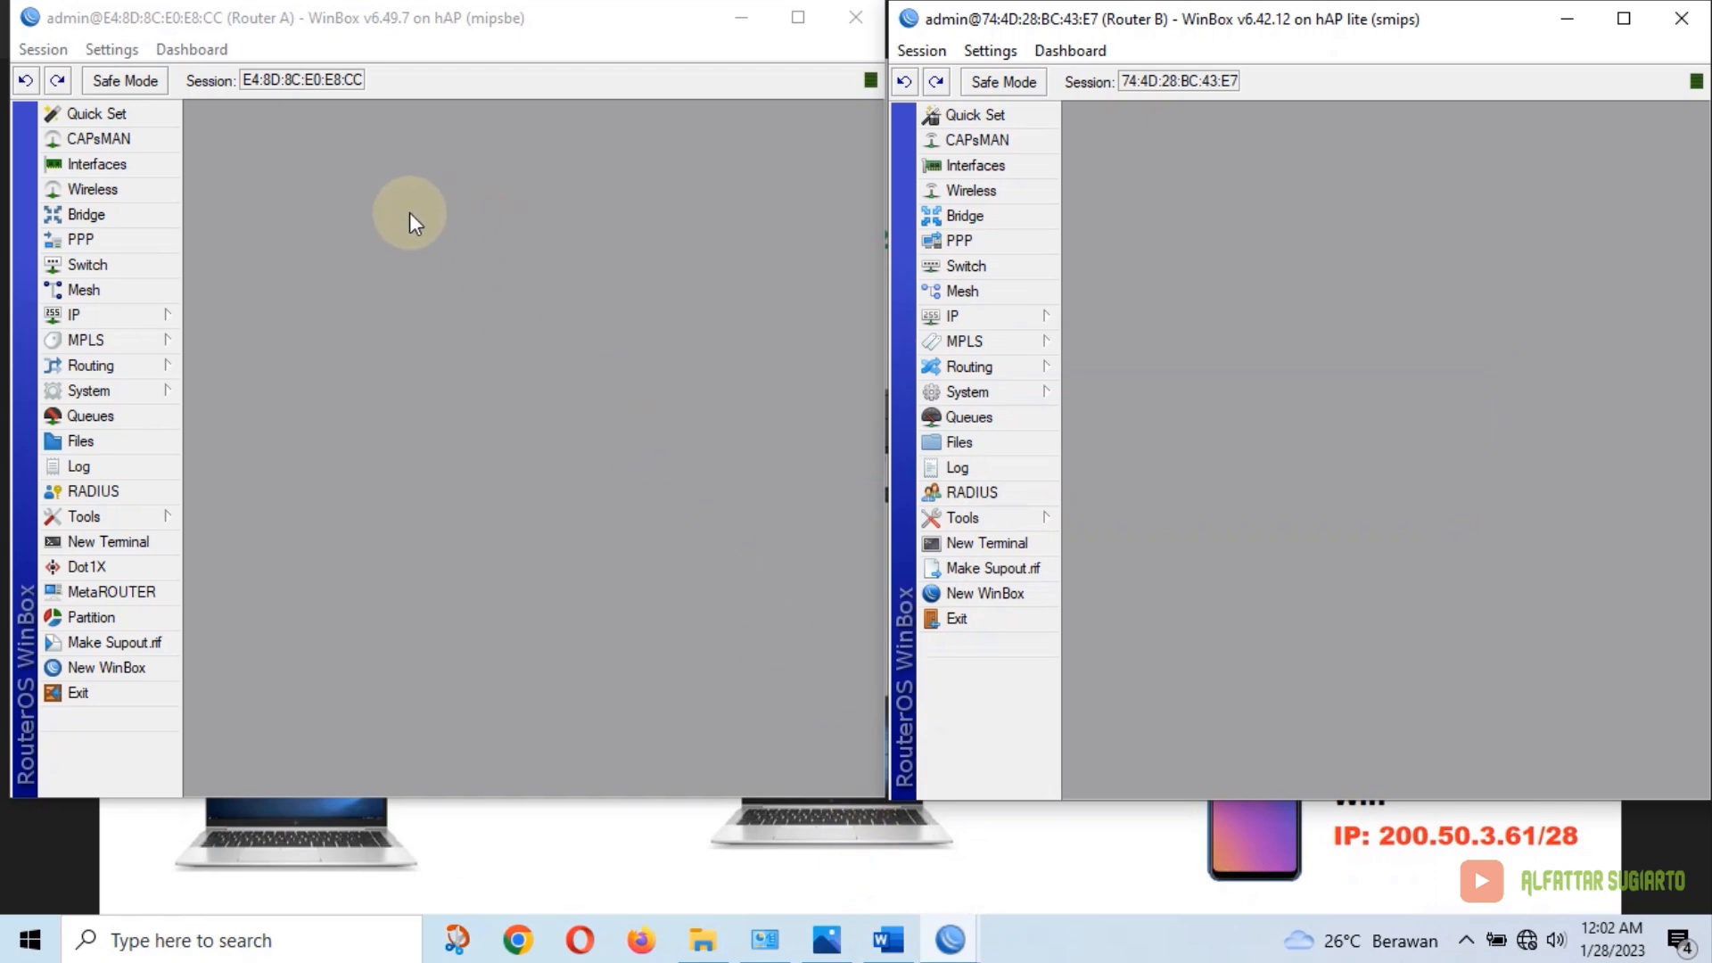
Add address 200.50.3.1/28 on ether2 in Router A's IP Addresses list
{"action": "left_click", "coordinate": [153, 317]}
{"action": "left_click", "coordinate": [249, 323]}
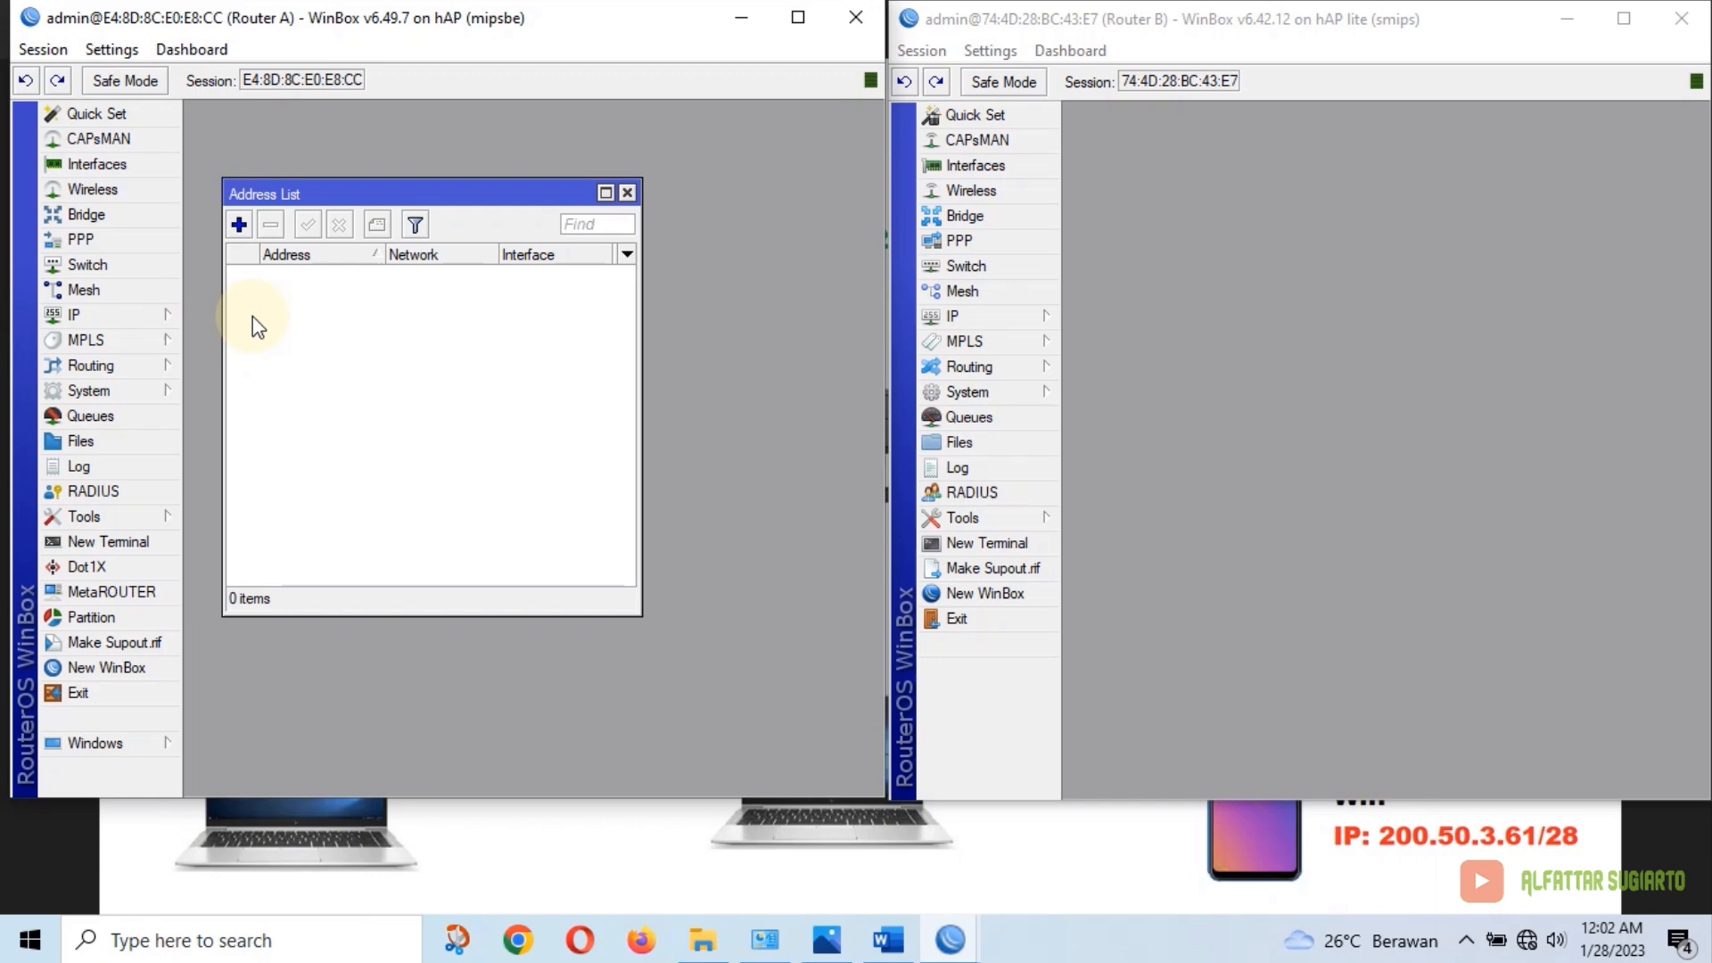
{"action": "left_click", "coordinate": [239, 225]}
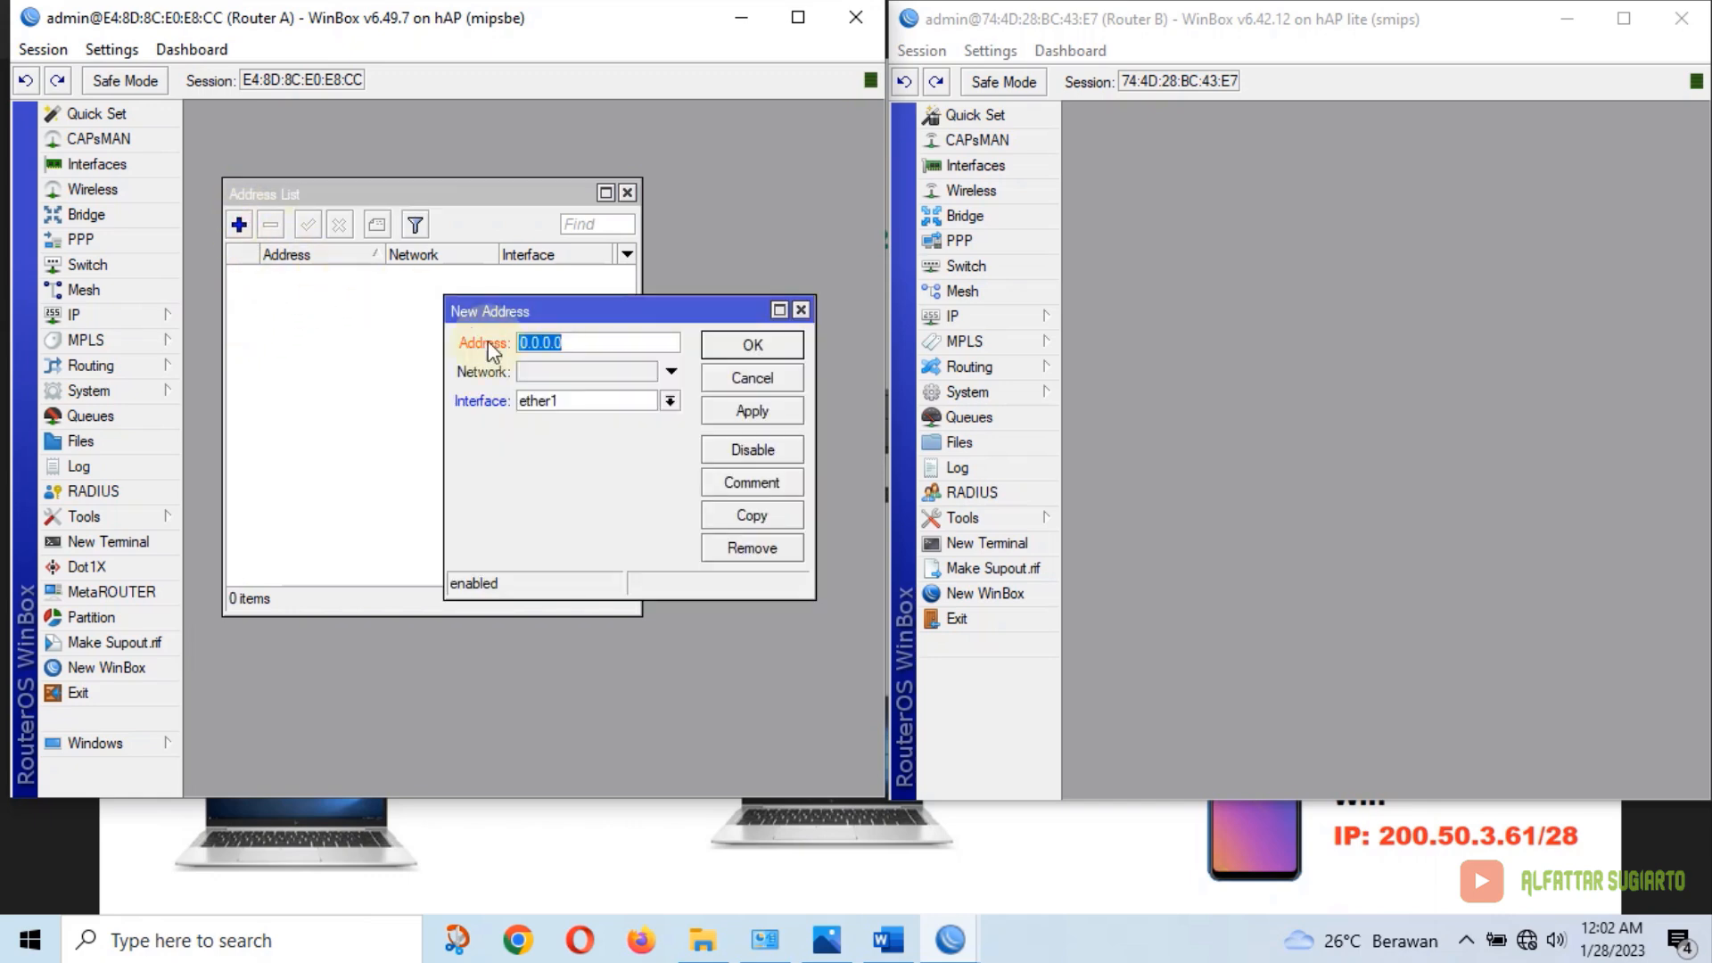
{"action": "left_click", "coordinate": [601, 399]}
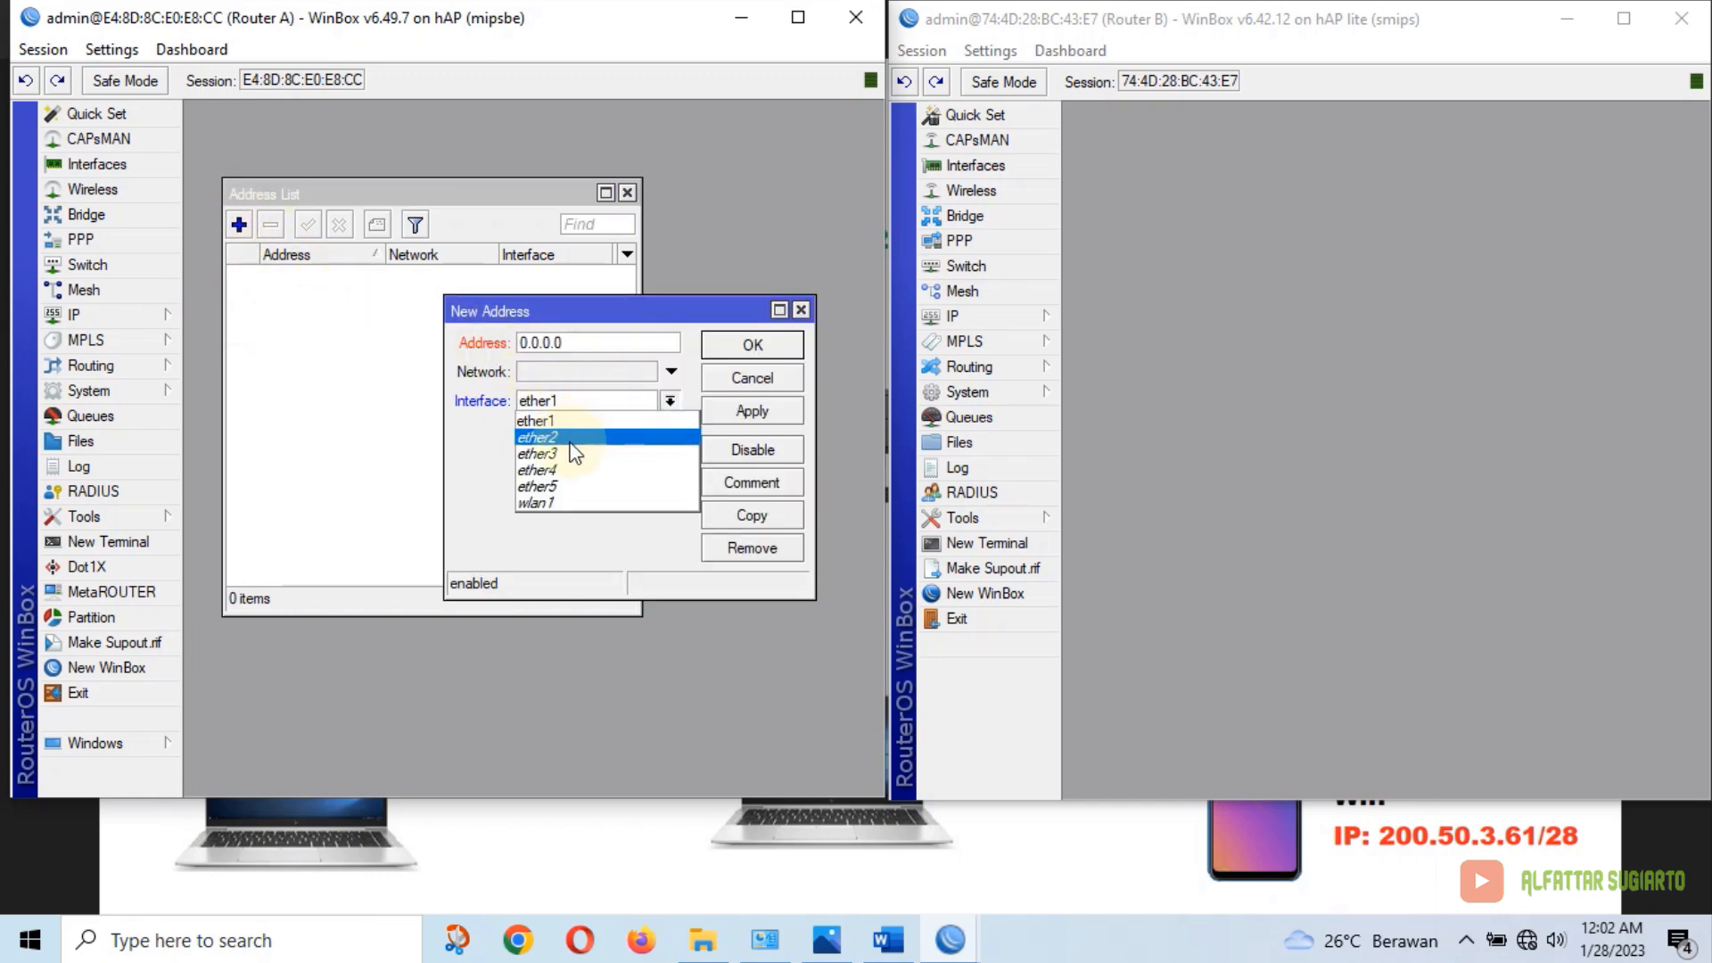
{"action": "left_click", "coordinate": [571, 435]}
{"action": "left_click_drag", "start_coordinate": [575, 343], "coordinate": [497, 350]}
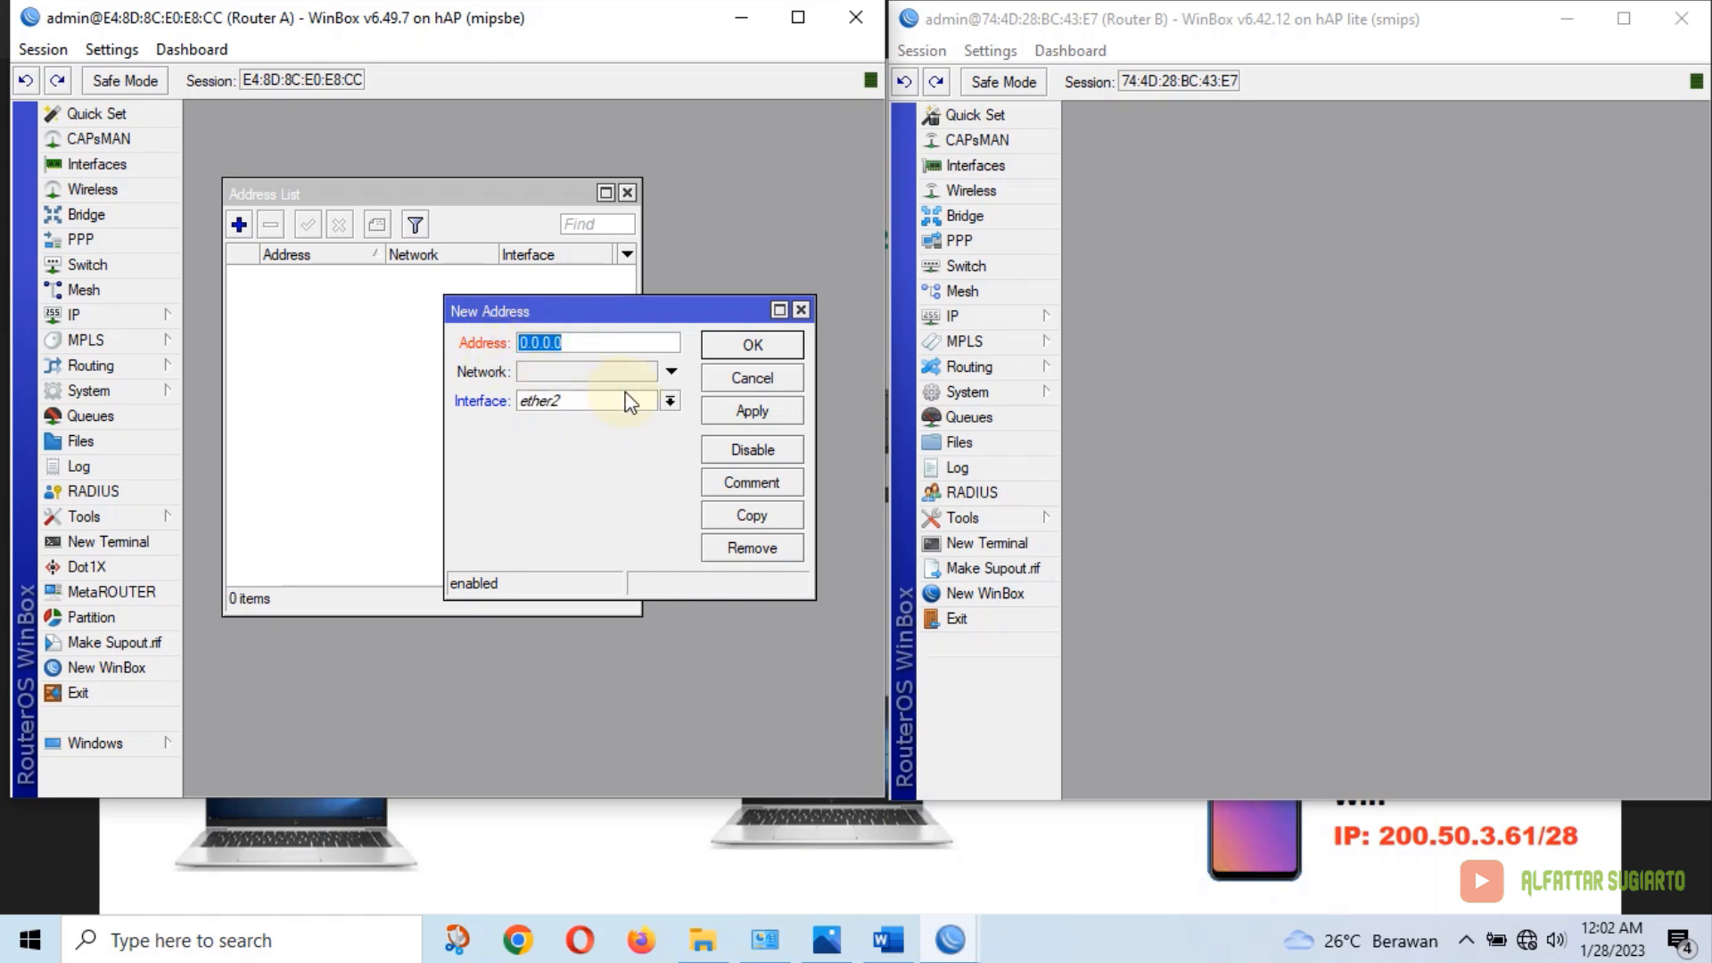
{"action": "type", "text": "200.50.3.1/28"}
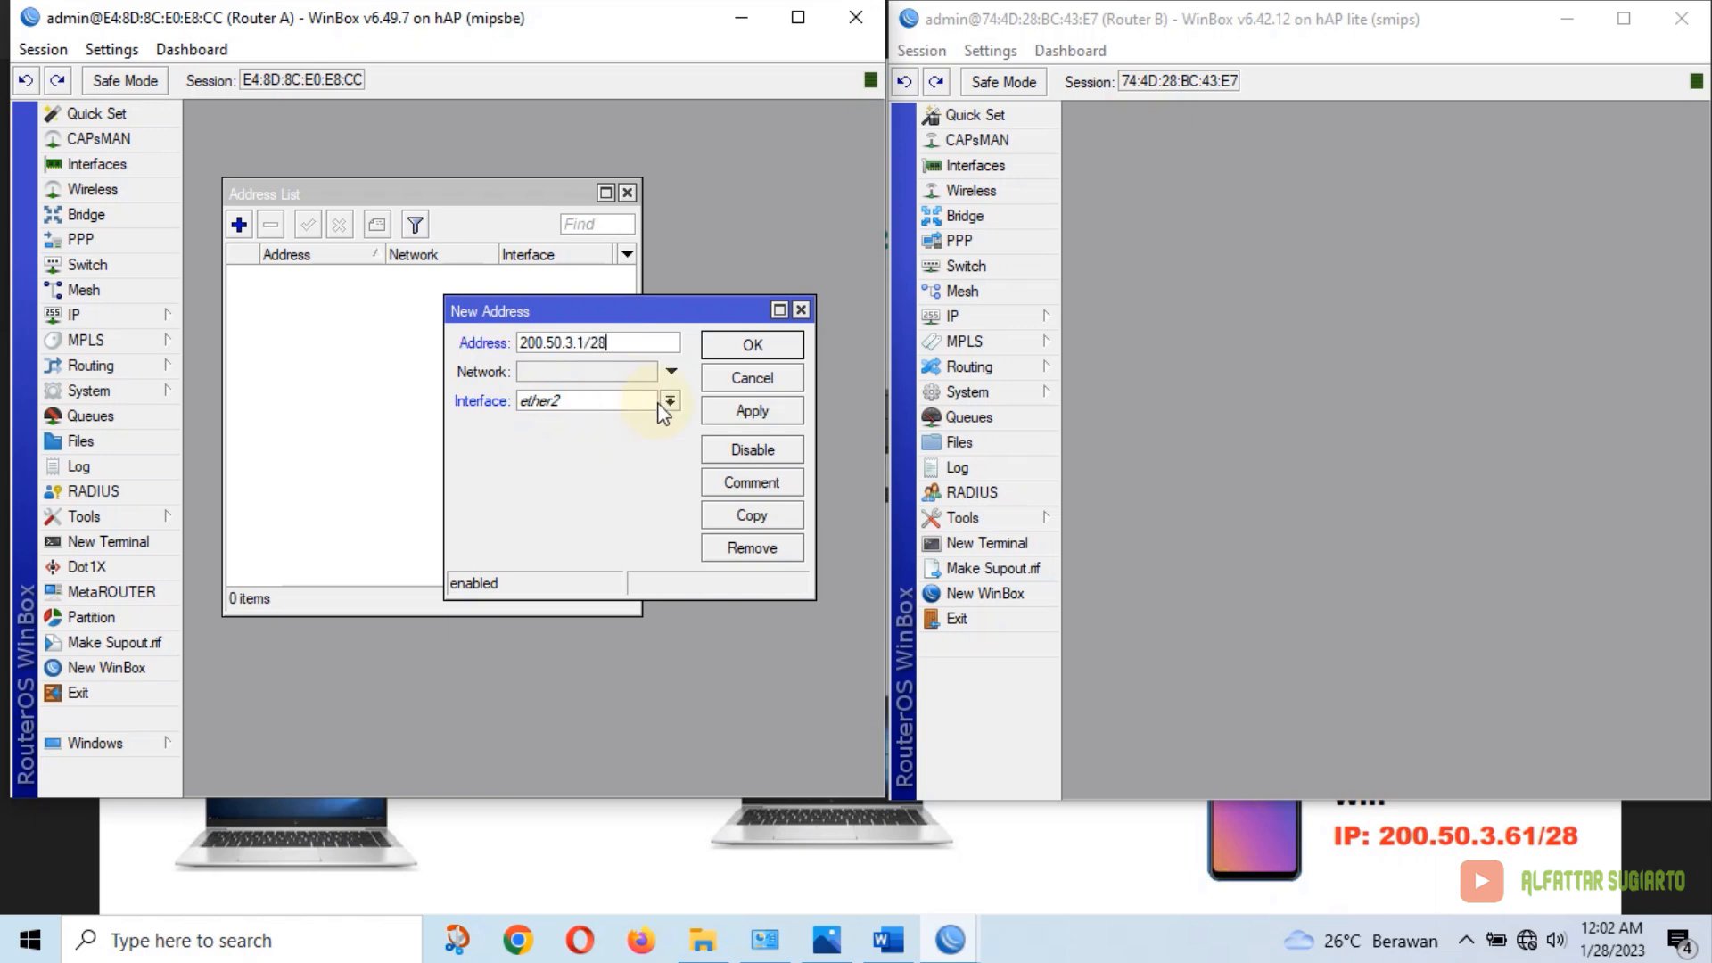
{"action": "left_click", "coordinate": [726, 414]}
{"action": "left_click", "coordinate": [740, 345]}
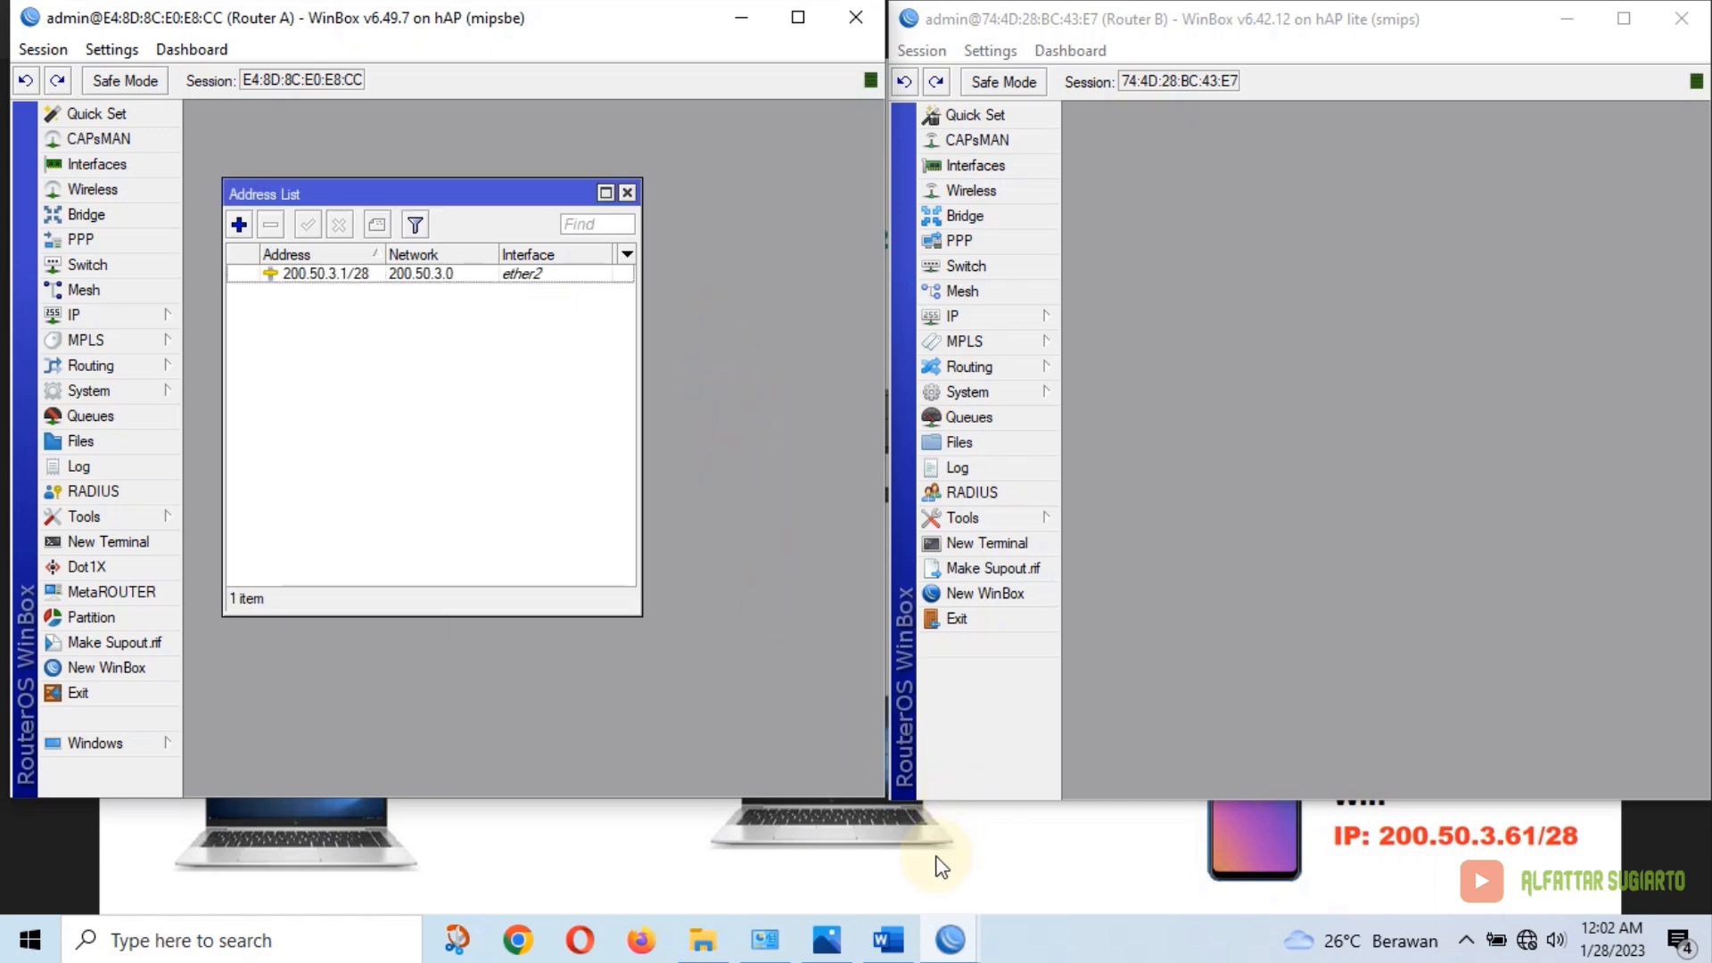
{"action": "left_click", "coordinate": [887, 941]}
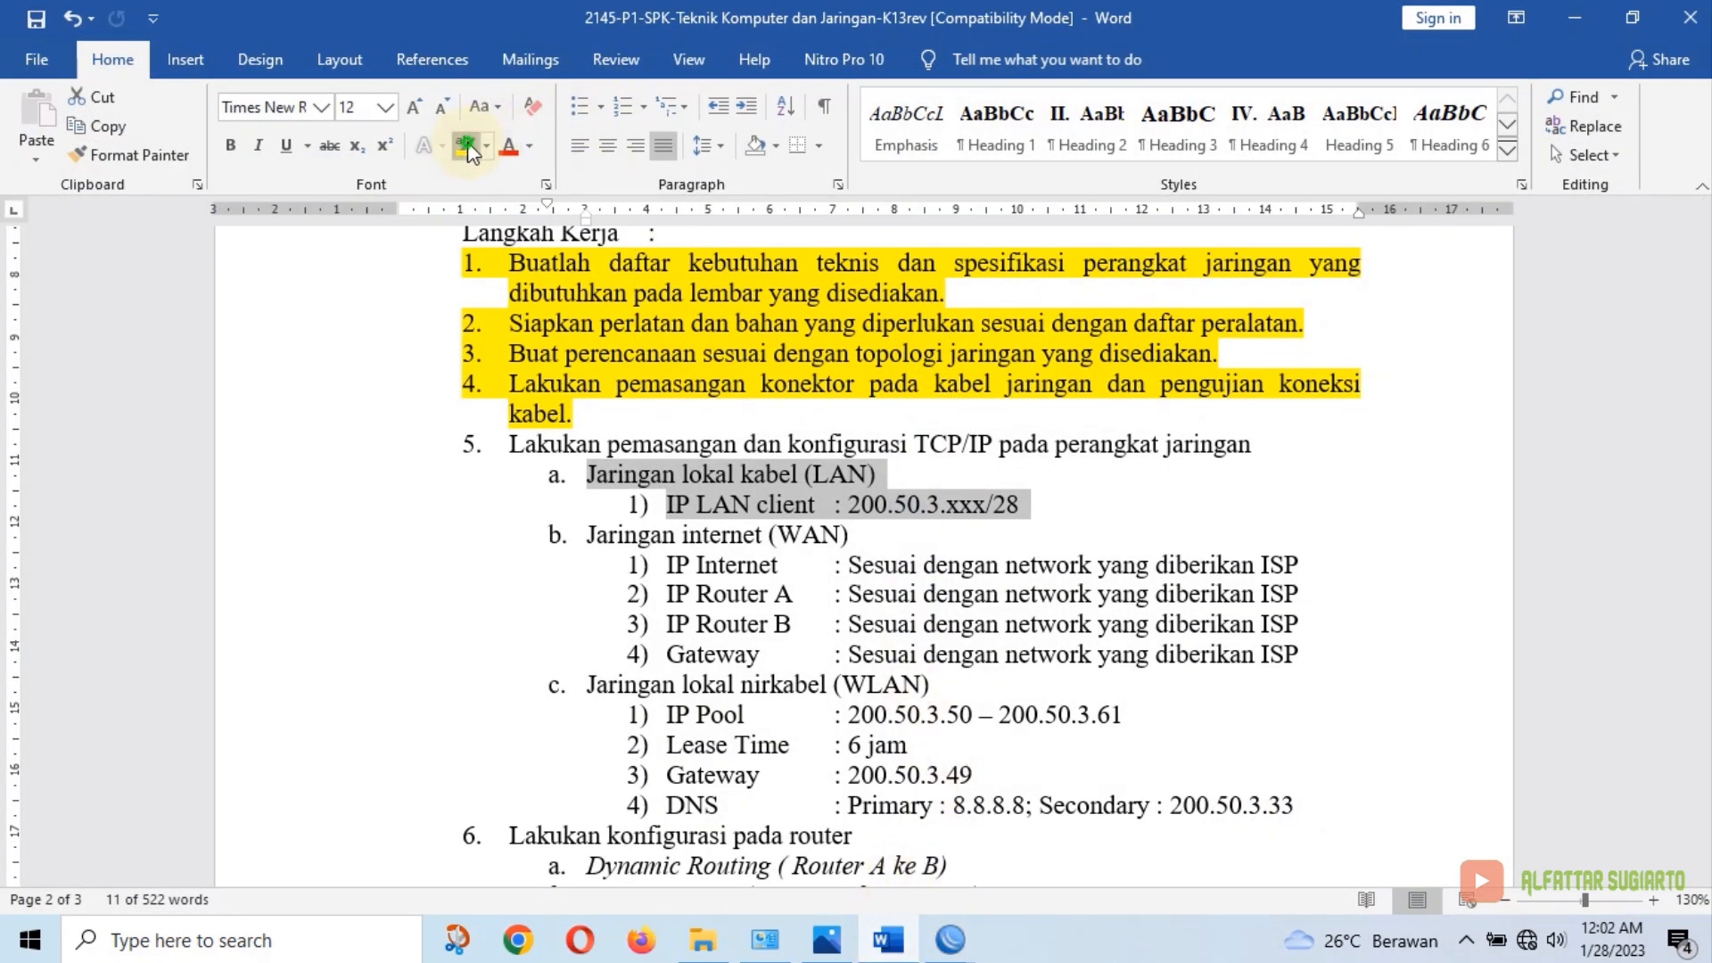
Highlight the selected LAN lines in yellow and minimize the exam sheet
{"action": "left_click", "coordinate": [467, 144]}
{"action": "scroll", "coordinate": [954, 535], "scroll_direction": "down", "scroll_amount": 2}
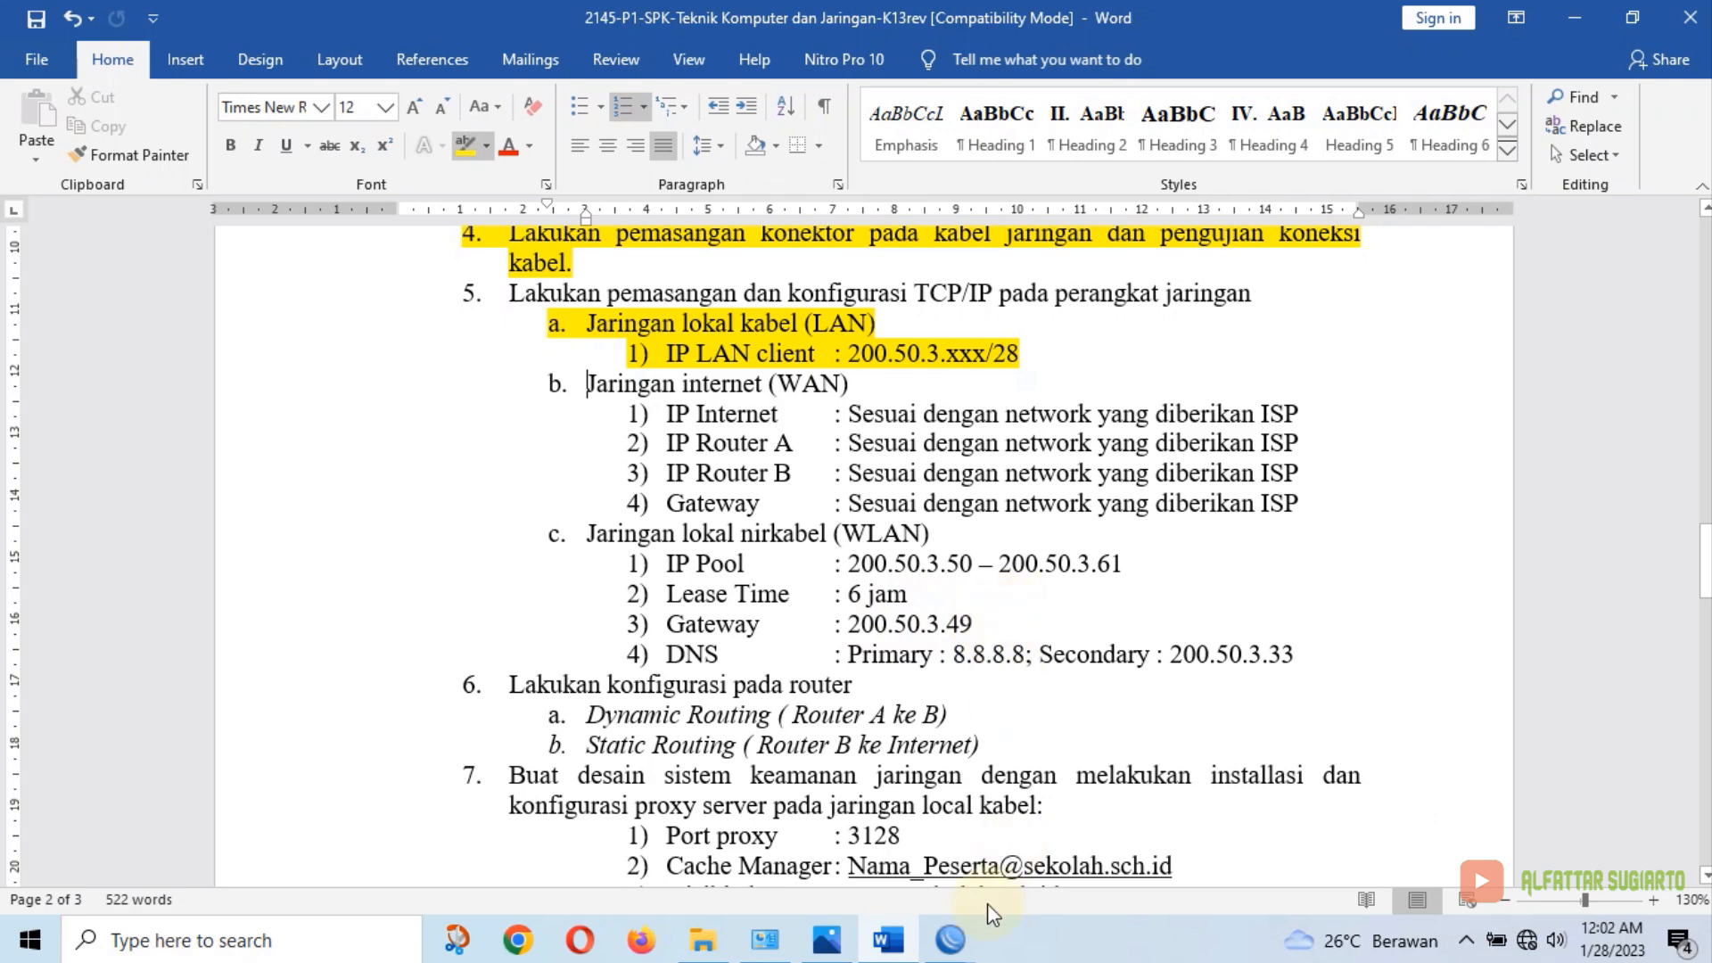
{"action": "left_click", "coordinate": [892, 941]}
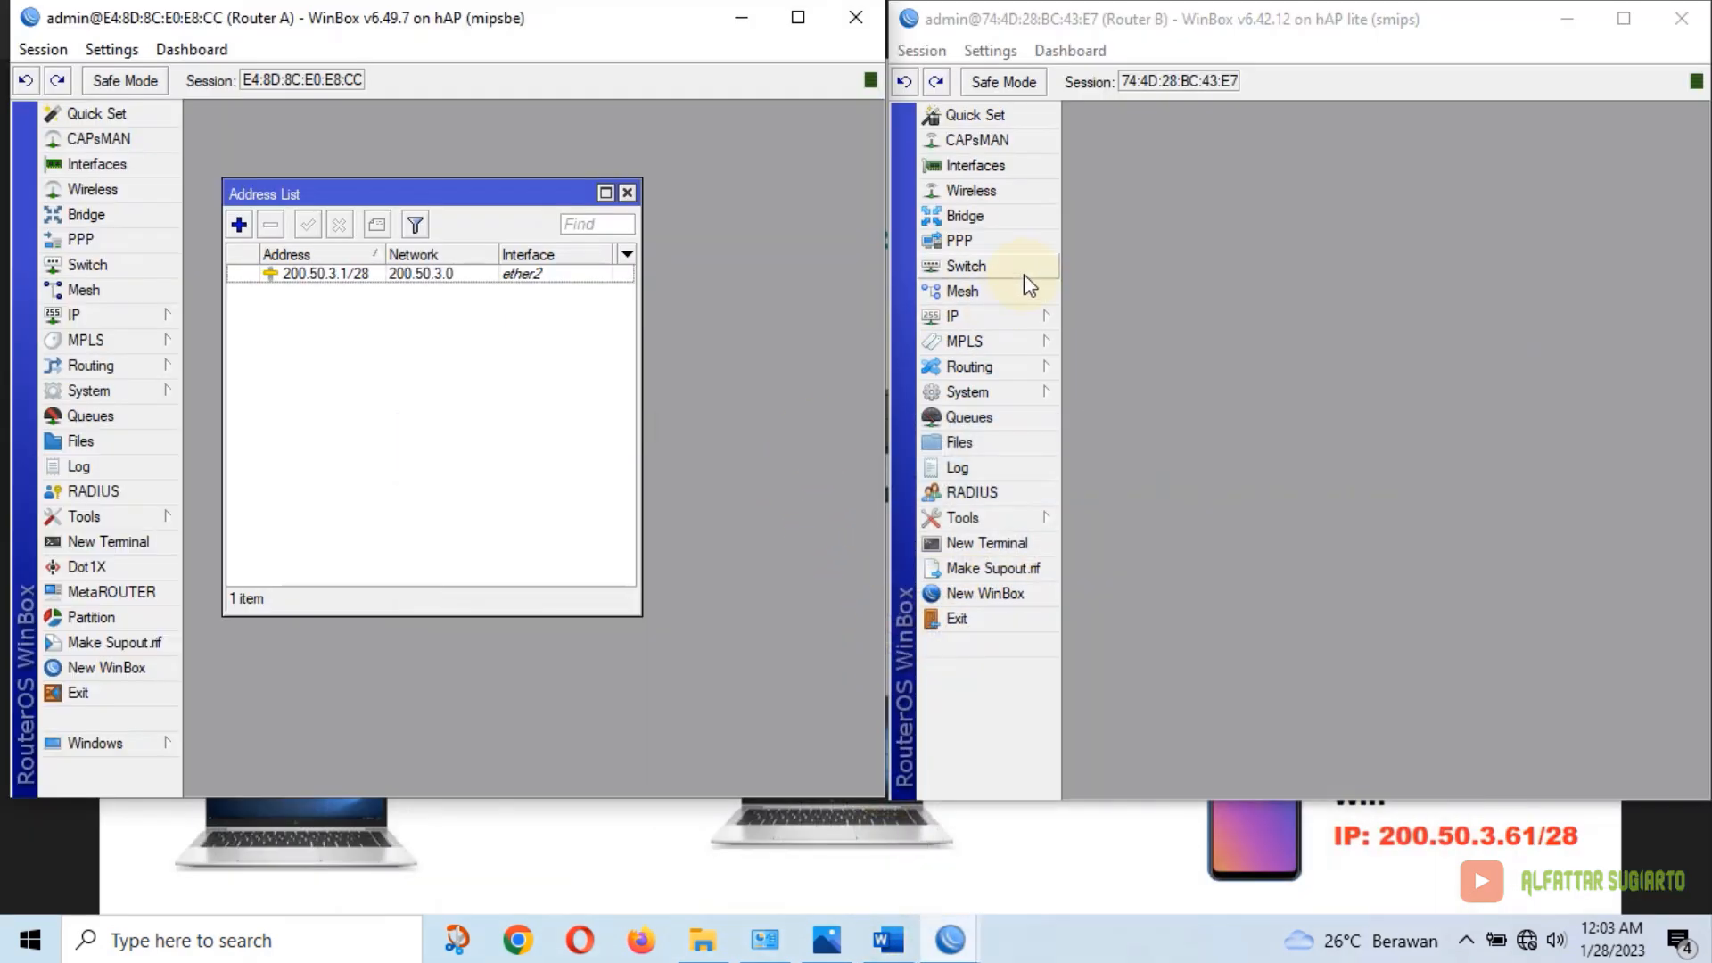
Add address 200.50.3.49/28 on wlan1 in Router B's IP Addresses list
{"action": "left_click", "coordinate": [1035, 318]}
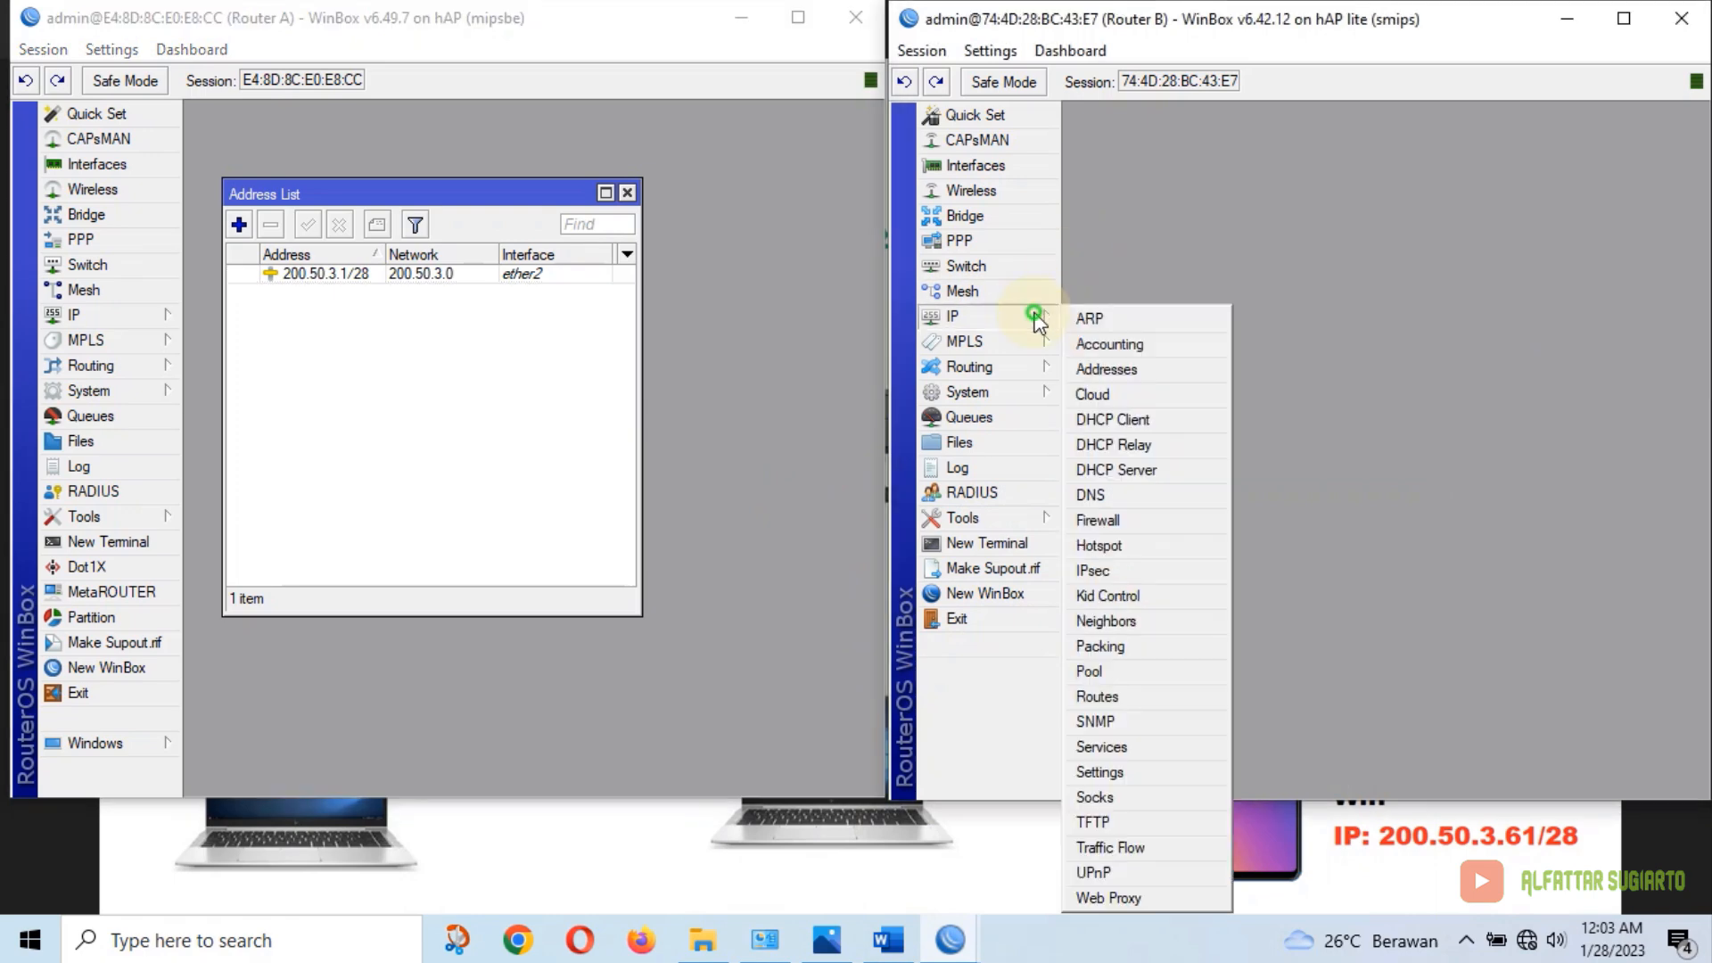
{"action": "left_click", "coordinate": [1114, 369]}
{"action": "left_click", "coordinate": [1143, 226]}
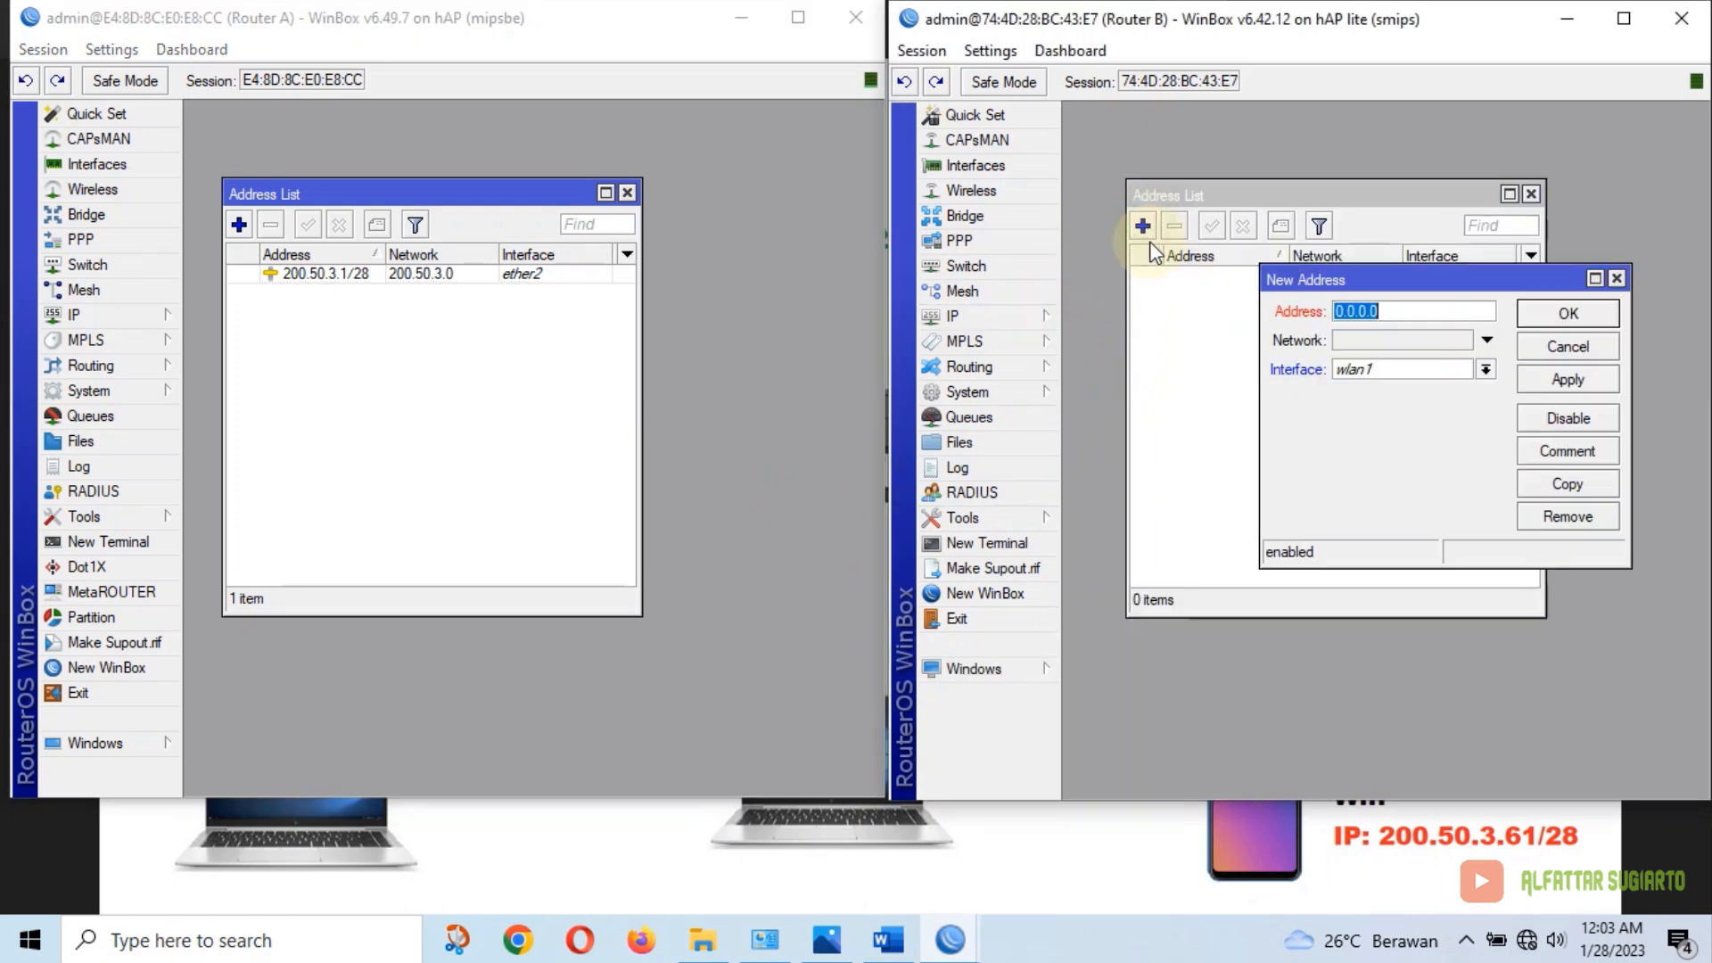
{"action": "double_click", "coordinate": [1373, 370]}
{"action": "left_click", "coordinate": [1375, 369]}
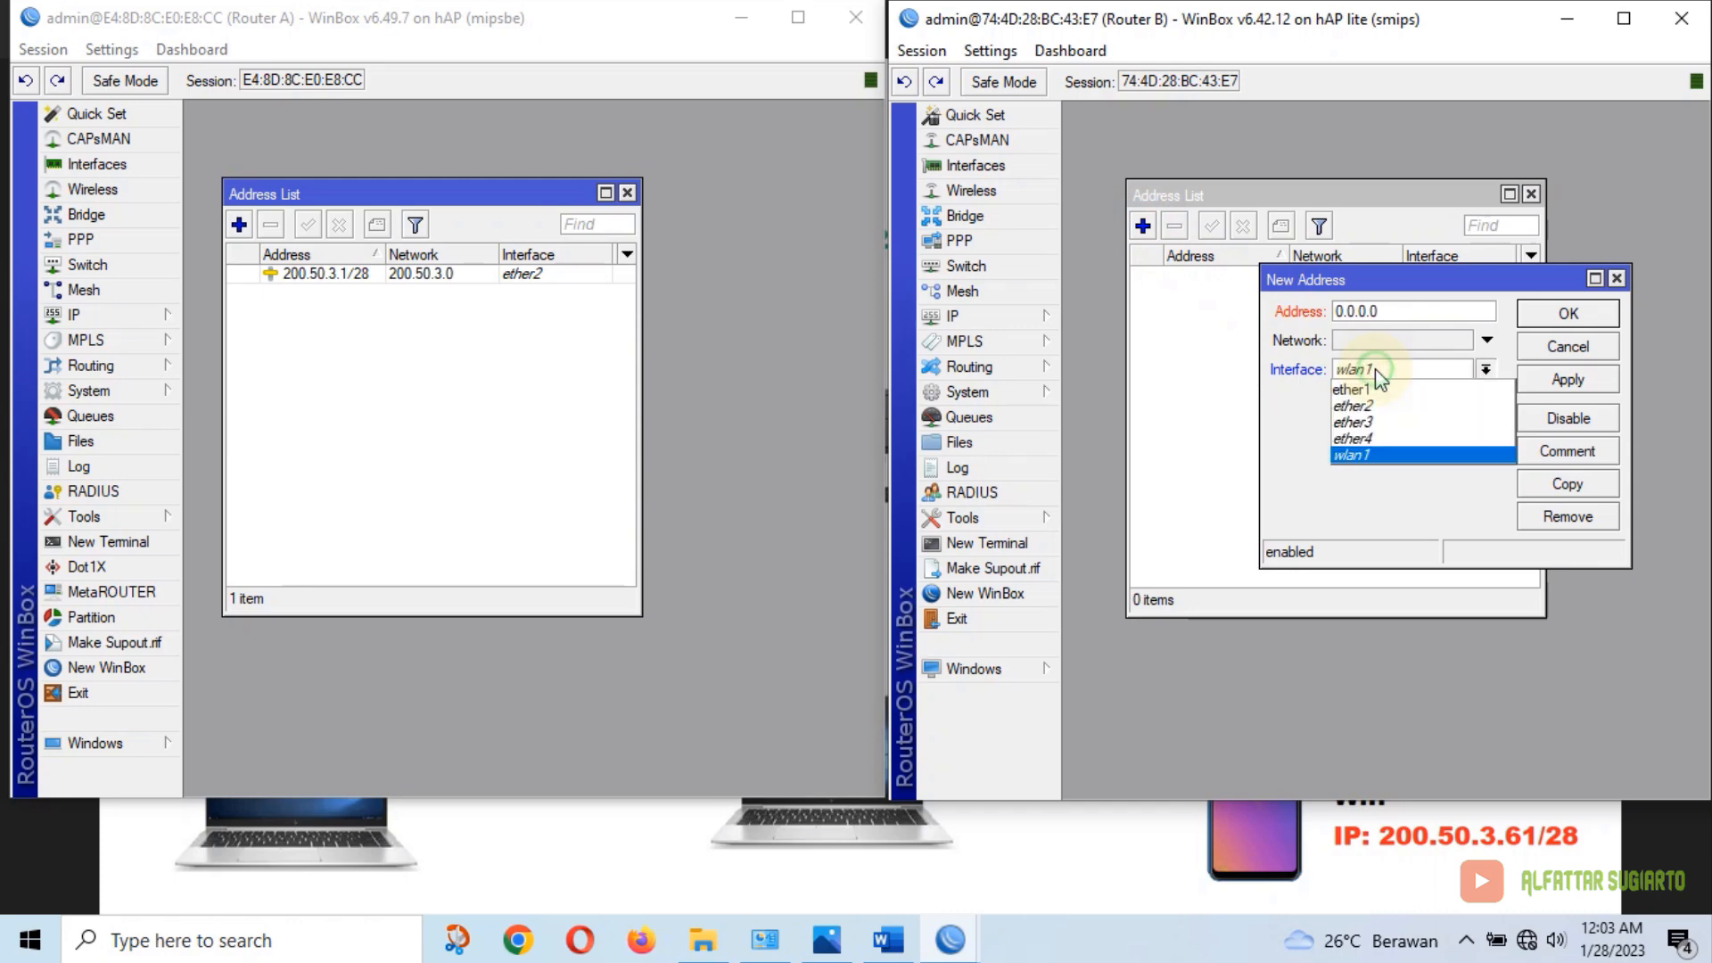
{"action": "left_click", "coordinate": [1403, 307]}
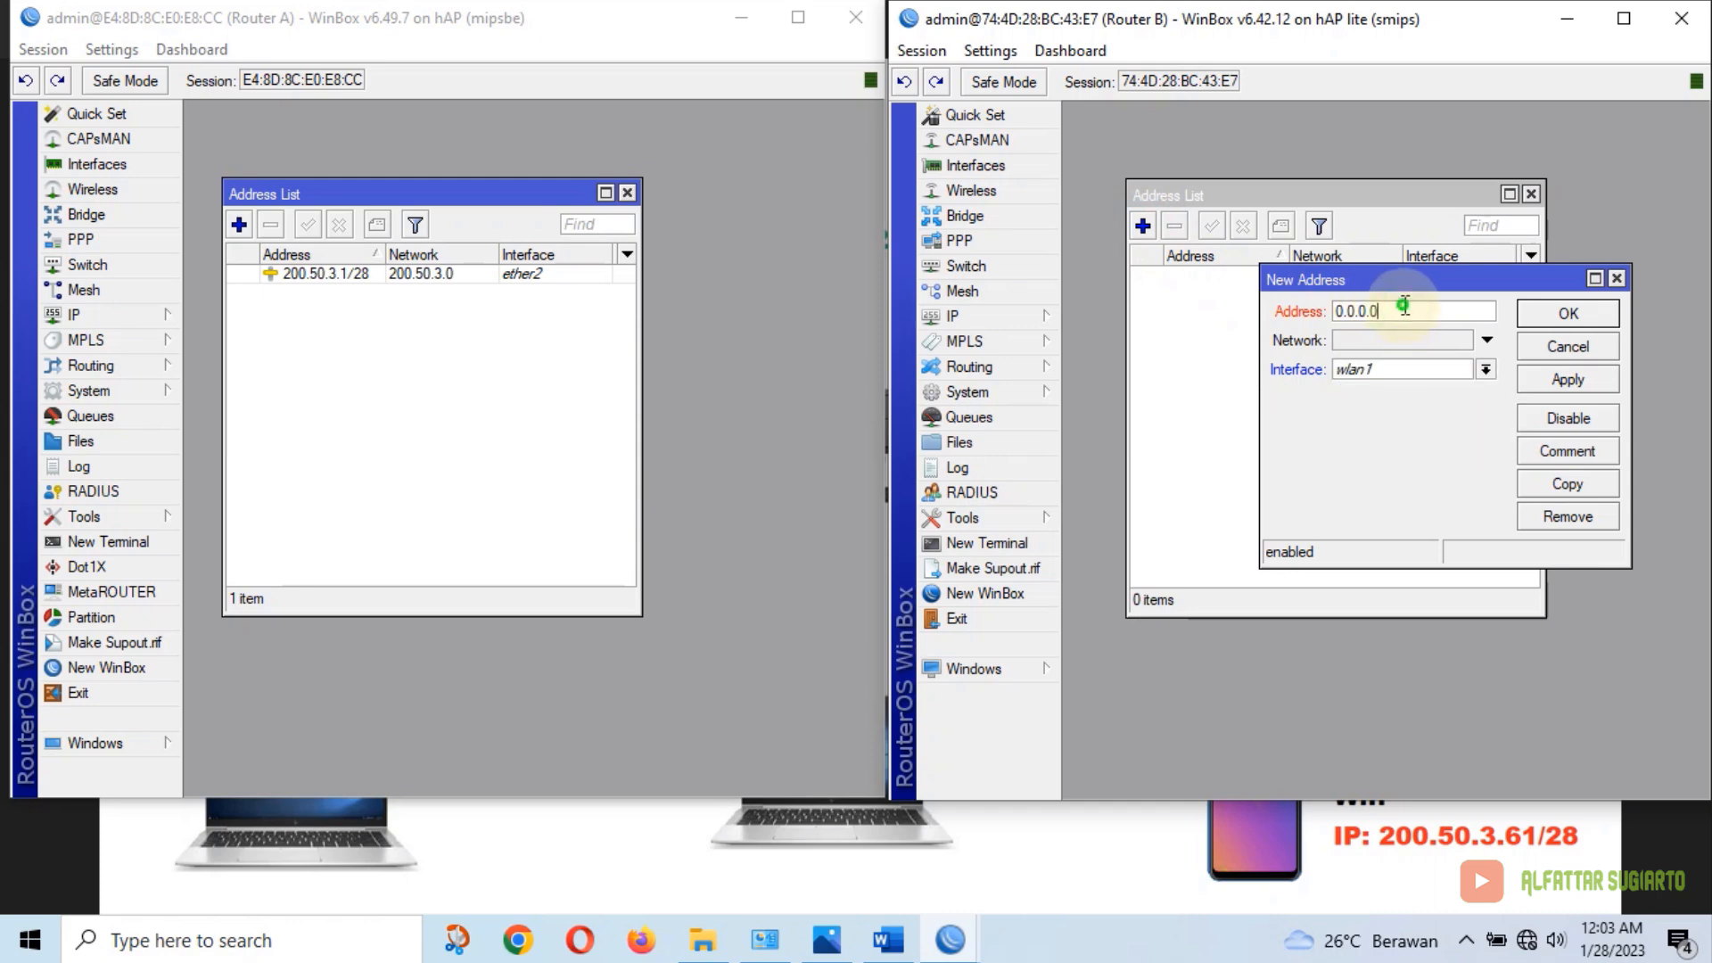
{"action": "left_click_drag", "start_coordinate": [1403, 307], "coordinate": [1311, 315]}
{"action": "type", "text": "200.50.3.49/28"}
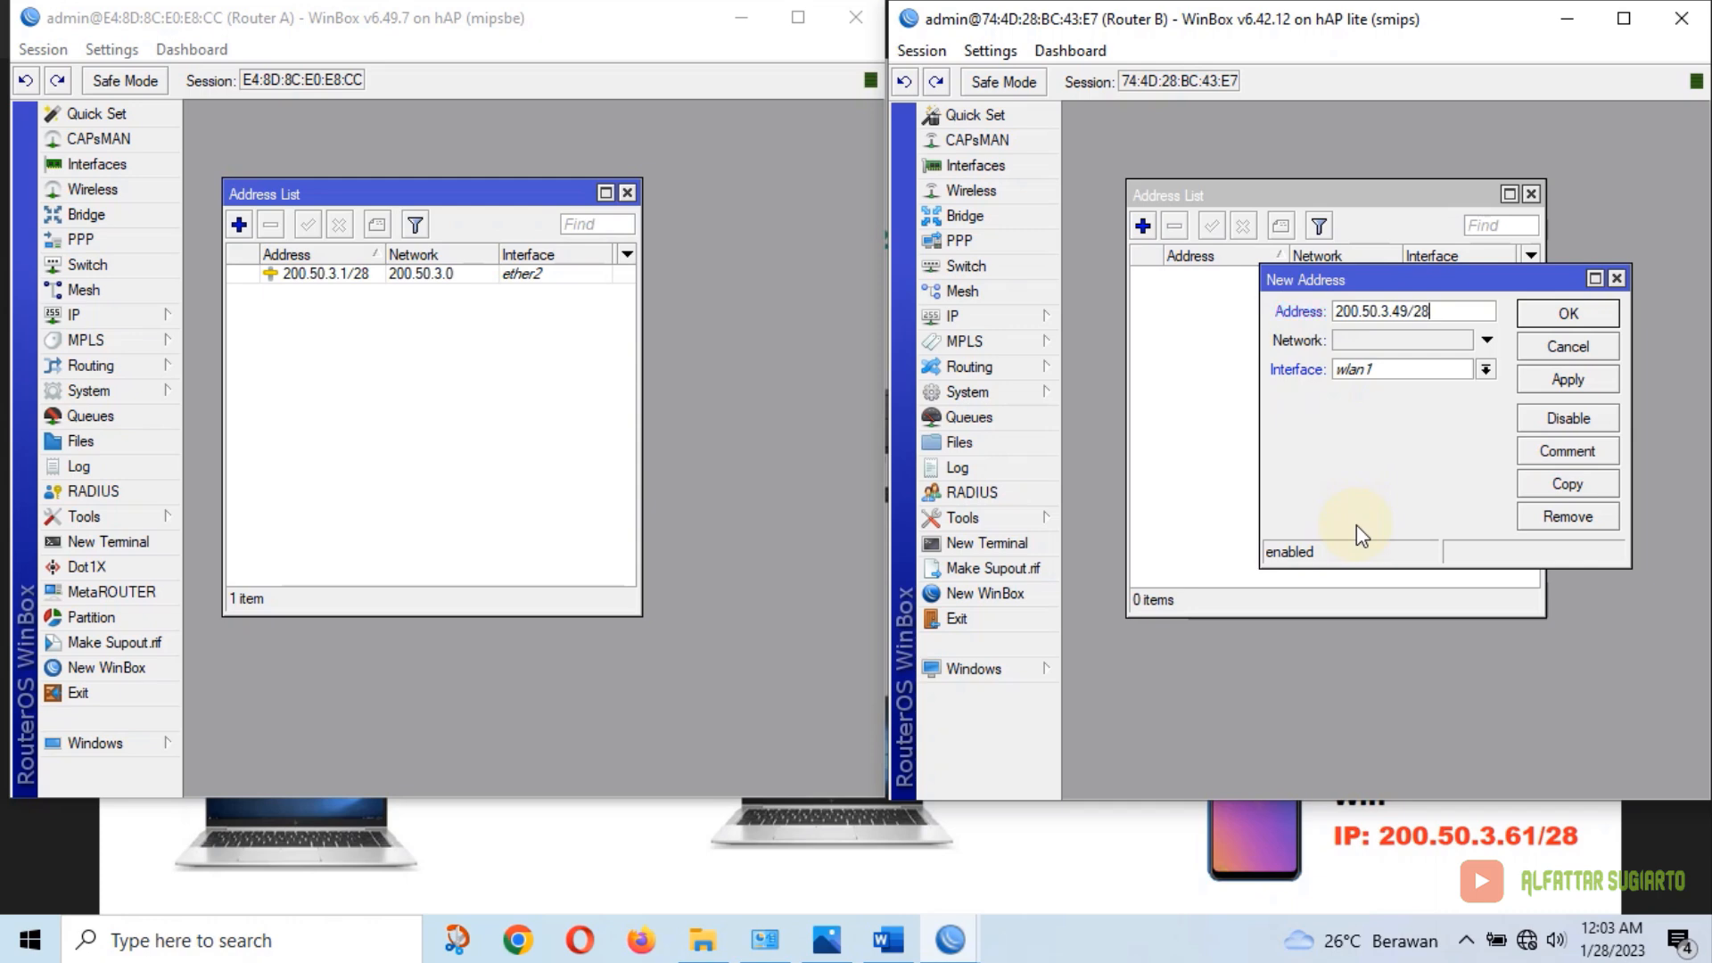
{"action": "left_click", "coordinate": [1559, 382]}
{"action": "left_click", "coordinate": [1565, 317]}
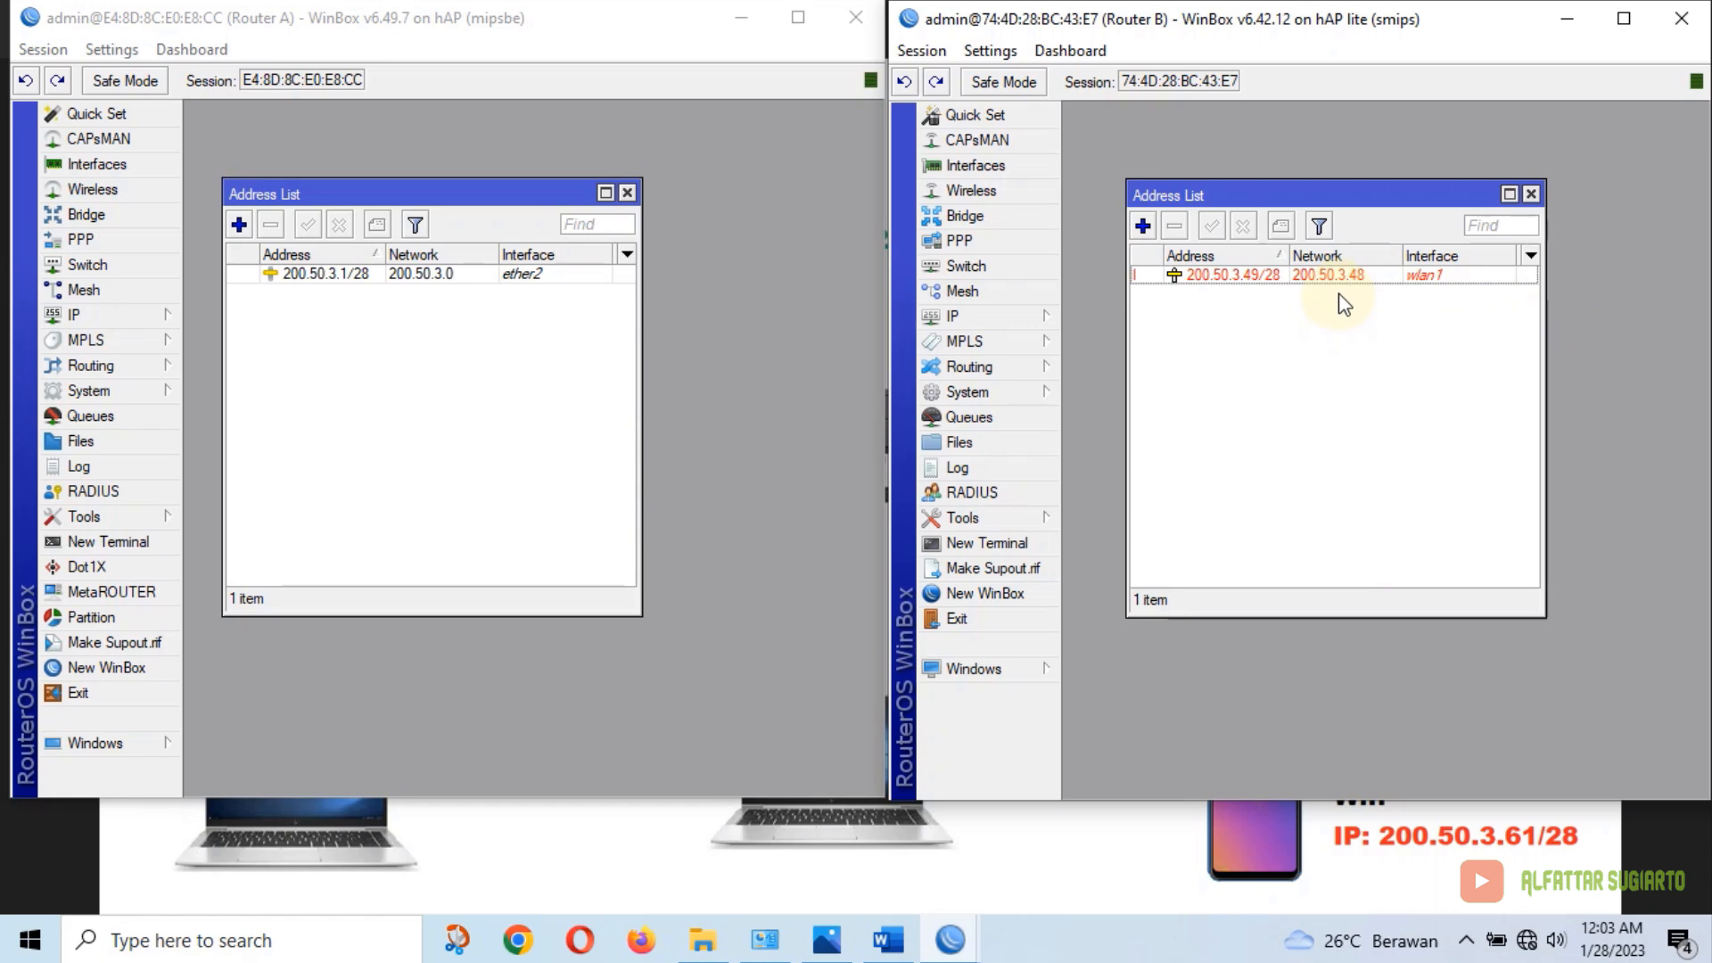
Enable Router B's disabled wlan1 wireless interface and return to the exam sheet
{"action": "left_click", "coordinate": [993, 193]}
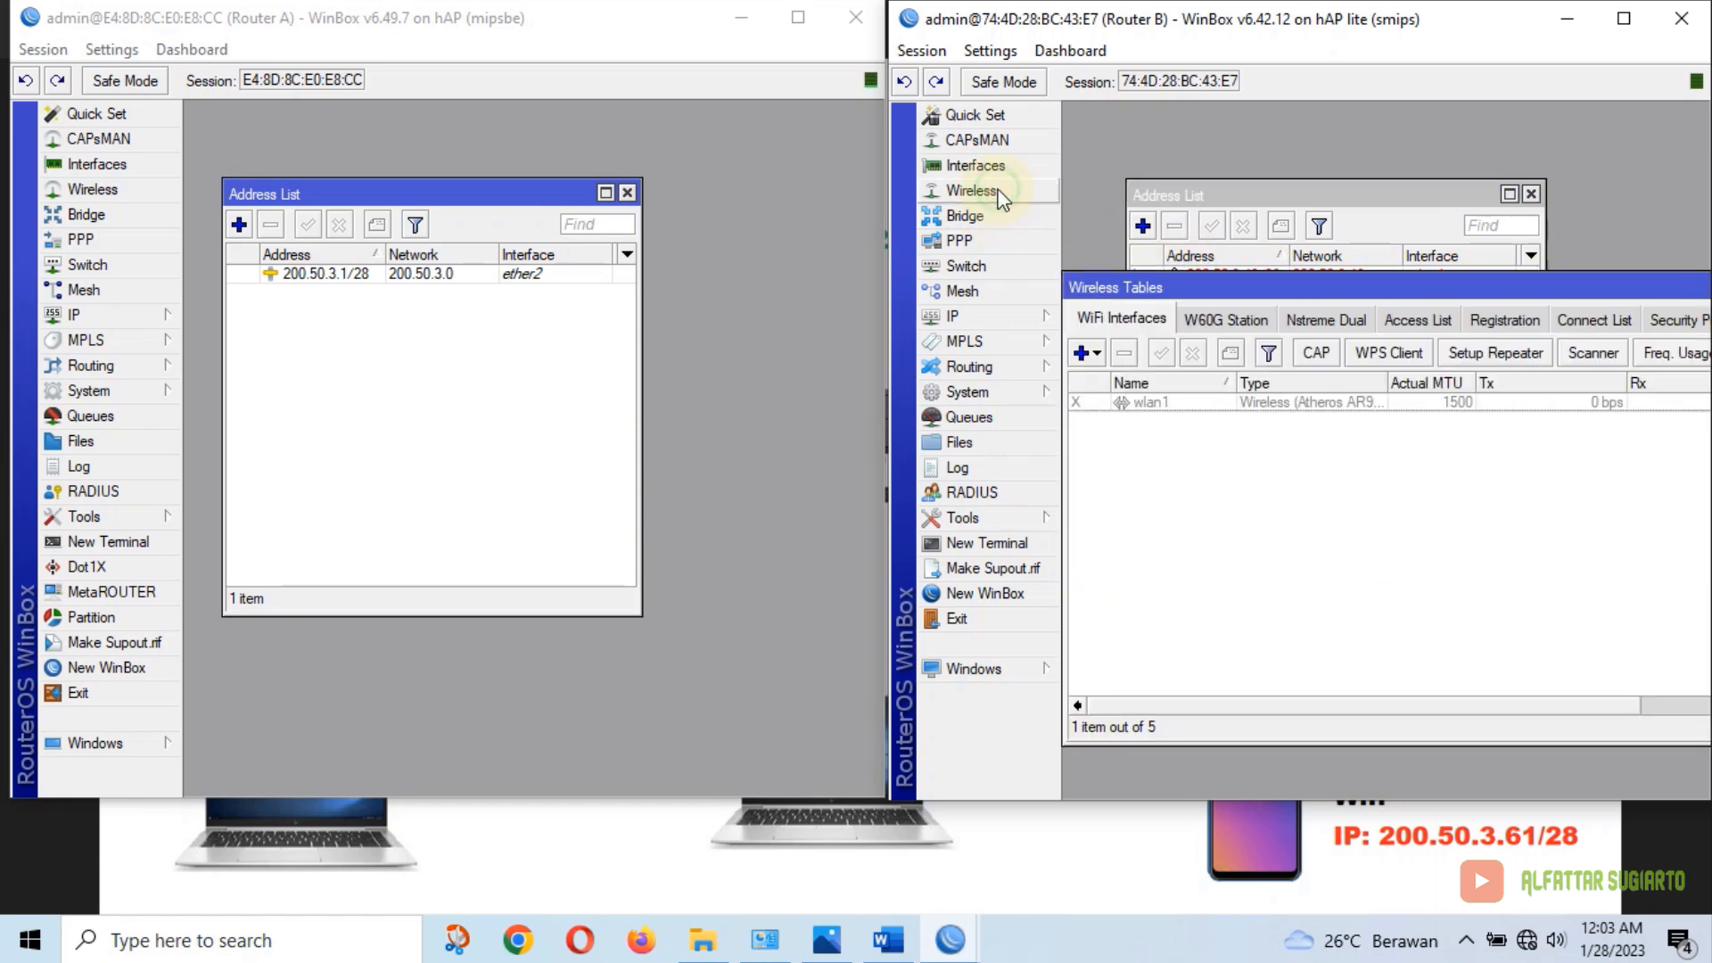
{"action": "left_click", "coordinate": [1155, 403]}
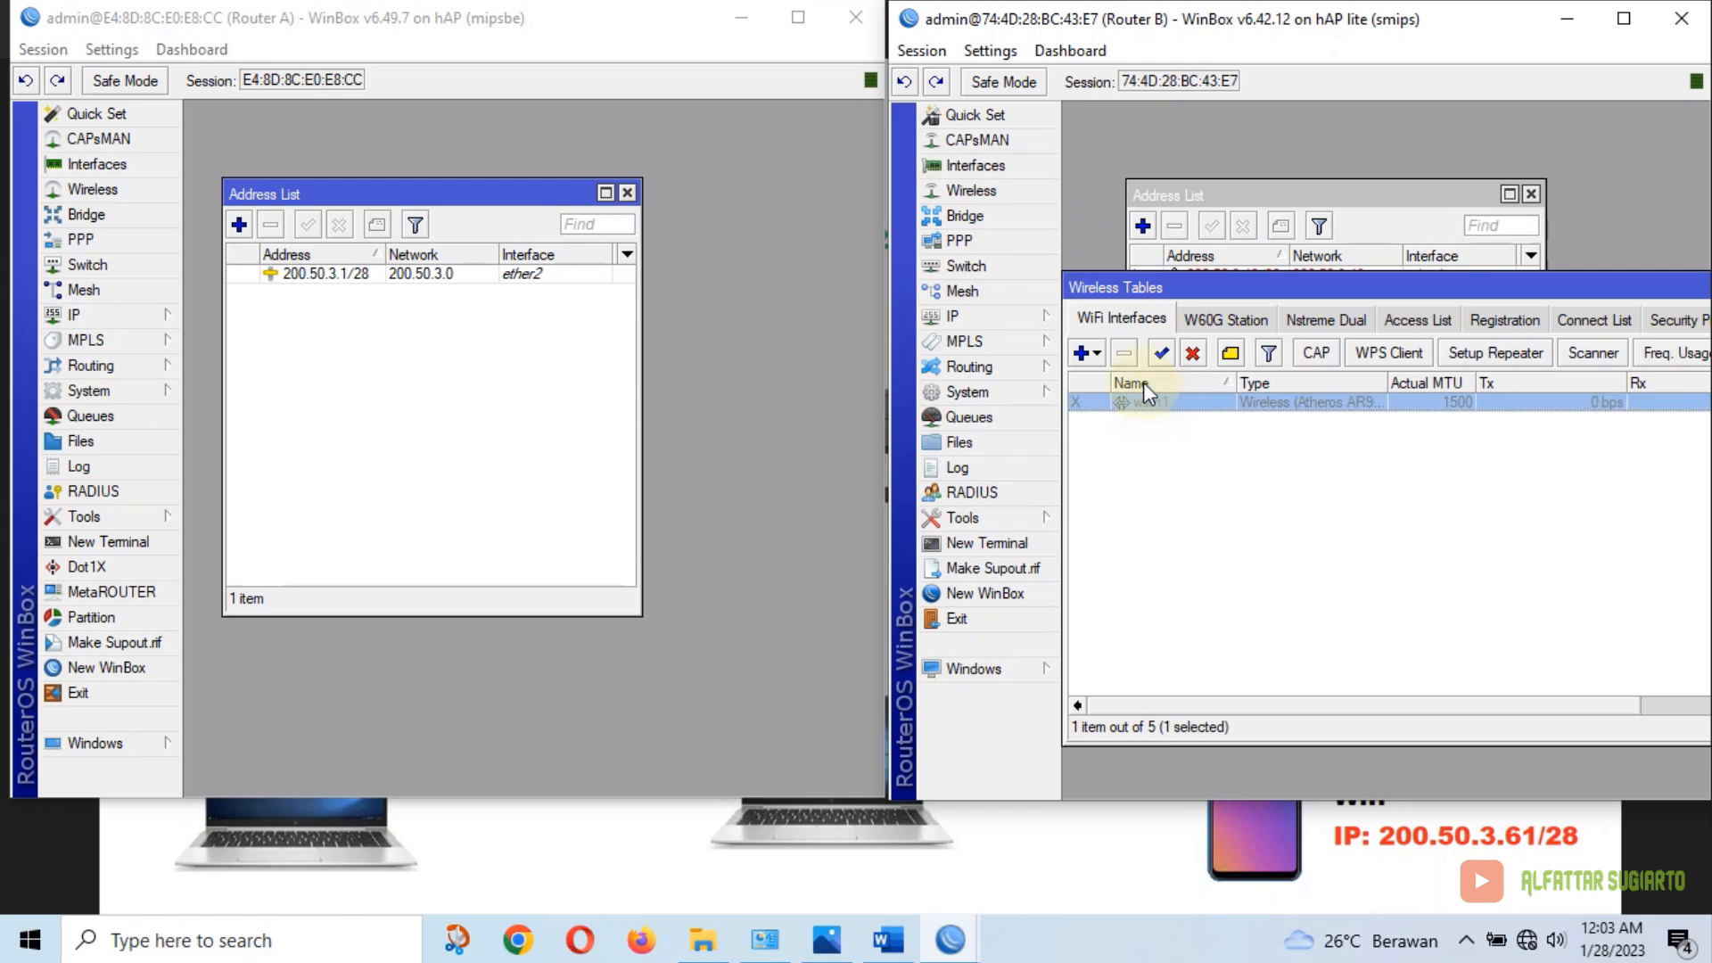
{"action": "left_click", "coordinate": [1162, 354]}
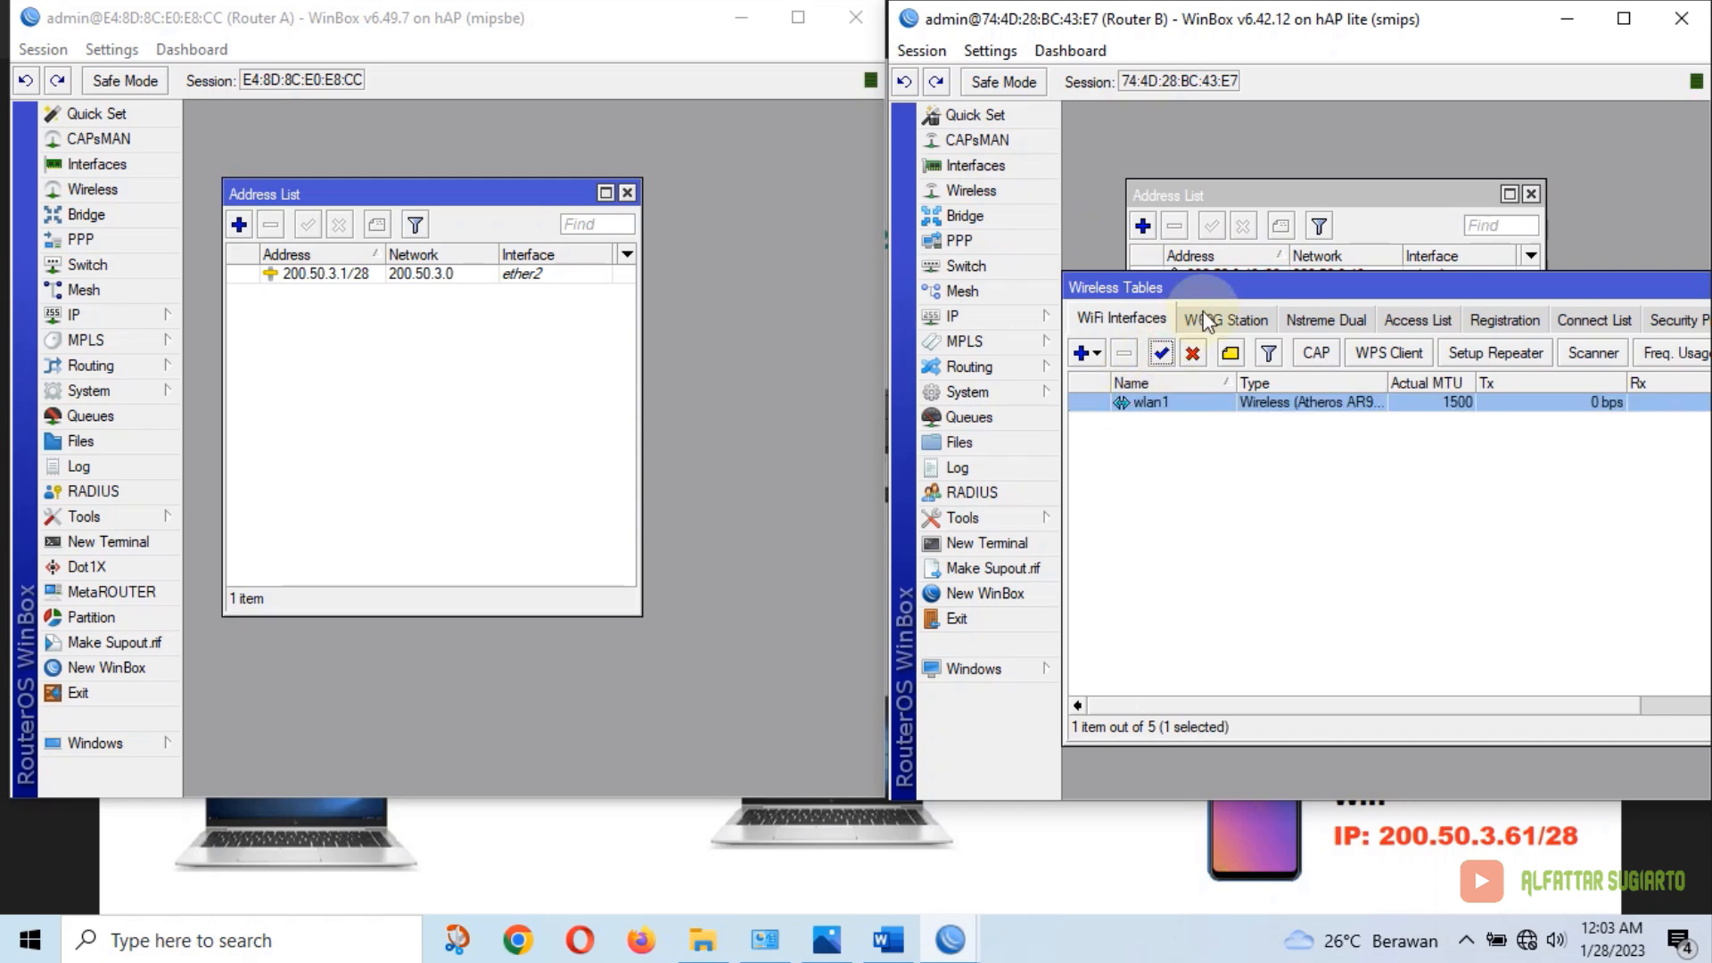
{"action": "left_click_drag", "start_coordinate": [1592, 291], "coordinate": [1598, 308]}
{"action": "left_click", "coordinate": [1700, 298]}
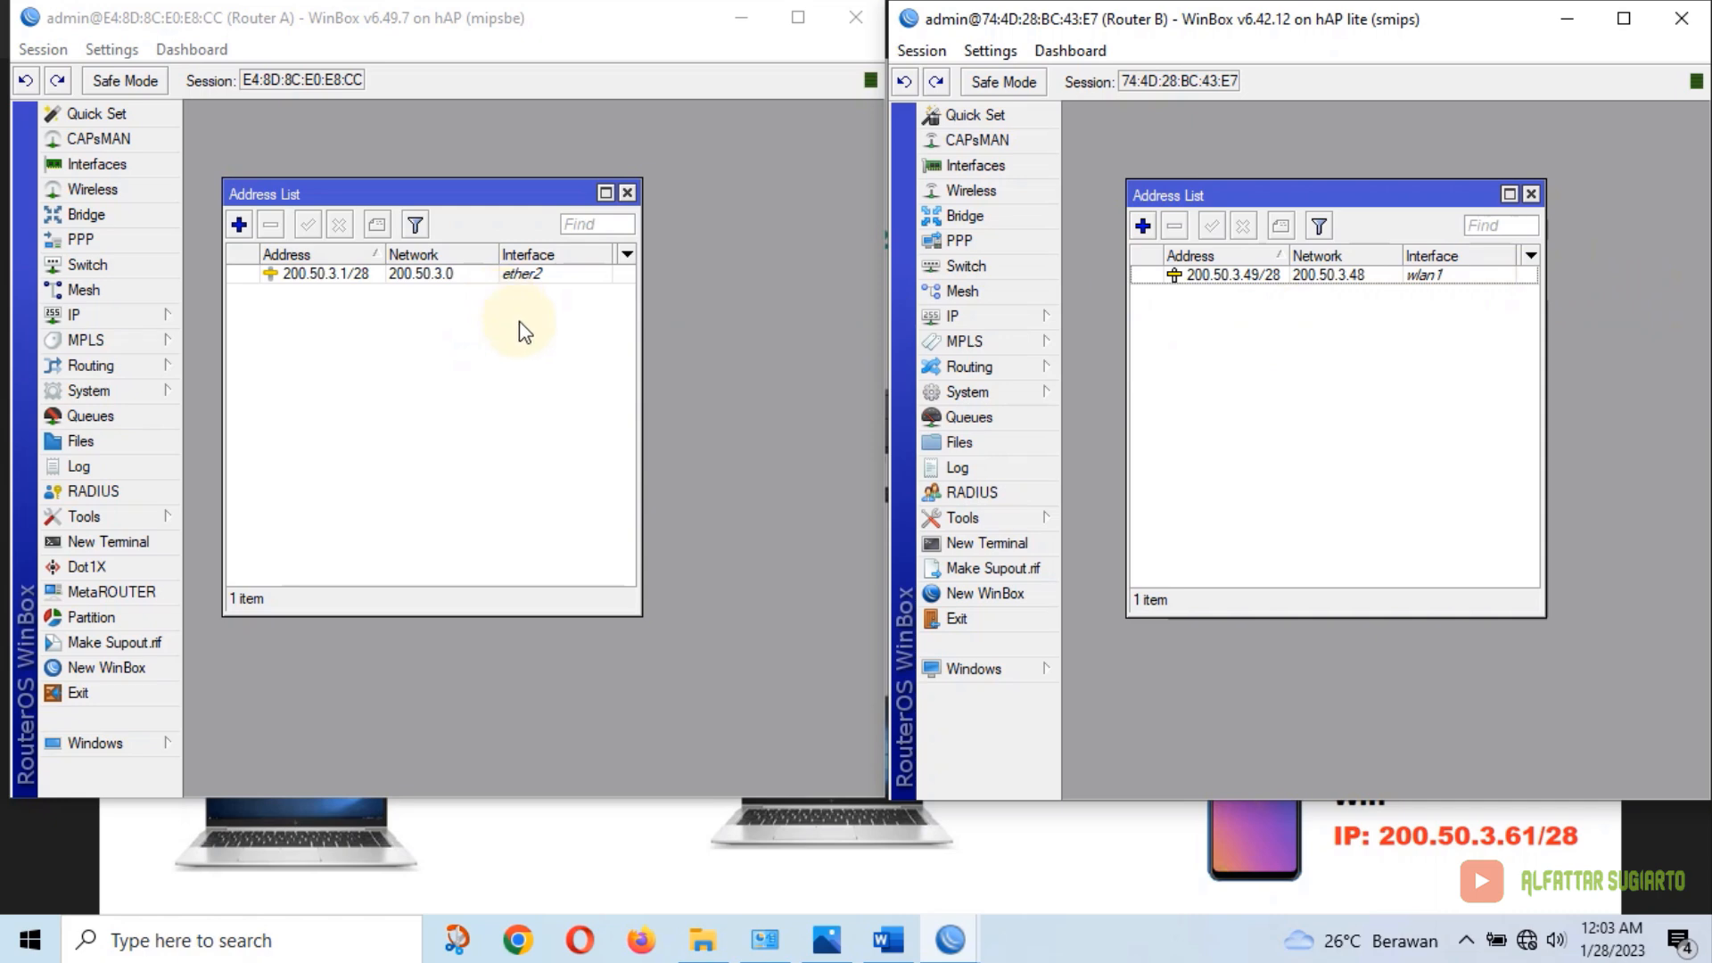
{"action": "left_click", "coordinate": [888, 939]}
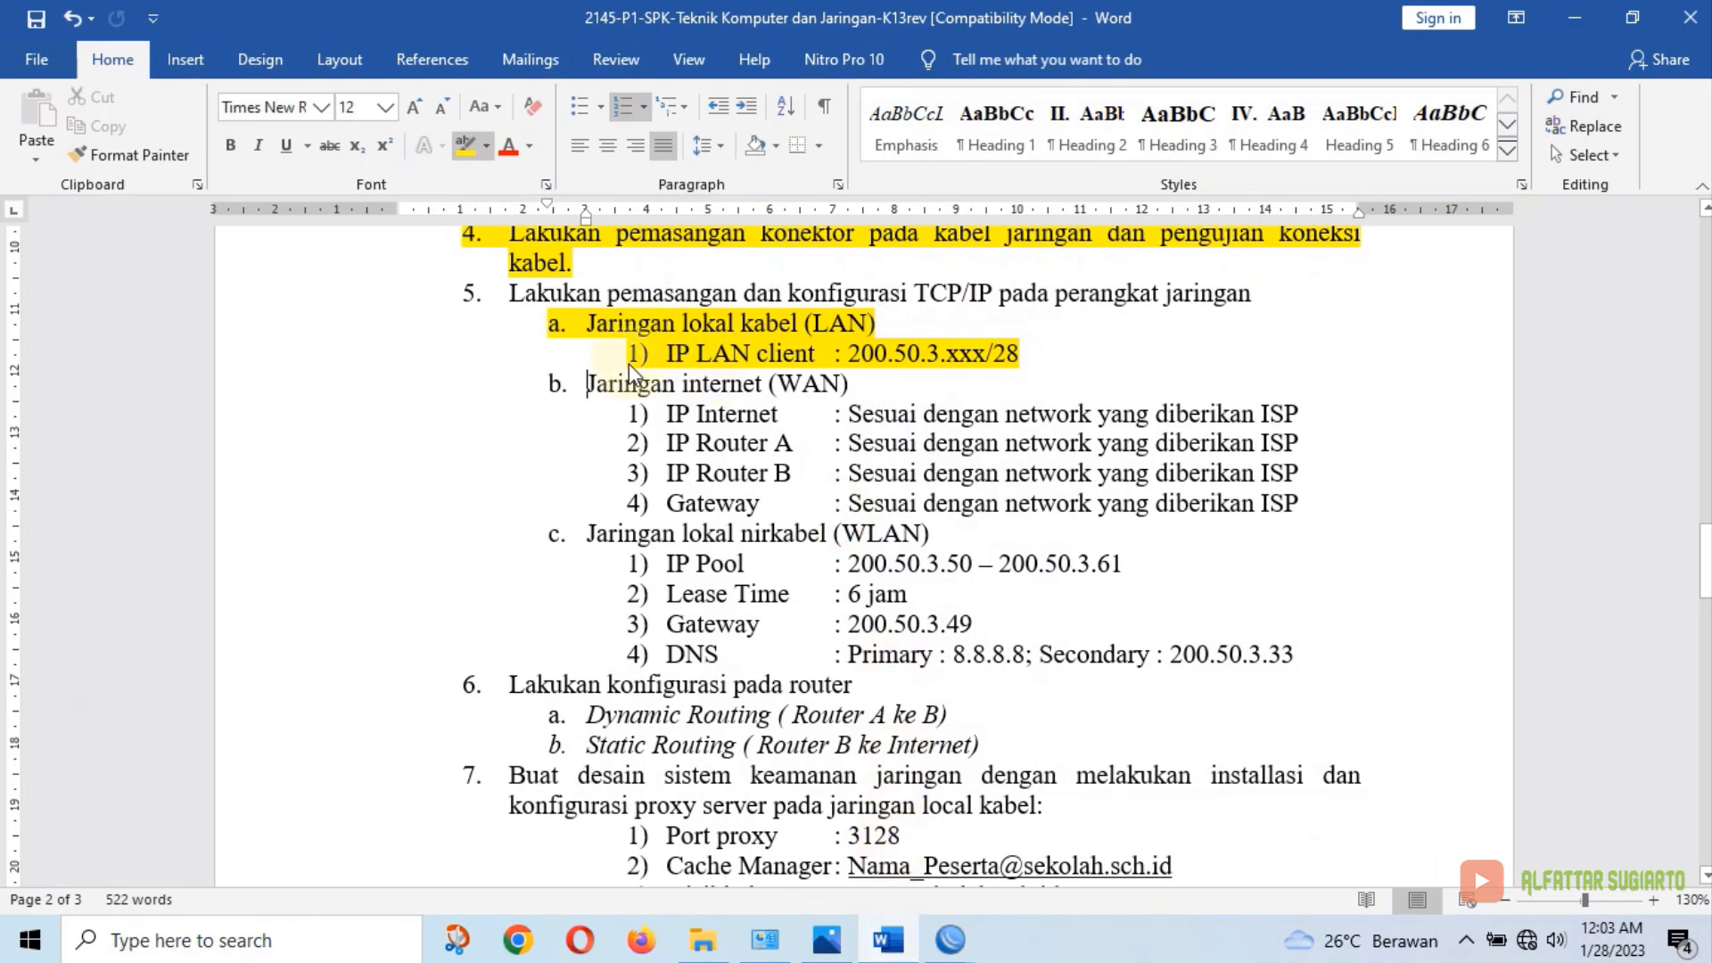
Highlight the Jaringan internet (WAN) lines in yellow and select the Static Routing item
{"action": "left_click", "coordinate": [463, 145]}
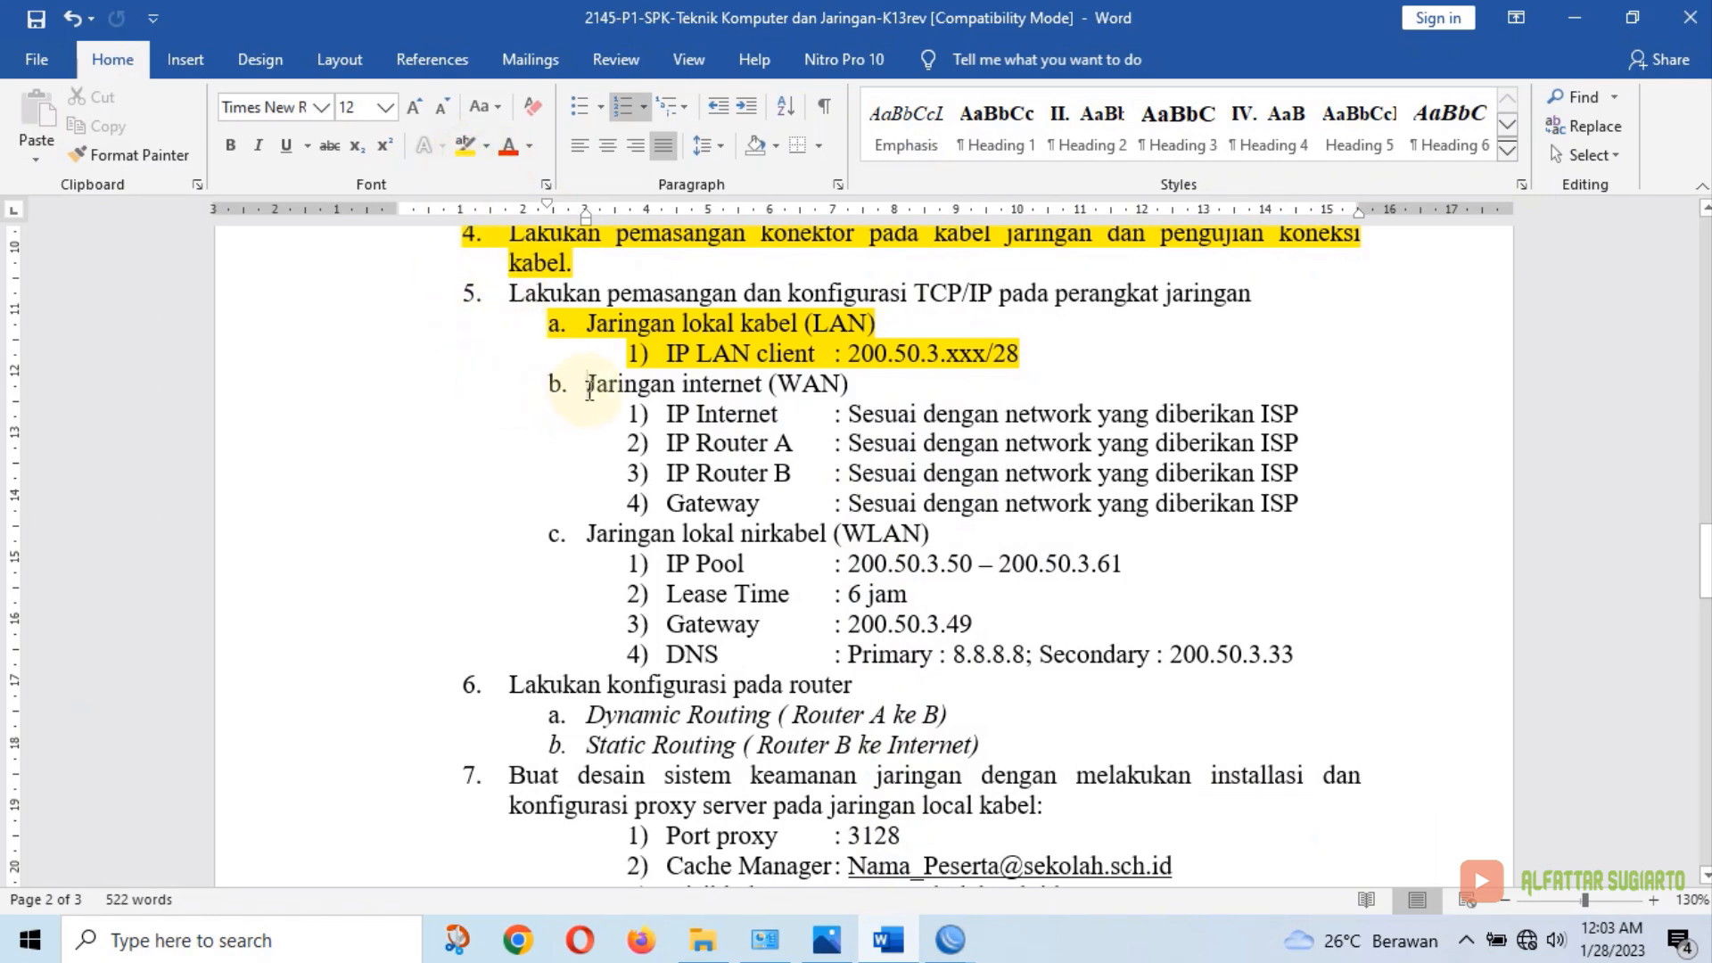
{"action": "left_click_drag", "start_coordinate": [589, 385], "coordinate": [1318, 516]}
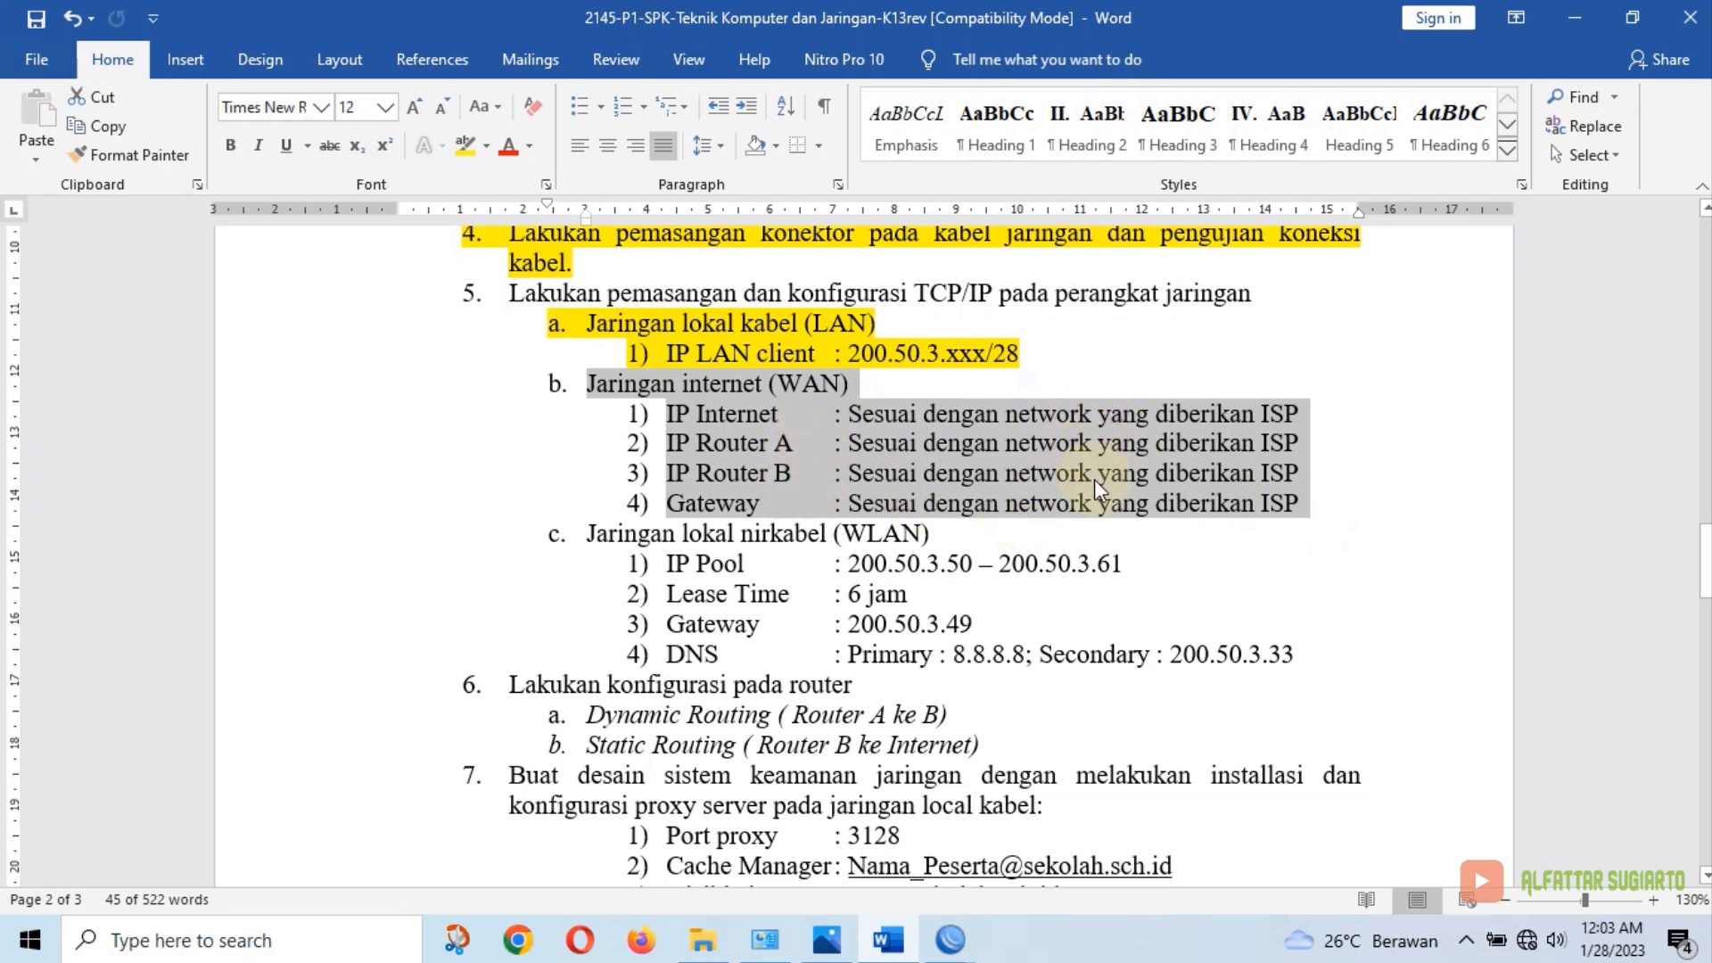
{"action": "scroll", "coordinate": [1094, 479], "scroll_direction": "down", "scroll_amount": 1}
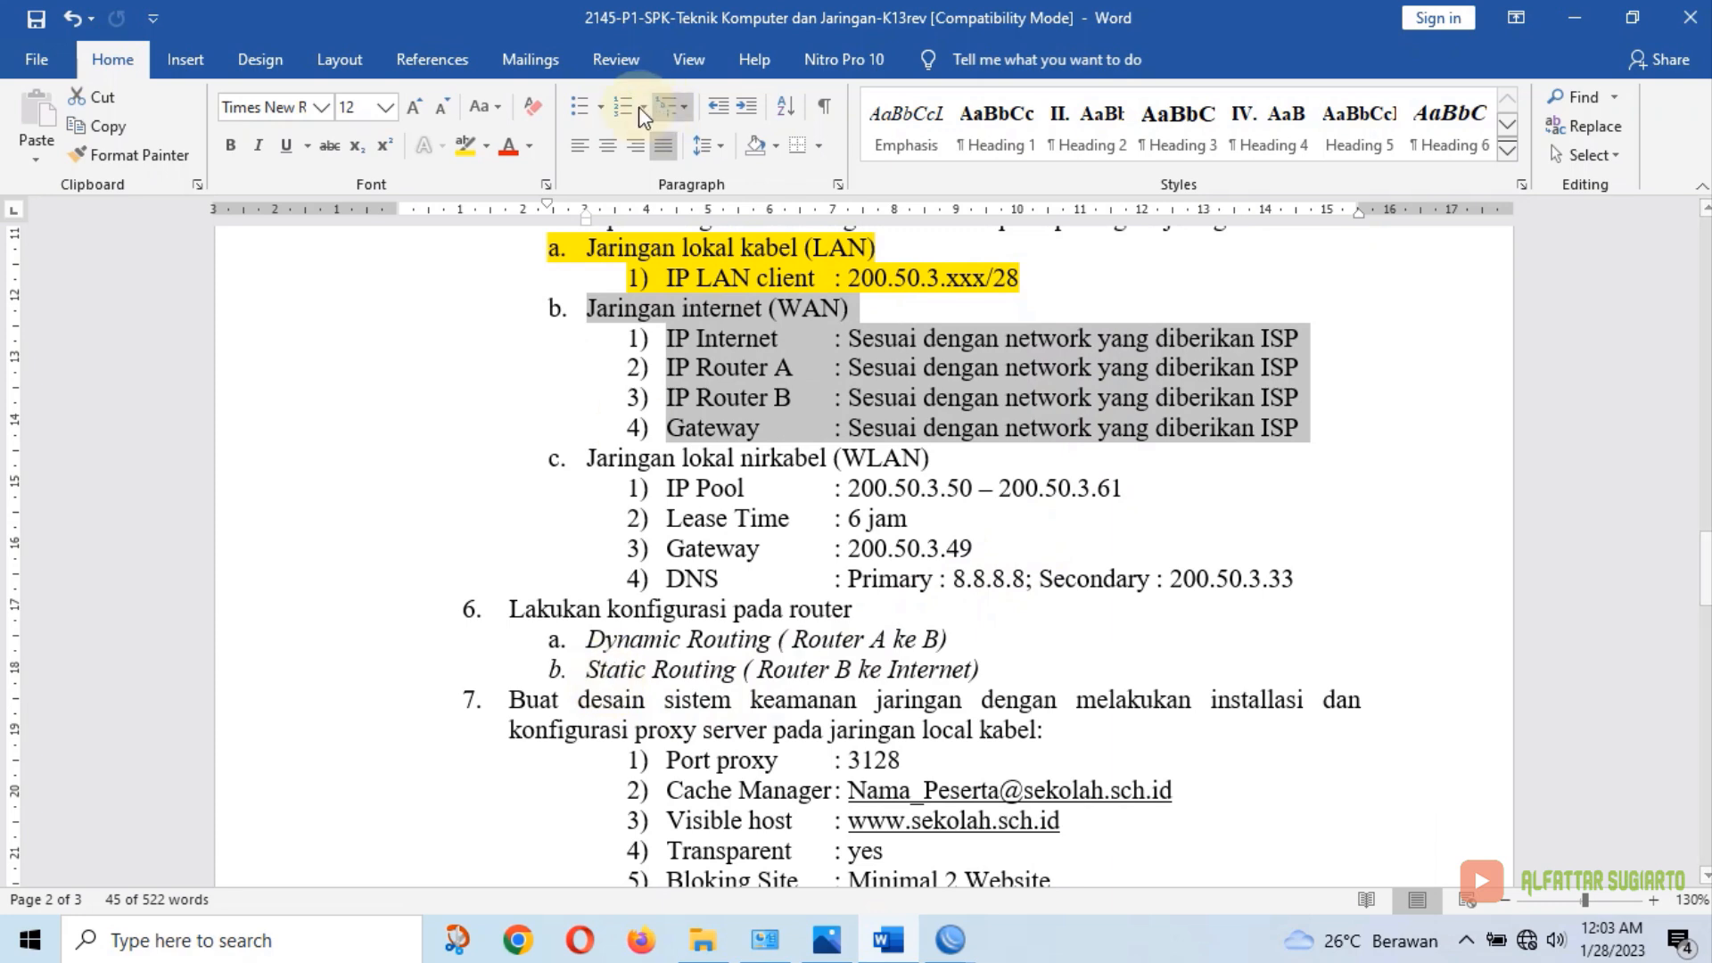
{"action": "left_click", "coordinate": [465, 152]}
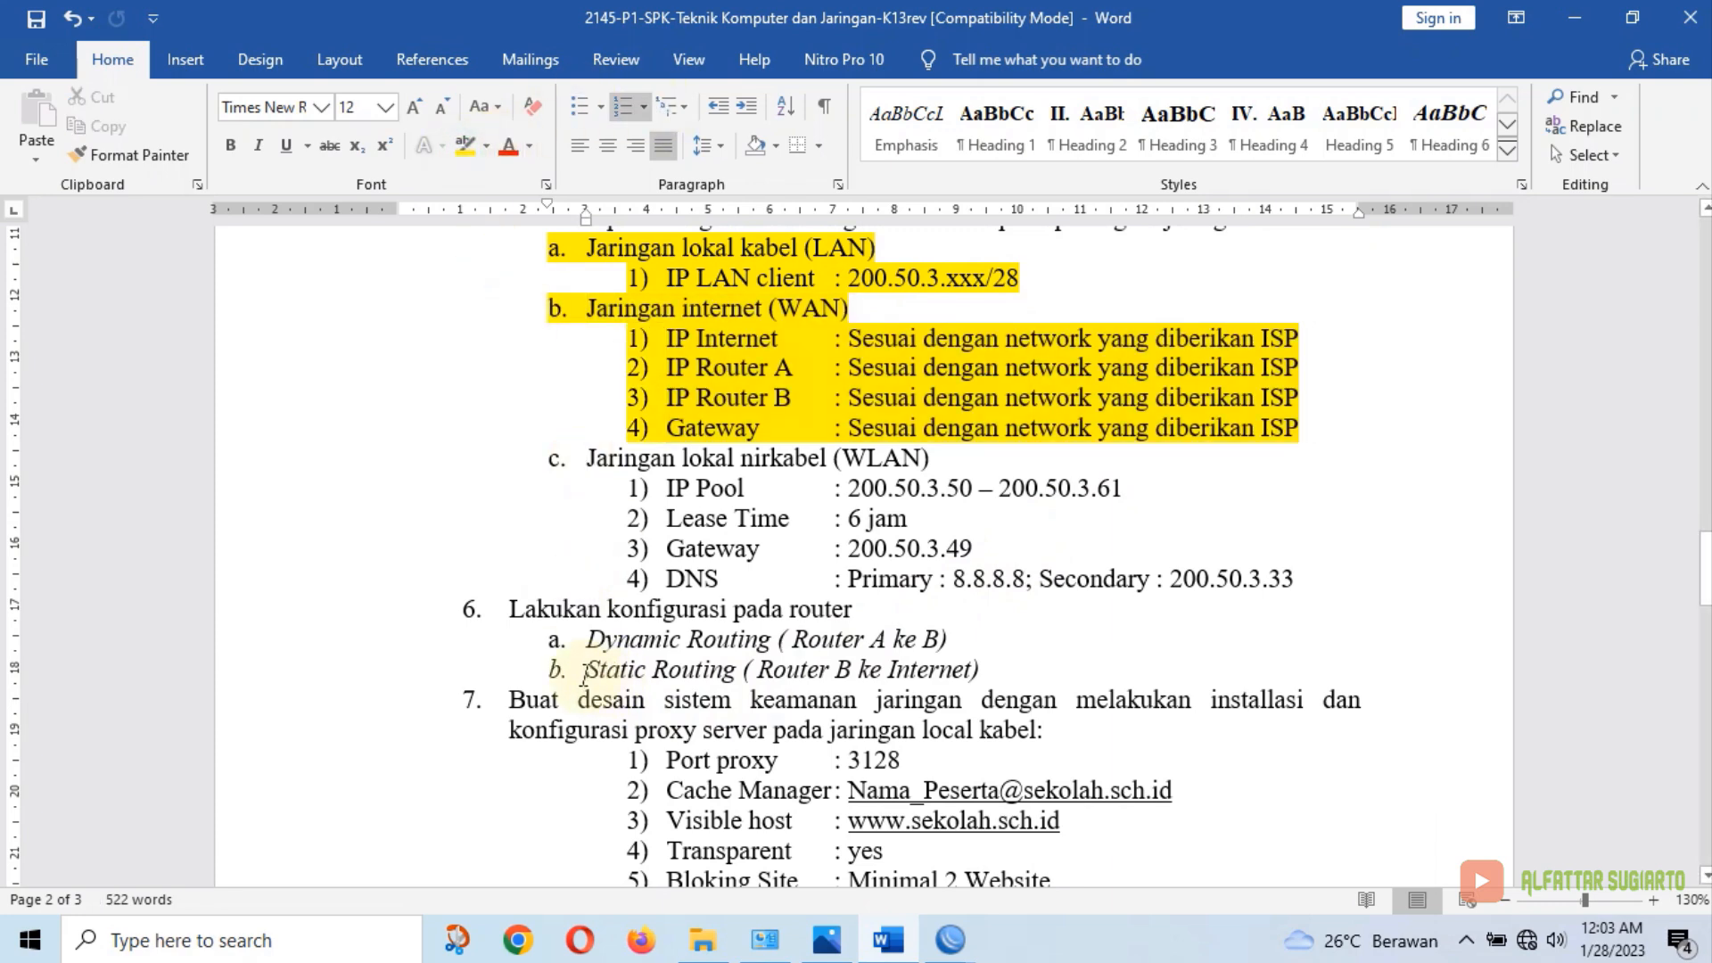
{"action": "left_click_drag", "start_coordinate": [586, 669], "coordinate": [984, 675]}
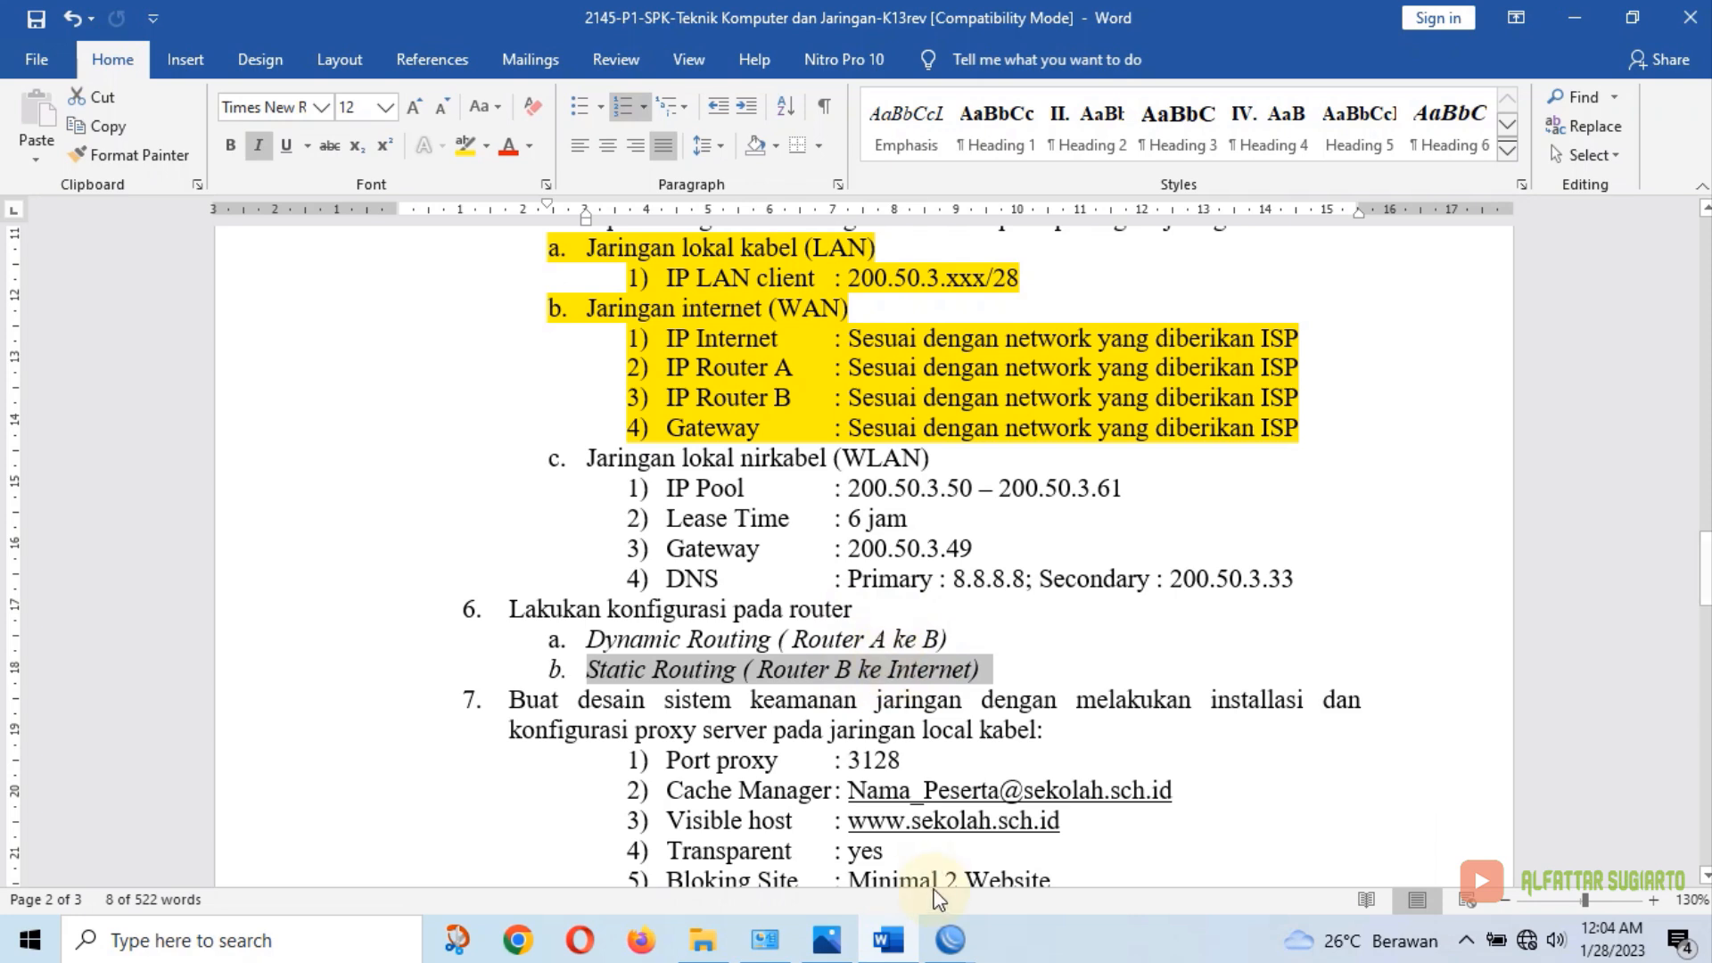
{"action": "left_click", "coordinate": [892, 946]}
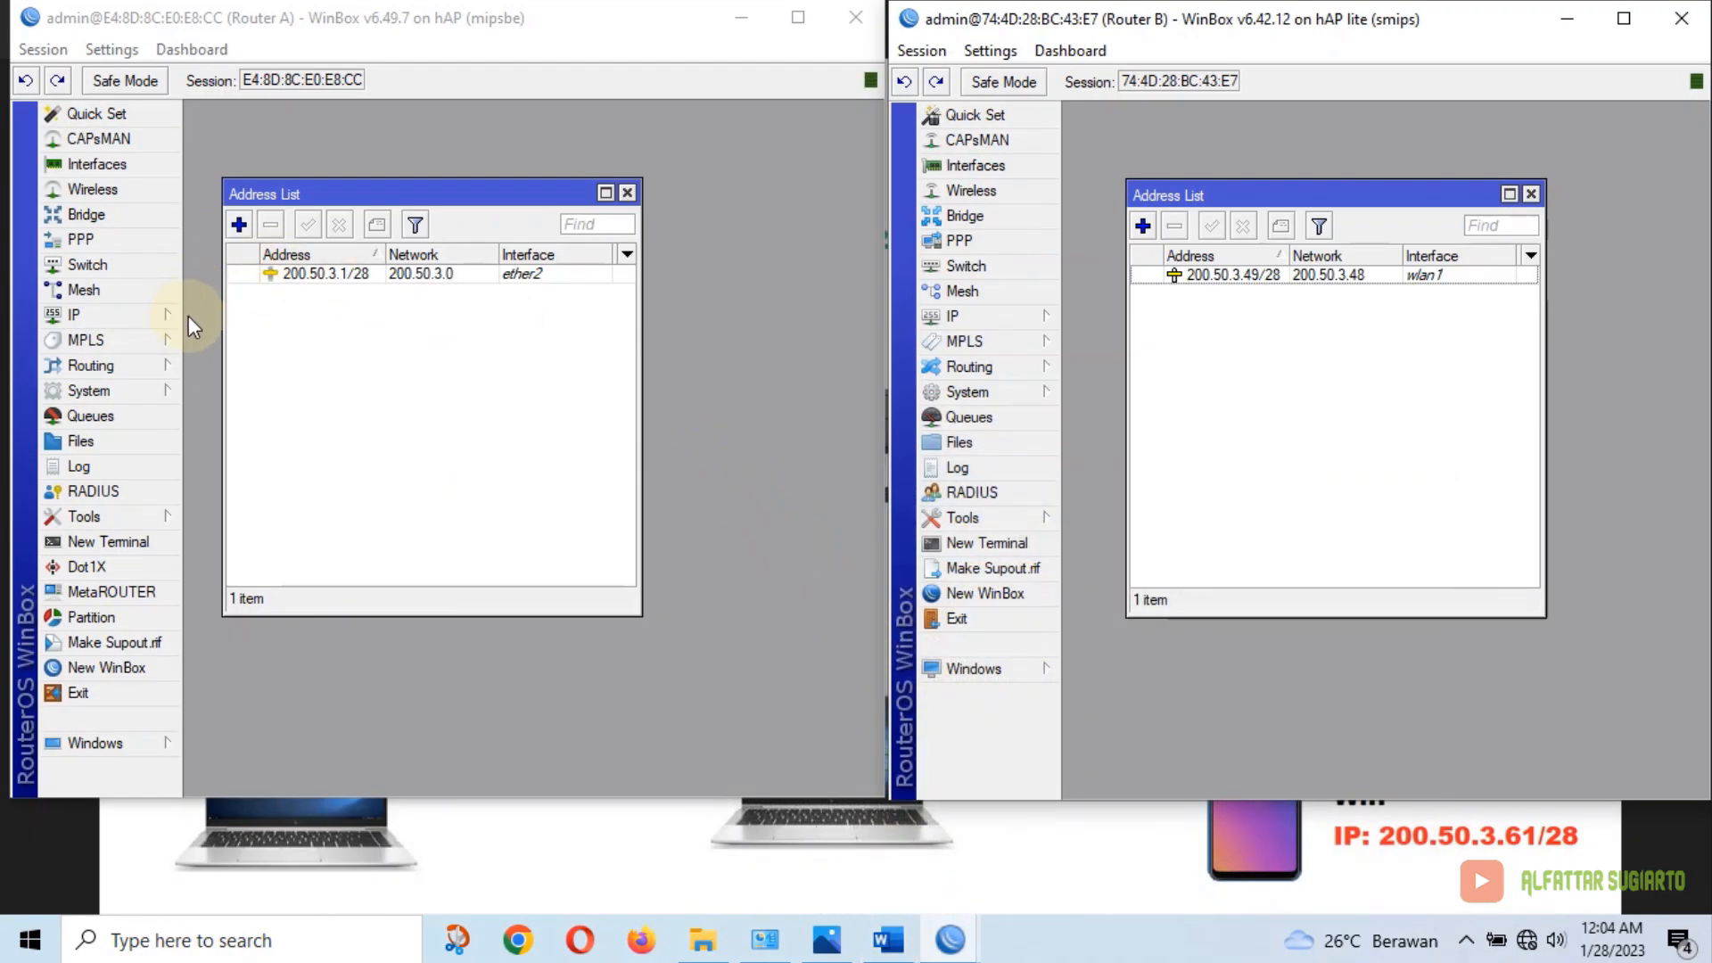
Add a DHCP client on Router A's ether1, which obtains 192.168.1.5/24
{"action": "left_click", "coordinate": [154, 323]}
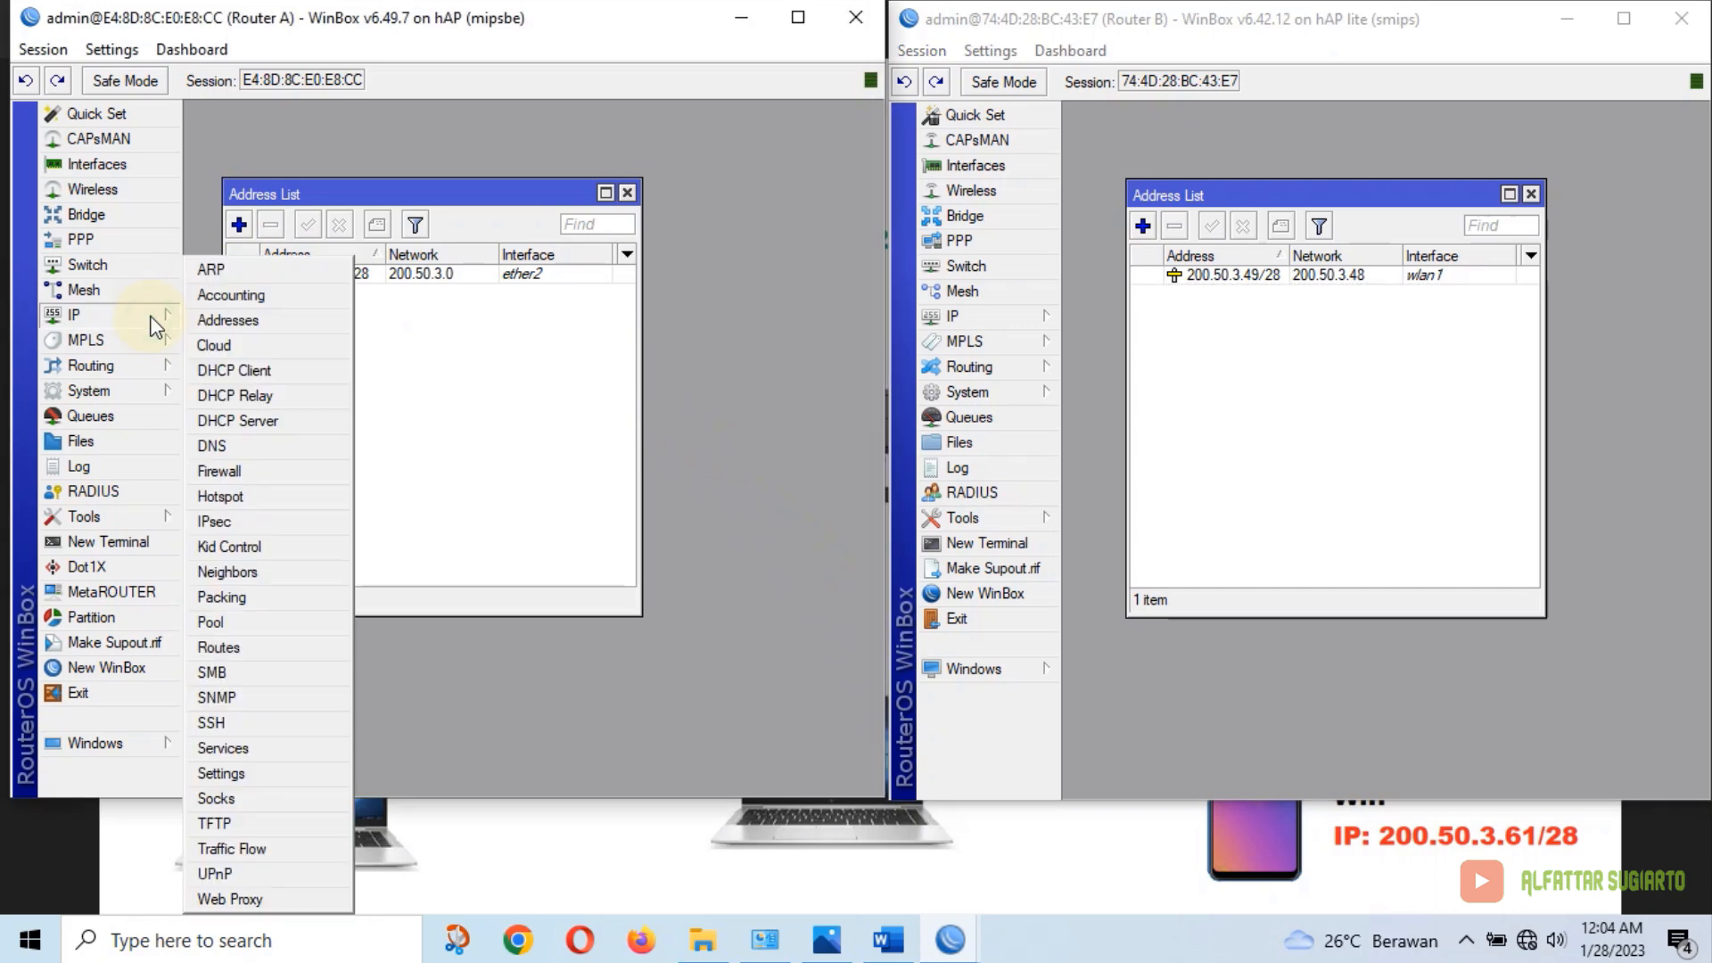
{"action": "left_click", "coordinate": [269, 371]}
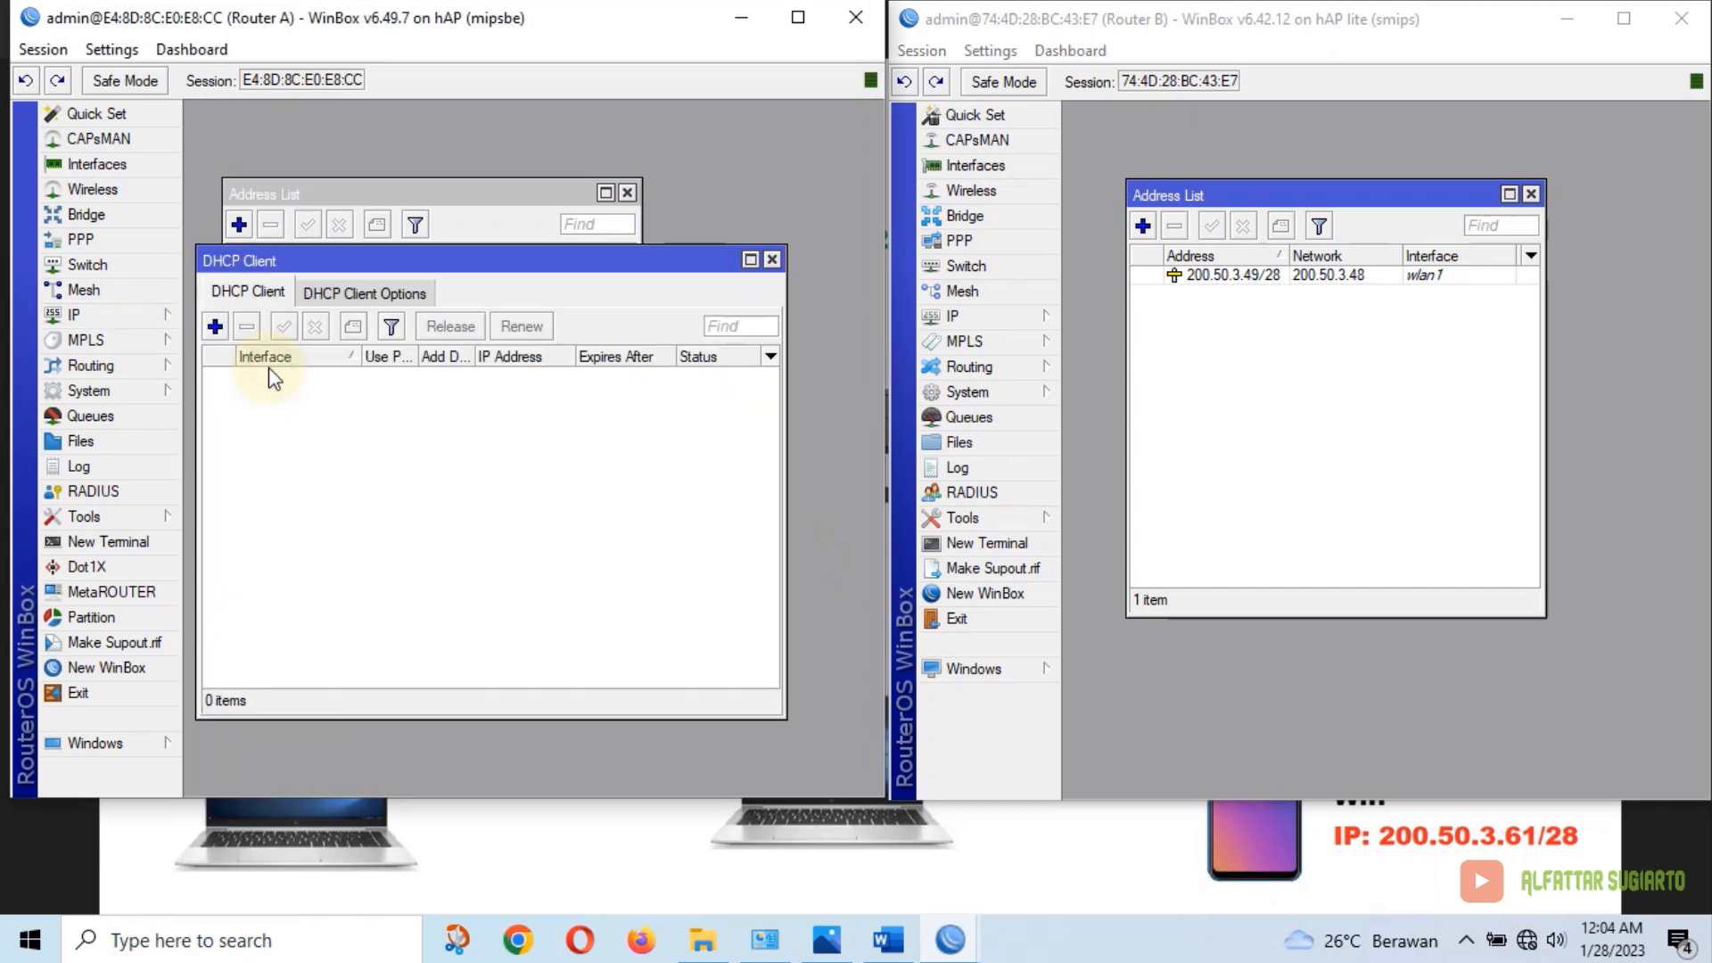
{"action": "left_click", "coordinate": [216, 326]}
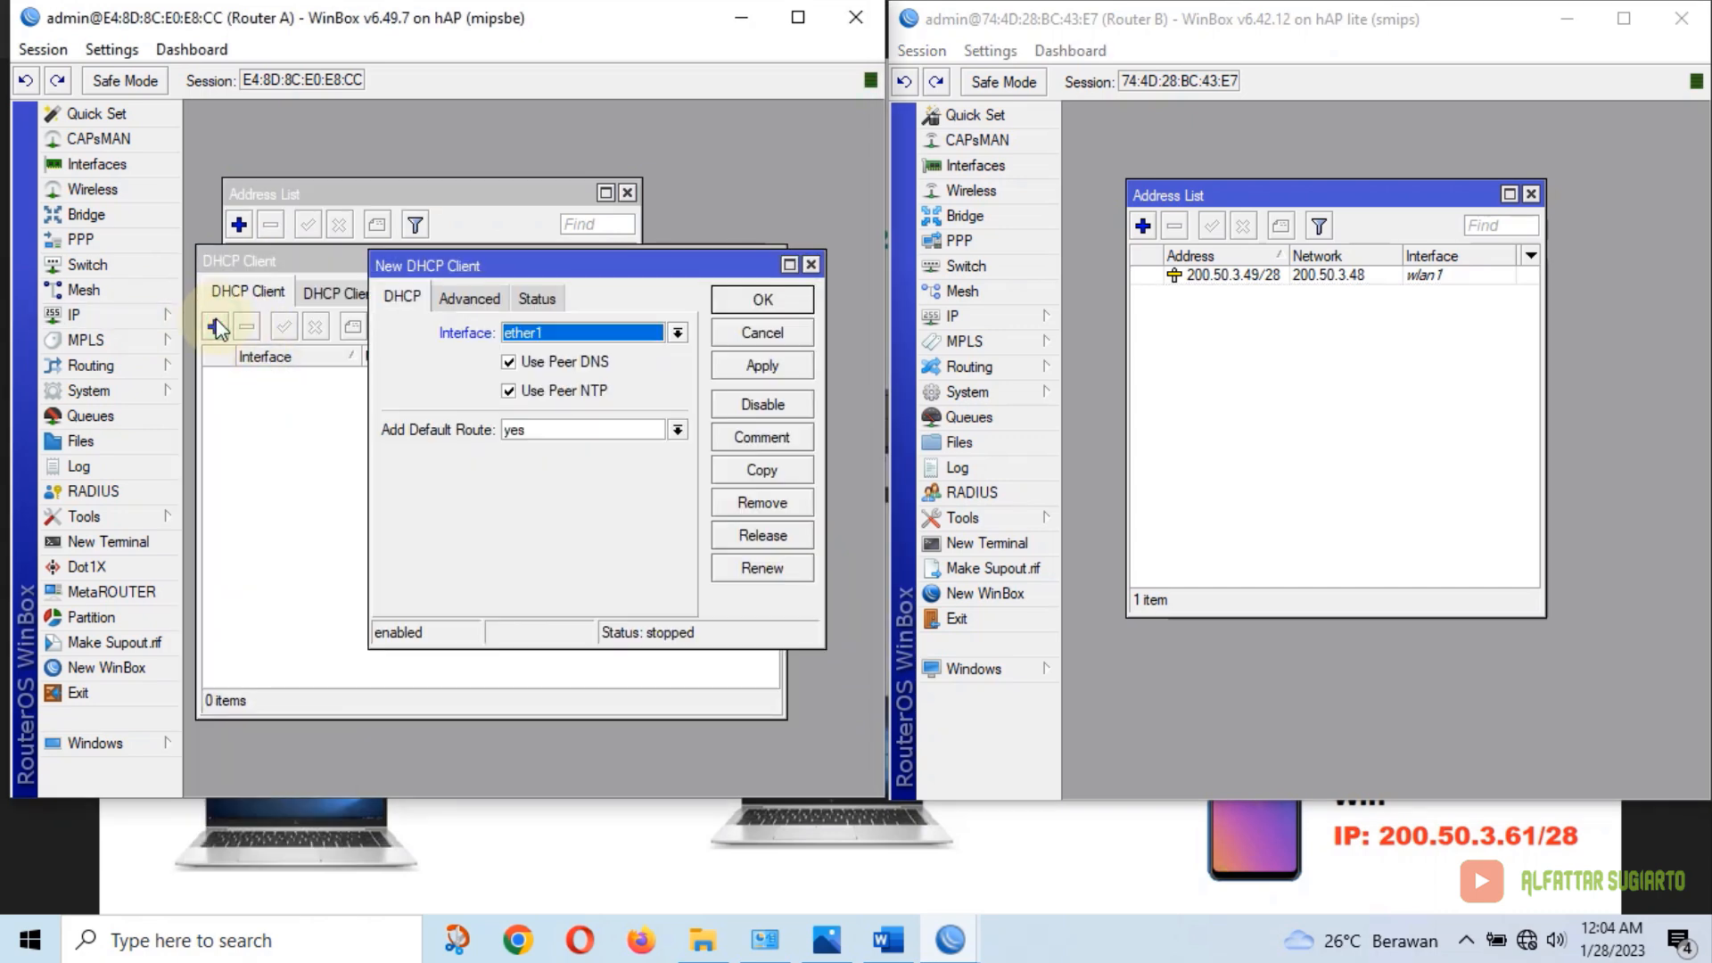
{"action": "left_click", "coordinate": [533, 337]}
{"action": "left_click", "coordinate": [535, 340]}
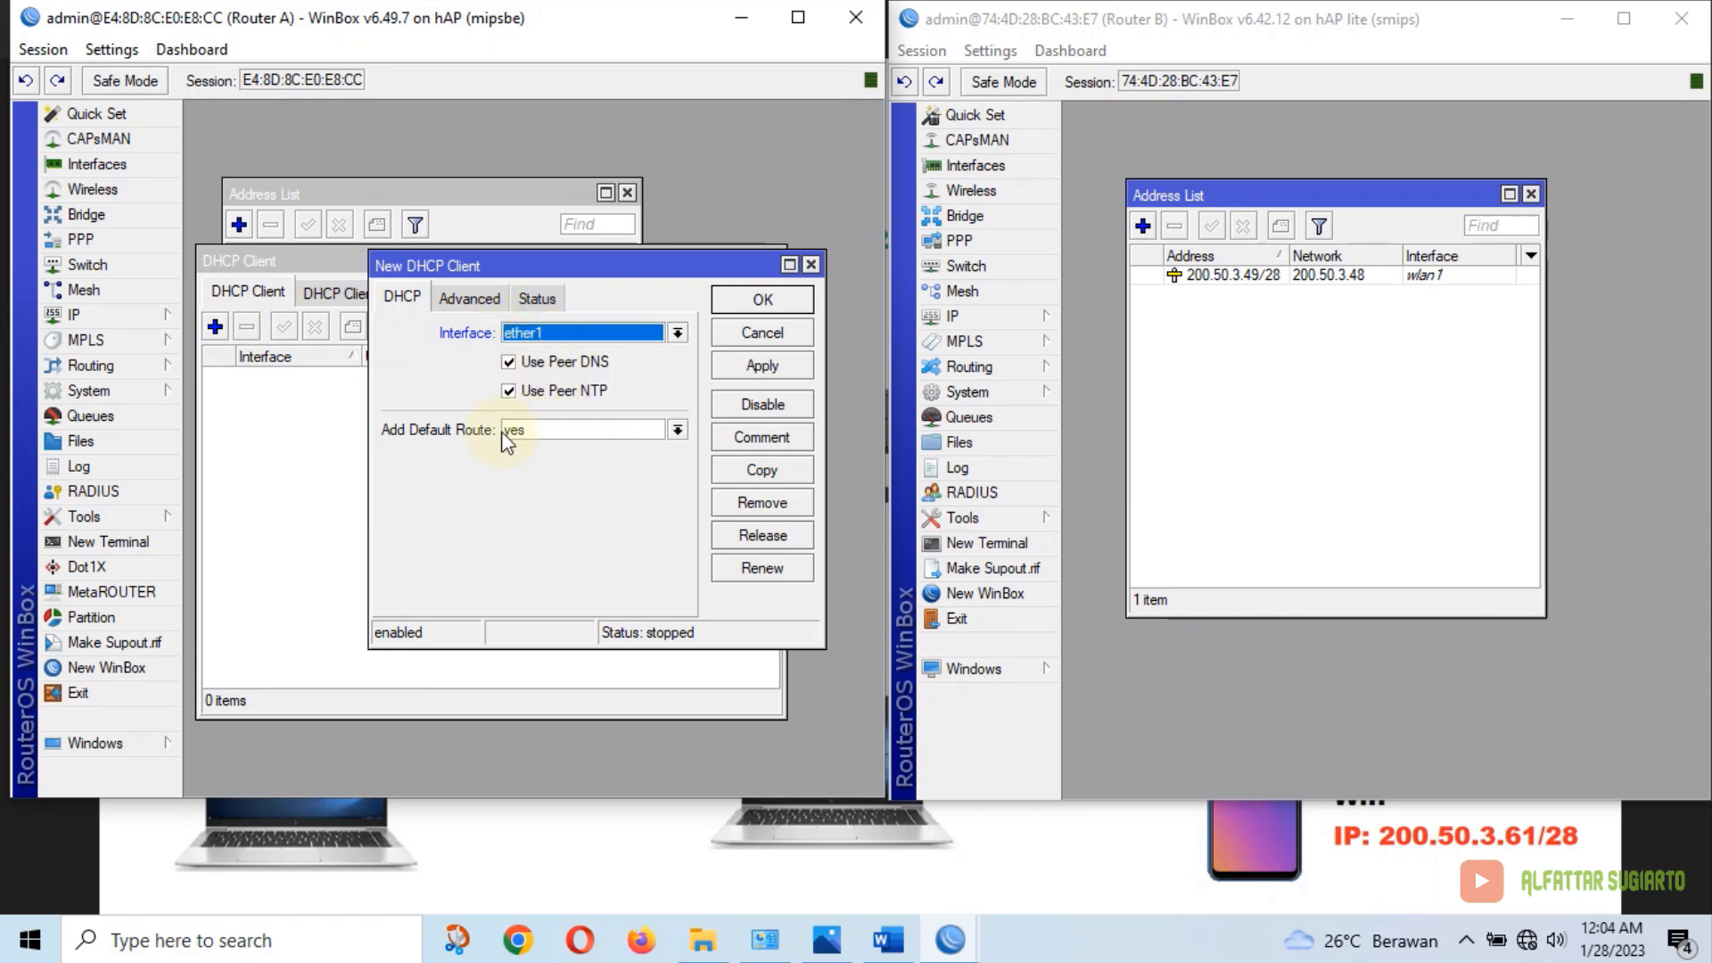
{"action": "left_click", "coordinate": [785, 366]}
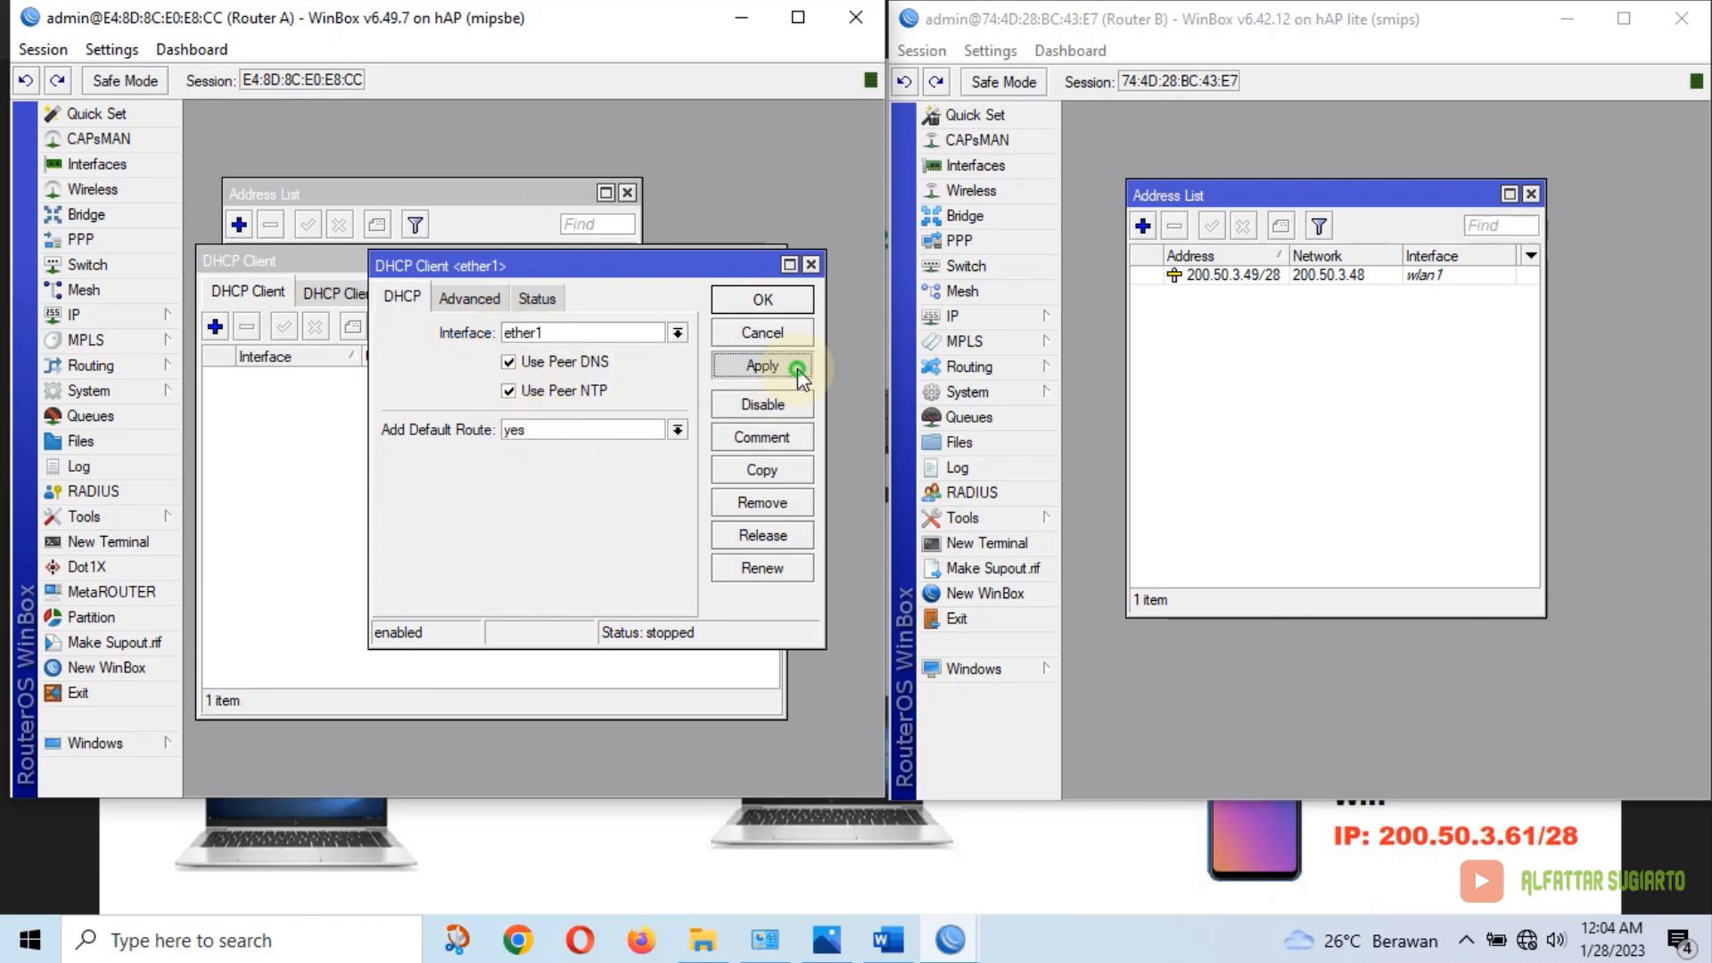
{"action": "left_click", "coordinate": [788, 296]}
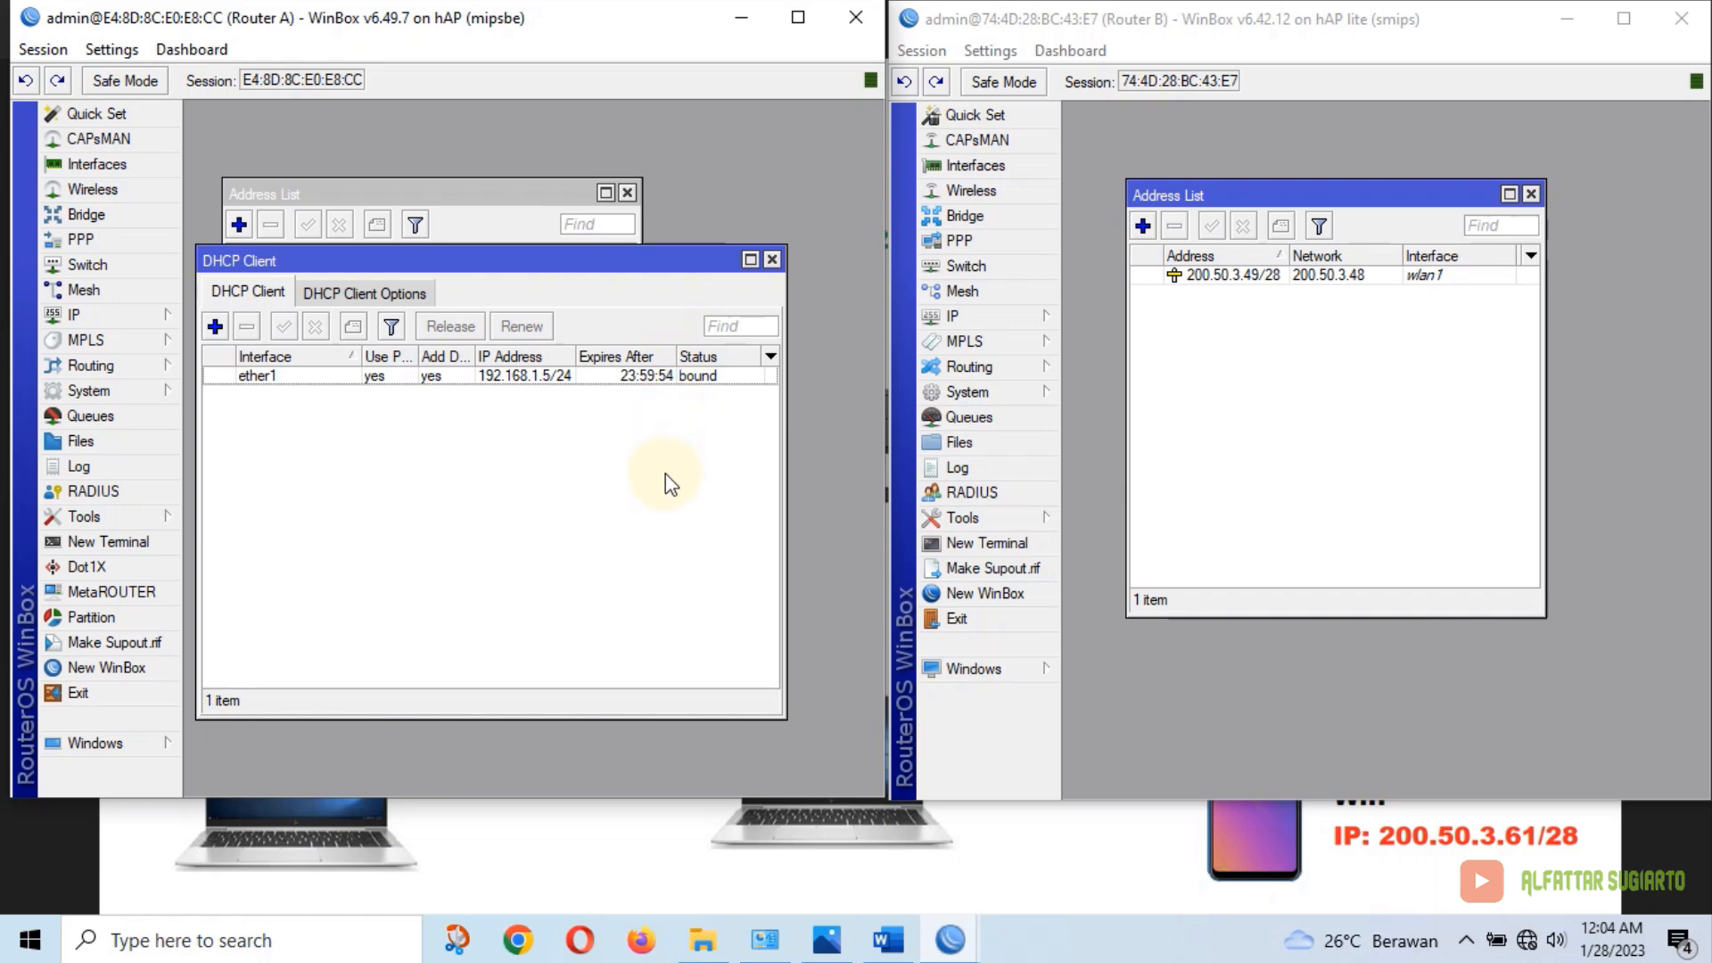
{"action": "left_click", "coordinate": [1078, 425]}
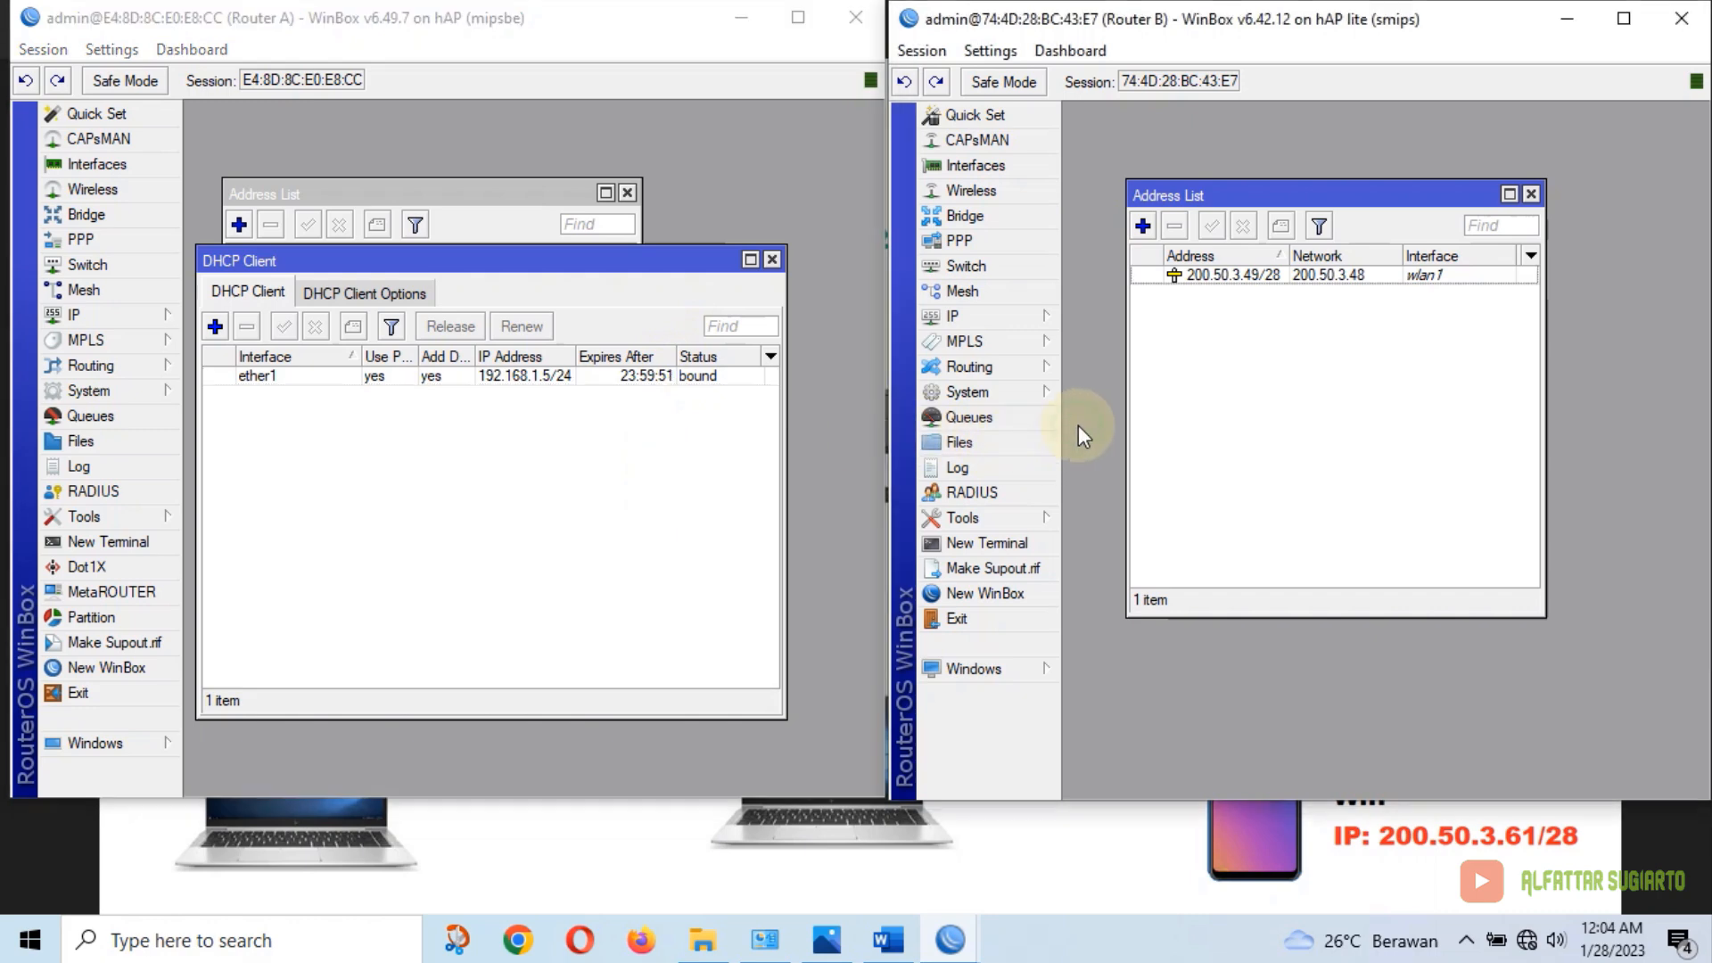
Add a DHCP client on Router B's ether1 with Add Default Route set to no
{"action": "left_click", "coordinate": [1039, 317]}
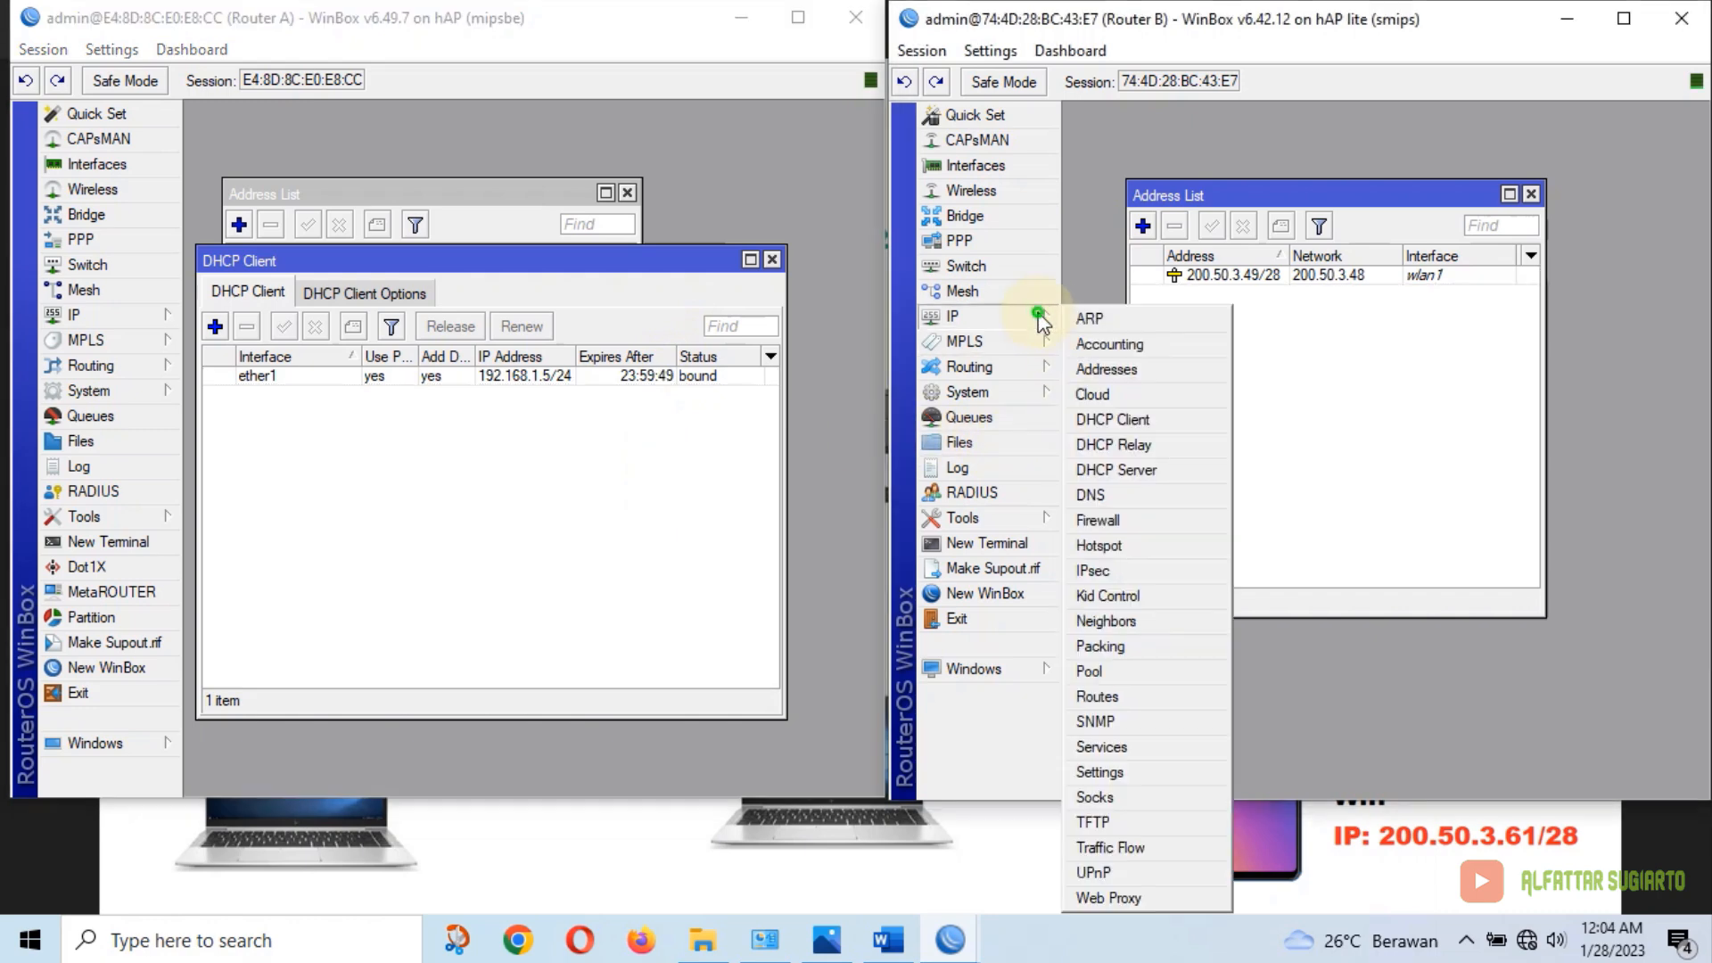
{"action": "left_click", "coordinate": [1139, 420]}
{"action": "left_click", "coordinate": [1095, 341]}
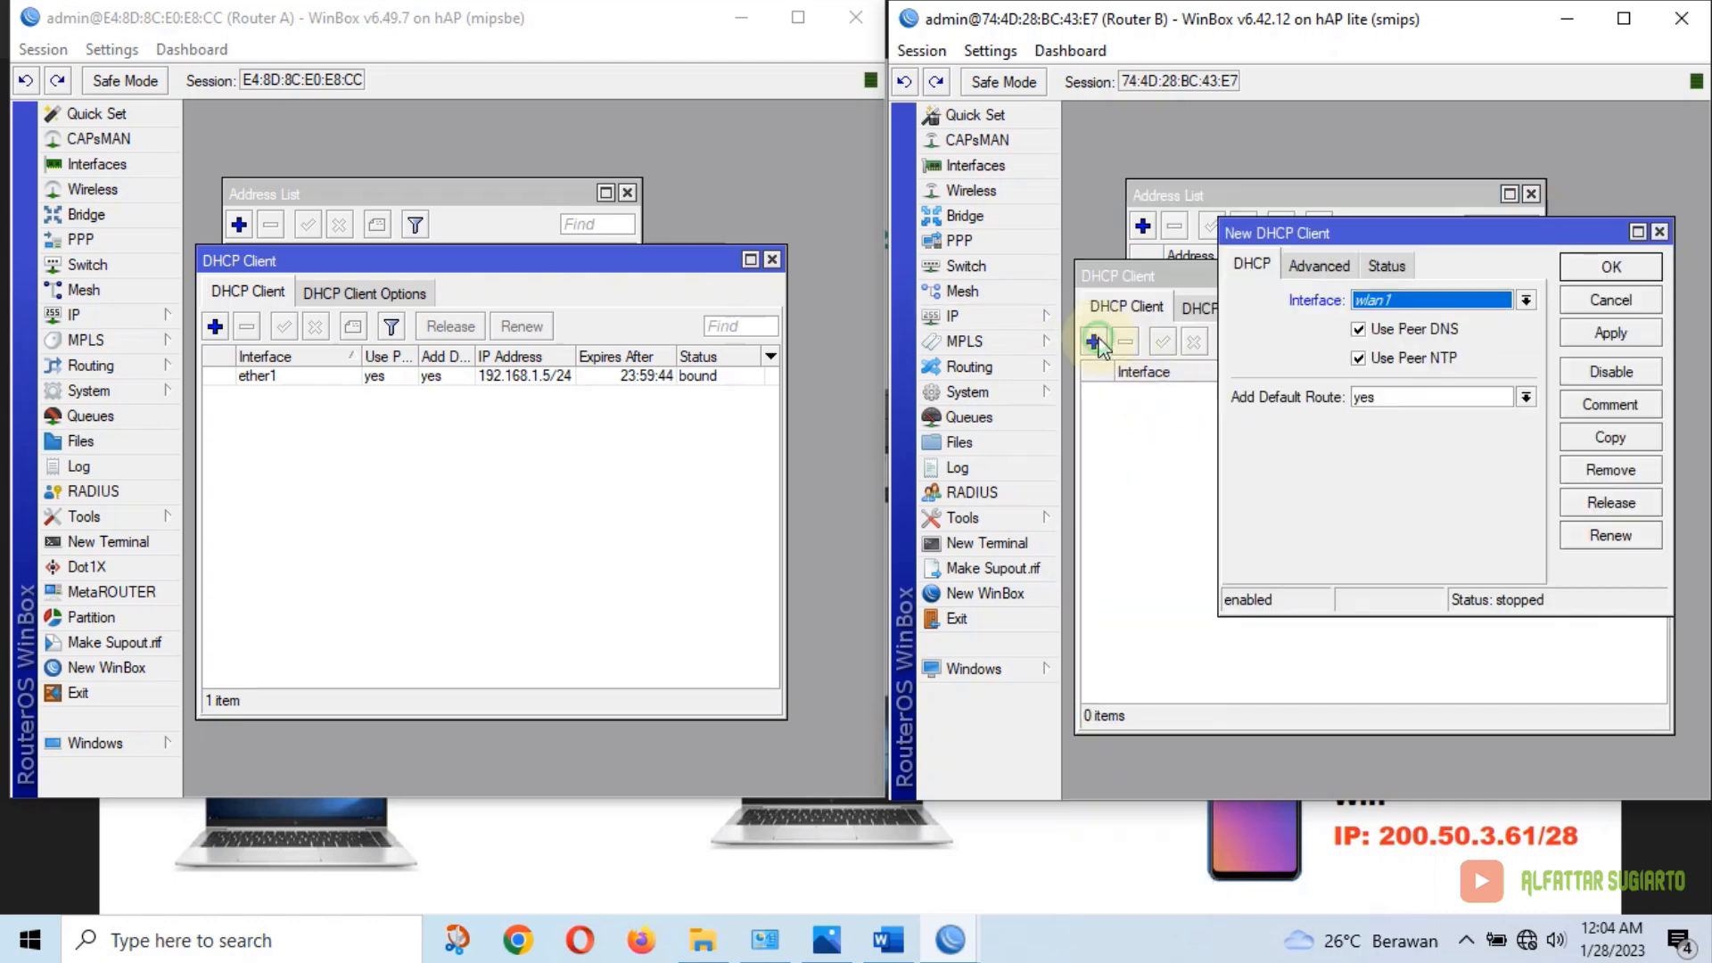
{"action": "left_click", "coordinate": [1397, 299]}
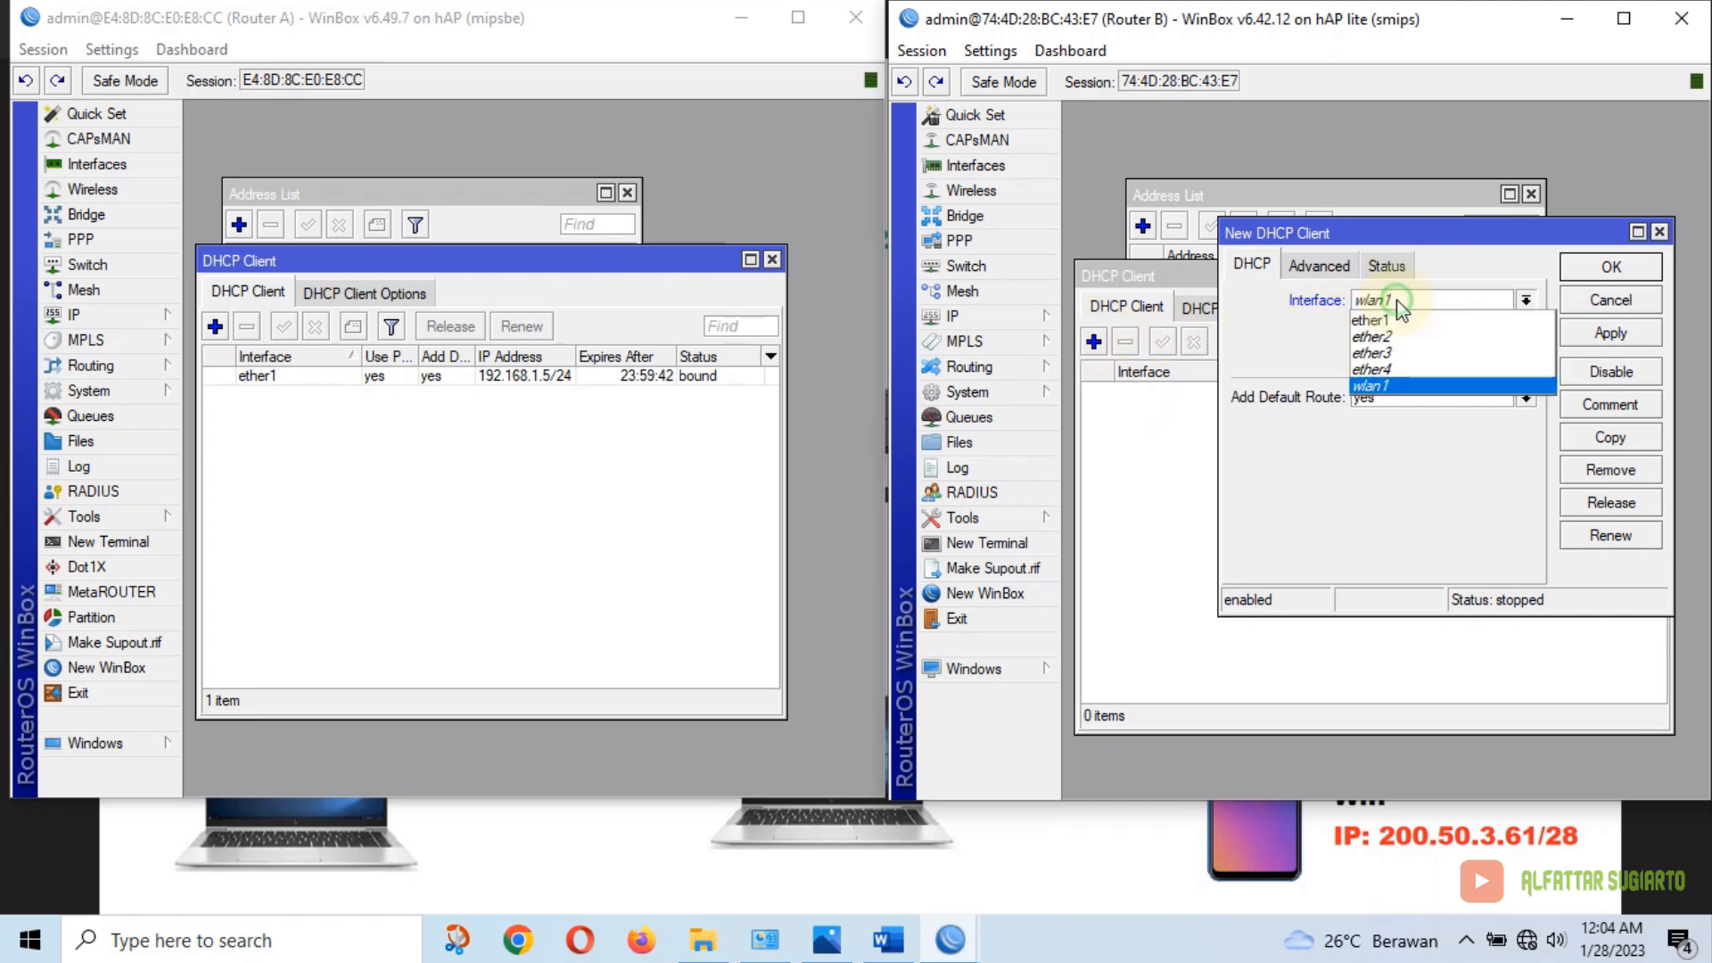
{"action": "left_click", "coordinate": [1402, 319]}
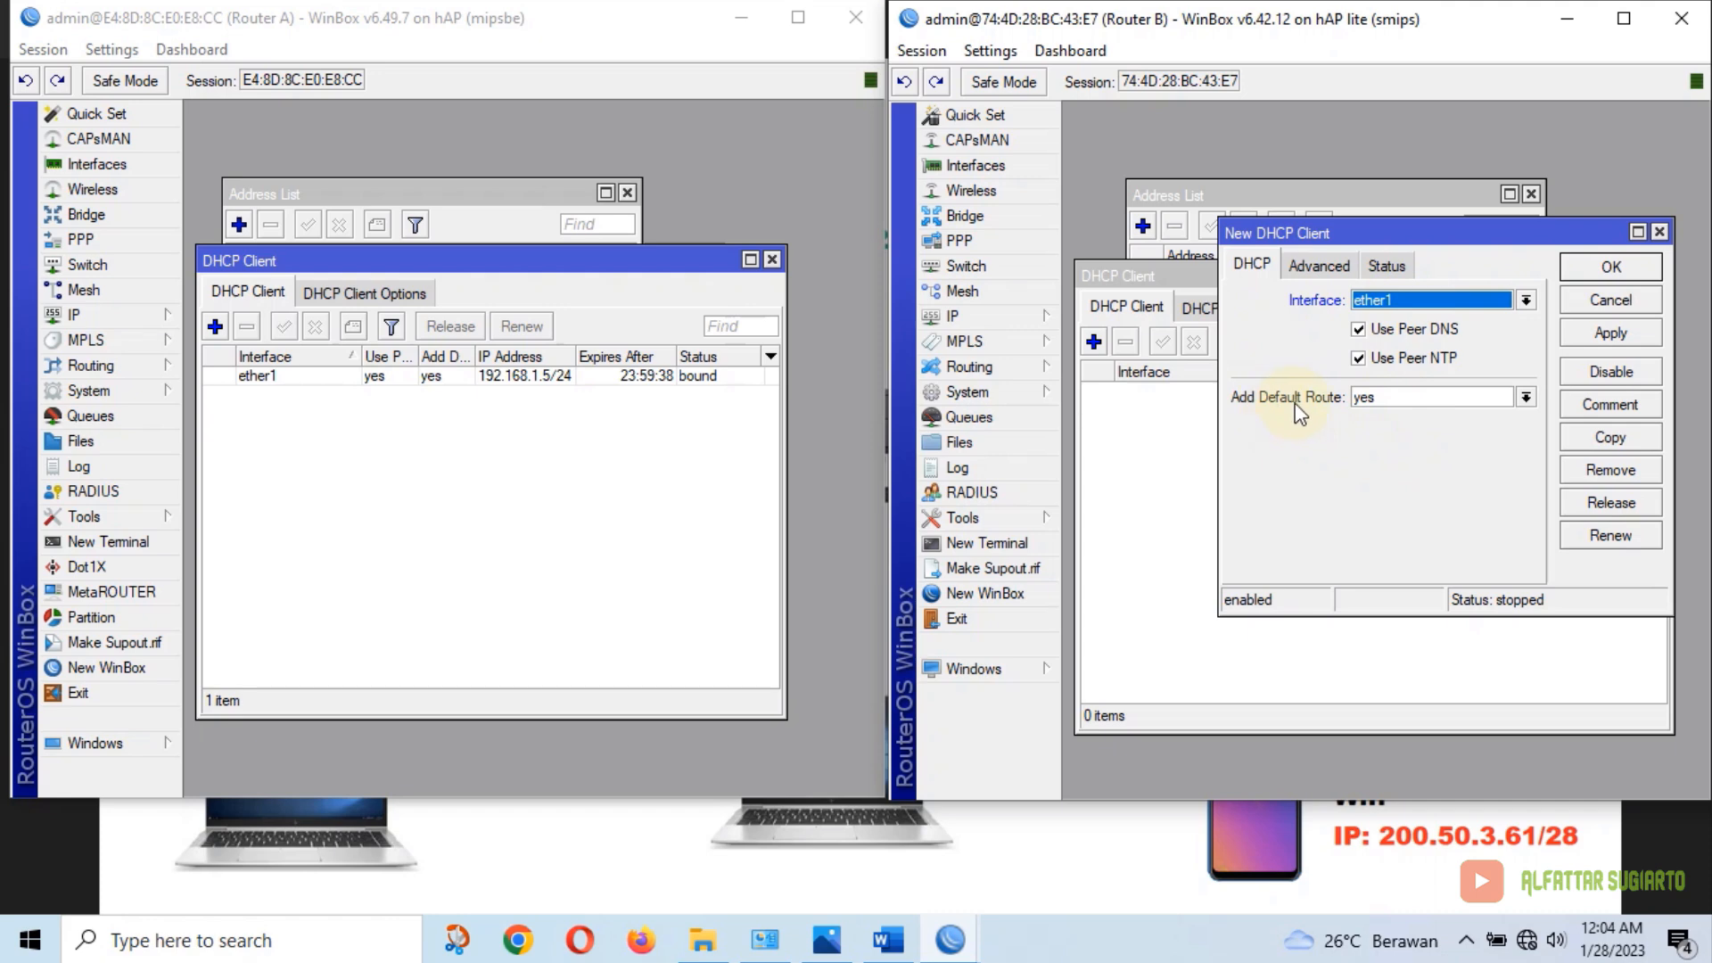
{"action": "left_click", "coordinate": [1354, 400]}
{"action": "left_click", "coordinate": [1387, 412]}
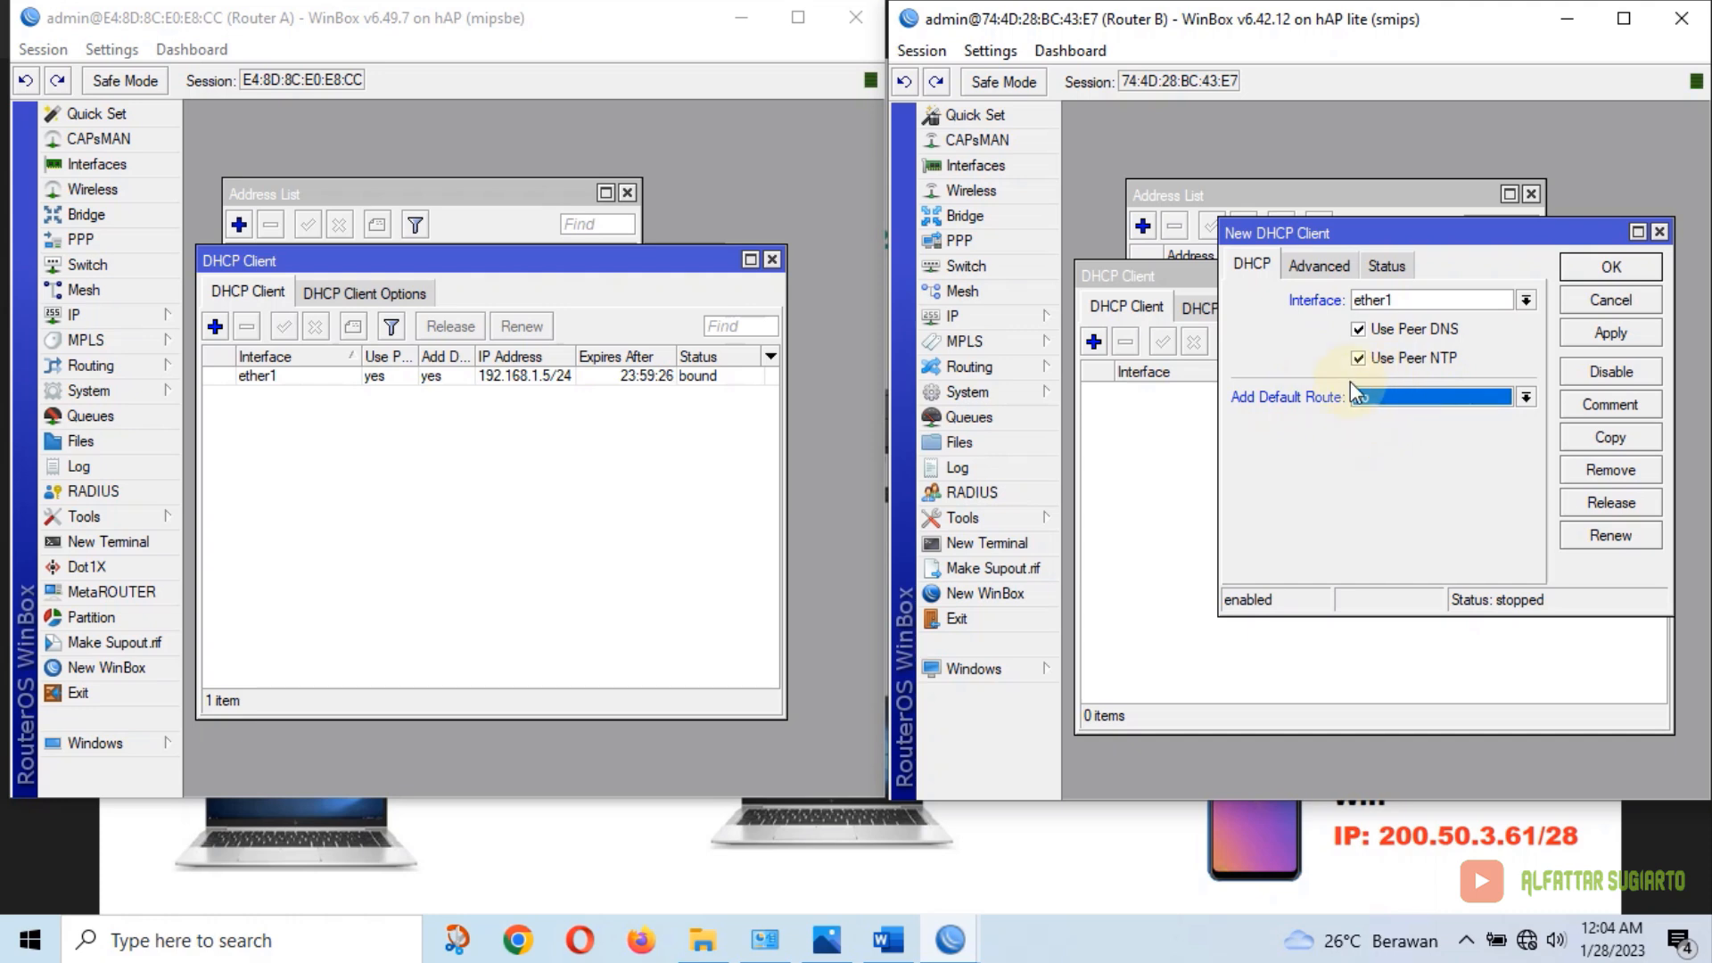
{"action": "left_click", "coordinate": [1605, 334]}
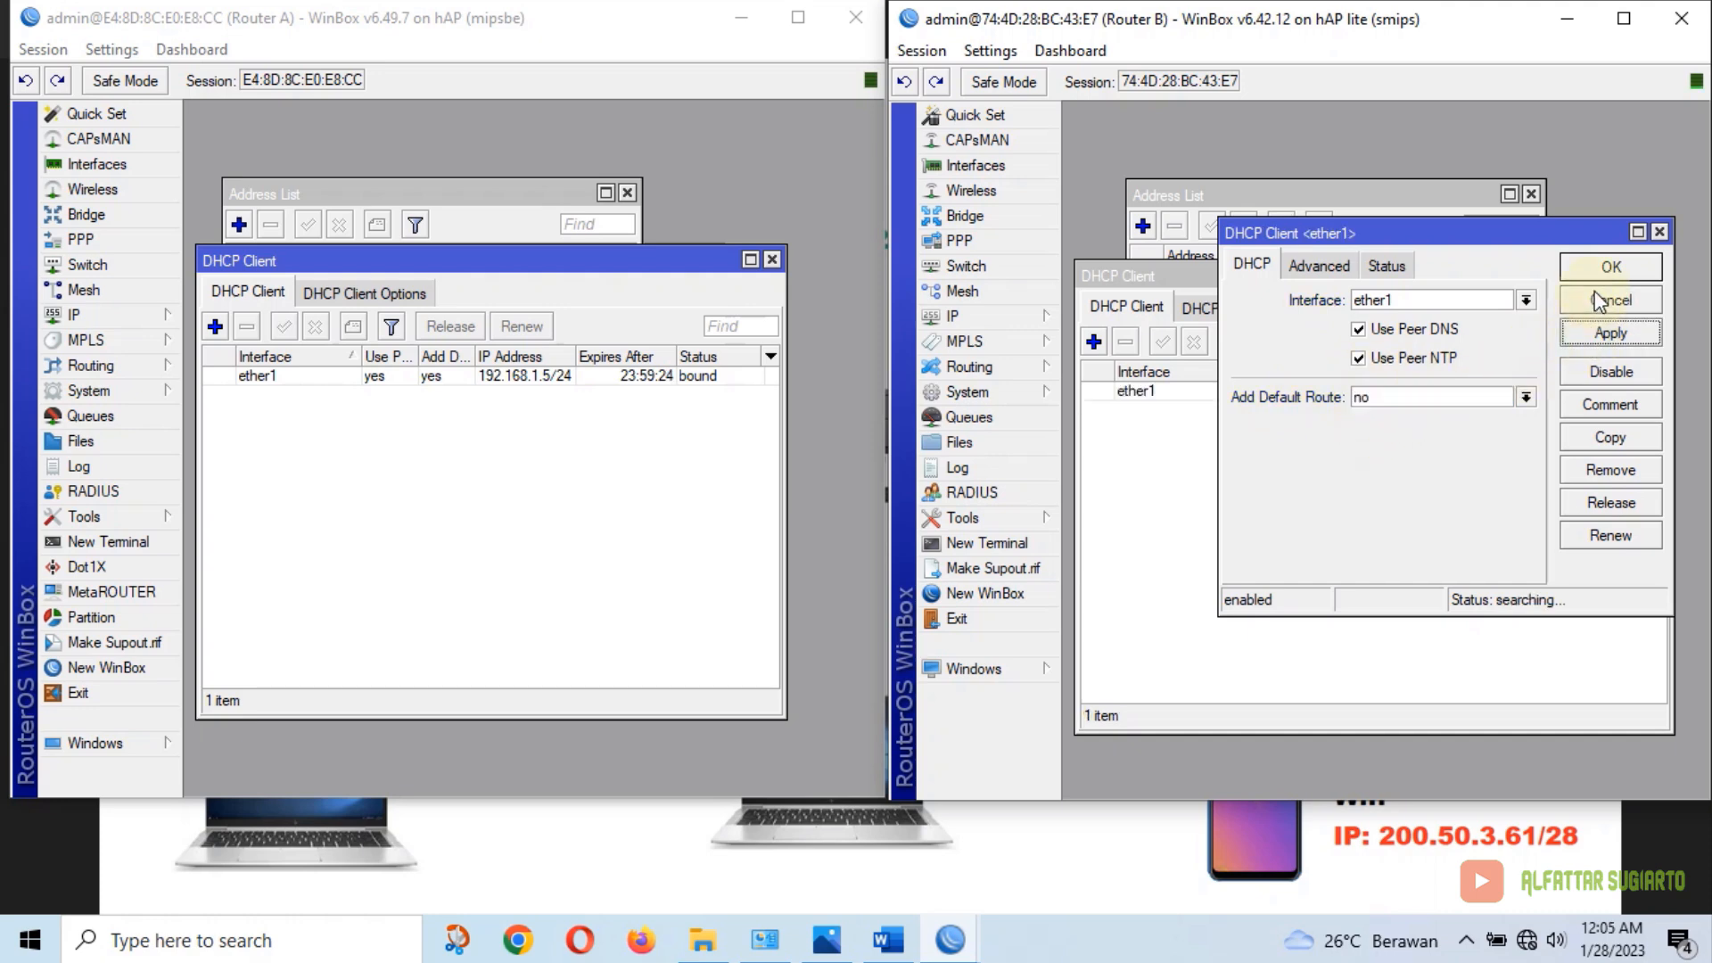
{"action": "left_click", "coordinate": [1611, 268]}
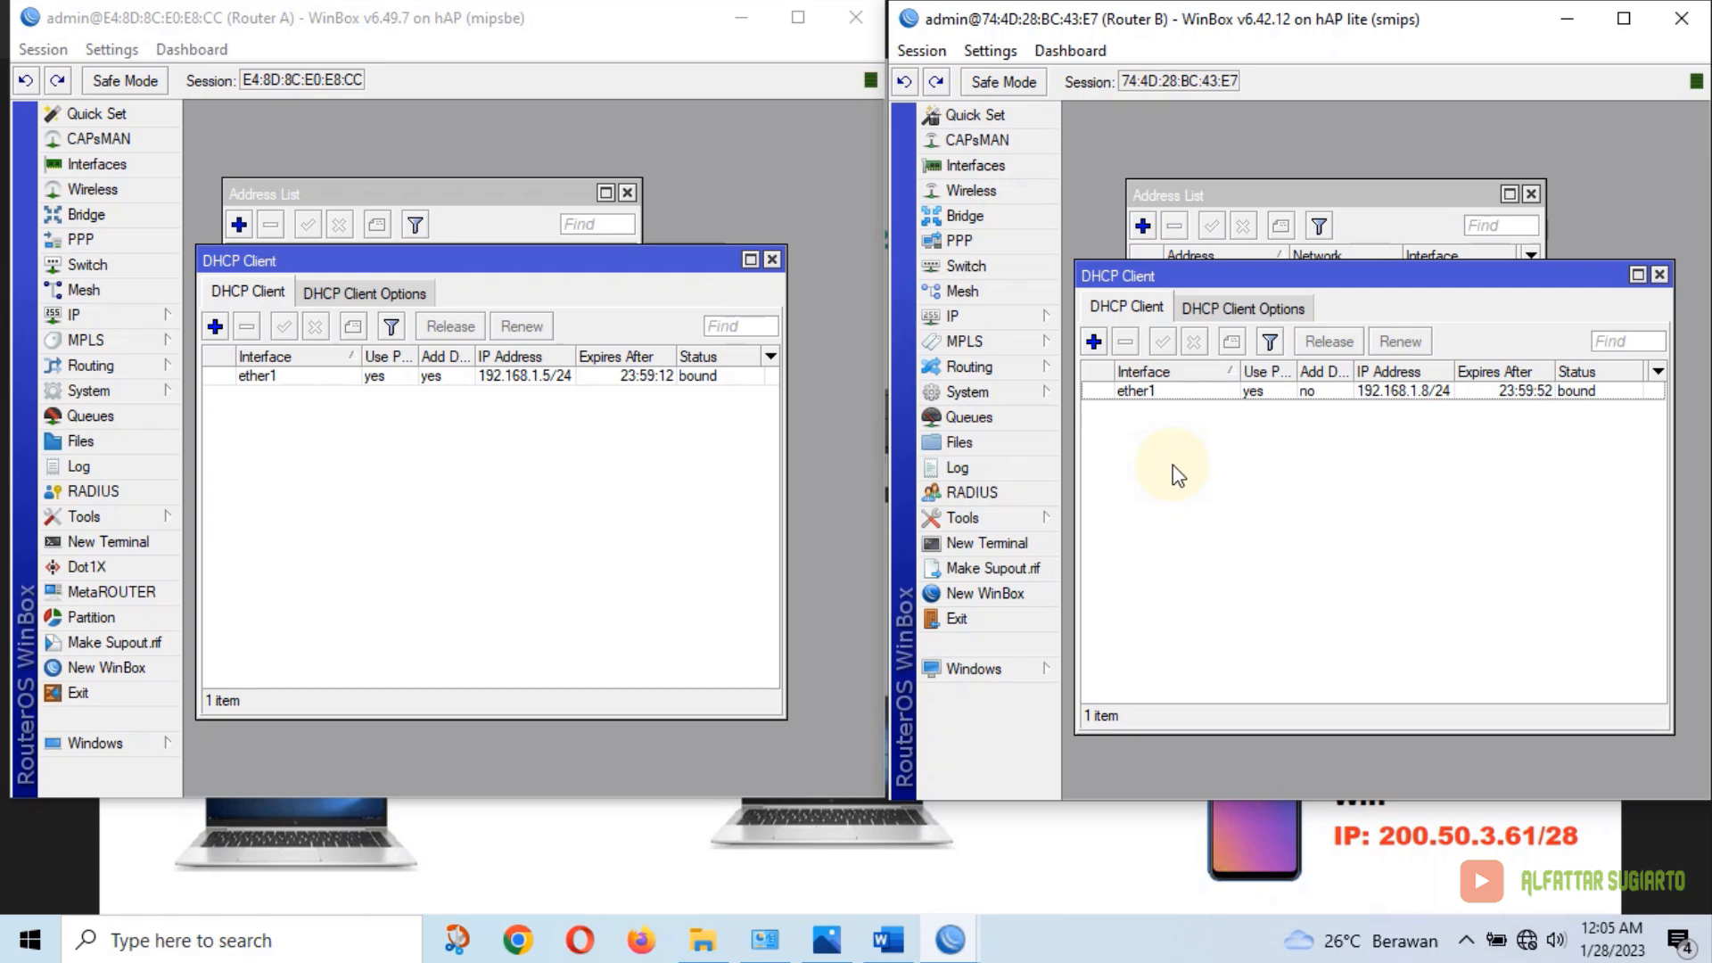
Add a route 0.0.0.0/0 with gateway 192.168.1.1 in Router B's route list
{"action": "left_click", "coordinate": [1016, 319]}
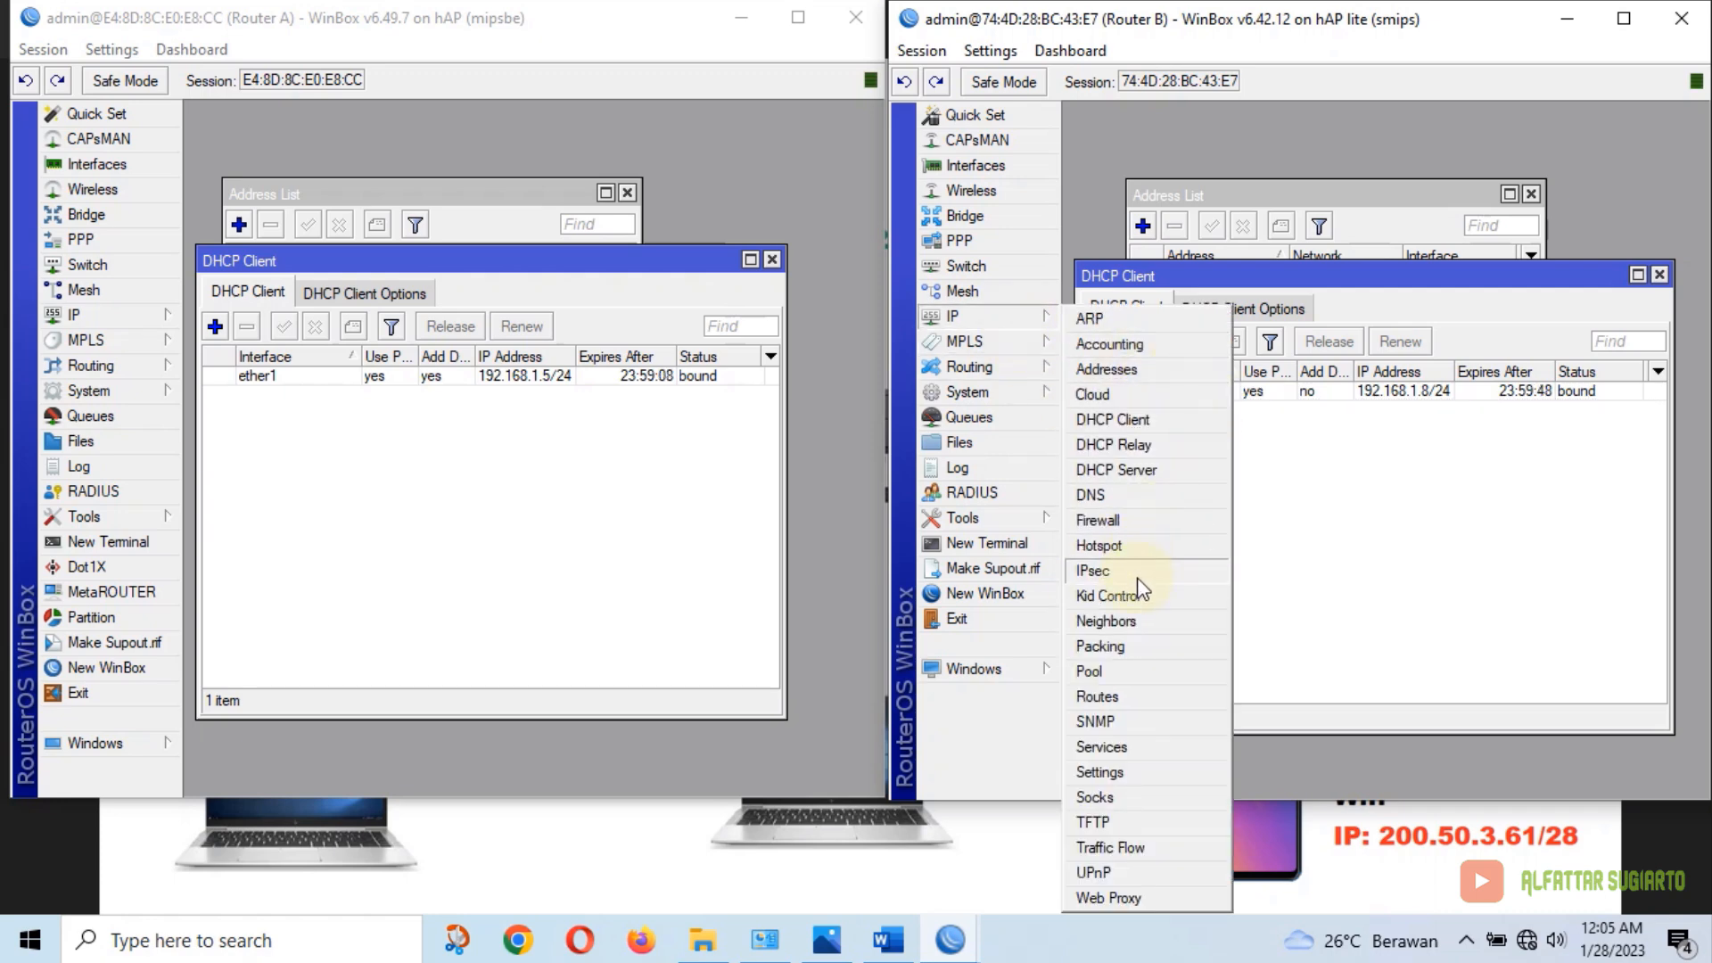
{"action": "left_click", "coordinate": [1100, 696]}
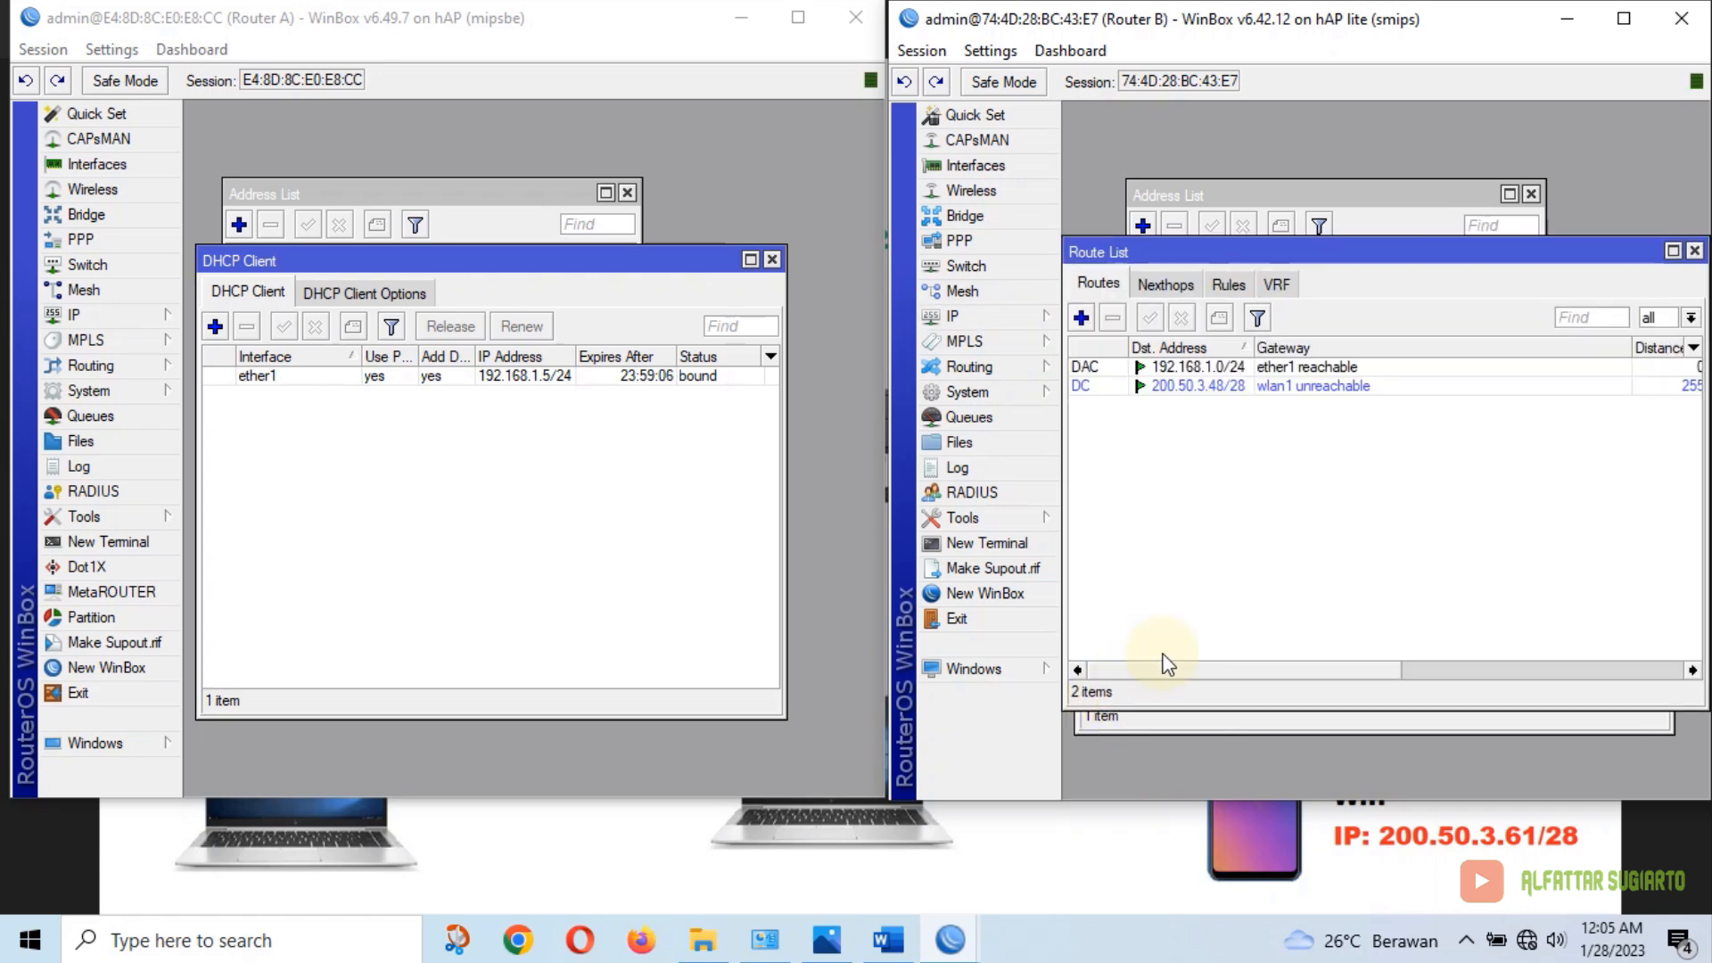
{"action": "left_click", "coordinate": [1082, 319]}
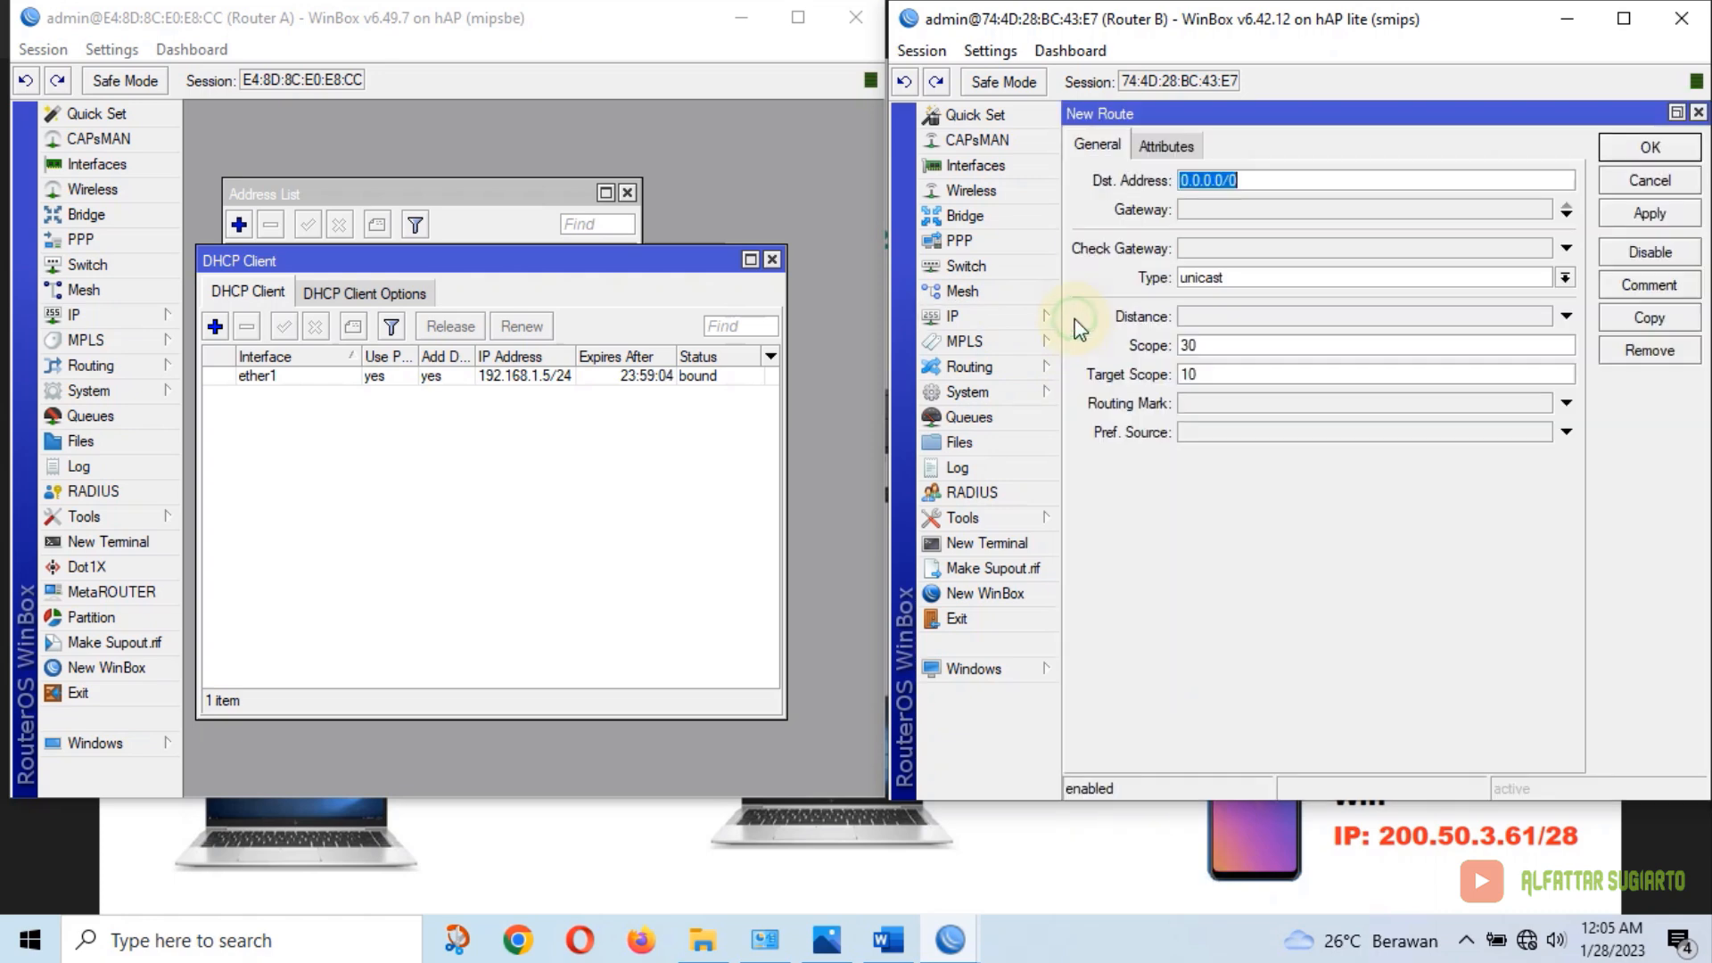
{"action": "left_click", "coordinate": [1144, 209]}
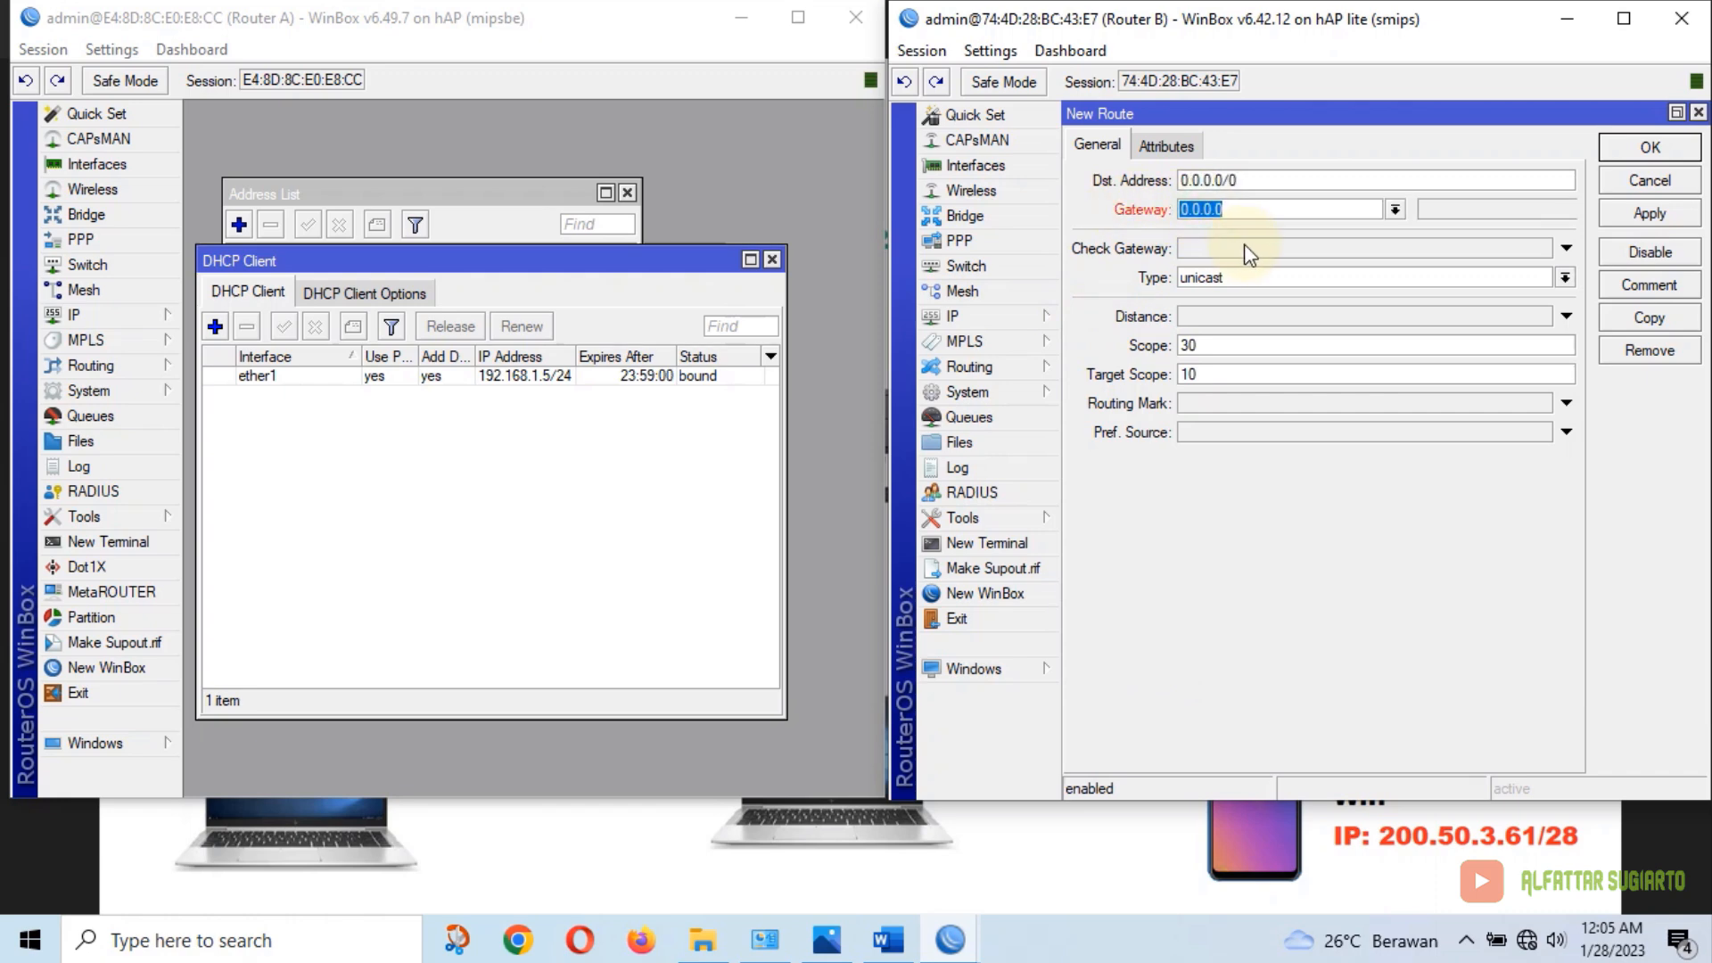
{"action": "type", "text": "192.168.1.1"}
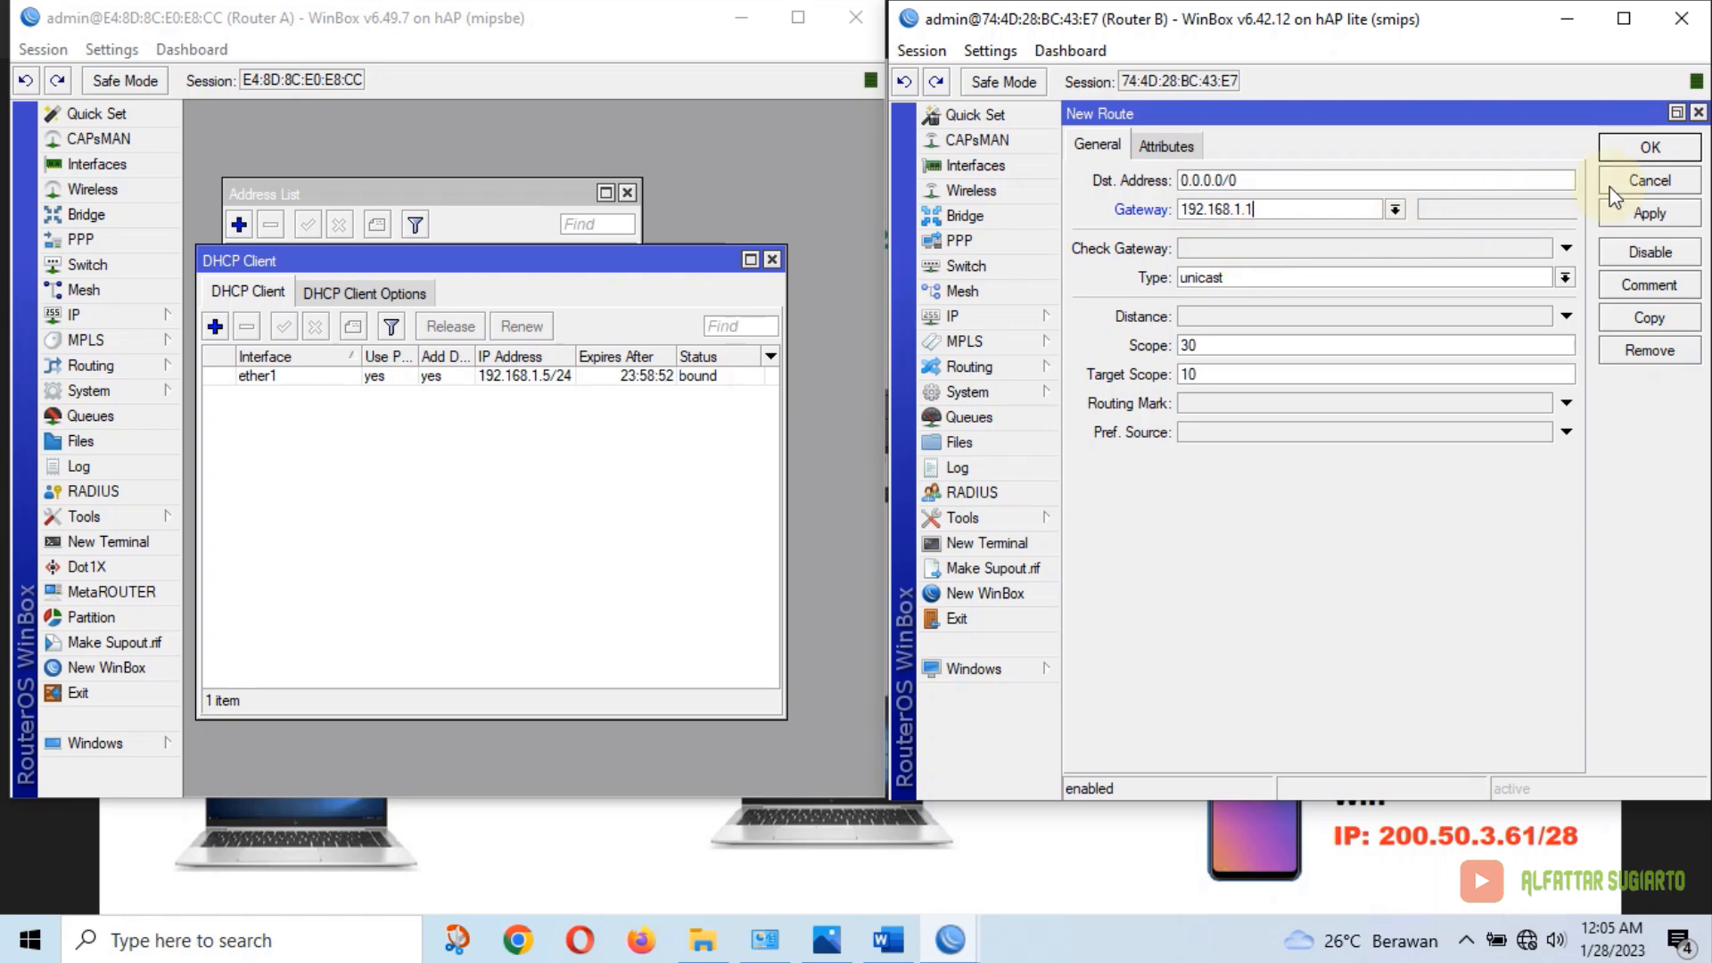
{"action": "left_click", "coordinate": [1651, 152]}
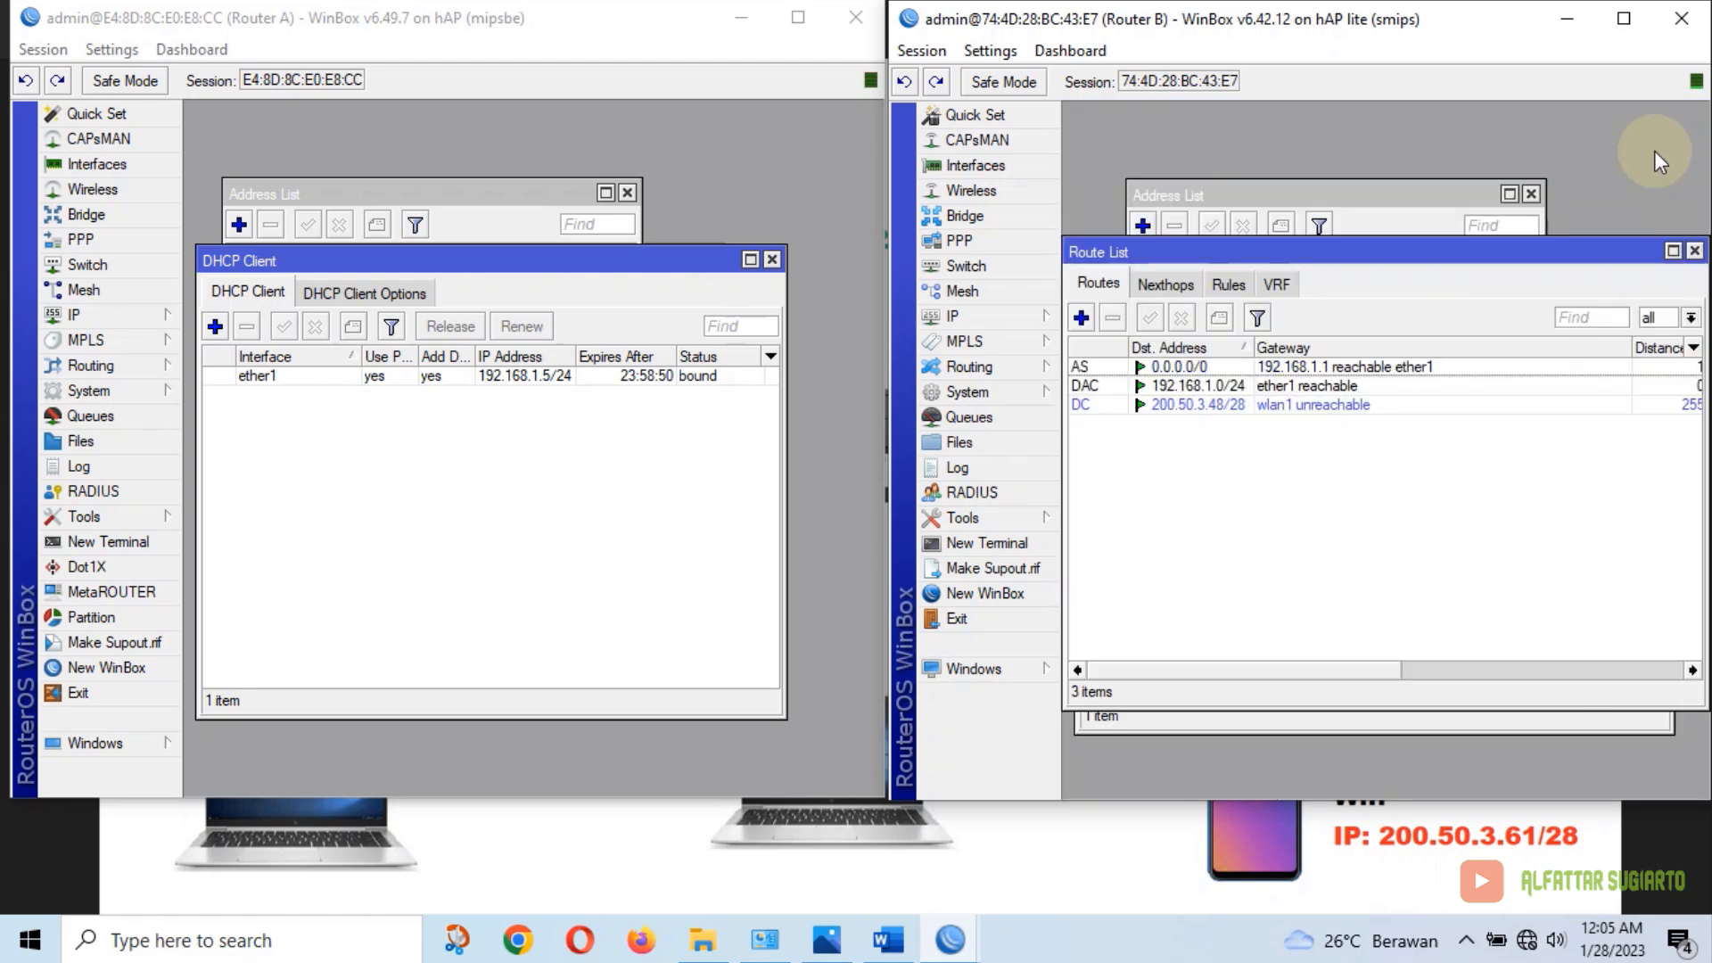
{"action": "left_click", "coordinate": [1694, 252]}
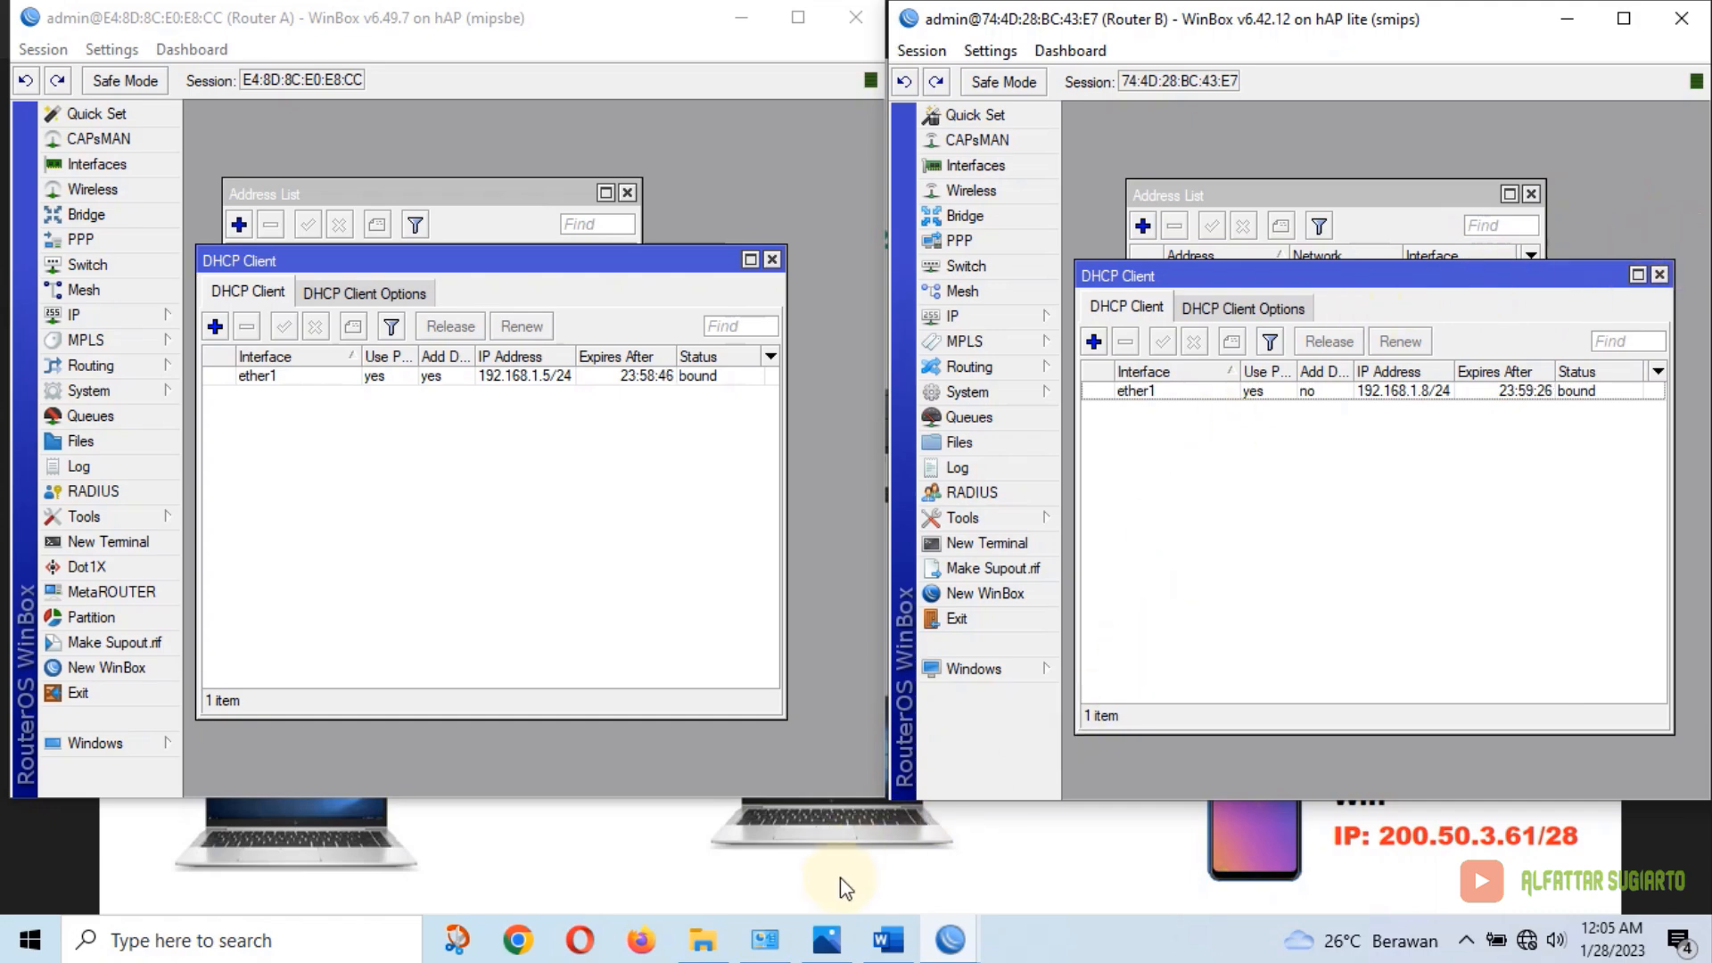
Highlight the Static Routing (Router B ke Internet) line yellow in the Word exam sheet, then minimize Word
{"action": "left_click", "coordinate": [830, 775]}
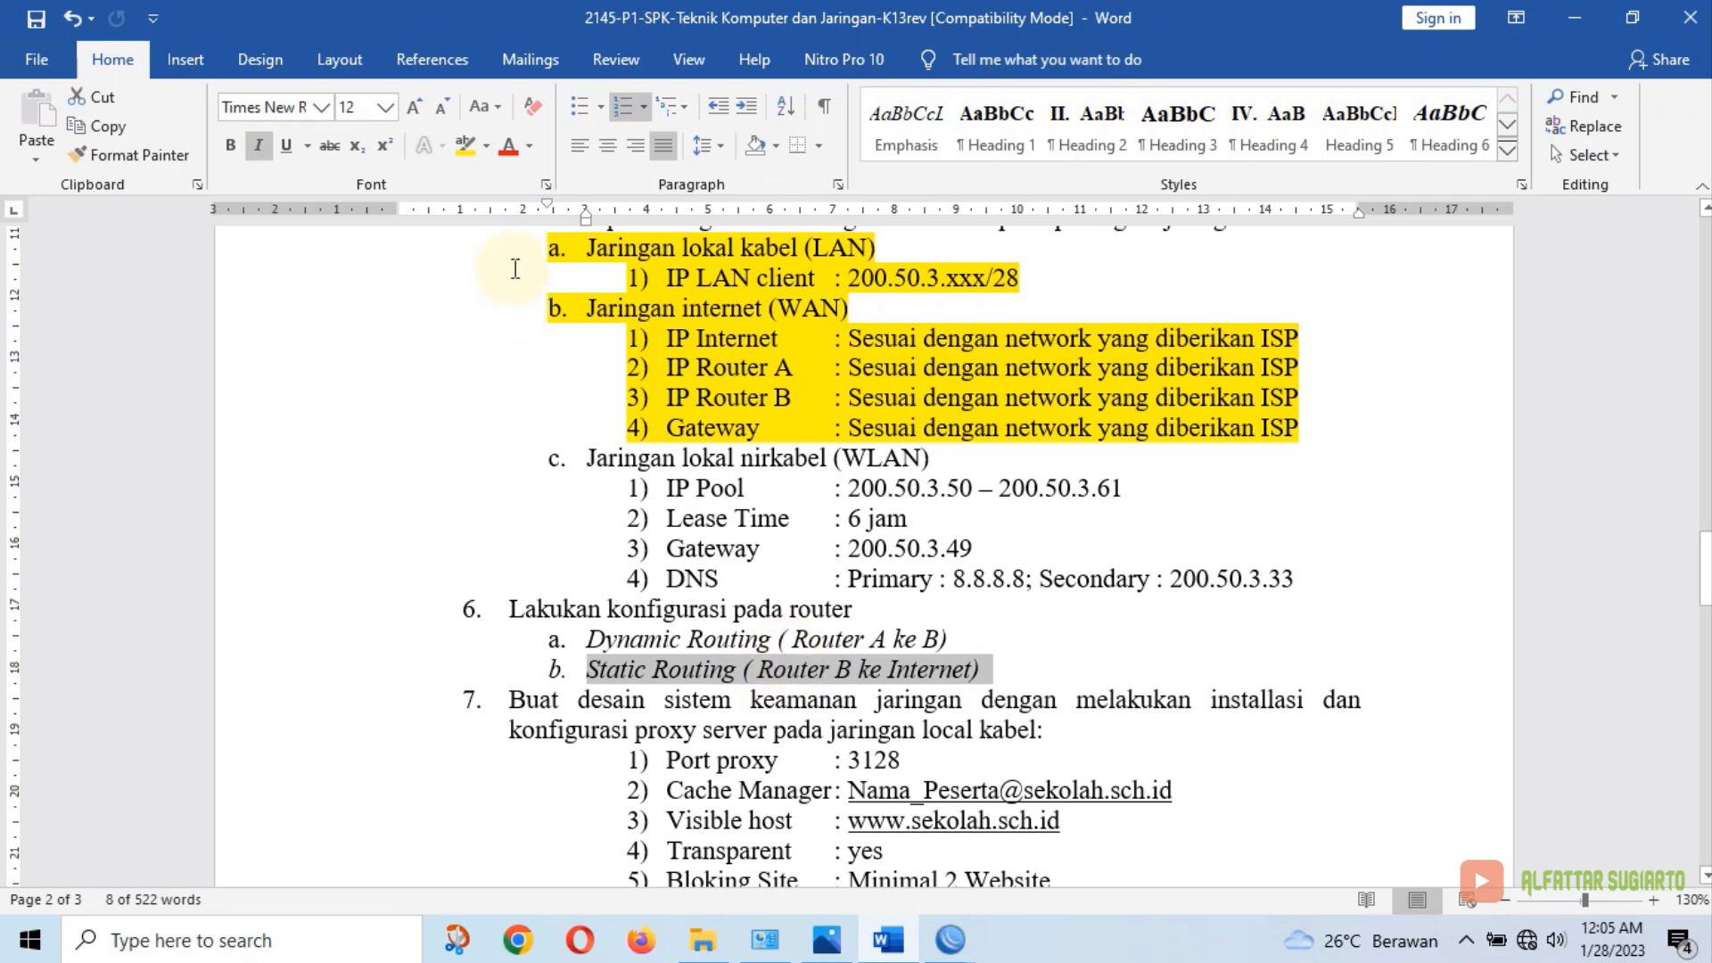
{"action": "left_click", "coordinate": [464, 145]}
{"action": "key", "text": "Right"}
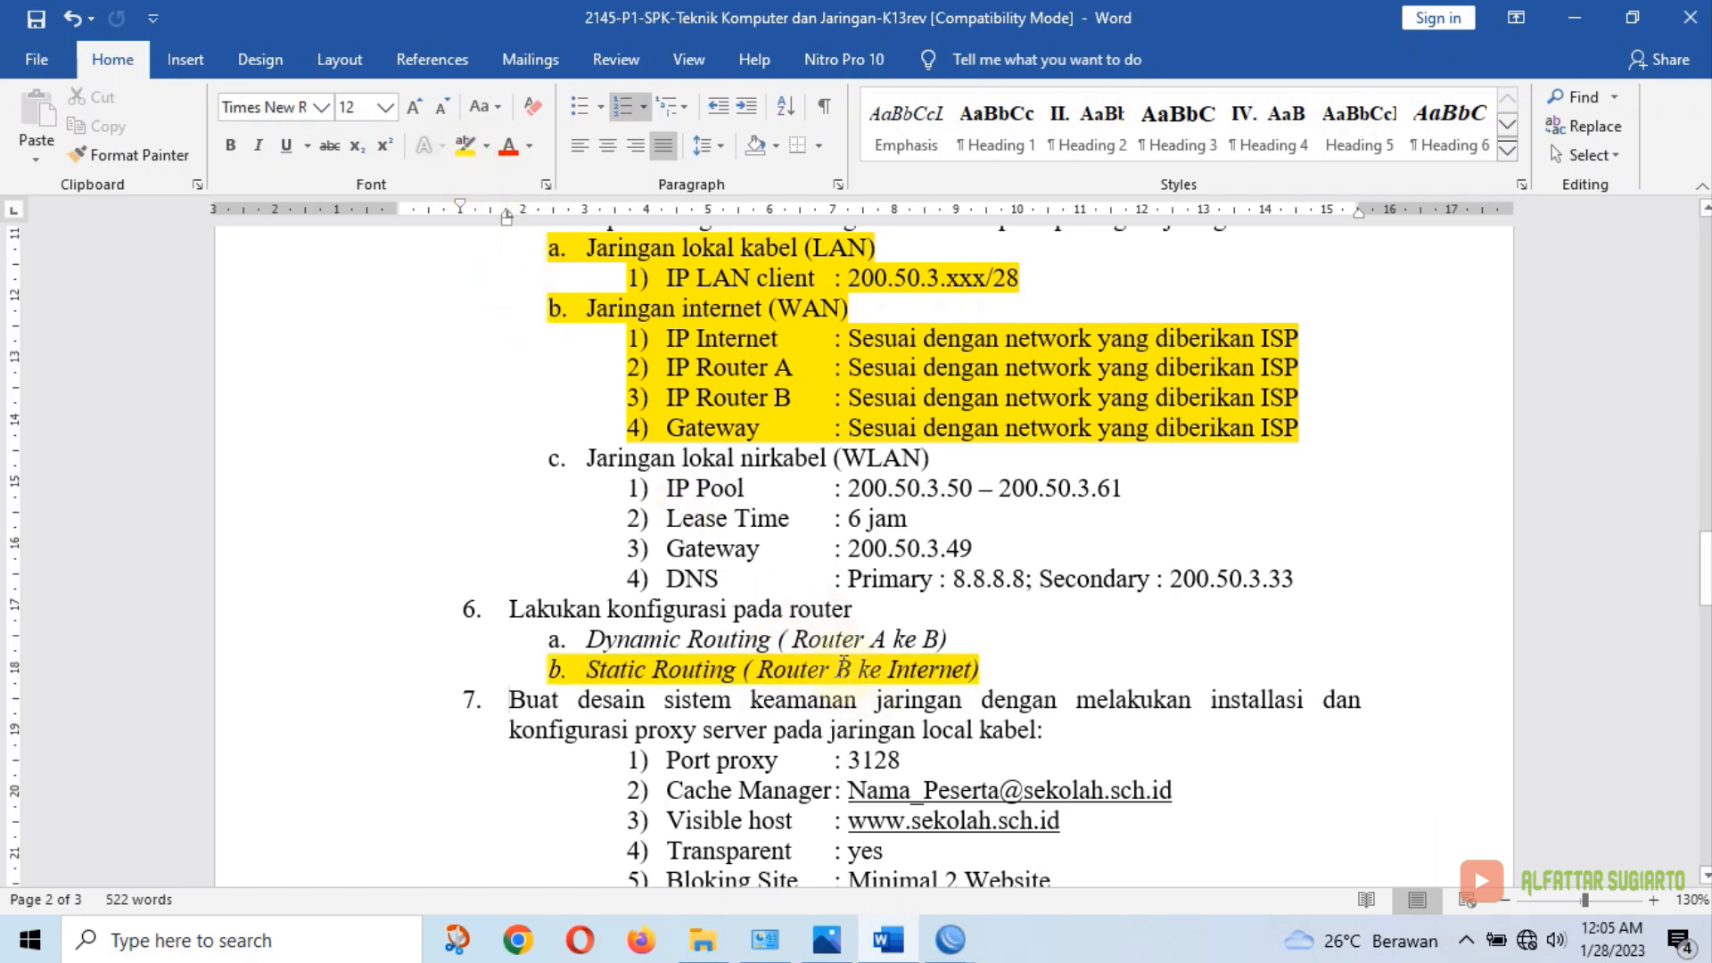
{"action": "left_click", "coordinate": [888, 939]}
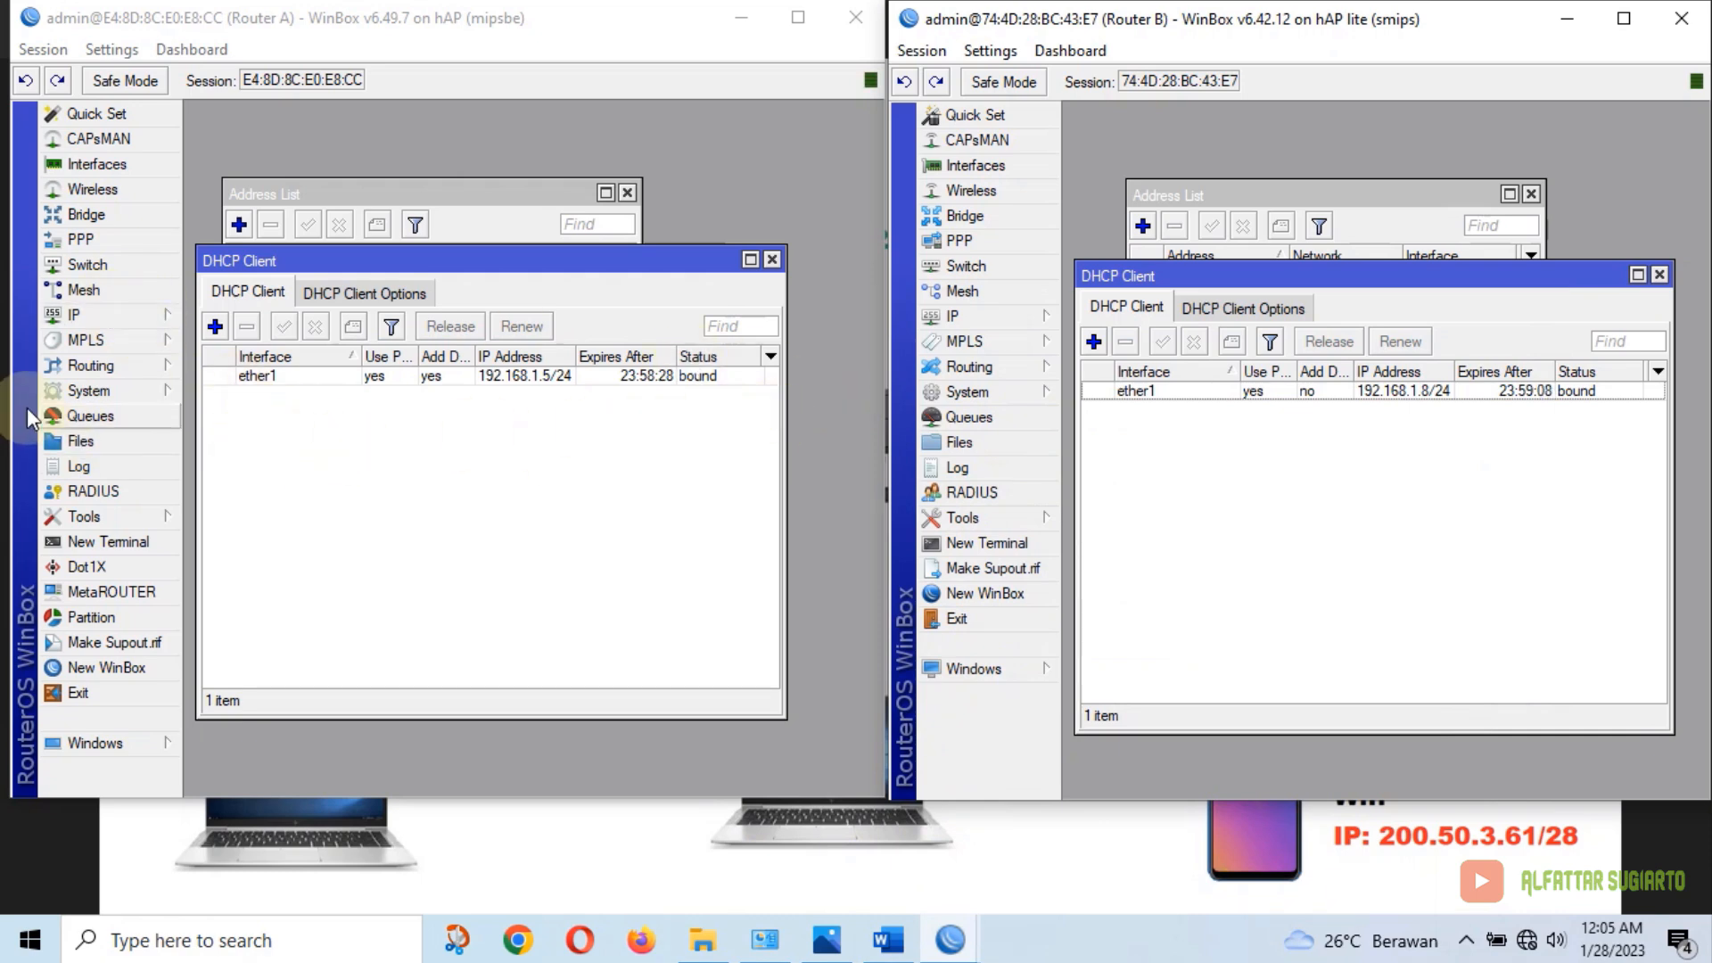
Start a new NAT rule on Router A with chain srcnat and out-interface ether1
{"action": "left_click", "coordinate": [74, 314]}
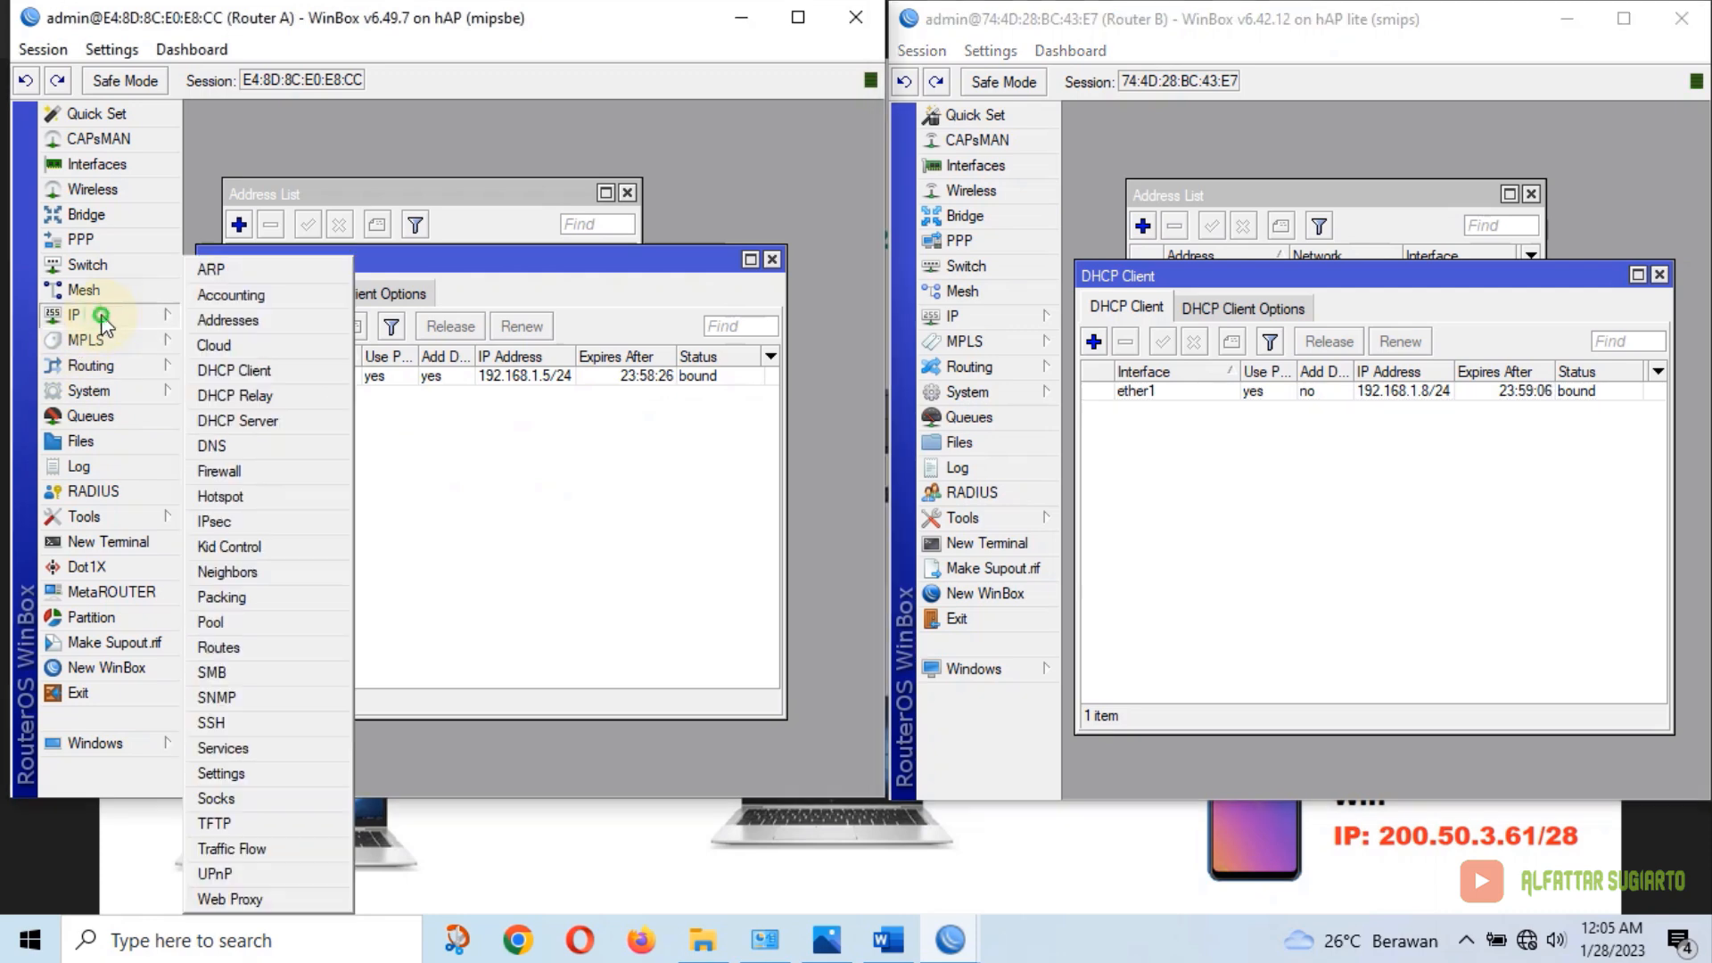
{"action": "left_click", "coordinate": [223, 465]}
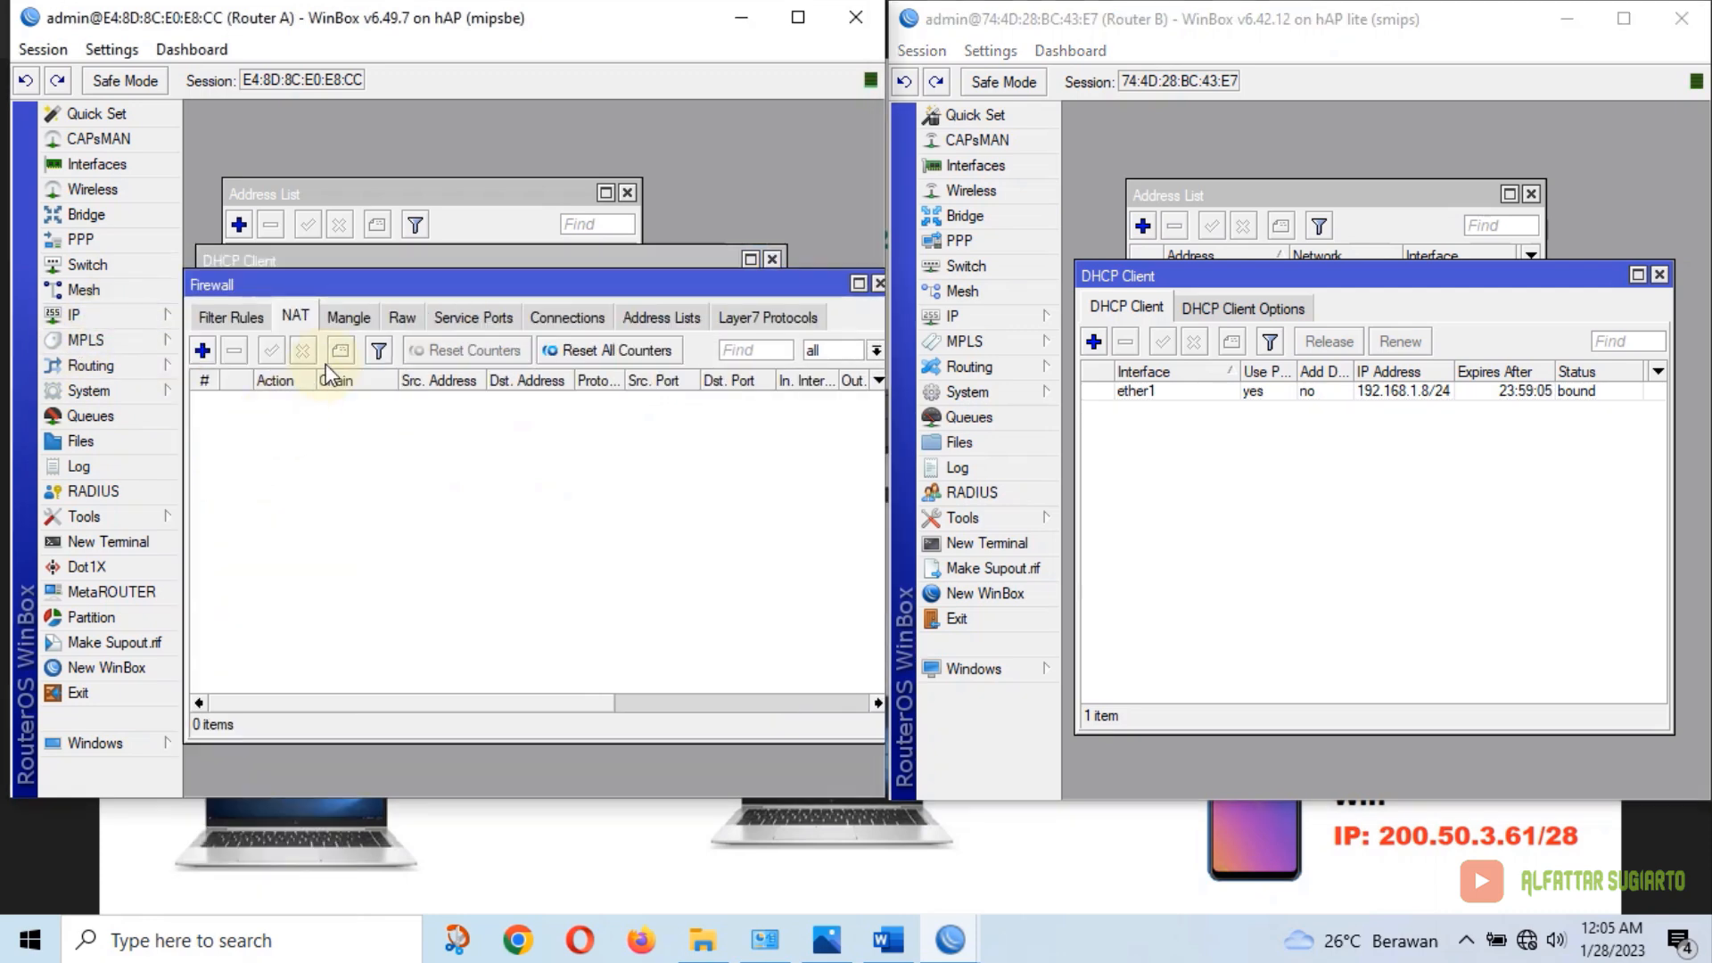
{"action": "left_click", "coordinate": [298, 316]}
{"action": "left_click", "coordinate": [203, 349]}
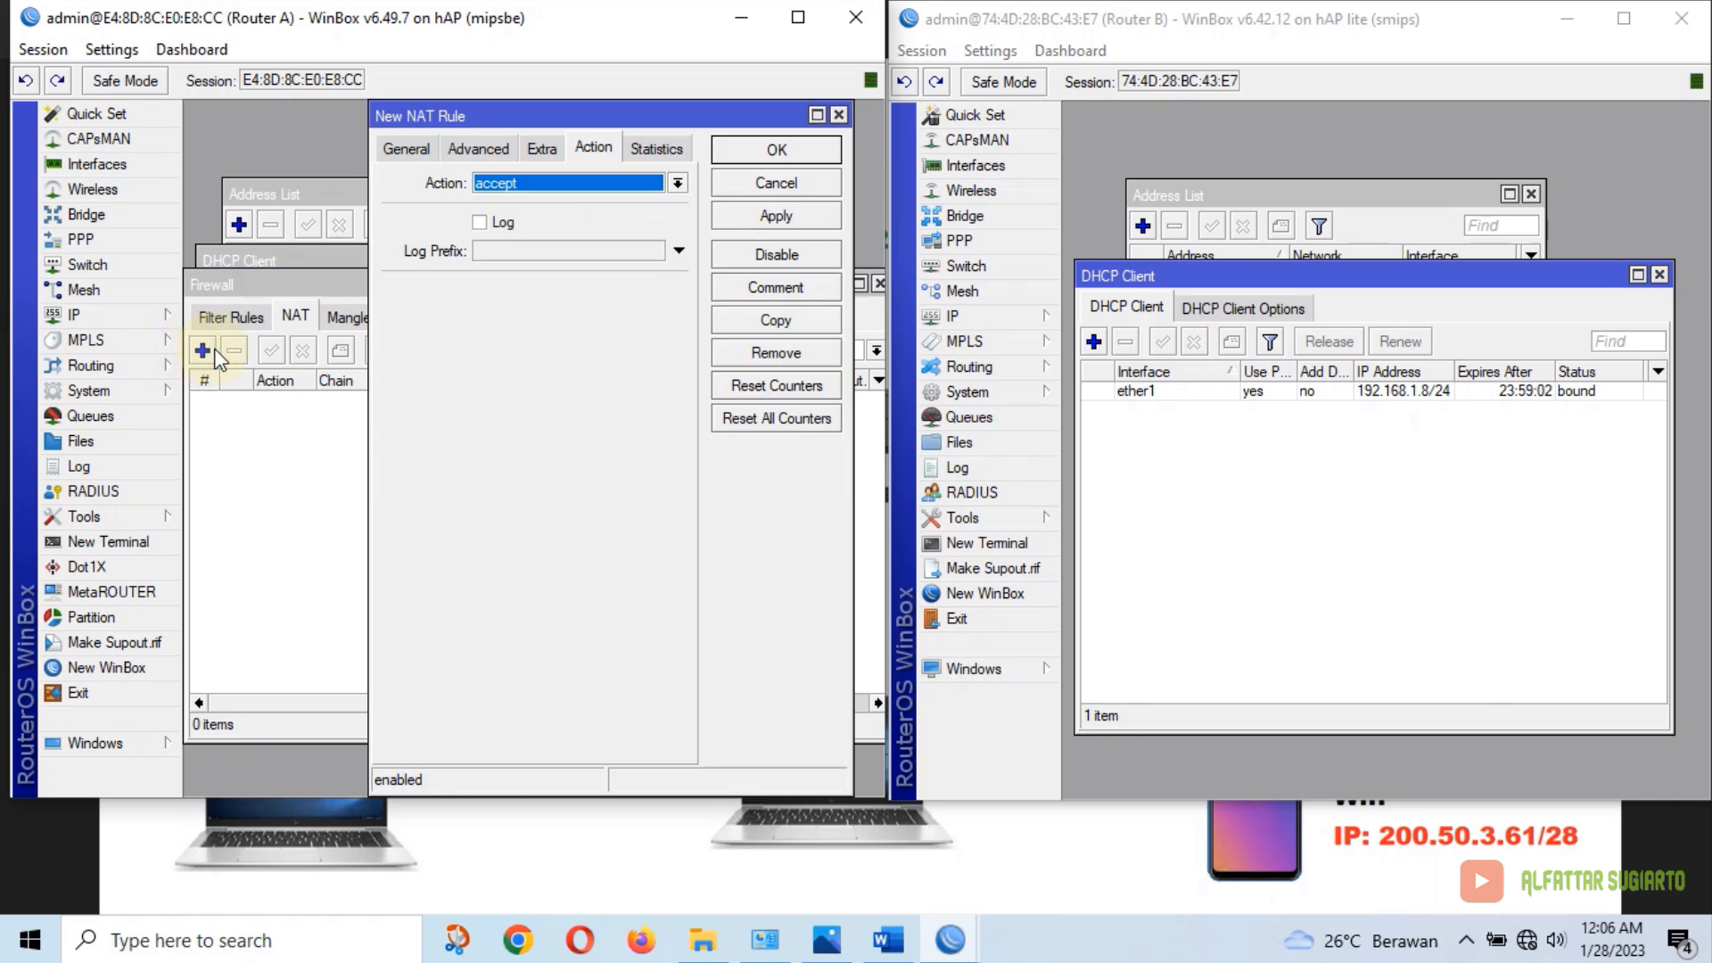
{"action": "left_click", "coordinate": [678, 185]}
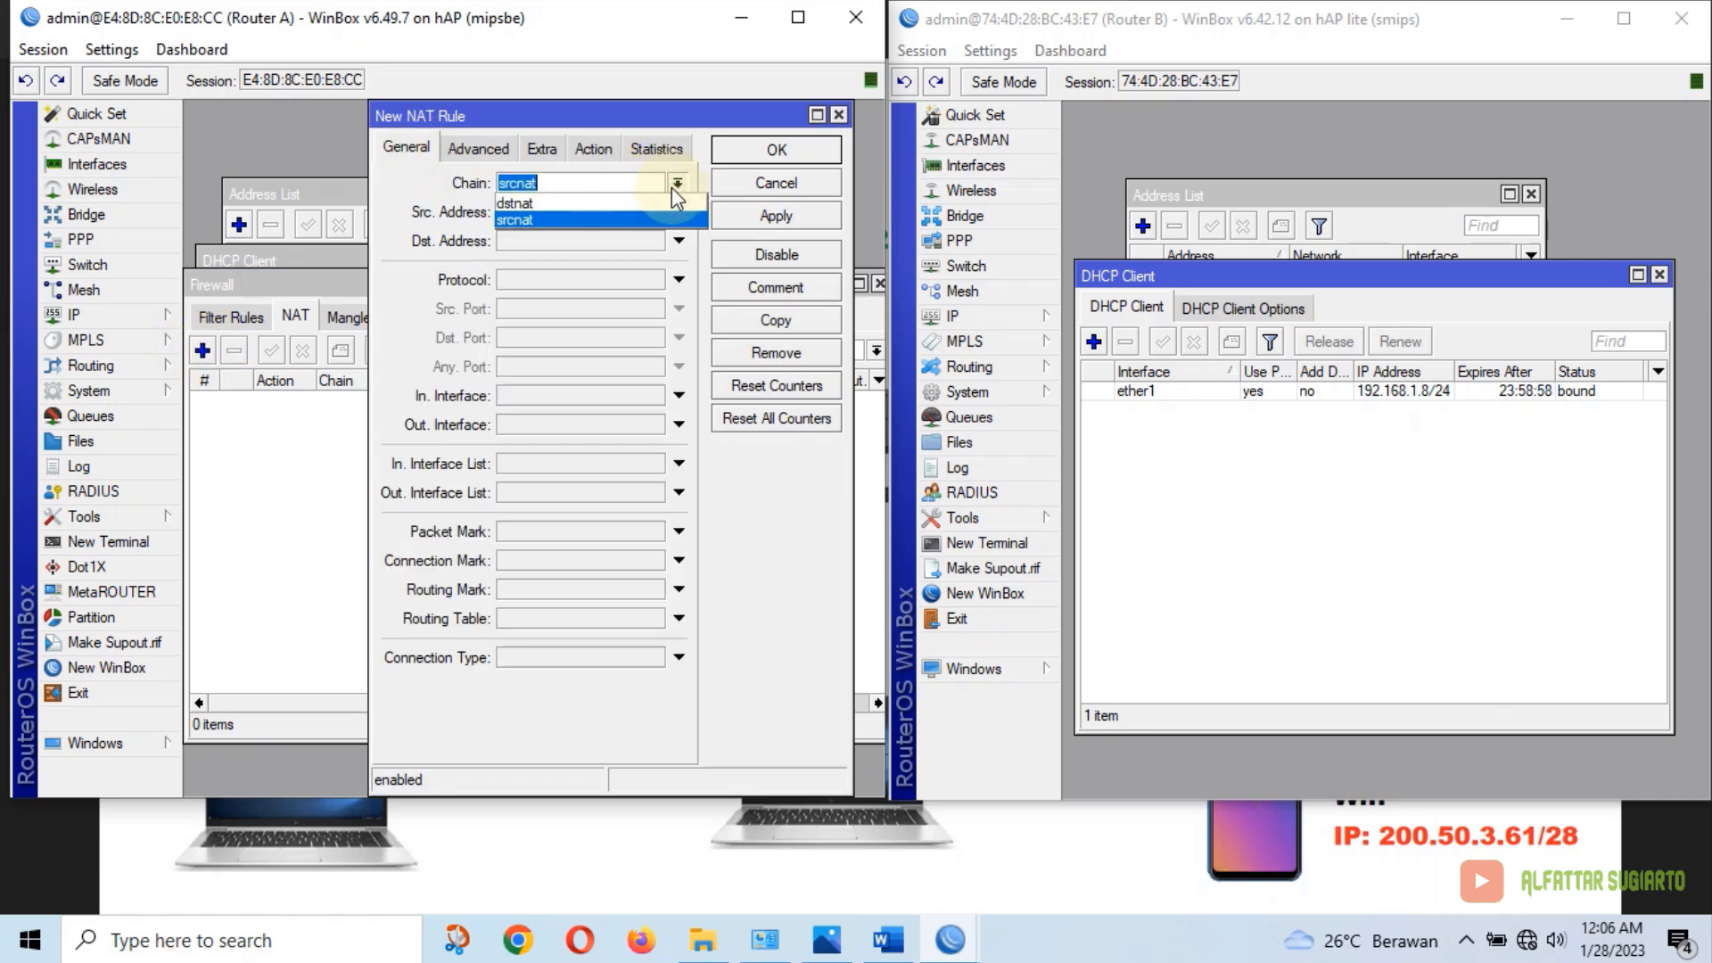
{"action": "left_click", "coordinate": [528, 218]}
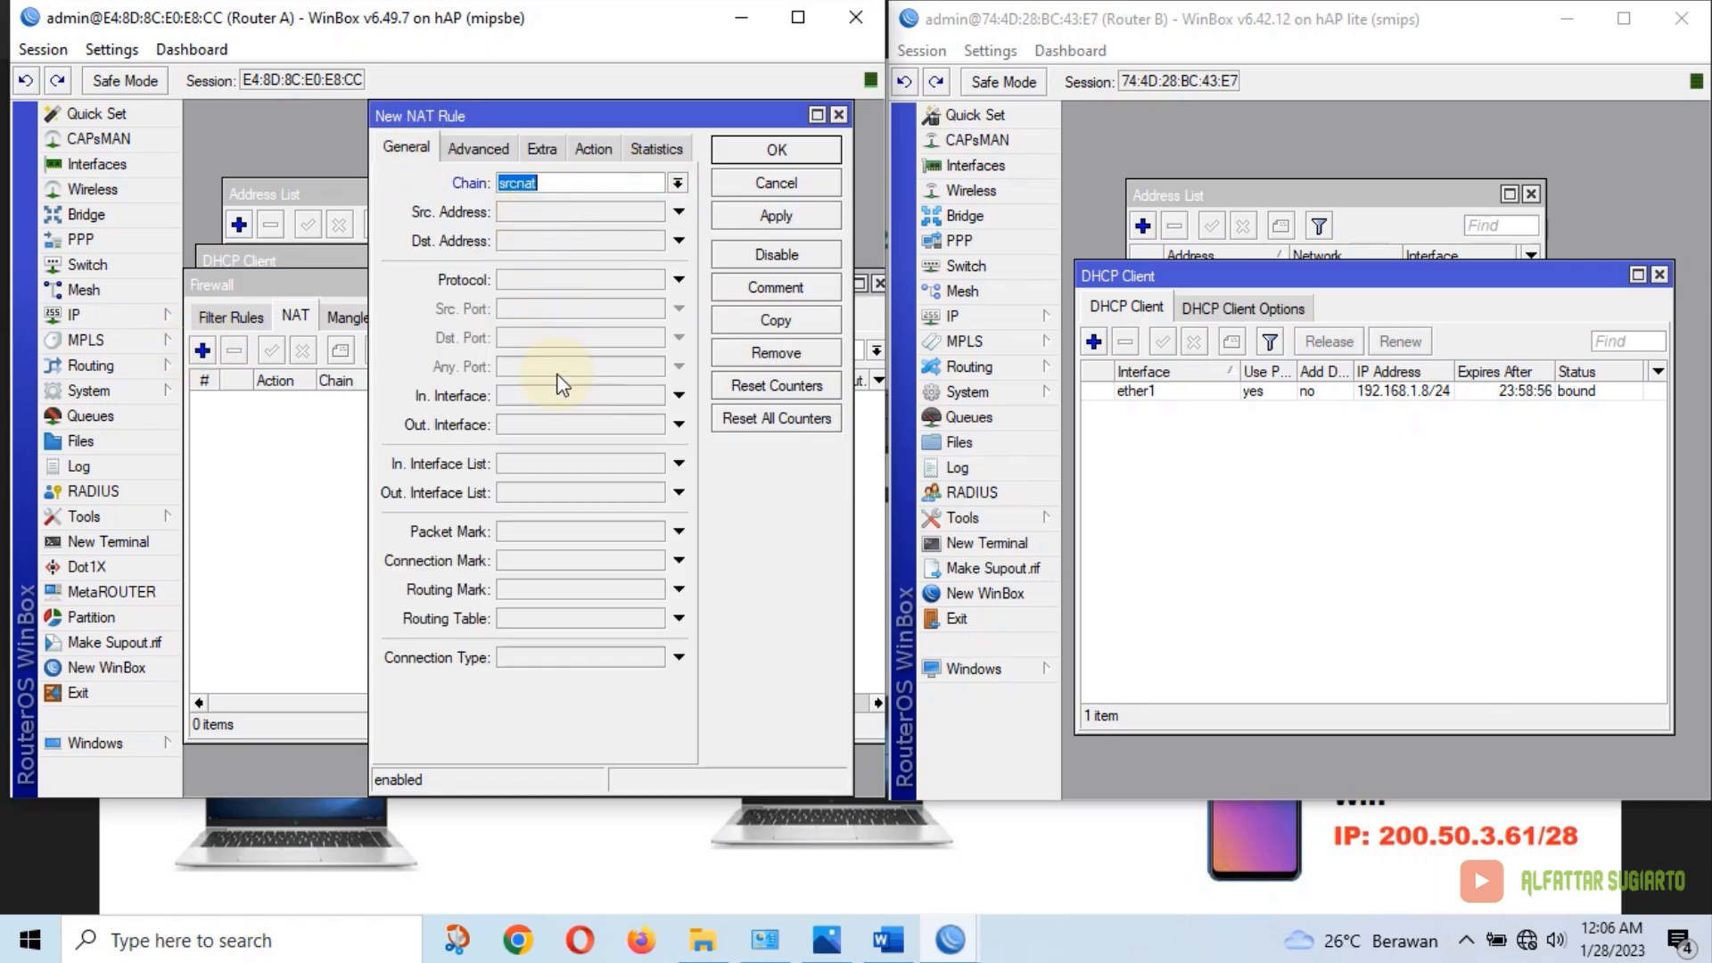
{"action": "left_click", "coordinate": [533, 425]}
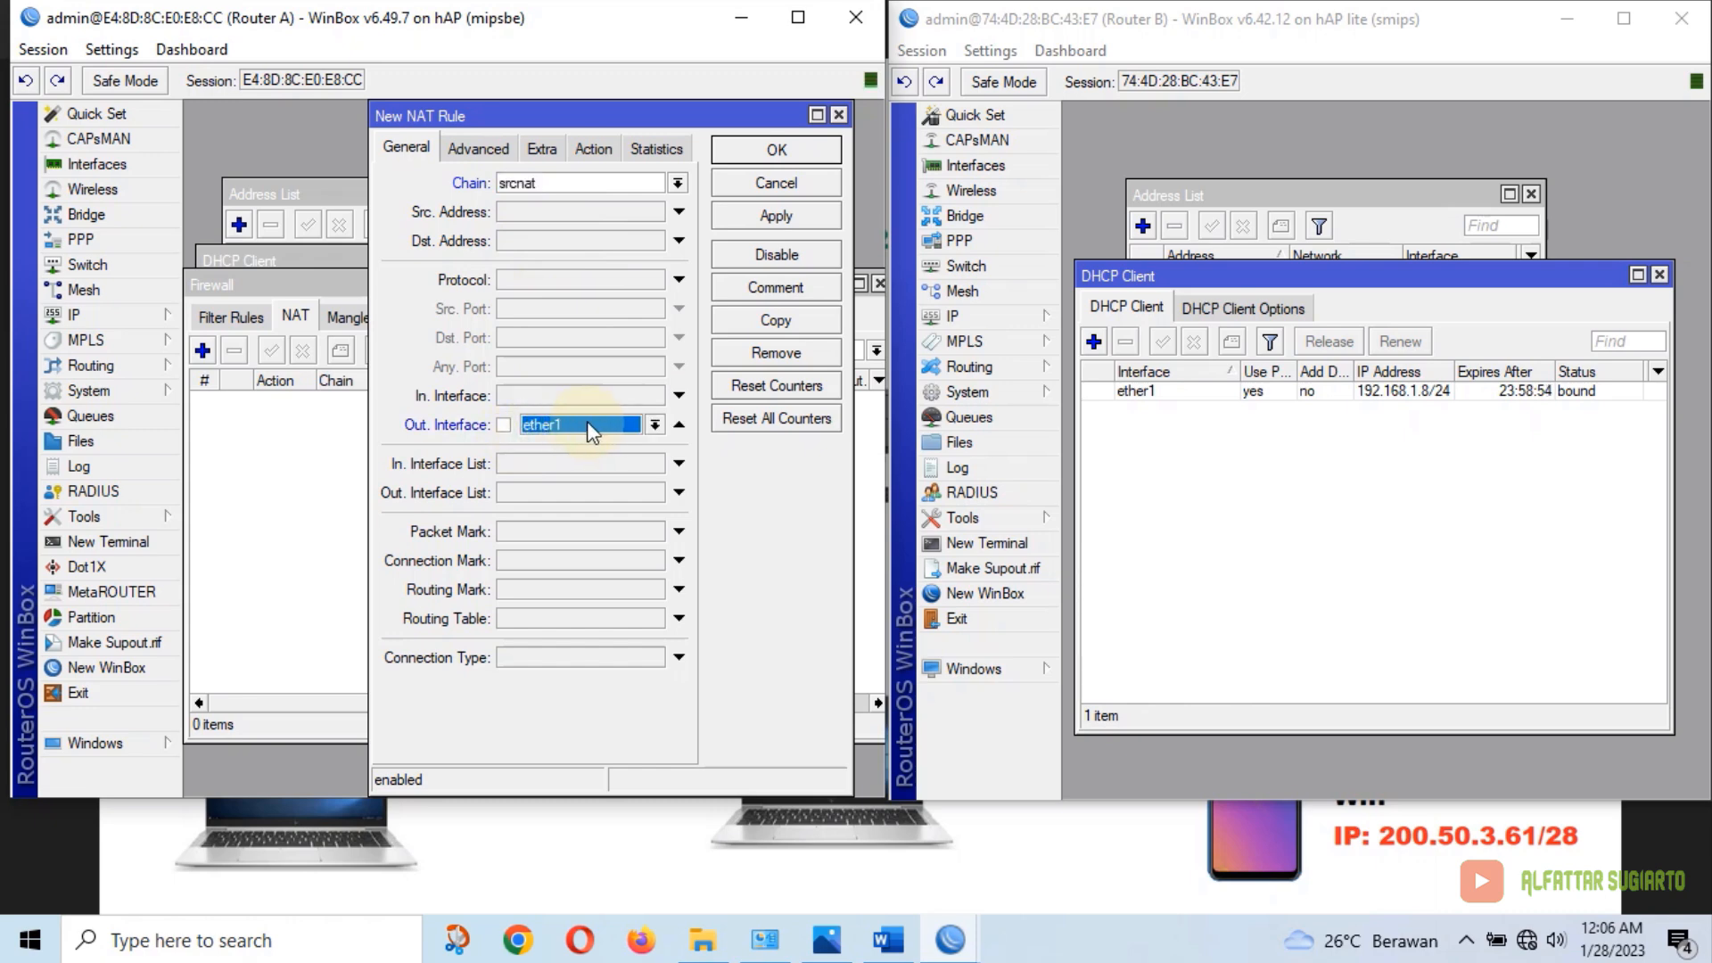
Set the rule's action to masquerade, apply and save it, and close the Firewall window
{"action": "left_click", "coordinate": [605, 148]}
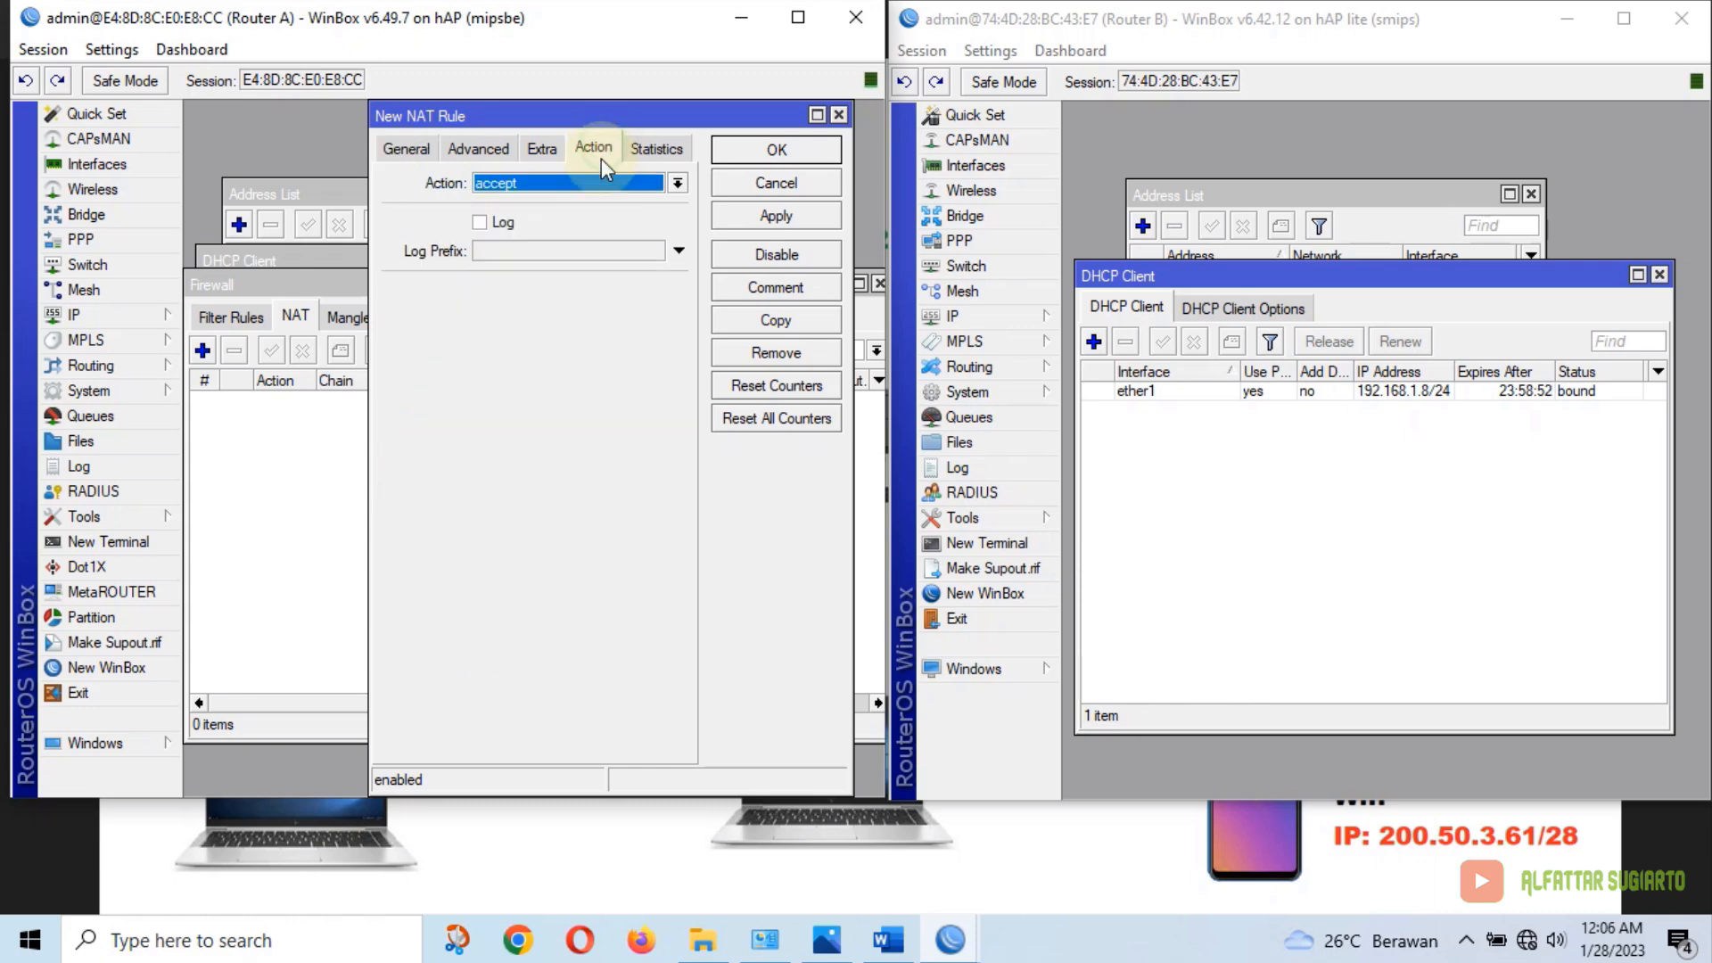
{"action": "left_click", "coordinate": [575, 181]}
{"action": "left_click", "coordinate": [539, 308]}
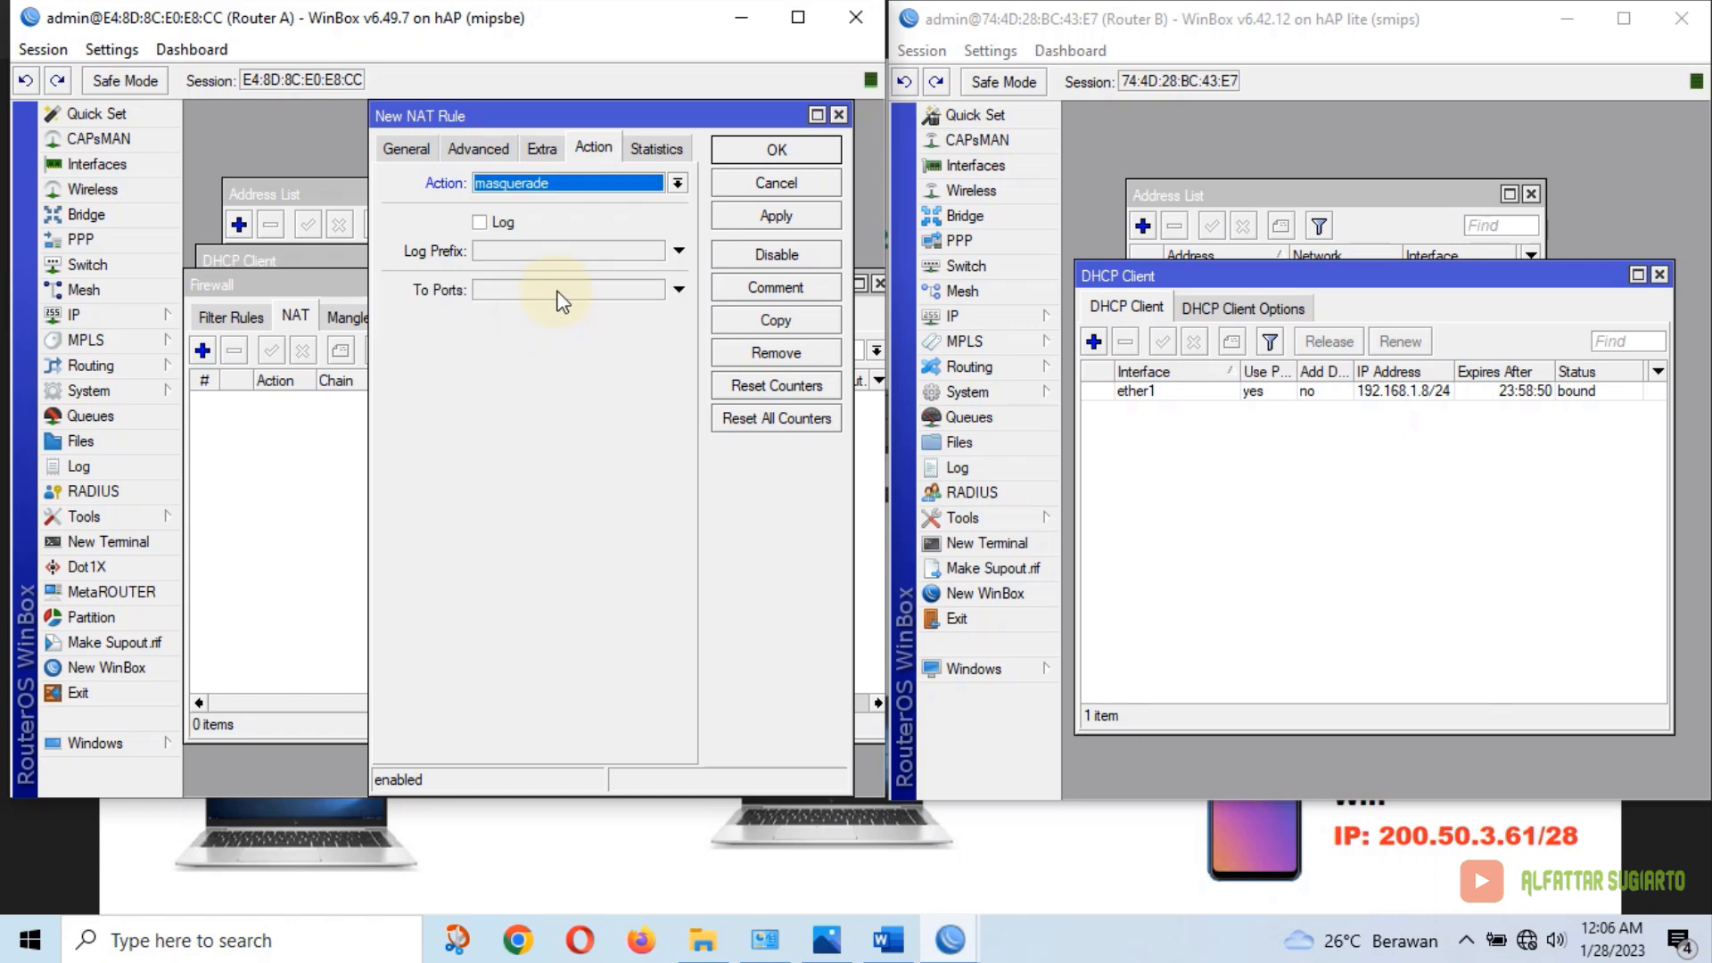
{"action": "left_click", "coordinate": [757, 214]}
{"action": "left_click", "coordinate": [794, 149]}
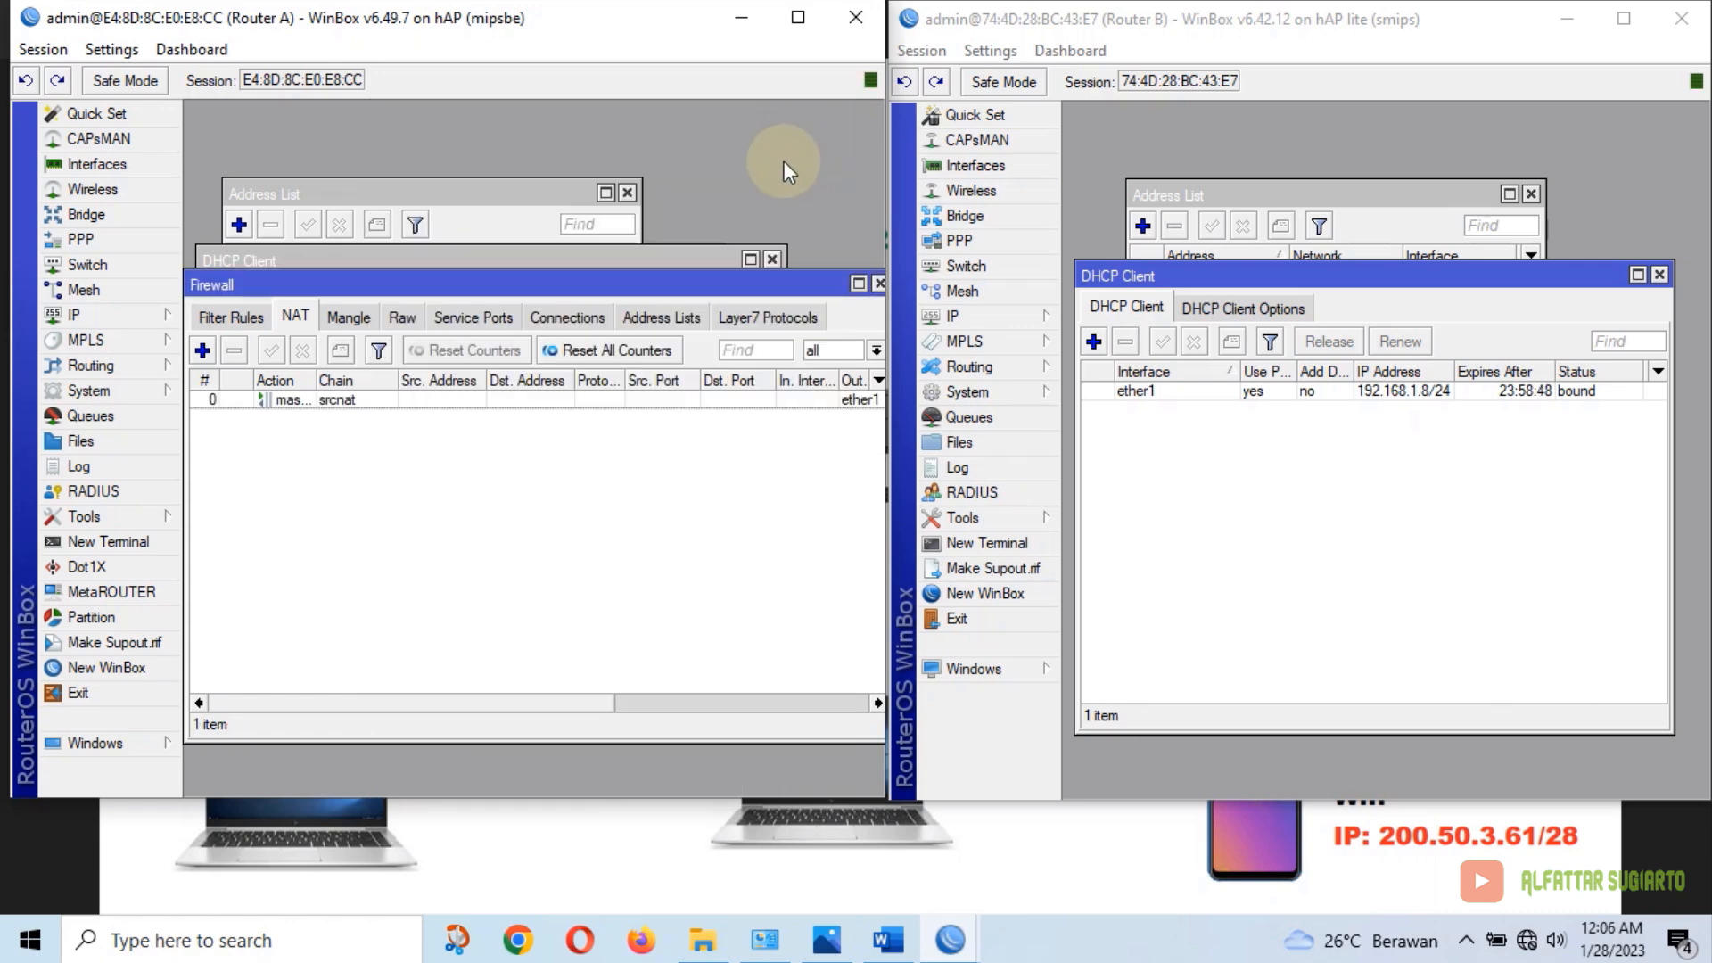
{"action": "left_click", "coordinate": [879, 283]}
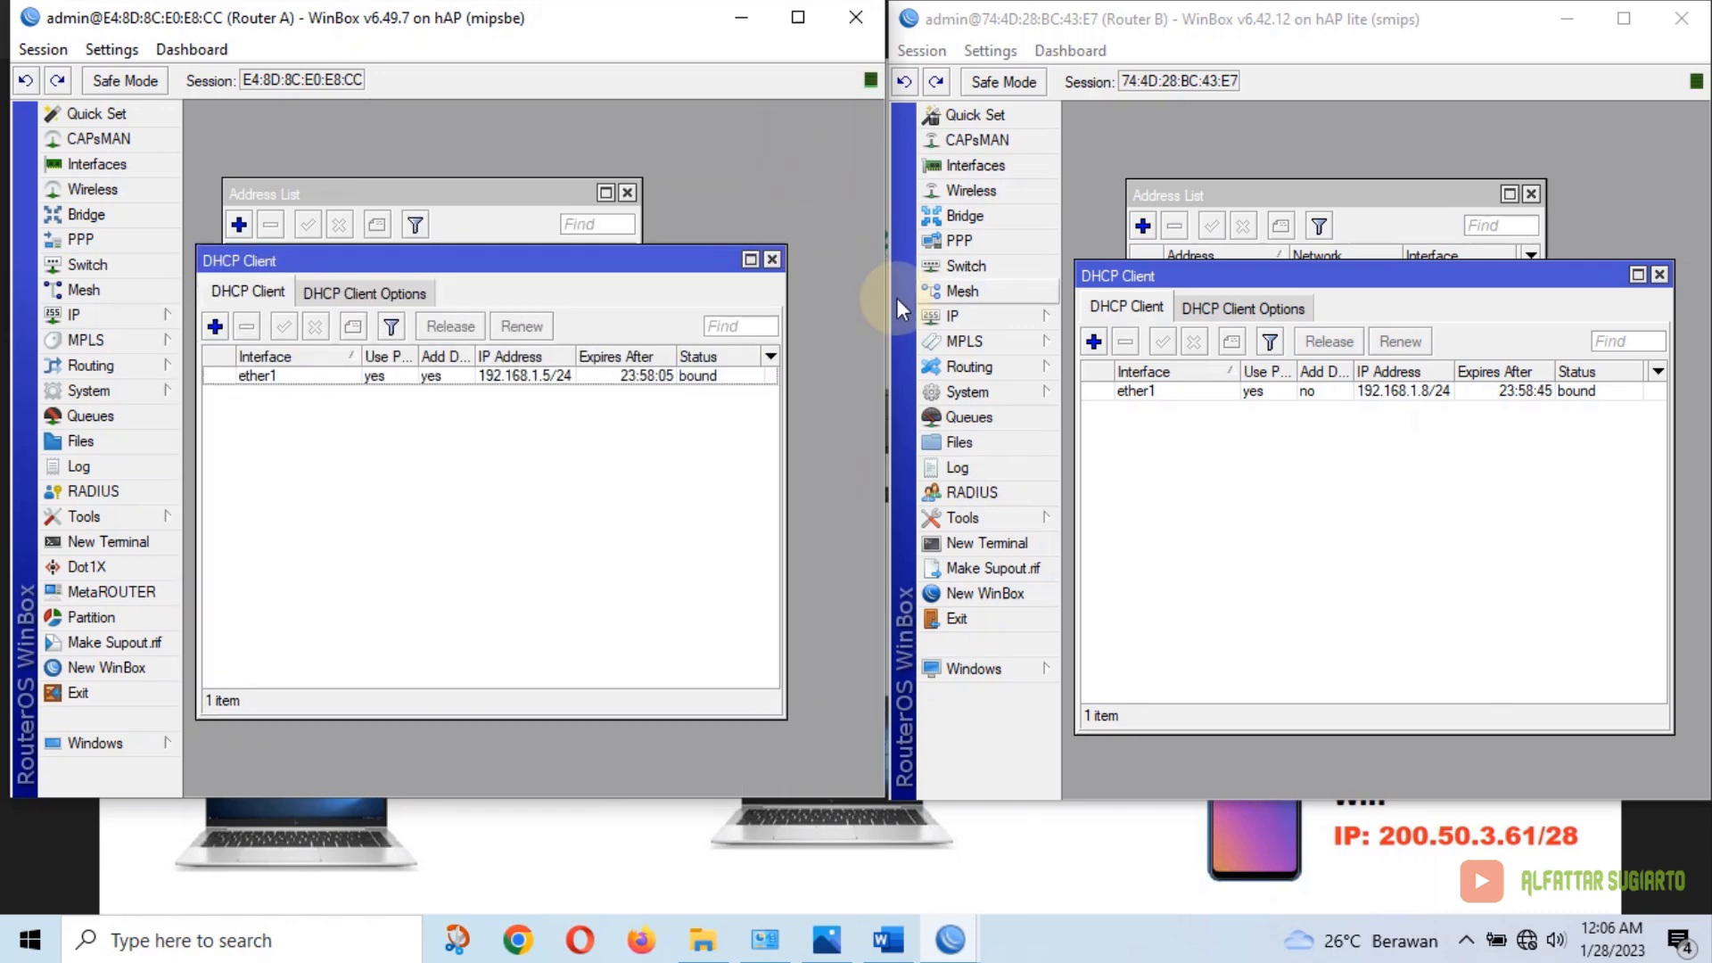
Start a new NAT rule on Router B with out-interface ether1
{"action": "left_click", "coordinate": [995, 321]}
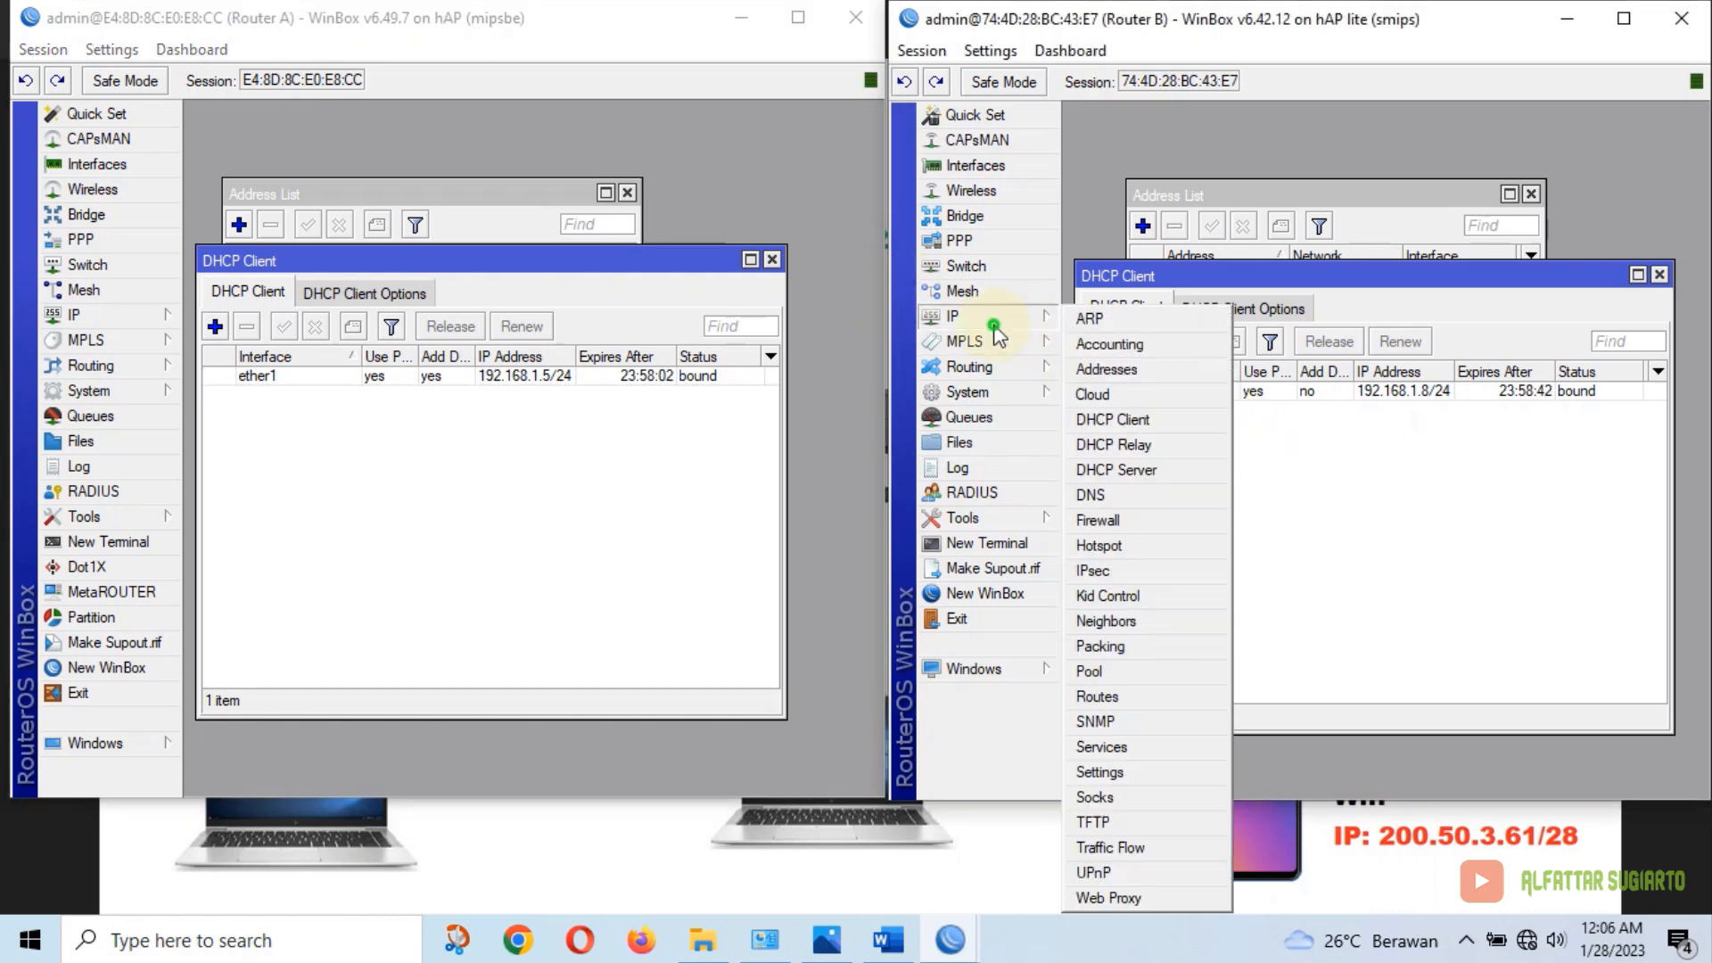
{"action": "left_click", "coordinate": [1129, 524]}
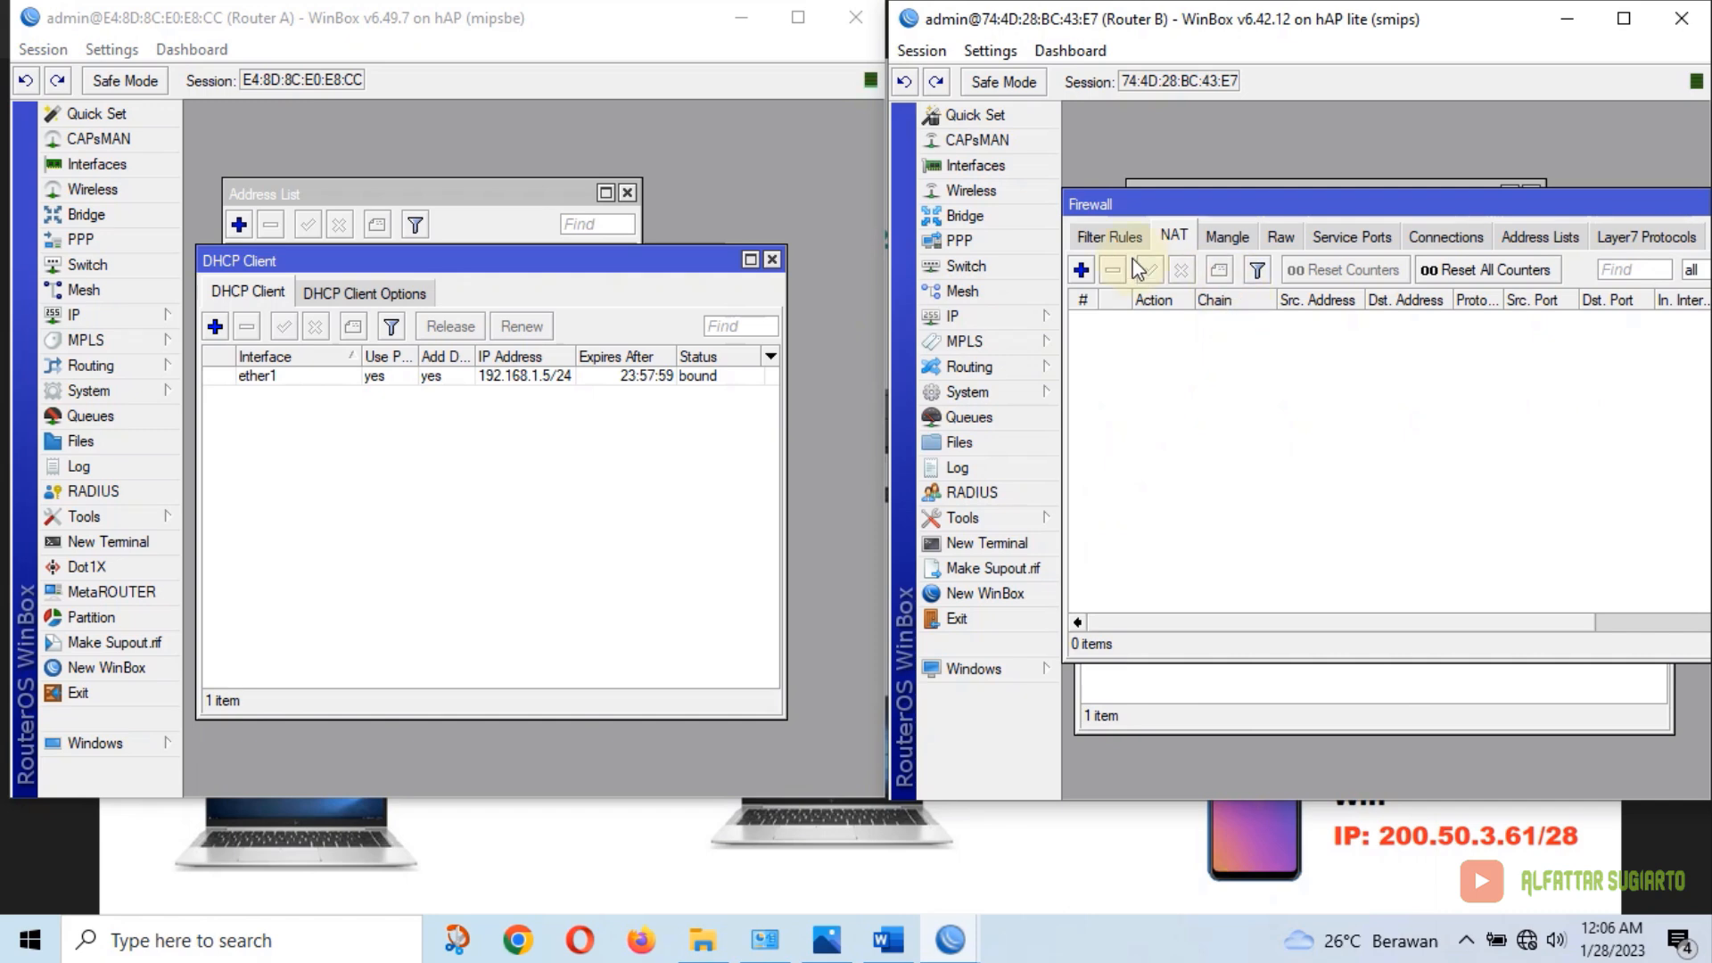
{"action": "left_click", "coordinate": [1082, 270]}
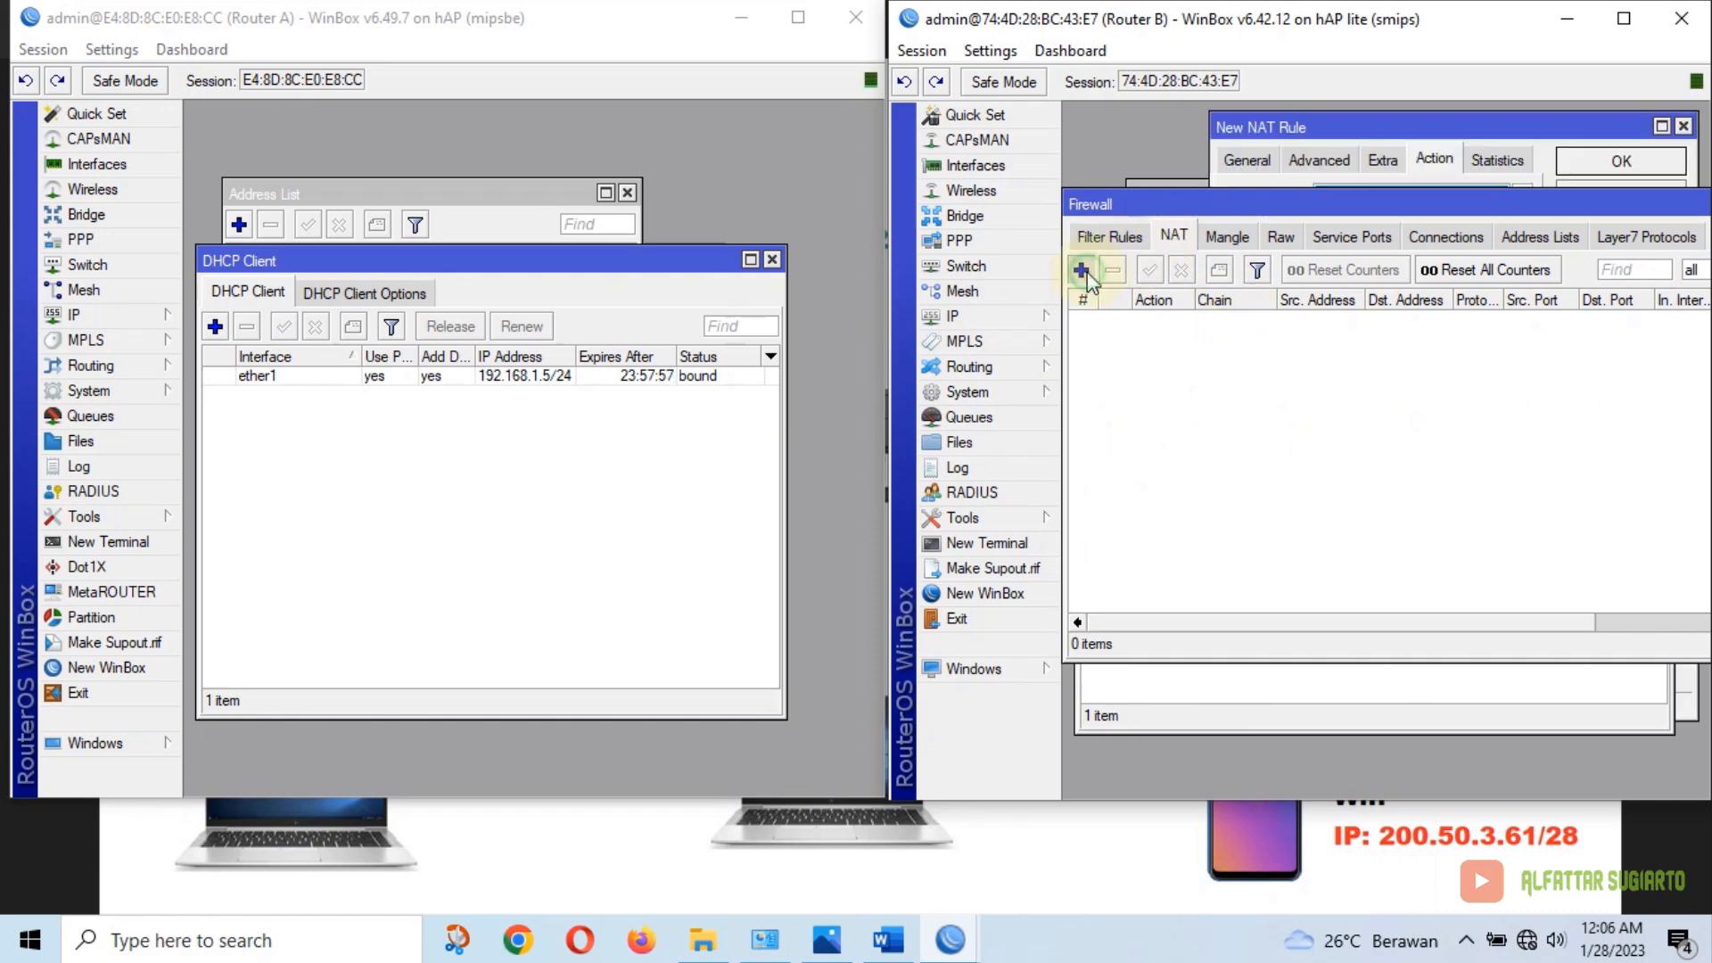
{"action": "left_click", "coordinate": [1249, 163]}
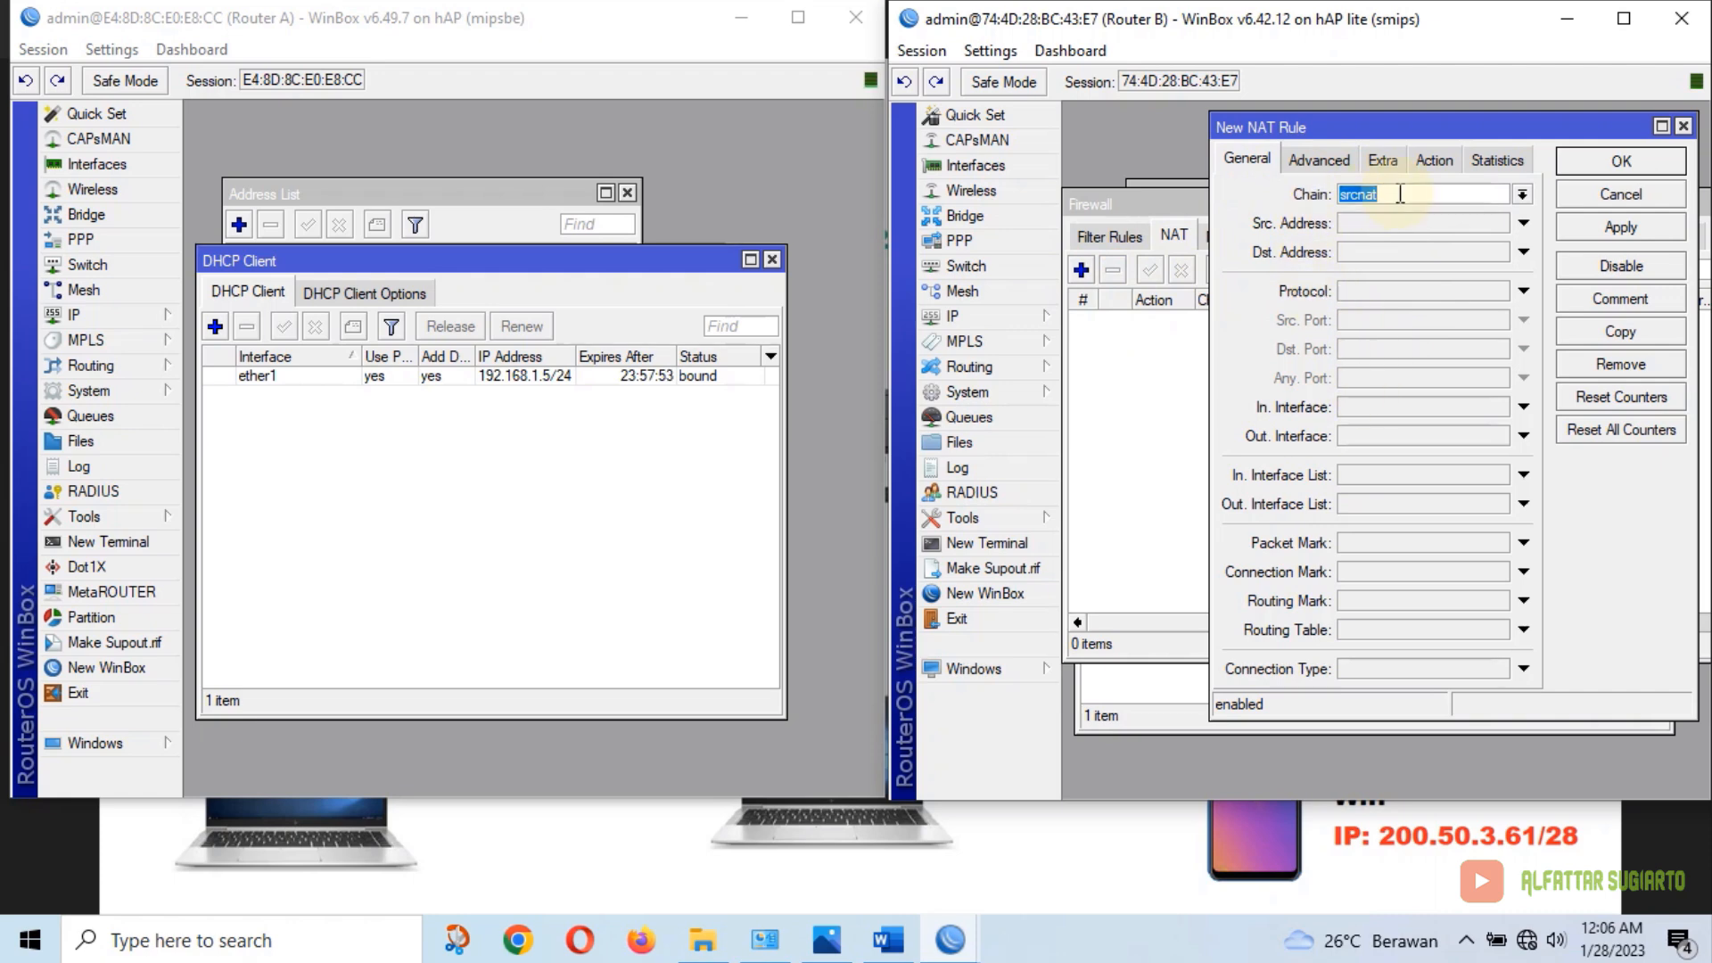
{"action": "left_click", "coordinate": [1384, 441]}
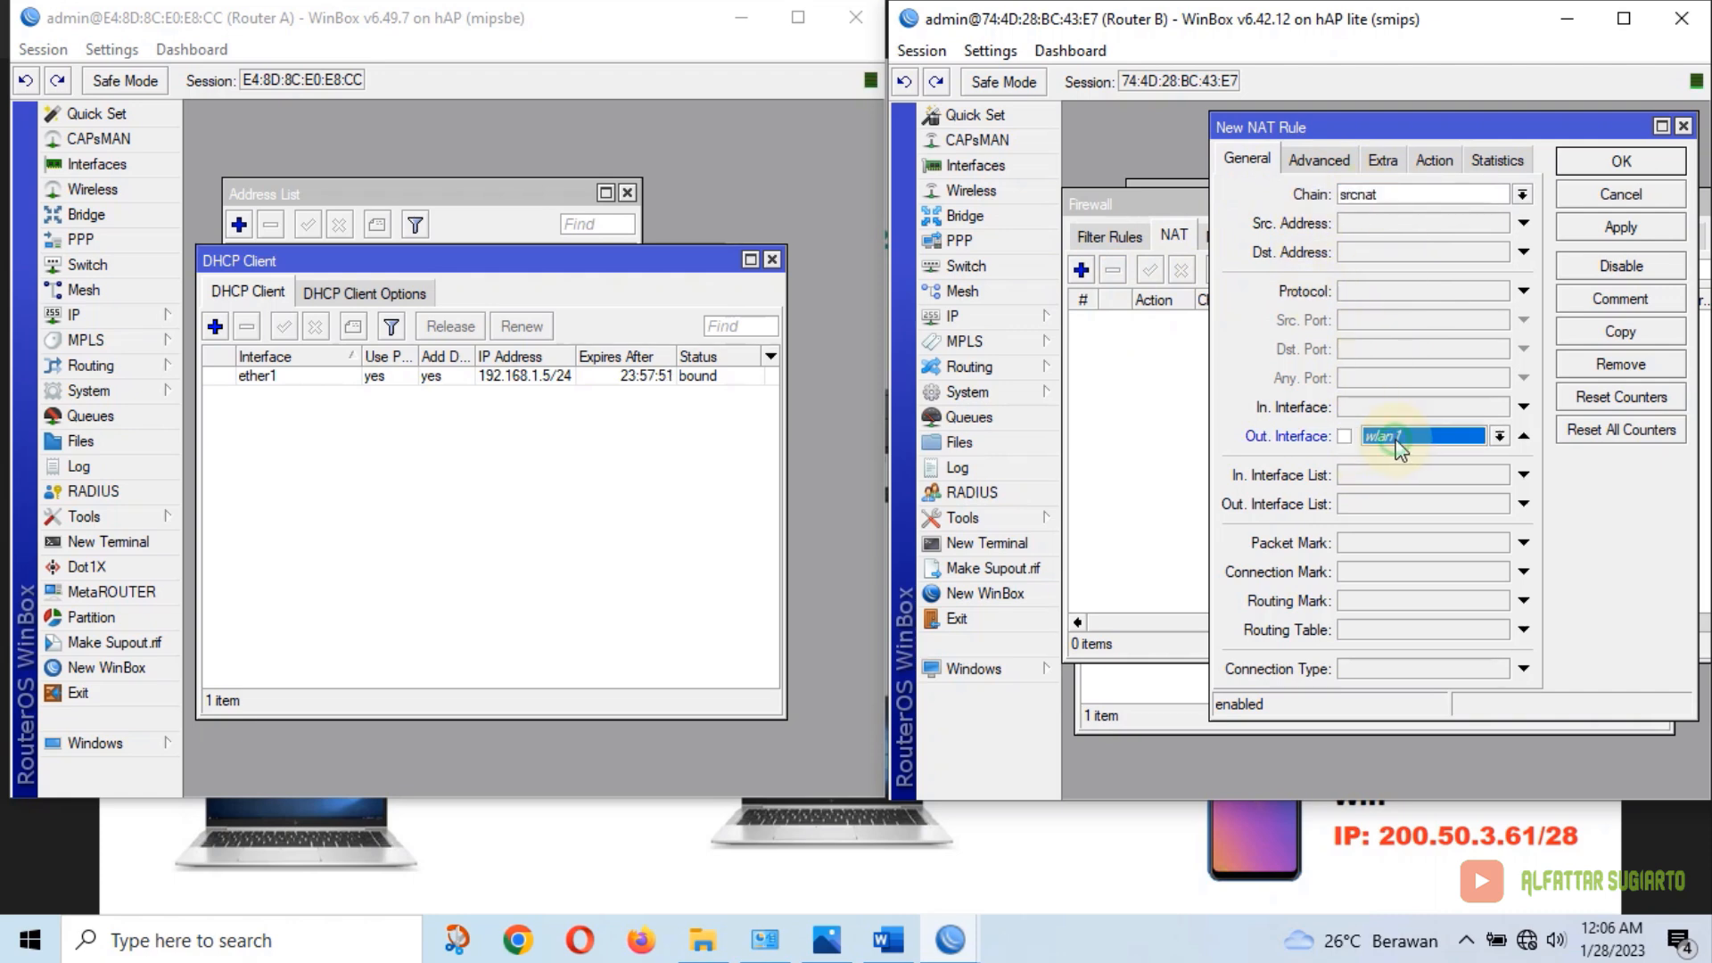
{"action": "left_click", "coordinate": [1499, 436]}
{"action": "left_click", "coordinate": [1421, 522]}
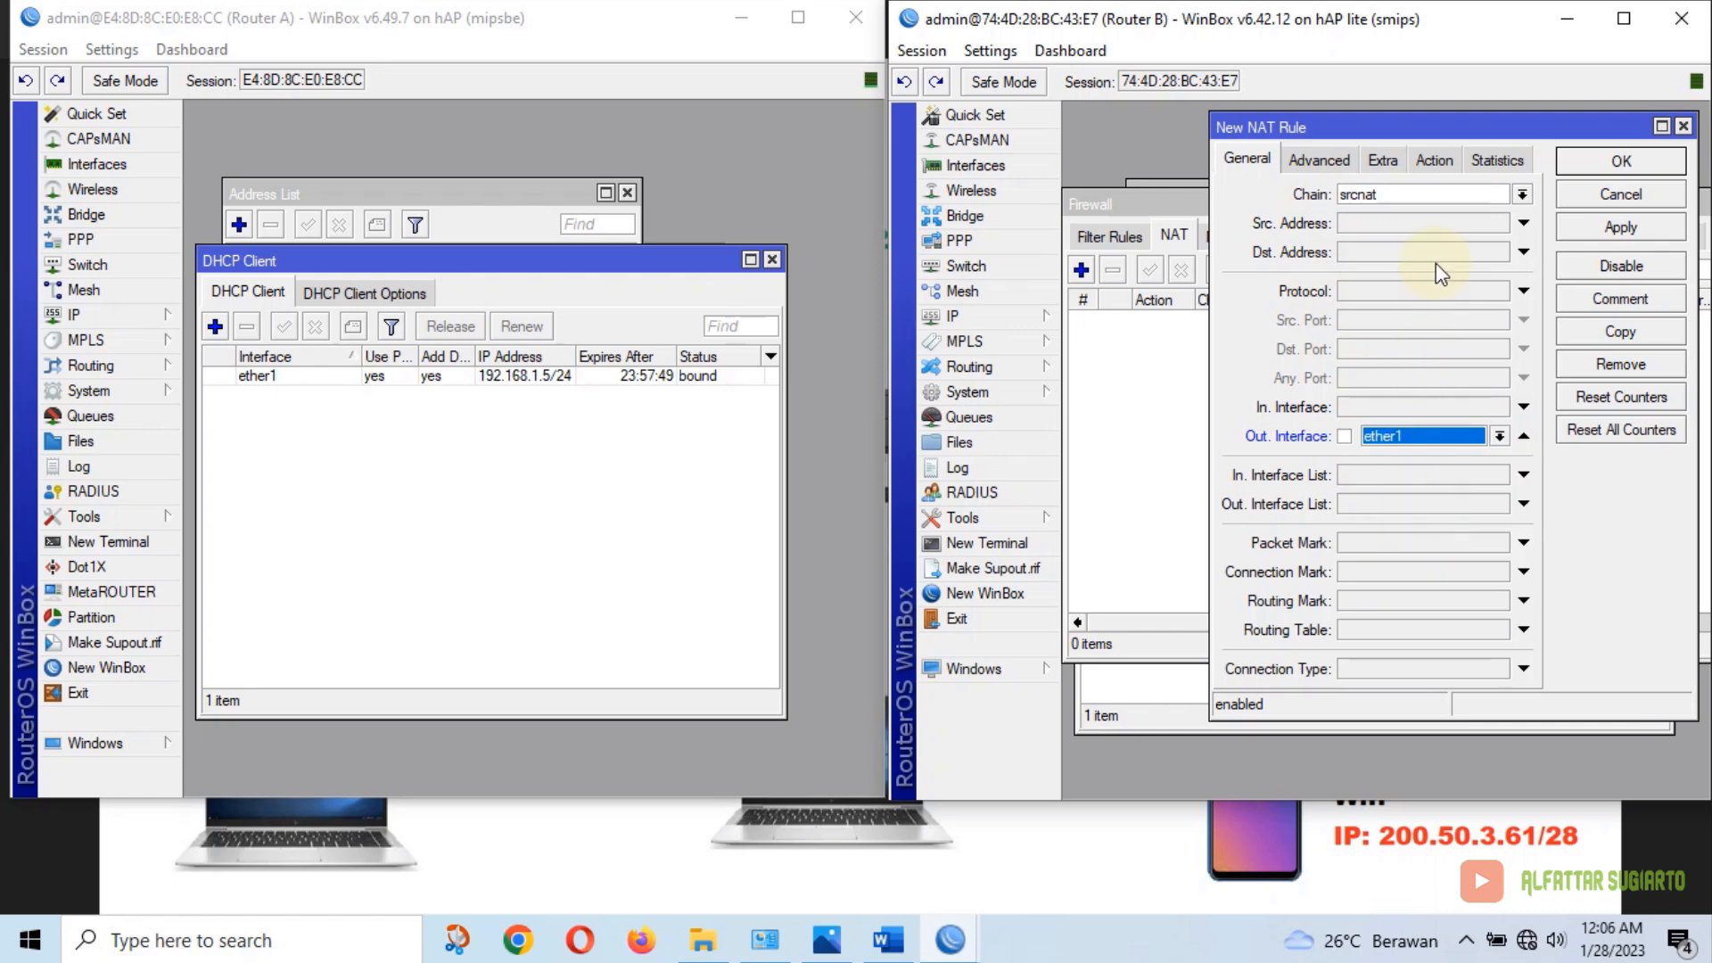
Set Router B's NAT rule action to masquerade, then apply and save it
{"action": "left_click", "coordinate": [1444, 164]}
{"action": "left_click", "coordinate": [1407, 187]}
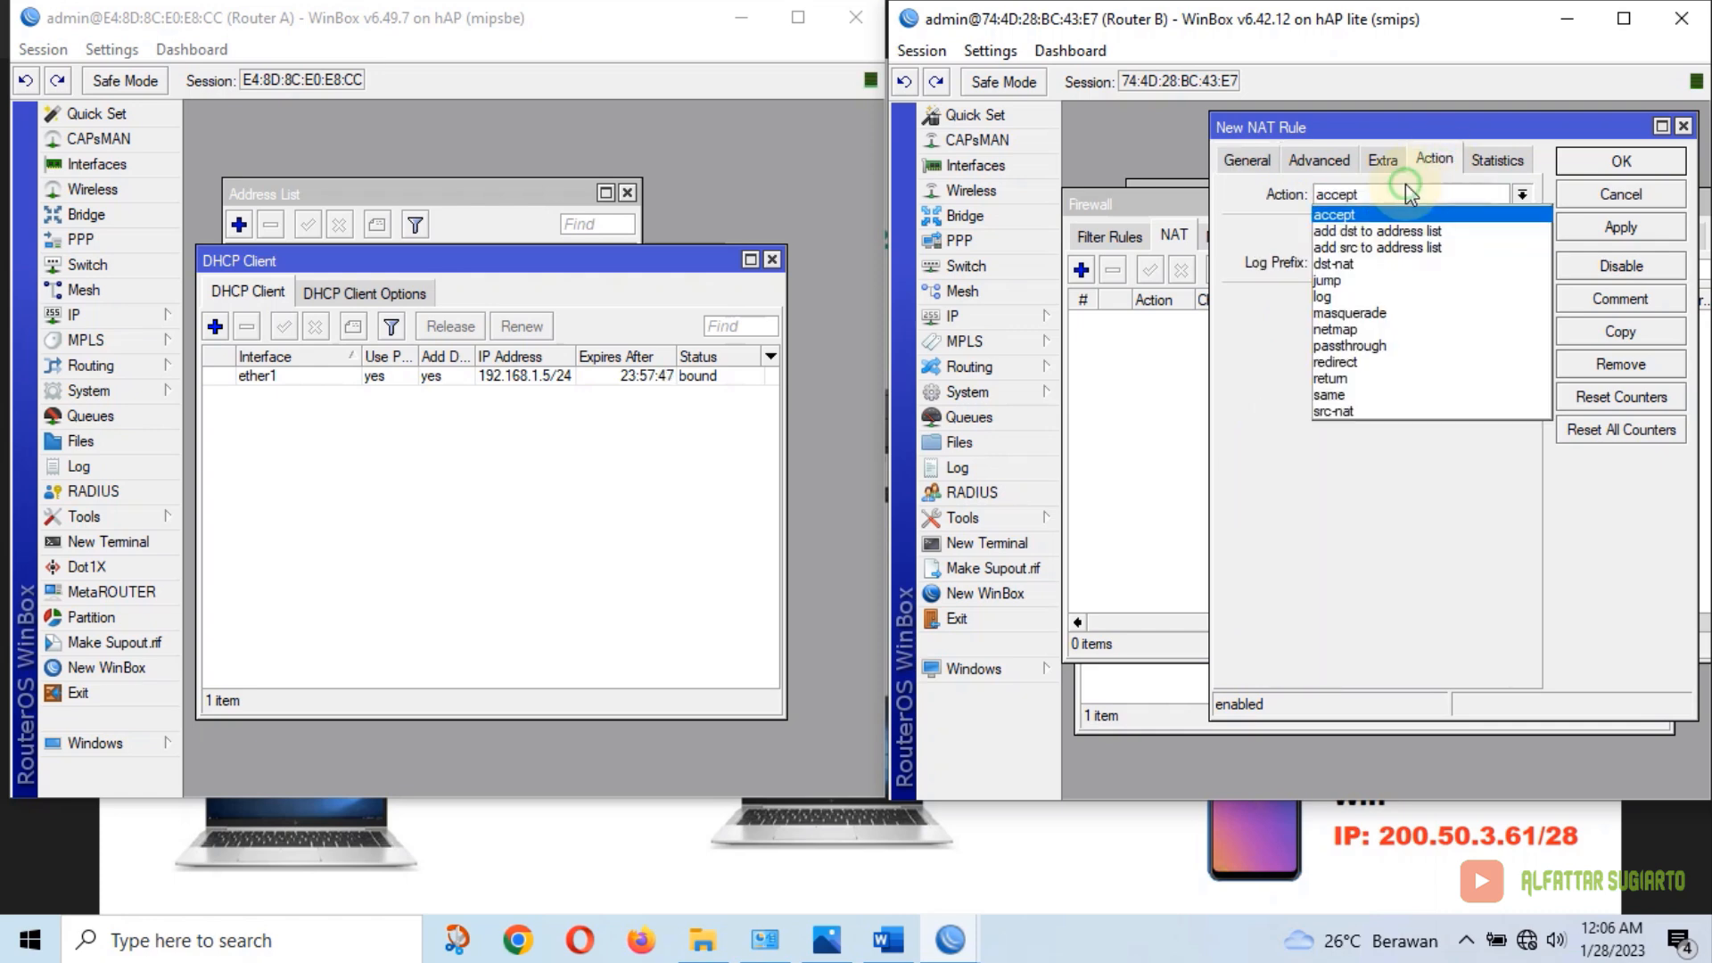
{"action": "left_click", "coordinate": [1386, 312]}
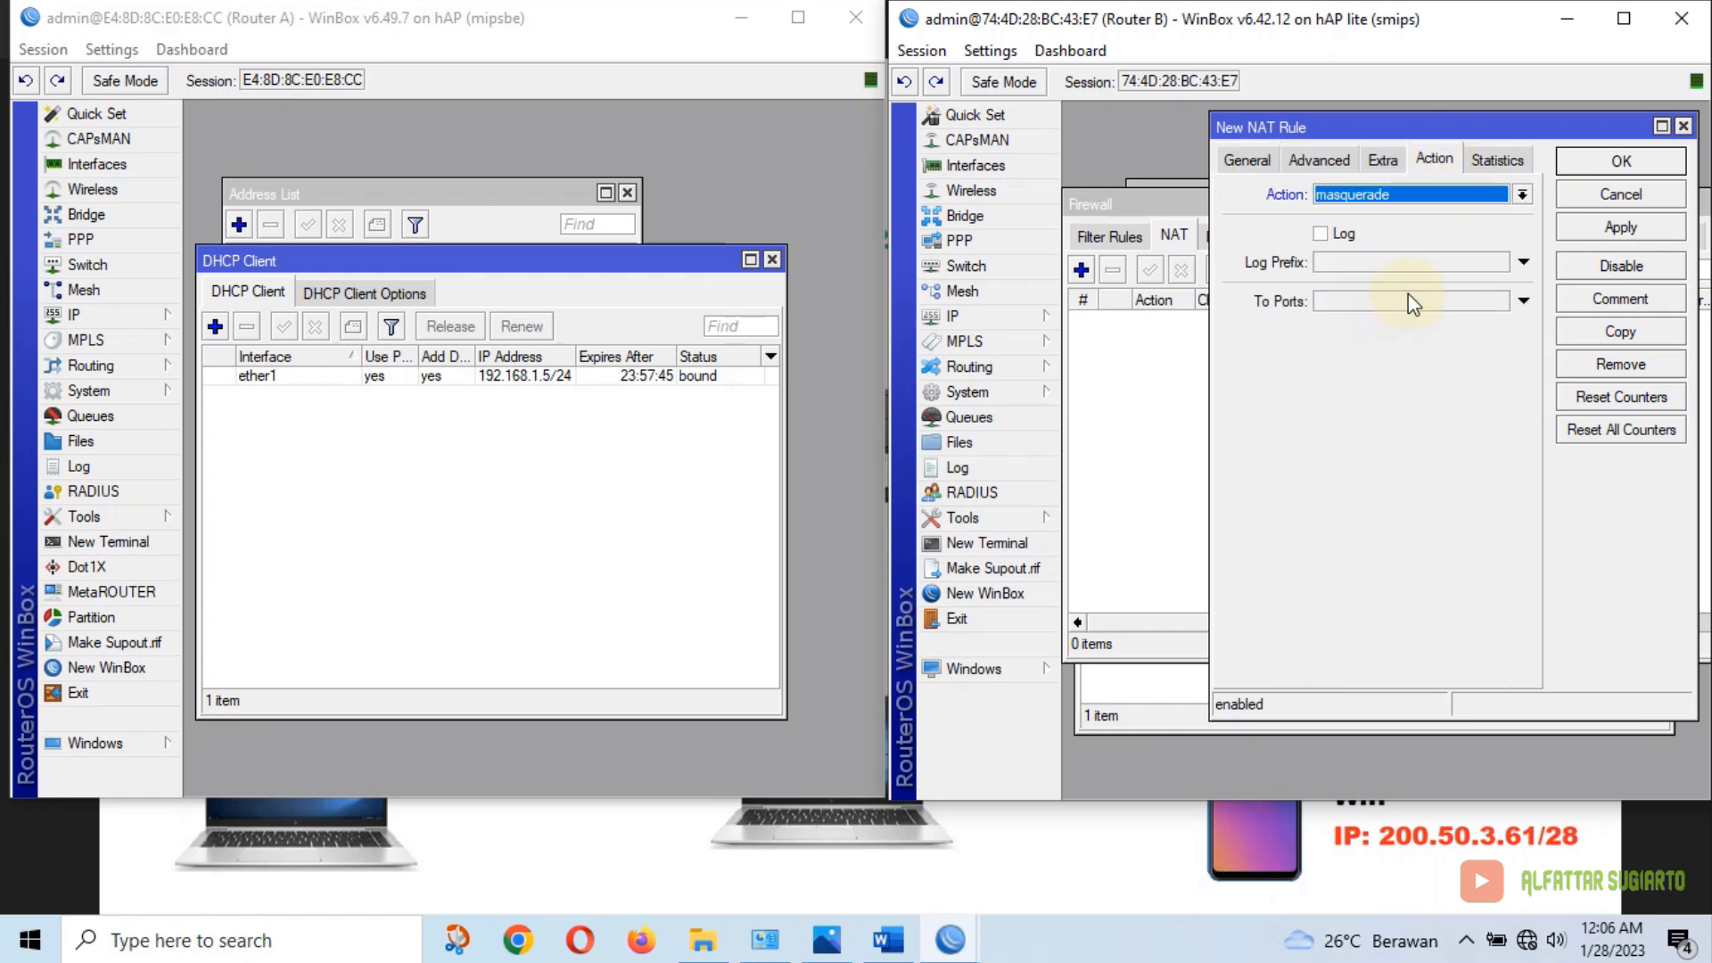
{"action": "left_click", "coordinate": [1620, 221]}
{"action": "left_click", "coordinate": [1634, 162]}
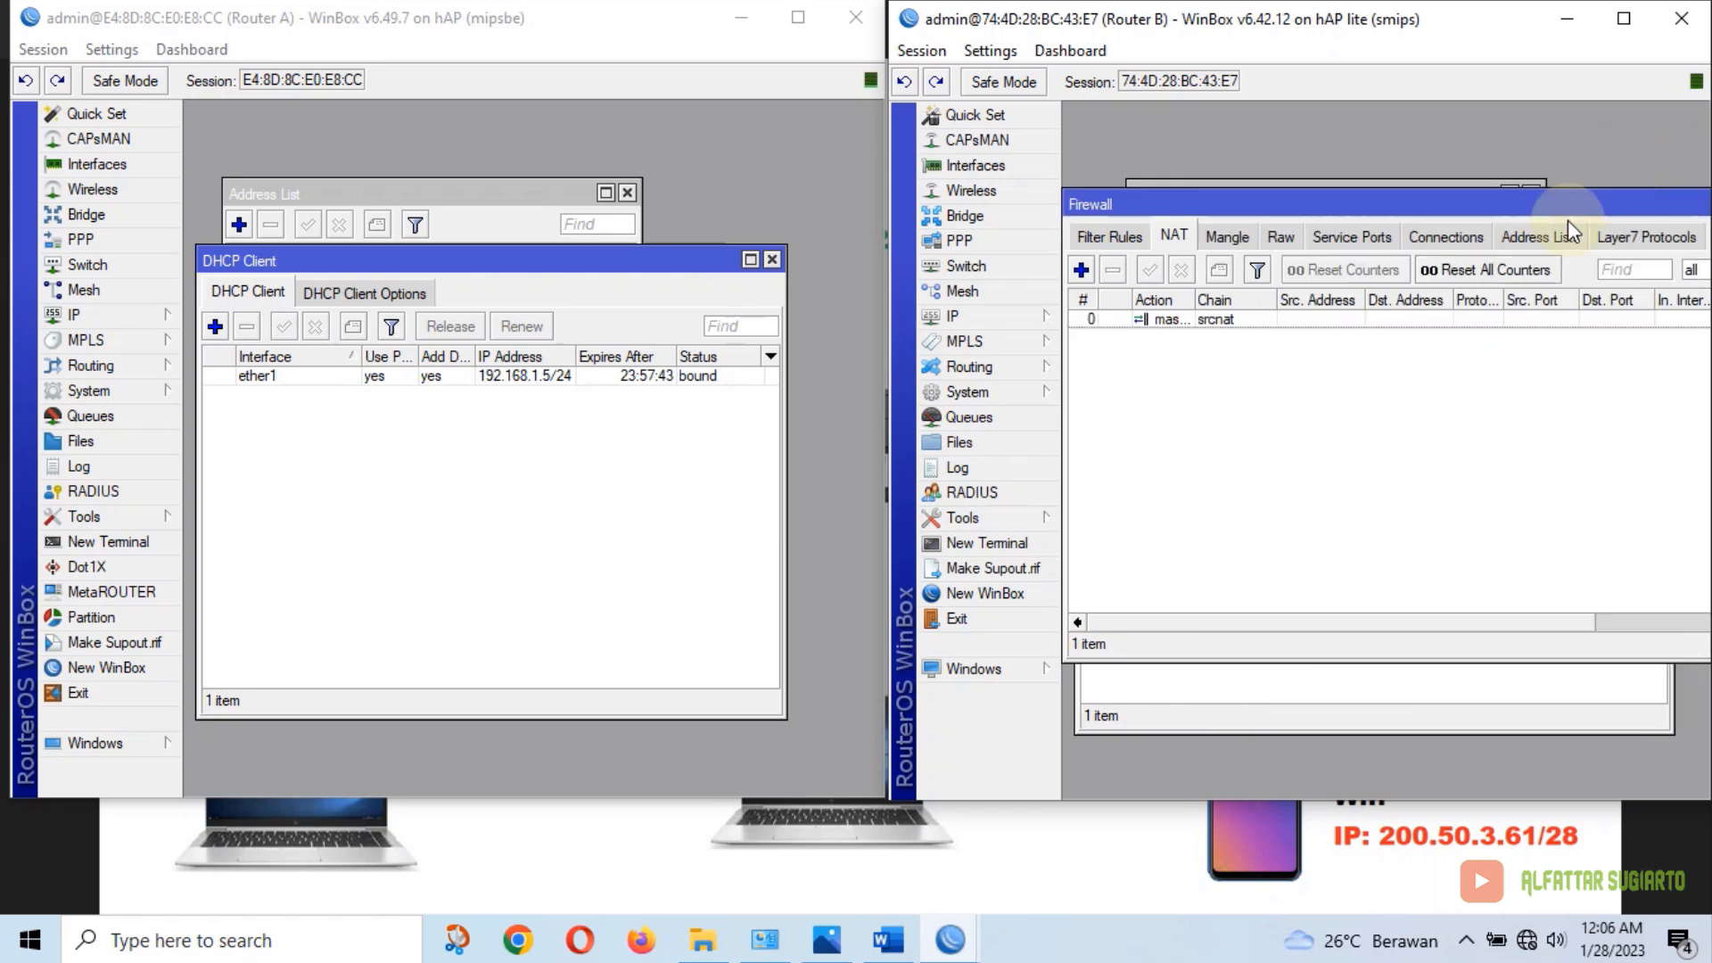
Close Router B's Firewall window and the DHCP Client windows on both routers
{"action": "left_click_drag", "start_coordinate": [1616, 203], "coordinate": [1421, 216]}
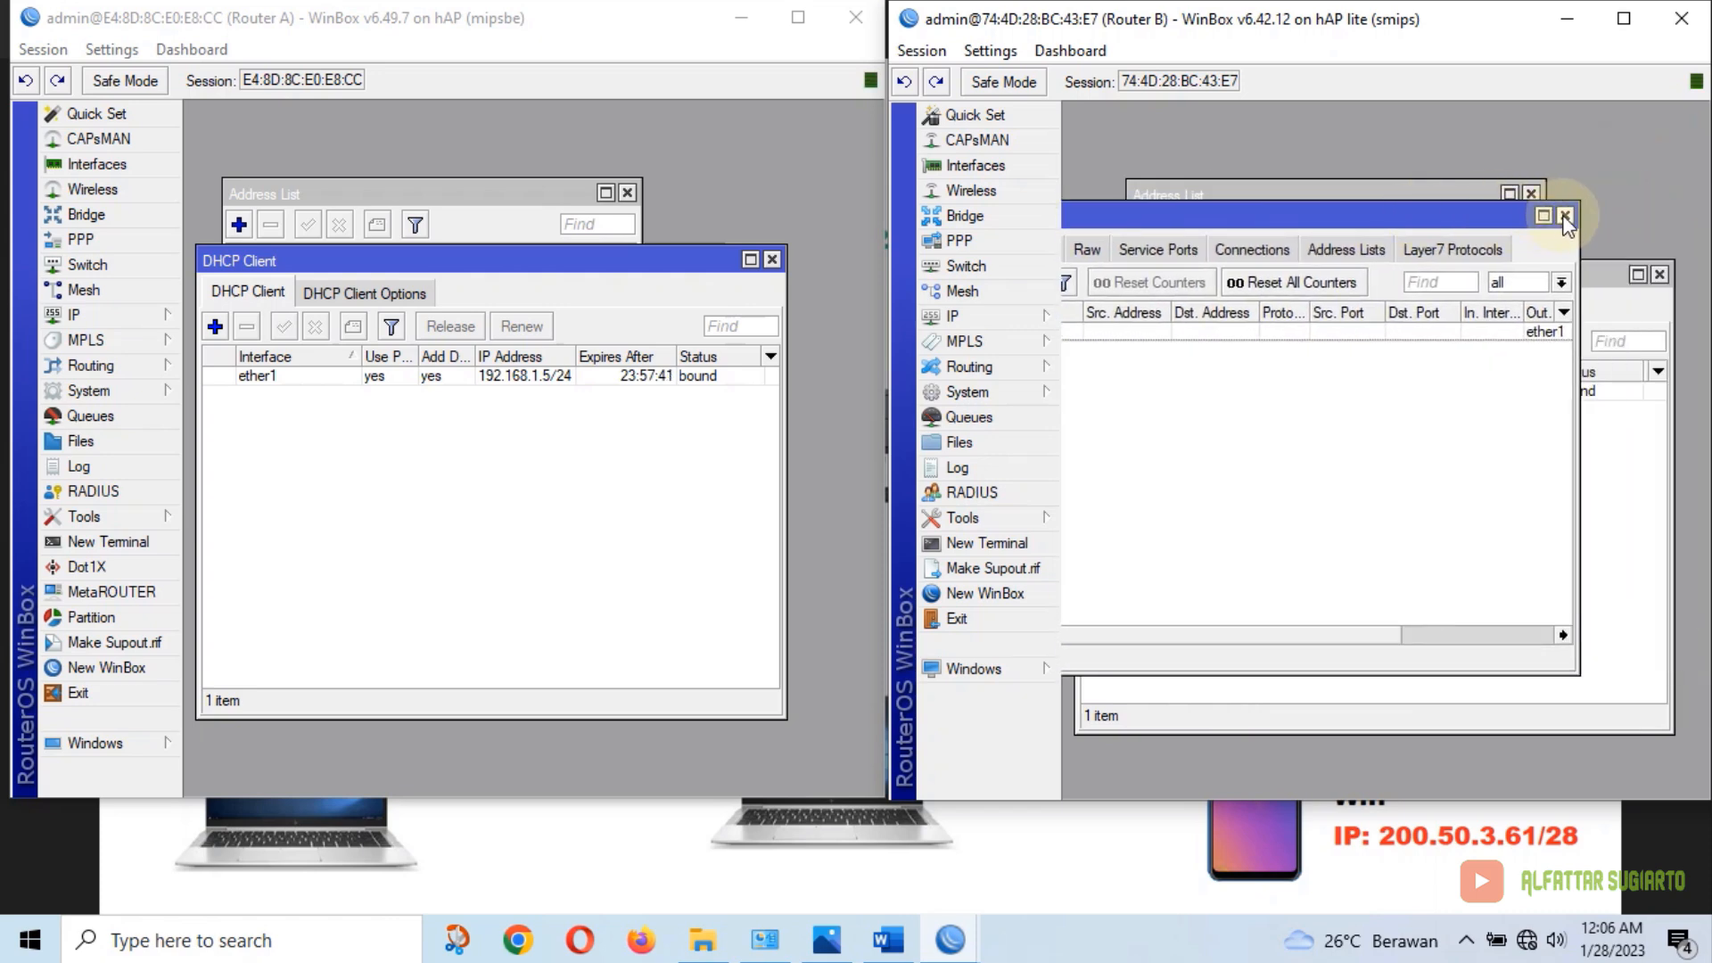
{"action": "left_click", "coordinate": [1564, 217]}
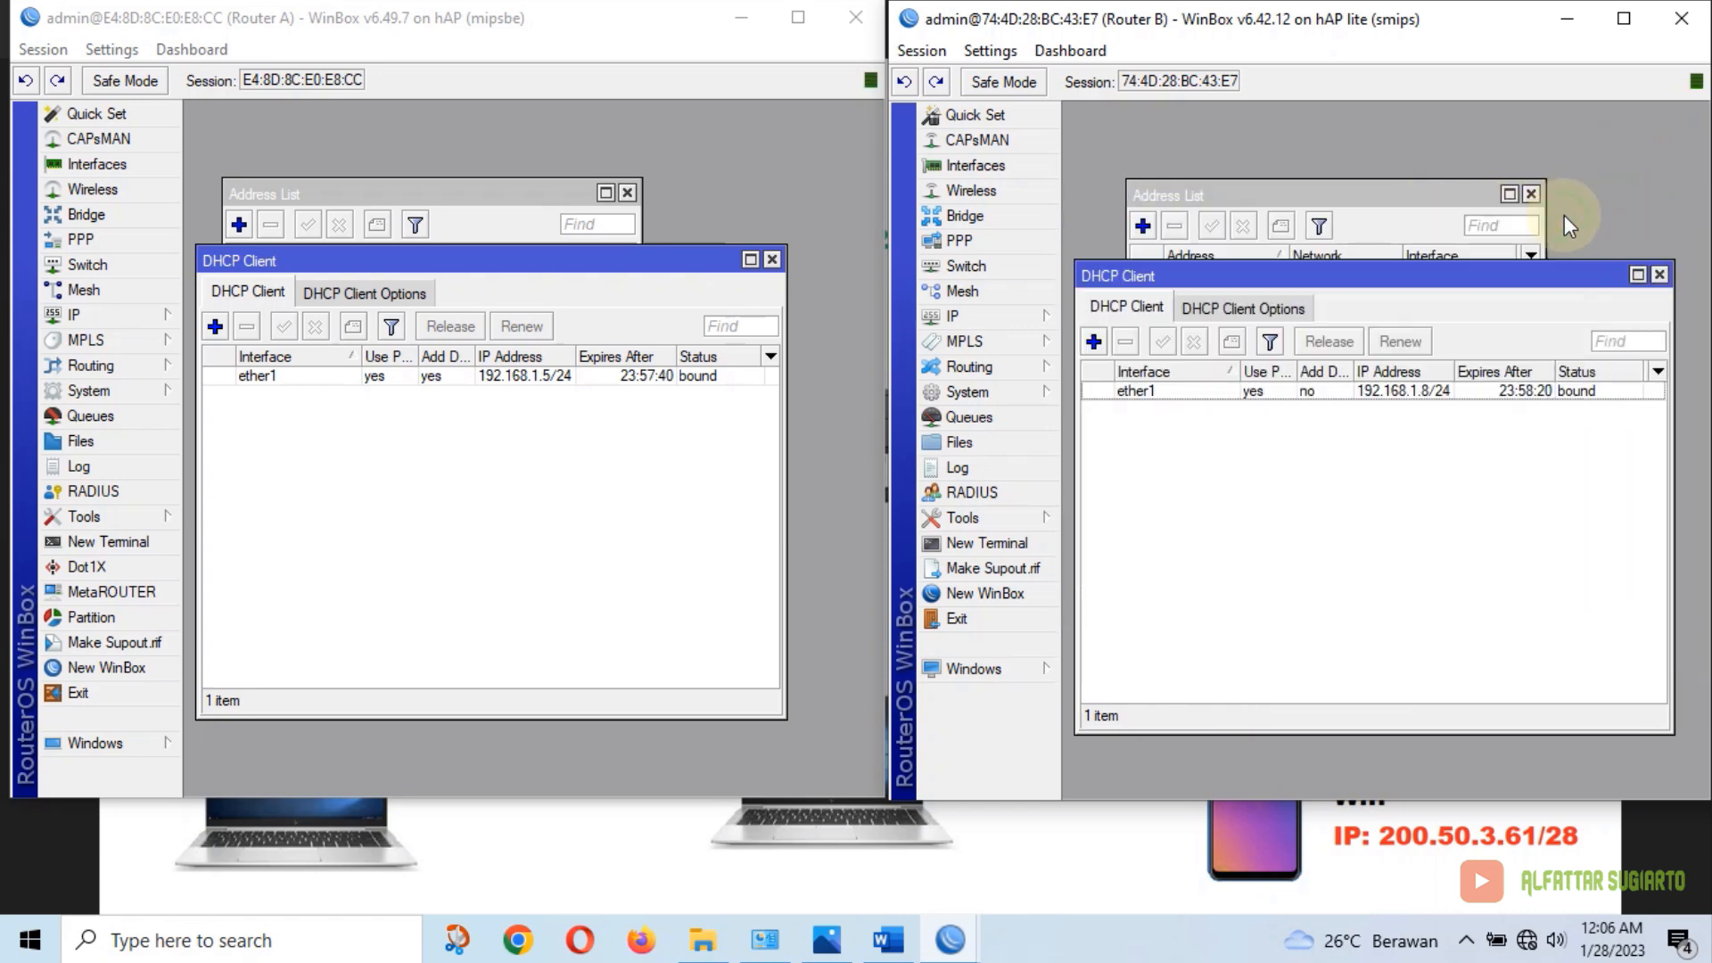
{"action": "left_click", "coordinate": [1660, 277]}
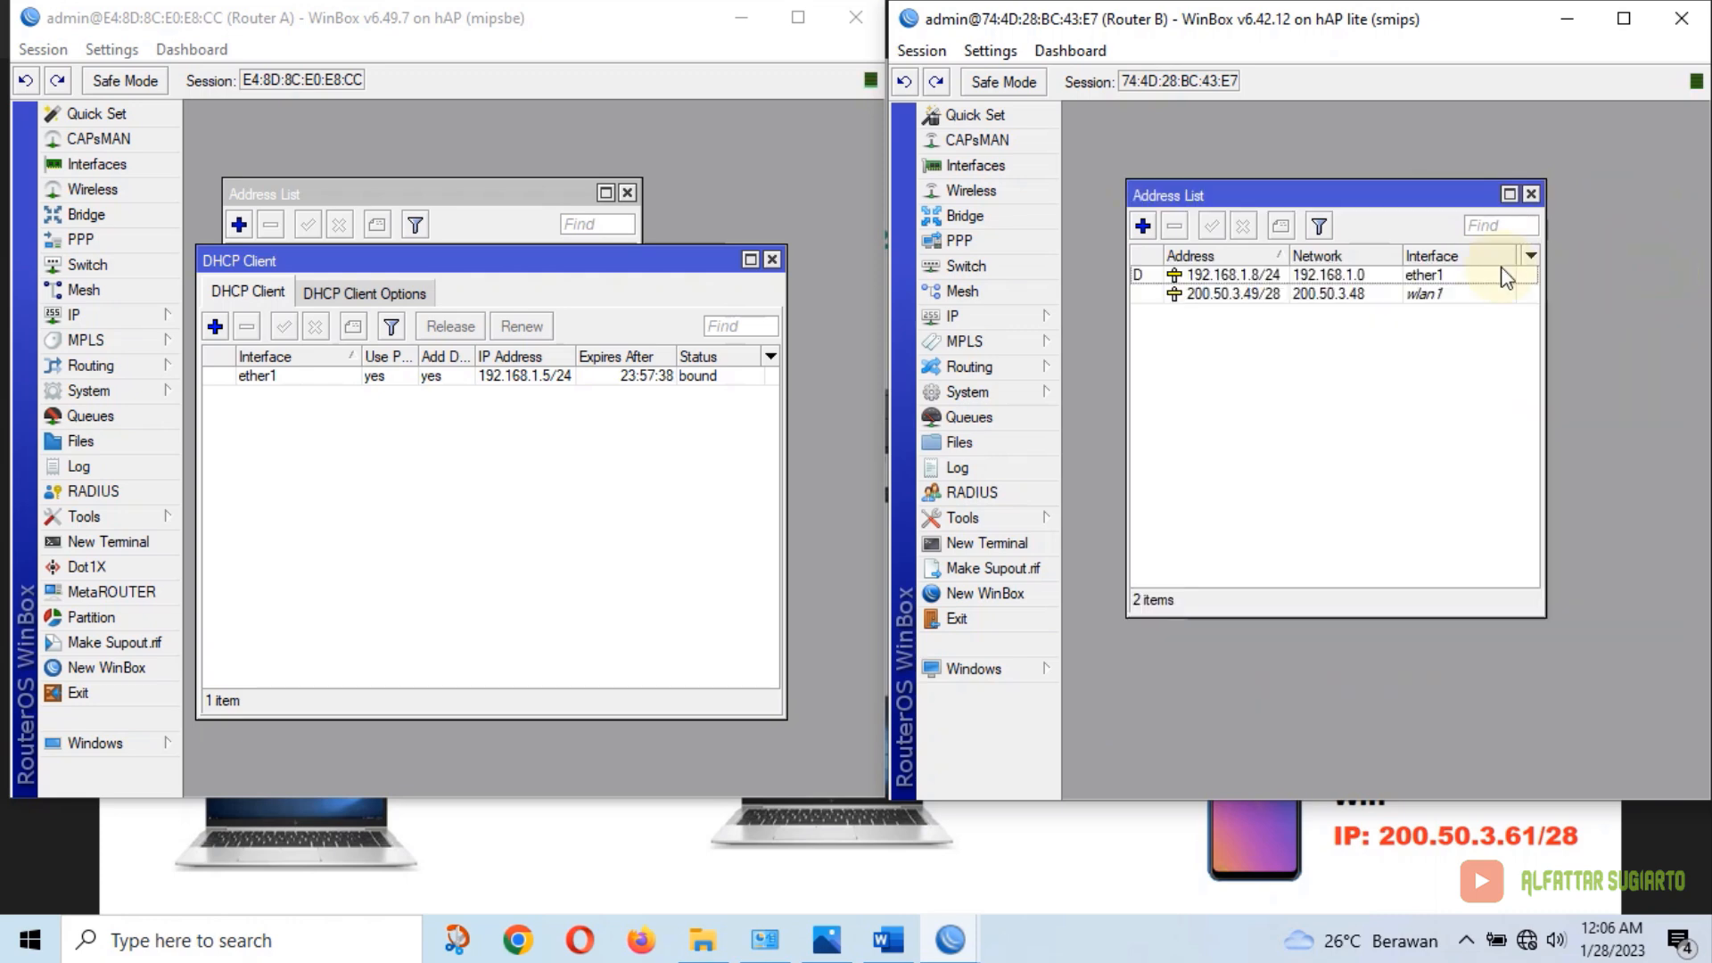
{"action": "left_click", "coordinate": [772, 259]}
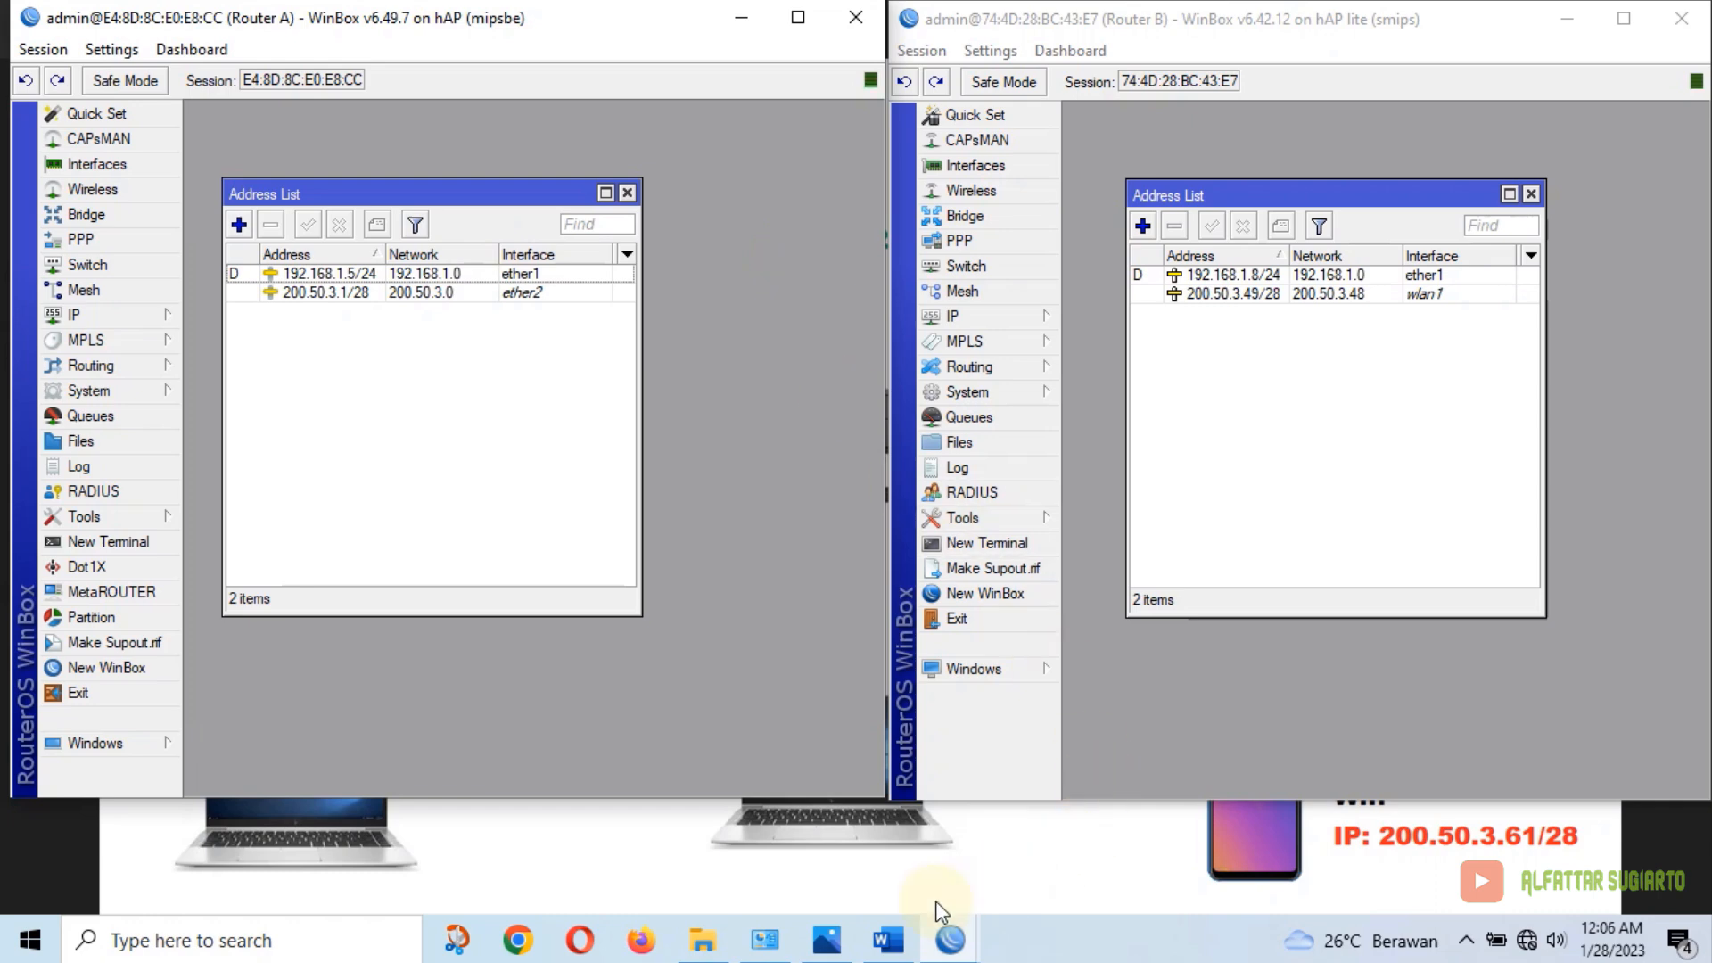
{"action": "left_click", "coordinate": [893, 940]}
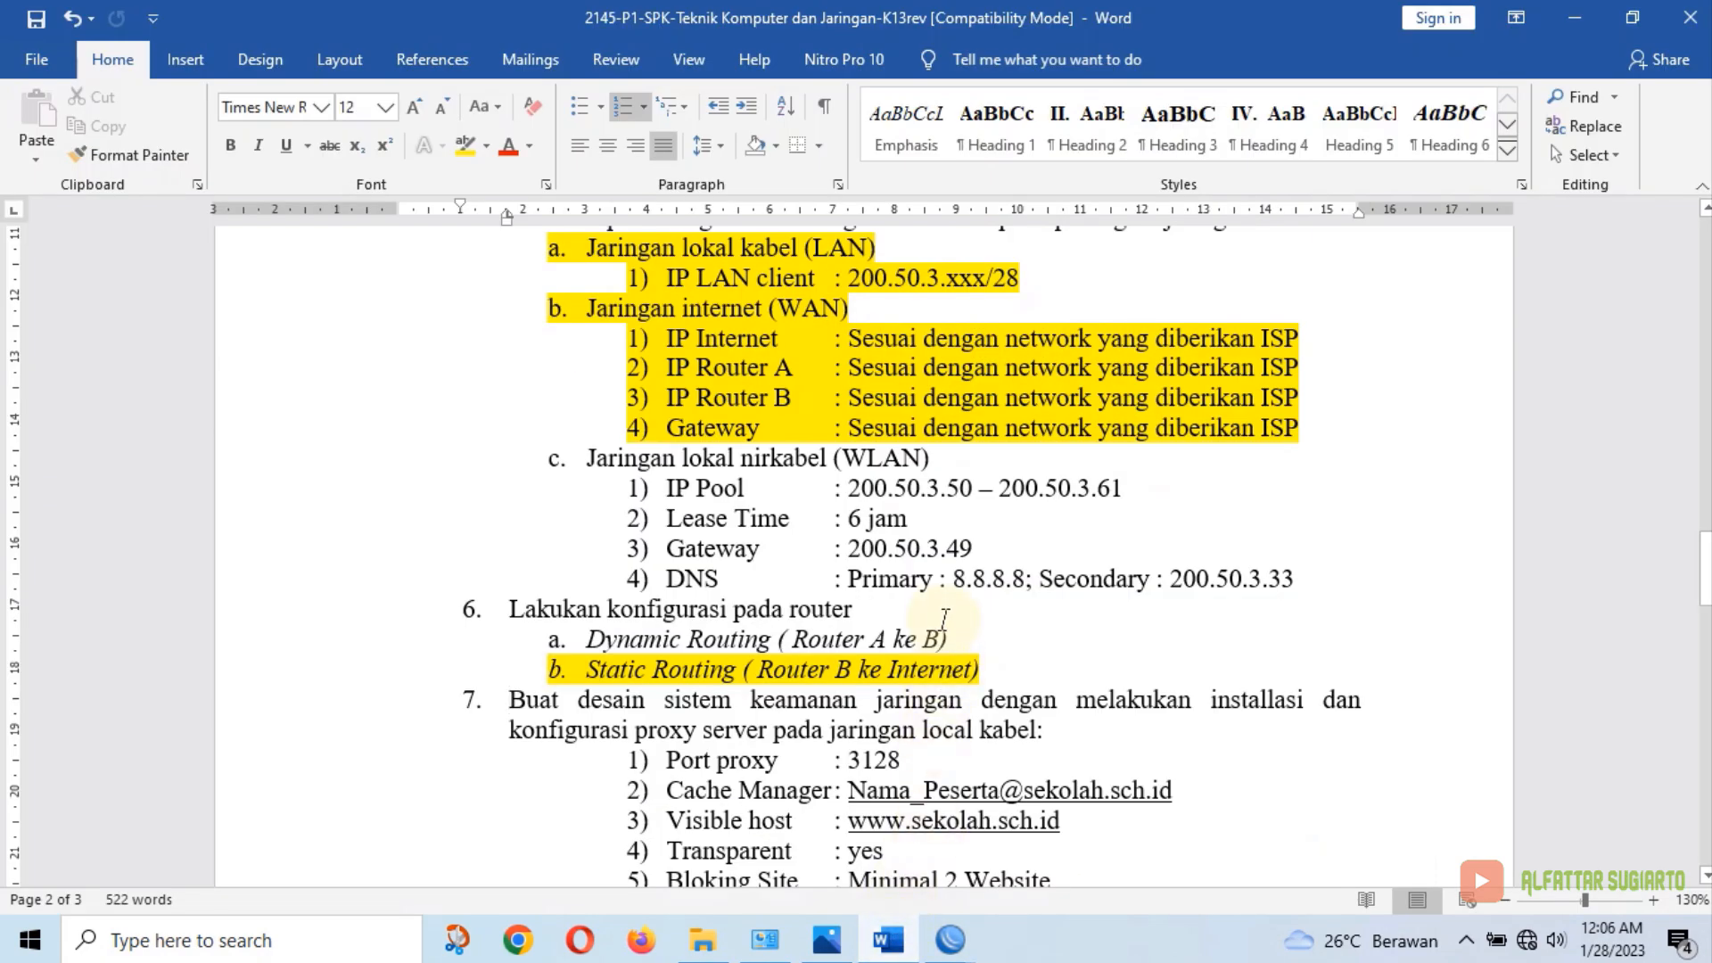
{"action": "left_click_drag", "start_coordinate": [575, 459], "coordinate": [1311, 582]}
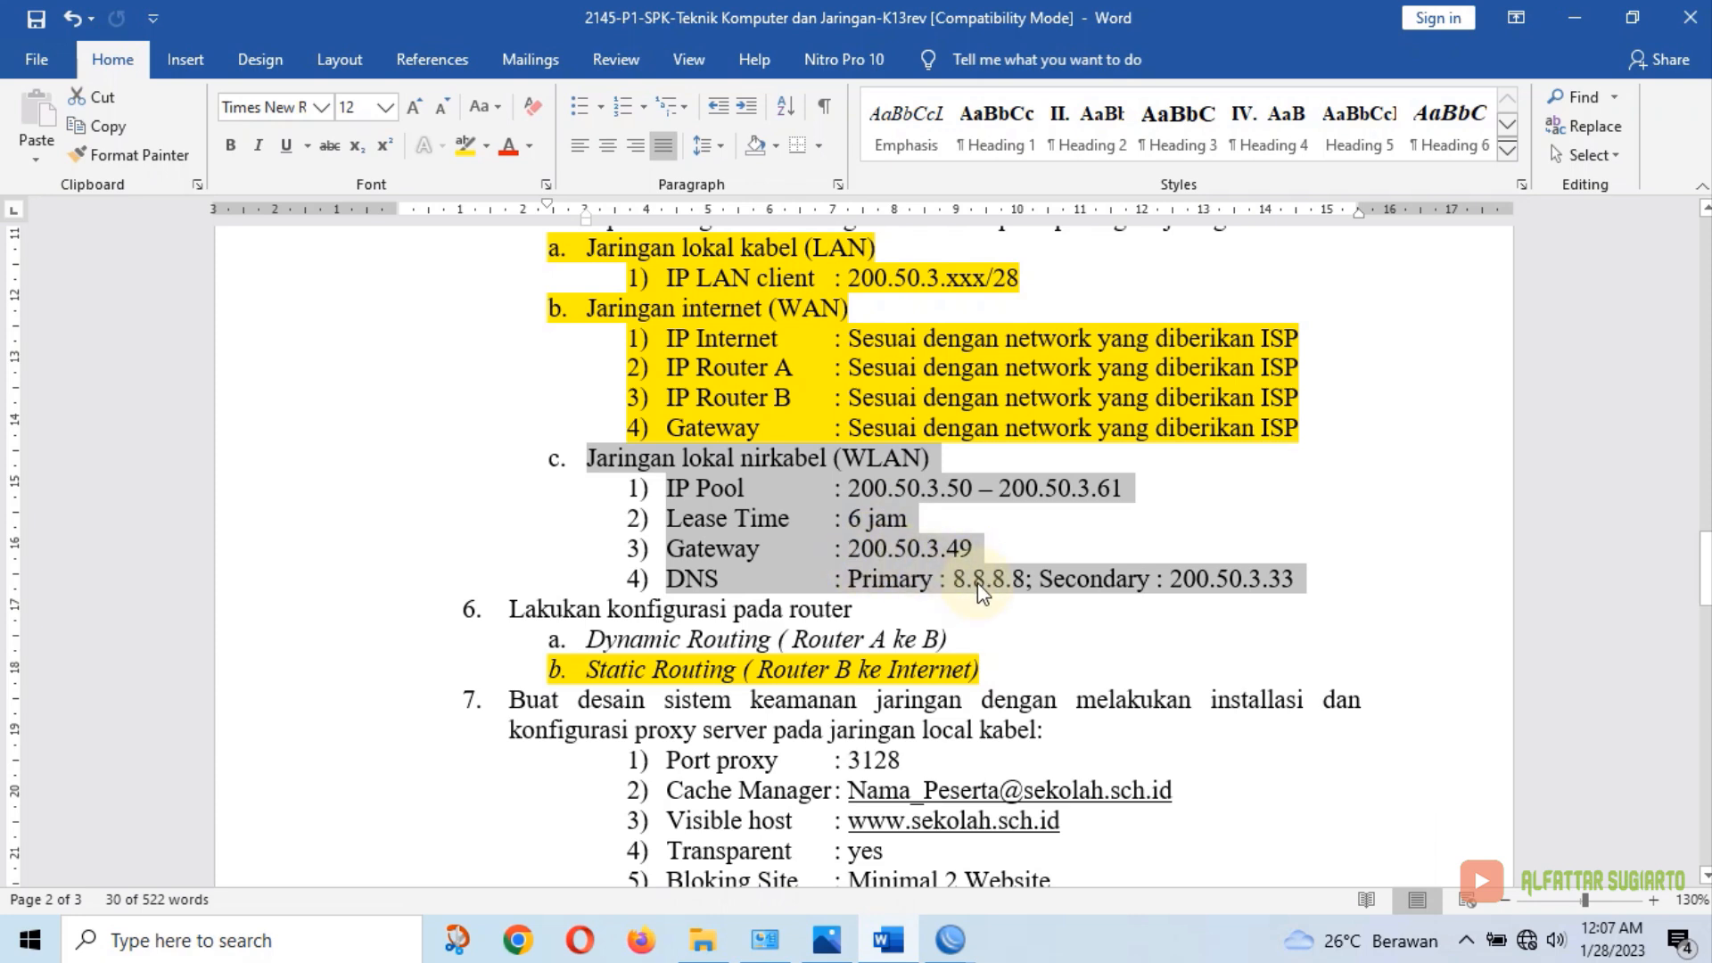
{"action": "left_click", "coordinate": [888, 939]}
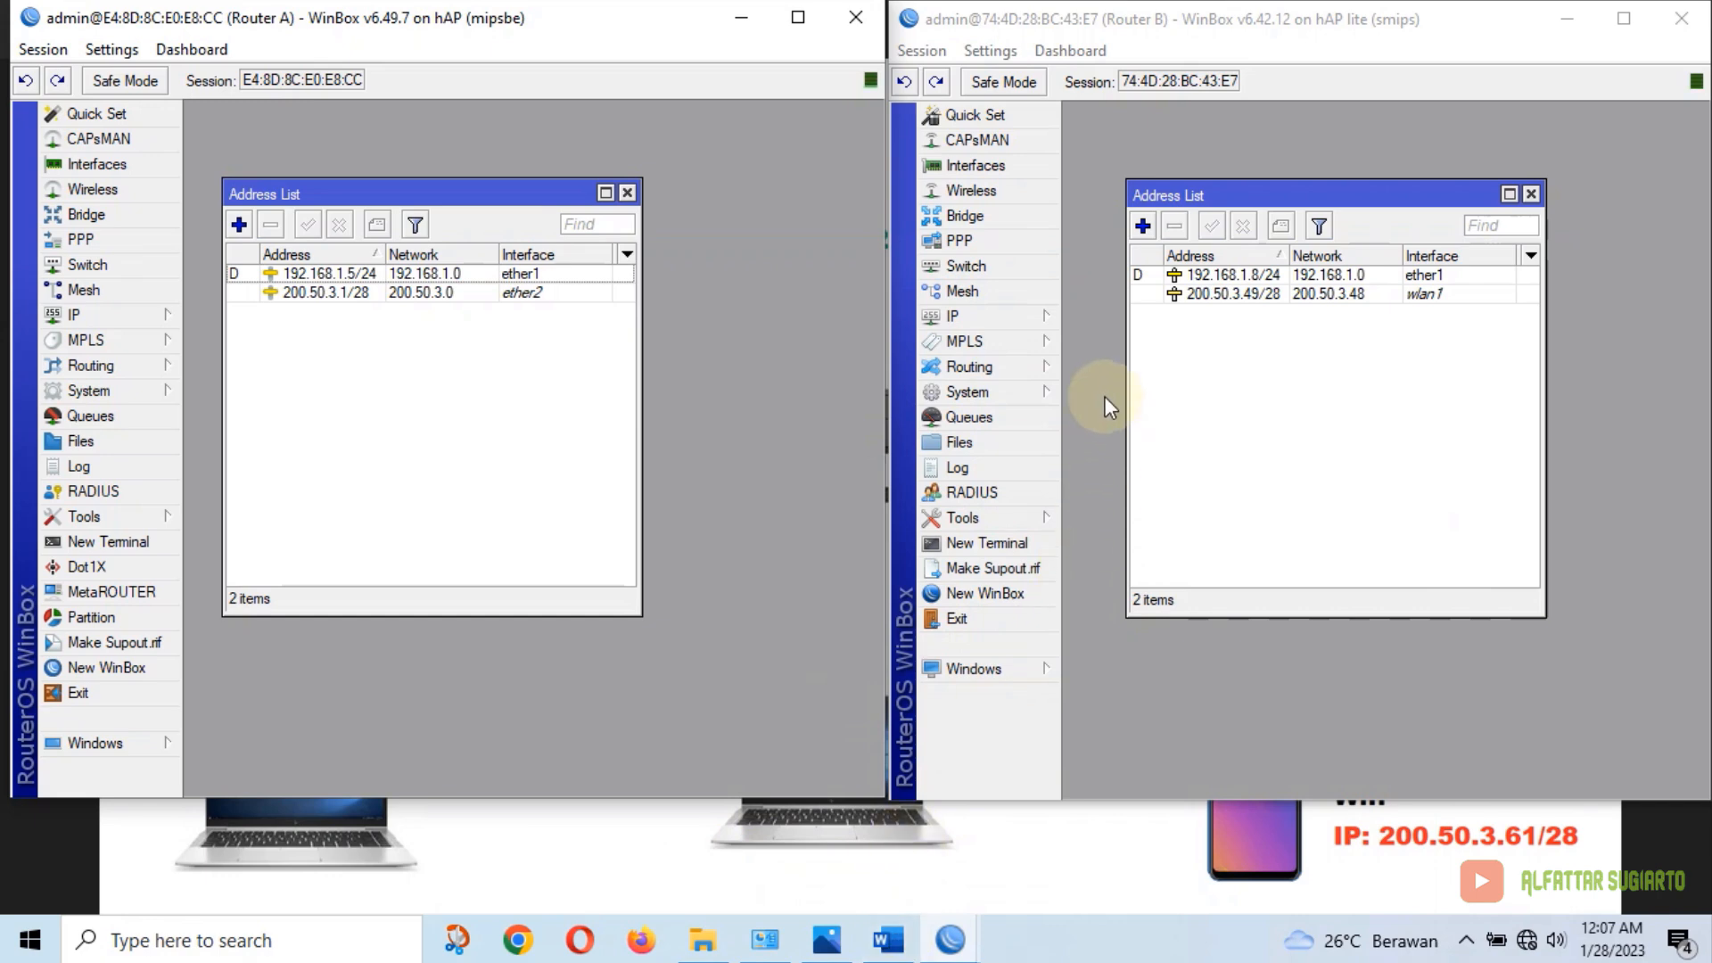
Start DHCP Setup on Router B using wlan1, address space 200.50.3.48/28, and gateway 200.50.3.49
{"action": "left_click", "coordinate": [1037, 321]}
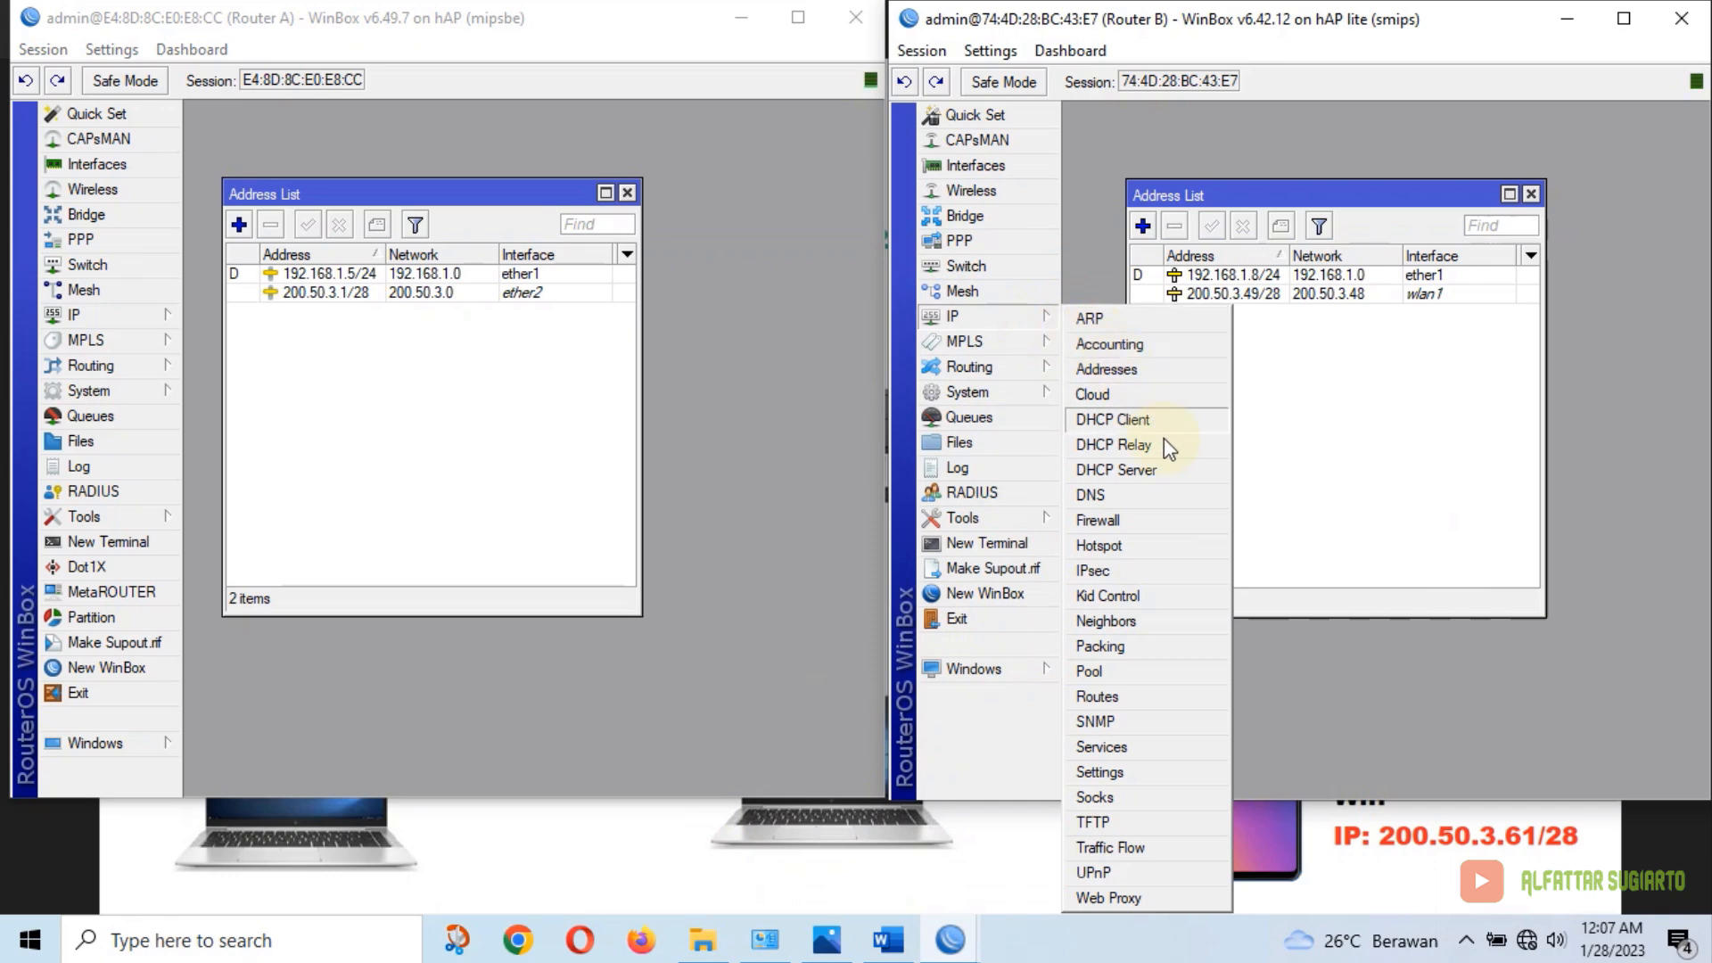
{"action": "left_click", "coordinate": [1115, 470]}
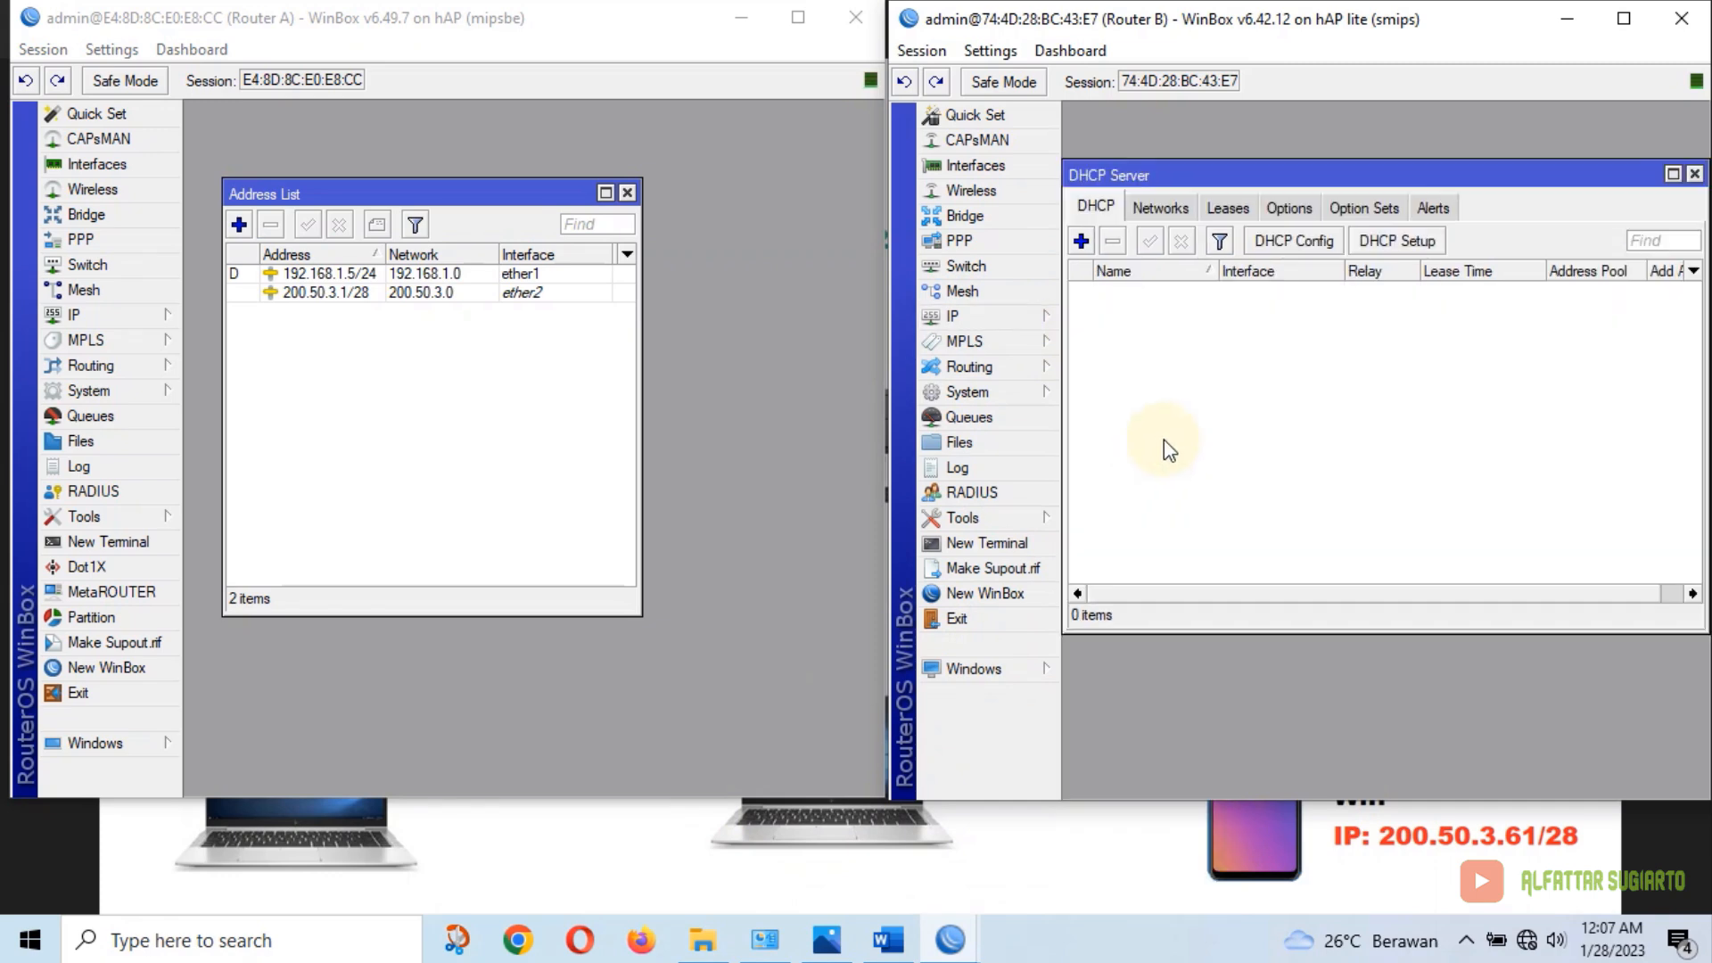
{"action": "left_click", "coordinate": [1371, 246]}
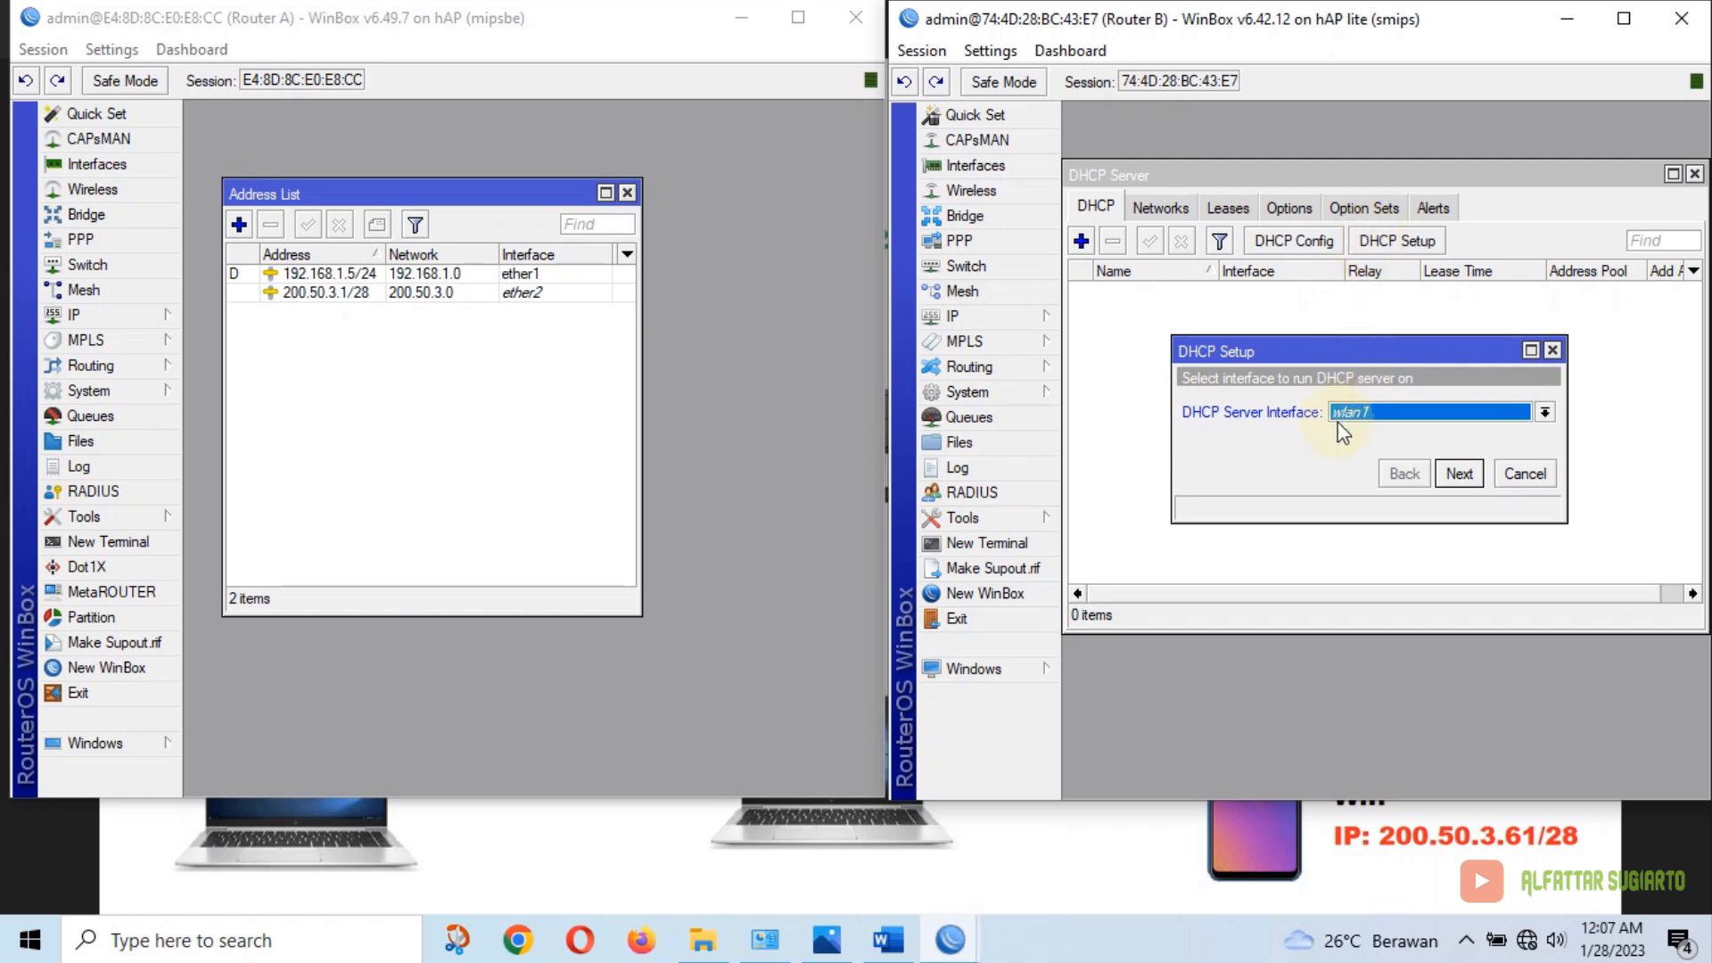
{"action": "left_click", "coordinate": [1460, 474]}
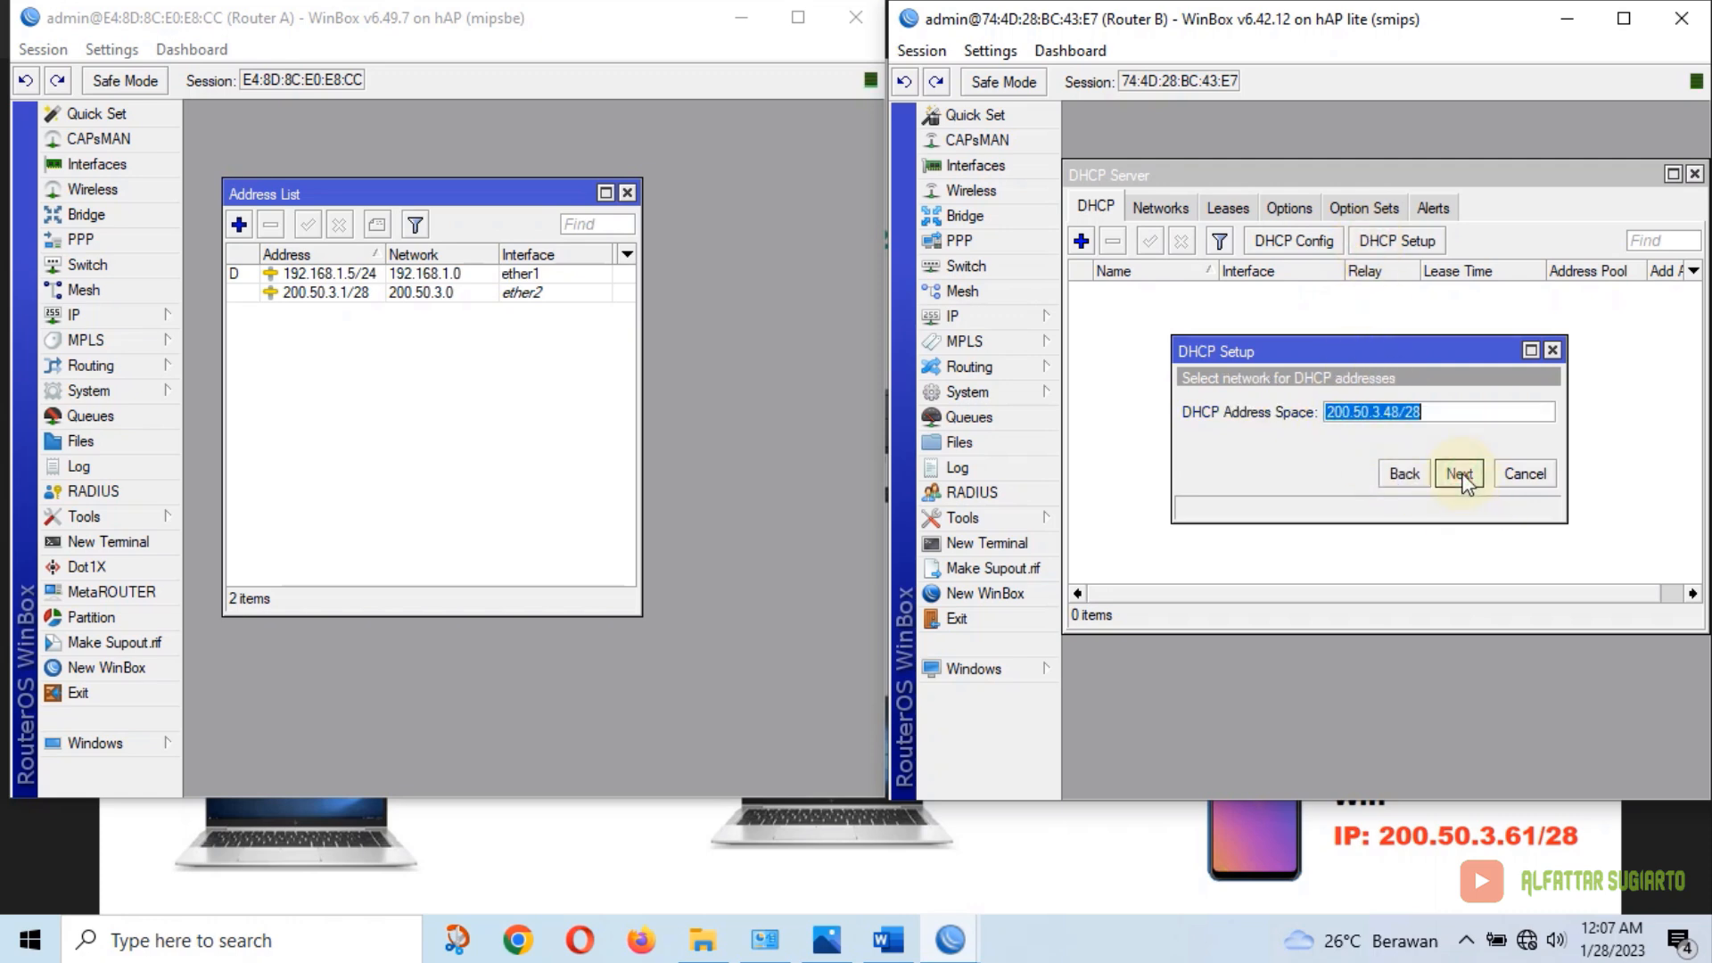
{"action": "left_click", "coordinate": [1460, 474]}
{"action": "left_click", "coordinate": [1460, 474]}
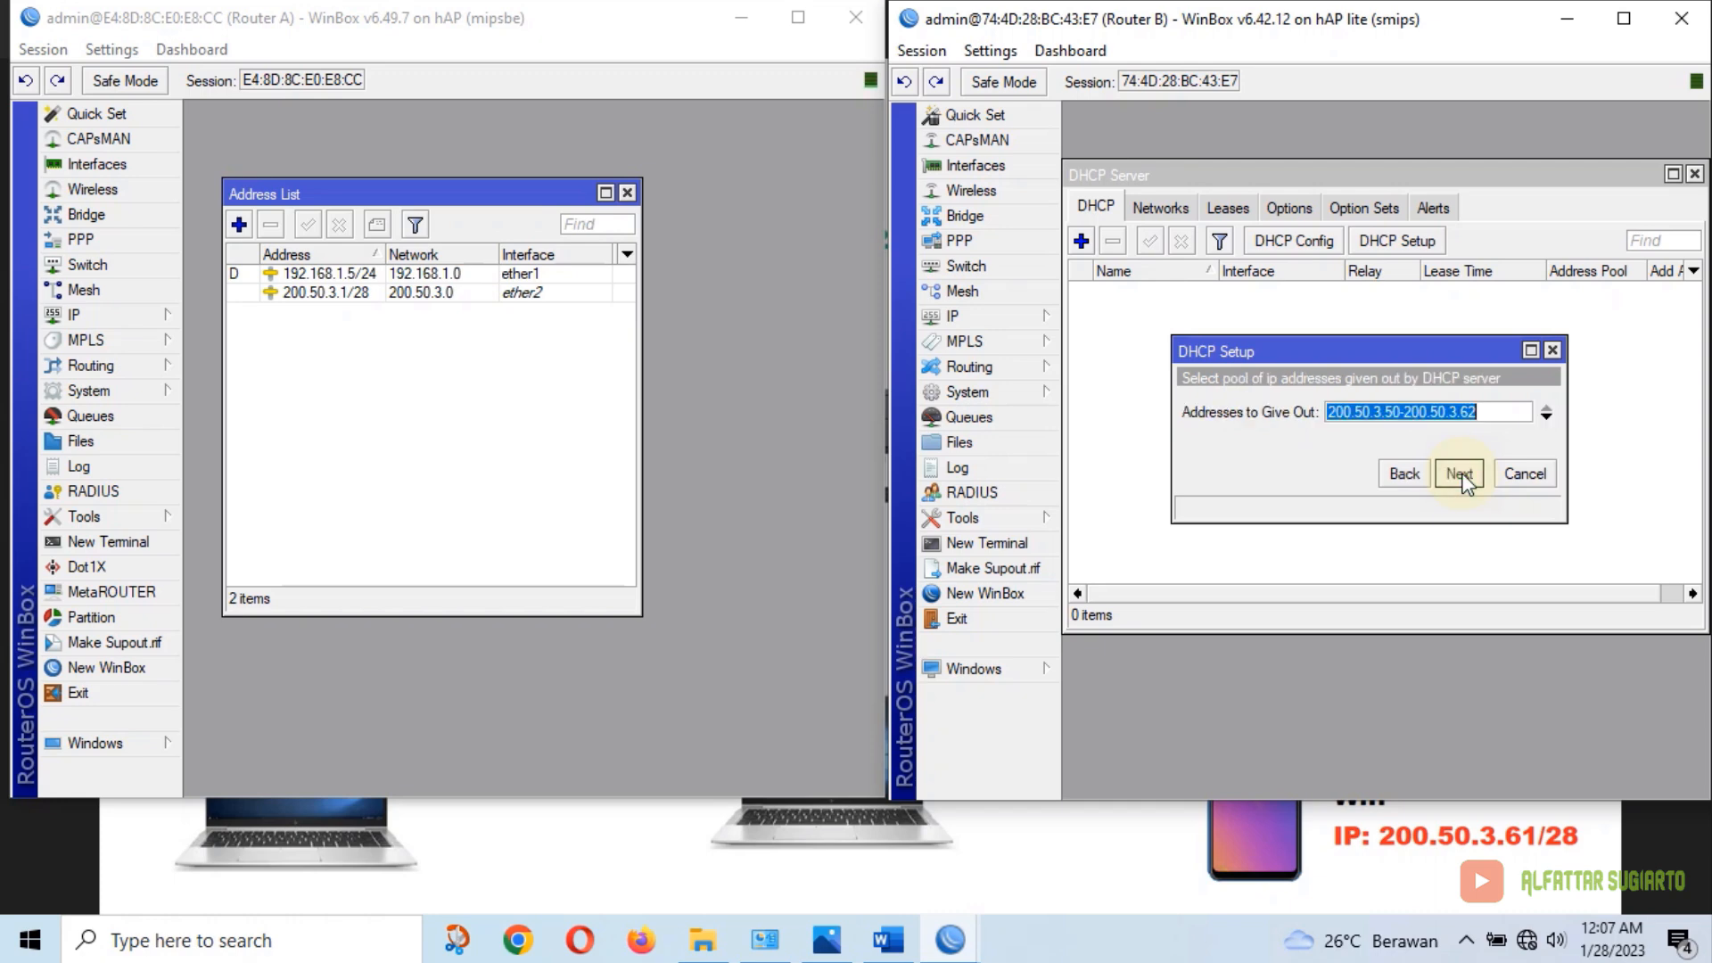
Set the address pool end to 200.50.3.61 and add a second DNS server entry
{"action": "left_click", "coordinate": [1512, 422]}
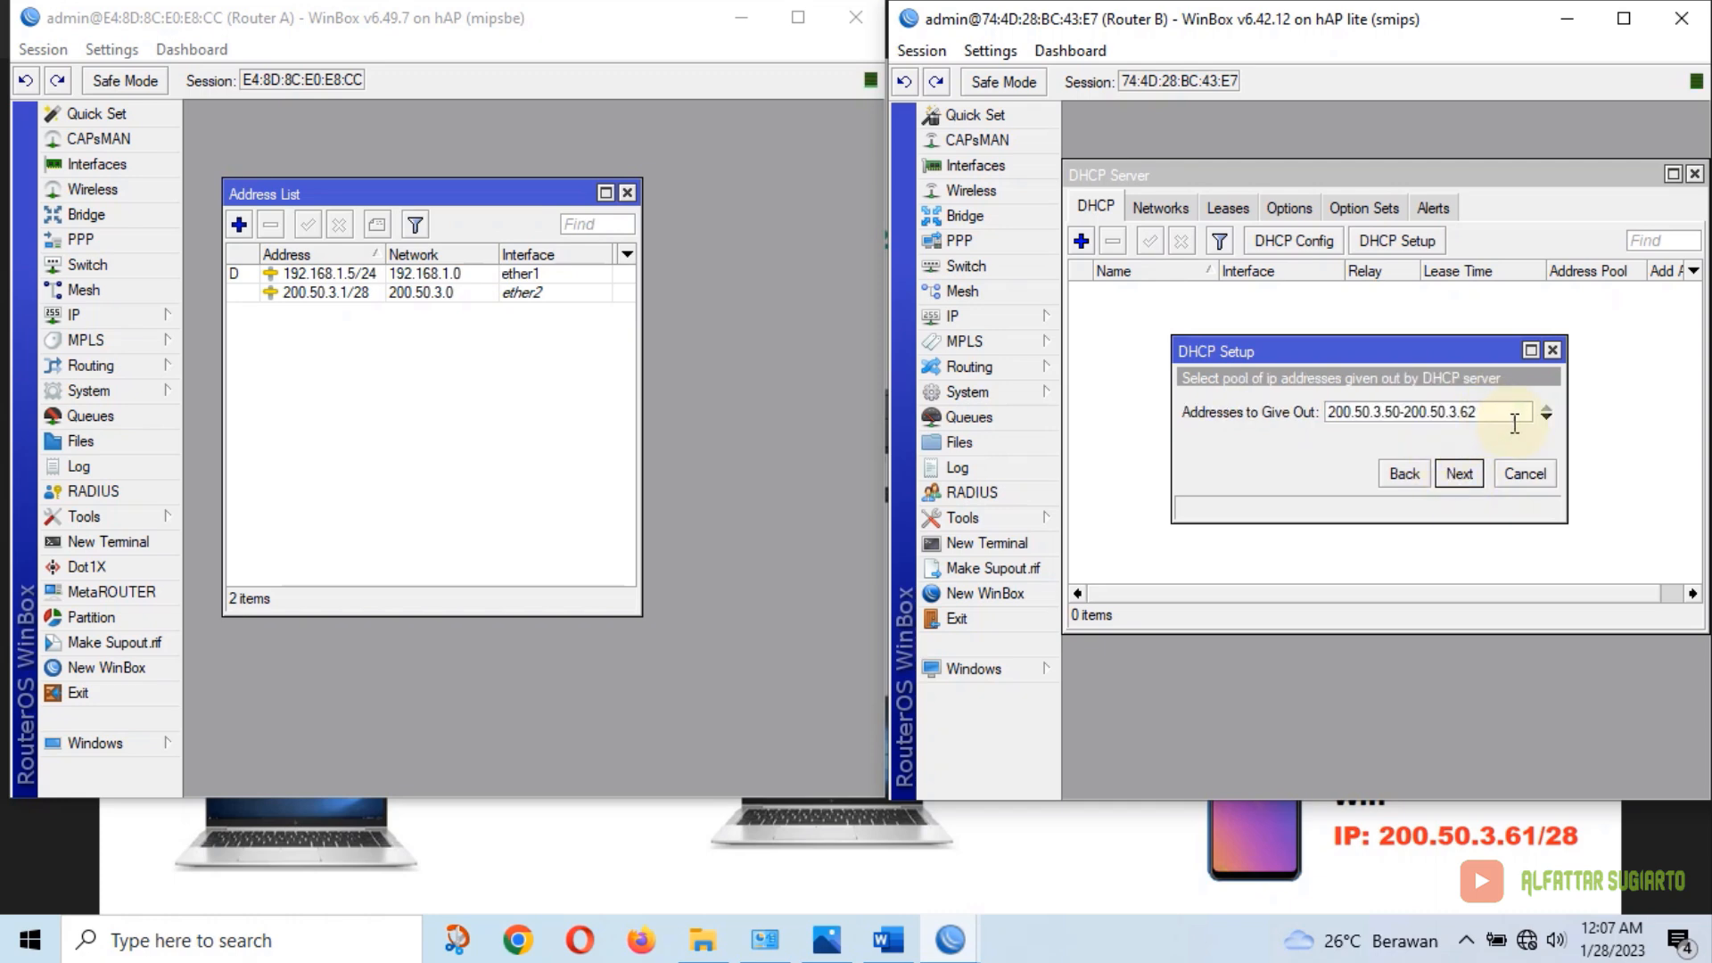
{"action": "key", "text": "BackSpace"}
{"action": "type", "text": "1"}
{"action": "left_click", "coordinate": [1460, 474]}
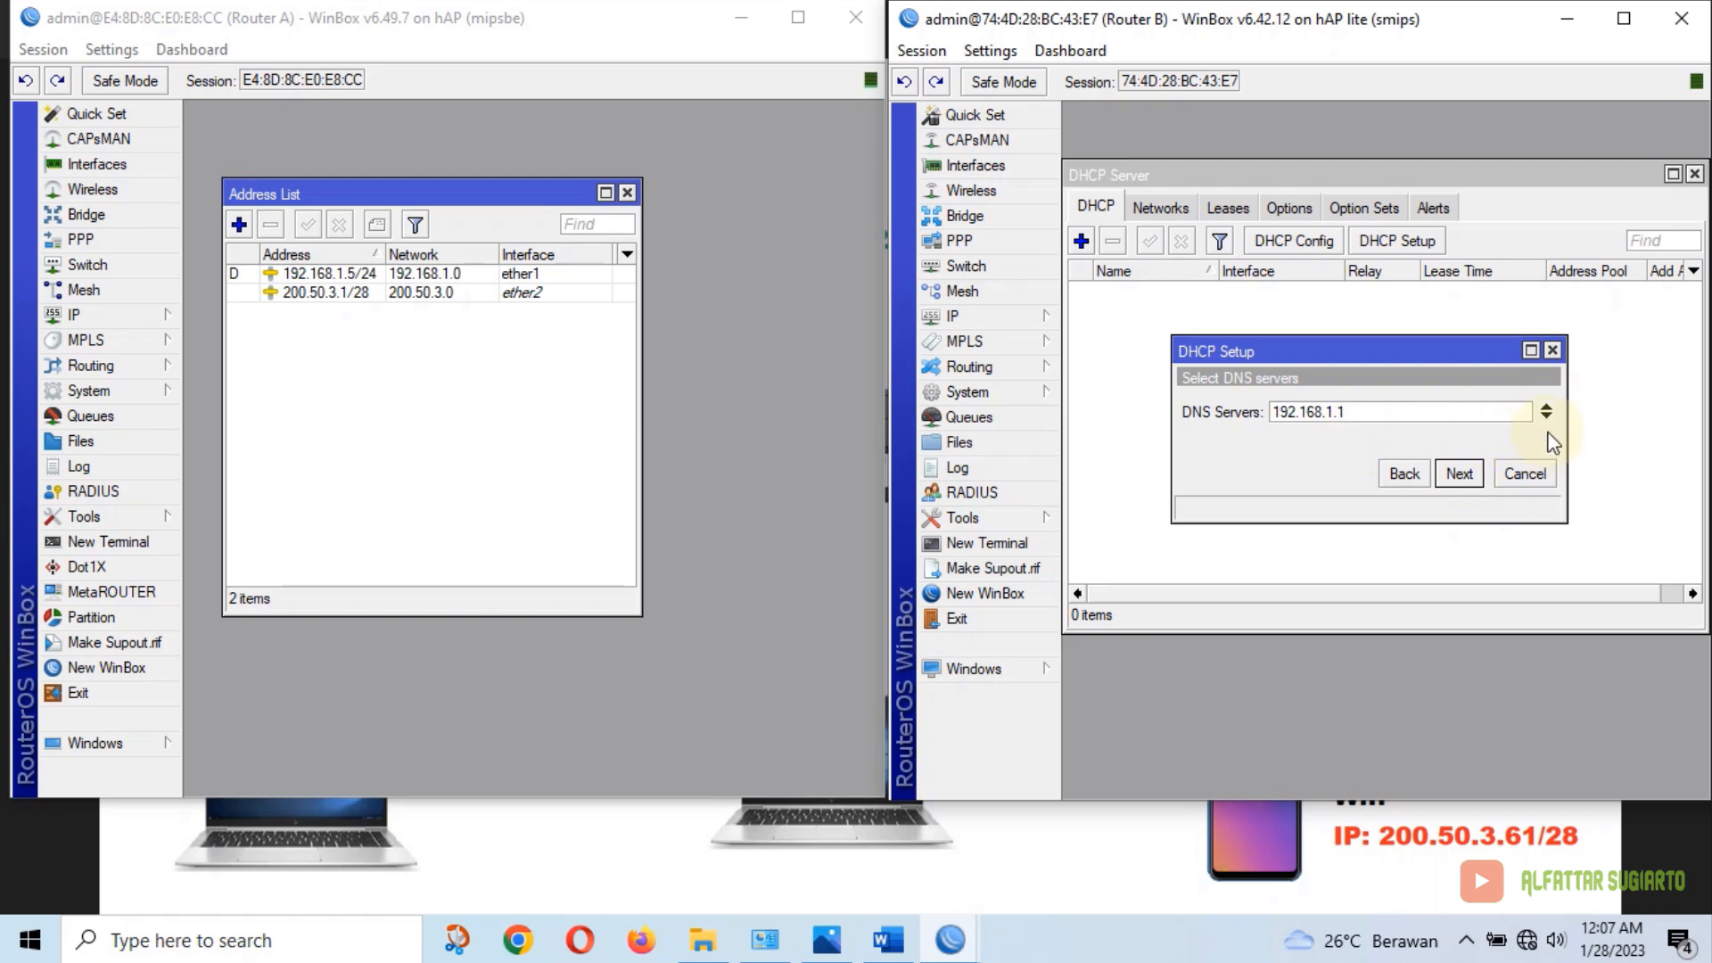
{"action": "left_click", "coordinate": [1546, 418]}
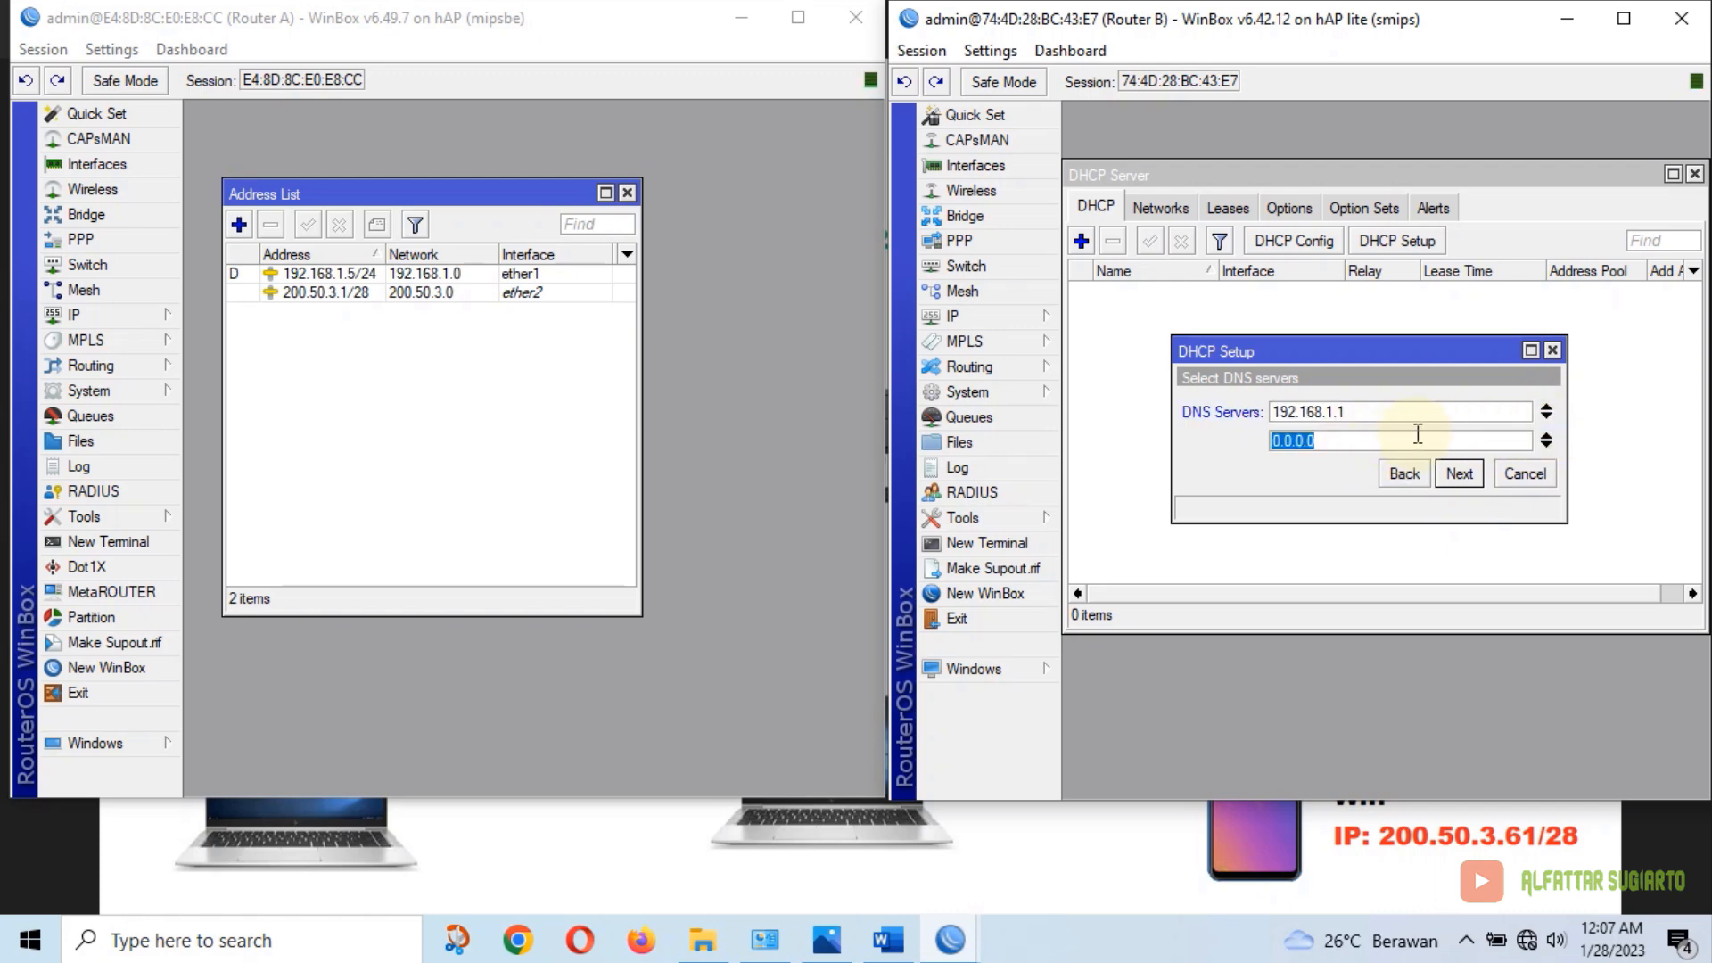
{"action": "type", "text": "8.8.8.8"}
{"action": "left_click", "coordinate": [1460, 474]}
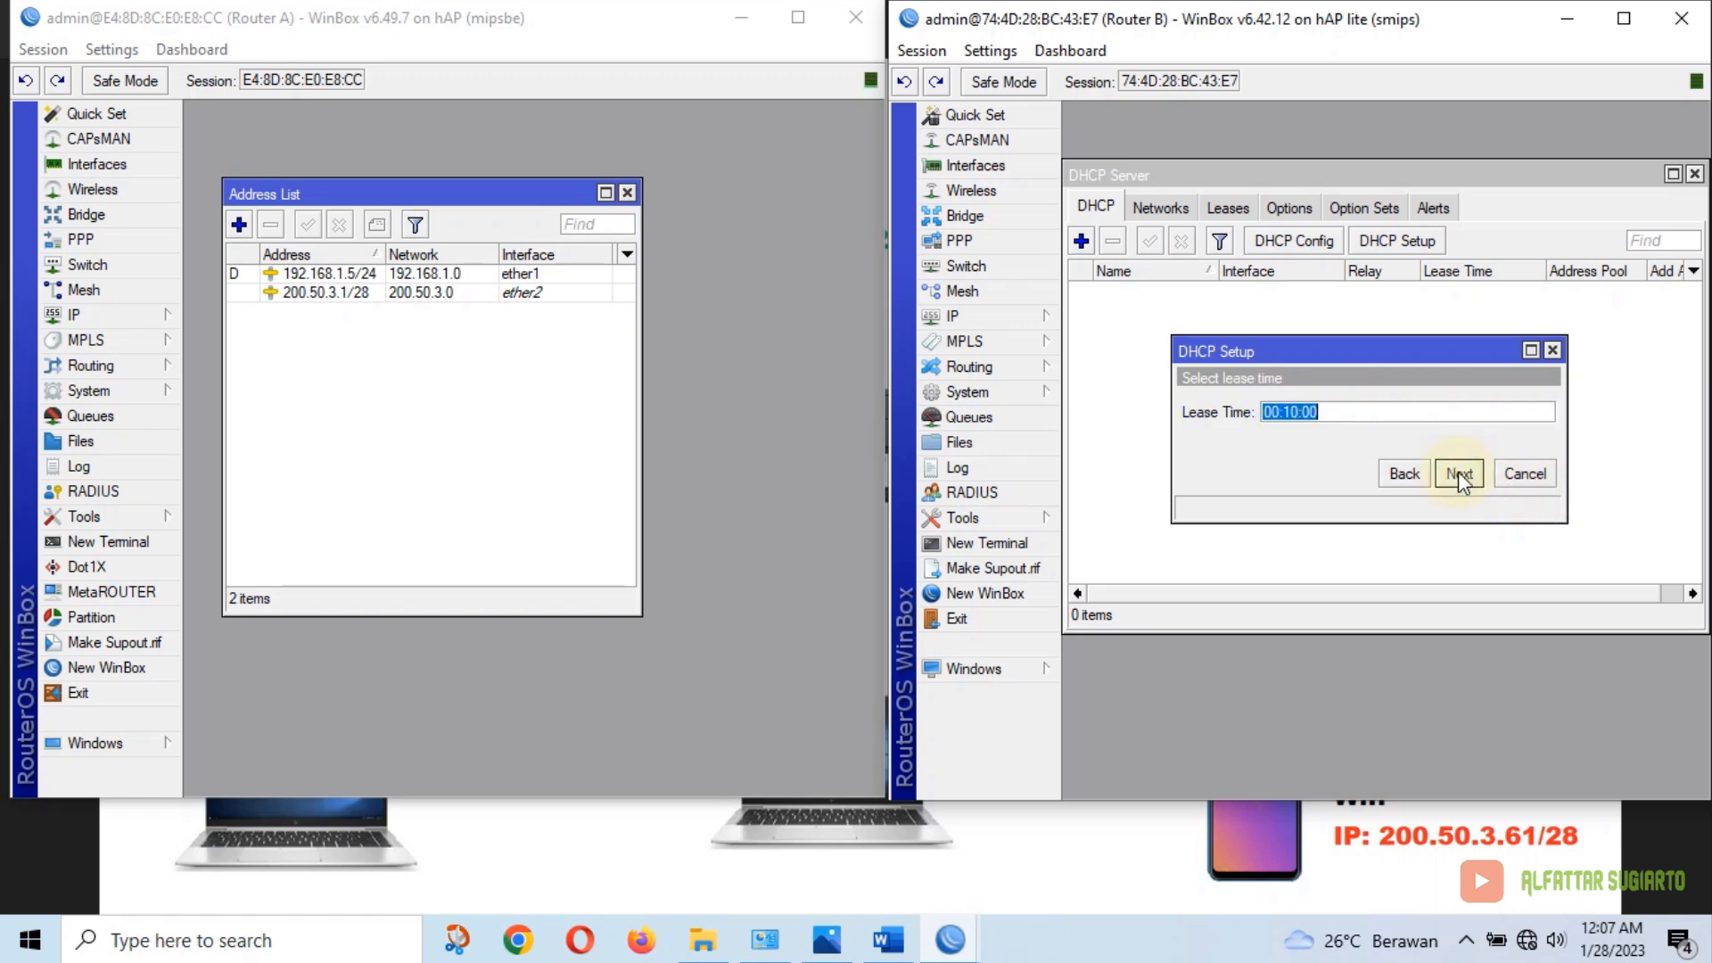
Set the lease time to 06:00:00 and finish the DHCP server setup
{"action": "left_click", "coordinate": [1276, 411]}
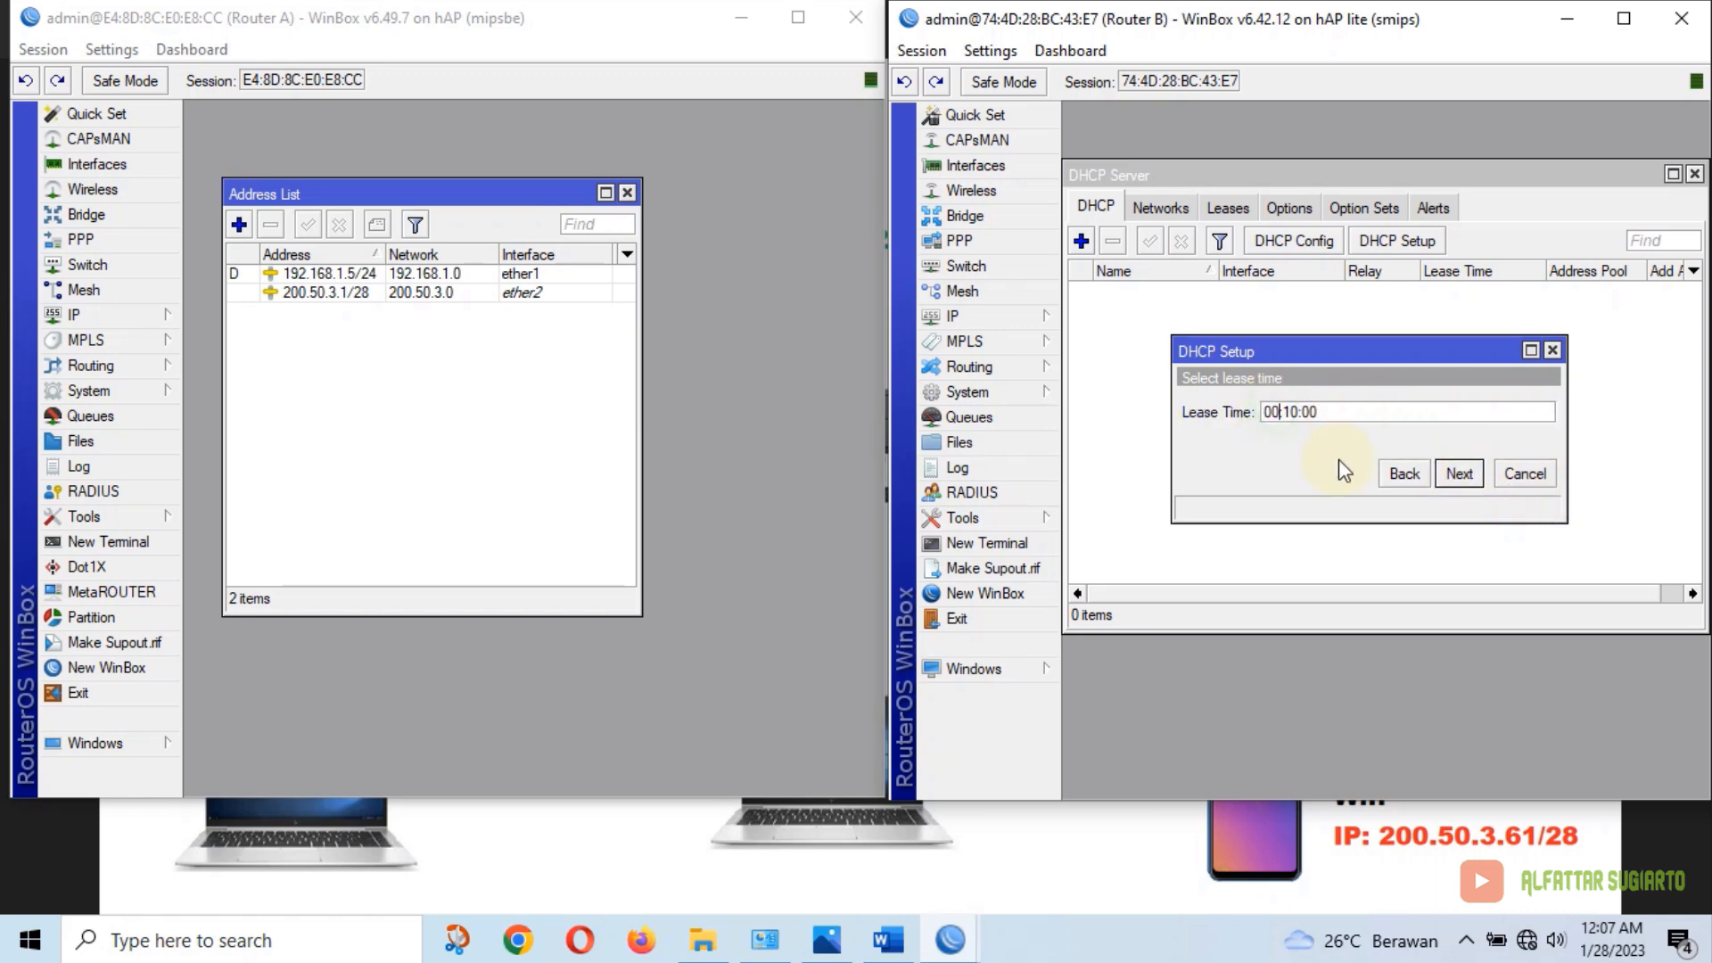
{"action": "key", "text": "BackSpace"}
{"action": "type", "text": "6"}
{"action": "key", "text": "Right"}
{"action": "key", "text": "Right"}
{"action": "key", "text": "BackSpace"}
{"action": "double_click", "coordinate": [1297, 415]}
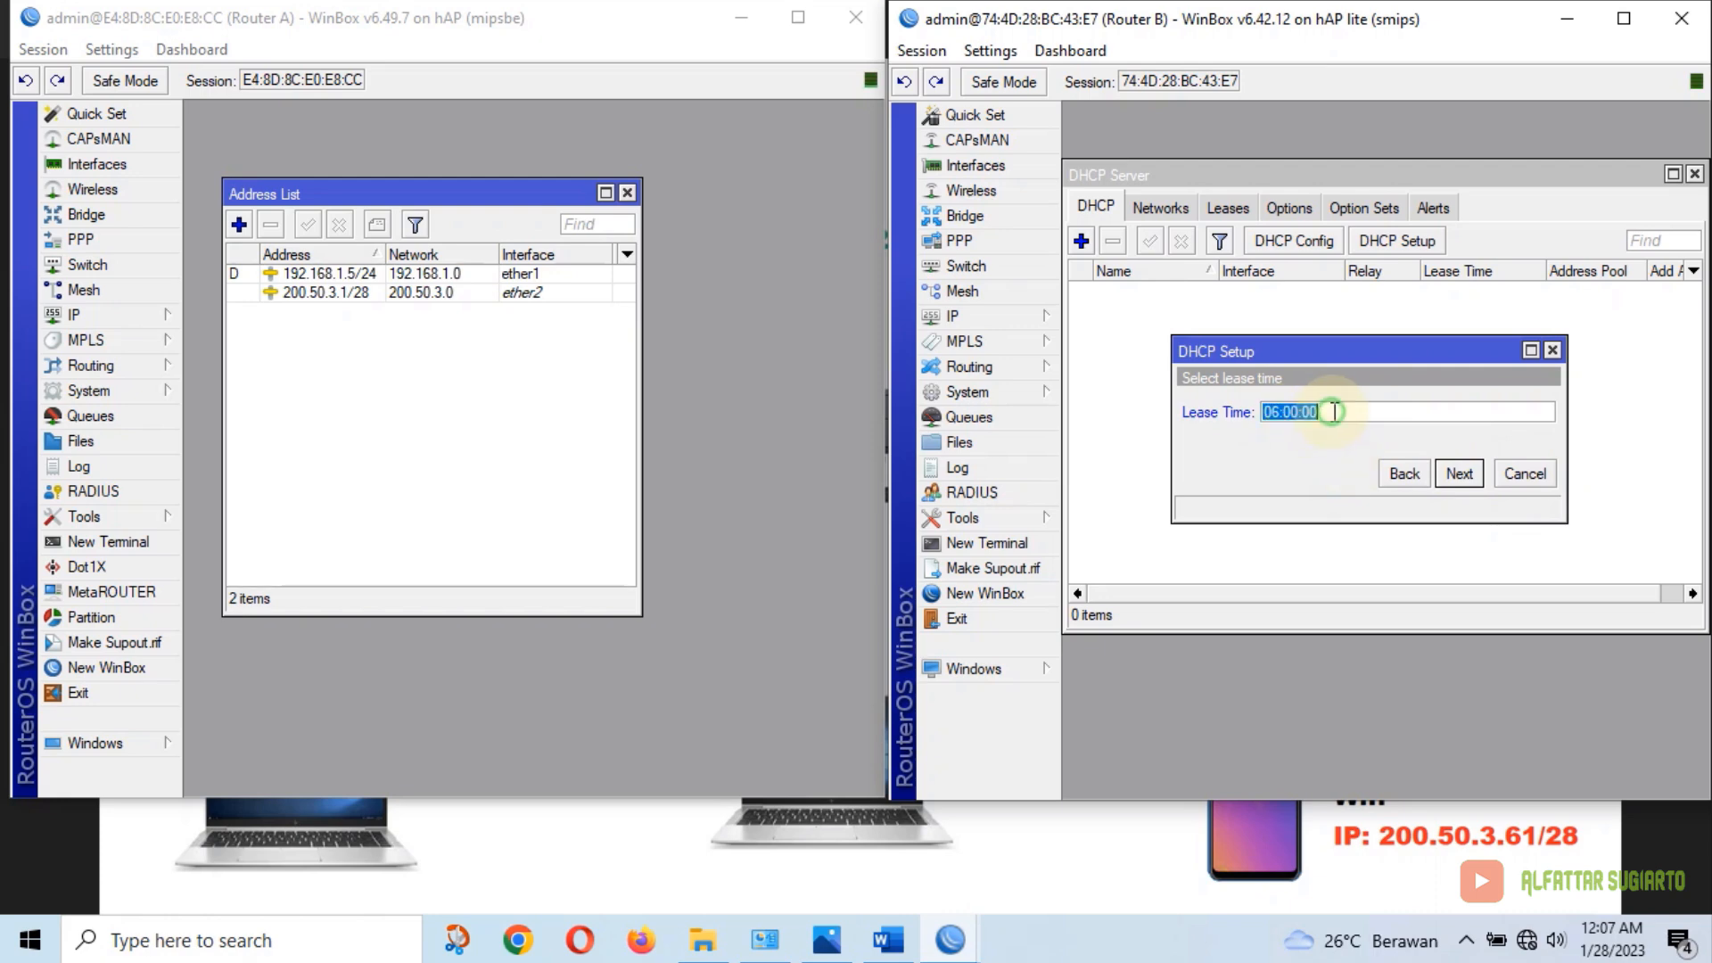
{"action": "left_click", "coordinate": [1458, 474]}
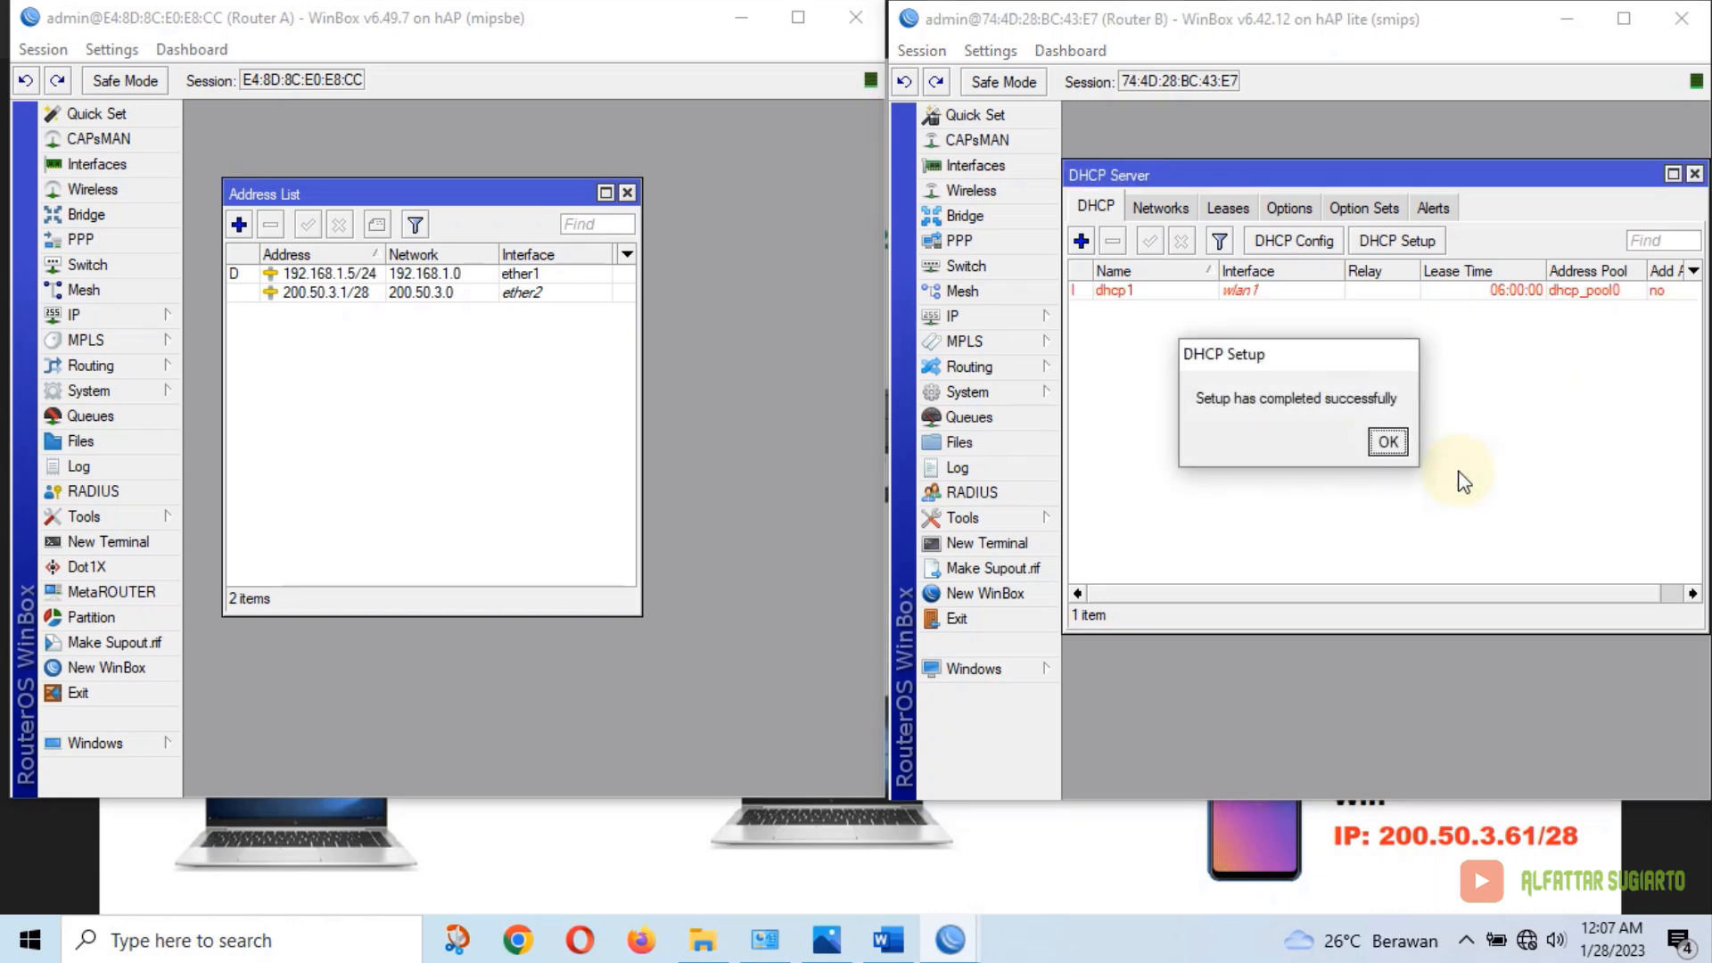
{"action": "left_click", "coordinate": [1388, 441]}
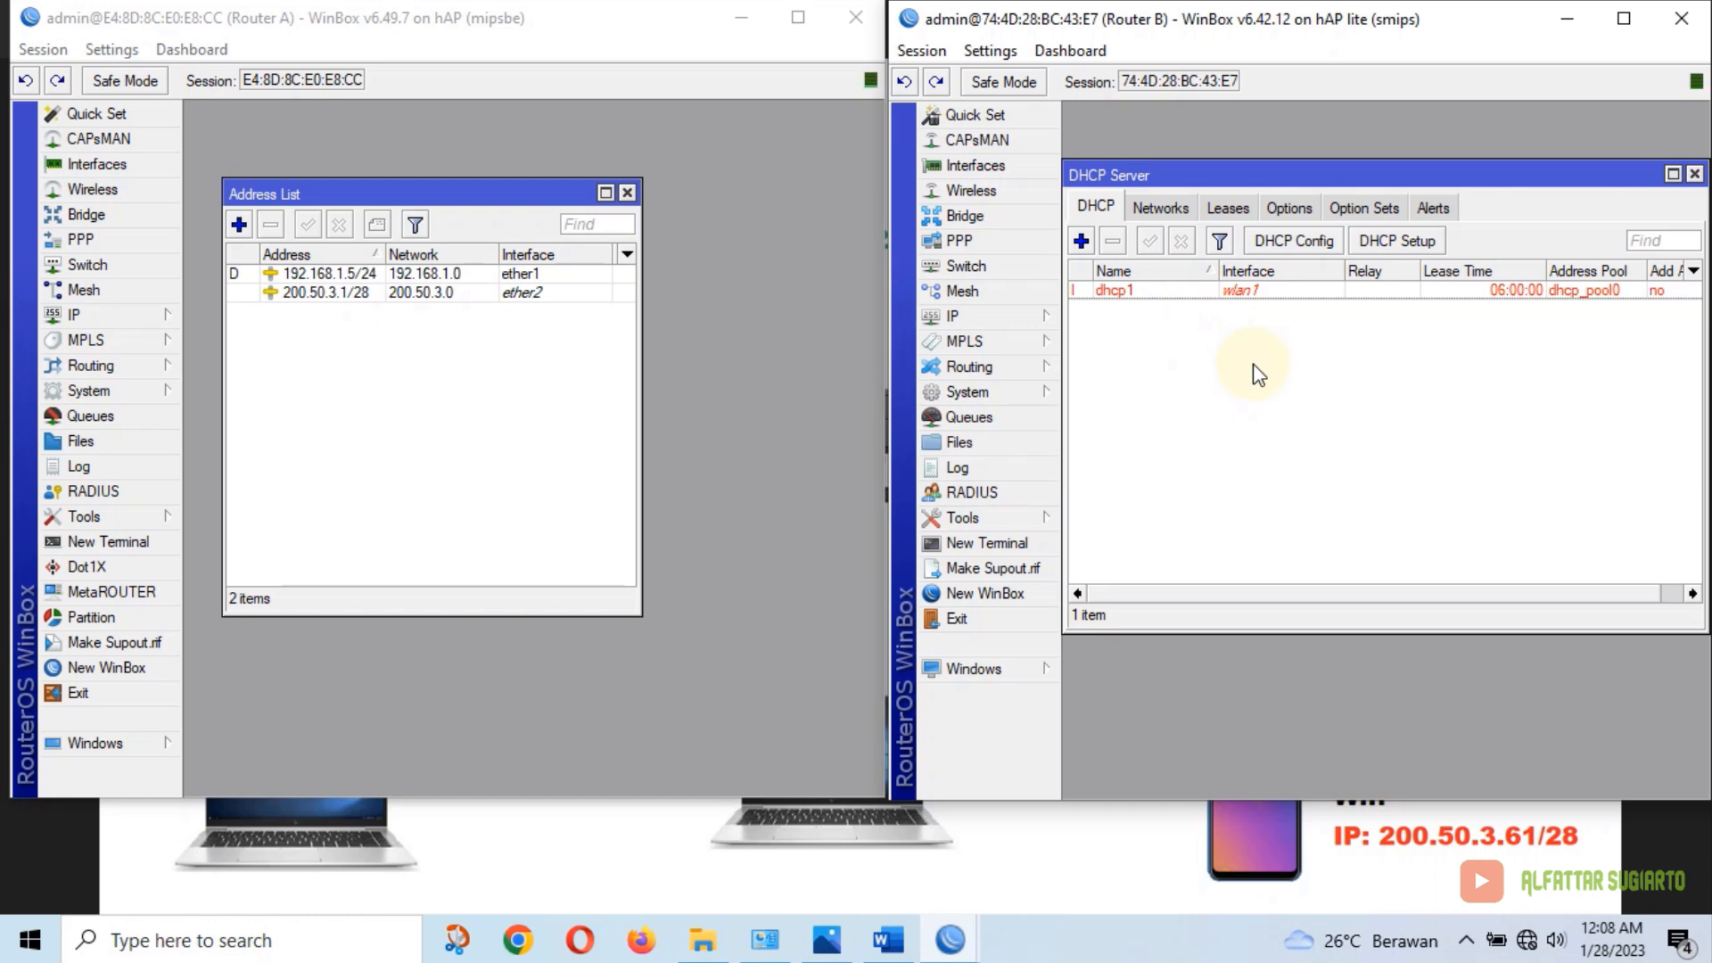
Set Router B's wlan1 to ap bridge mode, band 2GHz-B/G/N, channel width 20/40MHz Ce
{"action": "left_click", "coordinate": [1694, 174]}
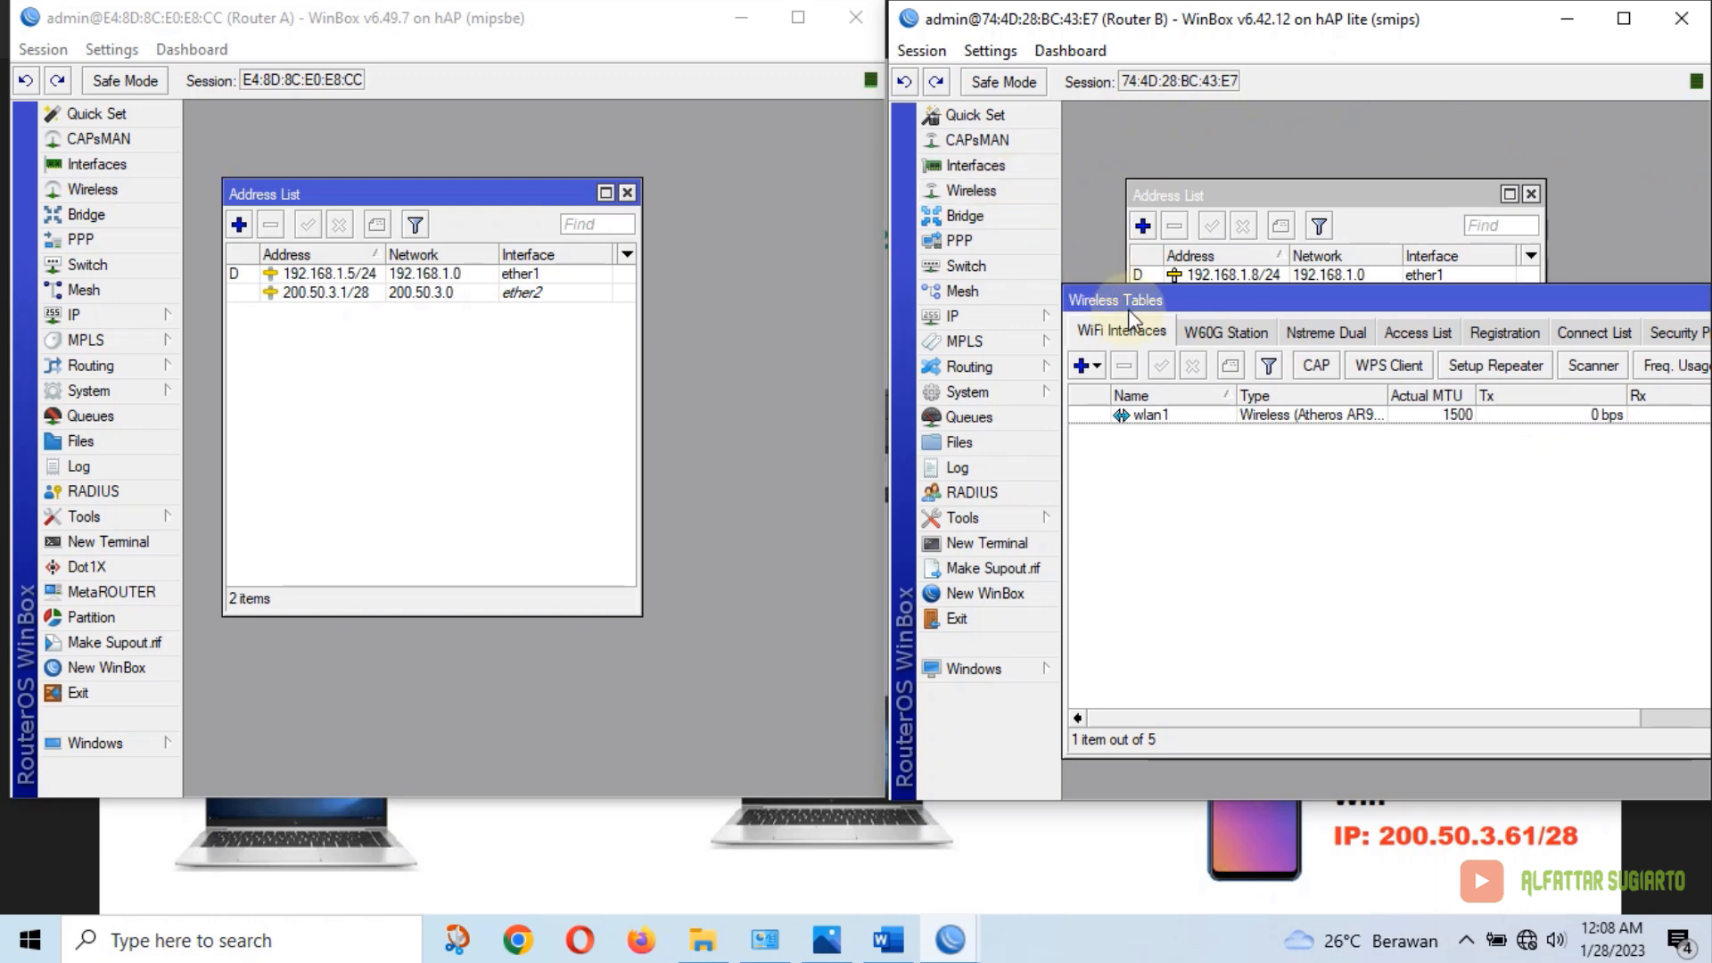
{"action": "double_click", "coordinate": [1158, 416]}
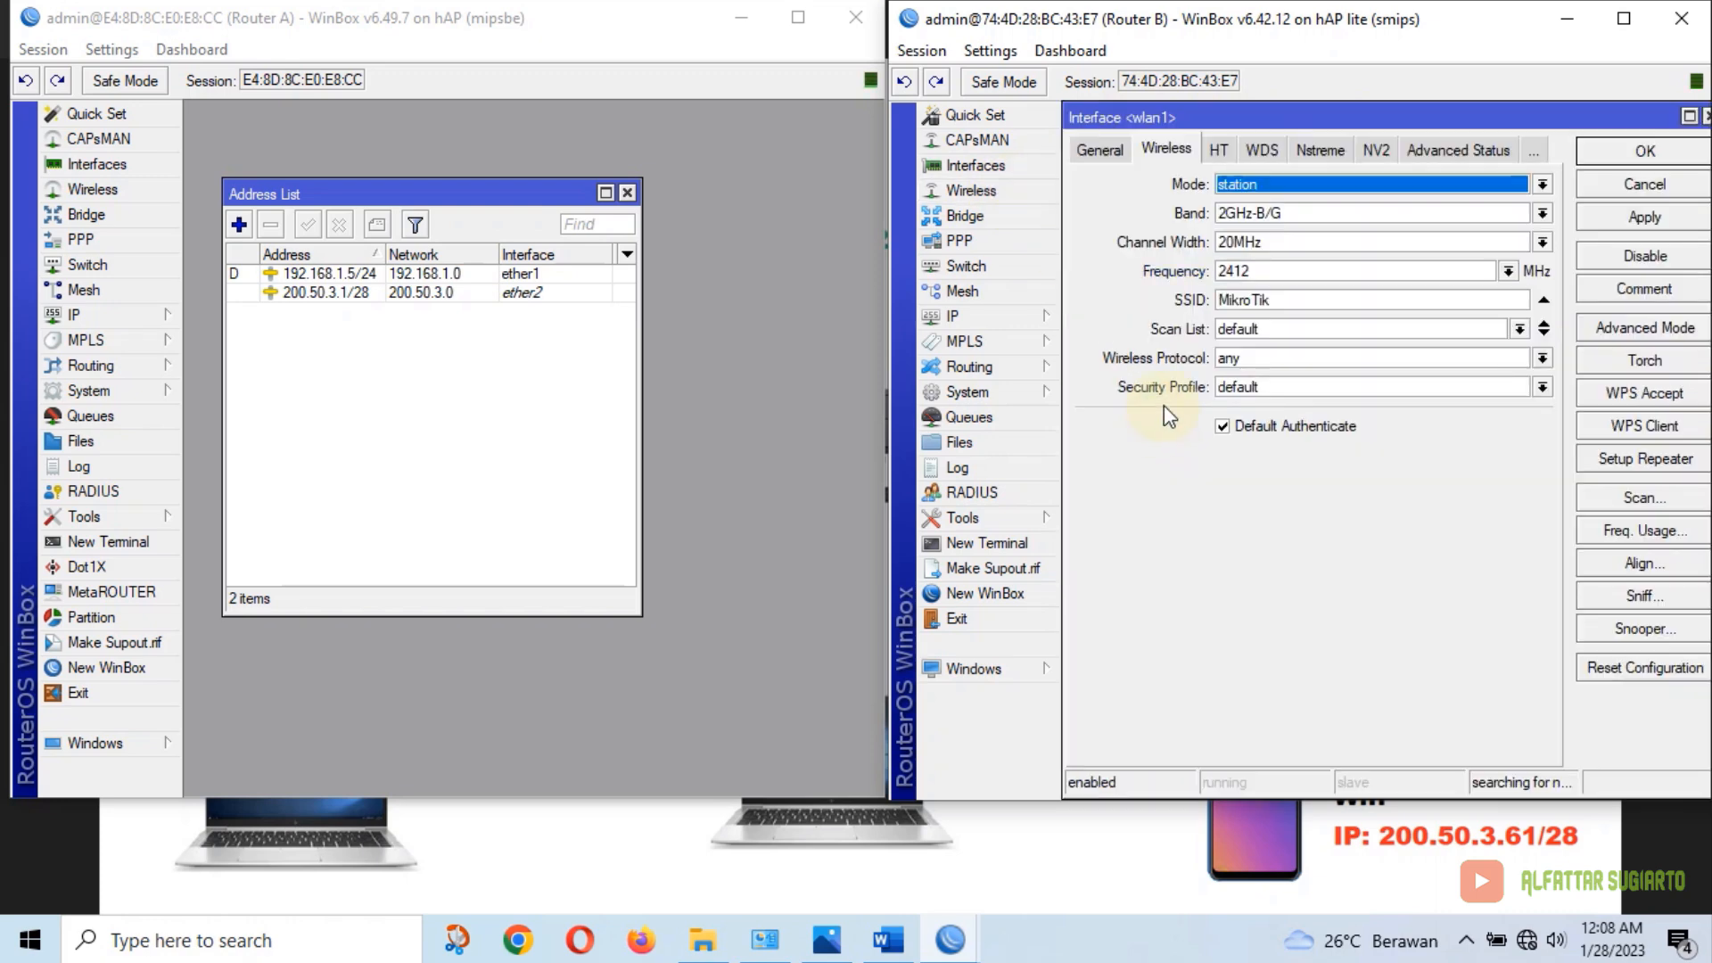
{"action": "left_click", "coordinate": [1268, 182]}
{"action": "left_click", "coordinate": [1261, 217]}
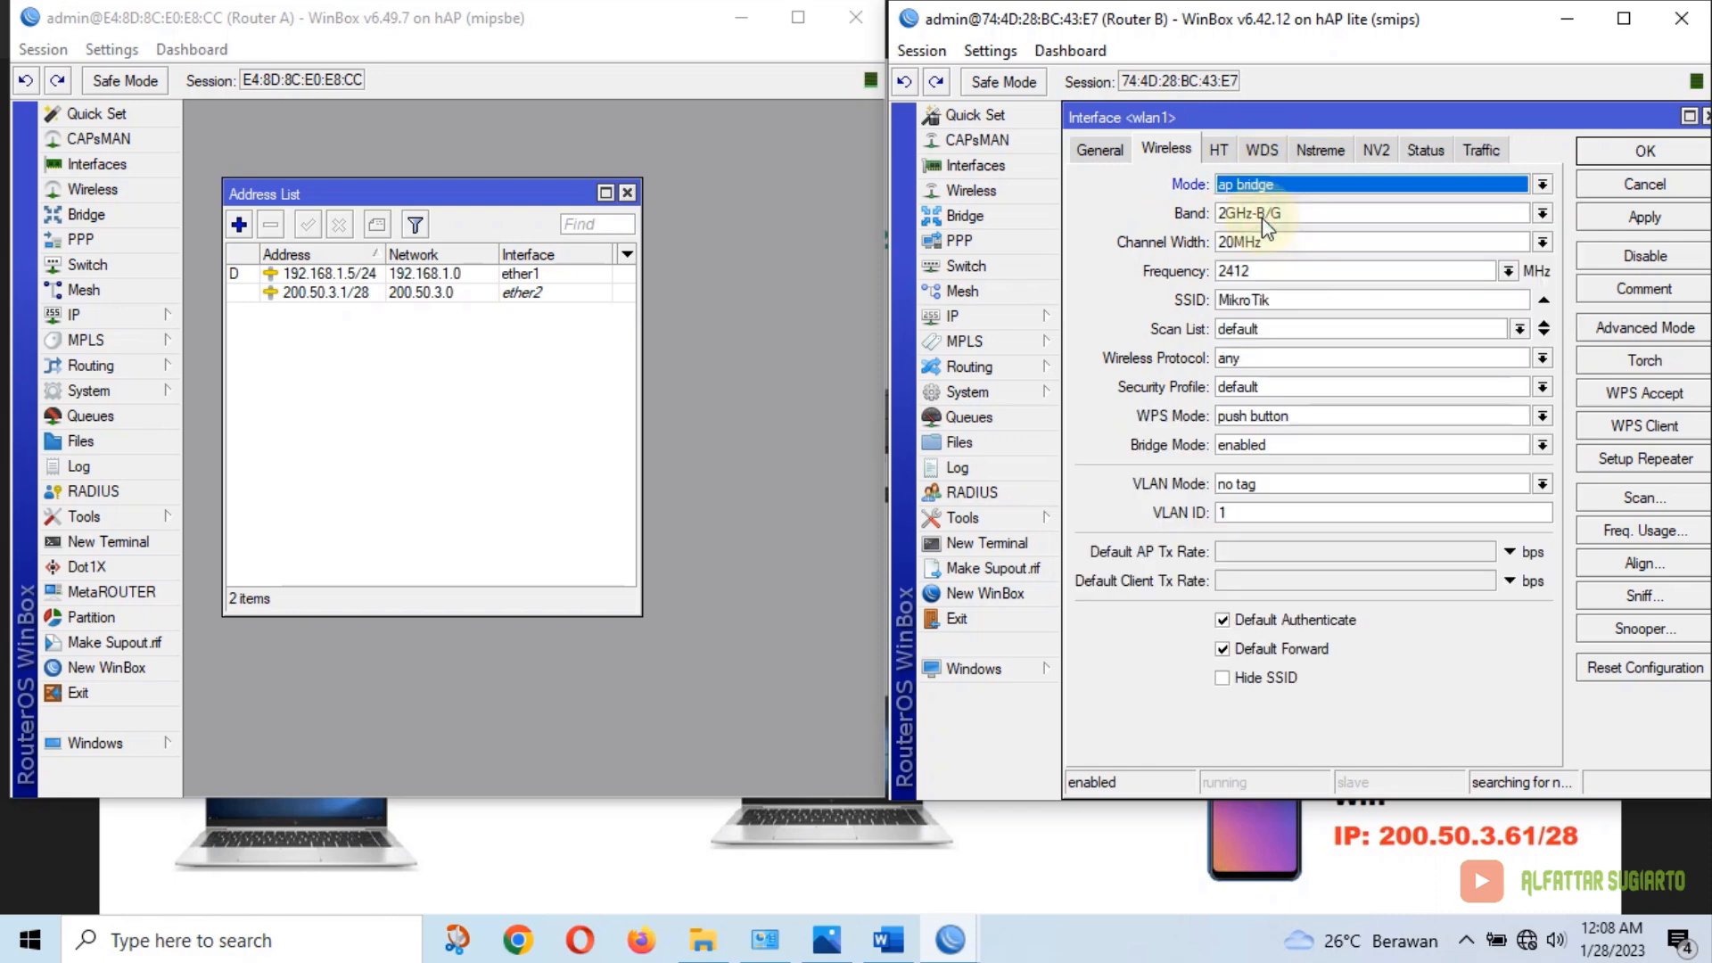
{"action": "left_click", "coordinate": [1325, 212]}
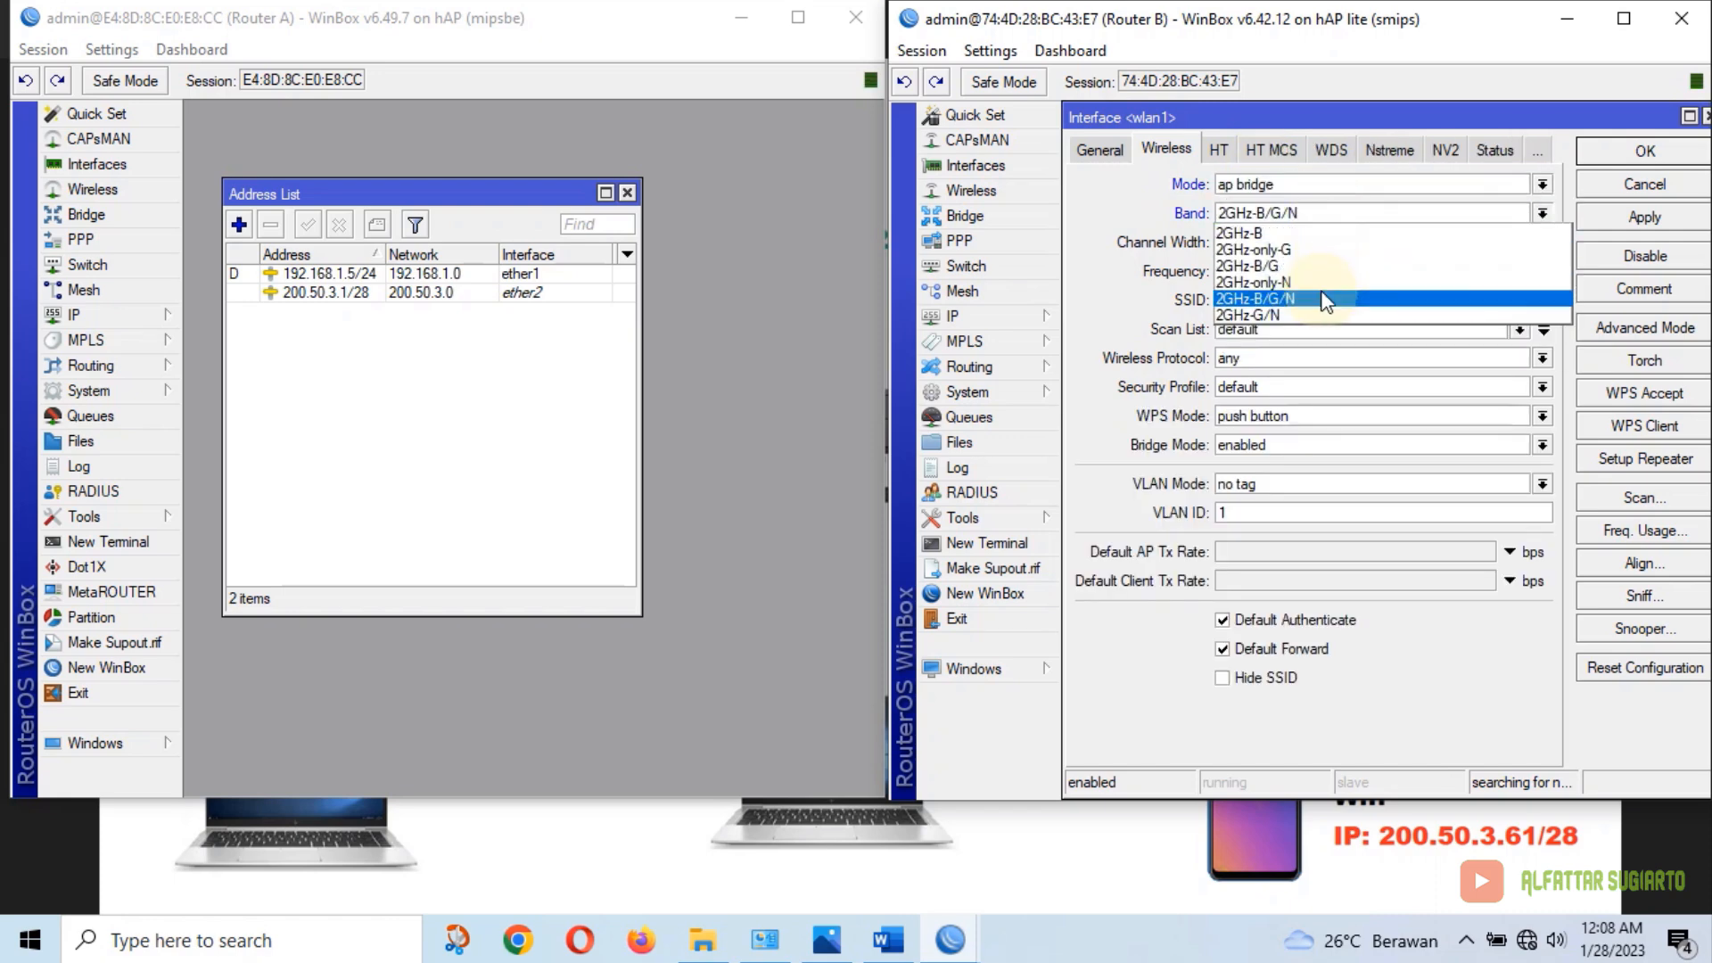
{"action": "left_click", "coordinate": [1323, 291]}
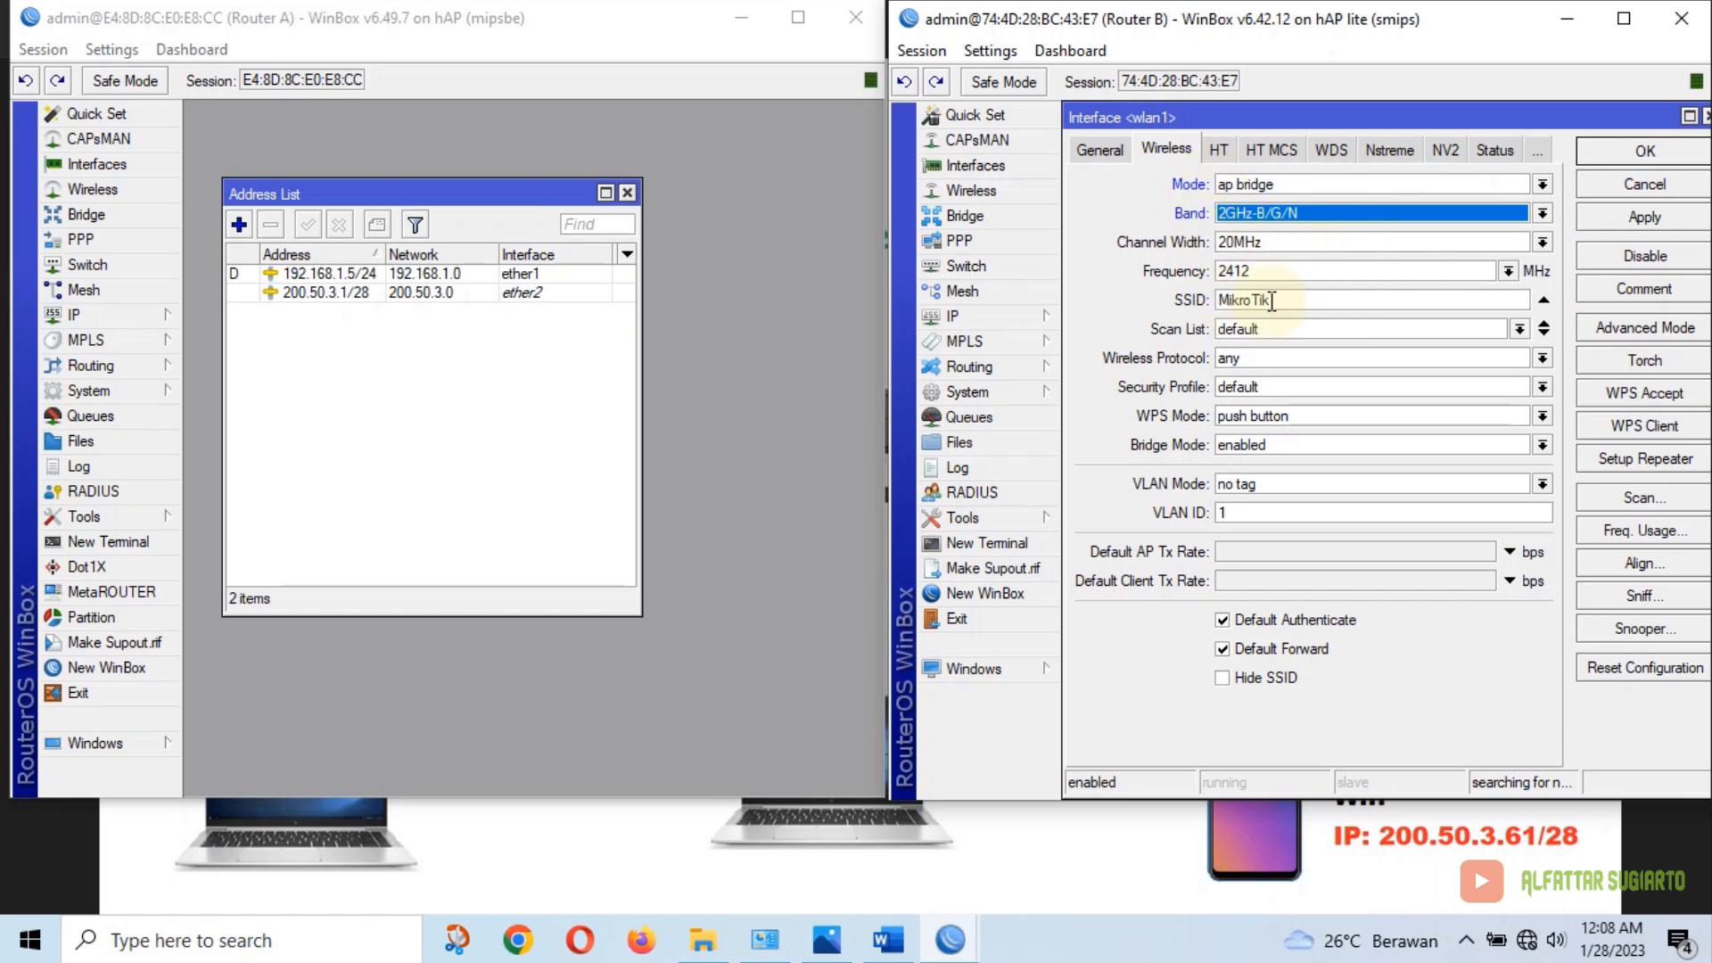
{"action": "left_click", "coordinate": [1283, 247]}
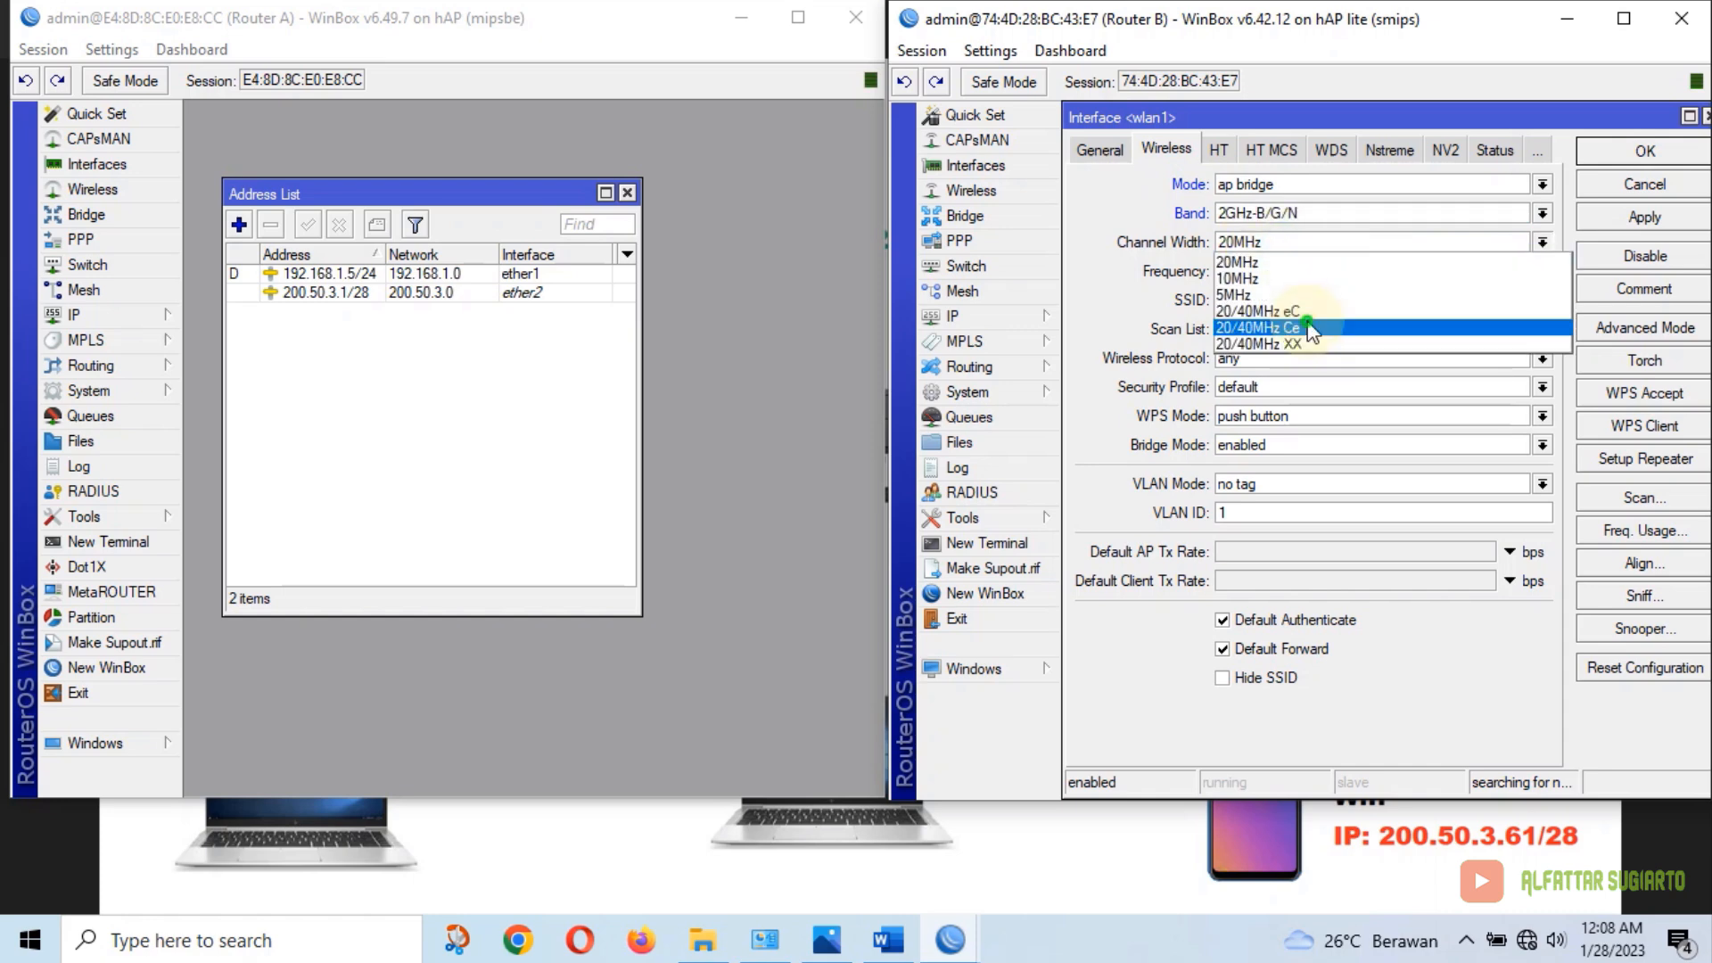
{"action": "left_click", "coordinate": [1284, 323]}
Change the SSID from MikroTik to the student's name plus _UKK, then close the wireless list
{"action": "left_click_drag", "start_coordinate": [1302, 300], "coordinate": [1218, 301]}
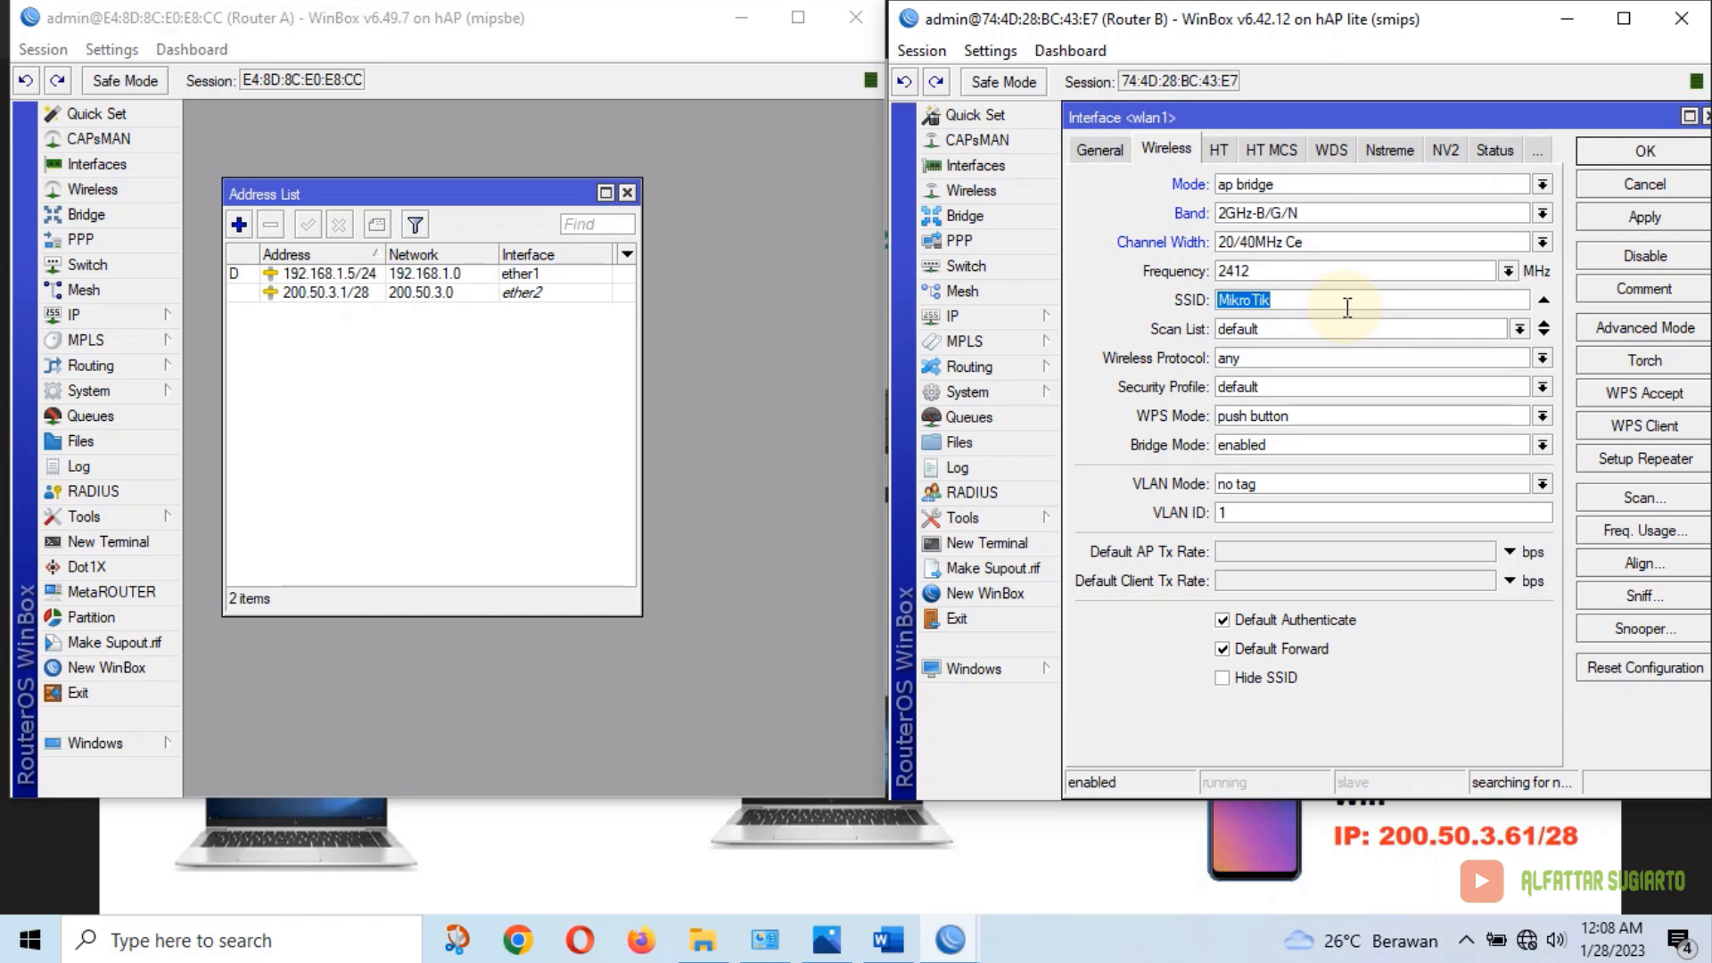
{"action": "type", "text": "Alfattar_UKK"}
{"action": "left_click", "coordinate": [1635, 151]}
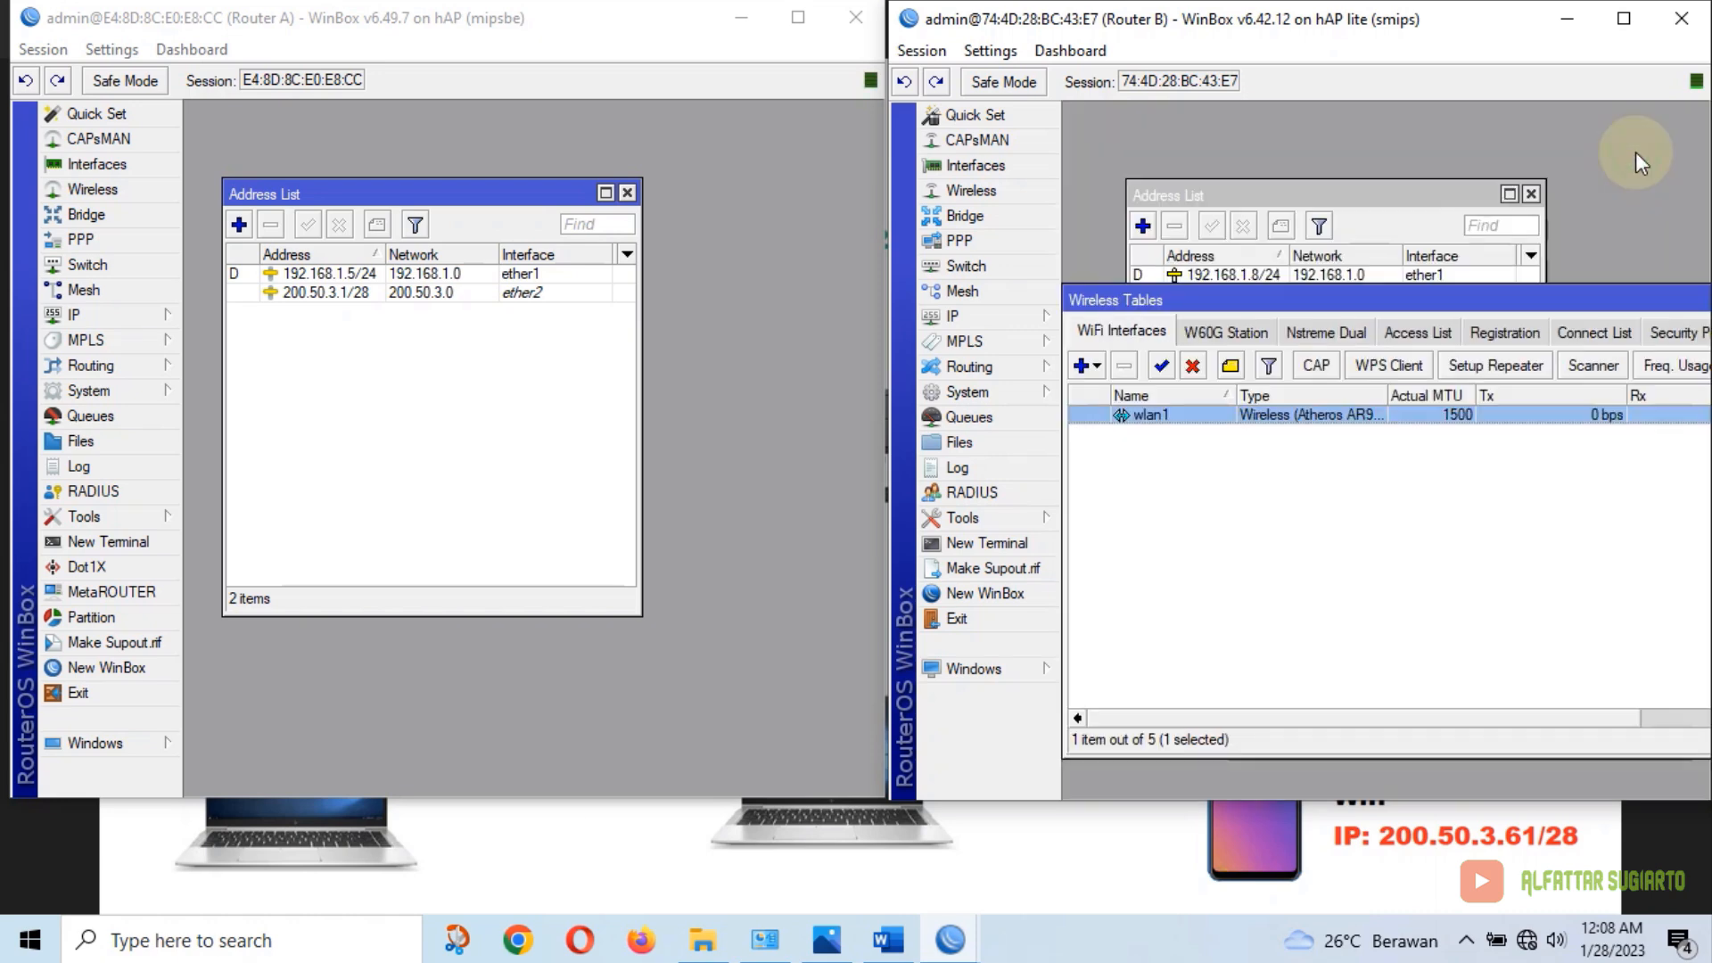
{"action": "left_click_drag", "start_coordinate": [1580, 298], "coordinate": [1150, 319]}
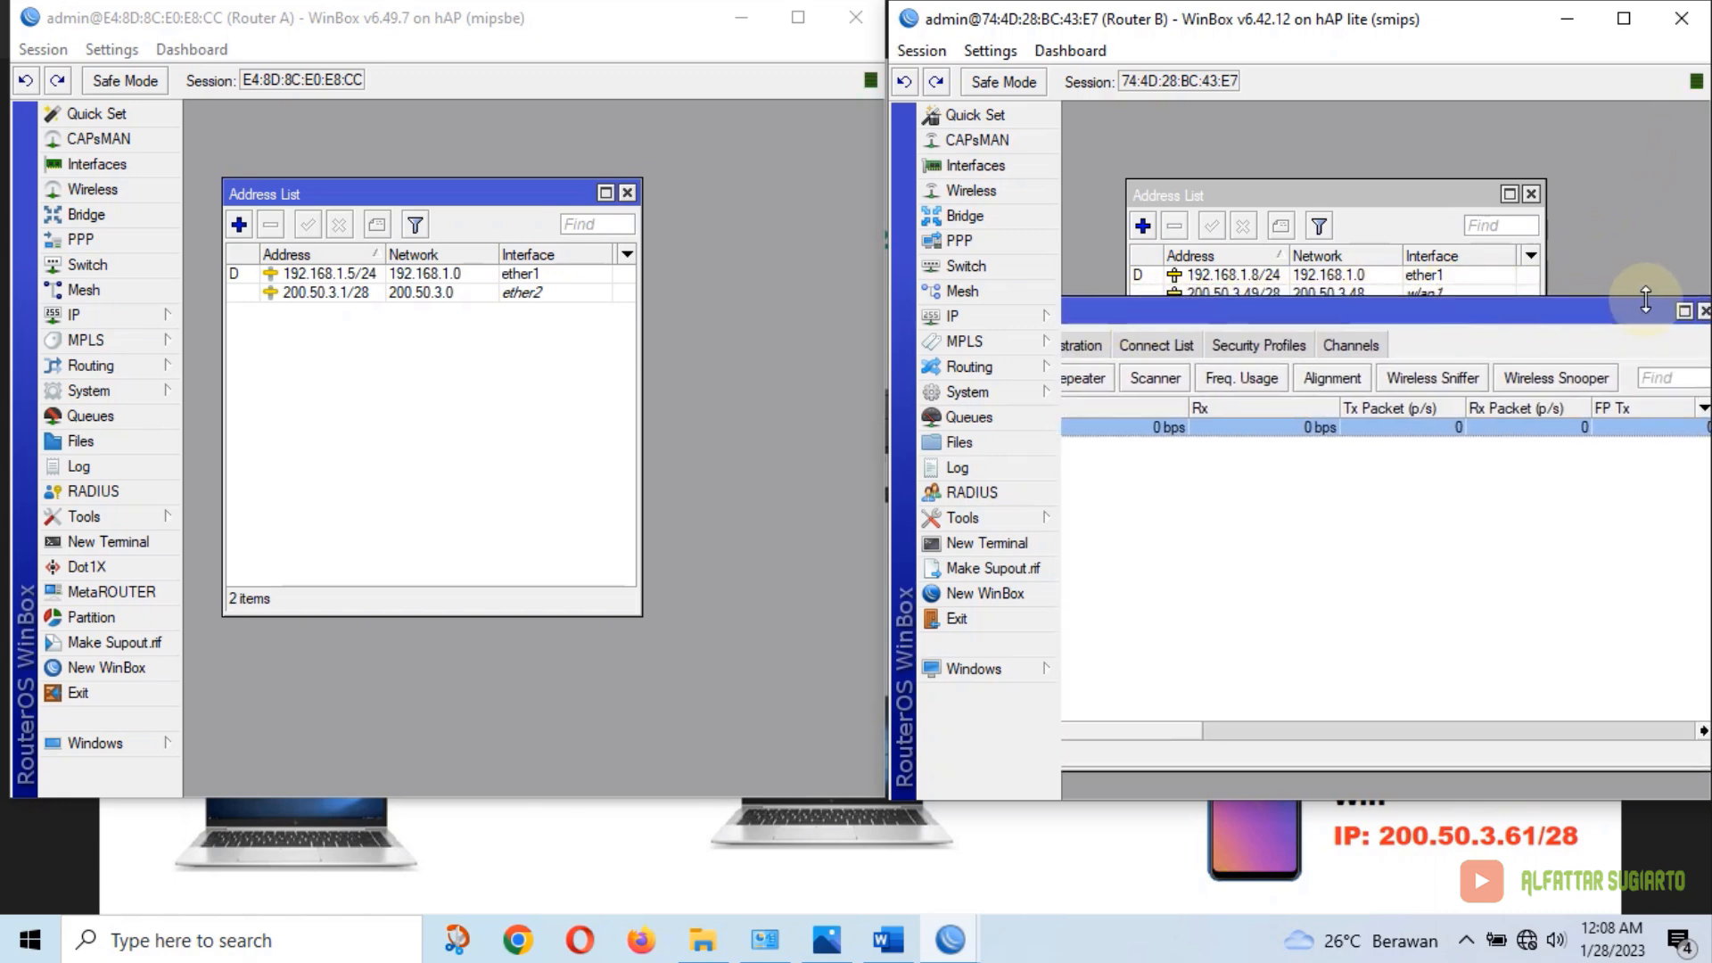
{"action": "left_click", "coordinate": [1701, 313]}
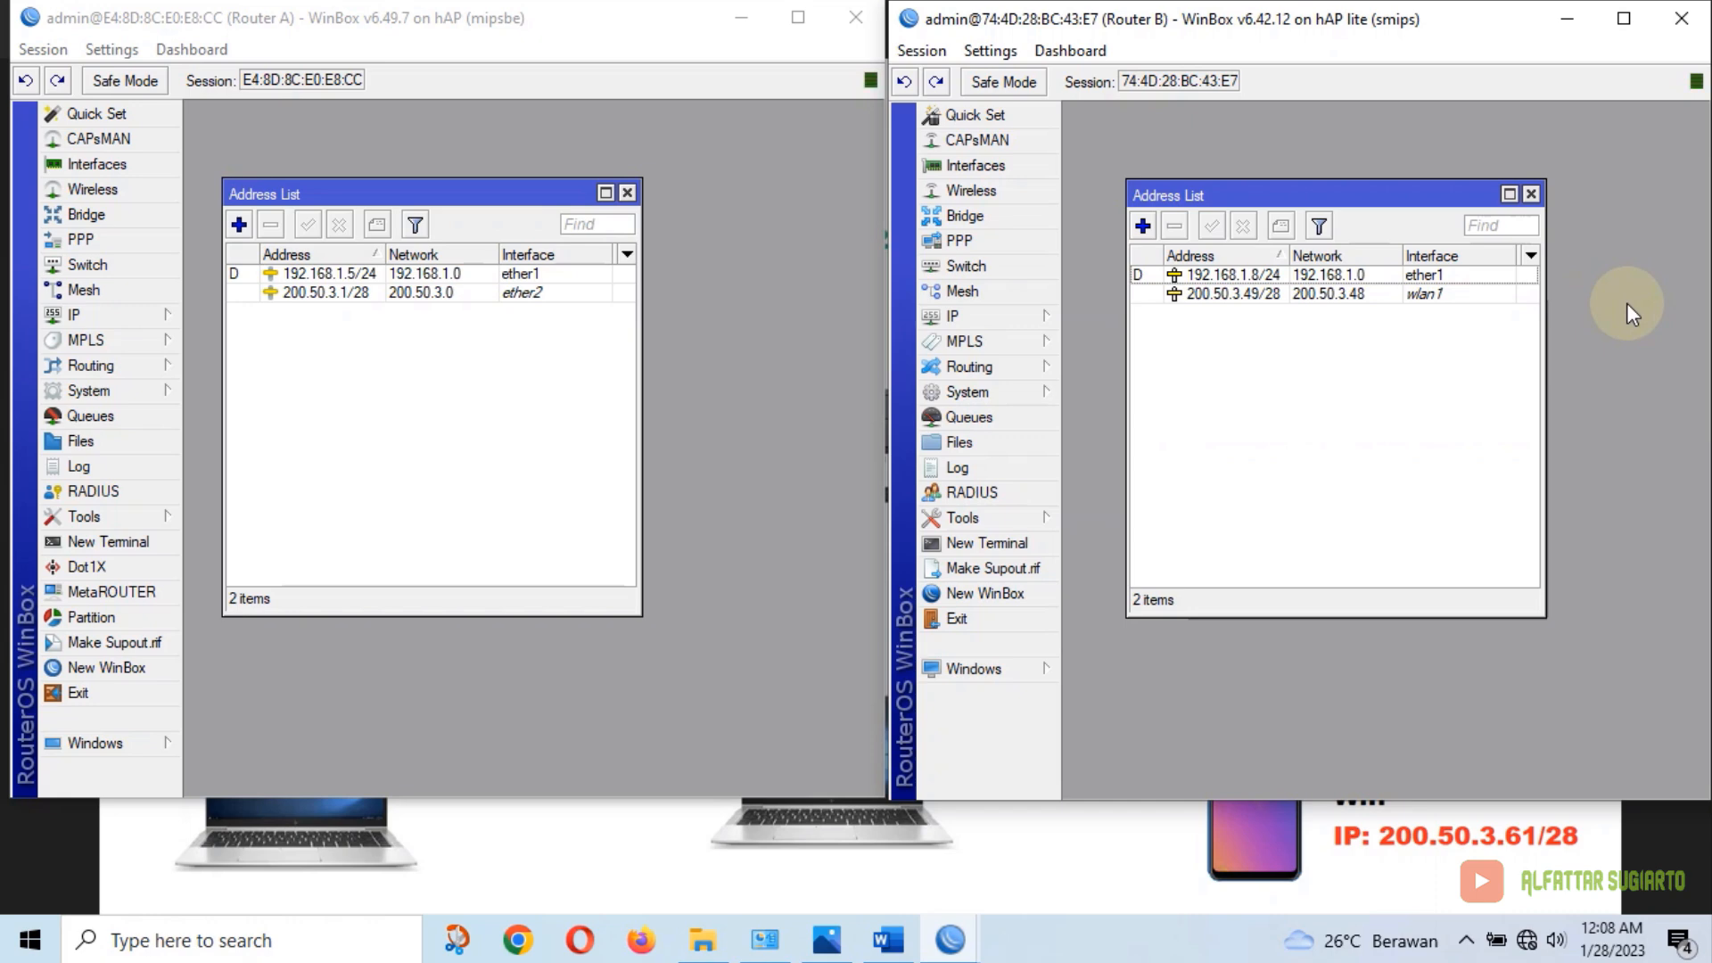
Highlight the wireless LAN requirements yellow, select item 6's Dynamic Routing lines, and minimize Word
{"action": "left_click", "coordinate": [888, 939]}
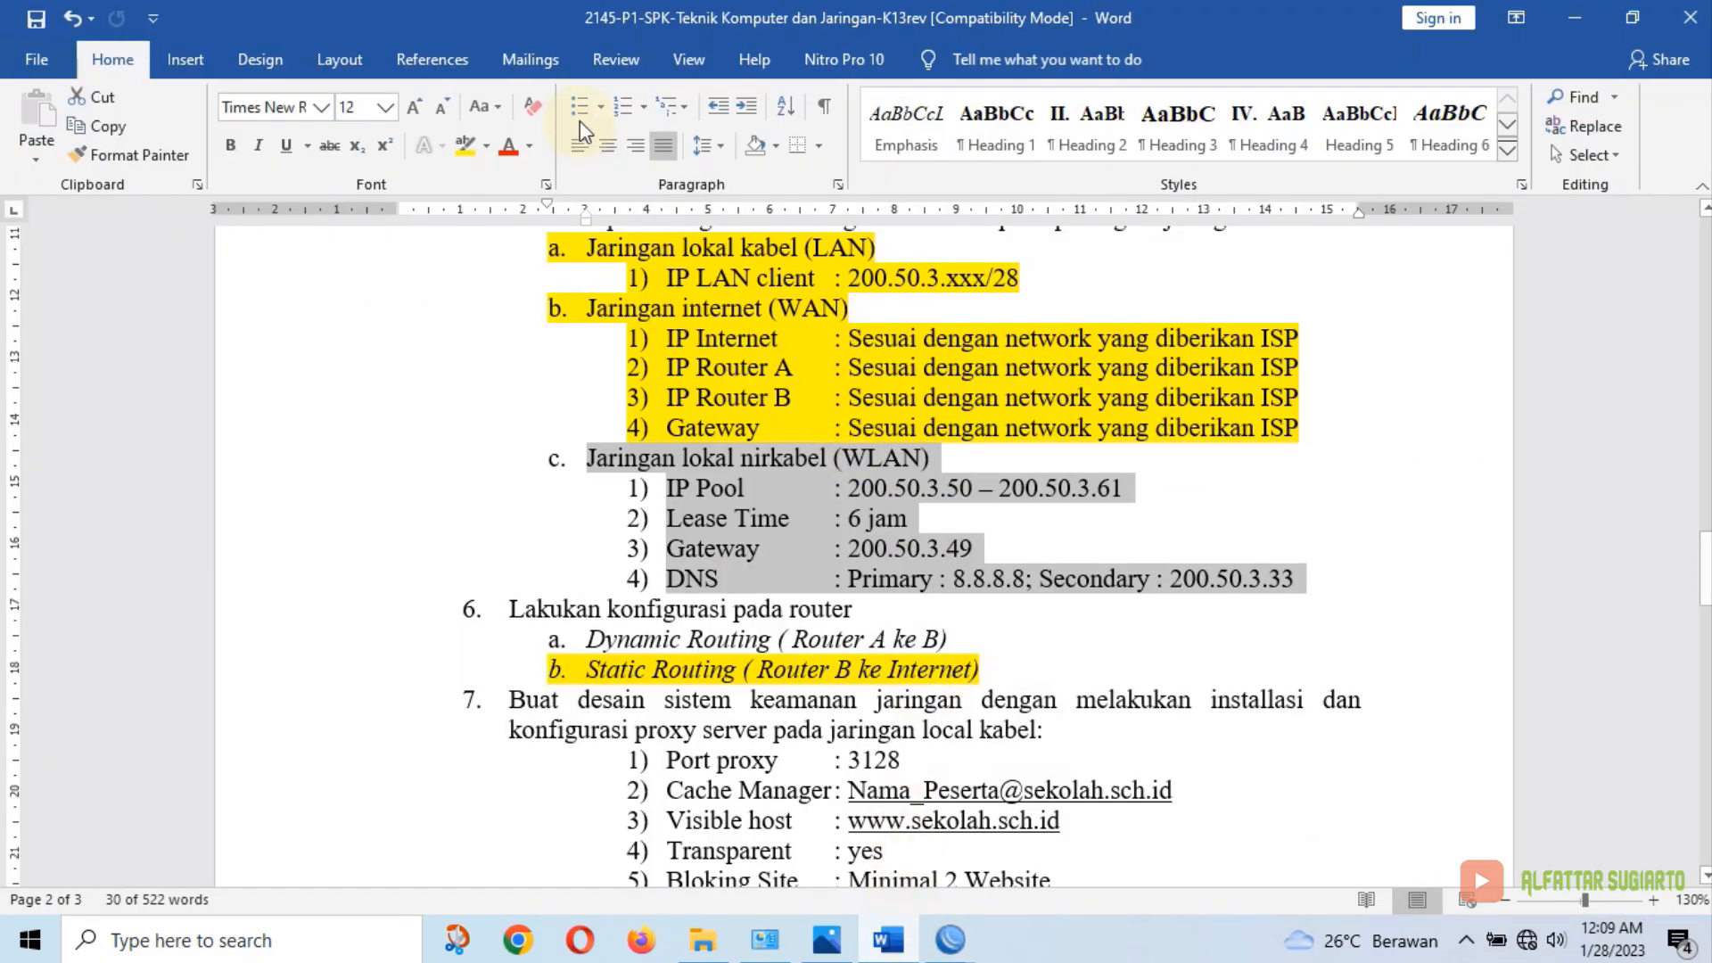
{"action": "left_click", "coordinate": [465, 145]}
{"action": "left_click", "coordinate": [1066, 639]}
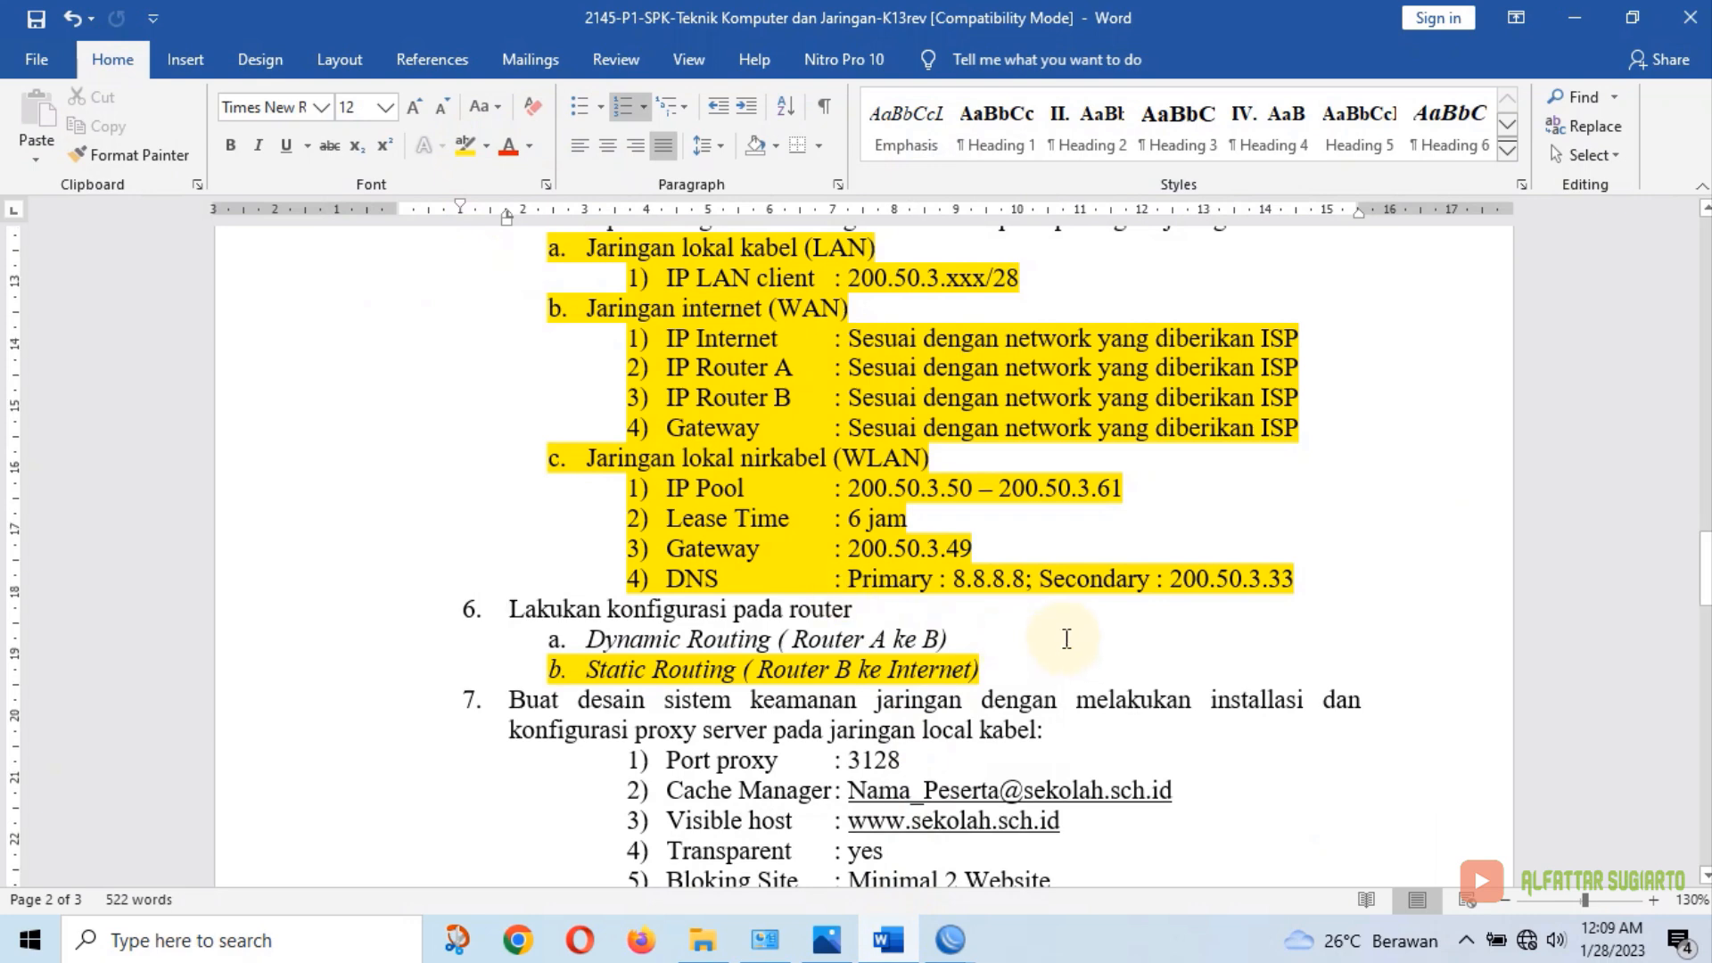
{"action": "scroll", "coordinate": [1066, 639], "scroll_direction": "down", "scroll_amount": 1}
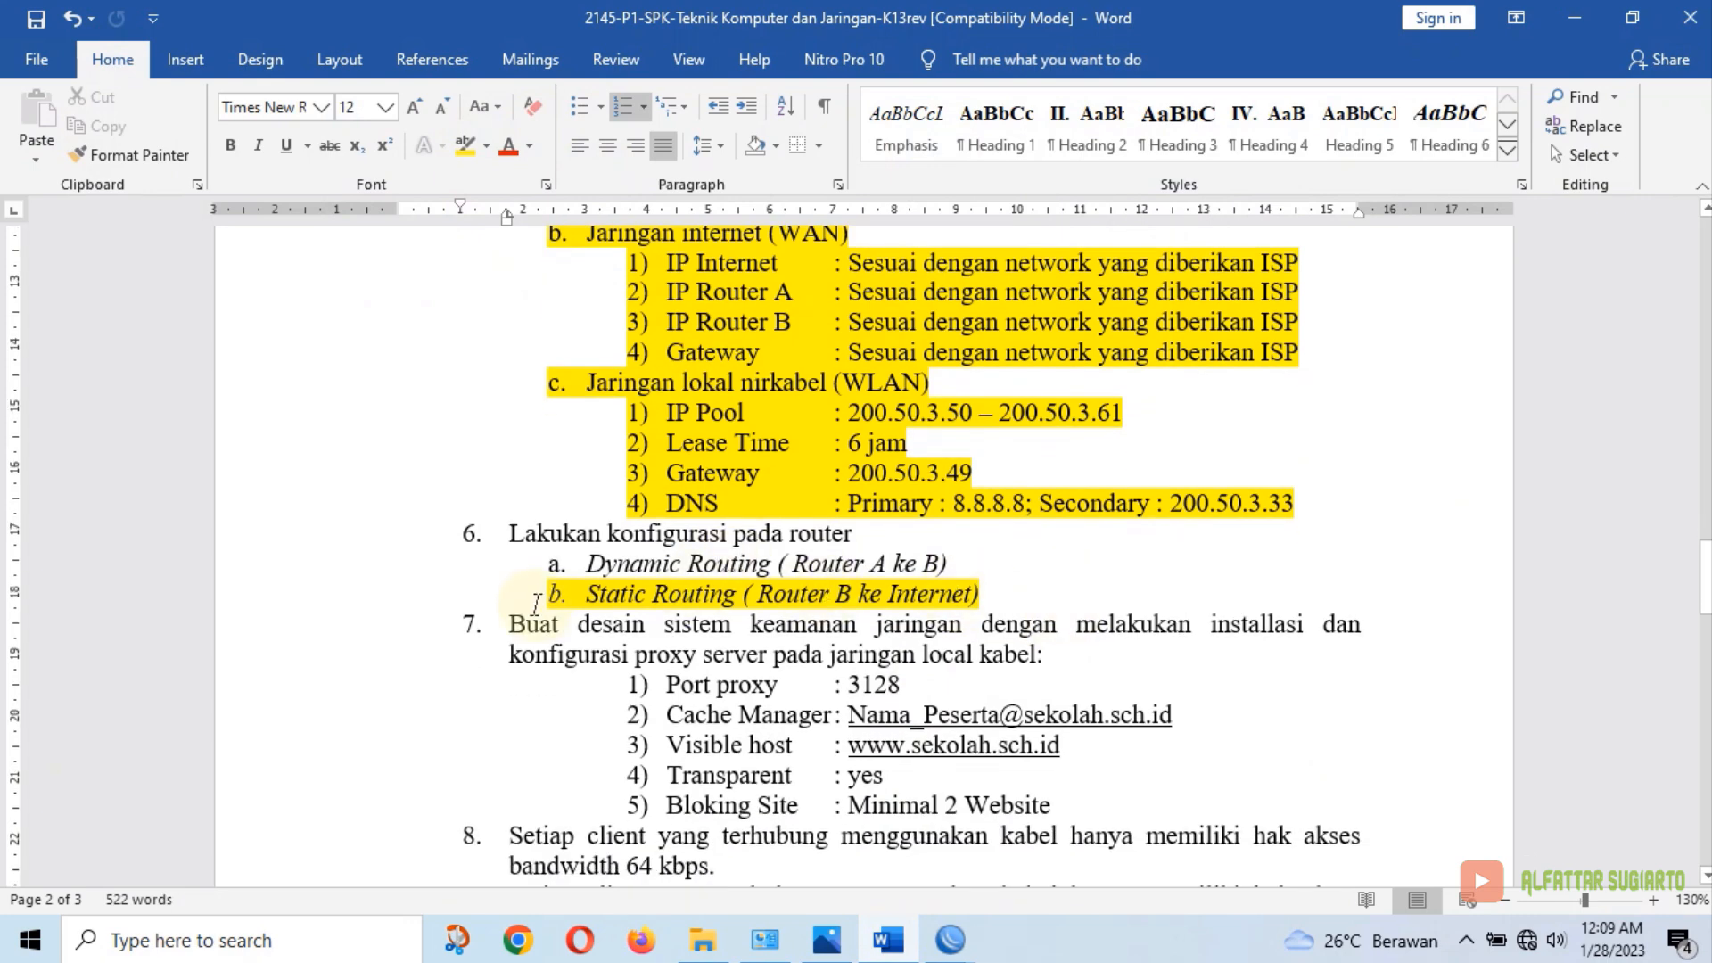
{"action": "left_click", "coordinate": [512, 534]}
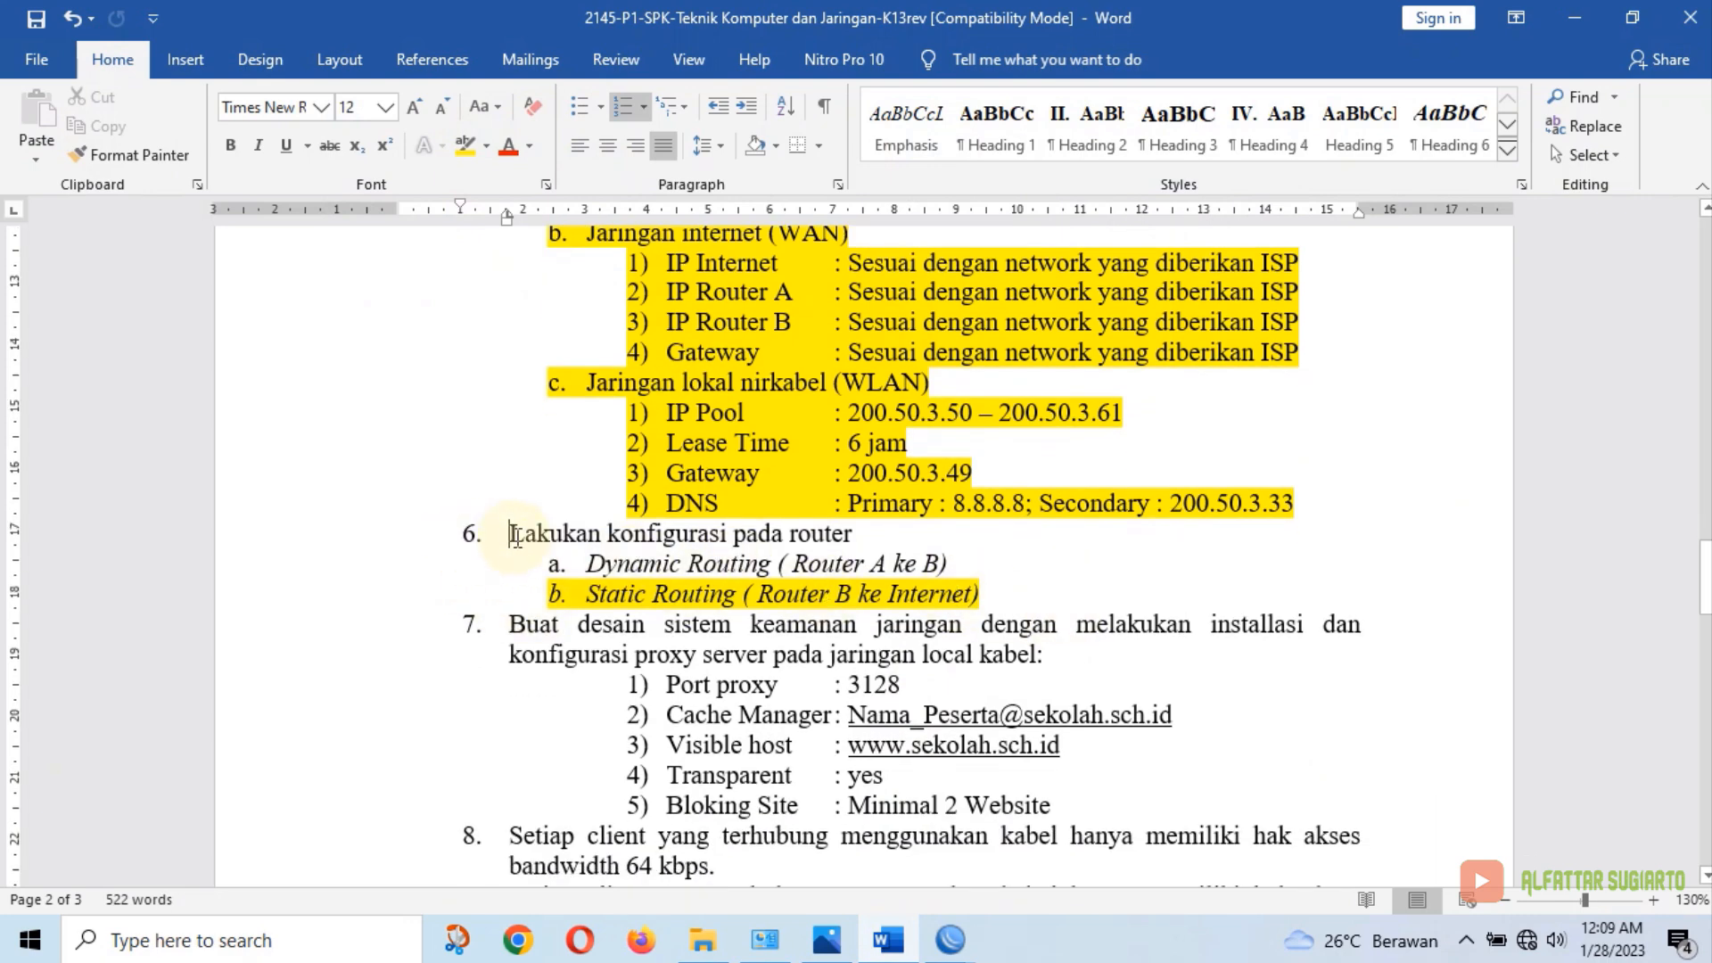
{"action": "left_click_drag", "start_coordinate": [514, 535], "coordinate": [981, 560]}
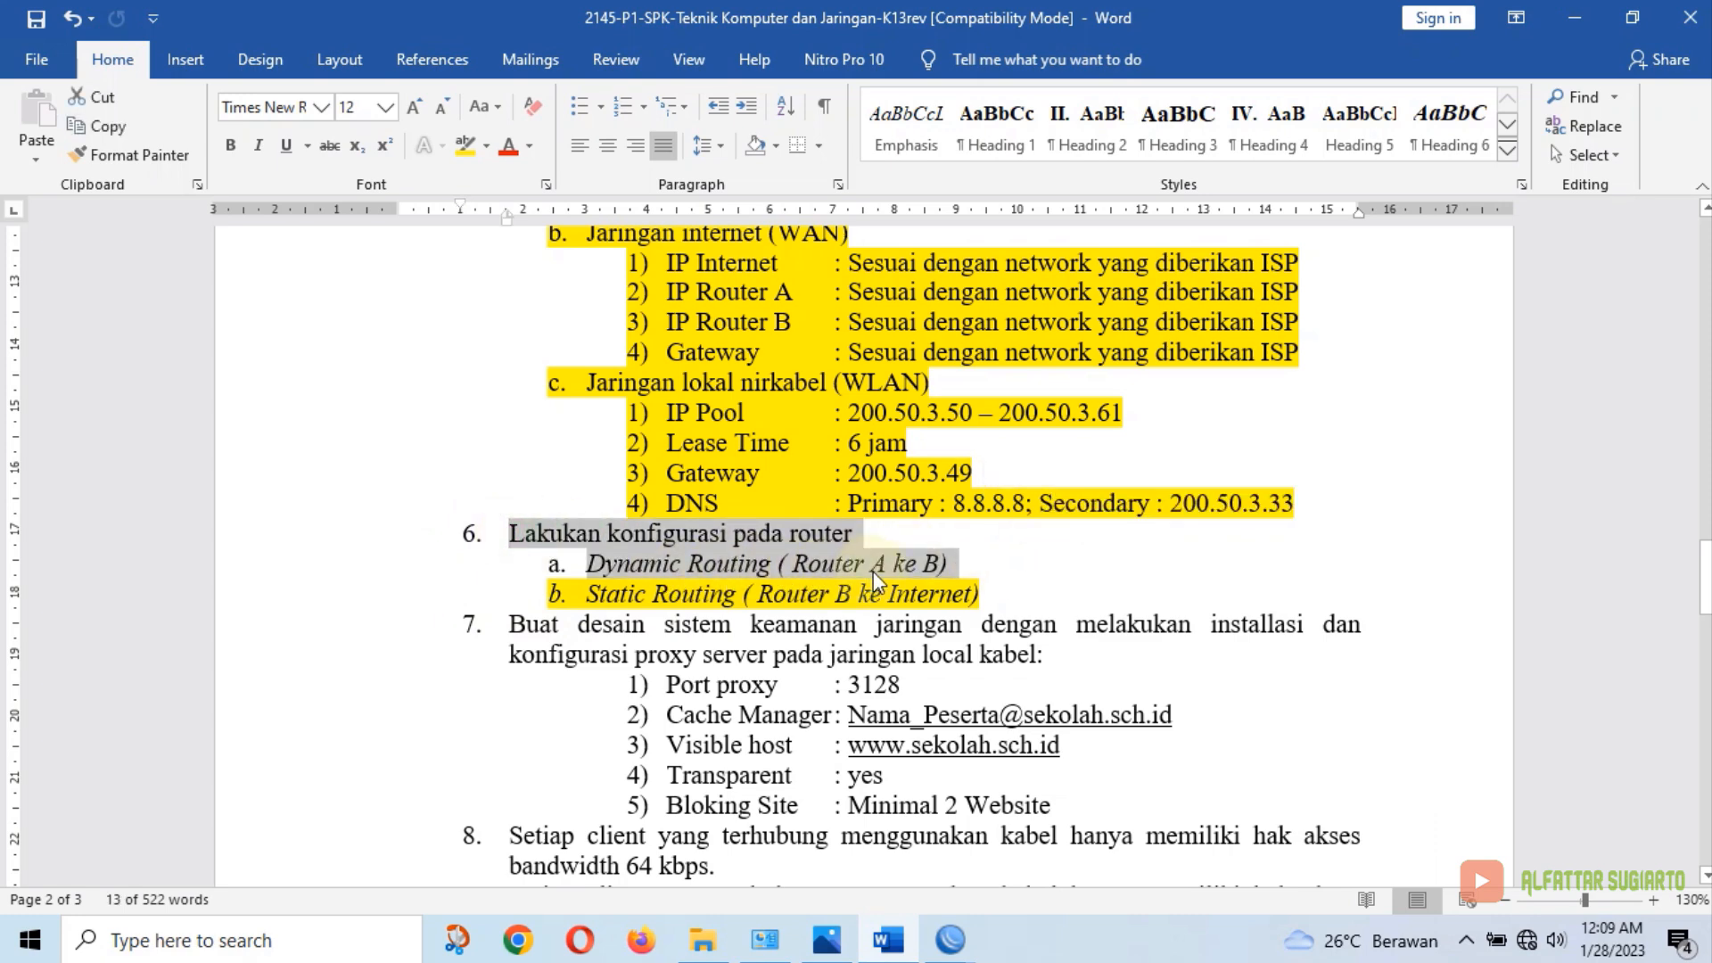
{"action": "left_click", "coordinate": [889, 942]}
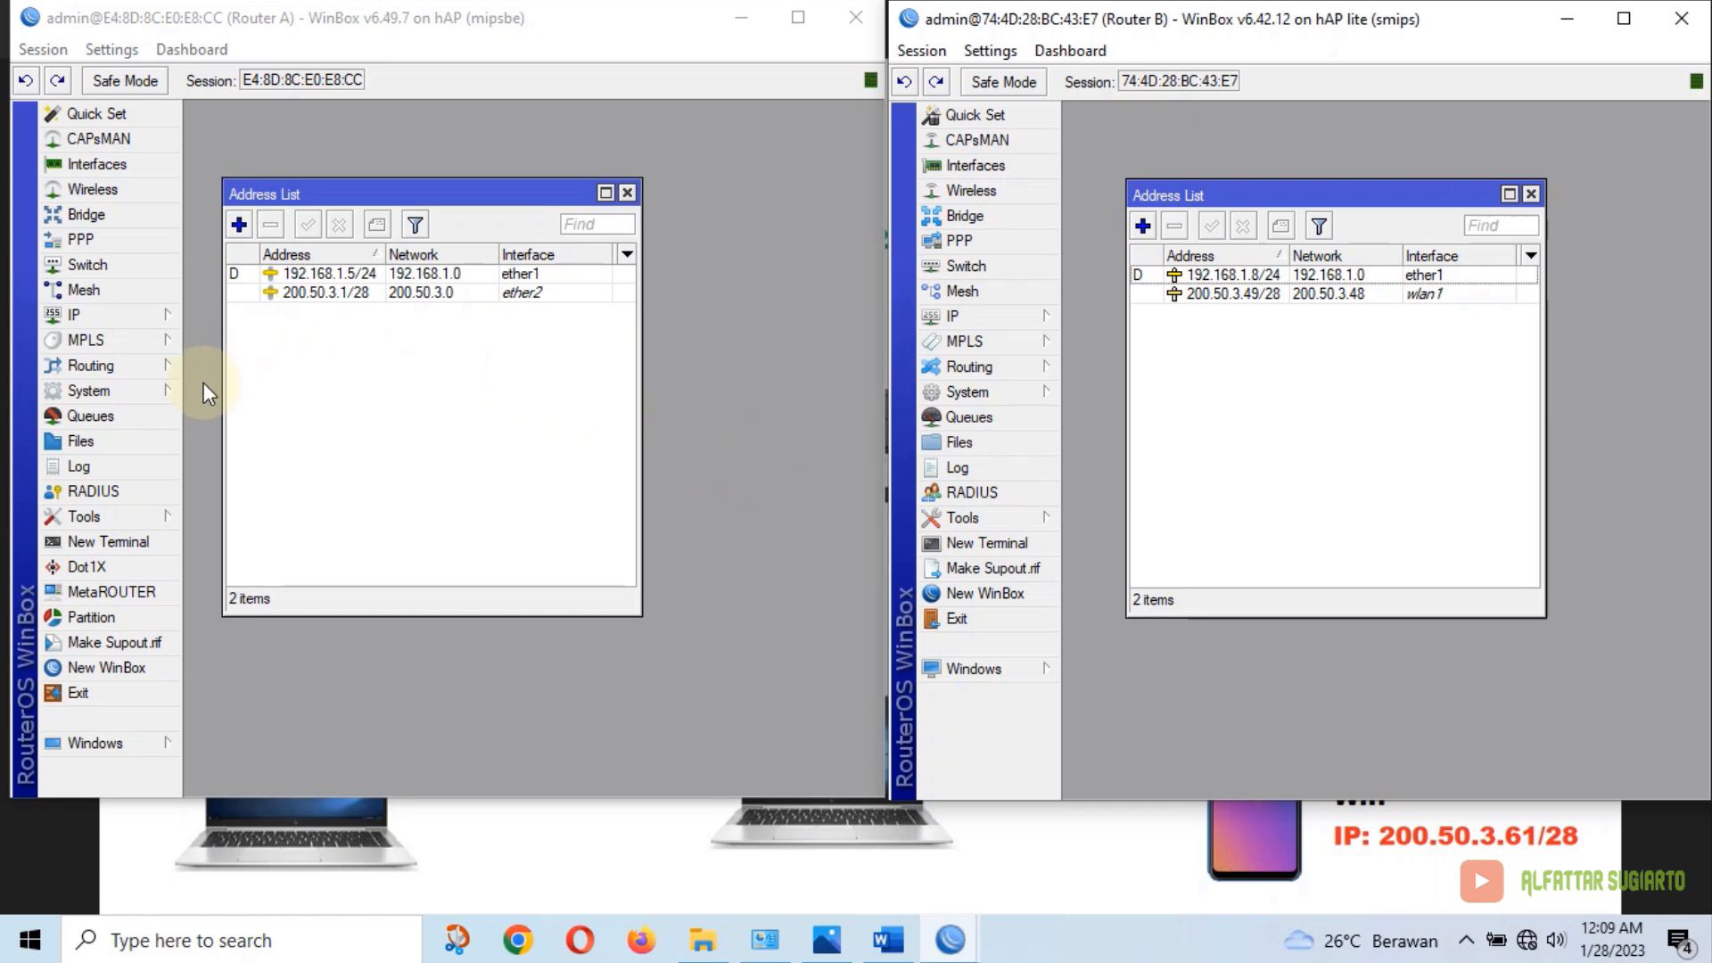
Add OSPF networks 192.168.1.0/24 and 200.50.3.0/28 in area backbone on Router A
{"action": "left_click", "coordinate": [91, 371]}
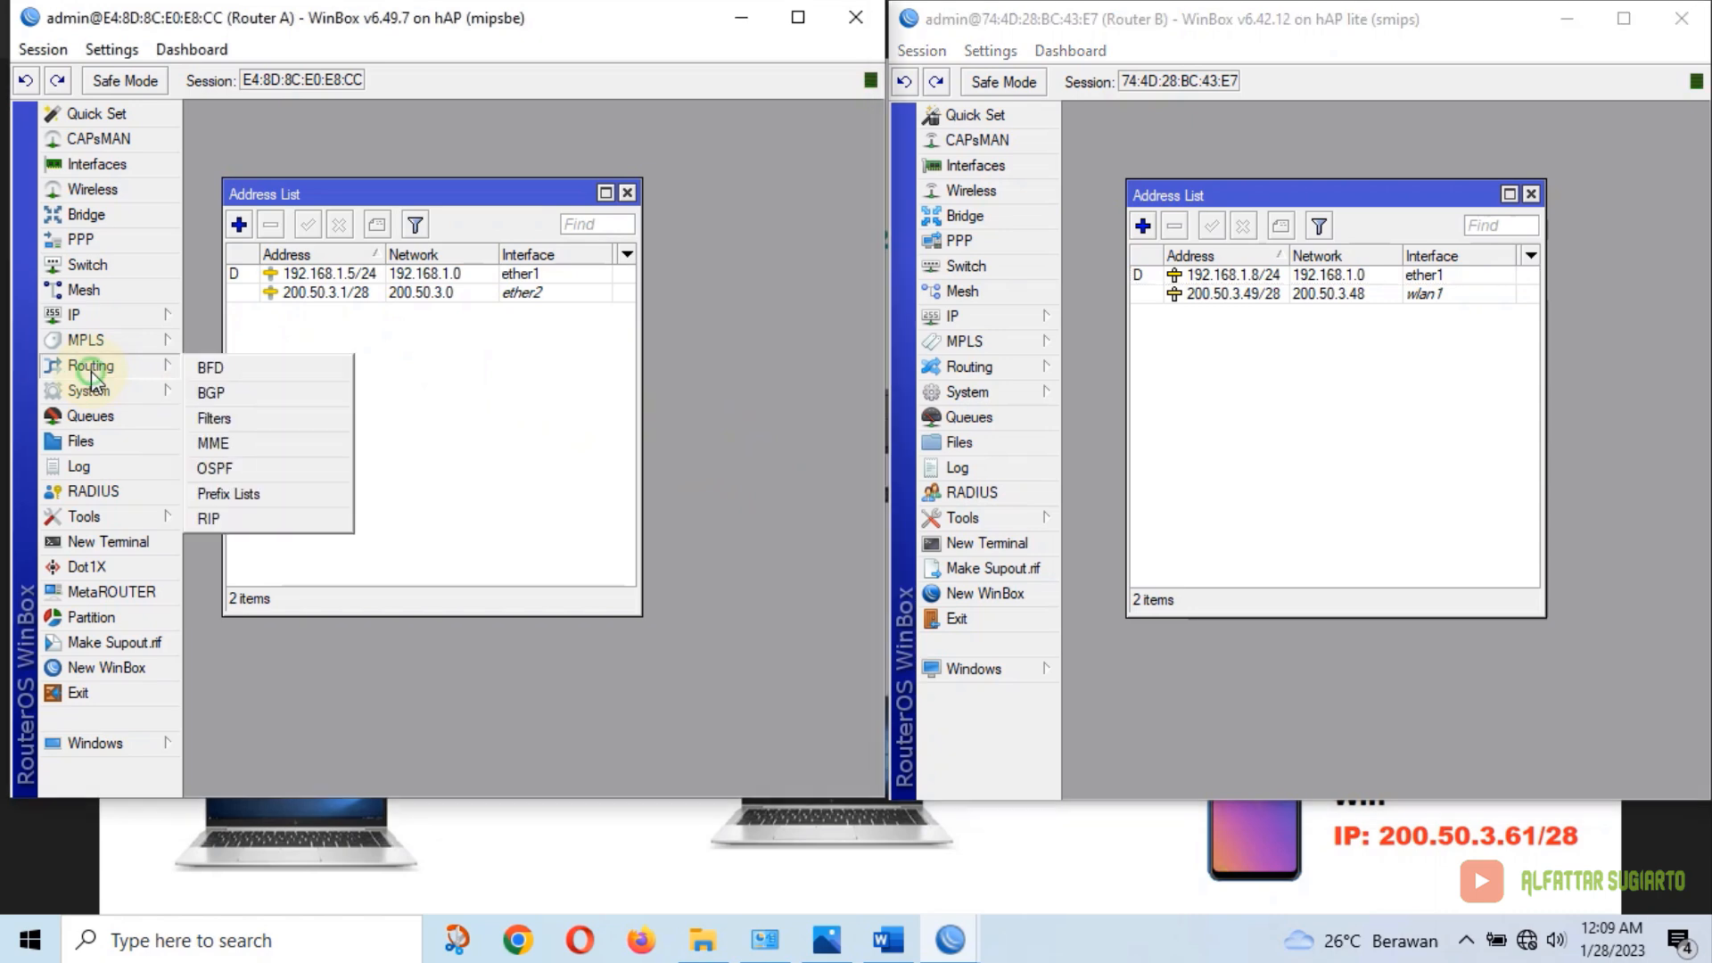
{"action": "left_click", "coordinate": [223, 467]}
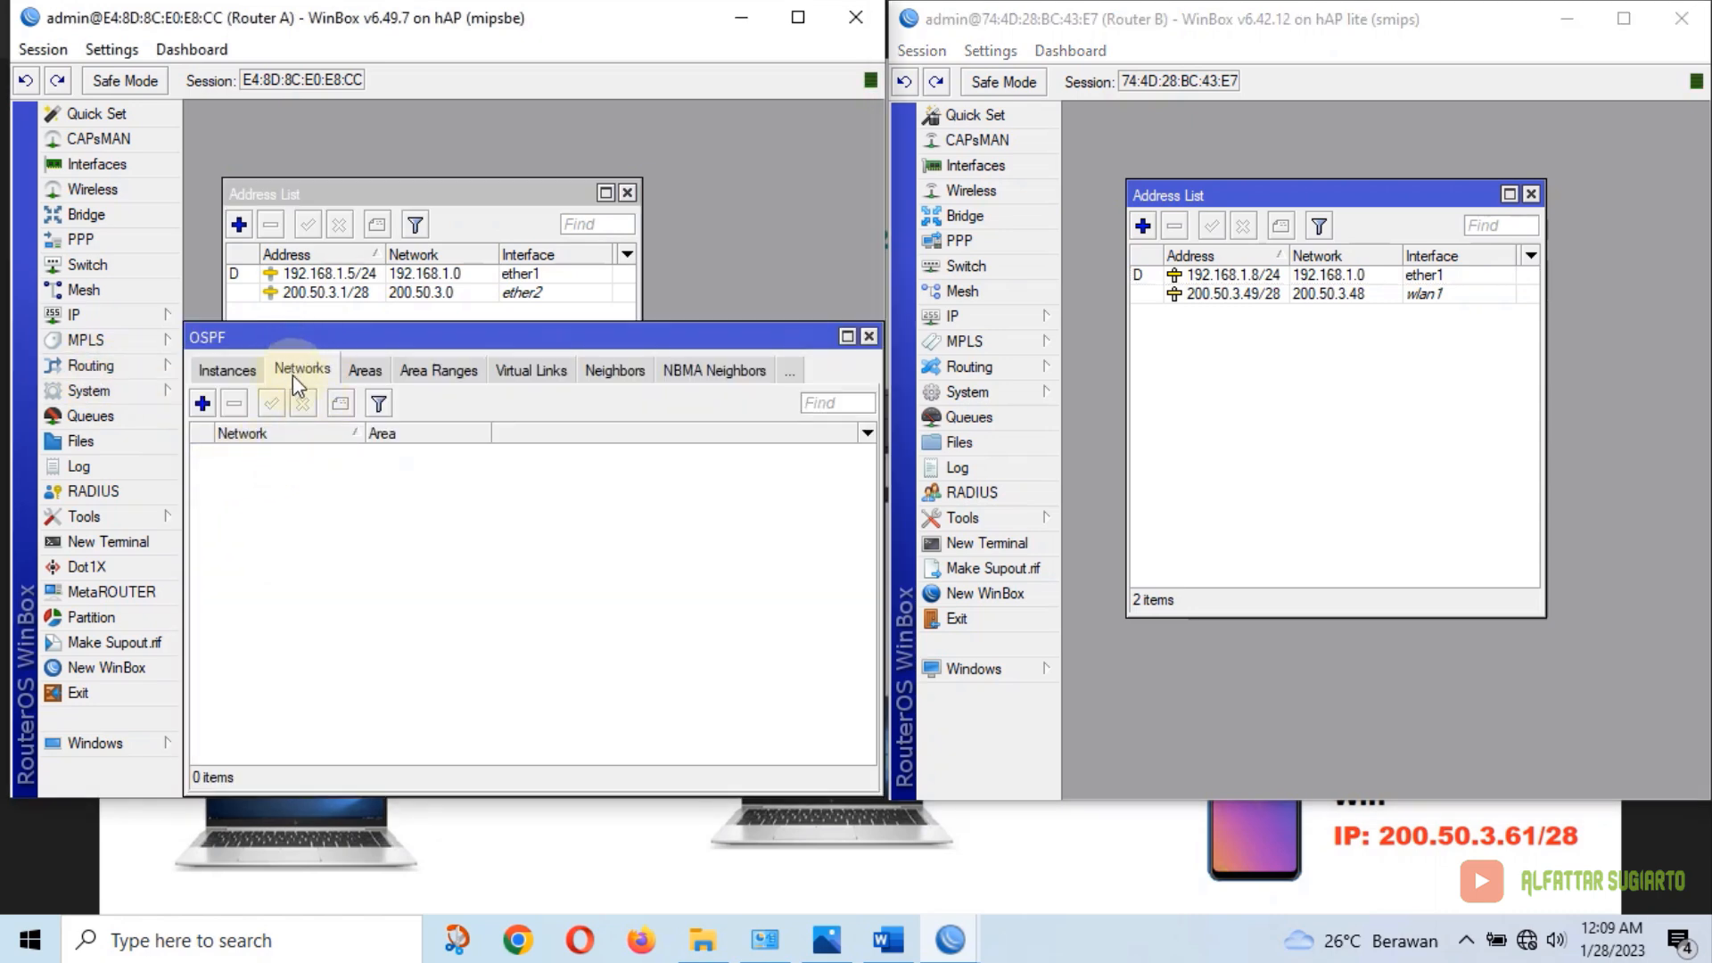
{"action": "left_click", "coordinate": [203, 403]}
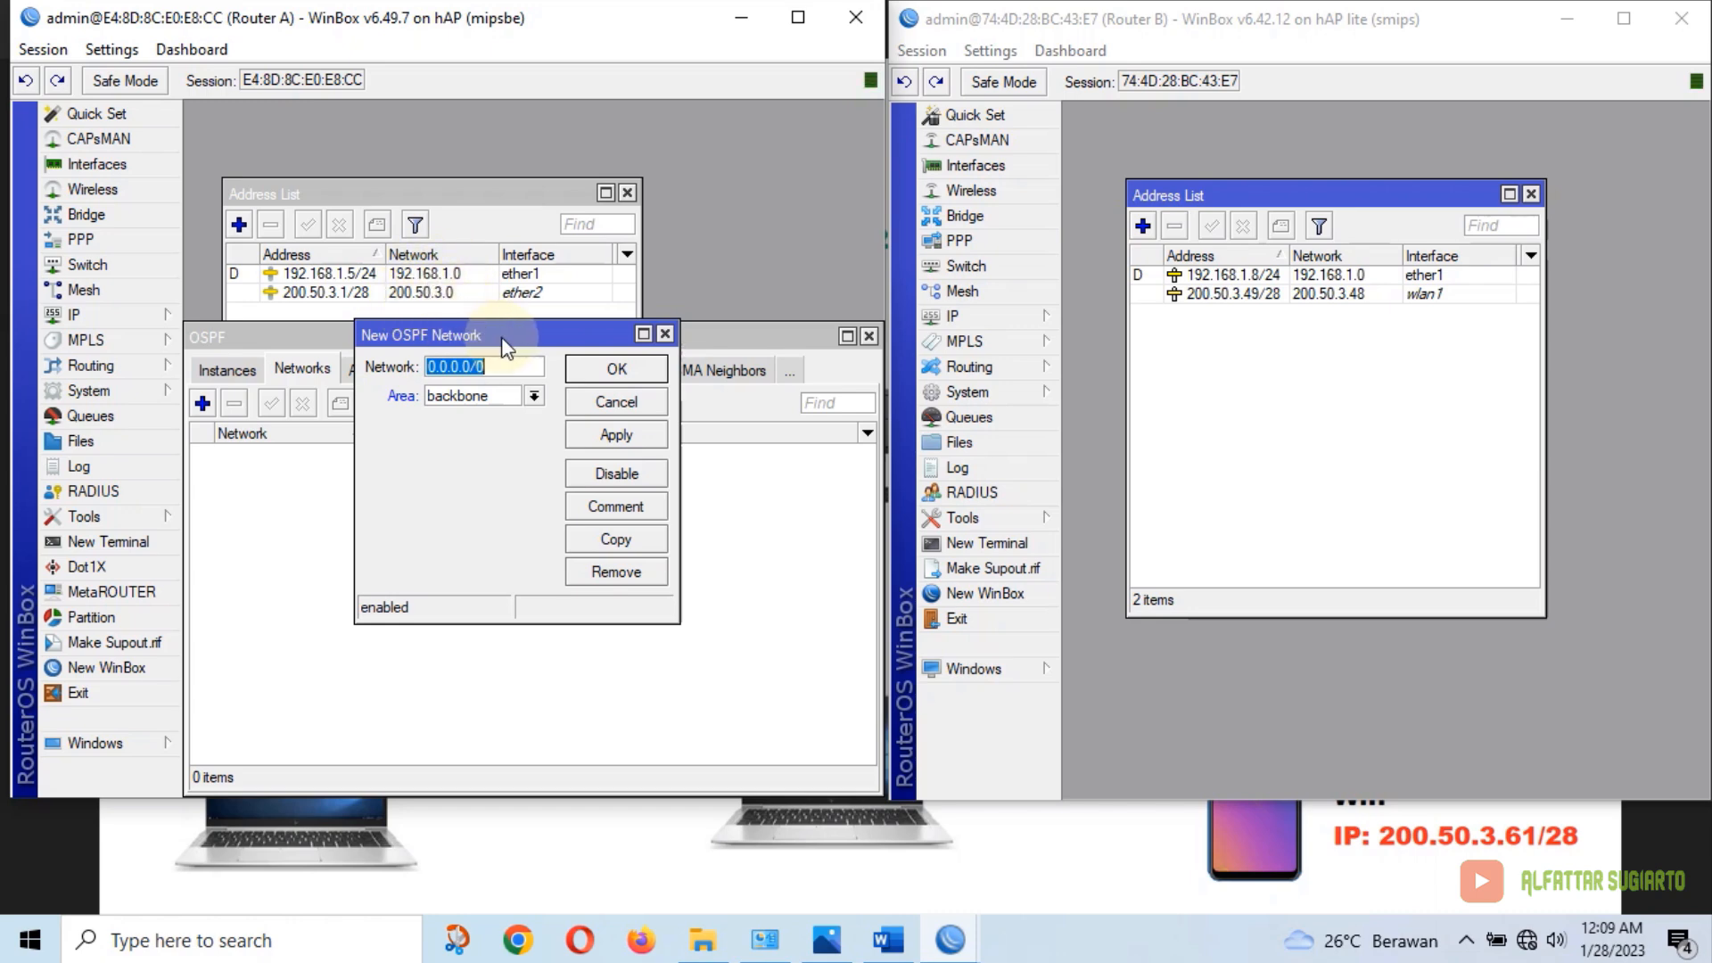
{"action": "type", "text": "192.168.1.0/24"}
{"action": "left_click", "coordinate": [621, 369]}
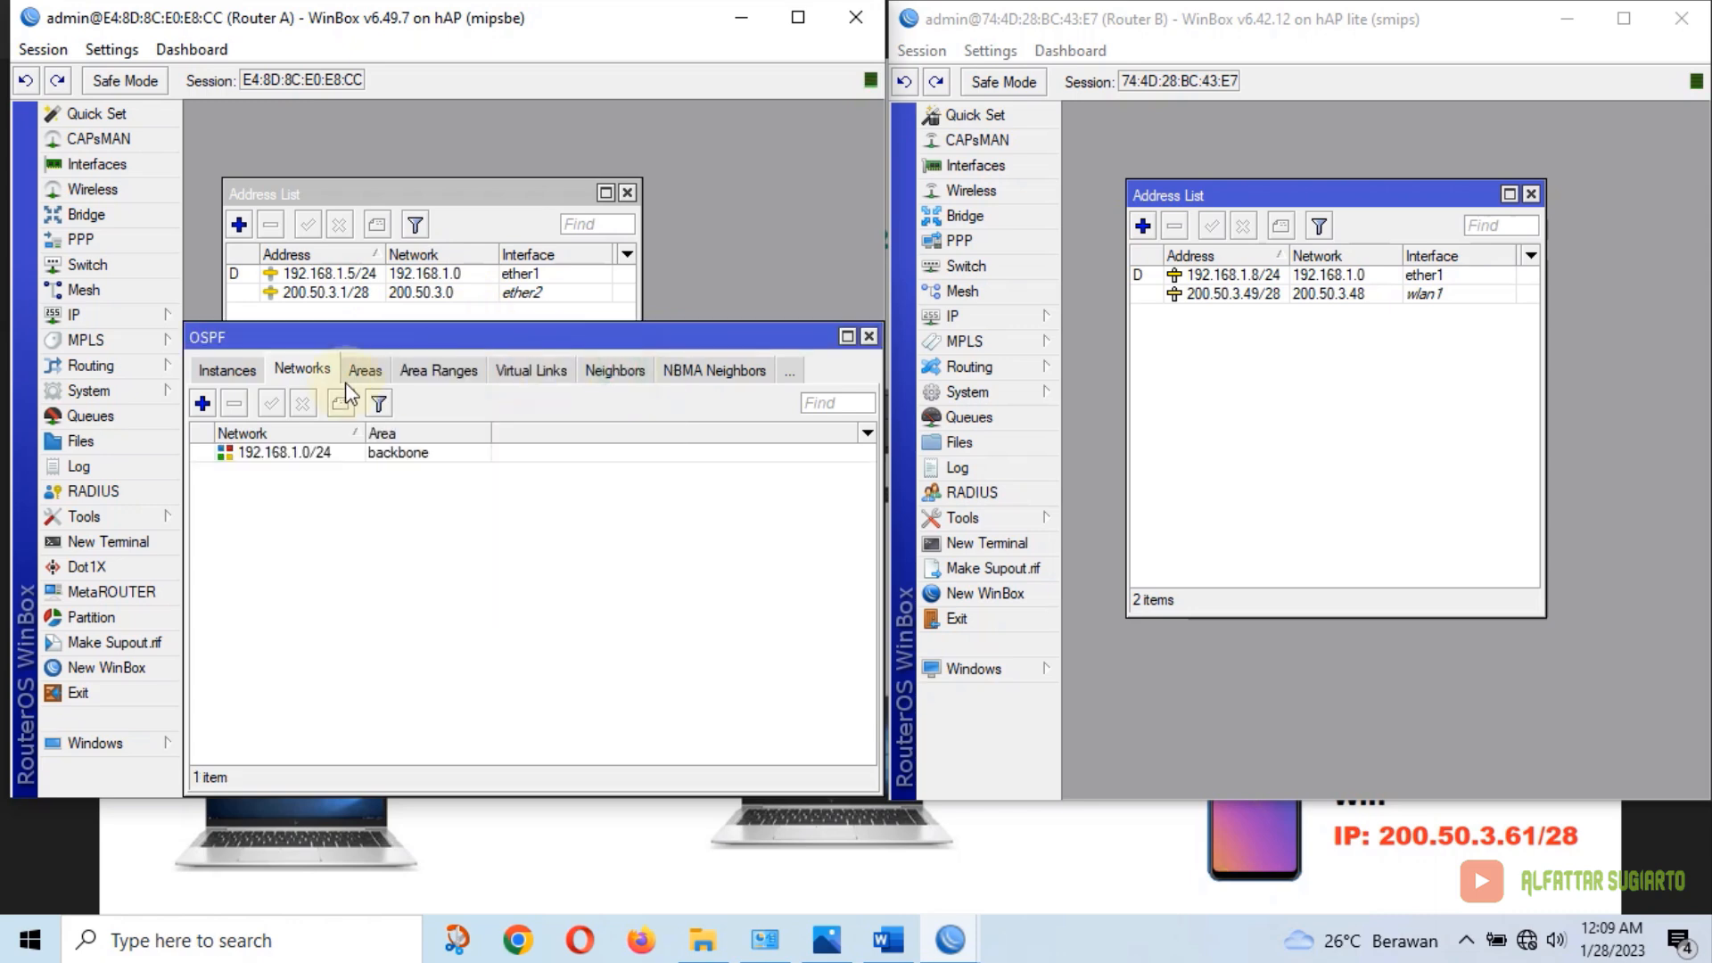
{"action": "left_click", "coordinate": [199, 404]}
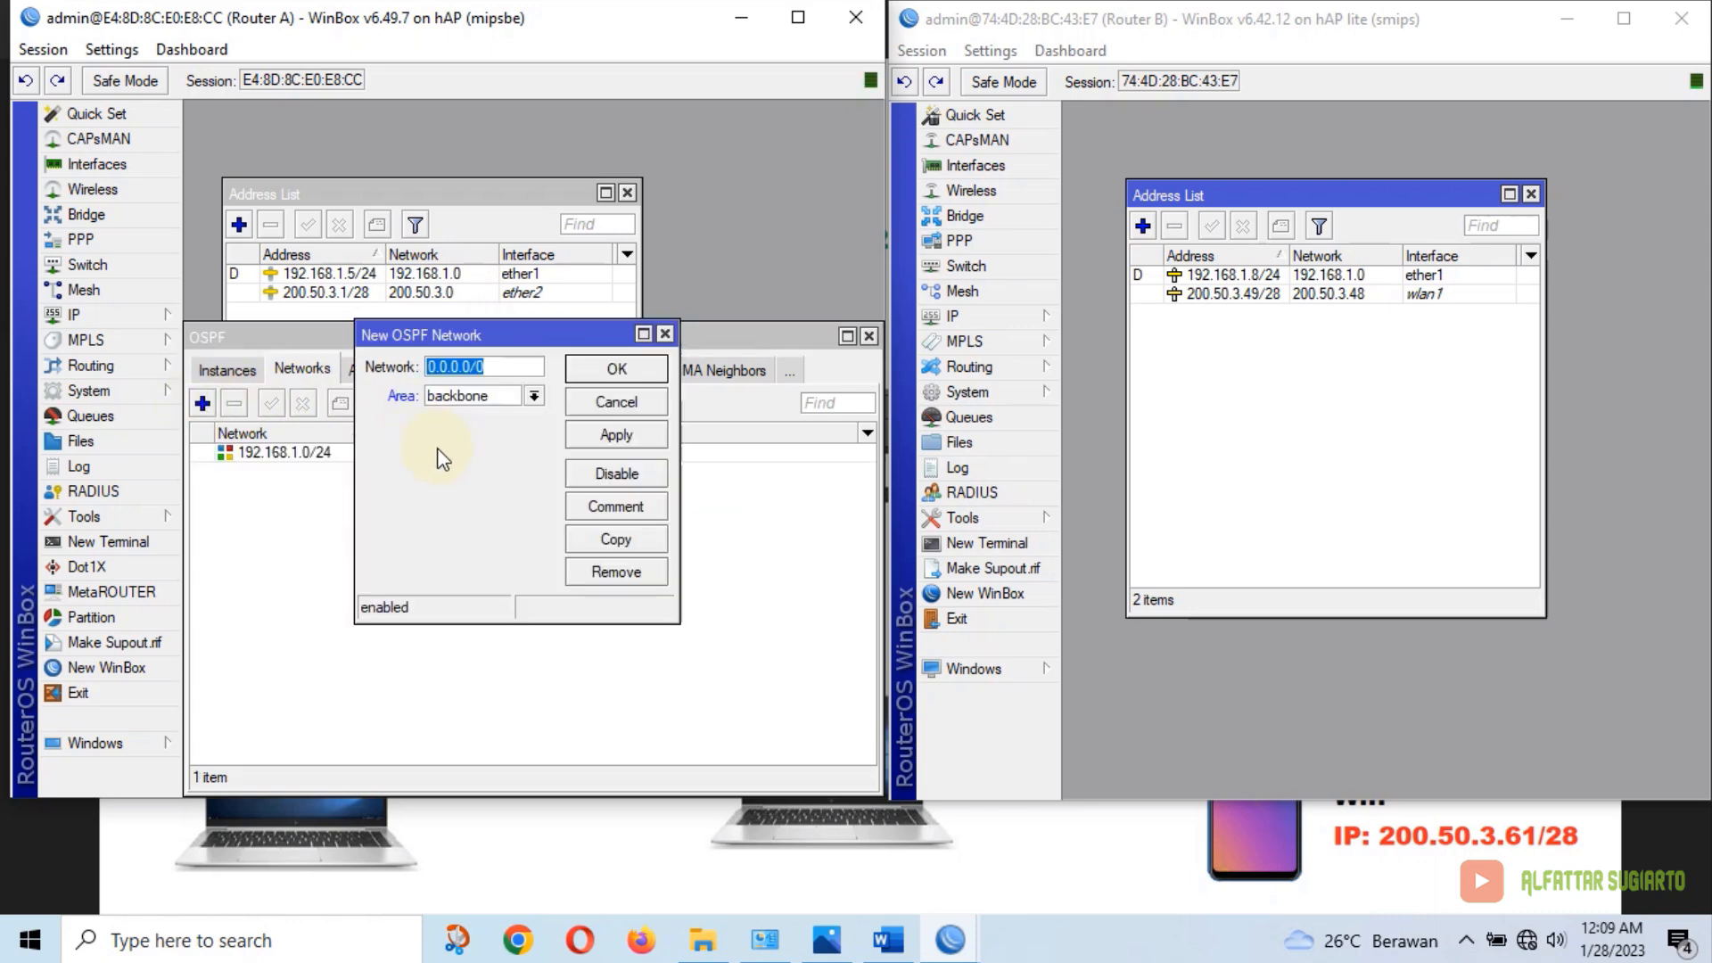
{"action": "type", "text": "200."}
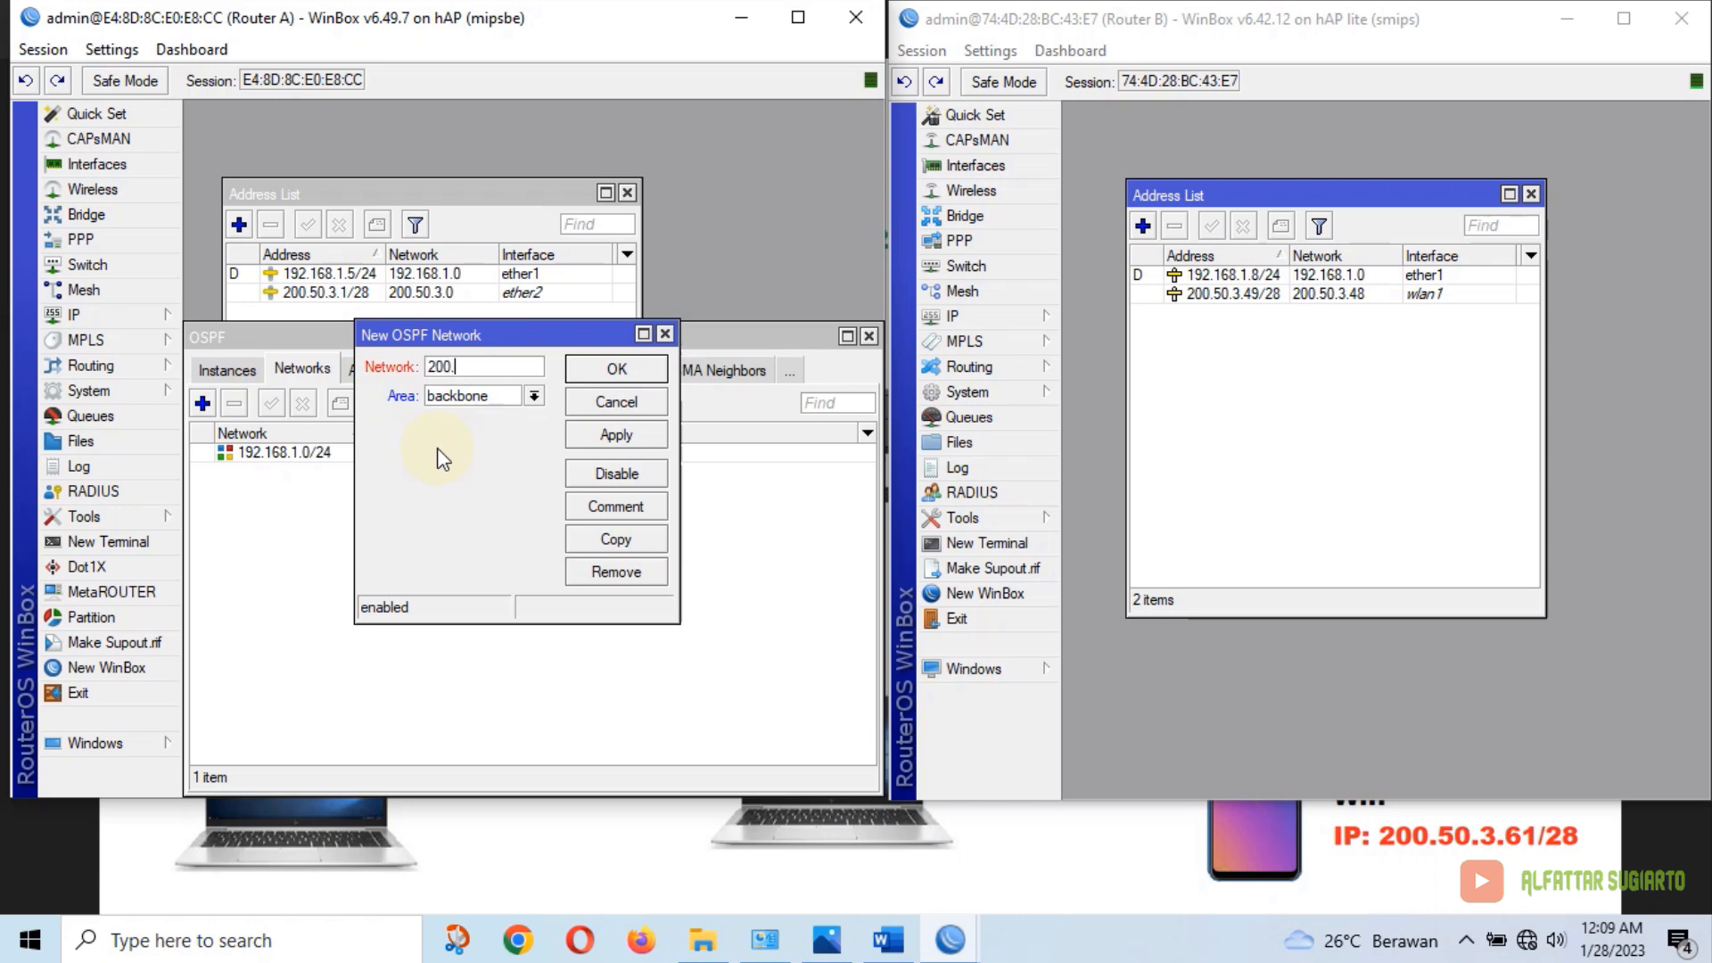
{"action": "type", "text": "50.3.0/28"}
{"action": "left_click", "coordinate": [613, 370]}
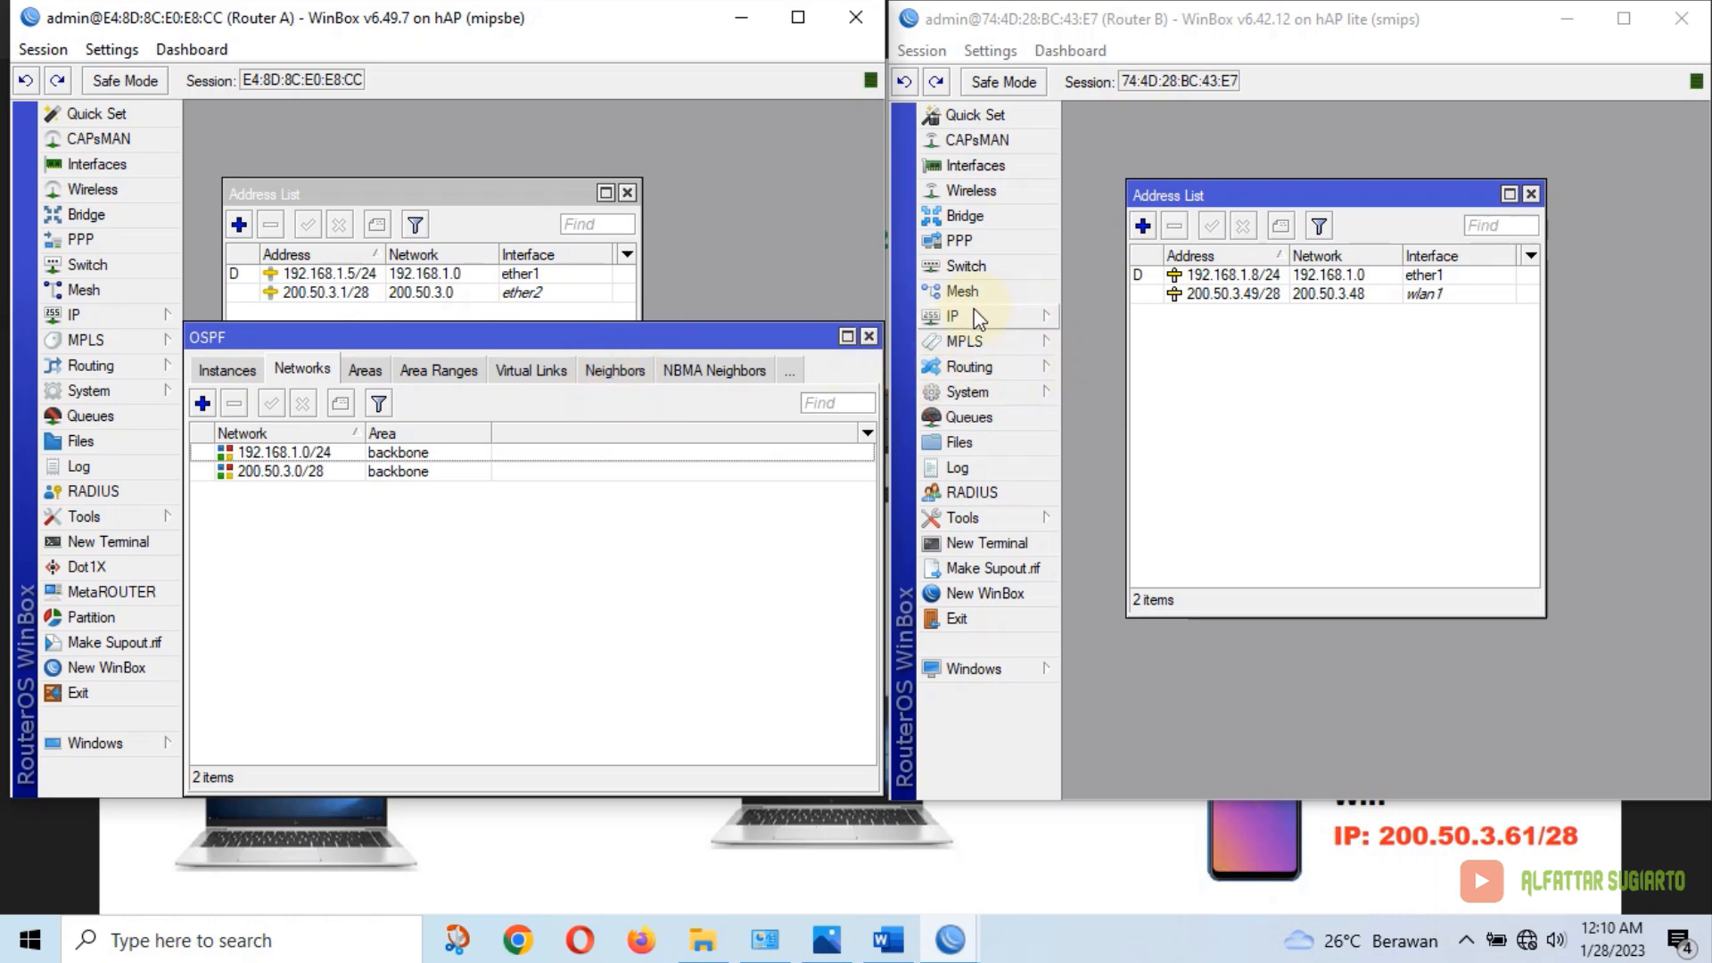
Add OSPF networks 192.168.1.0/24 and 200.50.3.48/28 on Router B, then close Router A's OSPF window
{"action": "left_click", "coordinate": [1012, 365]}
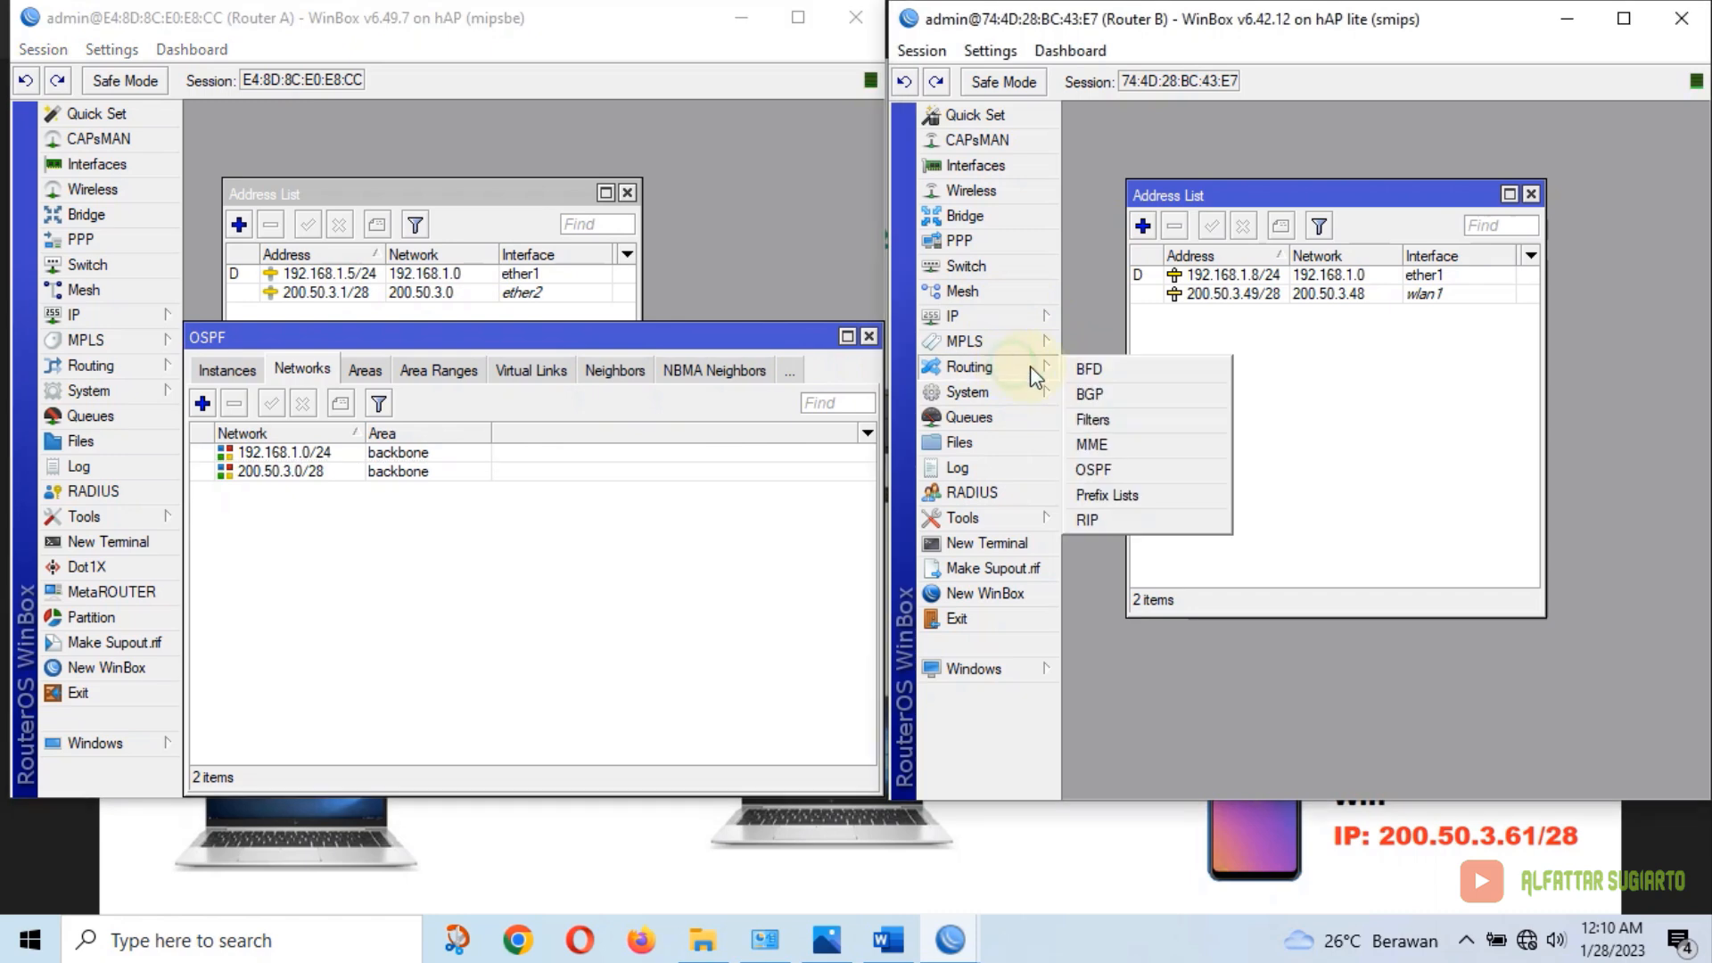
{"action": "left_click", "coordinate": [1111, 472]}
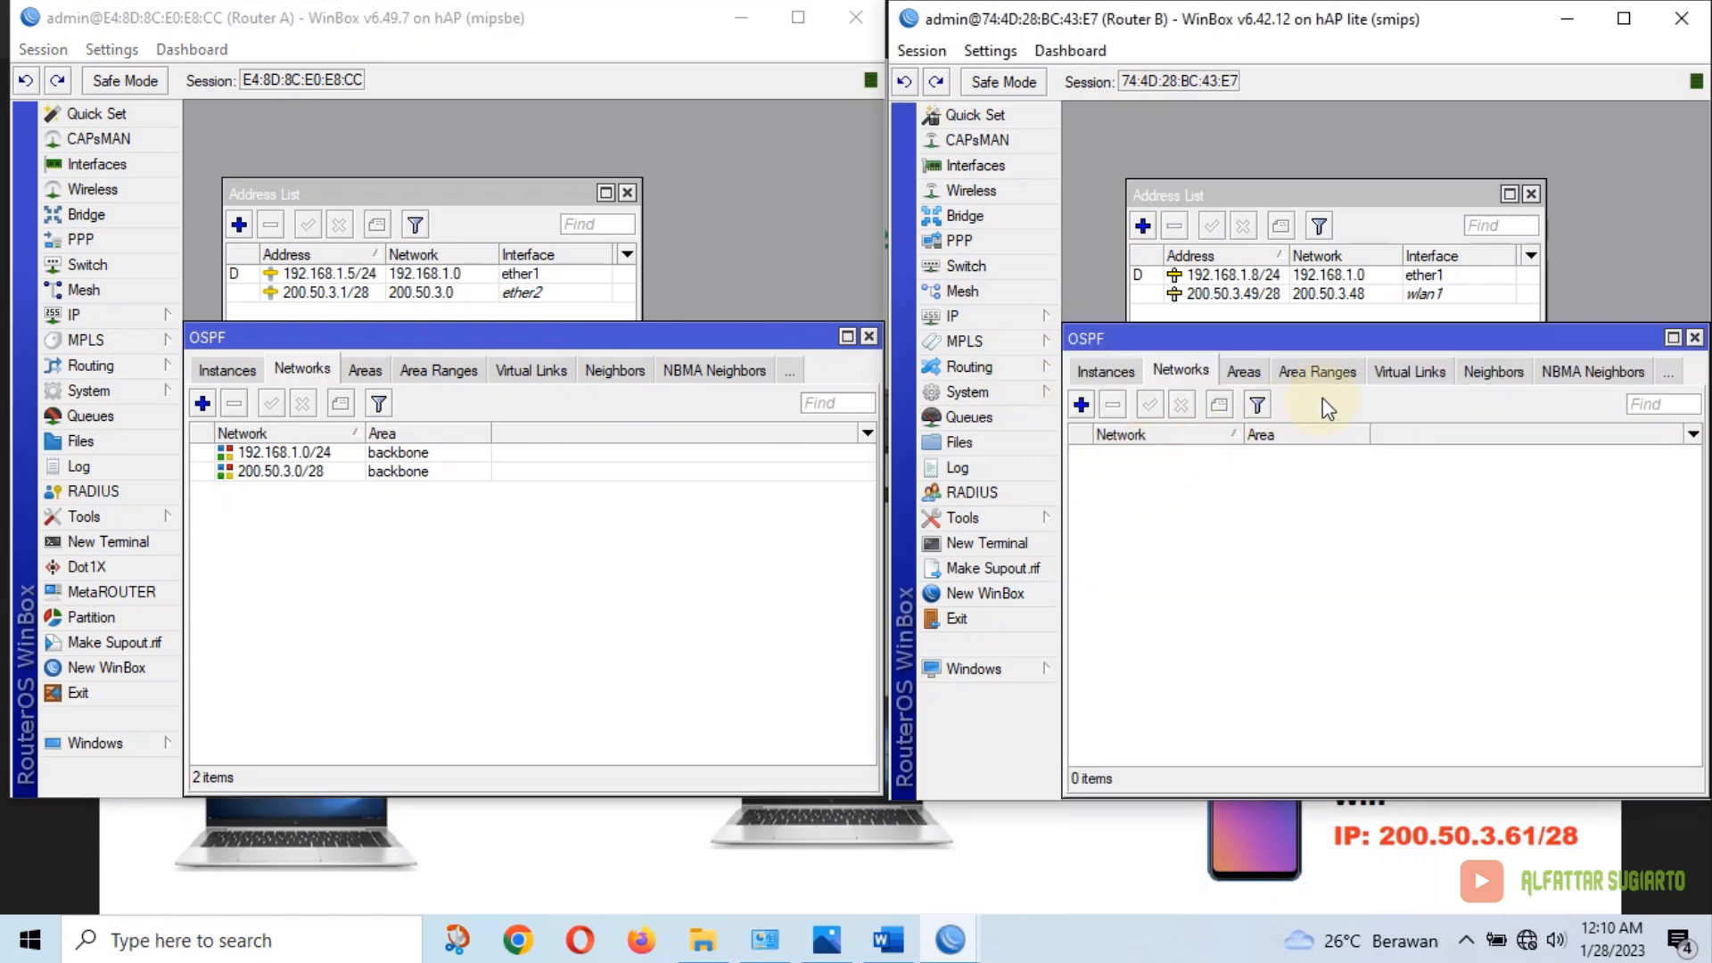
{"action": "left_click", "coordinate": [1082, 405]}
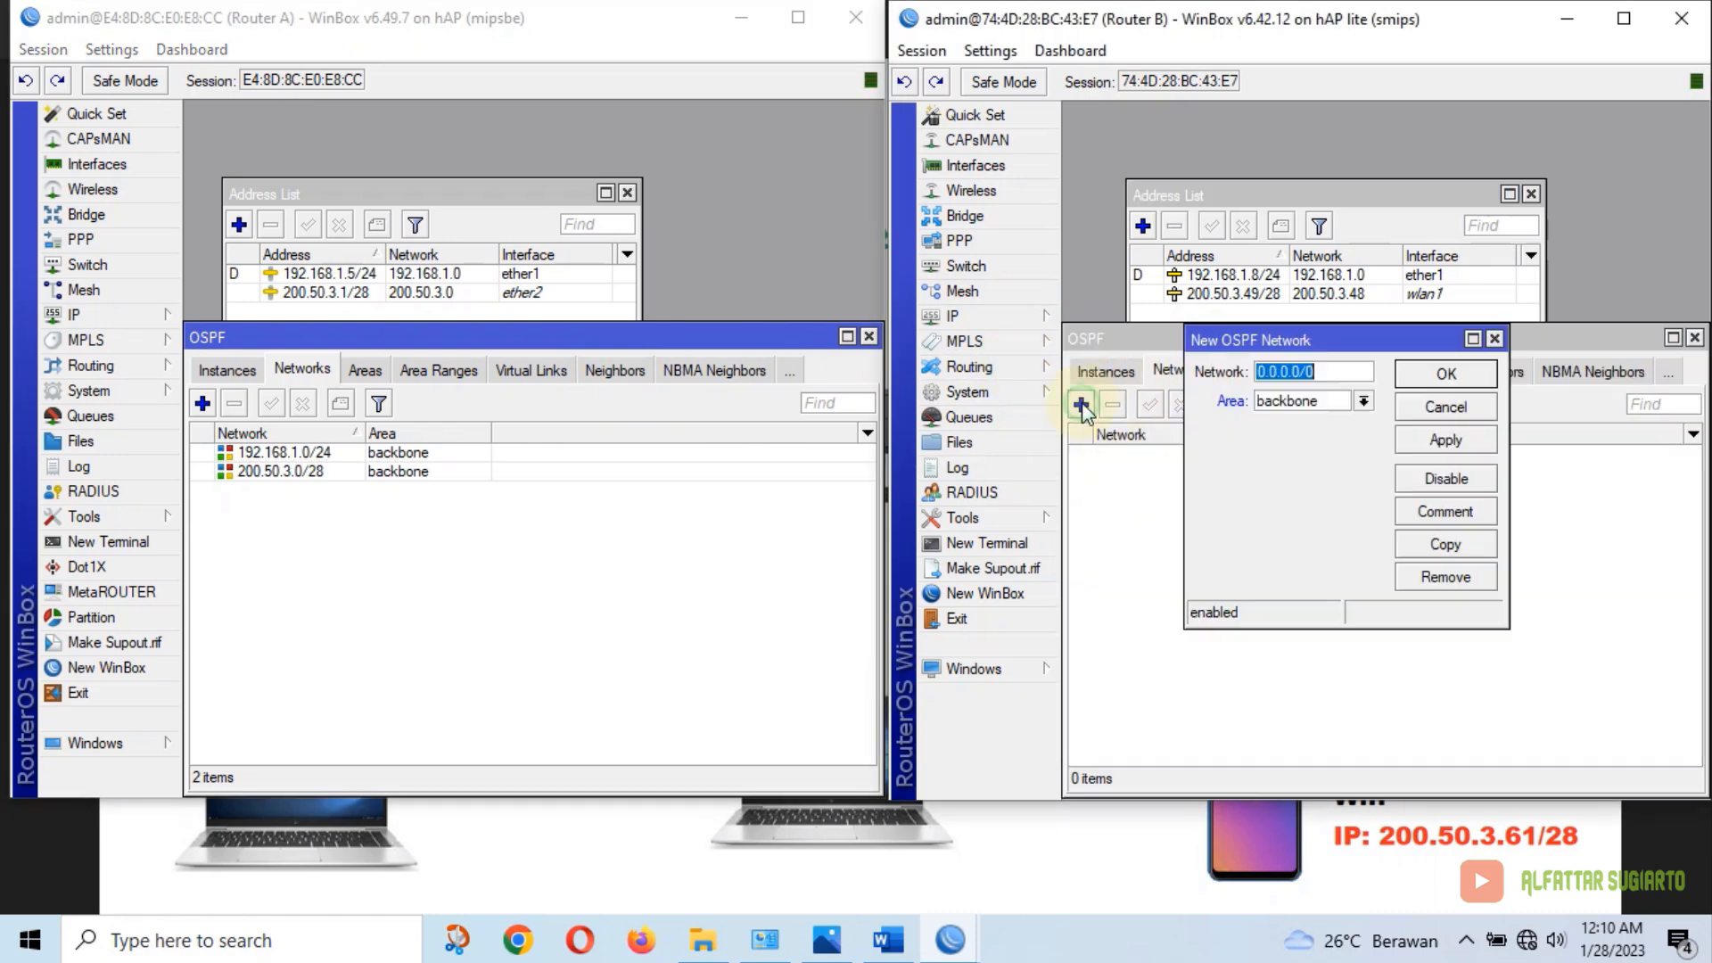
{"action": "type", "text": "1"}
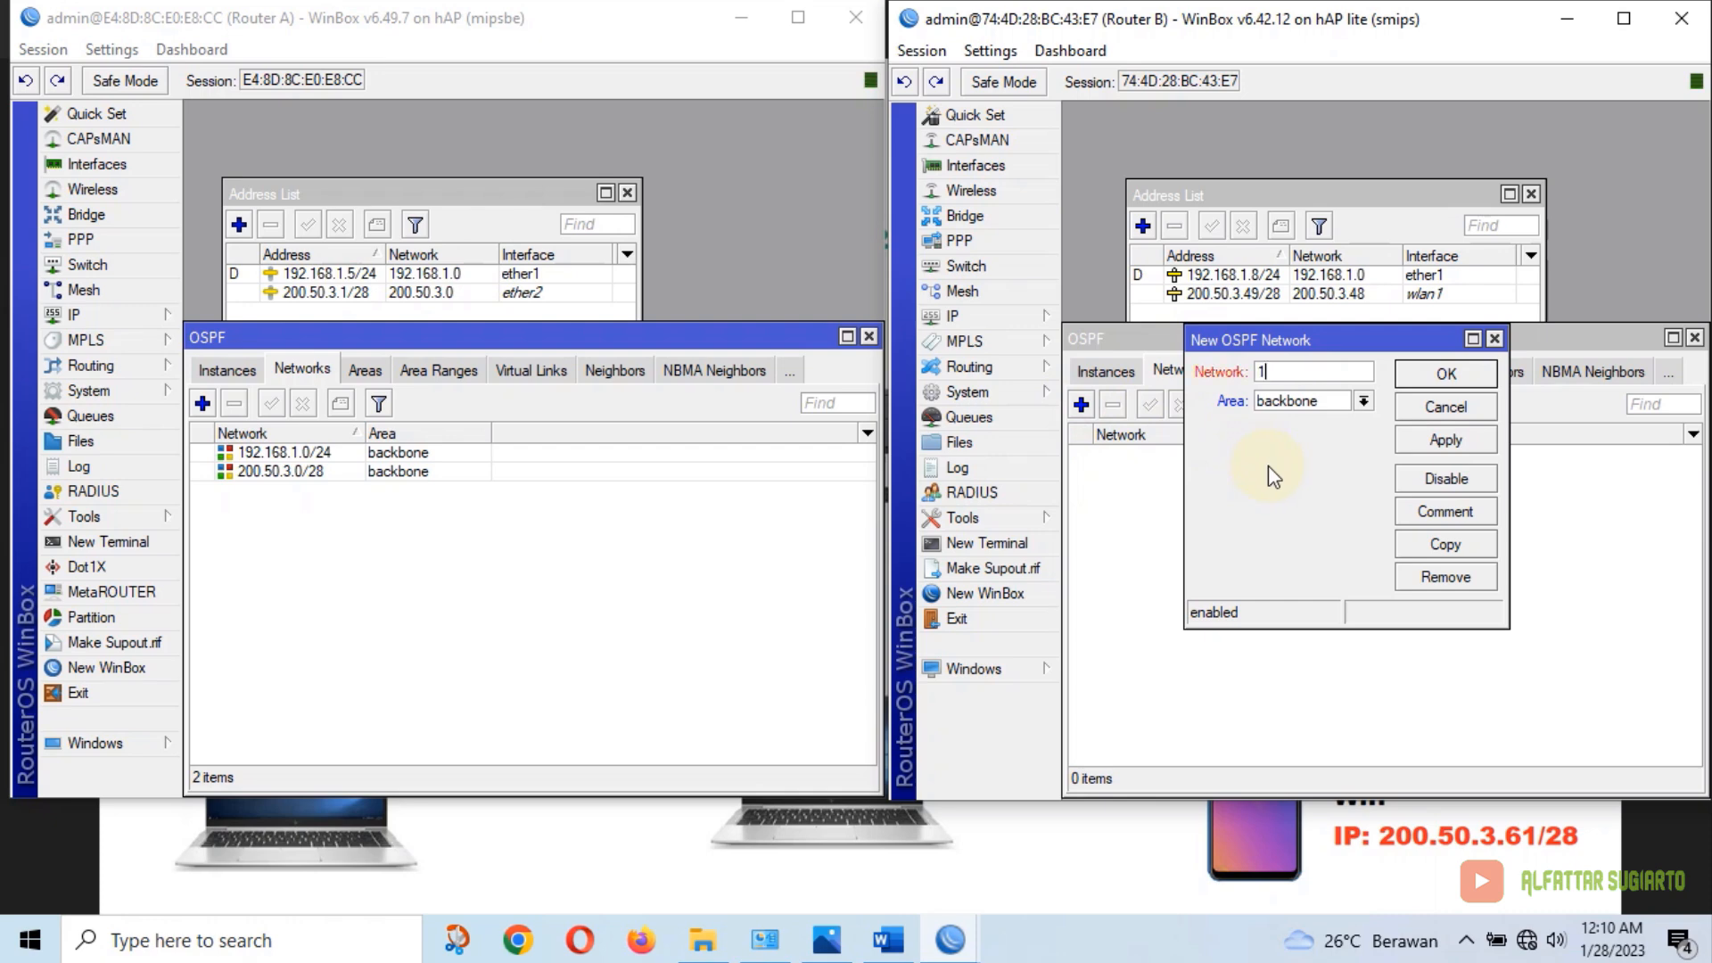
{"action": "type", "text": "92.168.1.0/24"}
{"action": "left_click", "coordinate": [1446, 374]}
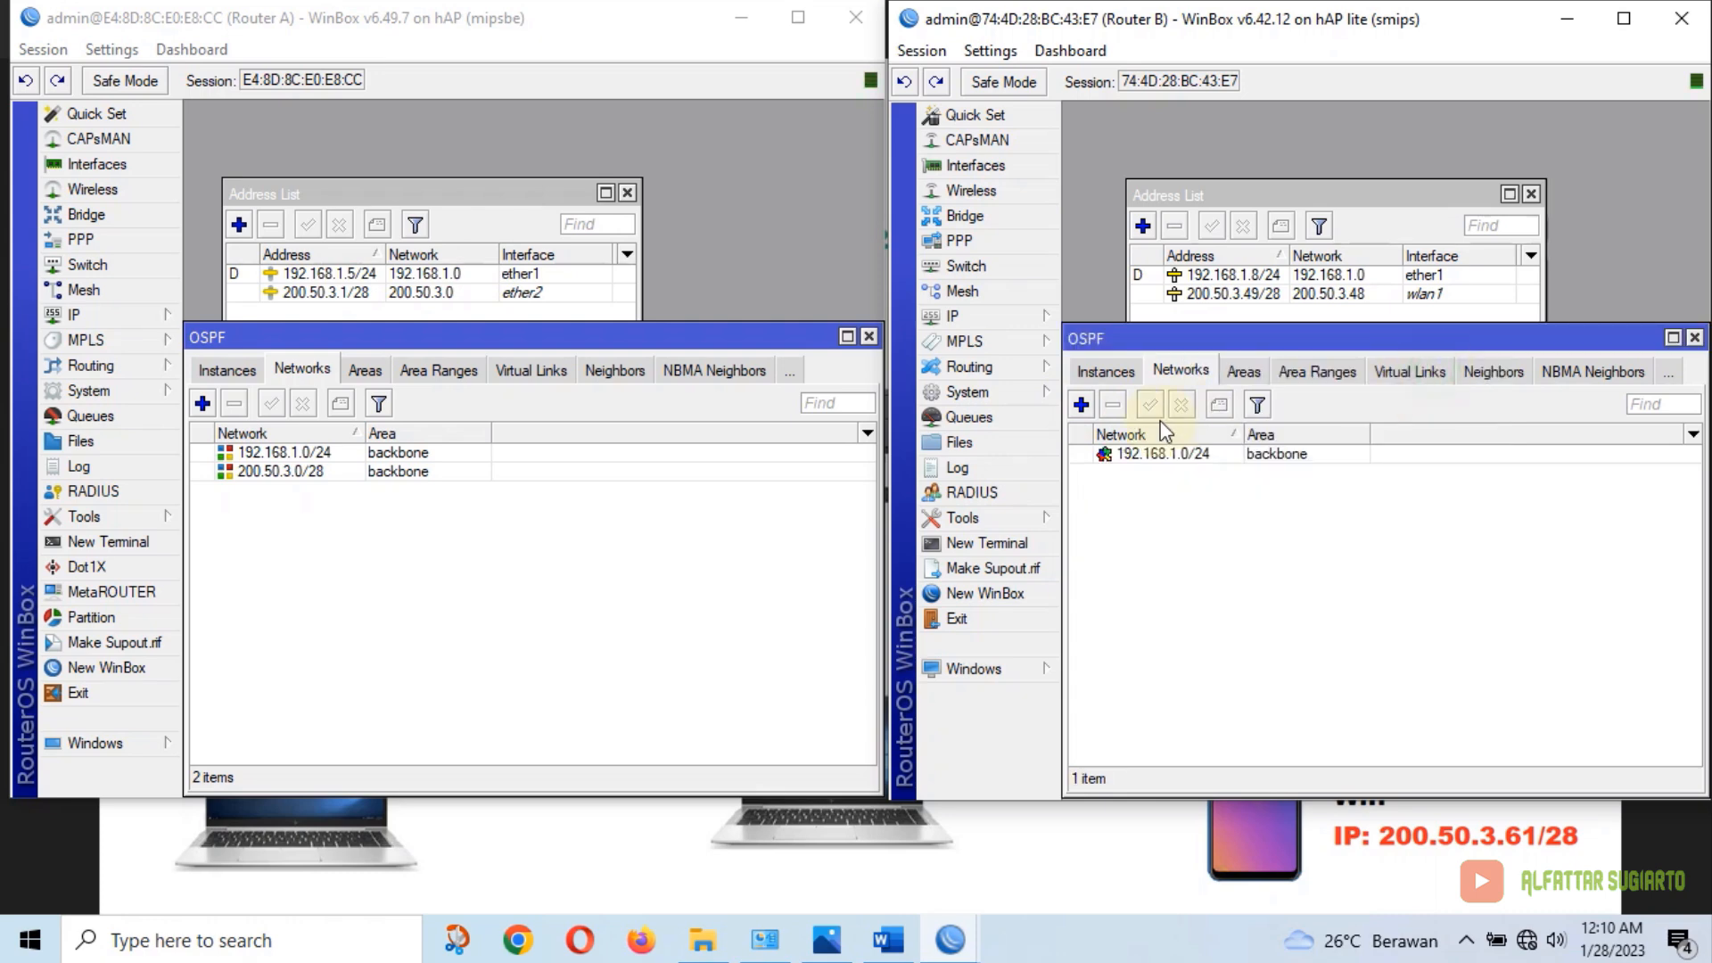
{"action": "left_click", "coordinate": [1090, 406]}
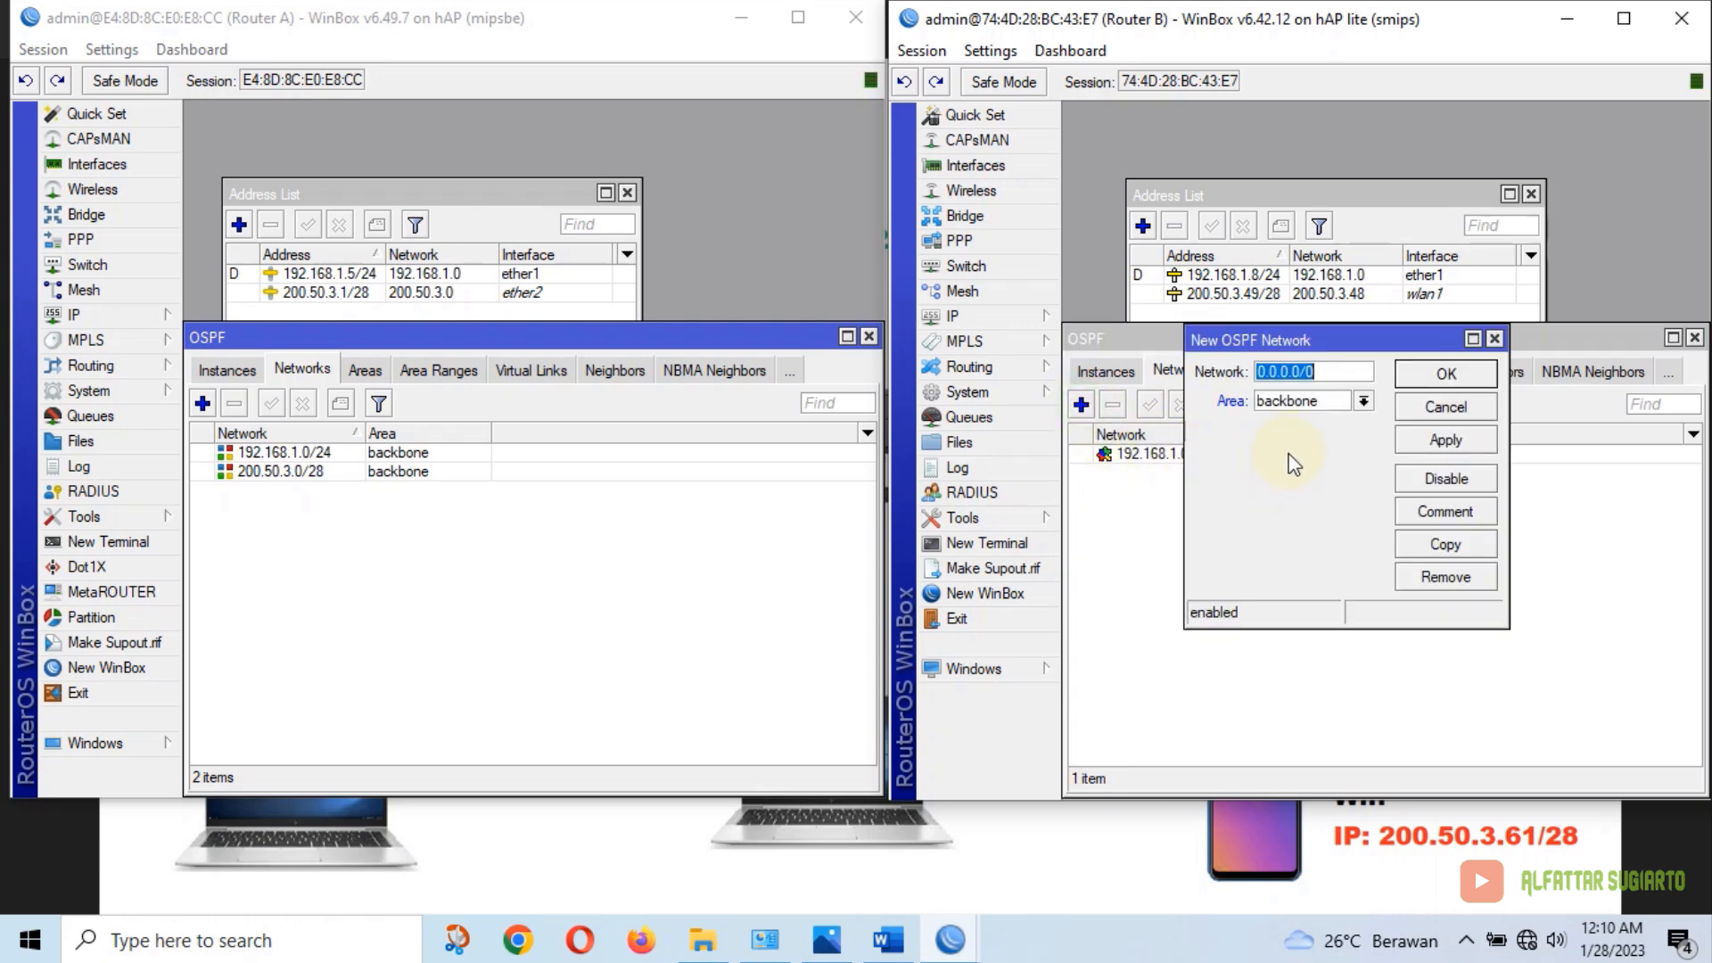
{"action": "type", "text": "200."}
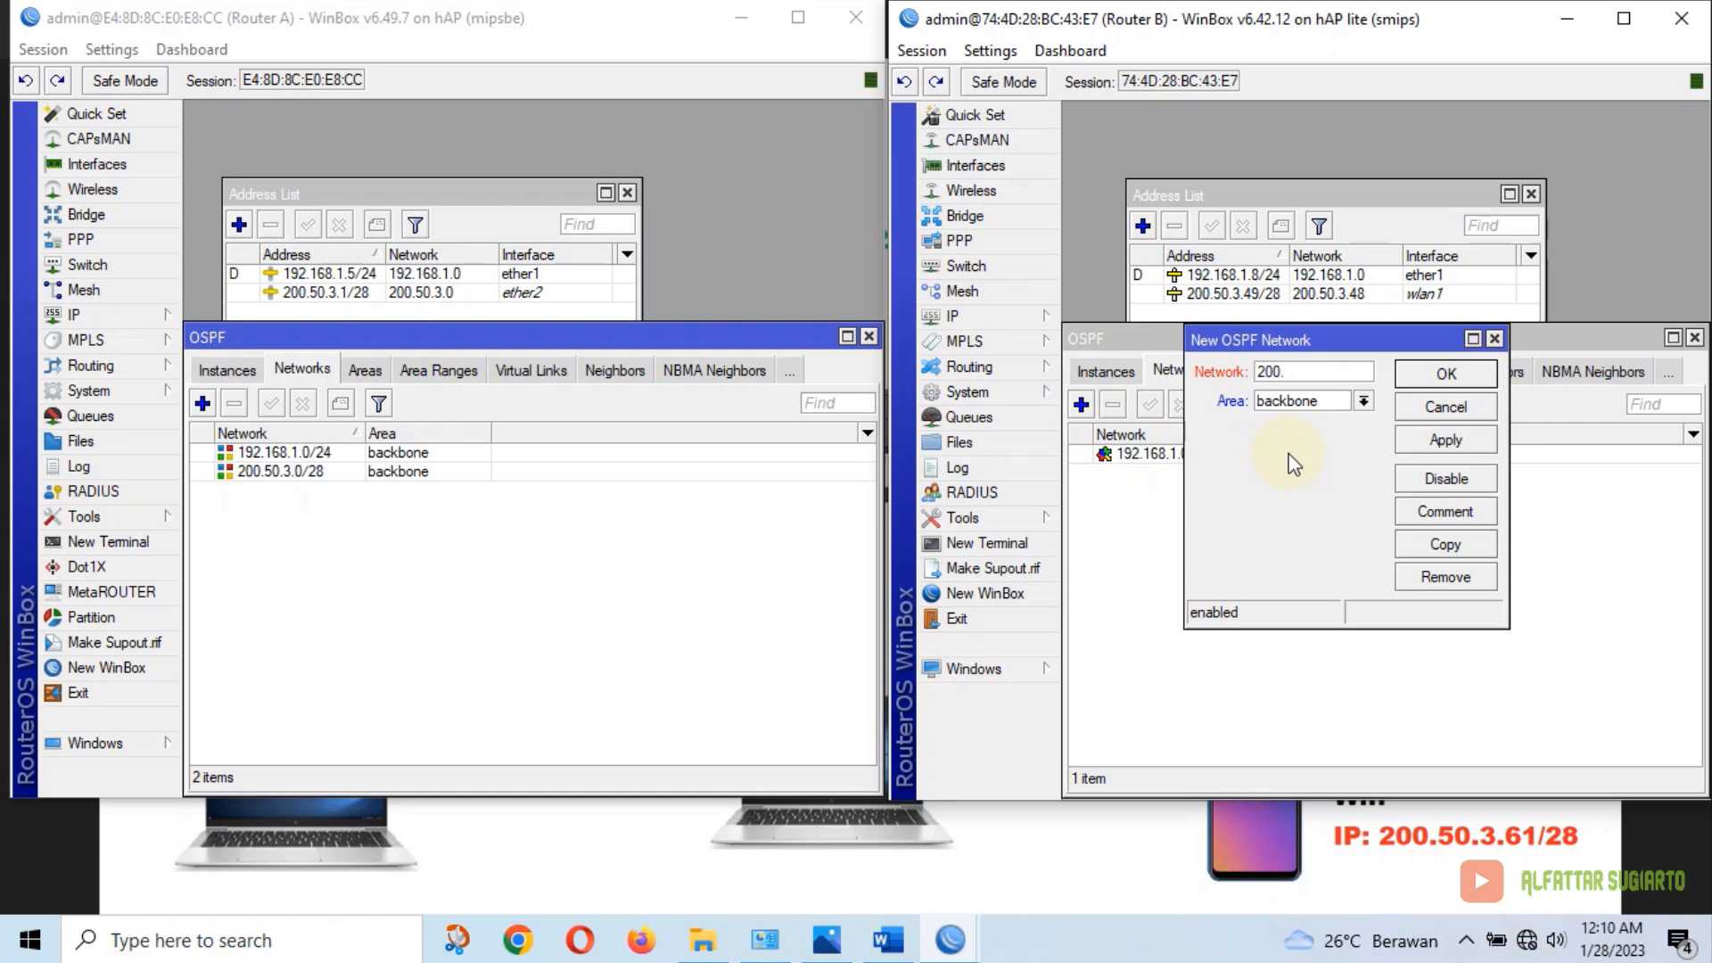
{"action": "type", "text": "50.3.48/28"}
{"action": "left_click", "coordinate": [1446, 374]}
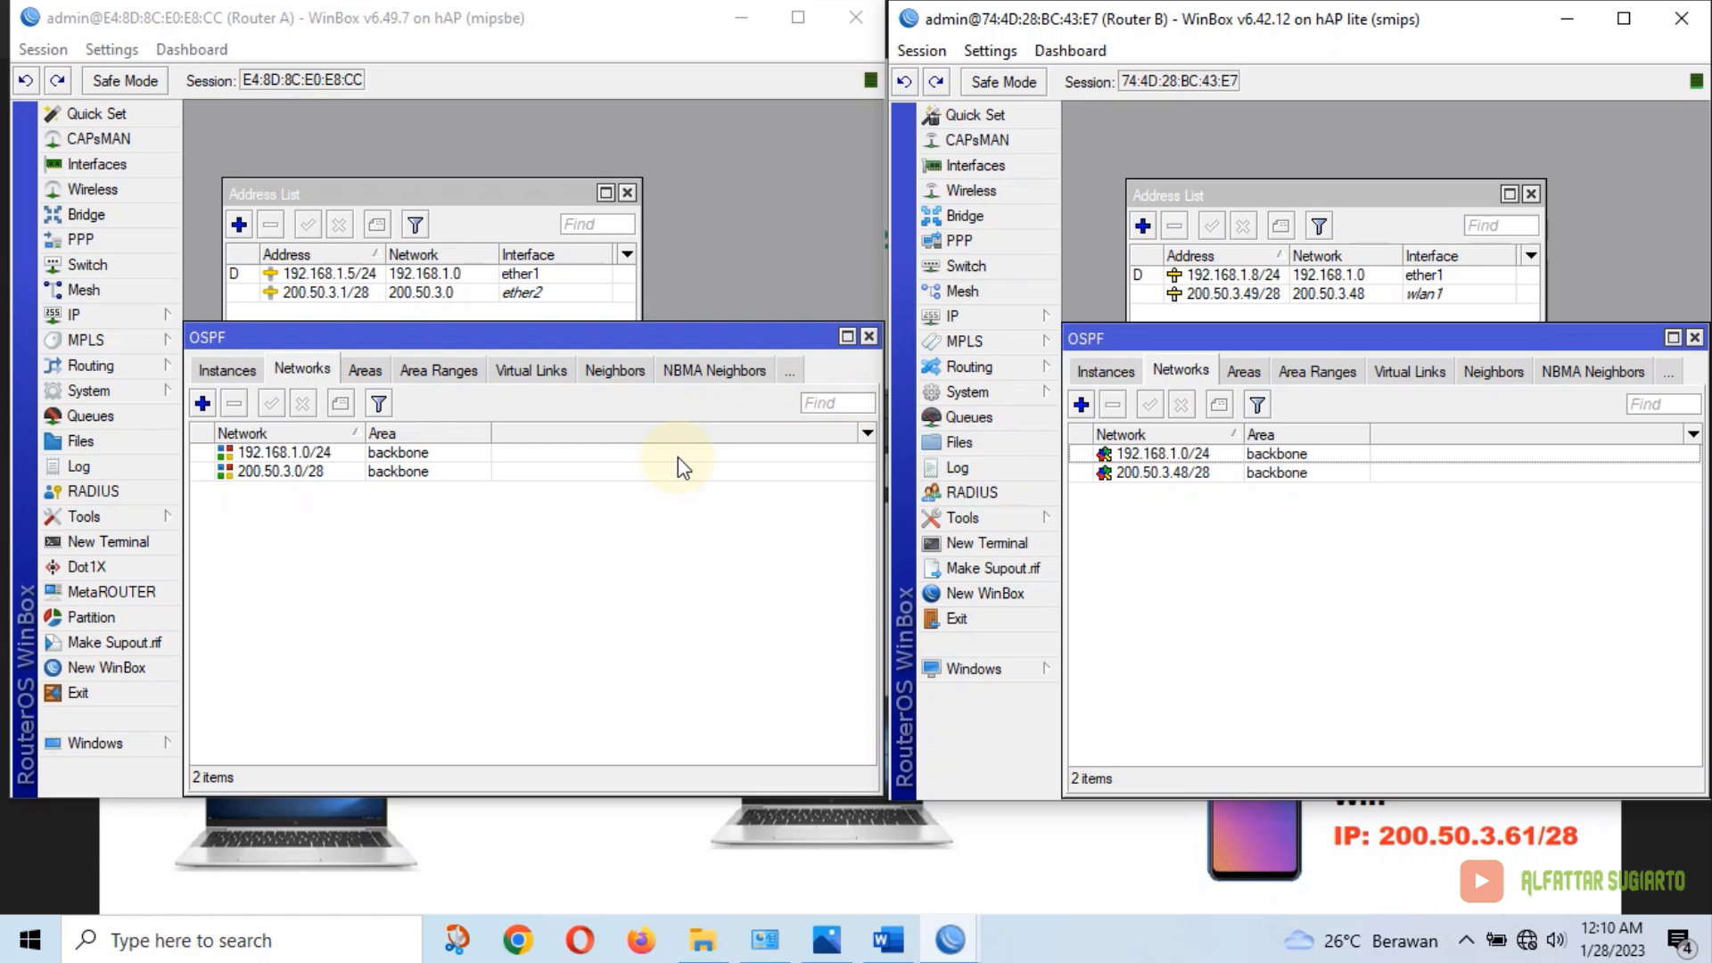
{"action": "left_click", "coordinate": [868, 337]}
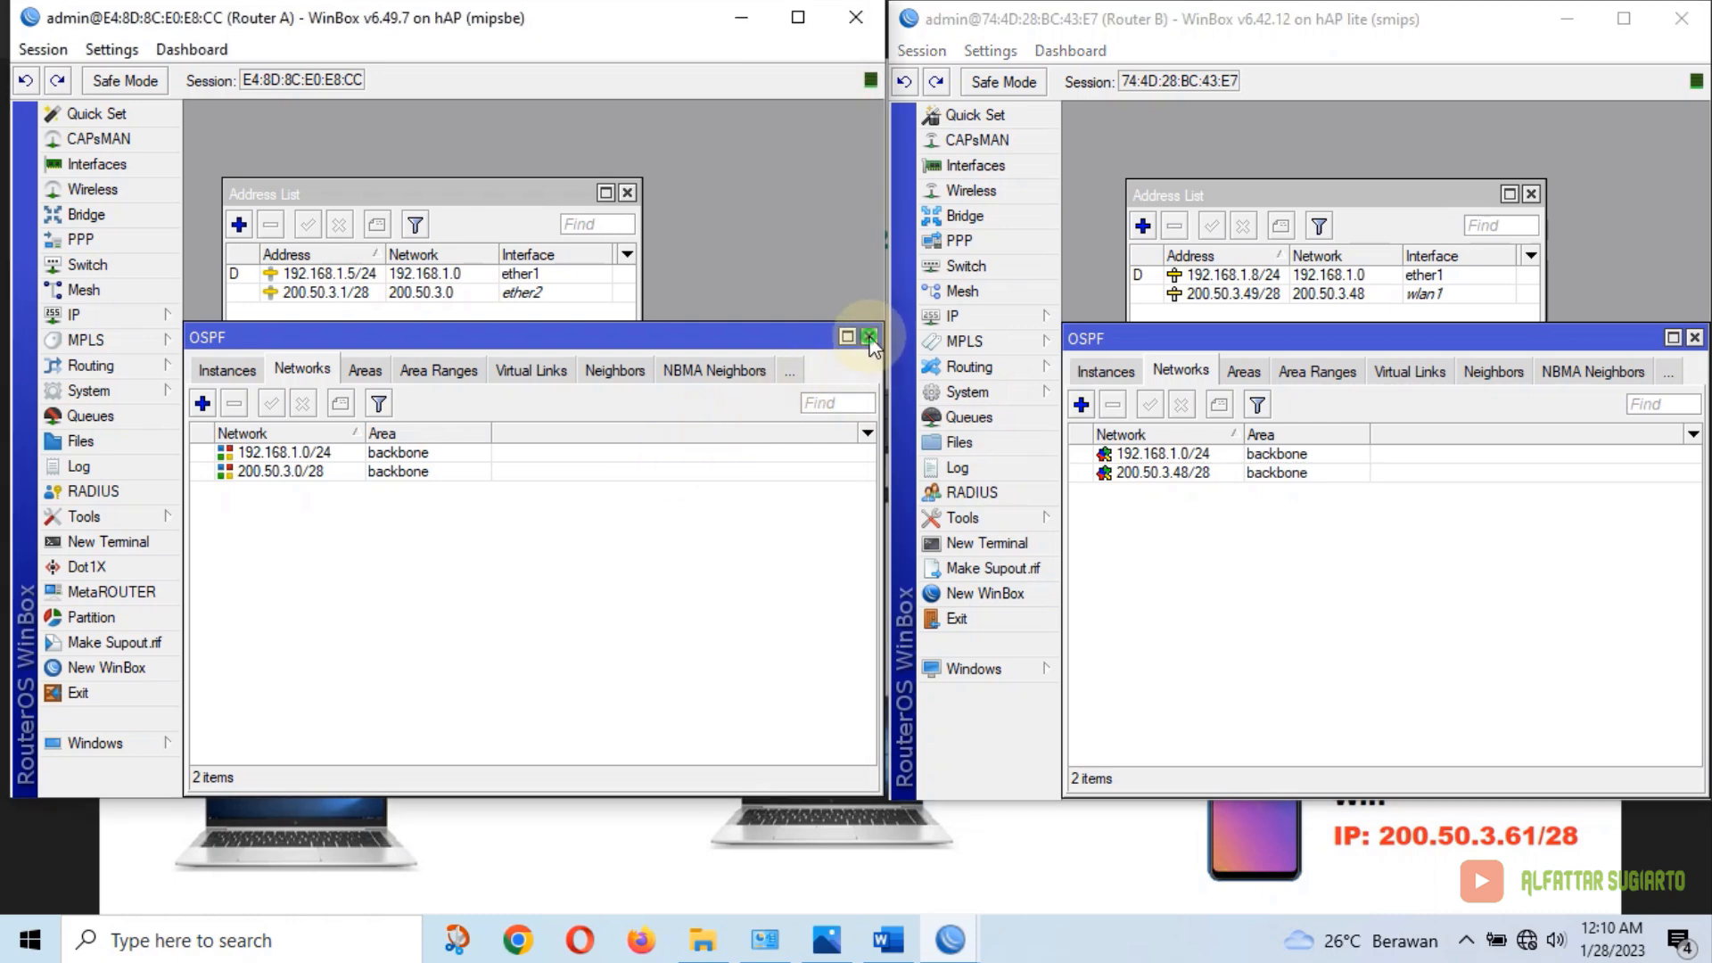
Close Router B's OSPF window and highlight item 6's Dynamic Routing line yellow in Word
{"action": "left_click", "coordinate": [1694, 339]}
{"action": "left_click", "coordinate": [923, 856]}
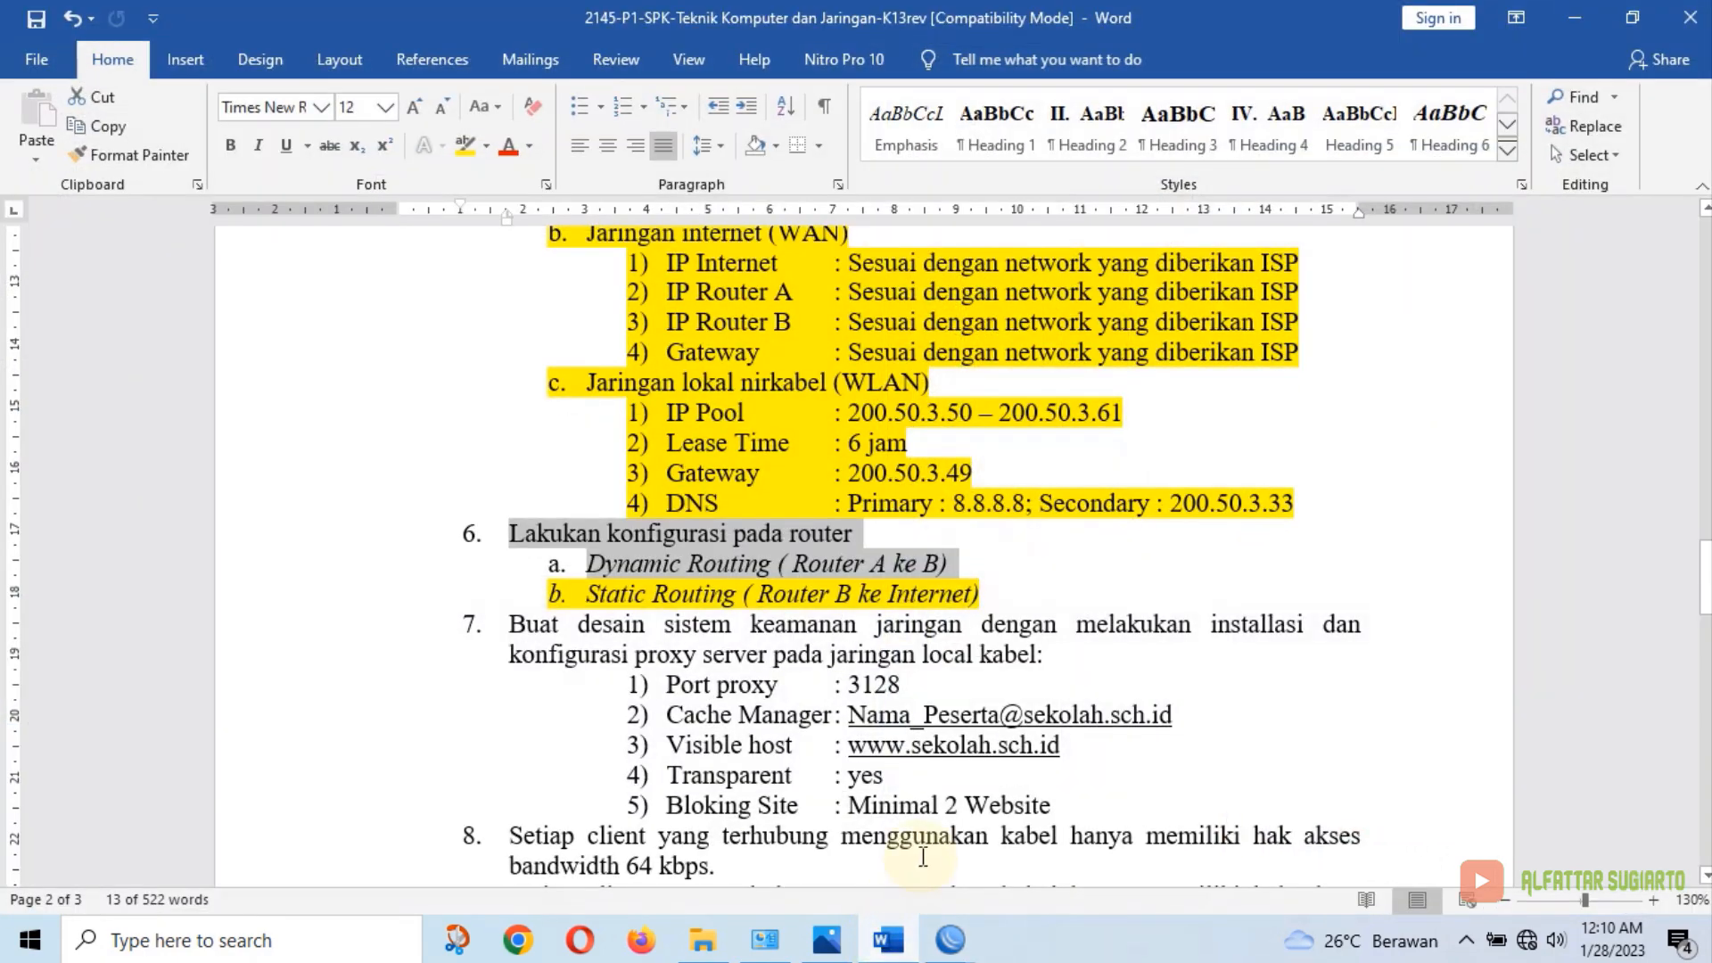
{"action": "left_click", "coordinate": [453, 153]}
{"action": "key", "text": "Right"}
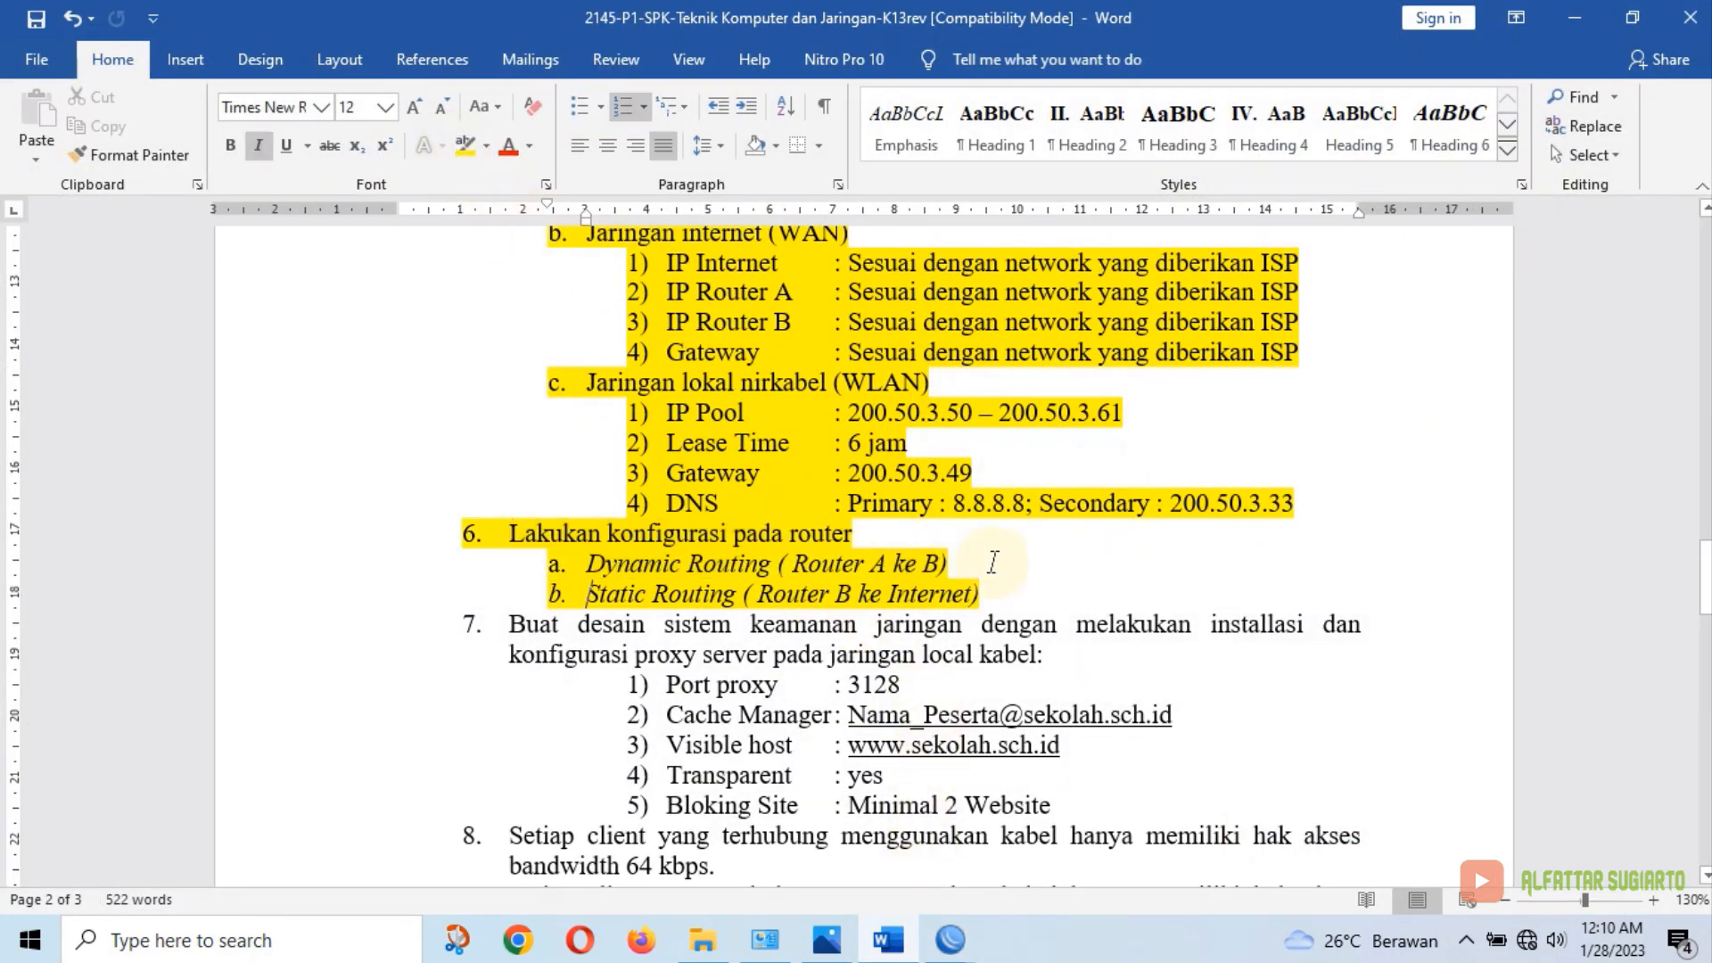
Select item 7's proxy server requirements and minimize Word
{"action": "left_click", "coordinate": [992, 562]}
{"action": "scroll", "coordinate": [1036, 553], "scroll_direction": "down", "scroll_amount": 2}
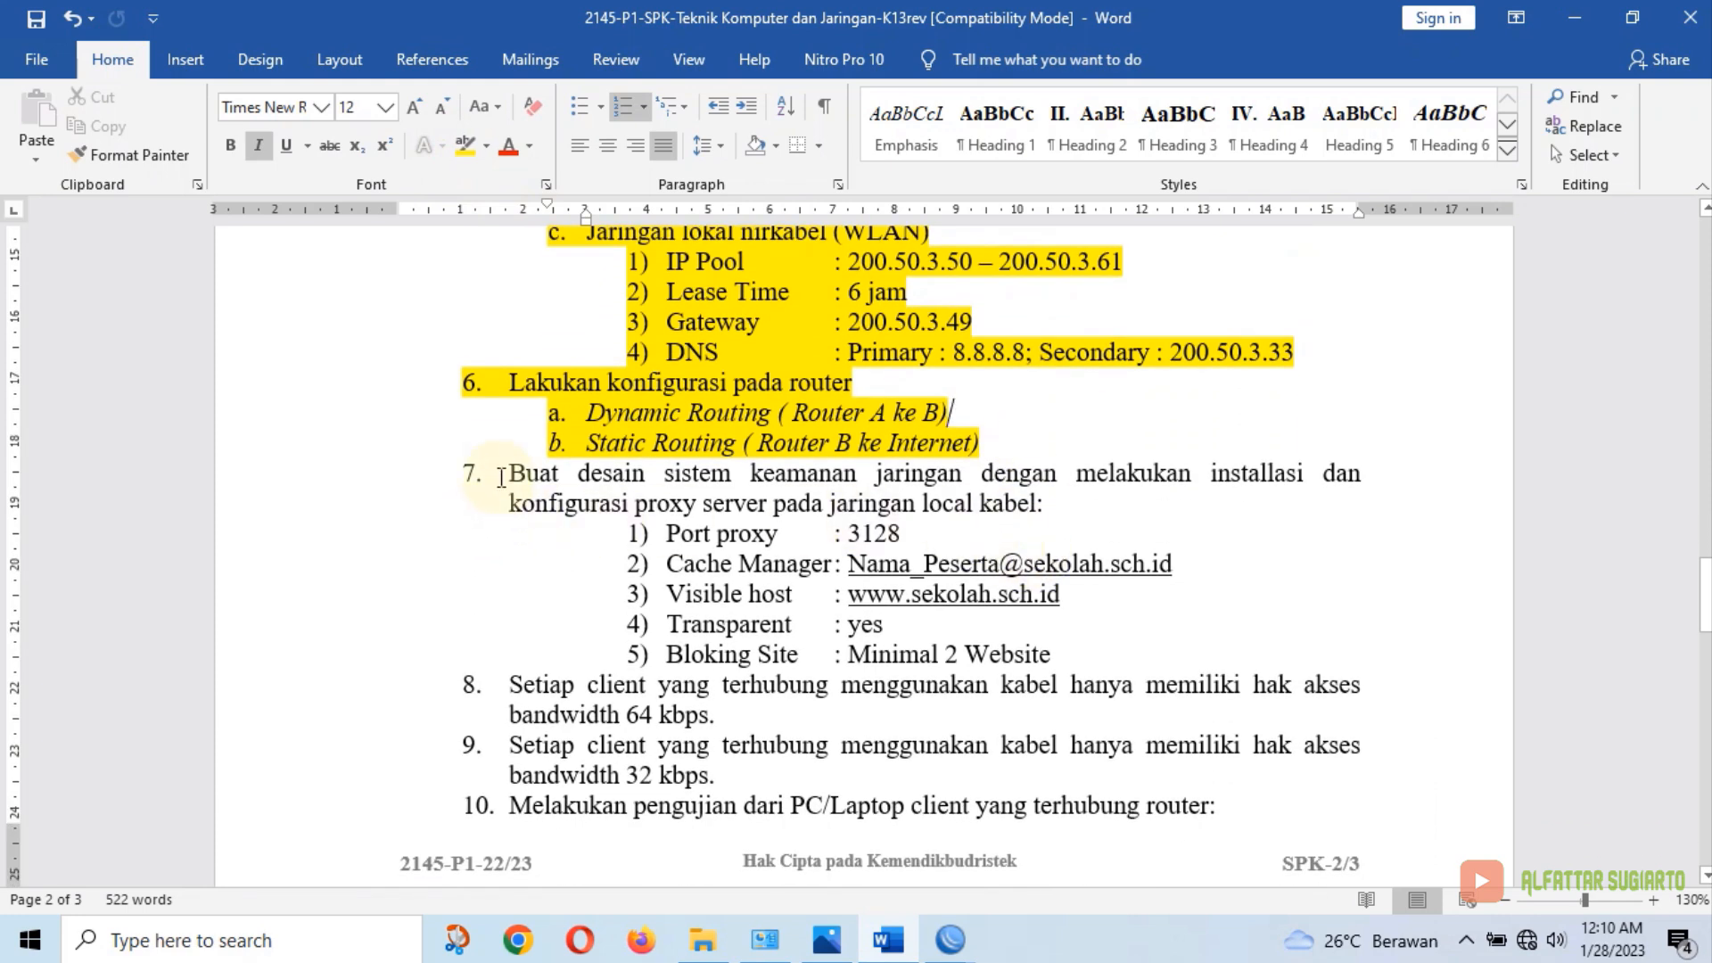
{"action": "left_click_drag", "start_coordinate": [507, 473], "coordinate": [1059, 645]}
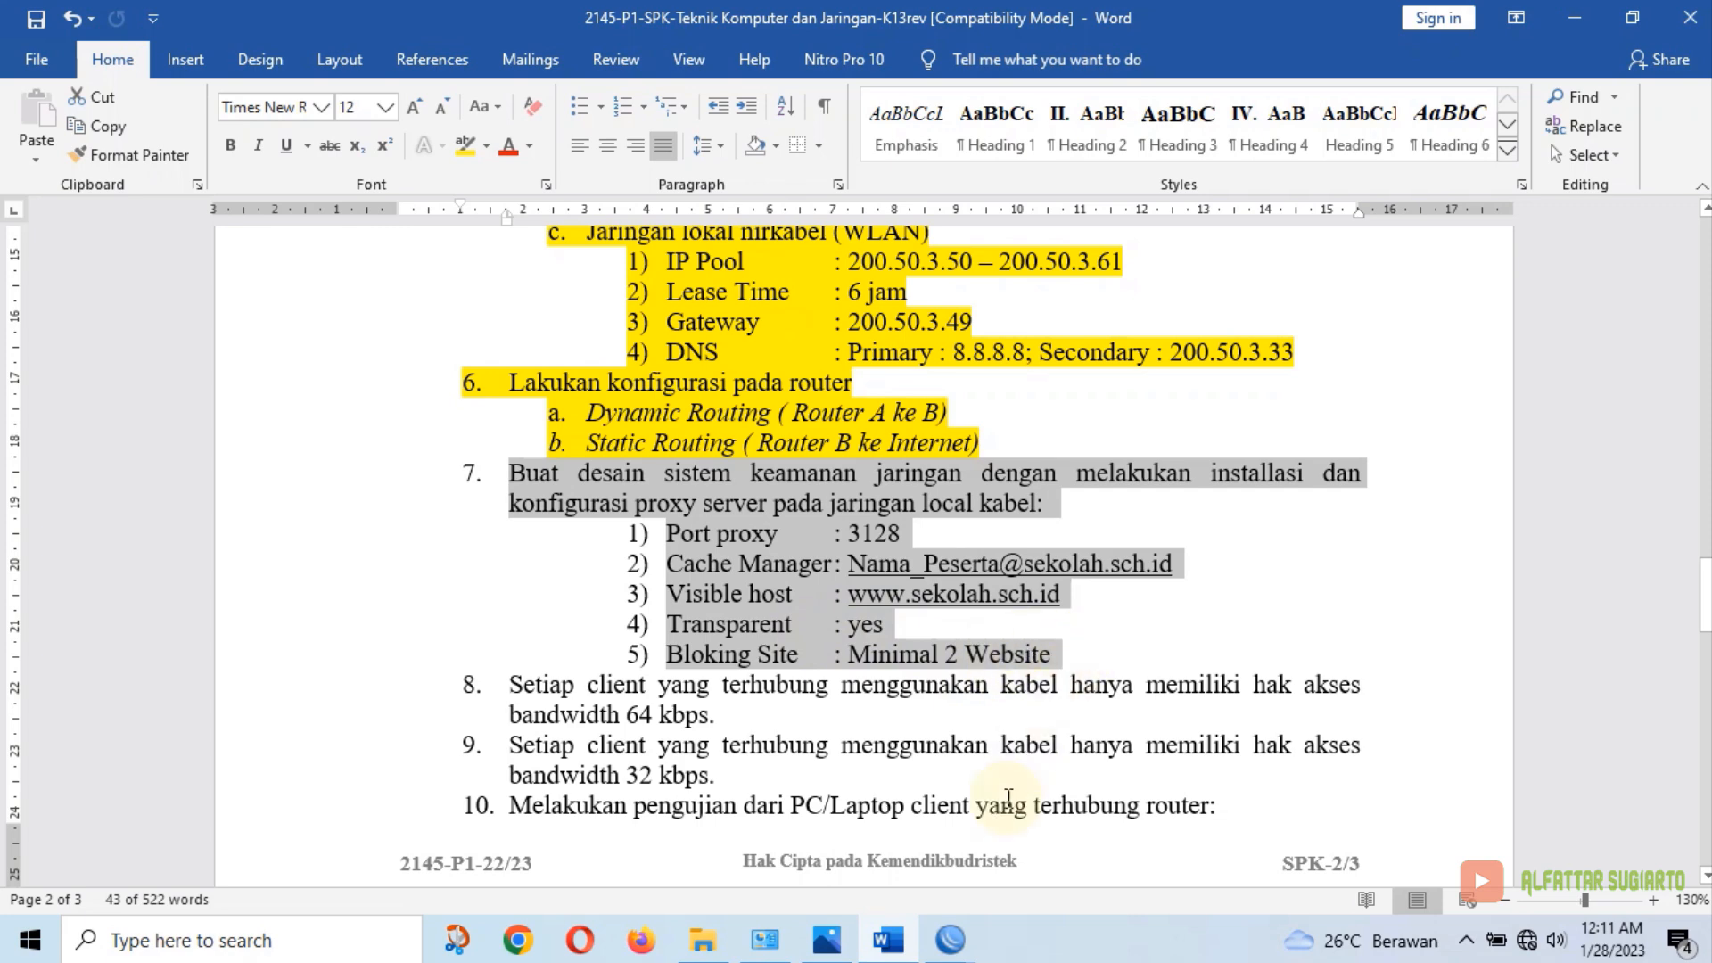
{"action": "left_click", "coordinate": [905, 948]}
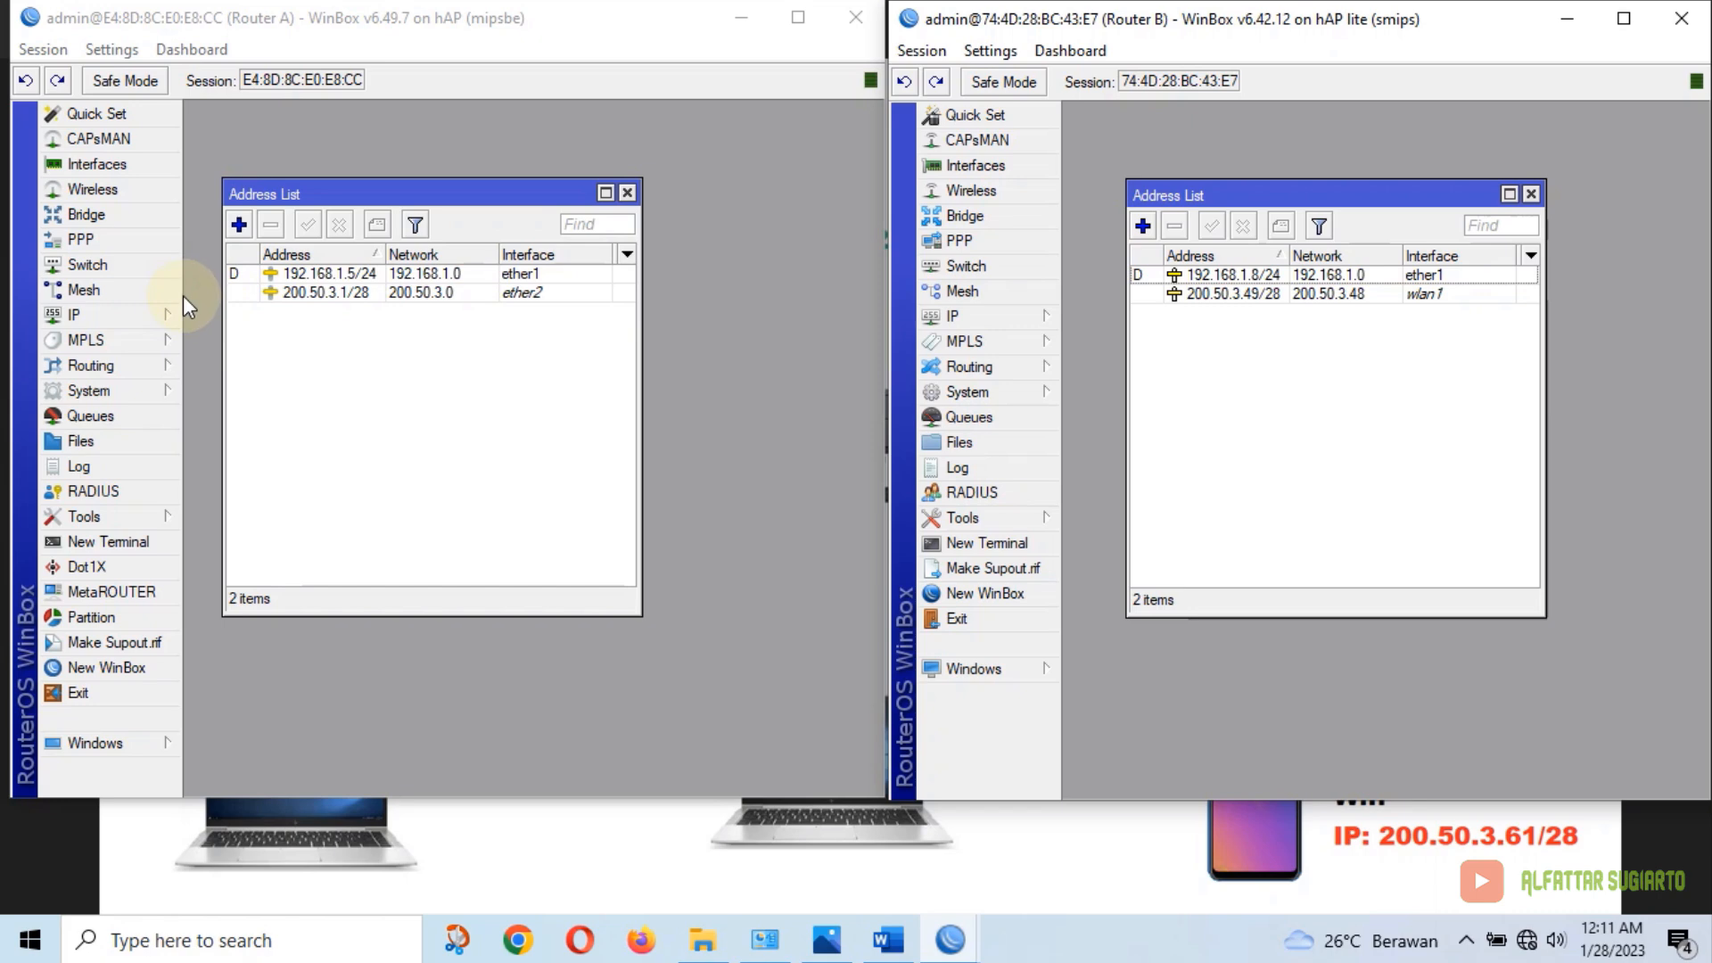
Enable Router A's web proxy on port 3128 in anonymous mode
{"action": "left_click", "coordinate": [134, 315]}
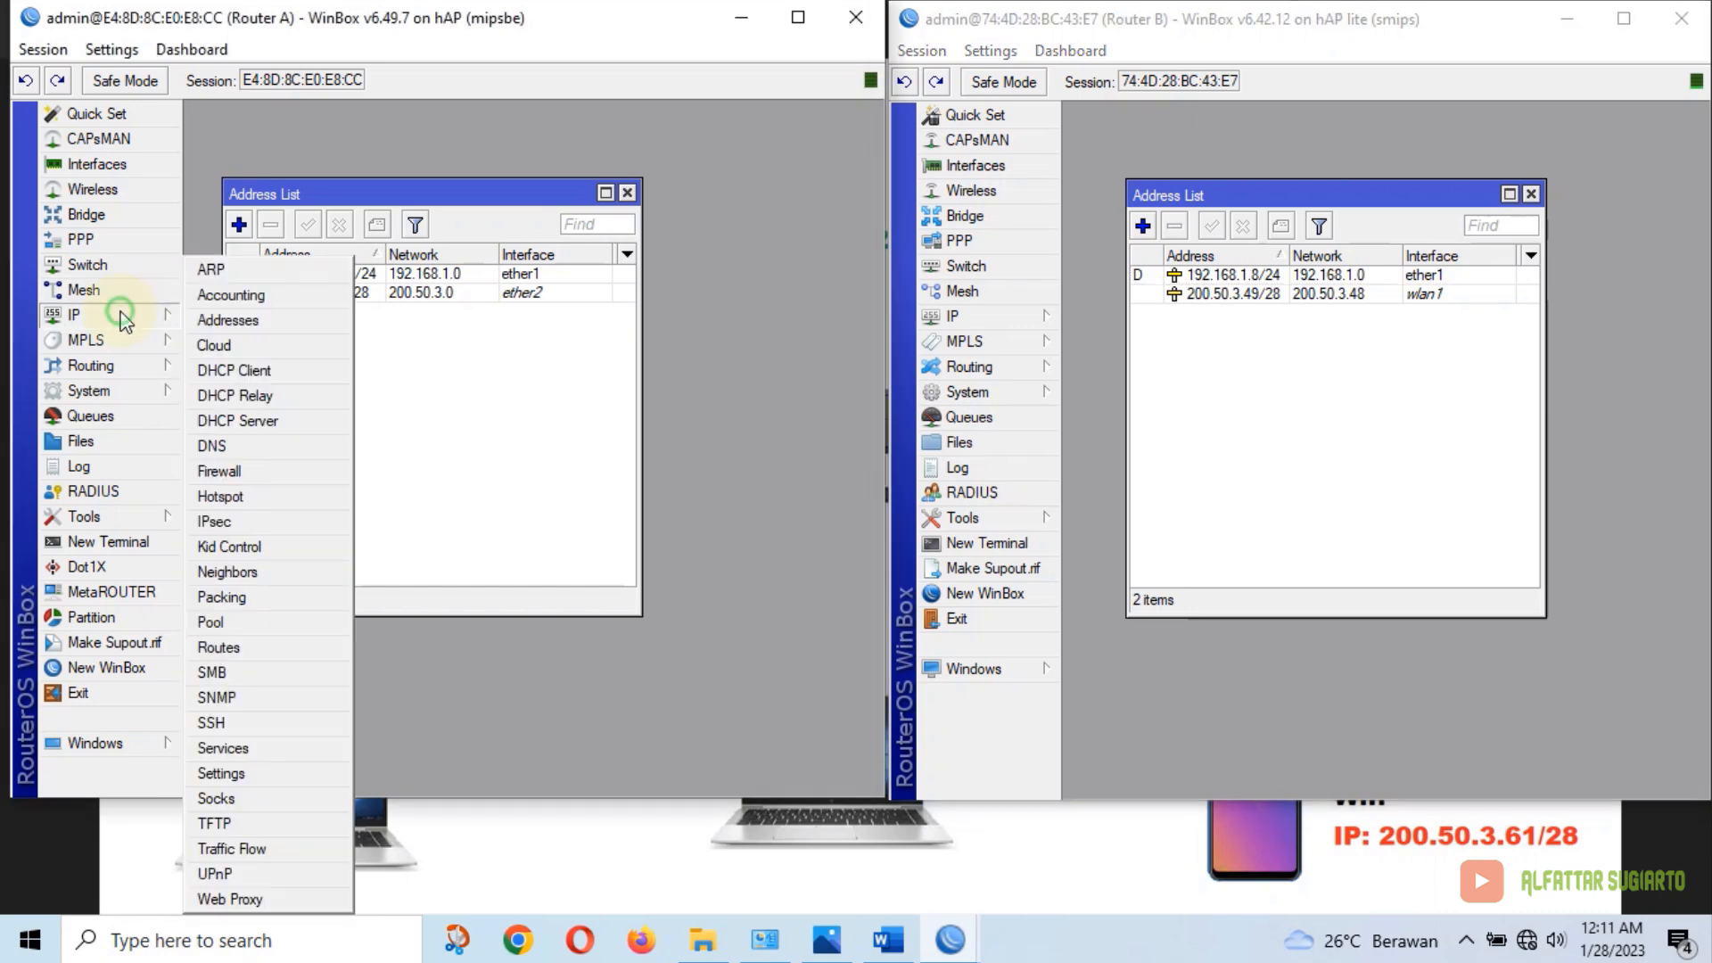
{"action": "left_click", "coordinate": [232, 899]}
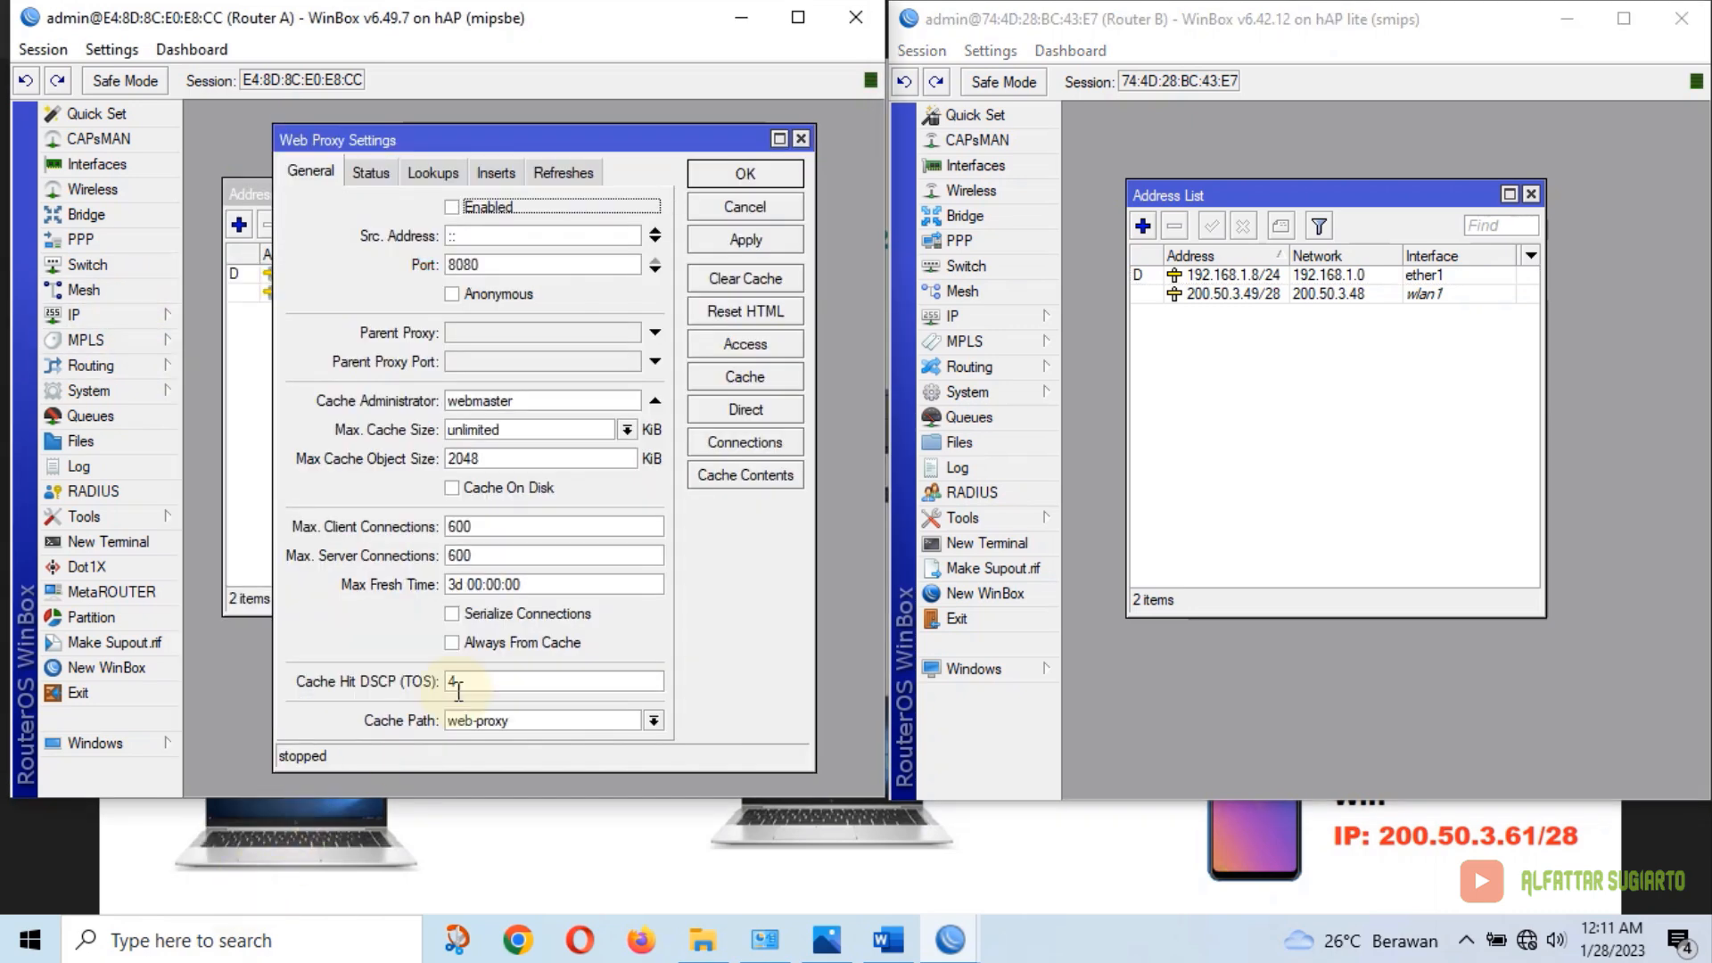
{"action": "left_click", "coordinate": [452, 207]}
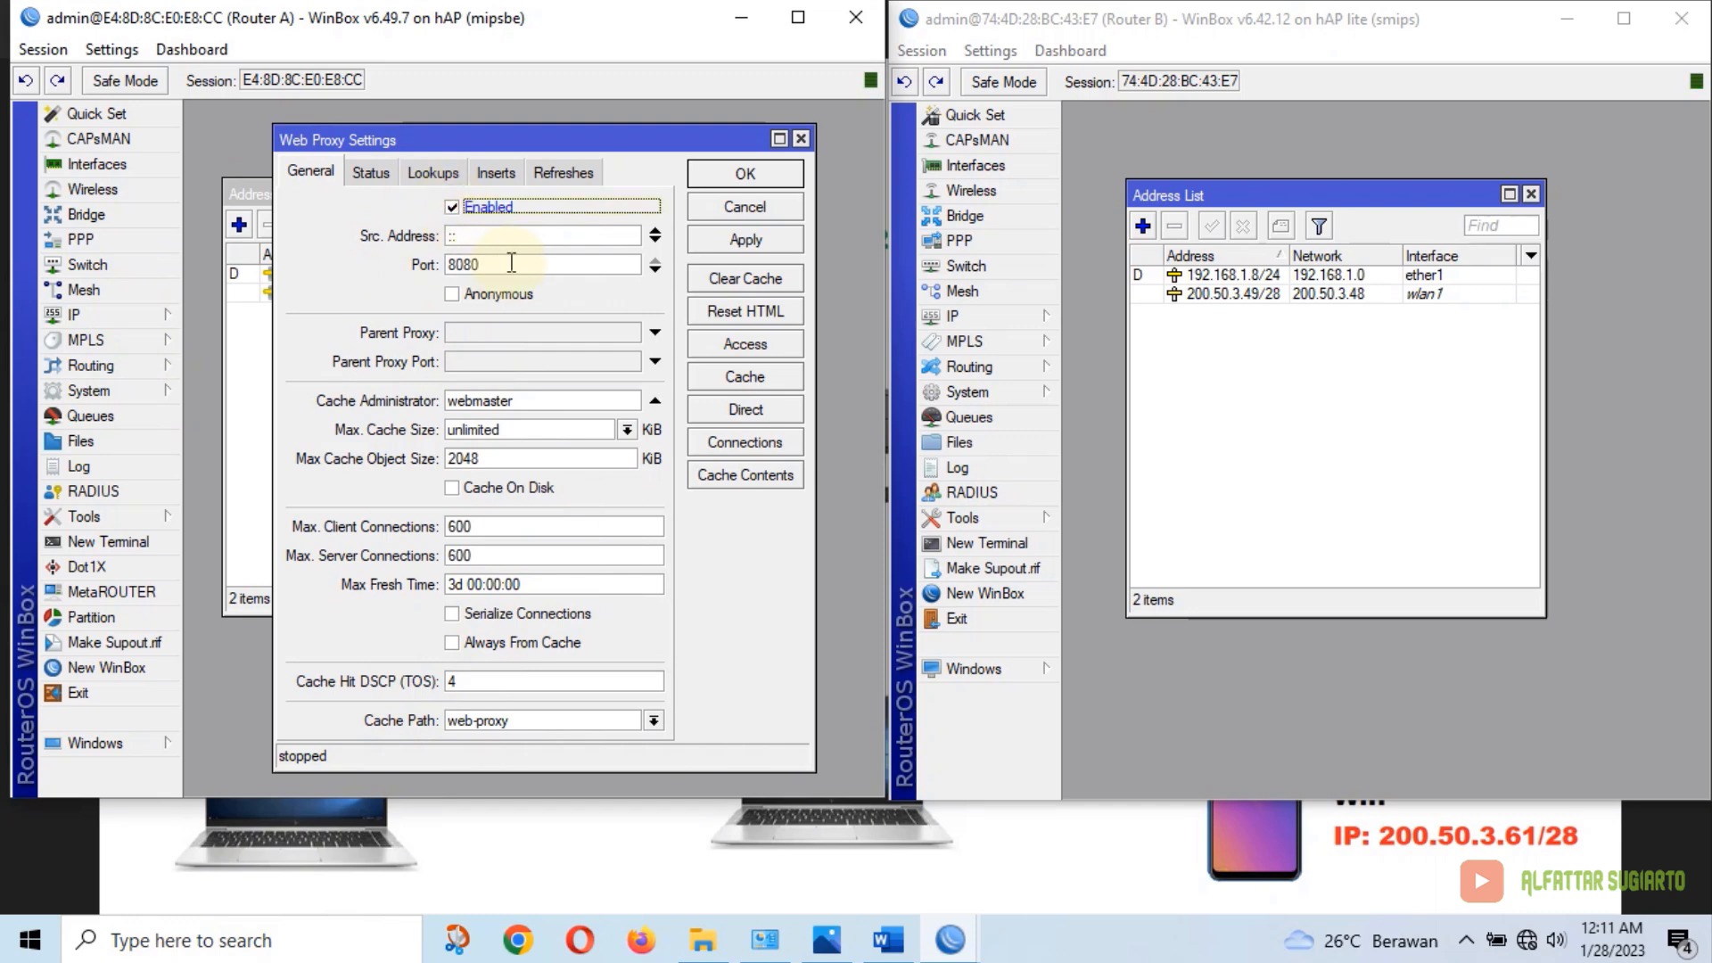
{"action": "left_click_drag", "start_coordinate": [508, 264], "coordinate": [425, 268]}
{"action": "type", "text": "312"}
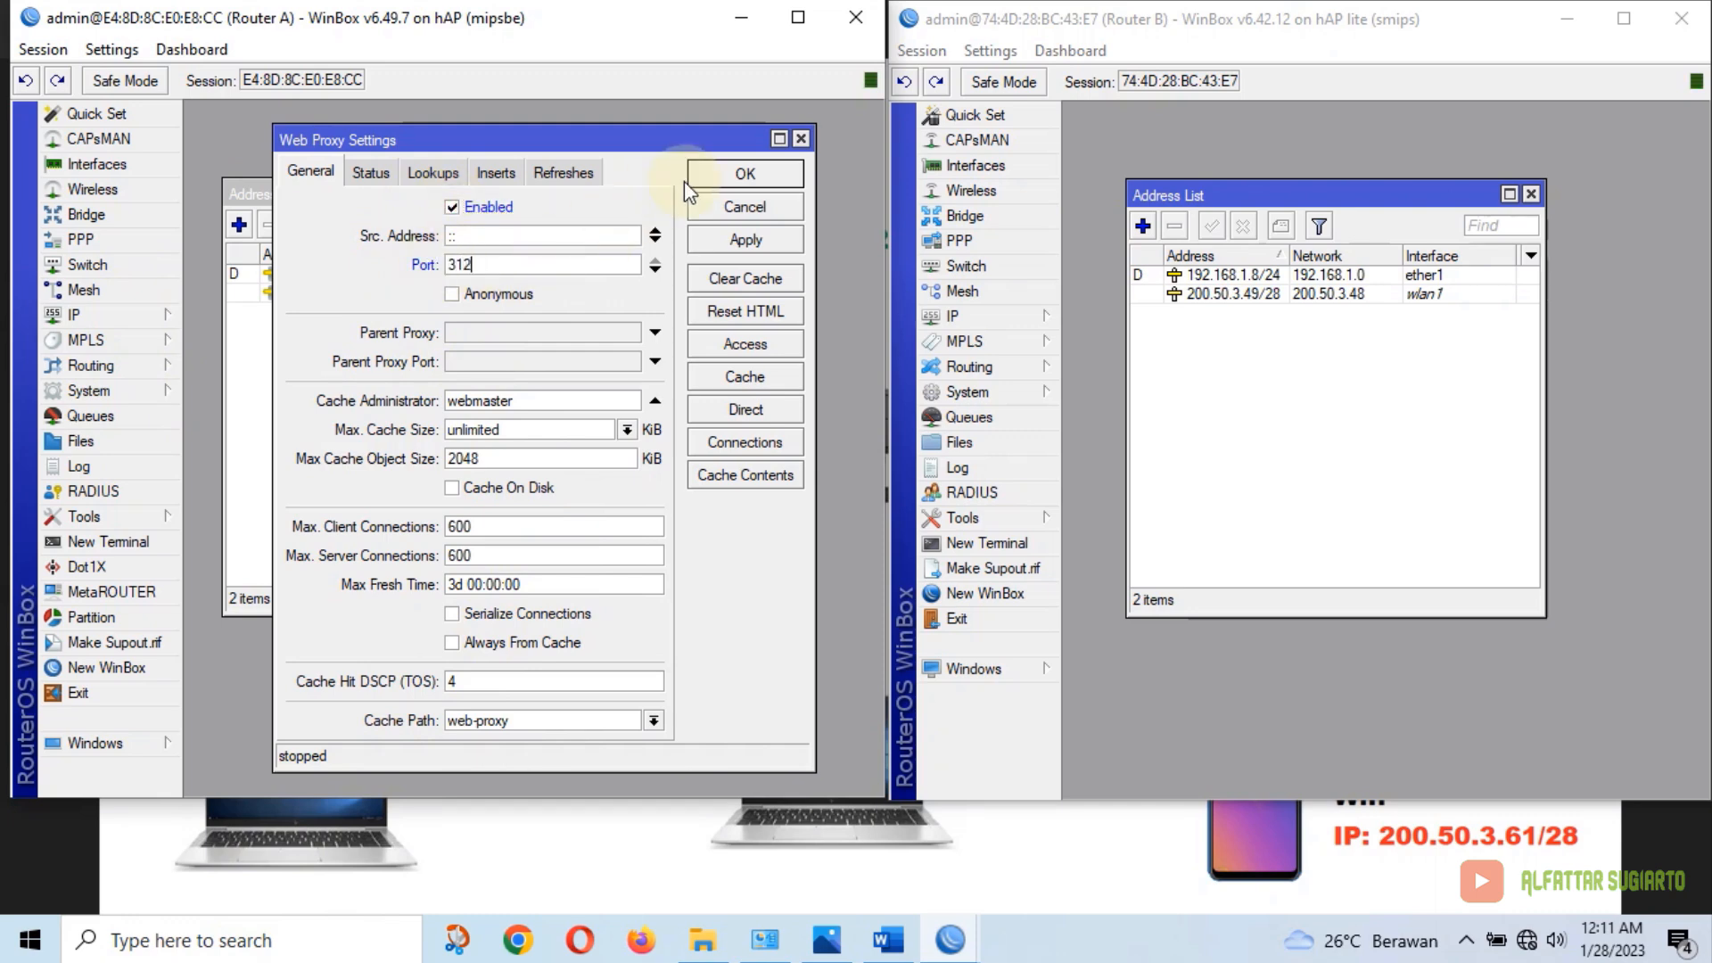
{"action": "type", "text": "8"}
{"action": "left_click", "coordinate": [504, 294]}
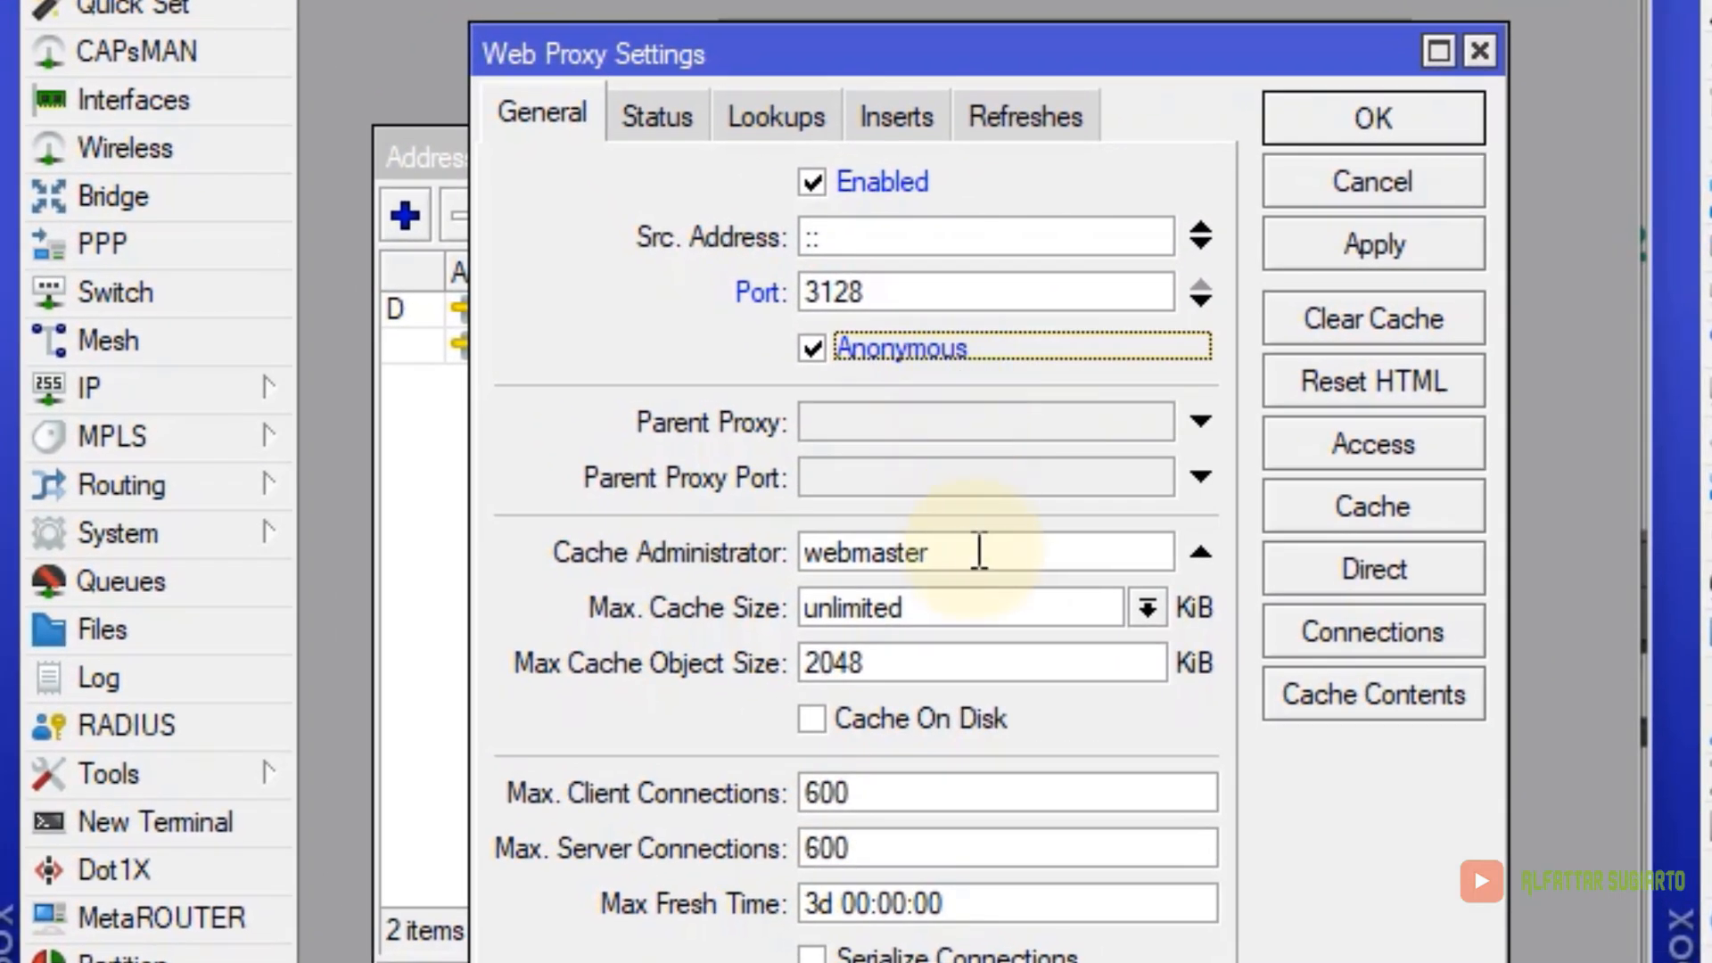
Enter the administrator's e-mail as Cache Administrator, apply, and open the proxy Access rules
{"action": "left_click", "coordinate": [552, 402]}
{"action": "left_click_drag", "start_coordinate": [948, 552], "coordinate": [764, 554]}
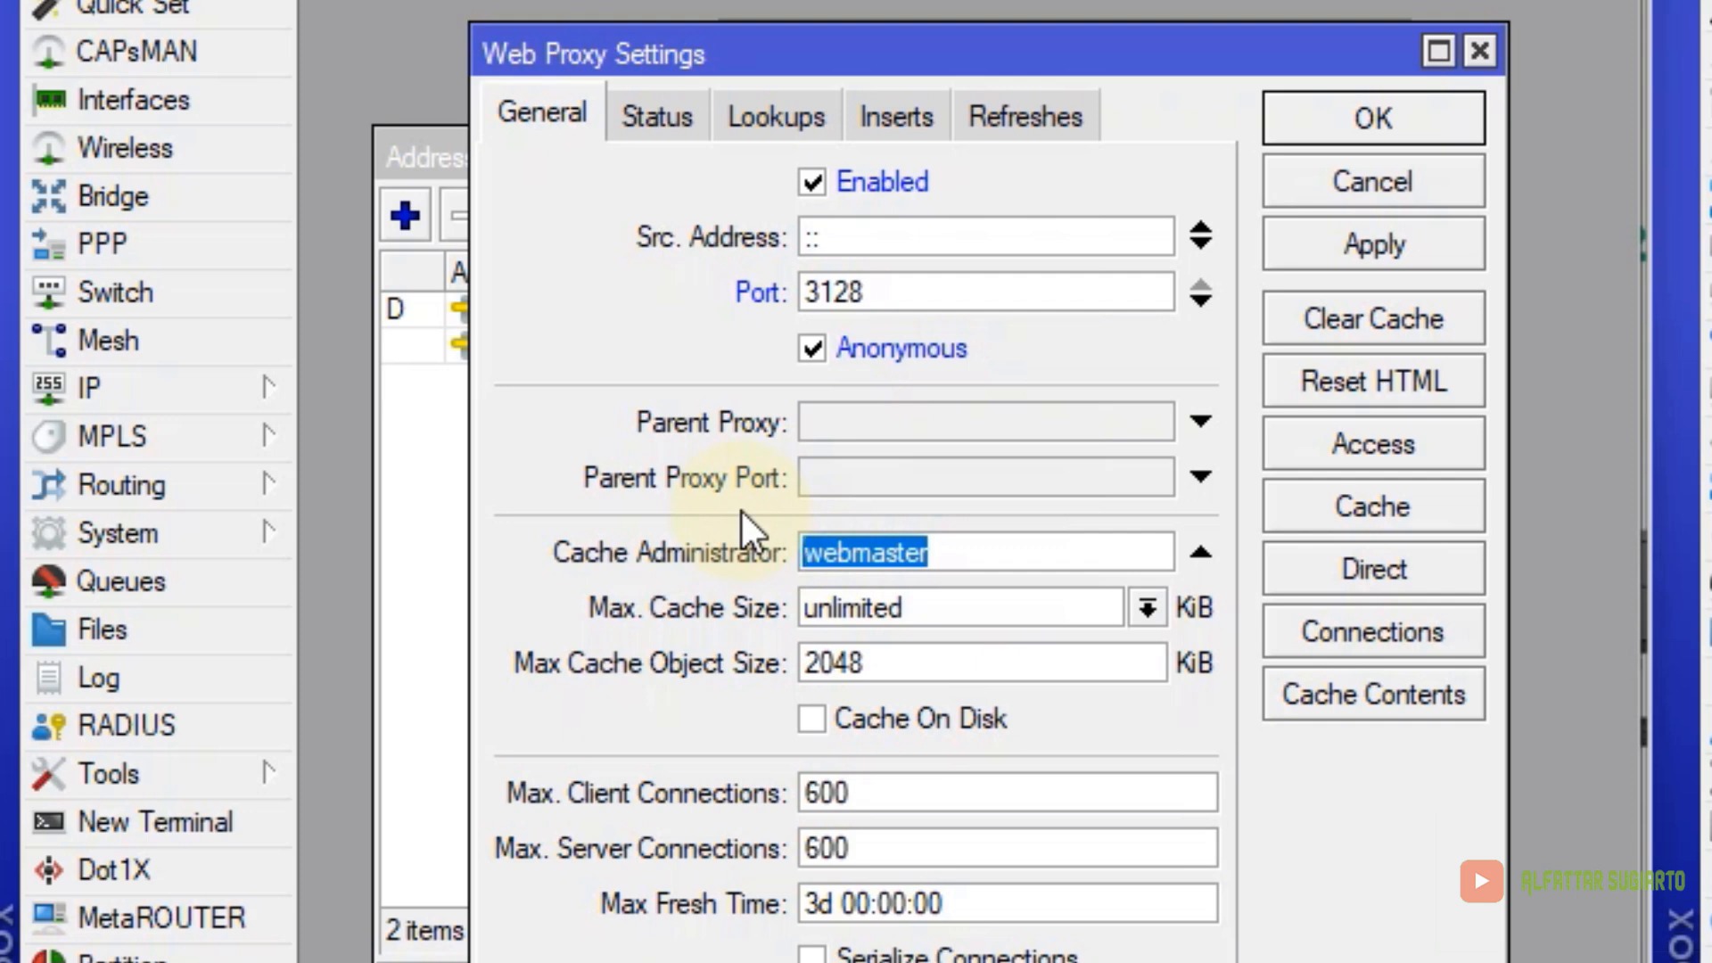
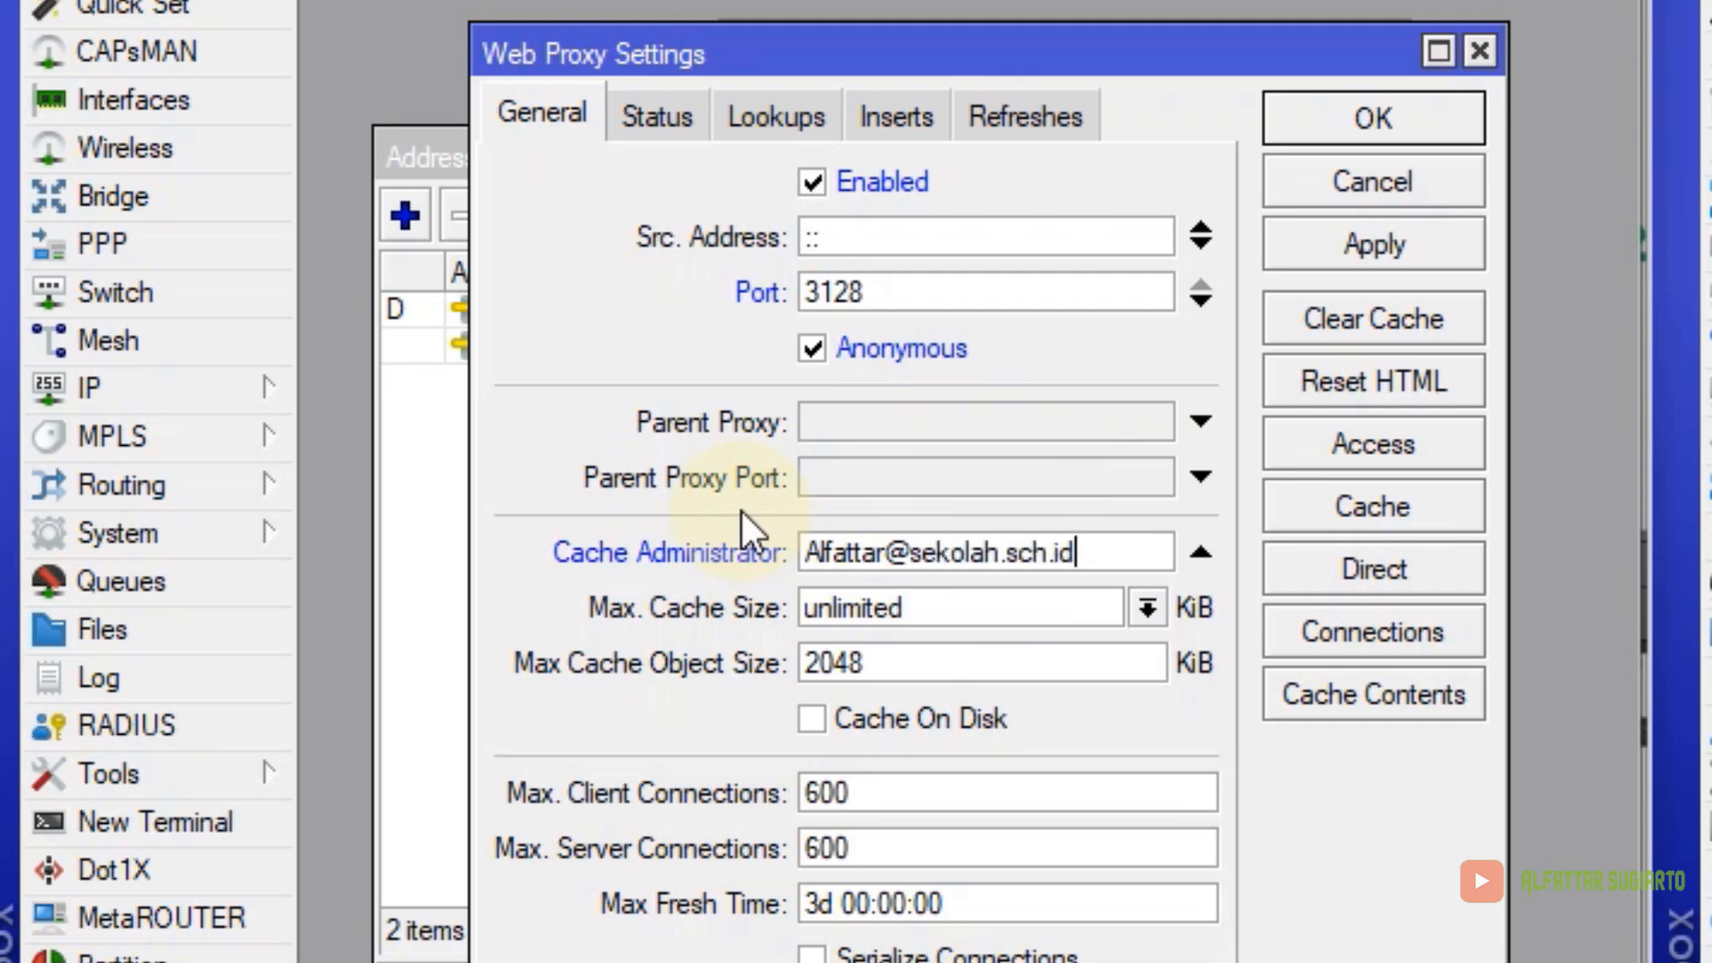
{"action": "left_click", "coordinate": [1419, 247]}
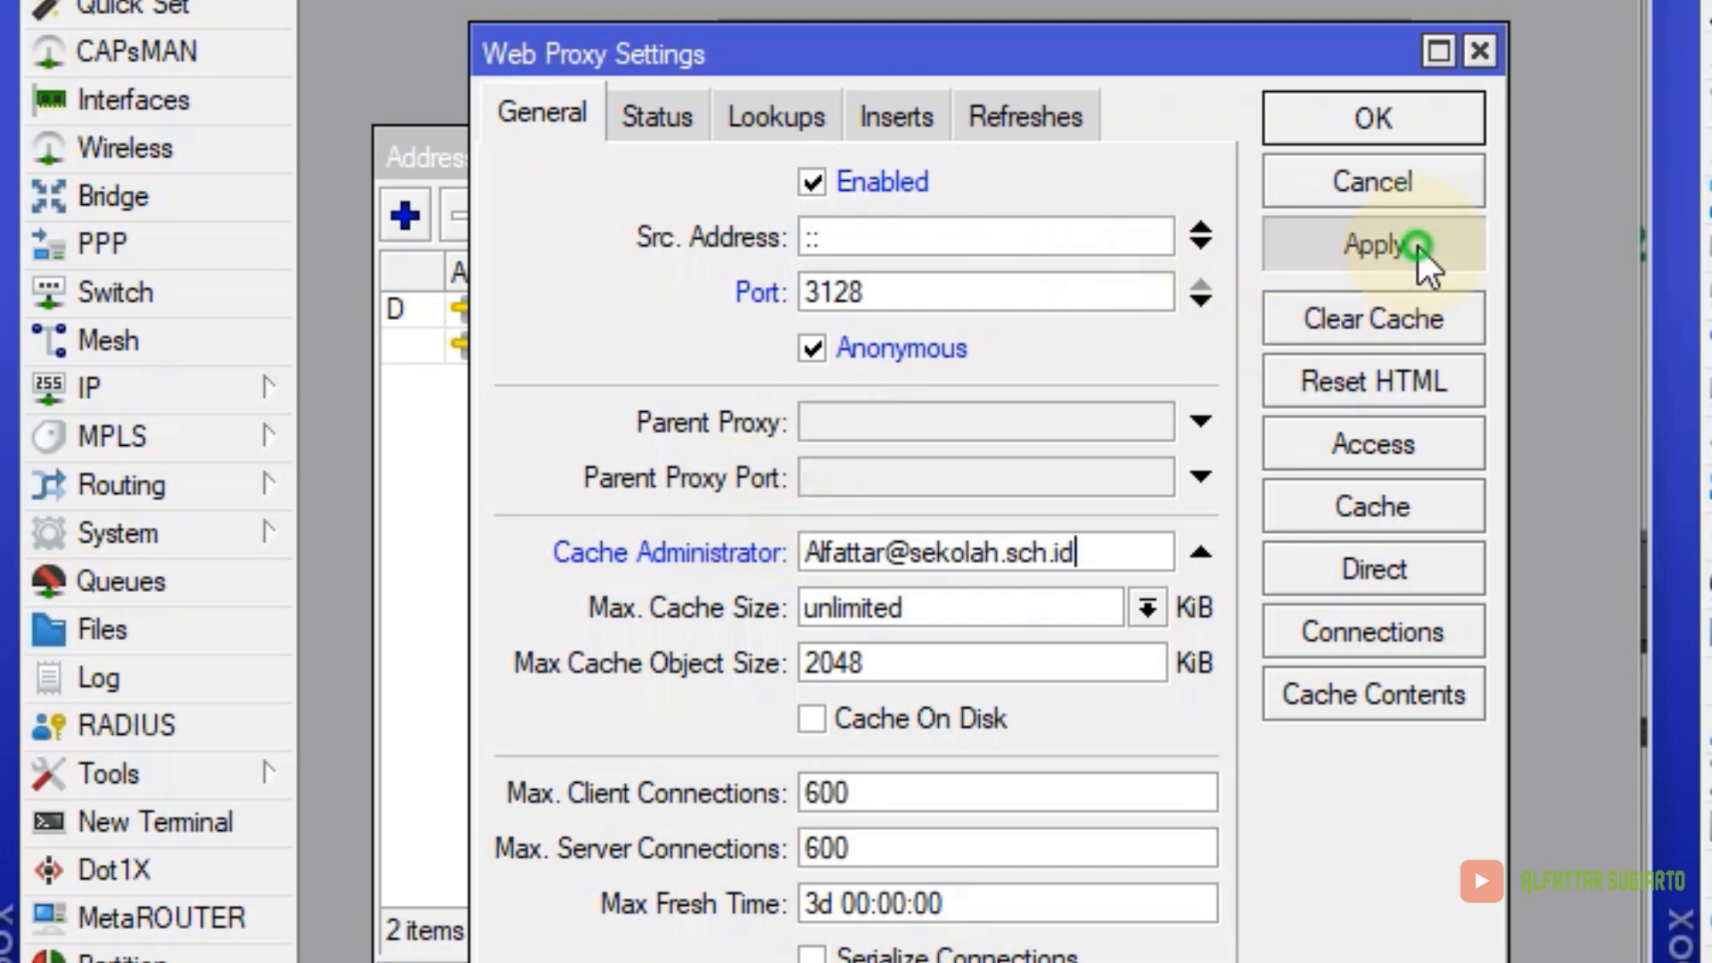
{"action": "left_click", "coordinate": [1465, 453]}
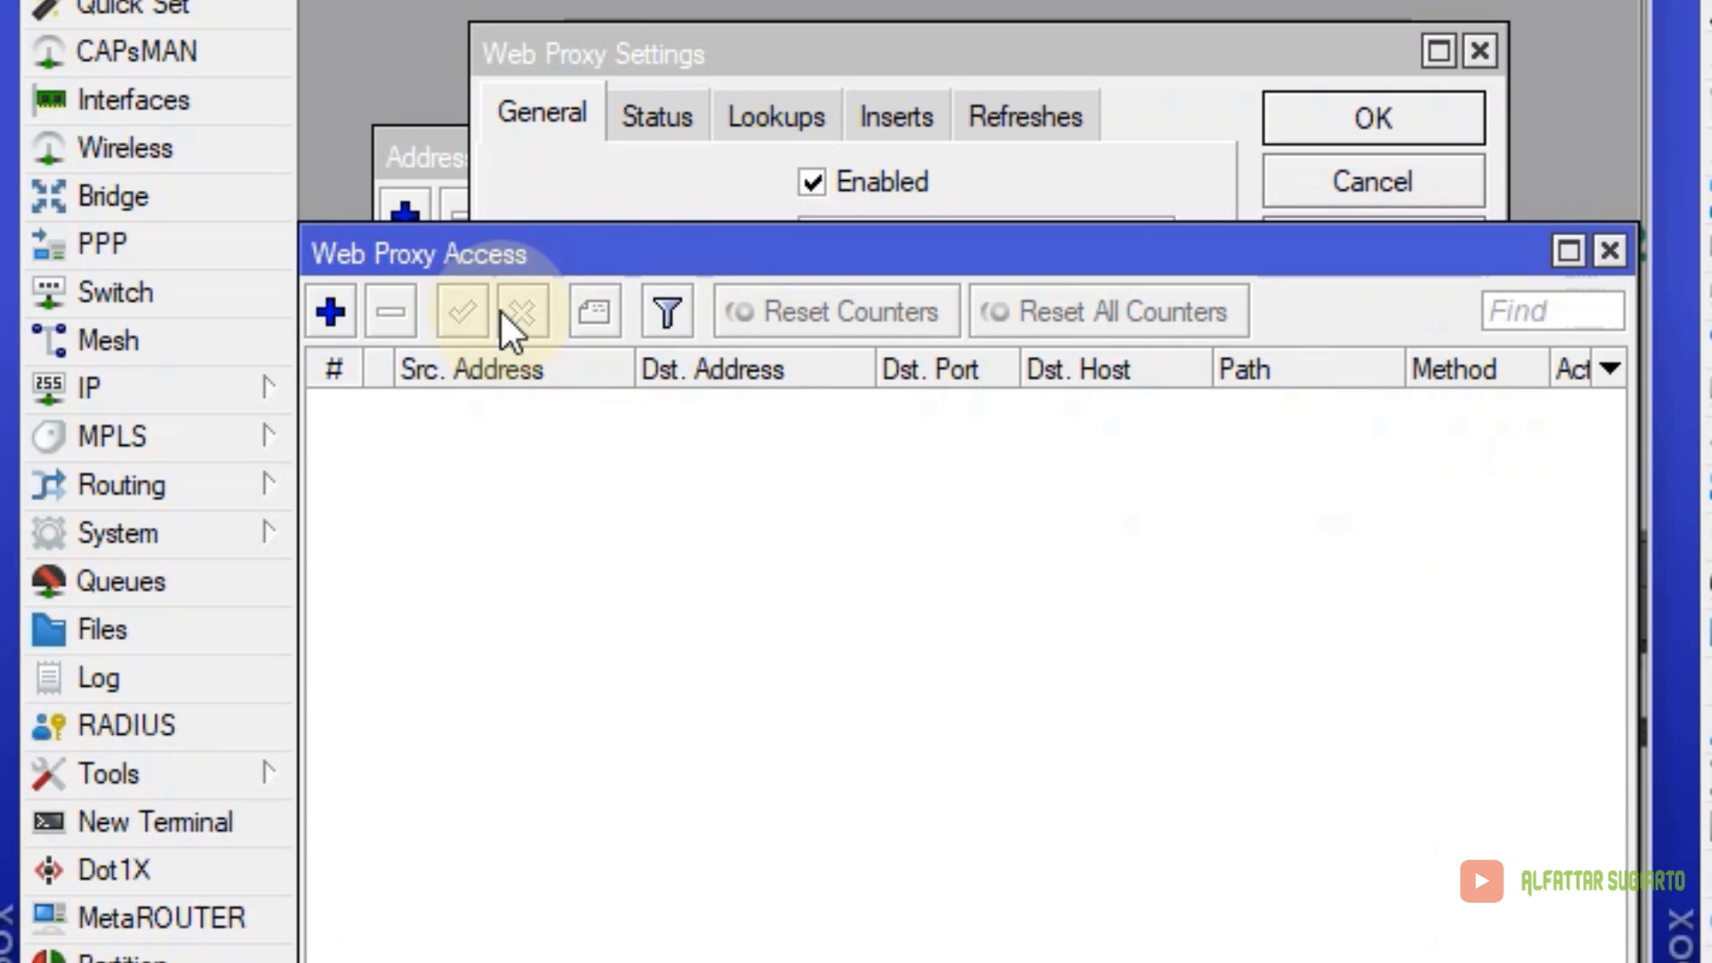
Add a web proxy access rule that denies destination host *linux.or.id
{"action": "left_click", "coordinate": [331, 309]}
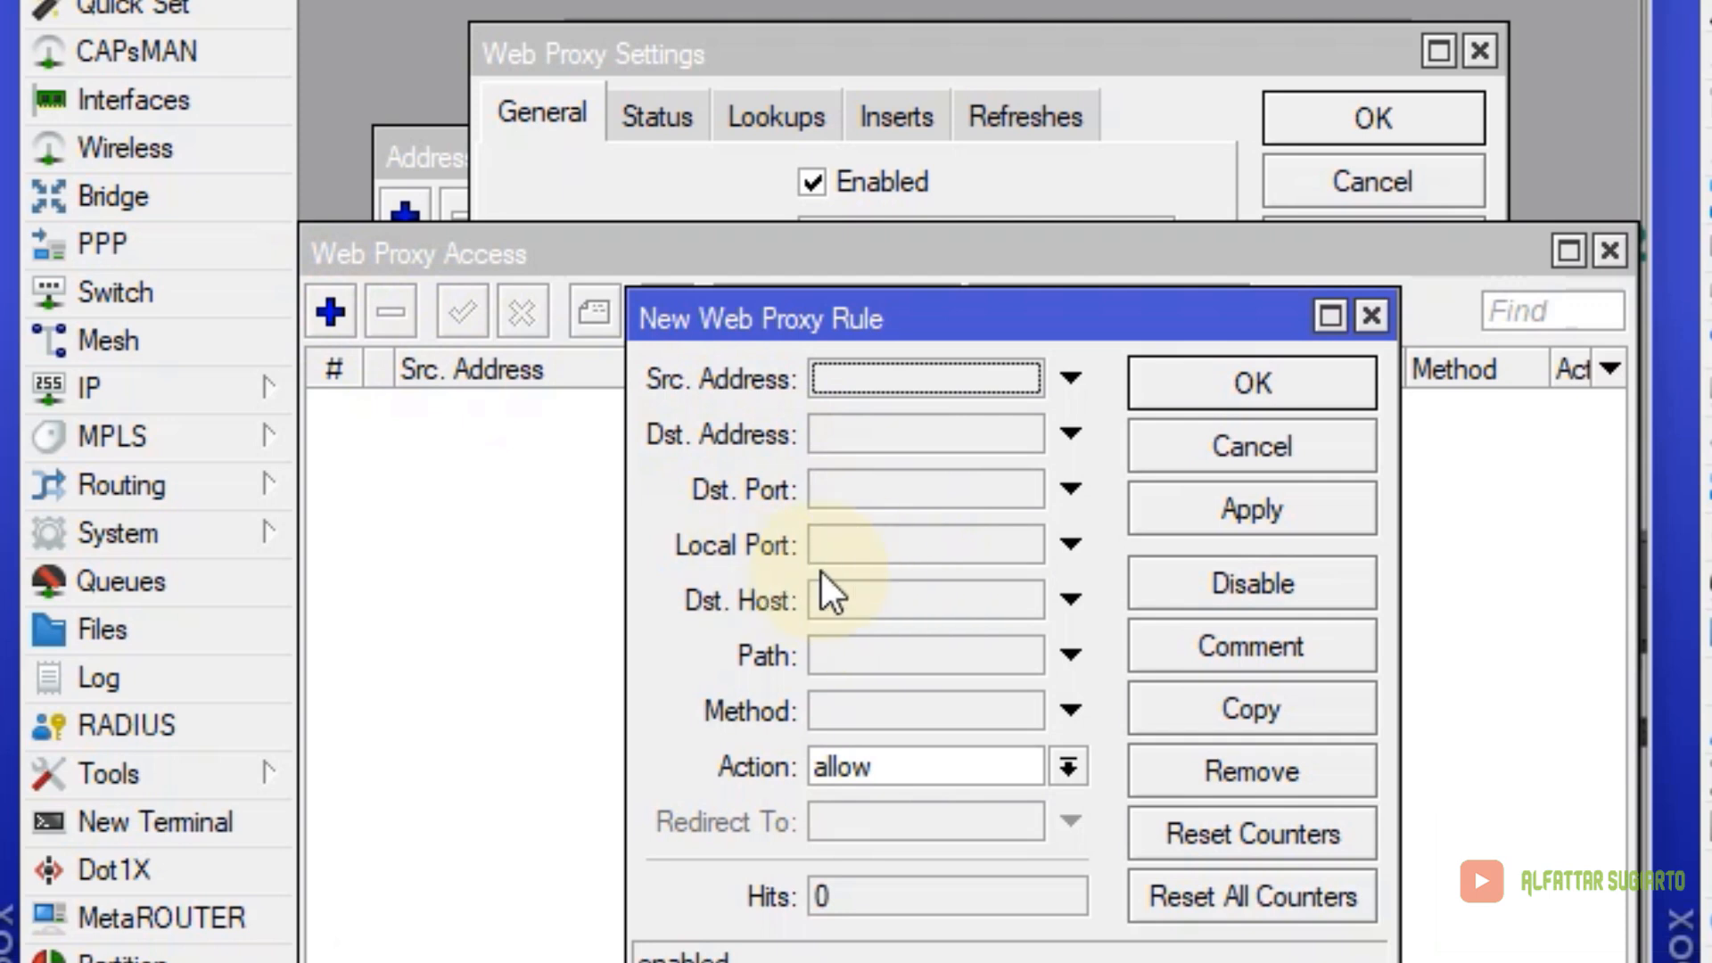
{"action": "left_click", "coordinate": [852, 599]}
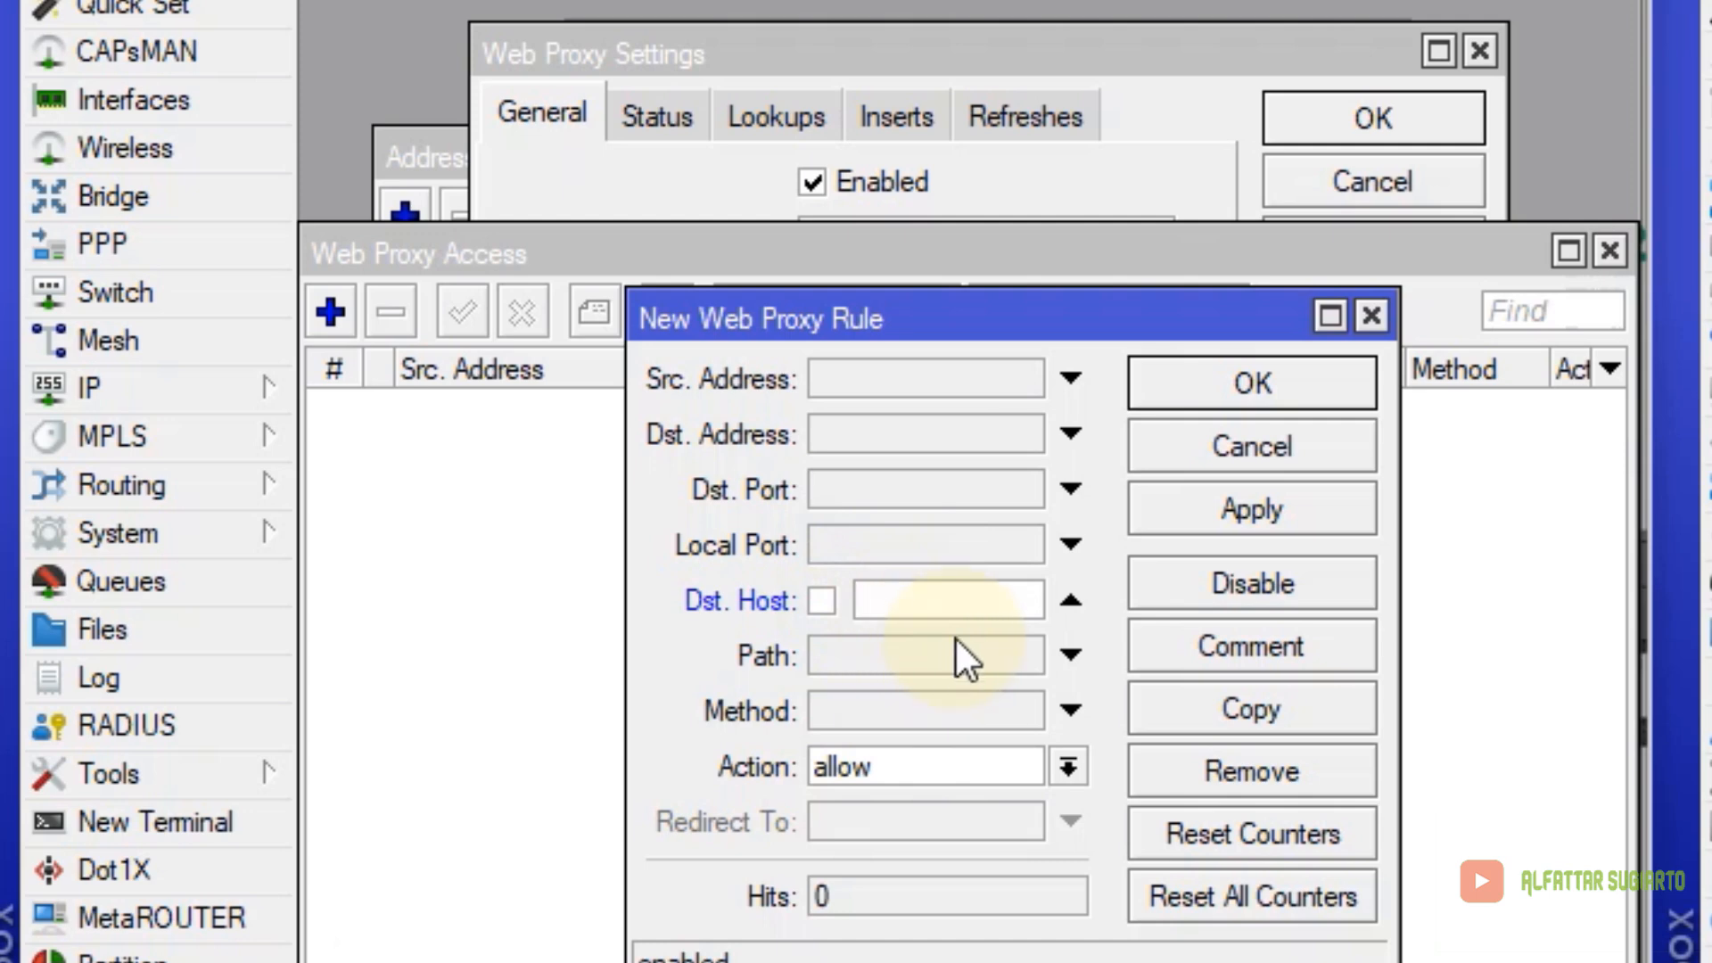
{"action": "type", "text": "*linux.or.id"}
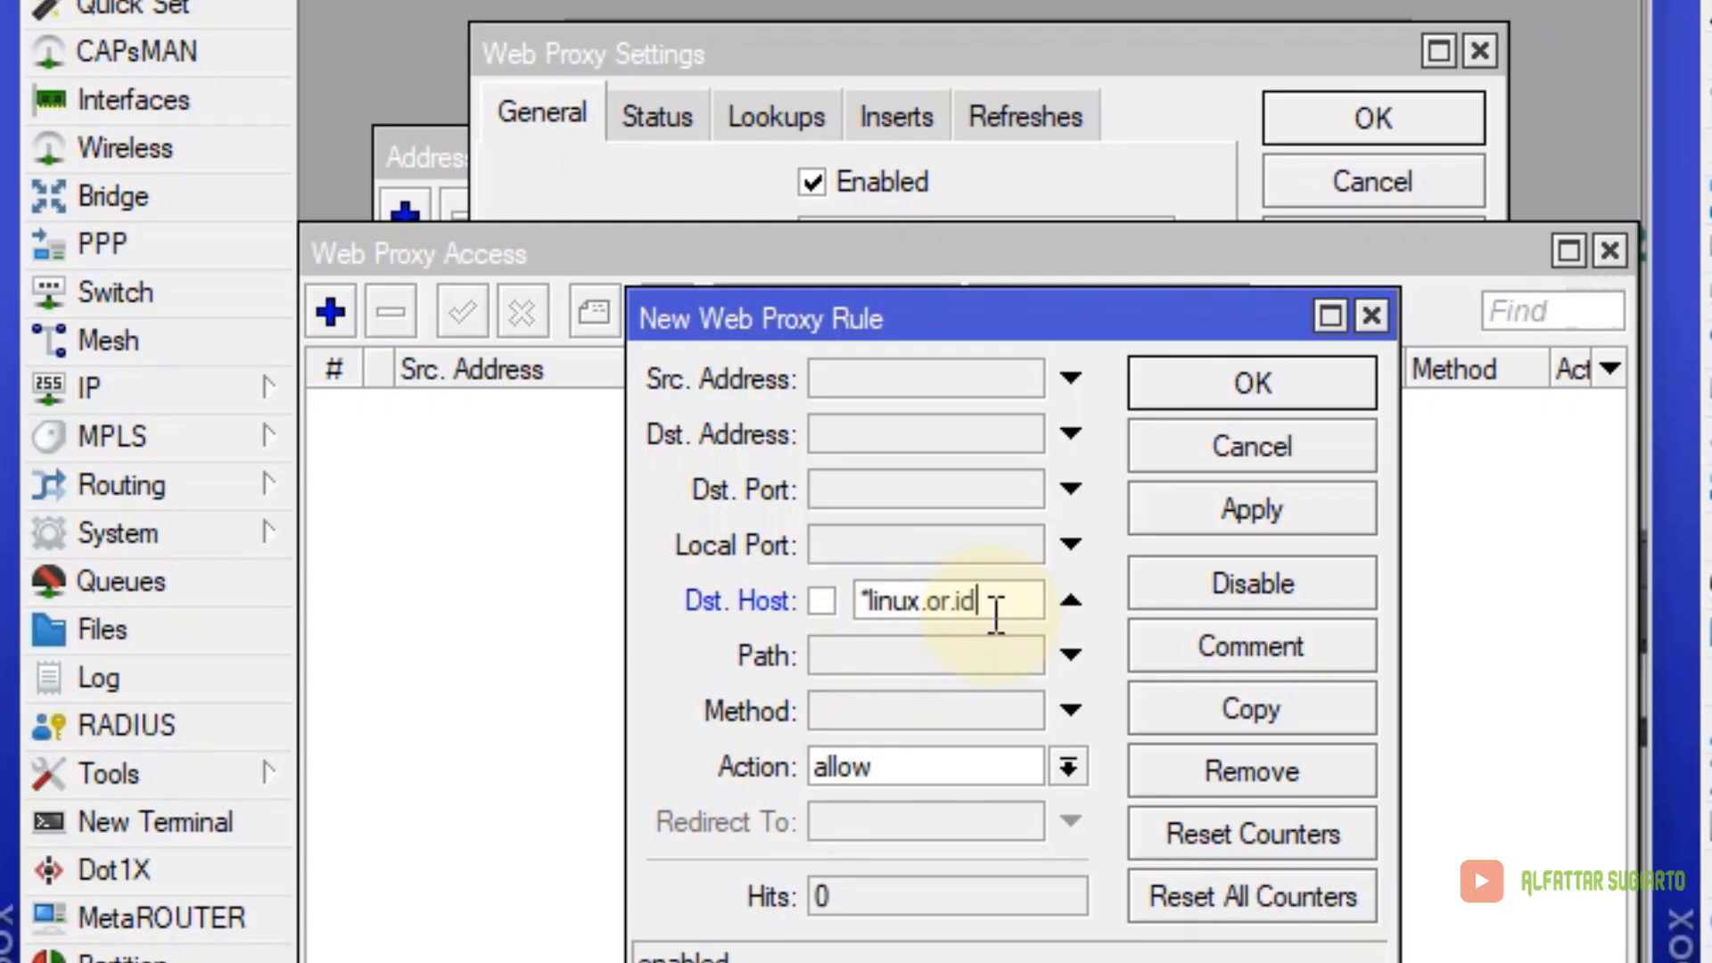
{"action": "left_click", "coordinate": [898, 765]}
{"action": "left_click", "coordinate": [906, 827]}
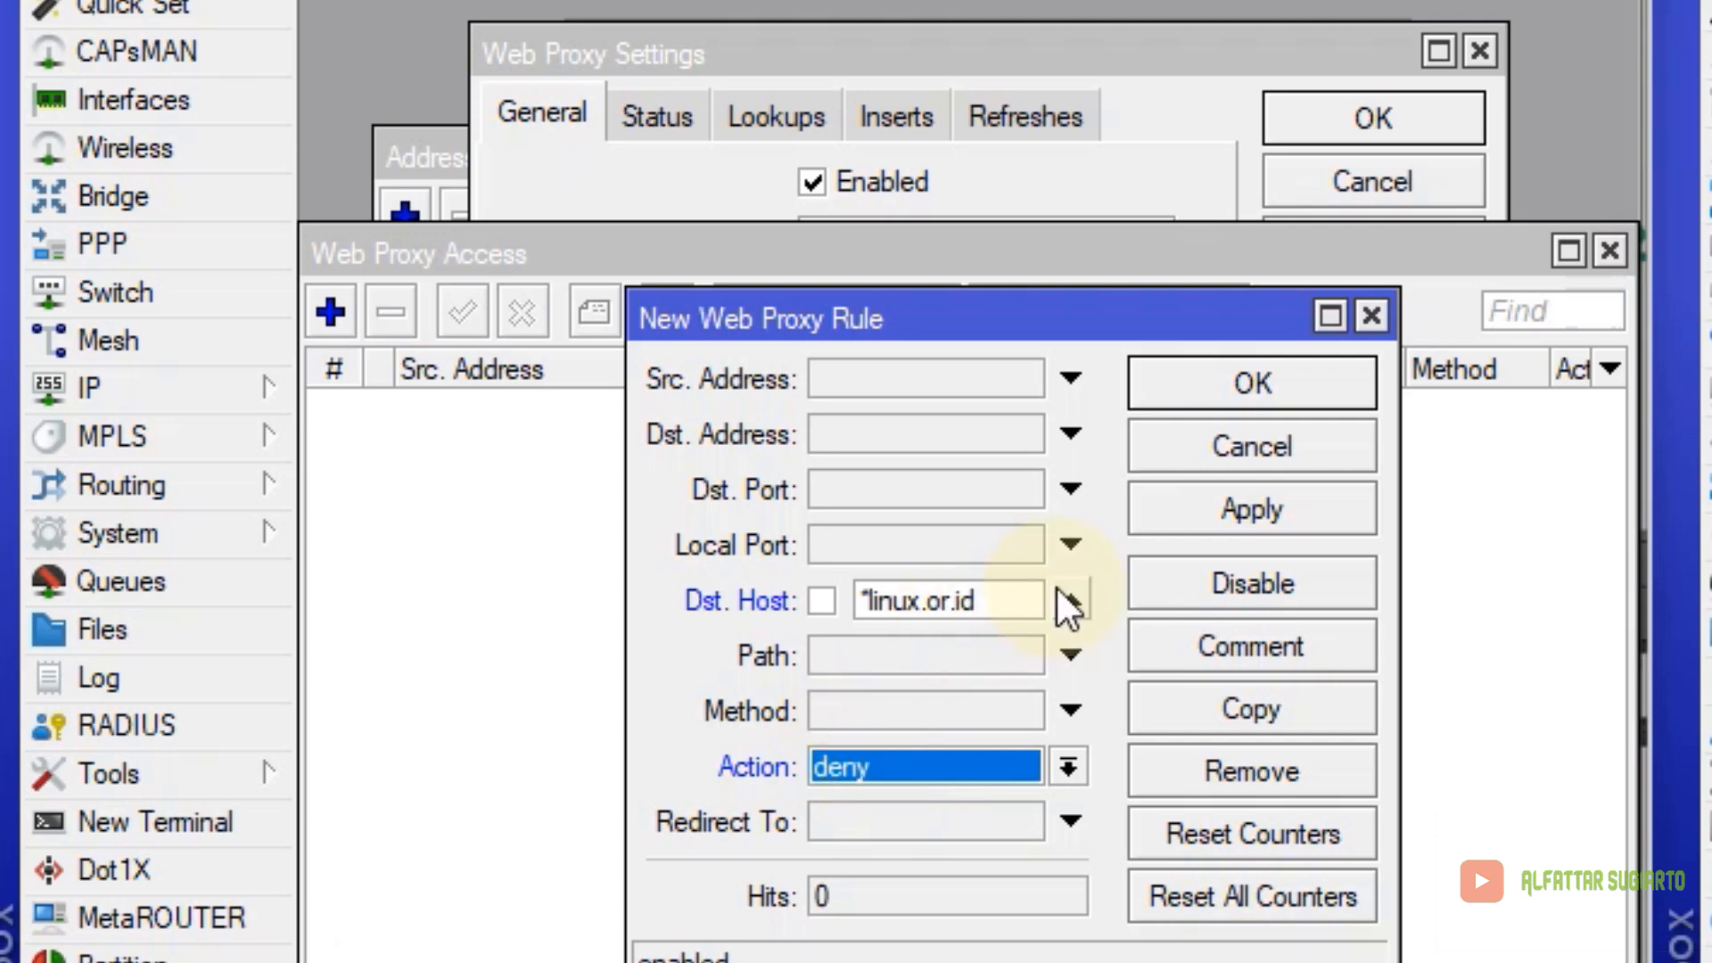
{"action": "left_click", "coordinate": [1248, 516]}
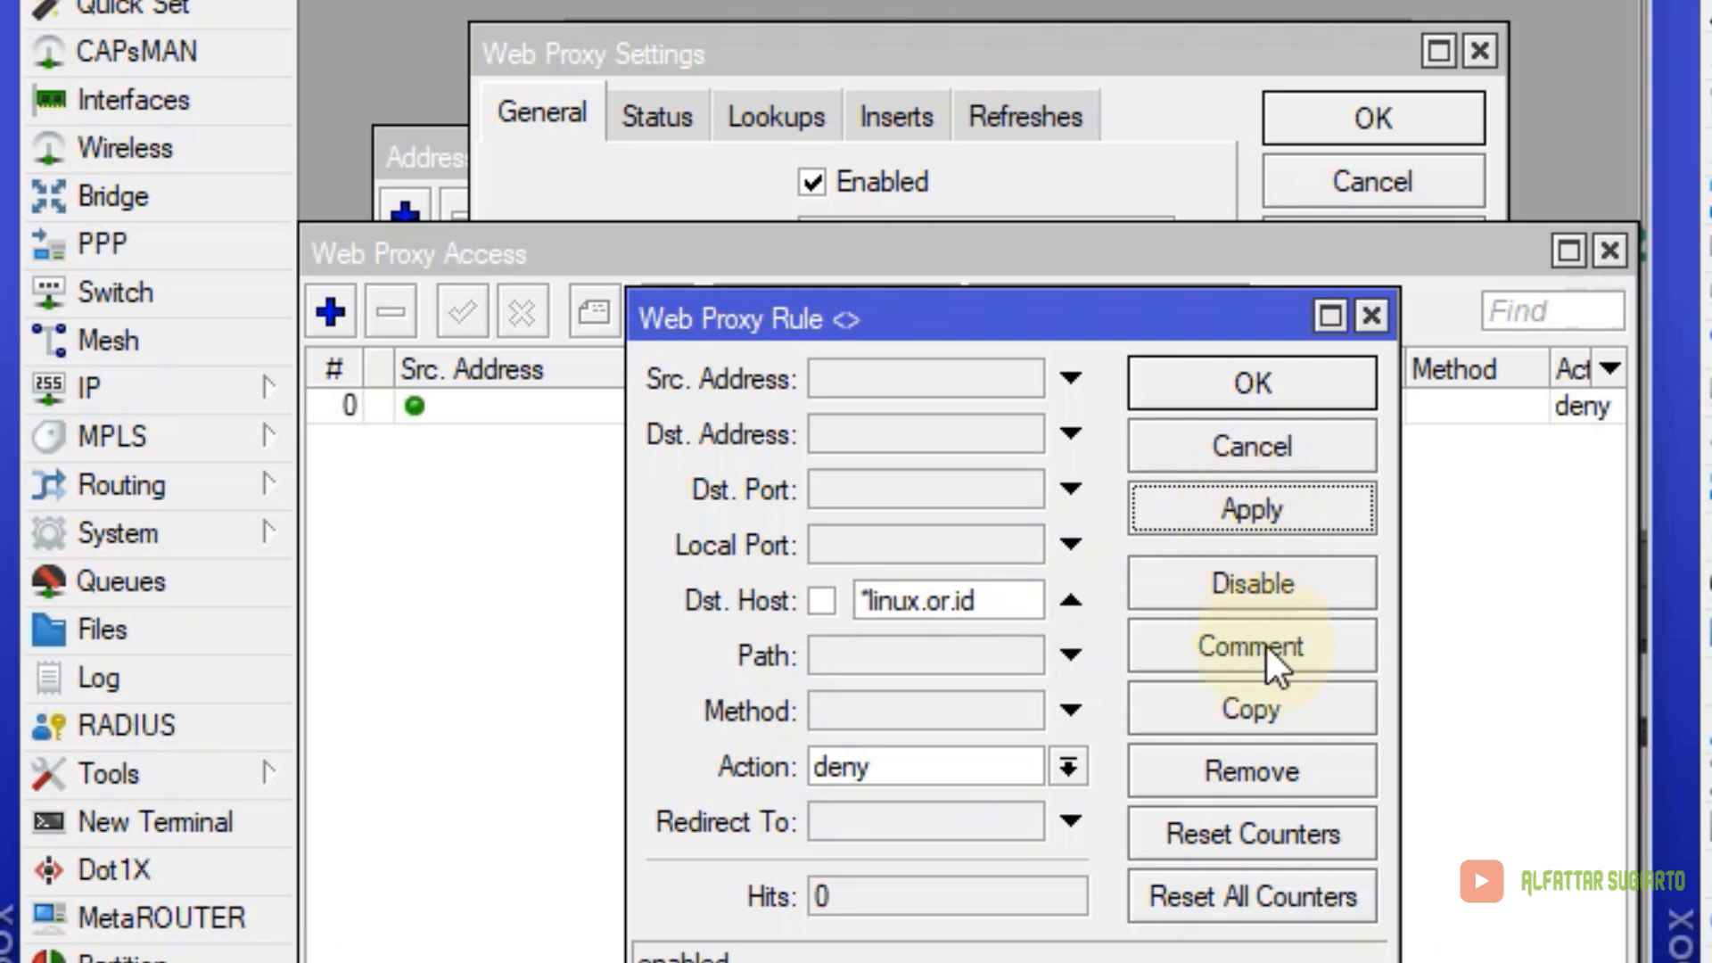
Copy the rule to also deny *playboy.com, then apply and close the proxy settings
{"action": "left_click", "coordinate": [1271, 711]}
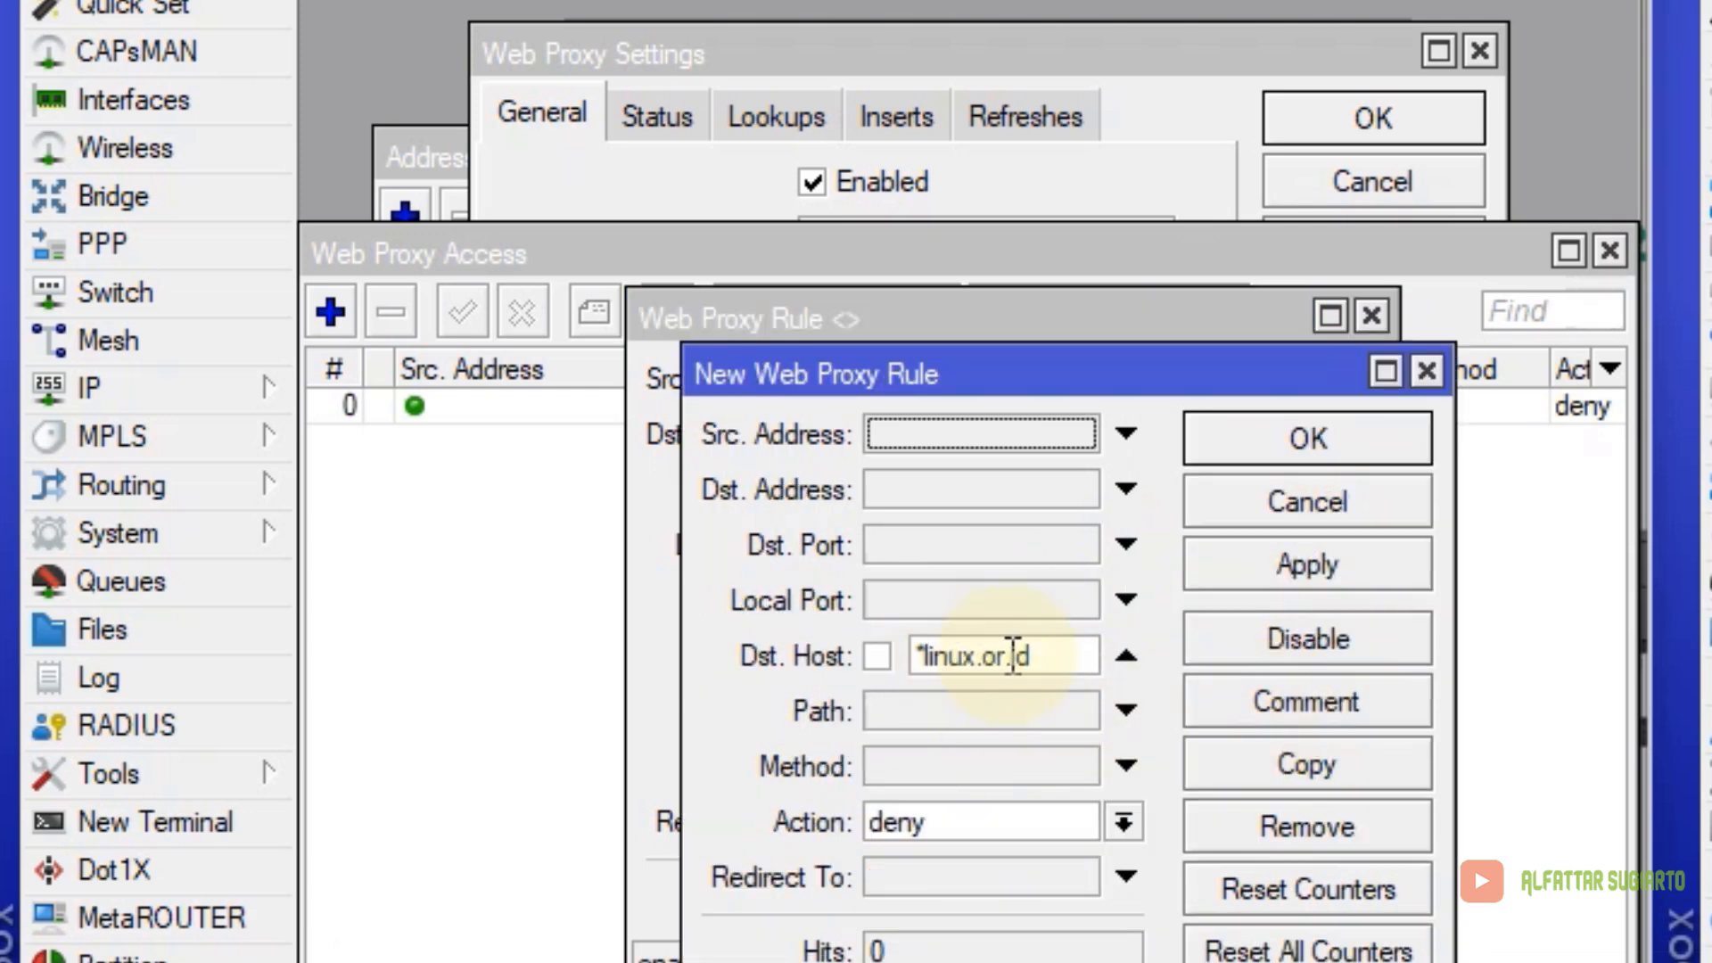
{"action": "left_click_drag", "start_coordinate": [1070, 657], "coordinate": [888, 658]}
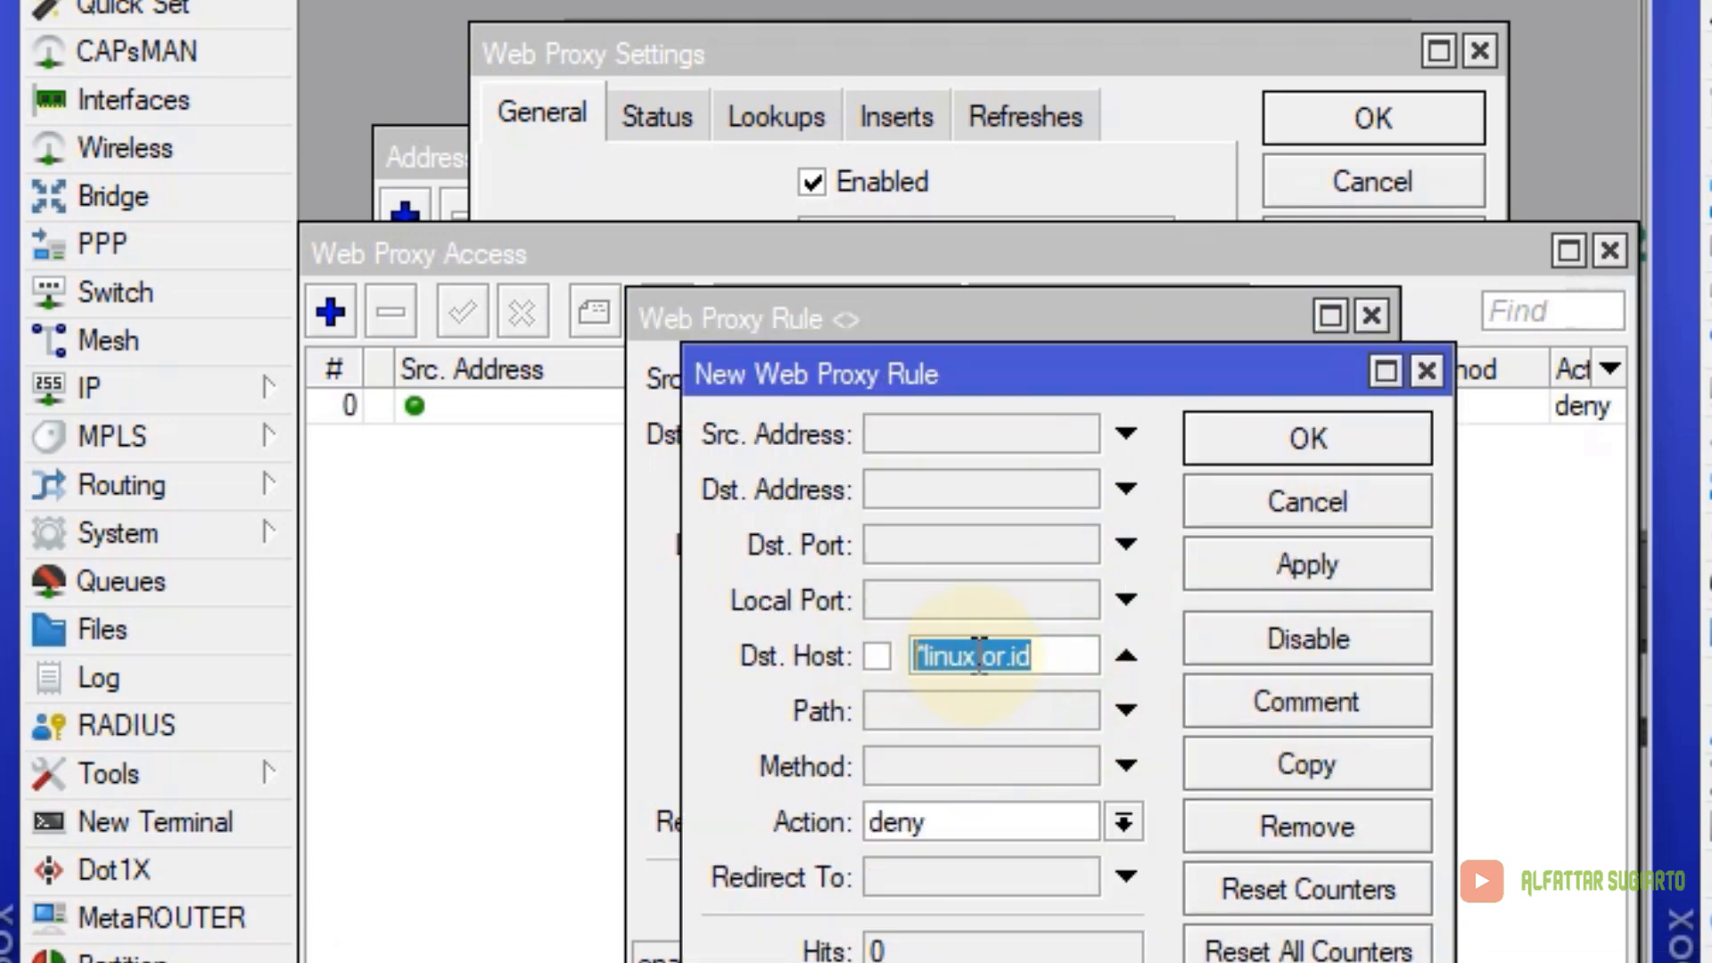
{"action": "type", "text": "*play"}
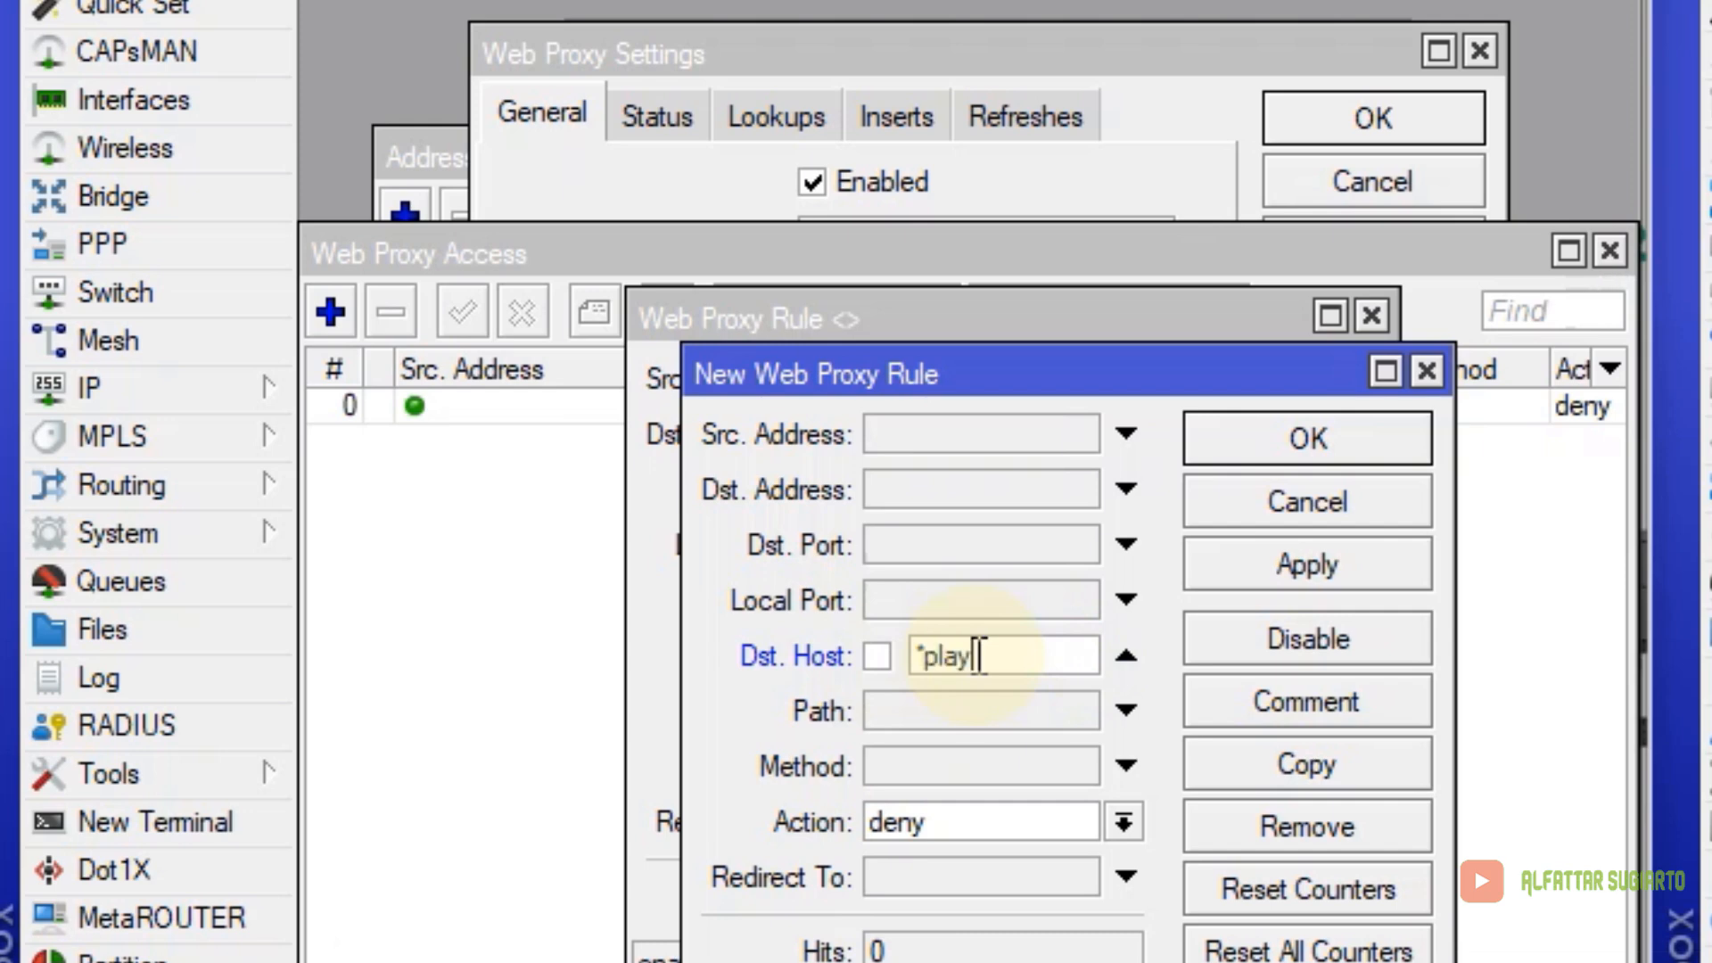
{"action": "type", "text": "boy.com"}
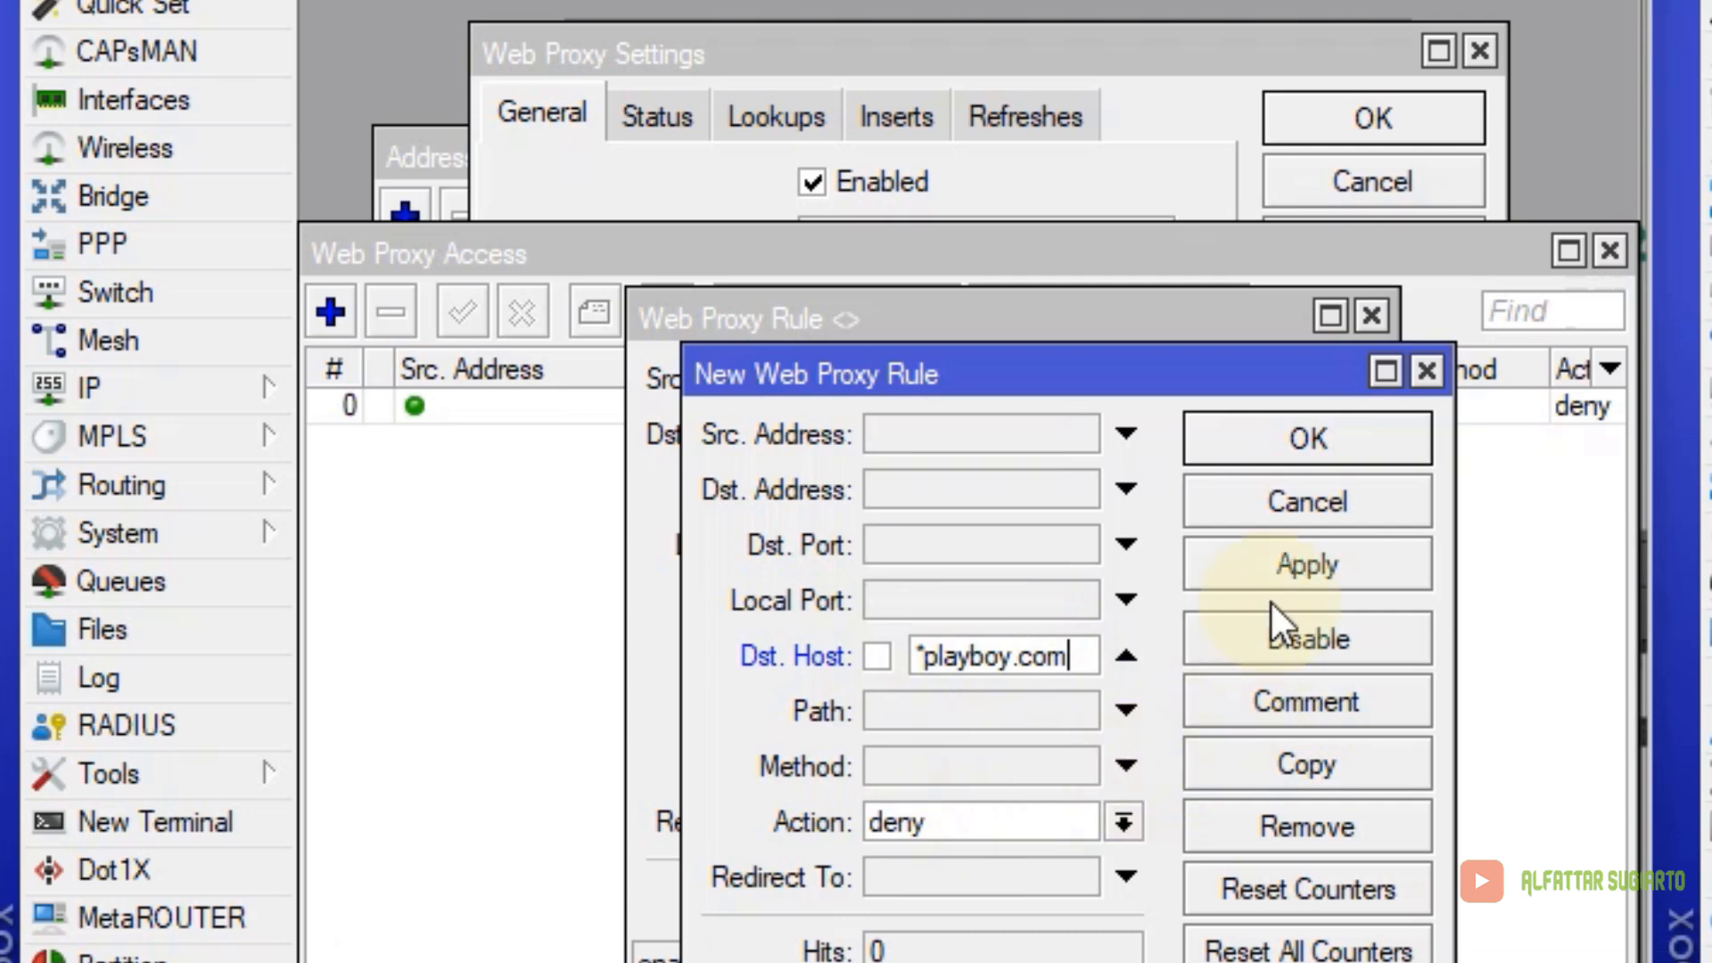
{"action": "left_click", "coordinate": [1288, 570]}
{"action": "left_click", "coordinate": [1323, 453]}
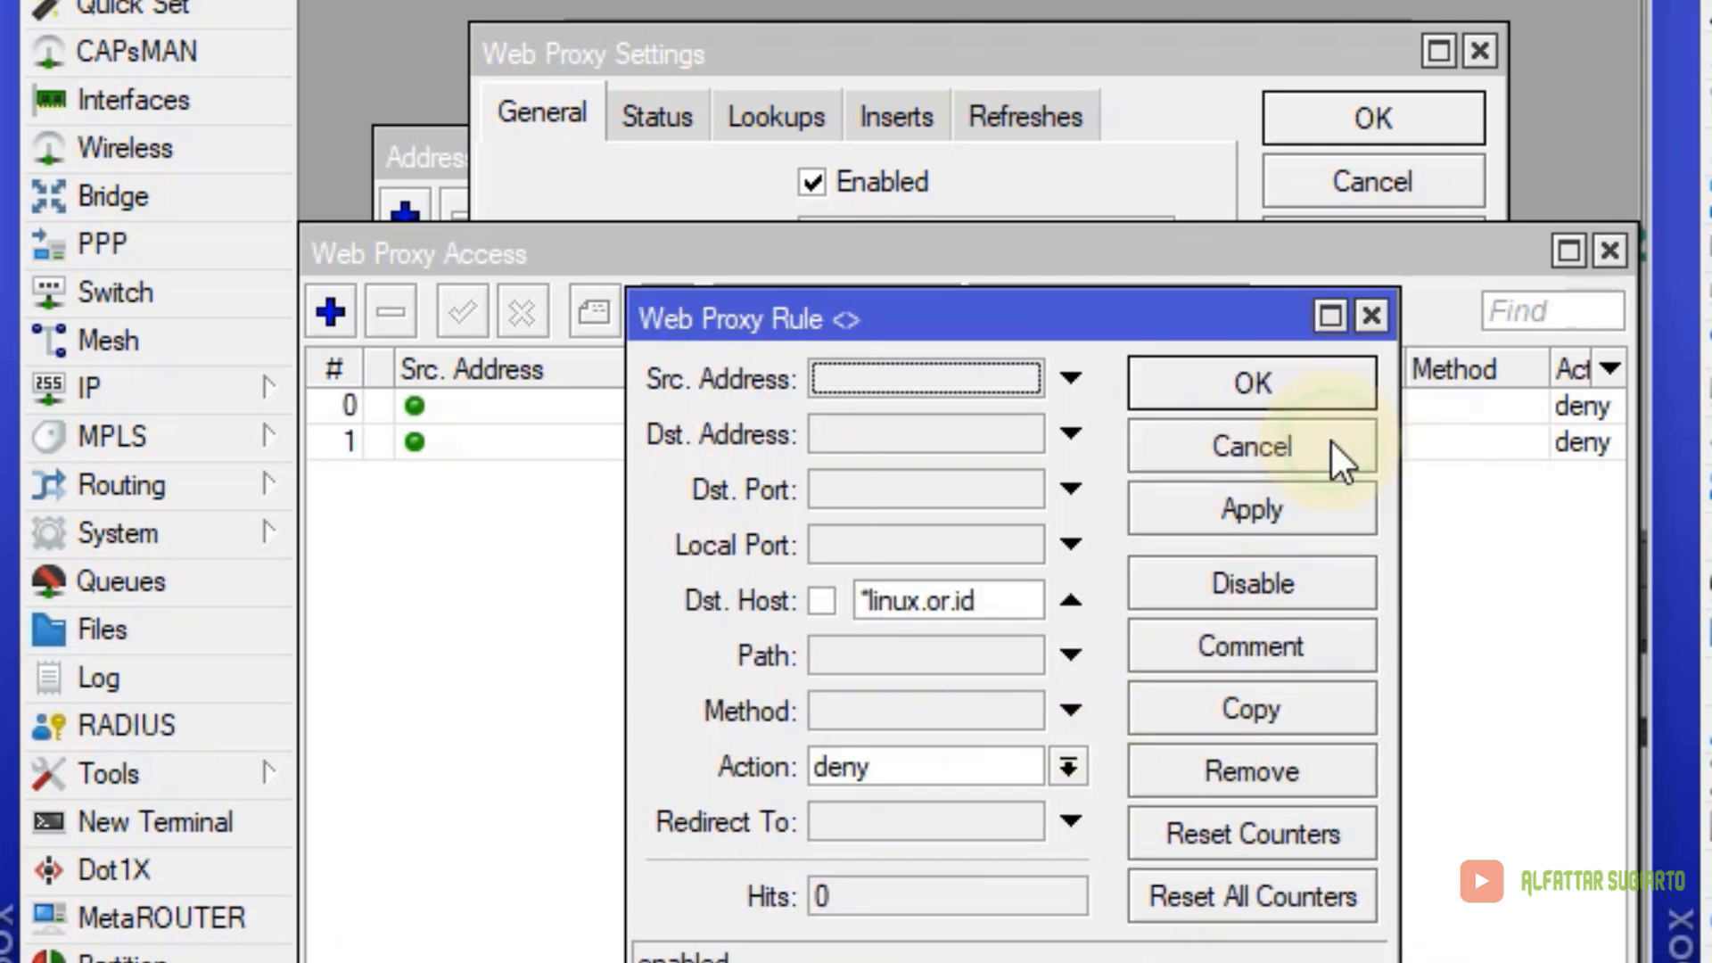
{"action": "left_click", "coordinate": [1293, 398]}
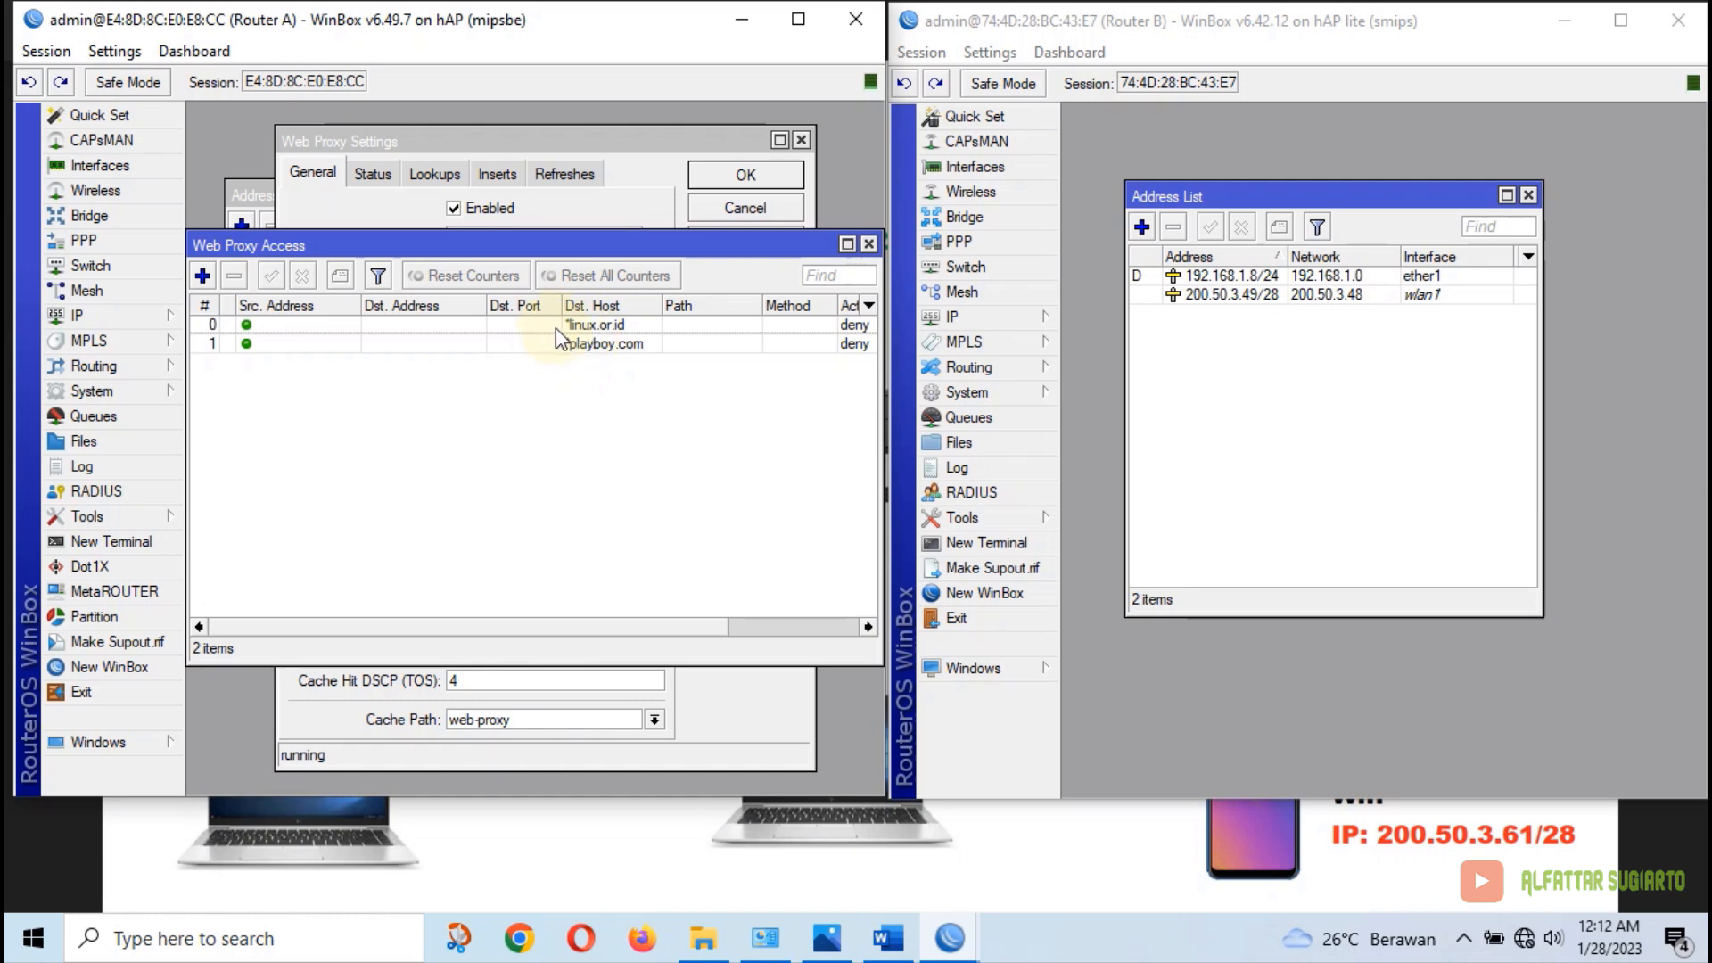
{"action": "left_click", "coordinate": [867, 244]}
{"action": "left_click", "coordinate": [749, 241]}
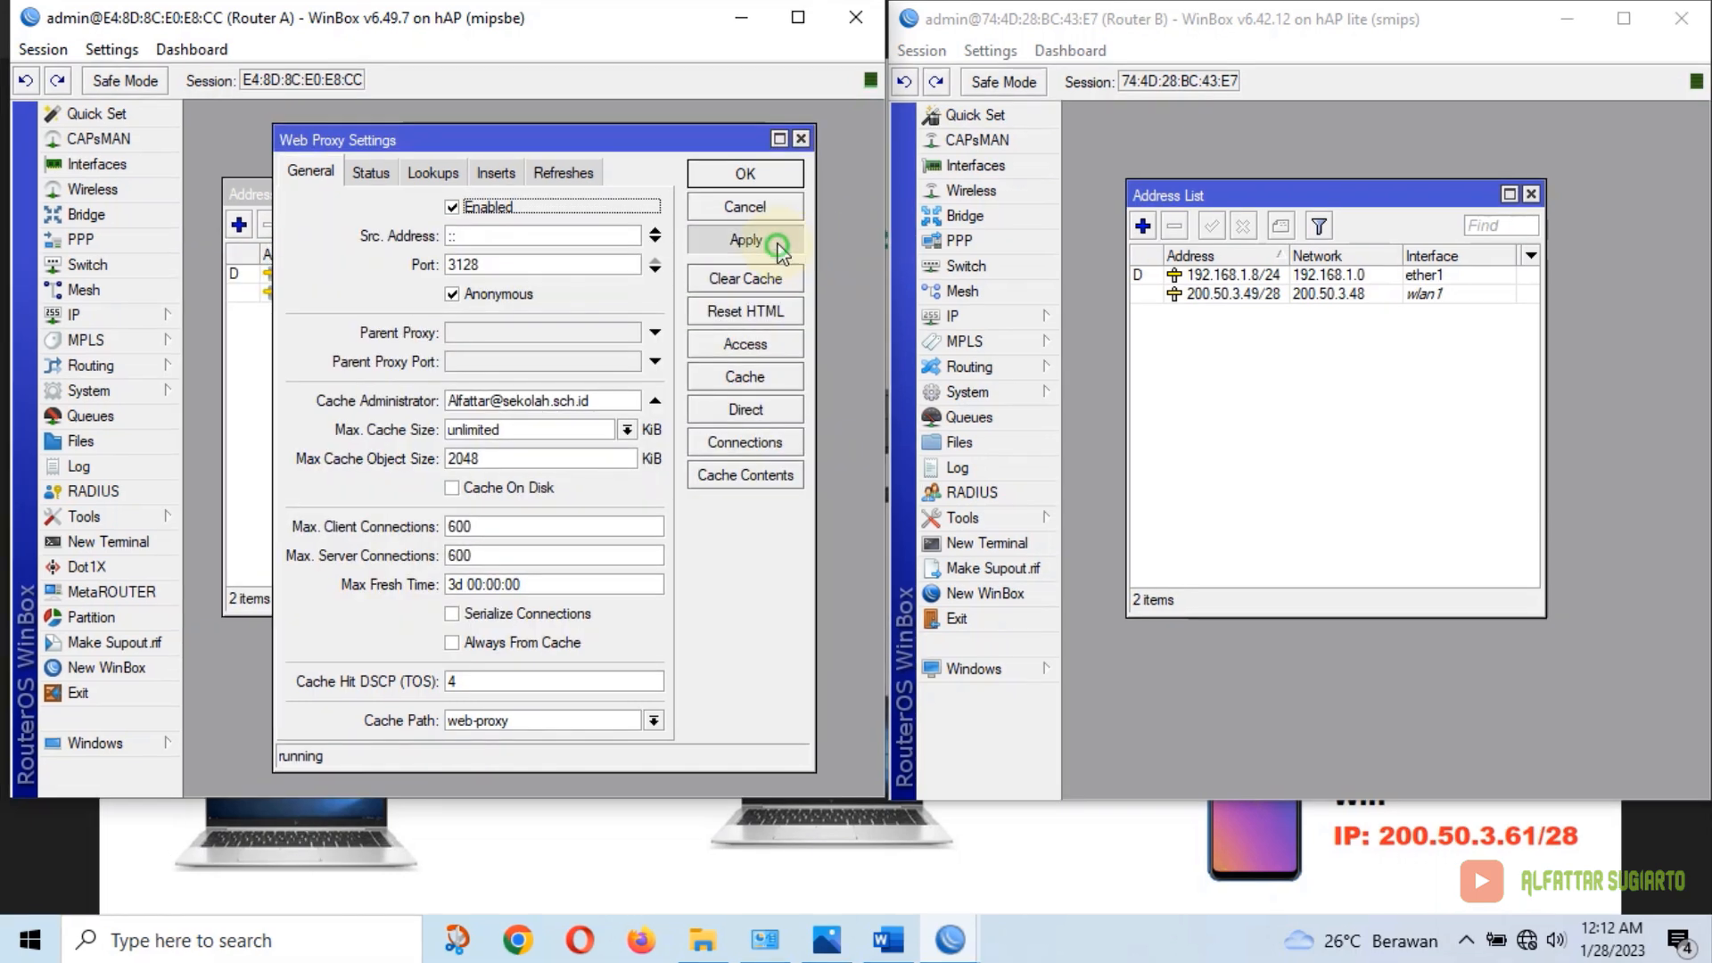
{"action": "left_click", "coordinate": [749, 174]}
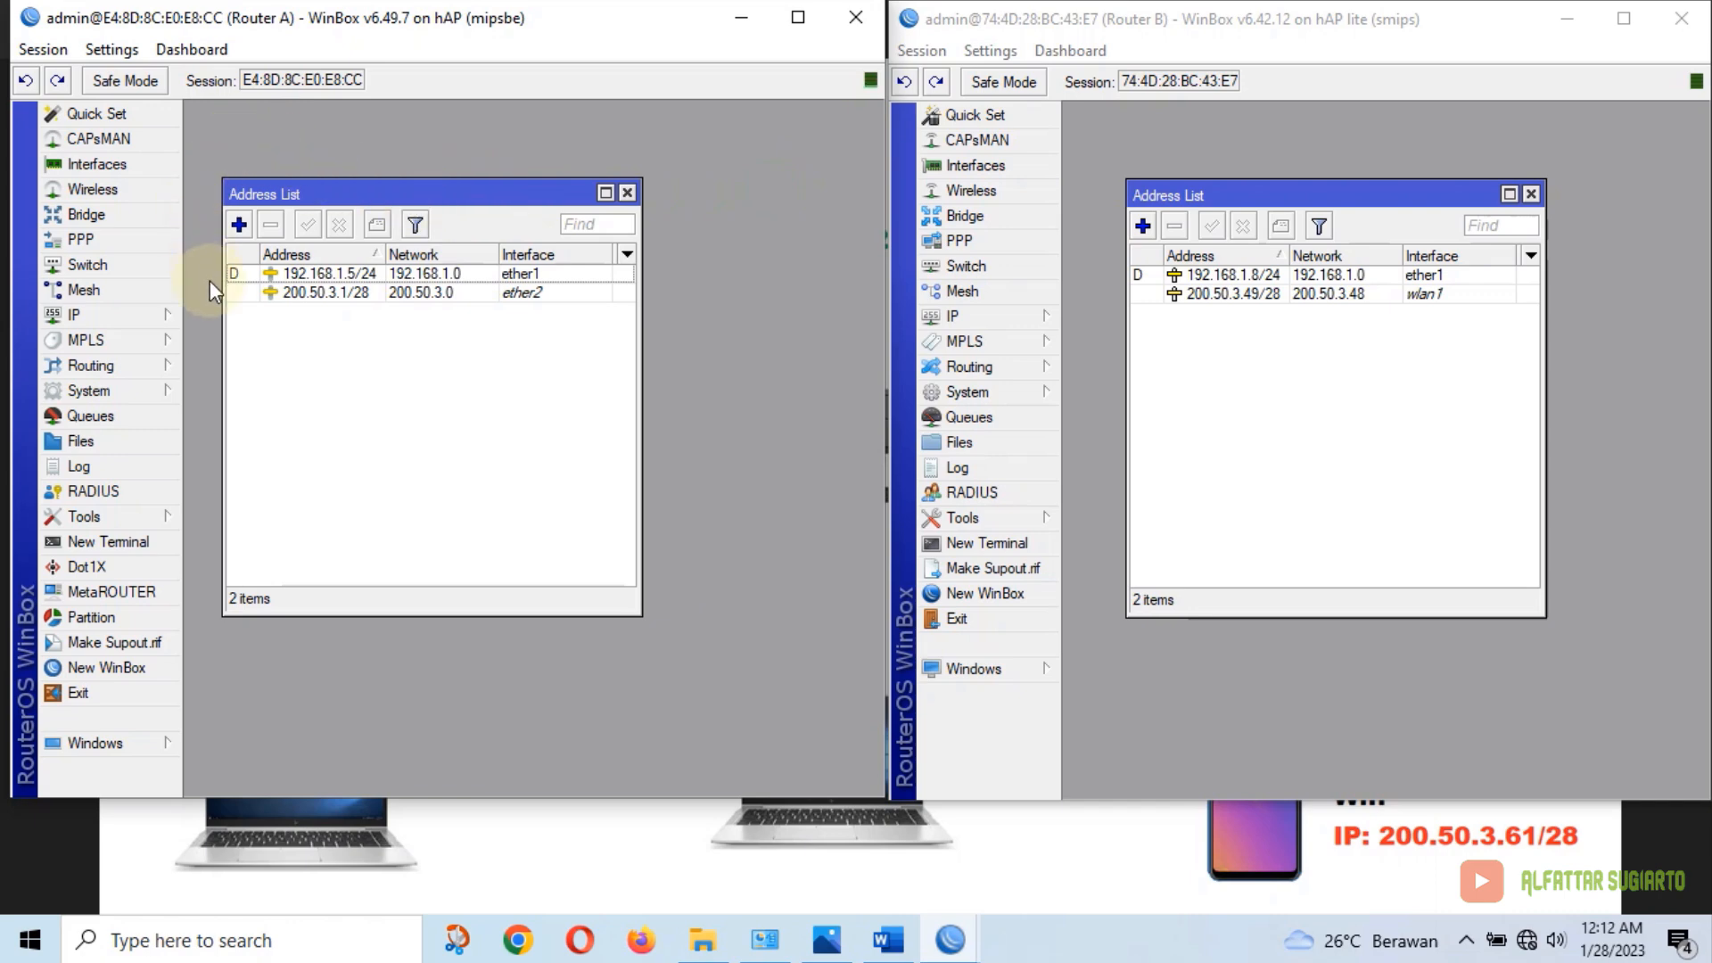
Start a new dstnat firewall NAT rule matching TCP destination port 80
{"action": "left_click", "coordinate": [145, 314]}
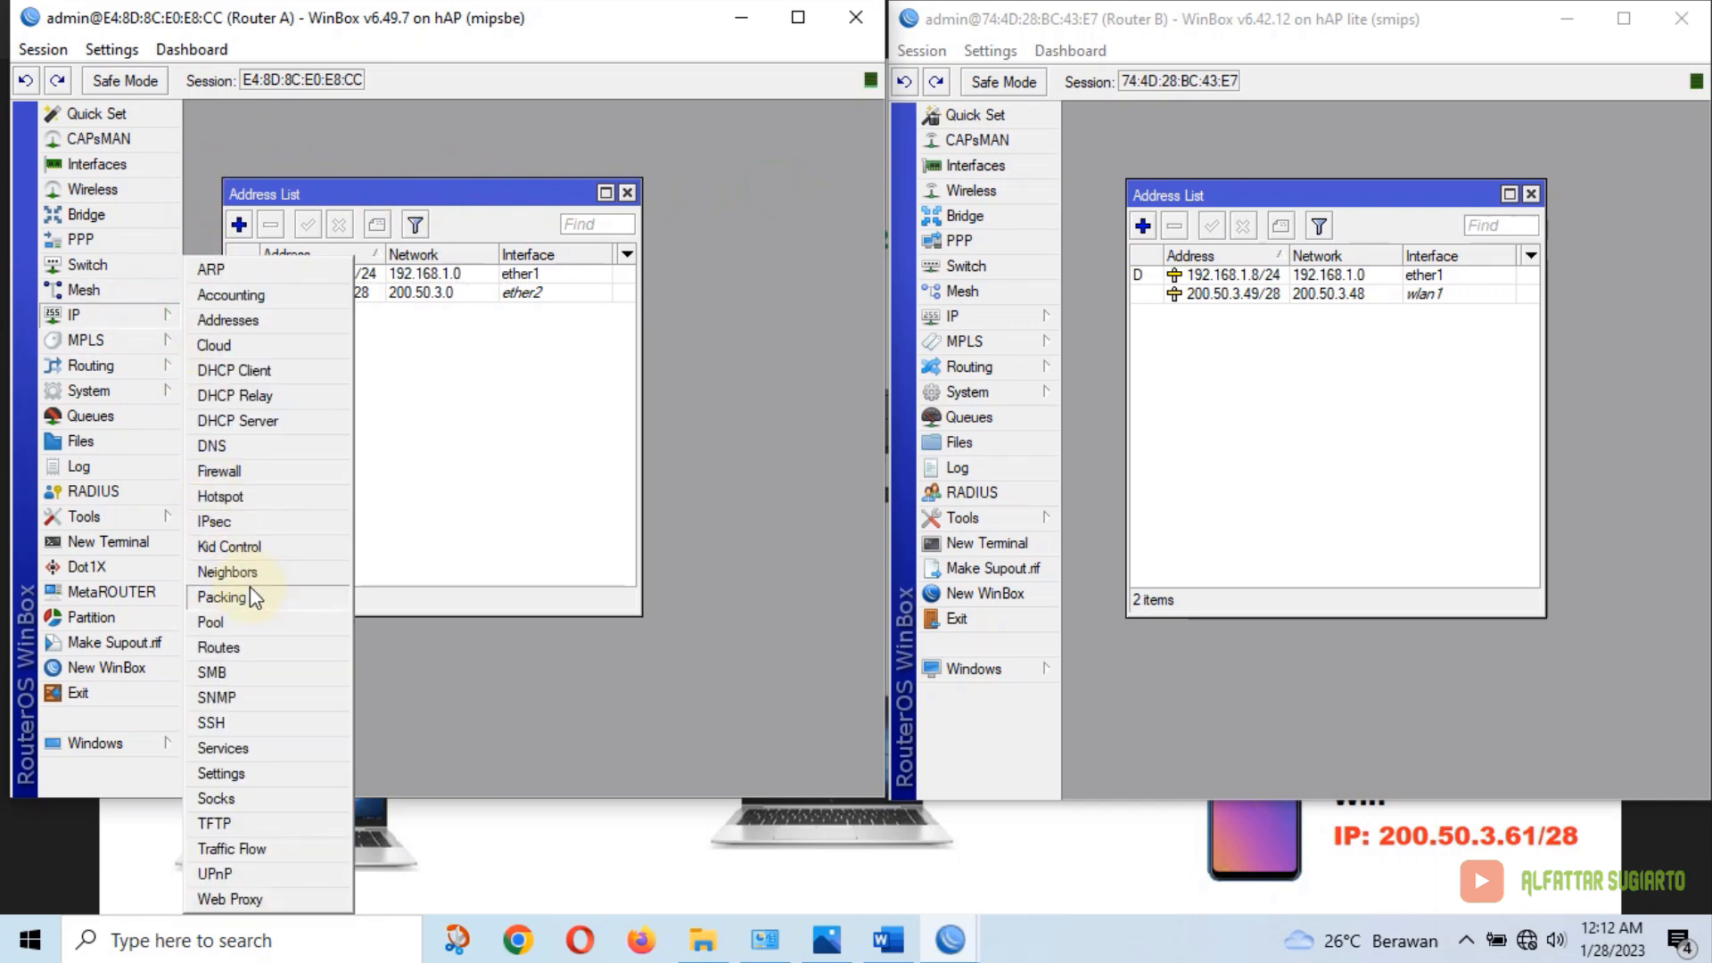
{"action": "left_click", "coordinate": [234, 471]}
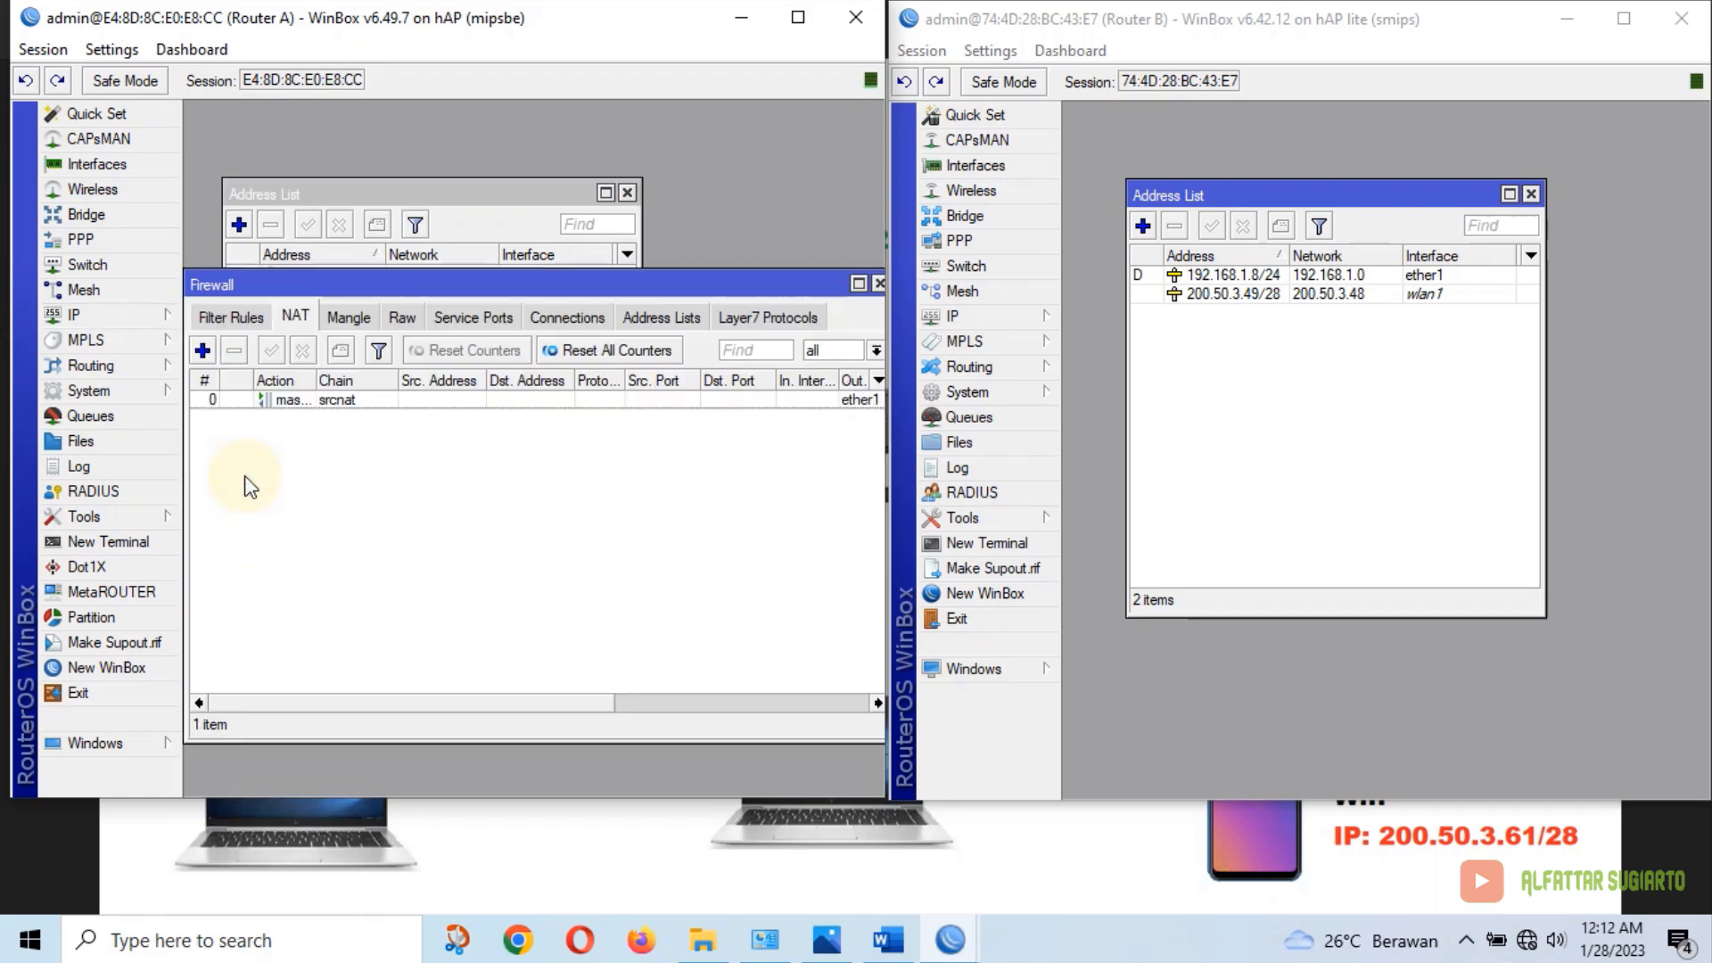
{"action": "left_click", "coordinate": [203, 350]}
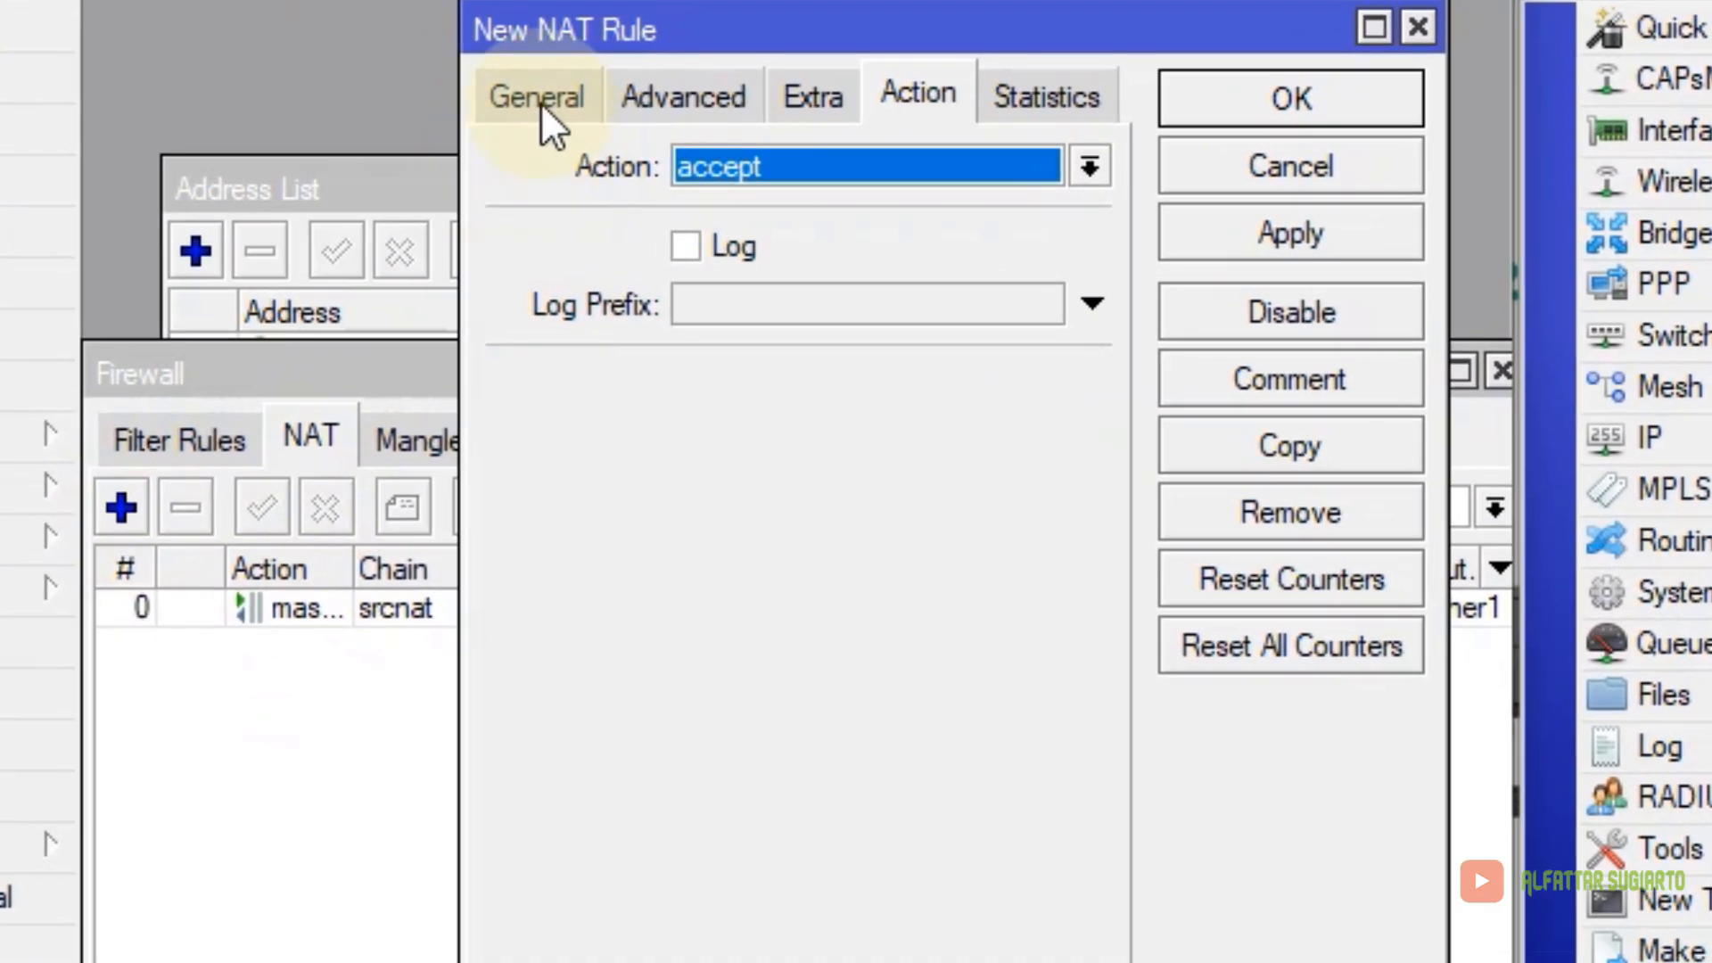
{"action": "left_click", "coordinate": [407, 145]}
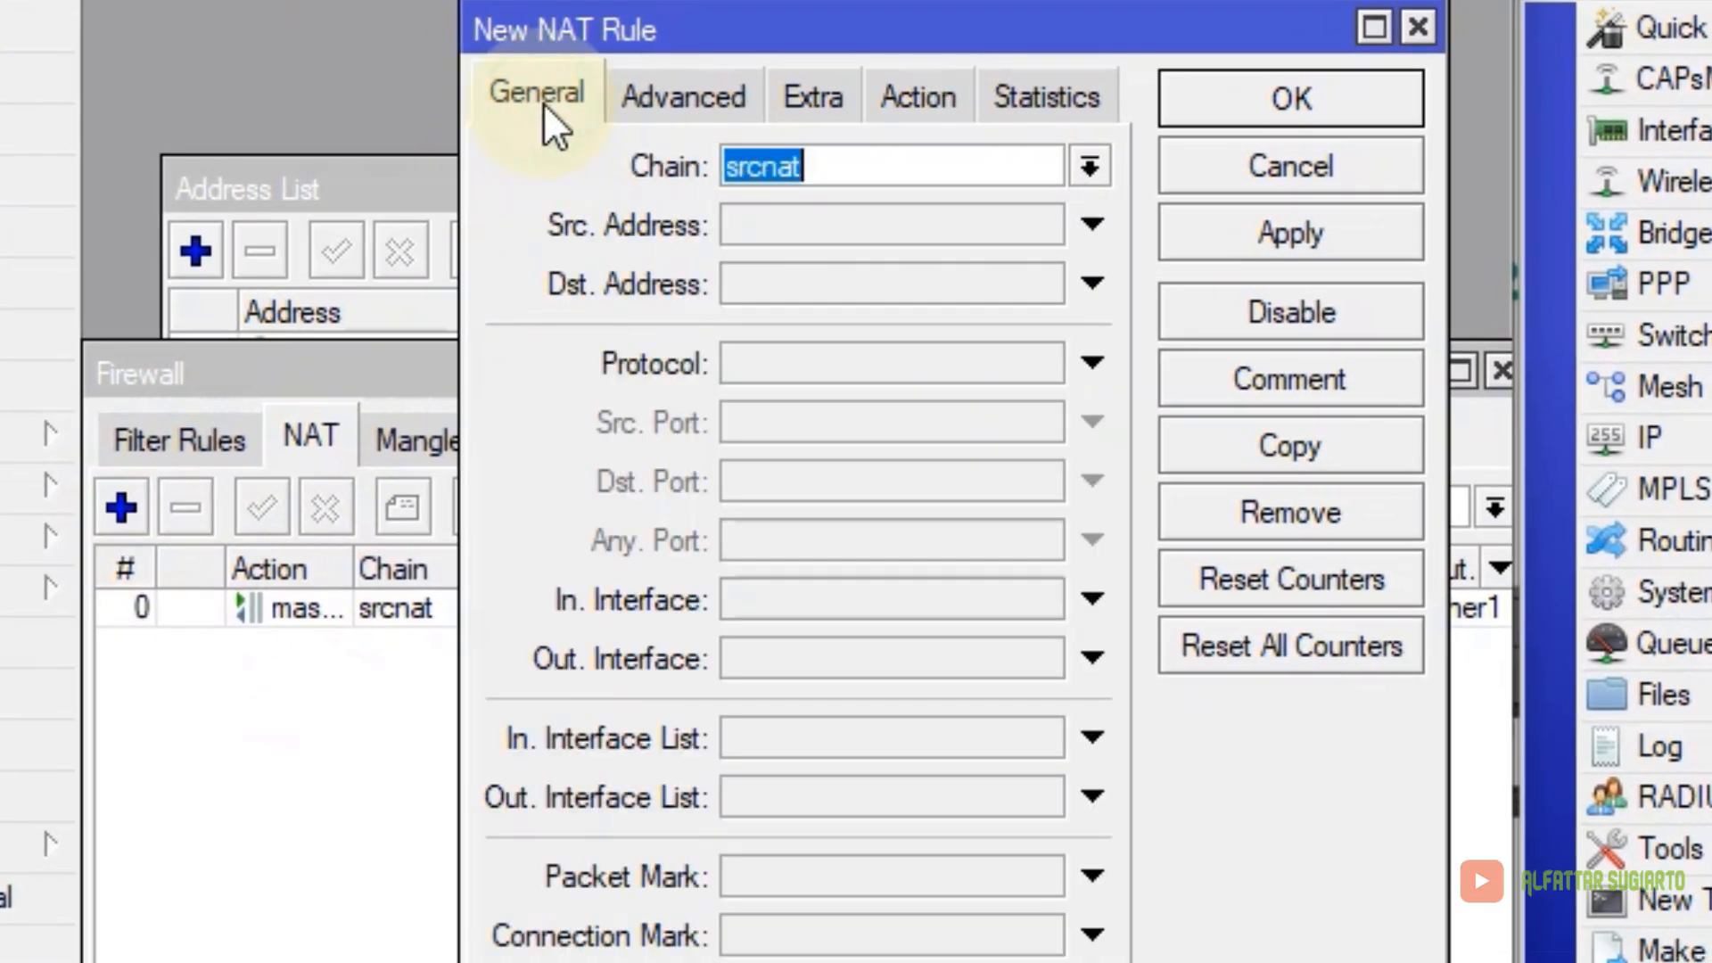
{"action": "left_click", "coordinate": [1090, 167]}
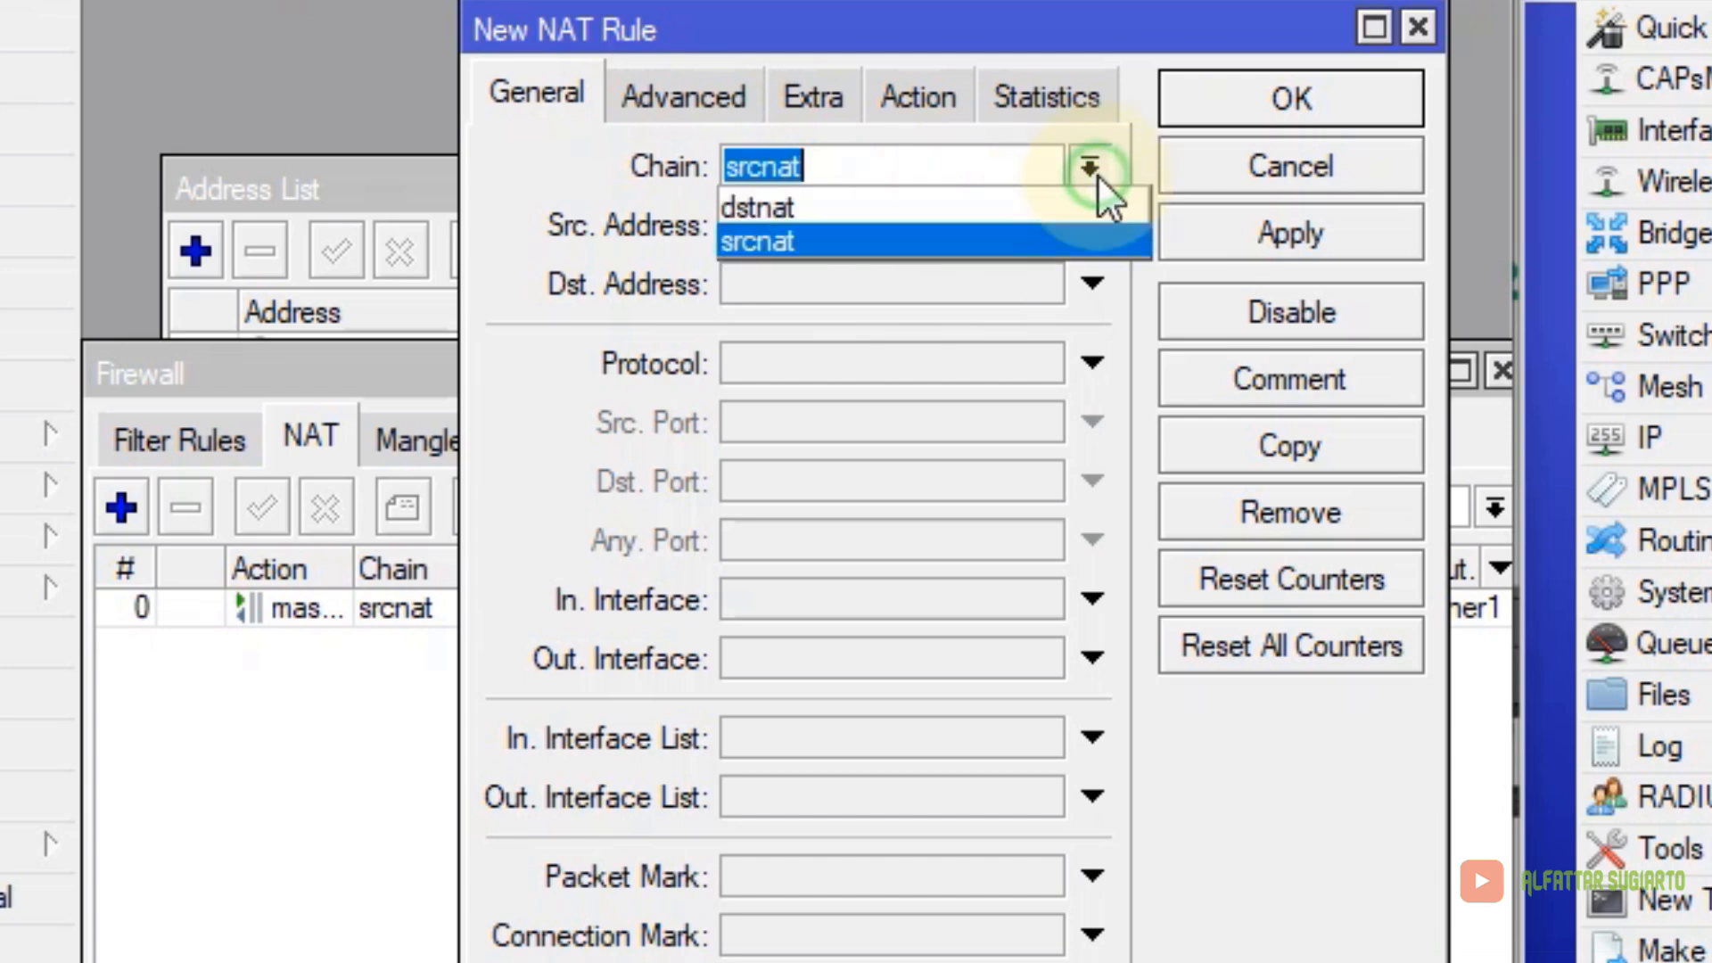
{"action": "left_click", "coordinate": [865, 209]}
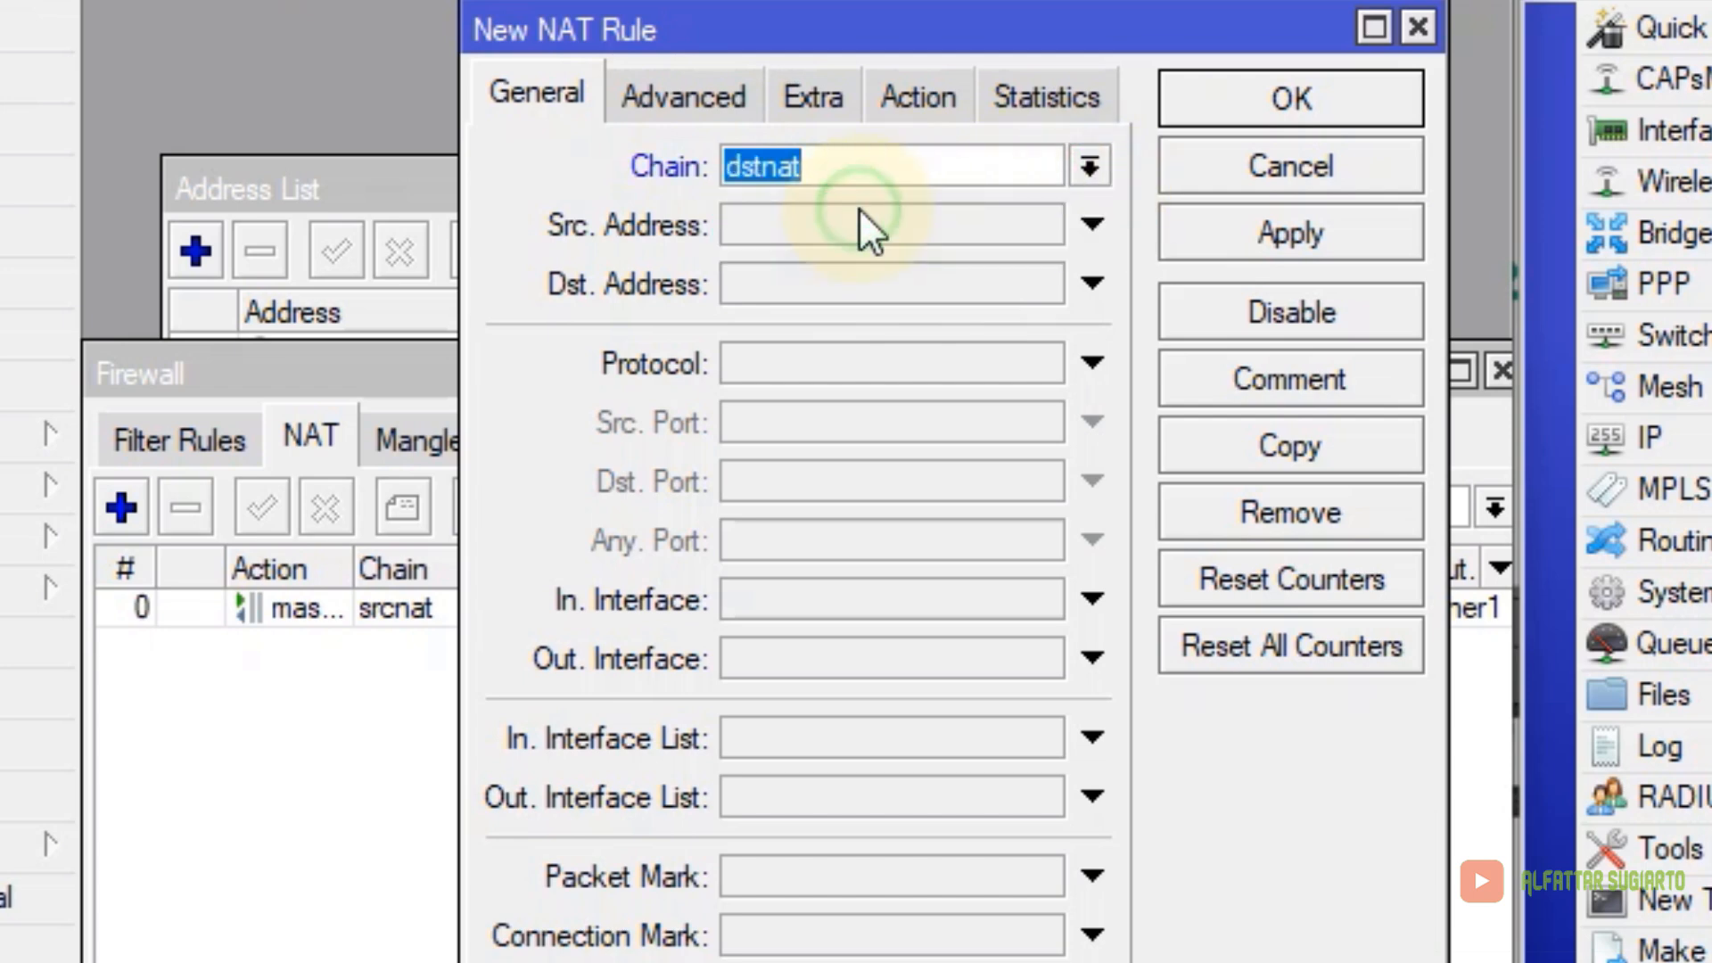
{"action": "left_click", "coordinate": [838, 357]}
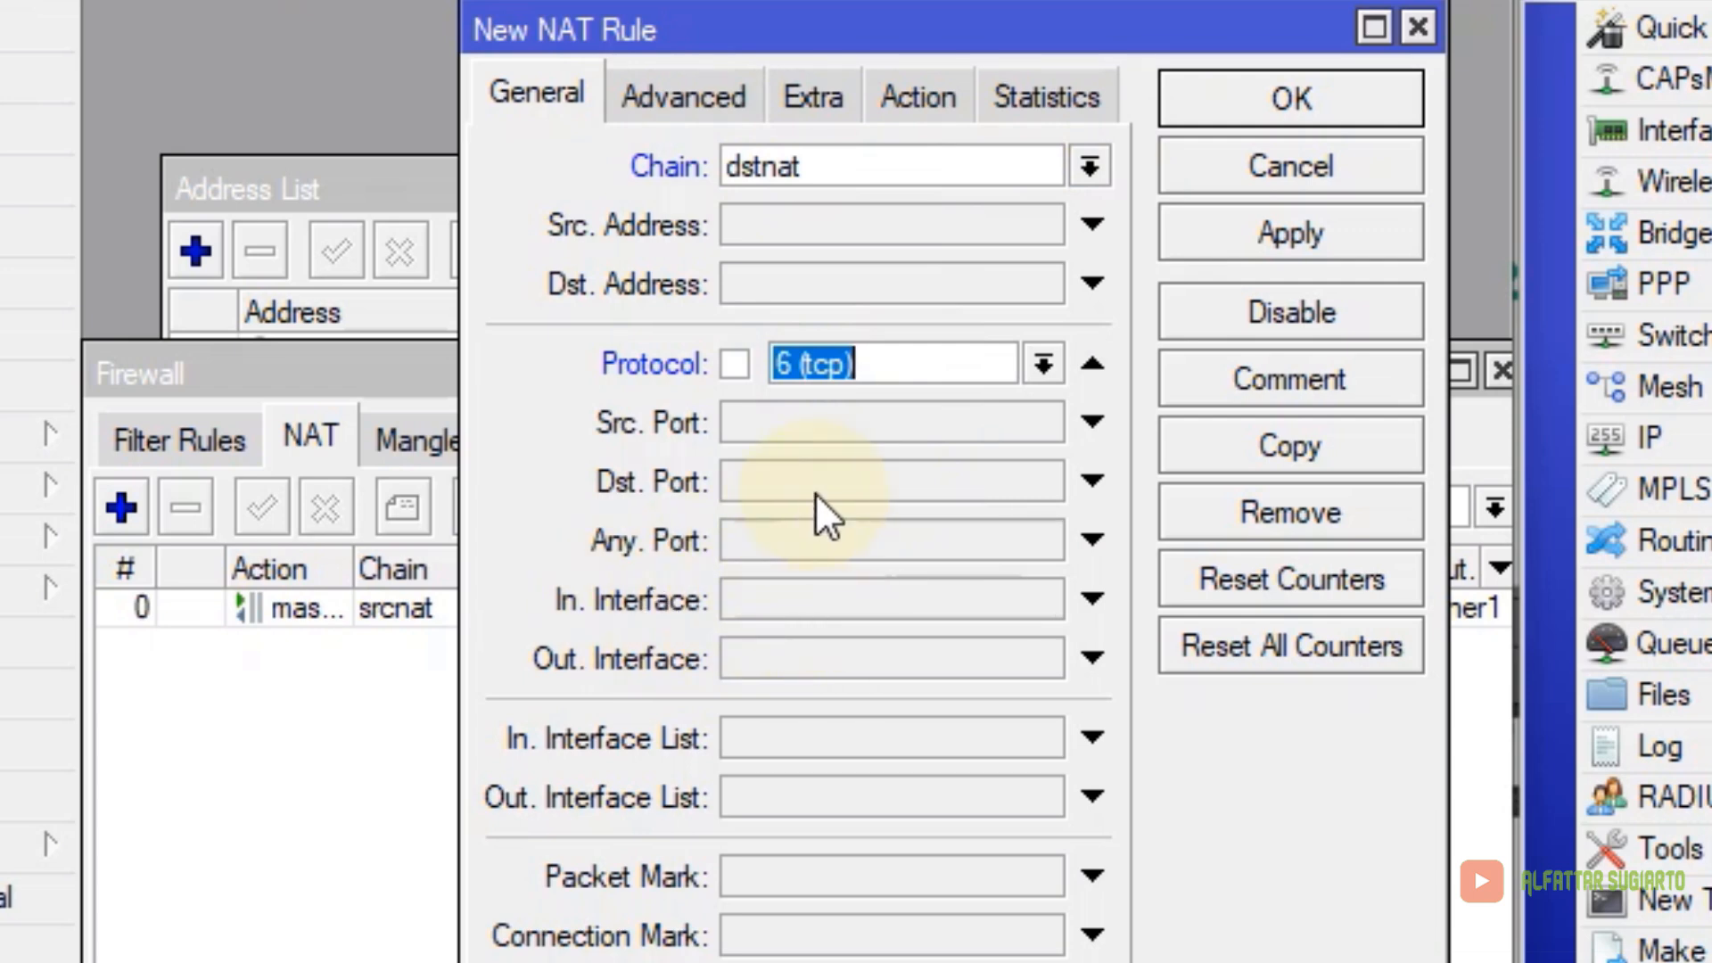
{"action": "left_click", "coordinate": [835, 481]}
{"action": "type", "text": "80"}
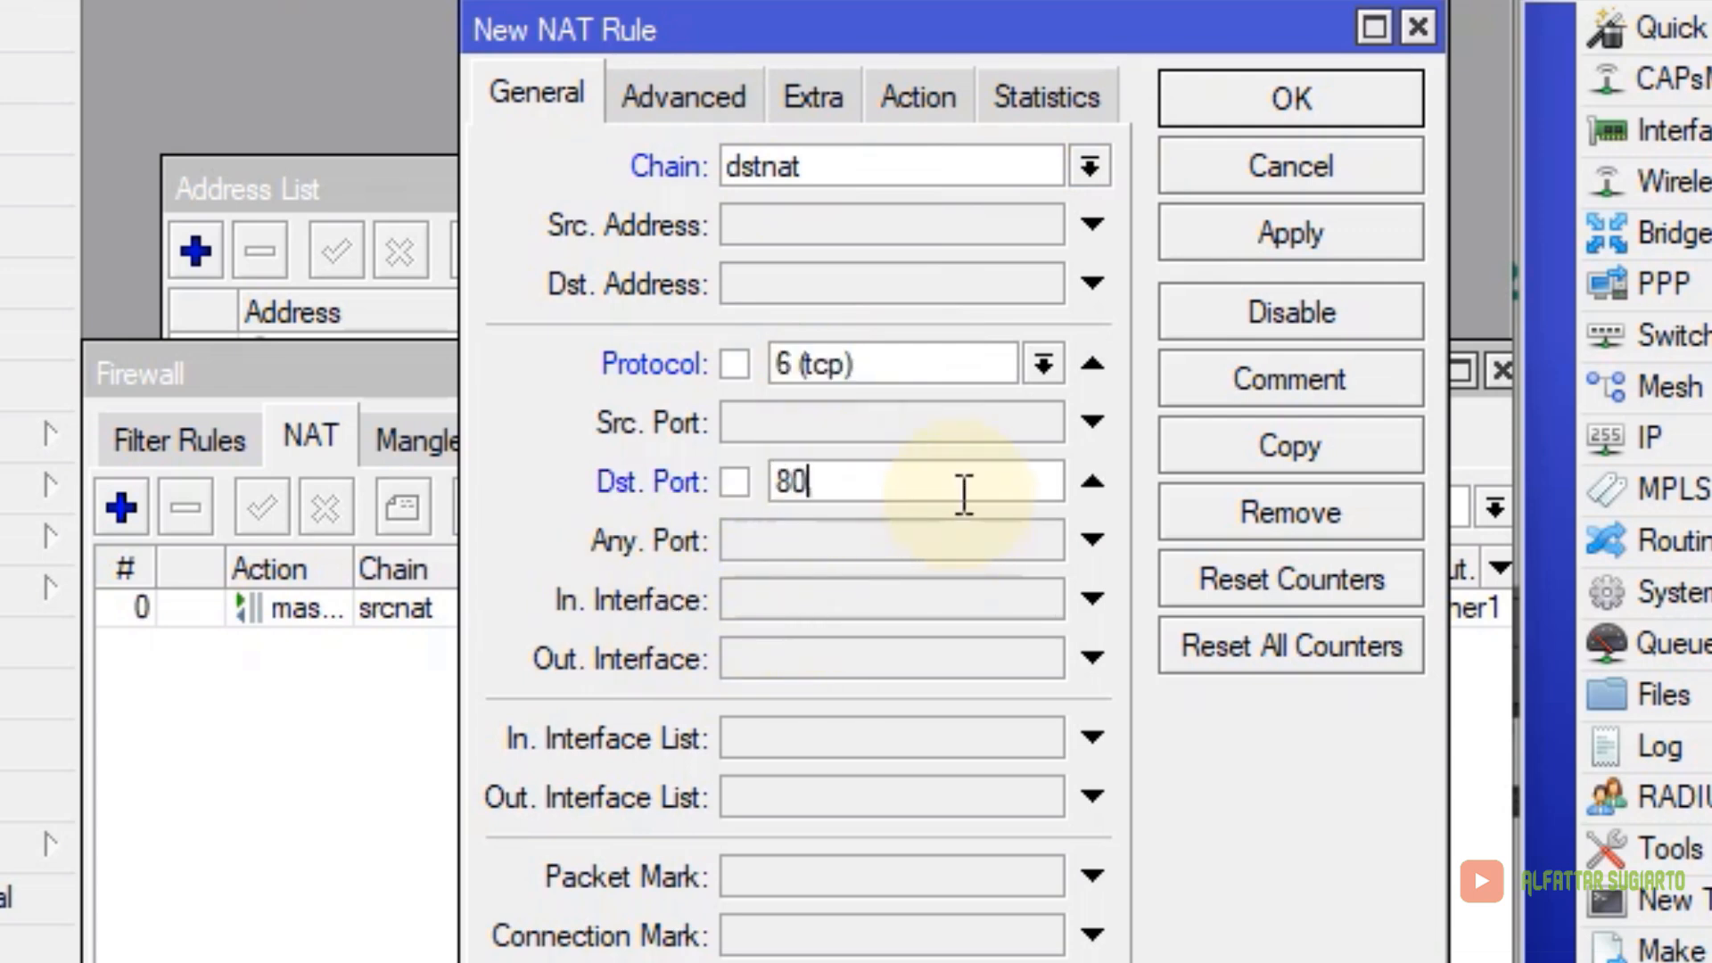
Match in-interface ether2 and redirect to port 3128, then save the rule and close Firewall
{"action": "left_click", "coordinate": [885, 598]}
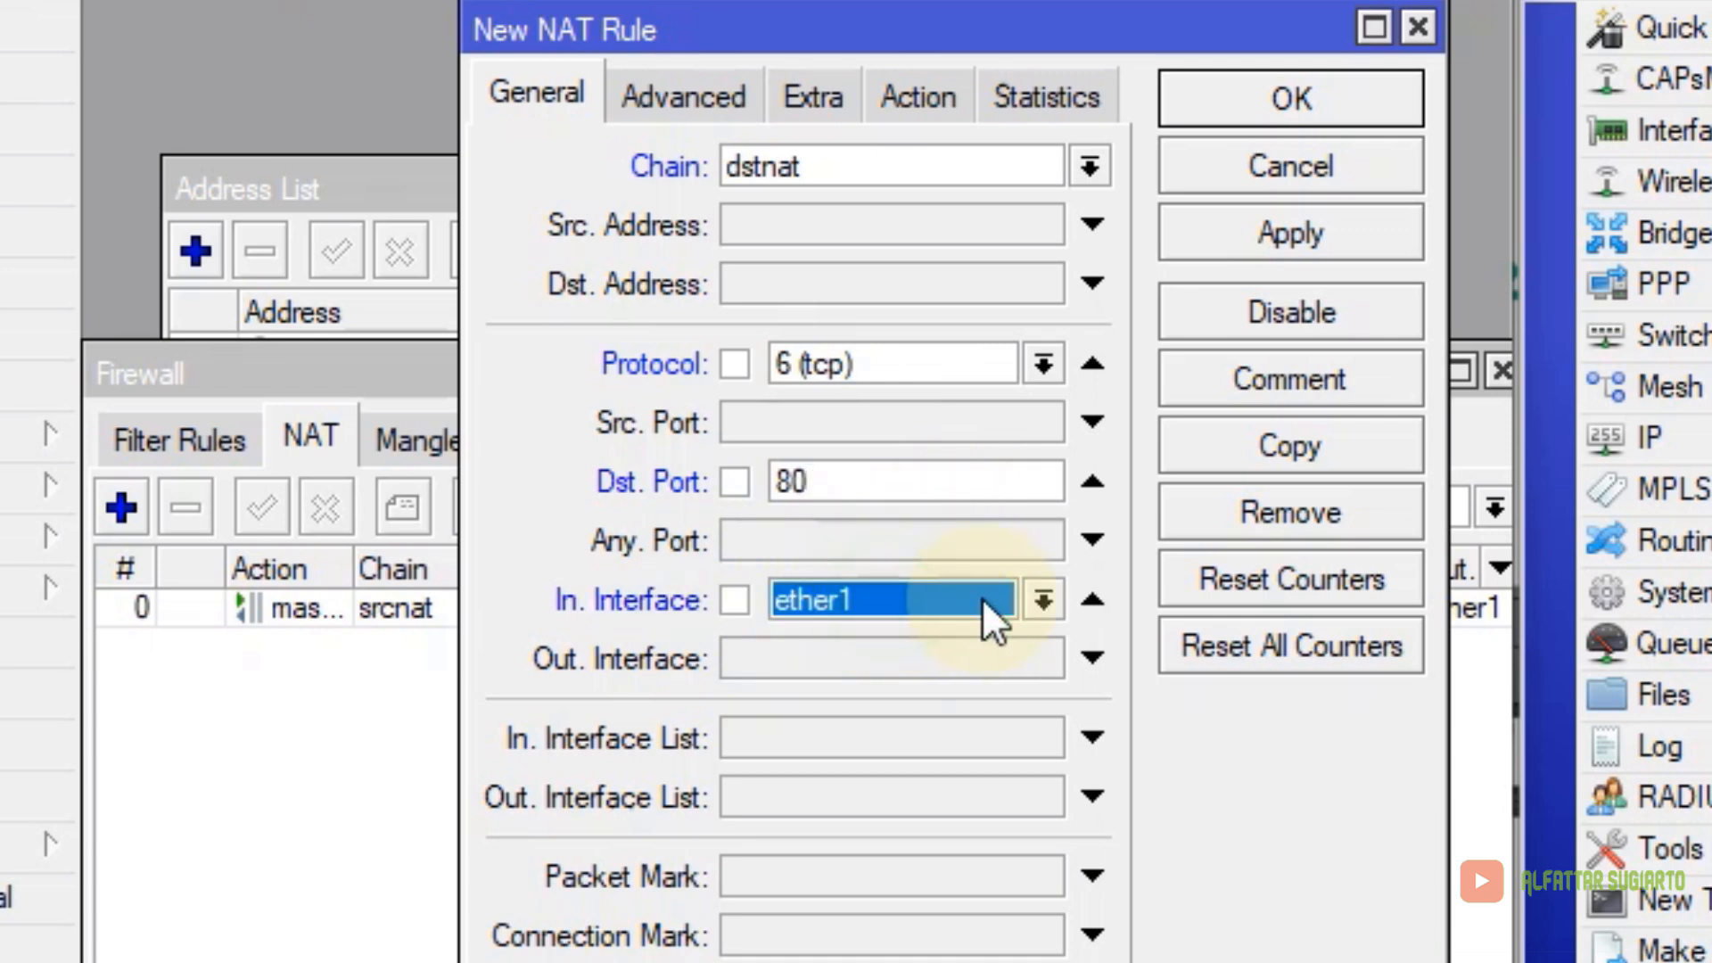
{"action": "left_click", "coordinate": [1040, 601]}
{"action": "left_click", "coordinate": [895, 801]}
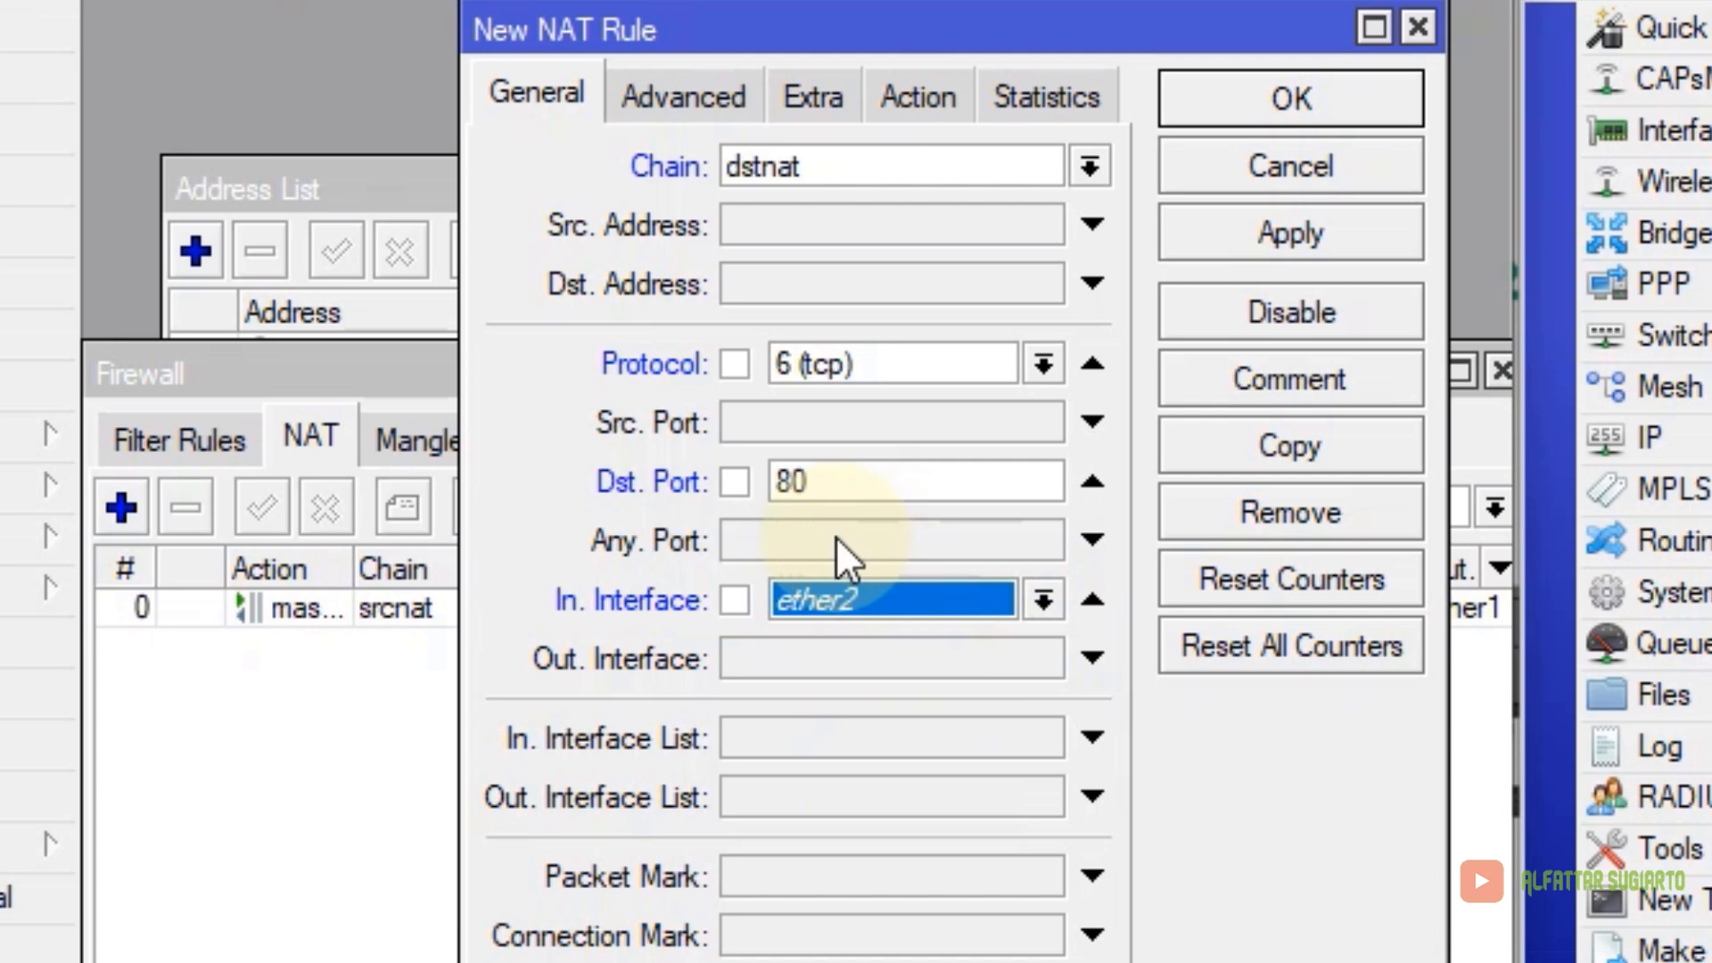
{"action": "left_click", "coordinate": [896, 111]}
{"action": "left_click", "coordinate": [785, 170]}
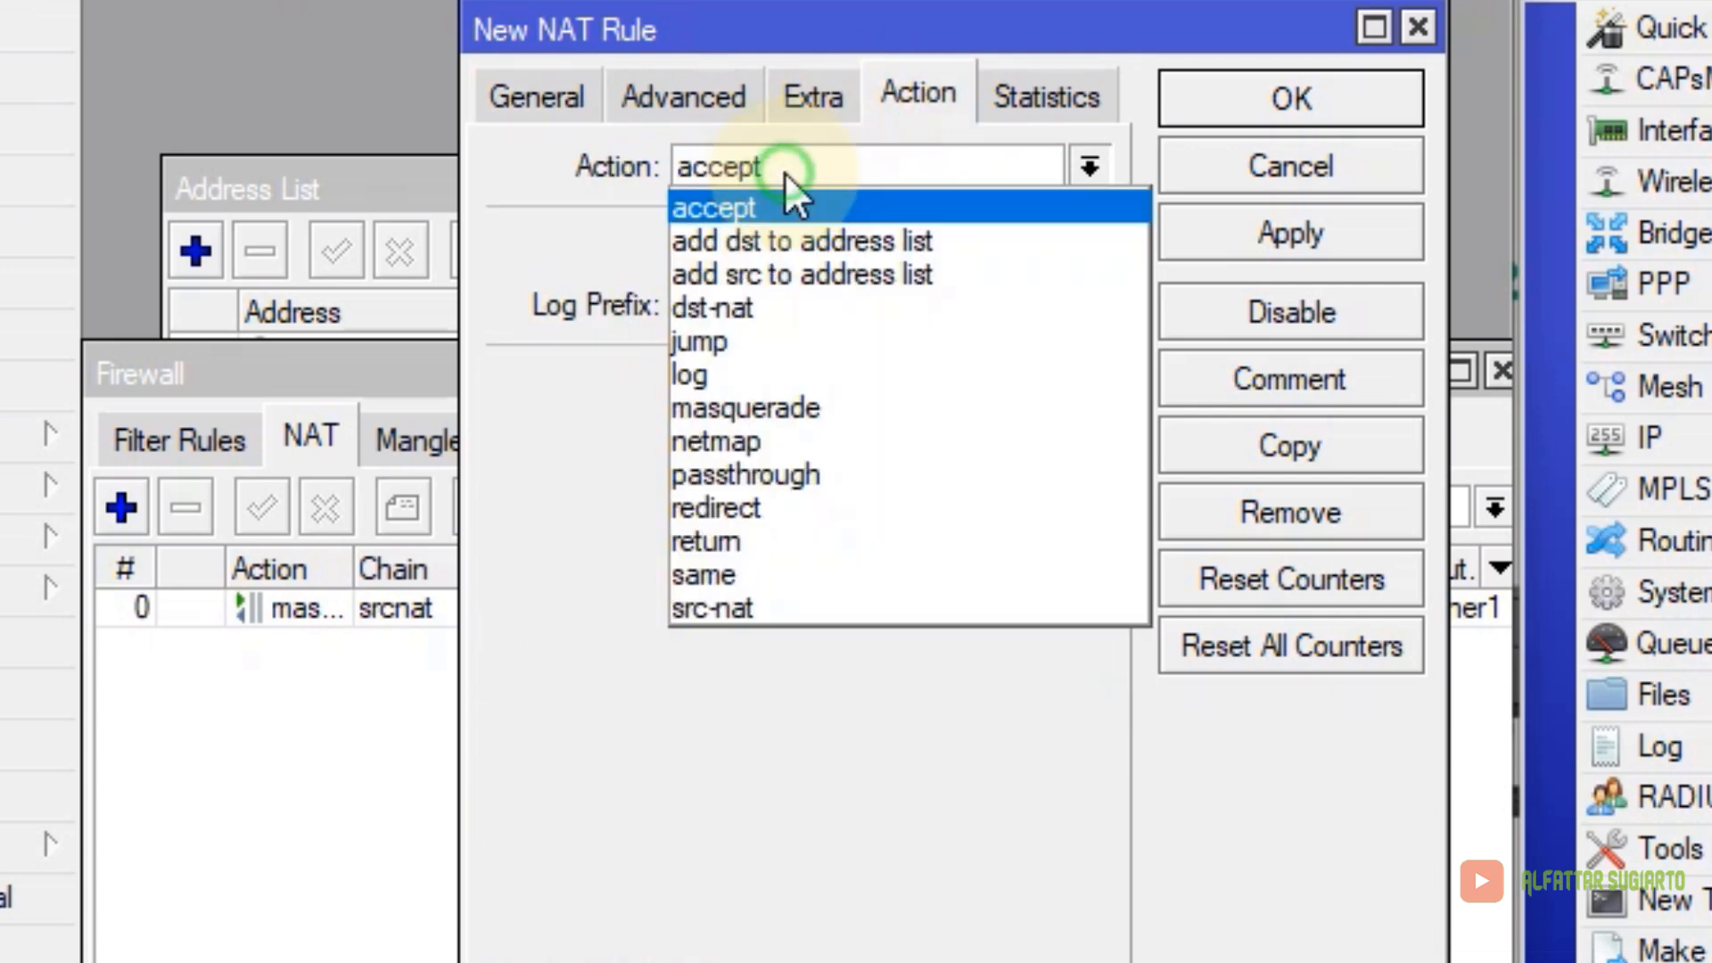
{"action": "left_click", "coordinate": [779, 503]}
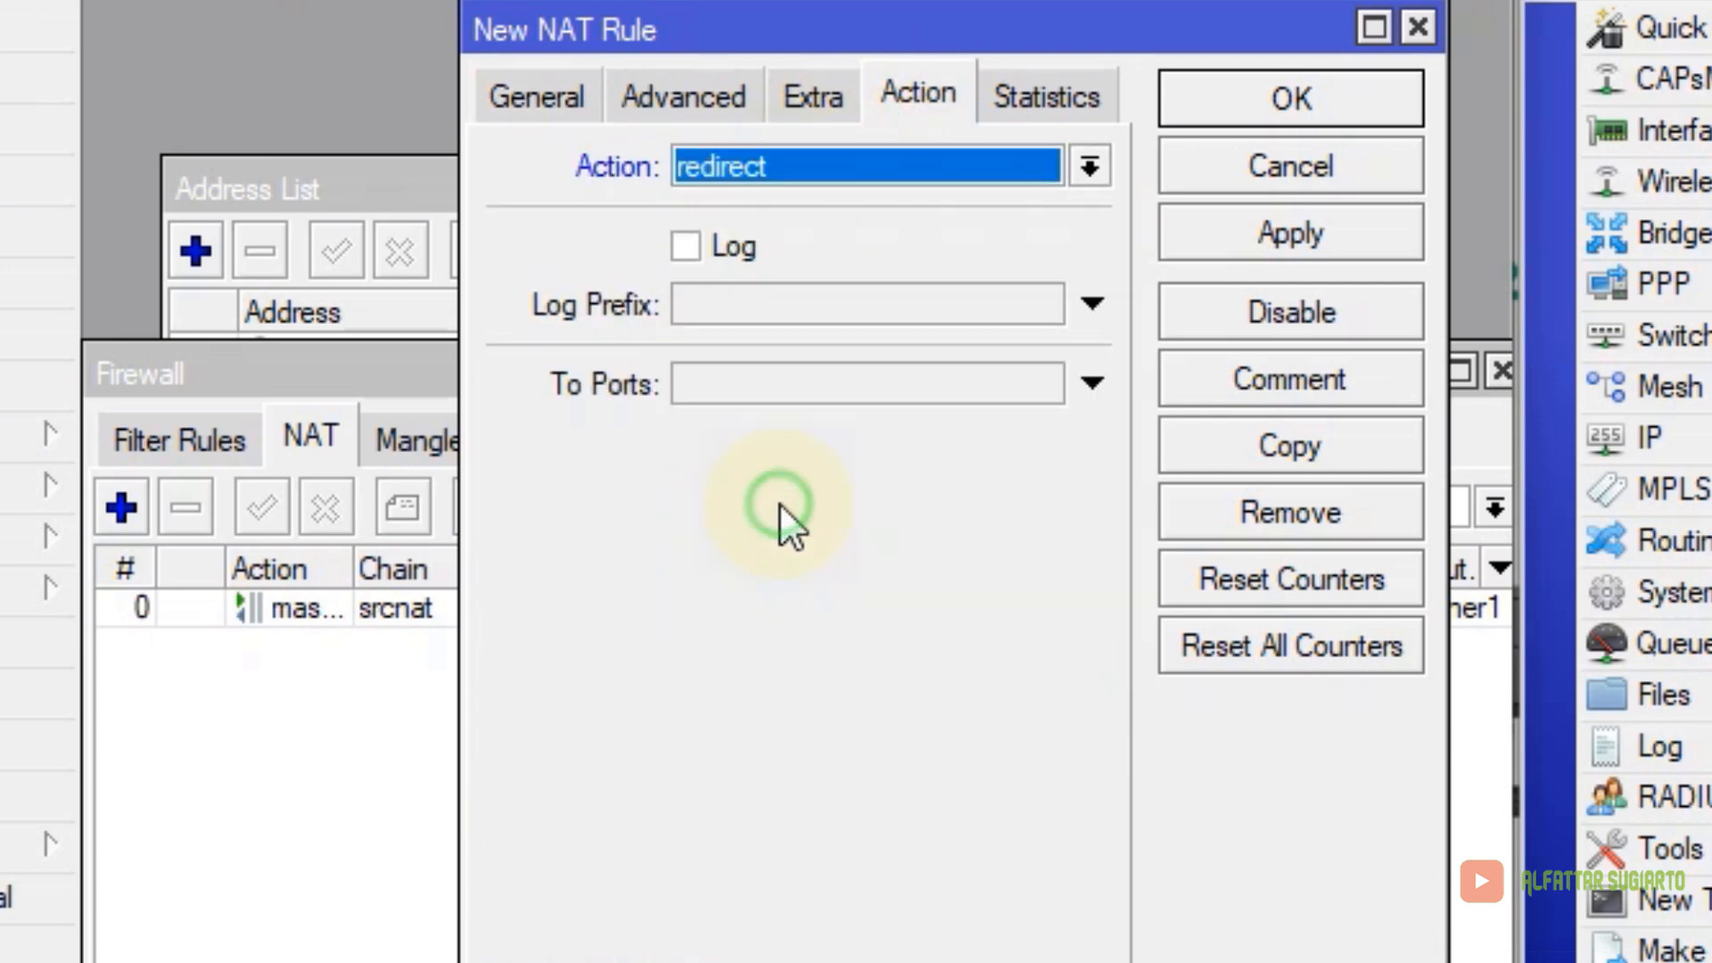
{"action": "left_click", "coordinate": [789, 386]}
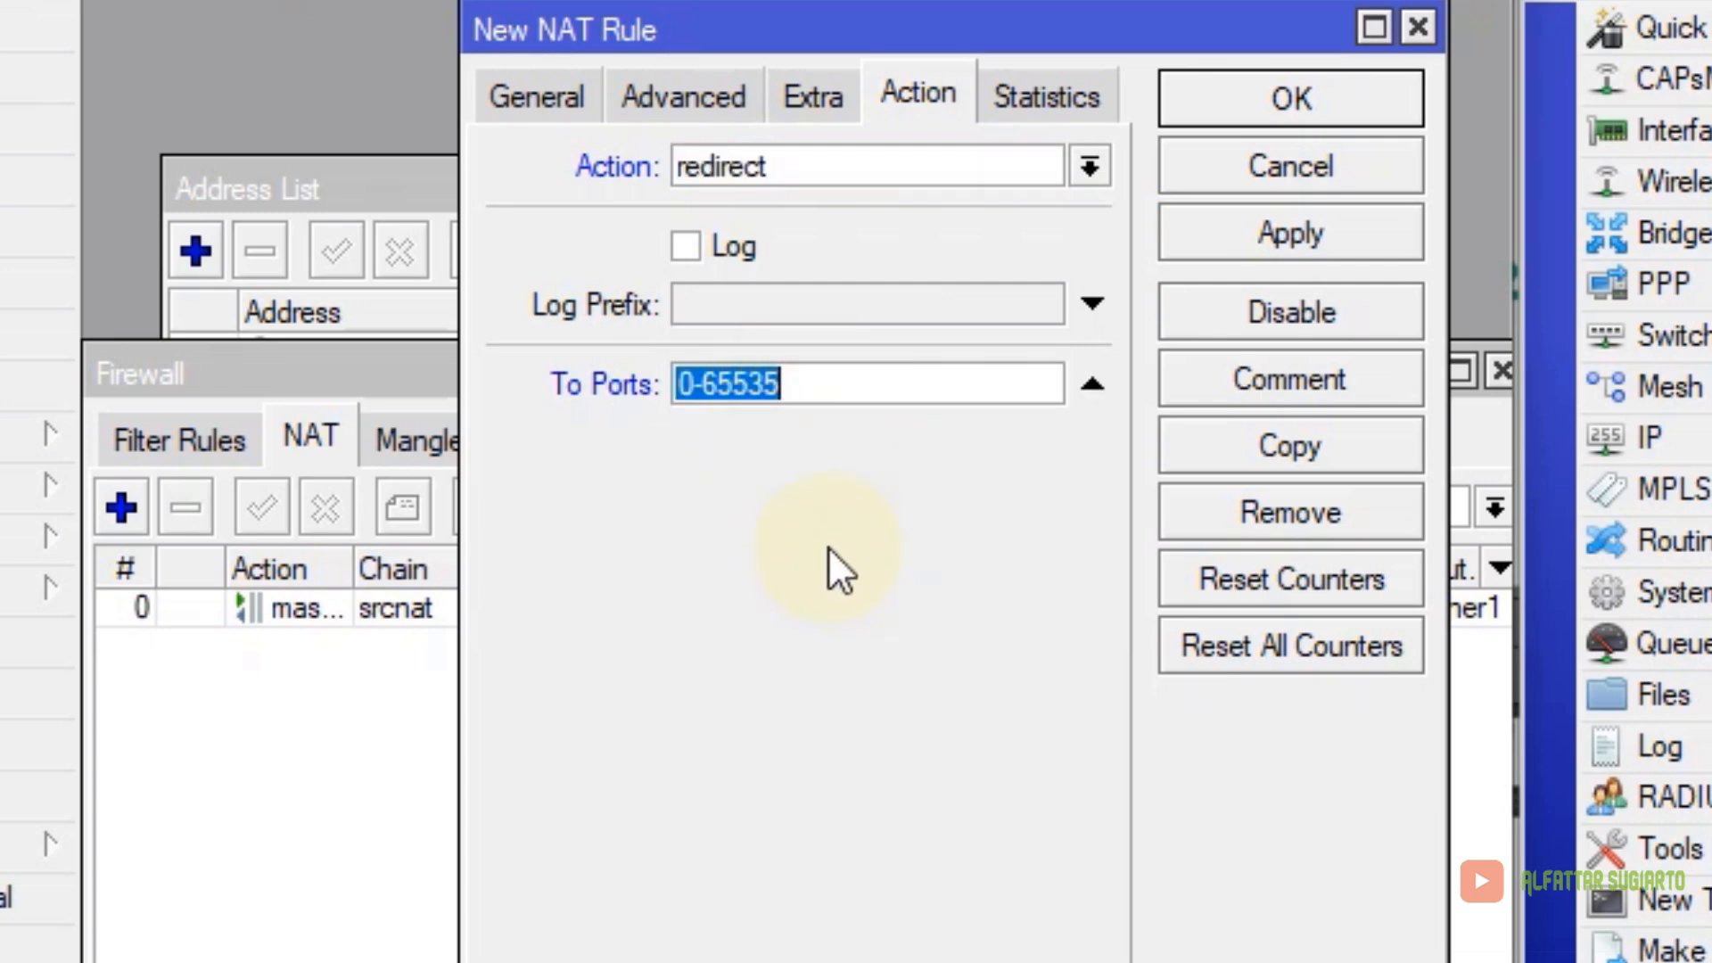
{"action": "type", "text": "3128"}
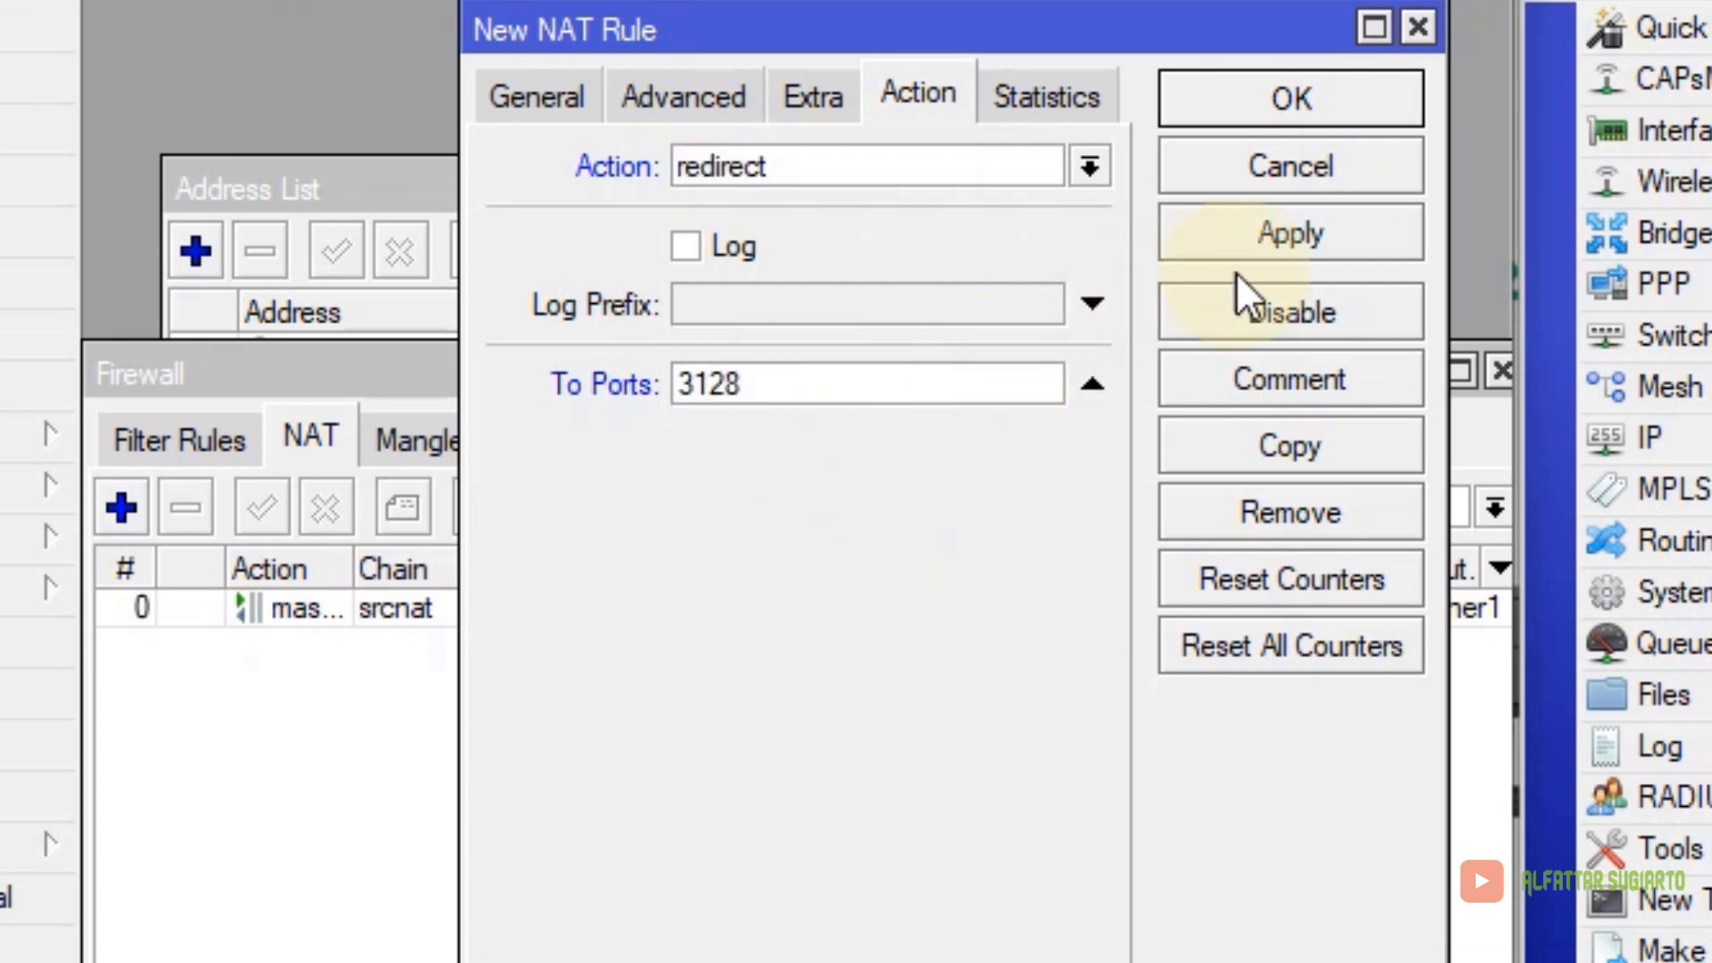
{"action": "left_click", "coordinate": [1291, 233]}
{"action": "left_click", "coordinate": [1330, 93]}
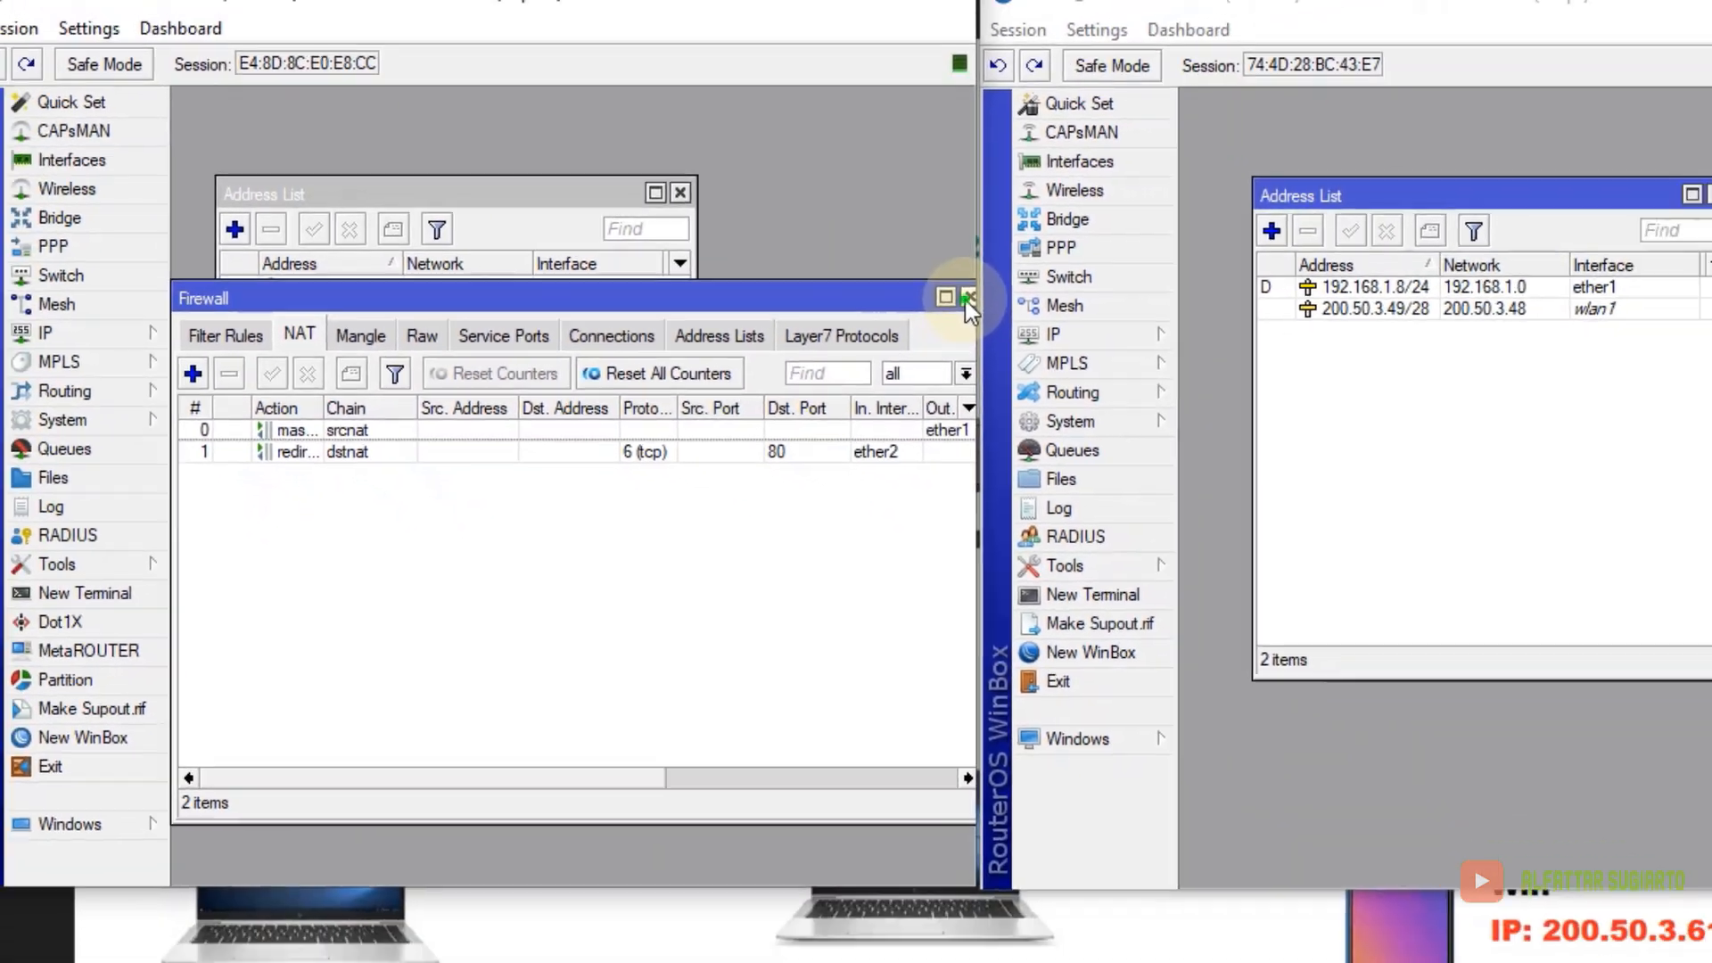
{"action": "left_click", "coordinate": [968, 297]}
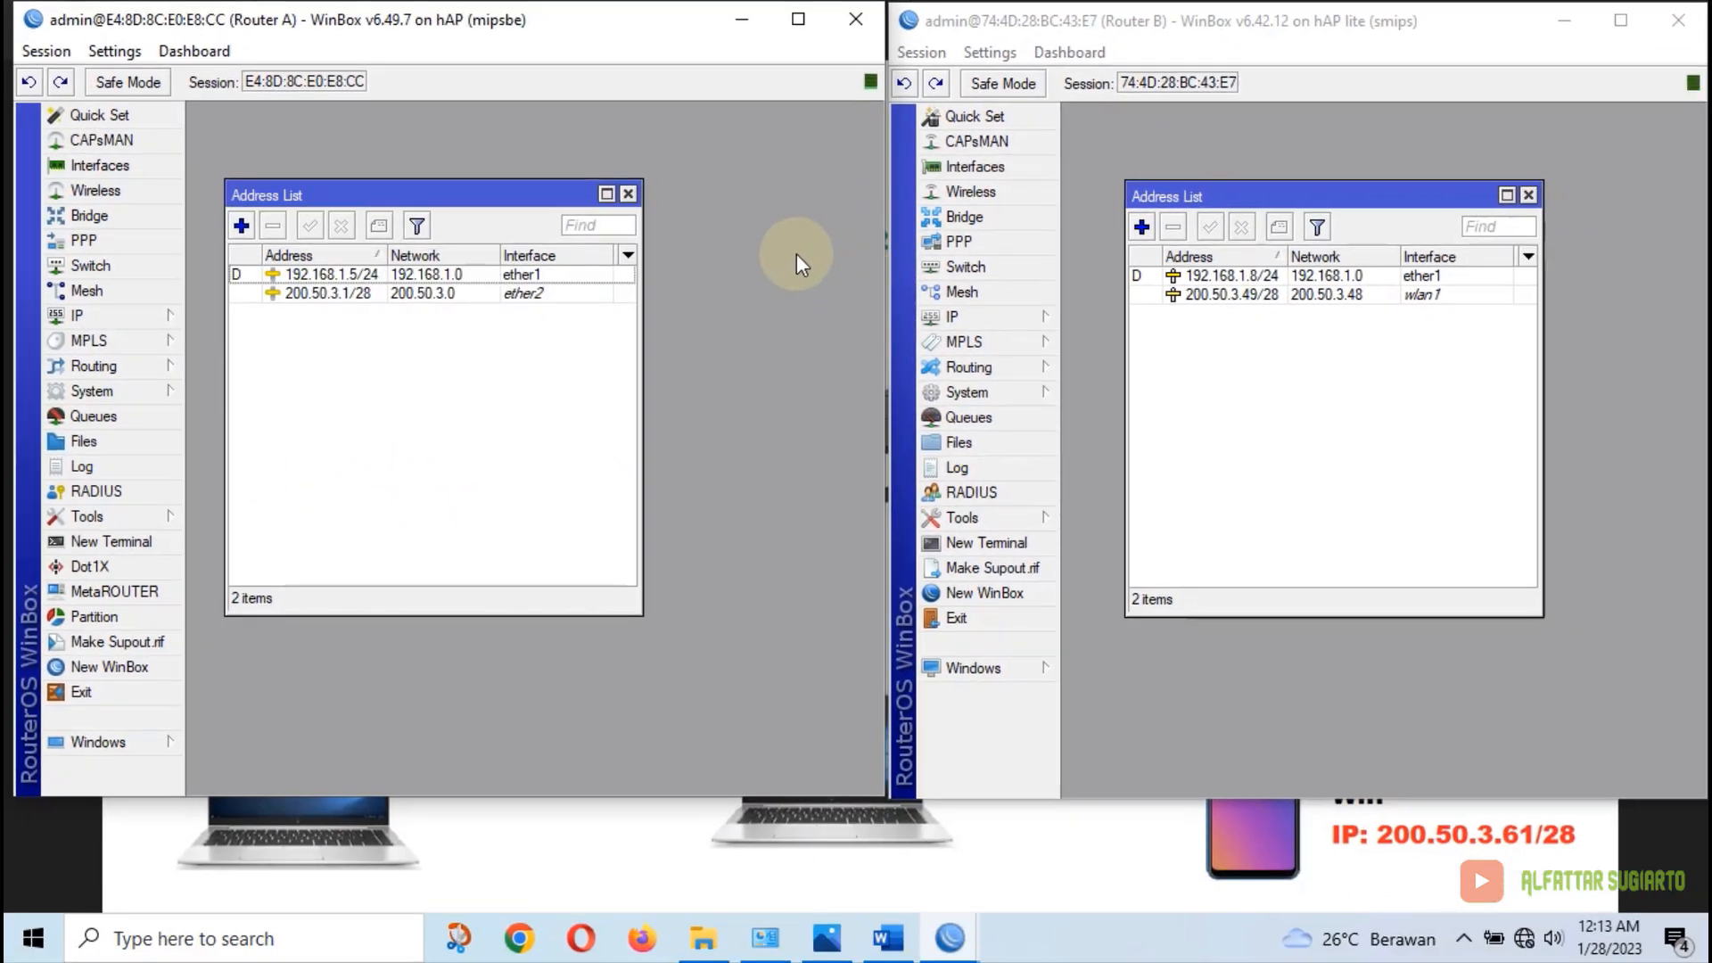
Highlight proxy item 7 and the word kabel in item 8 in yellow
{"action": "left_click", "coordinate": [887, 938]}
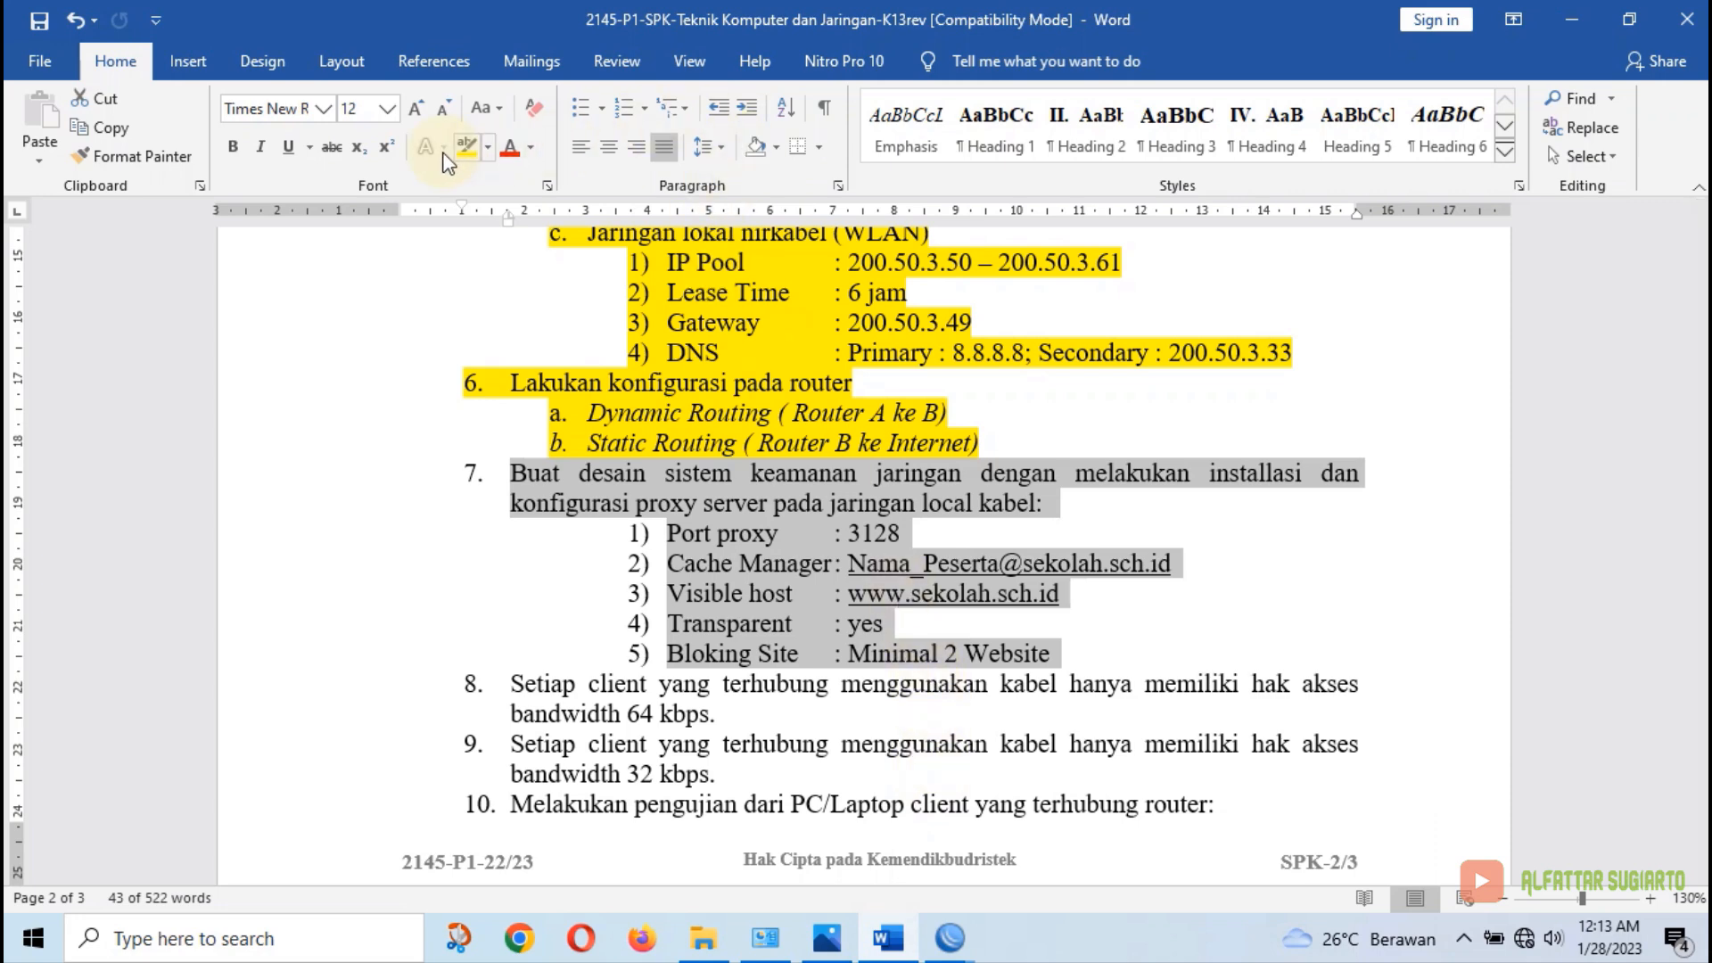
{"action": "left_click", "coordinate": [464, 150]}
{"action": "scroll", "coordinate": [560, 481], "scroll_direction": "down", "scroll_amount": 3}
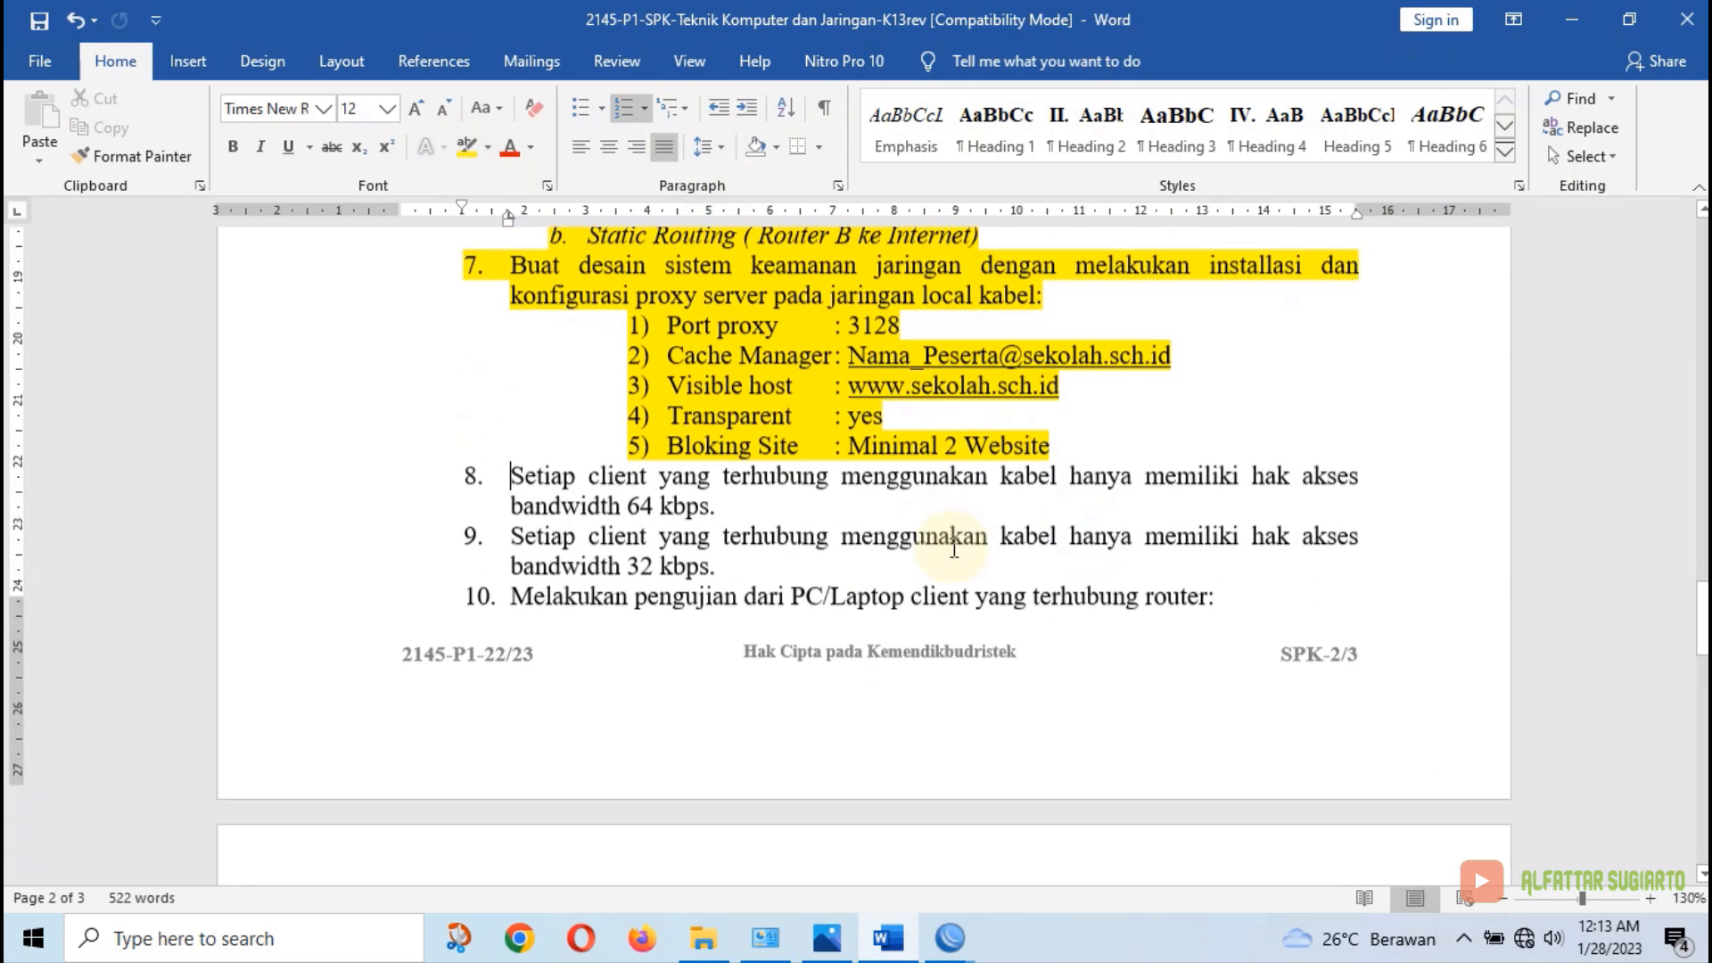
{"action": "left_click", "coordinate": [560, 481]}
{"action": "left_click_drag", "start_coordinate": [510, 458], "coordinate": [721, 547]}
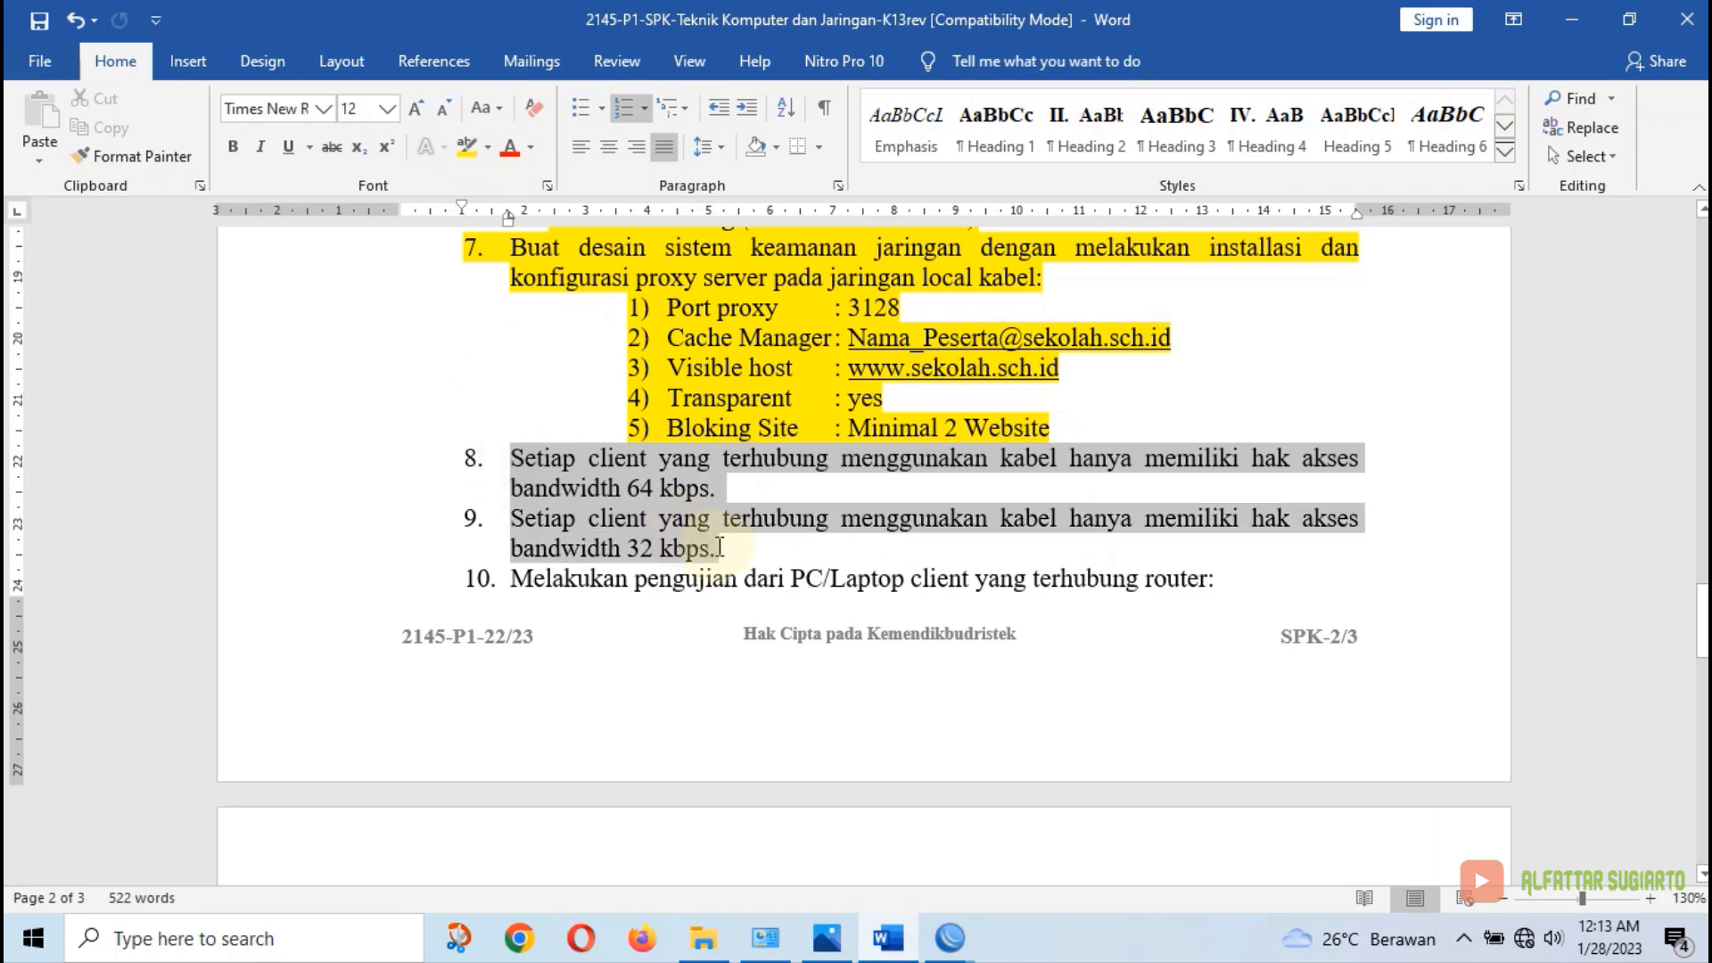
{"action": "double_click", "coordinate": [1025, 459]}
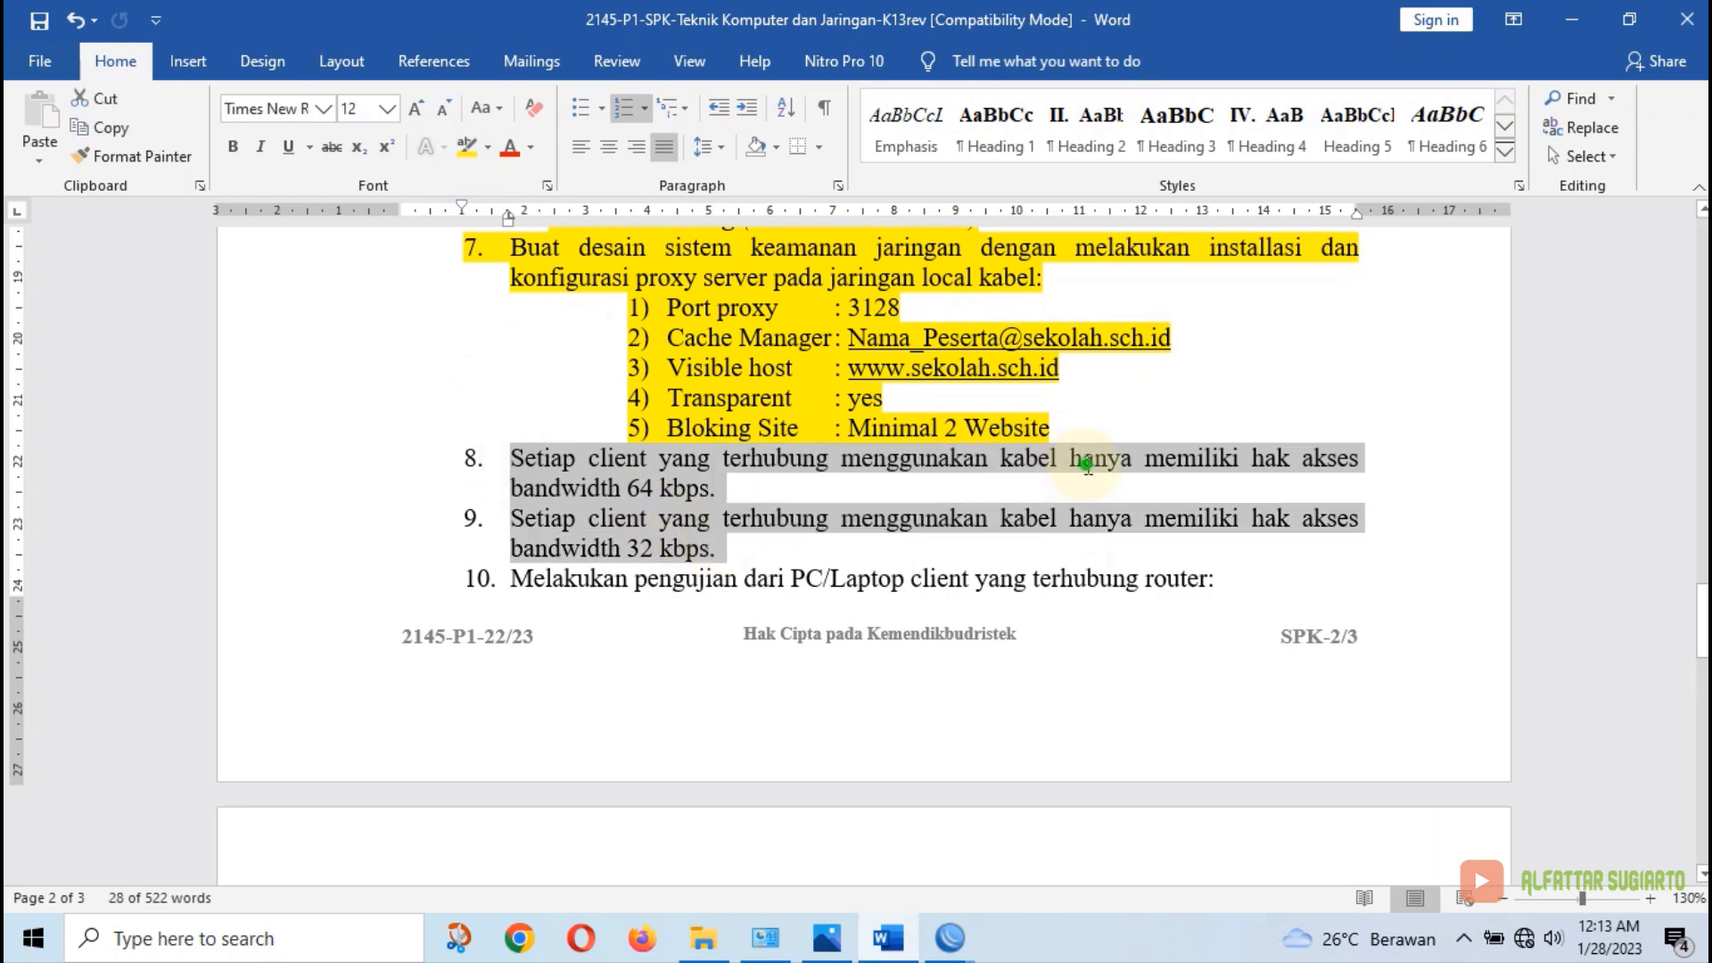
{"action": "left_click", "coordinate": [1031, 459]}
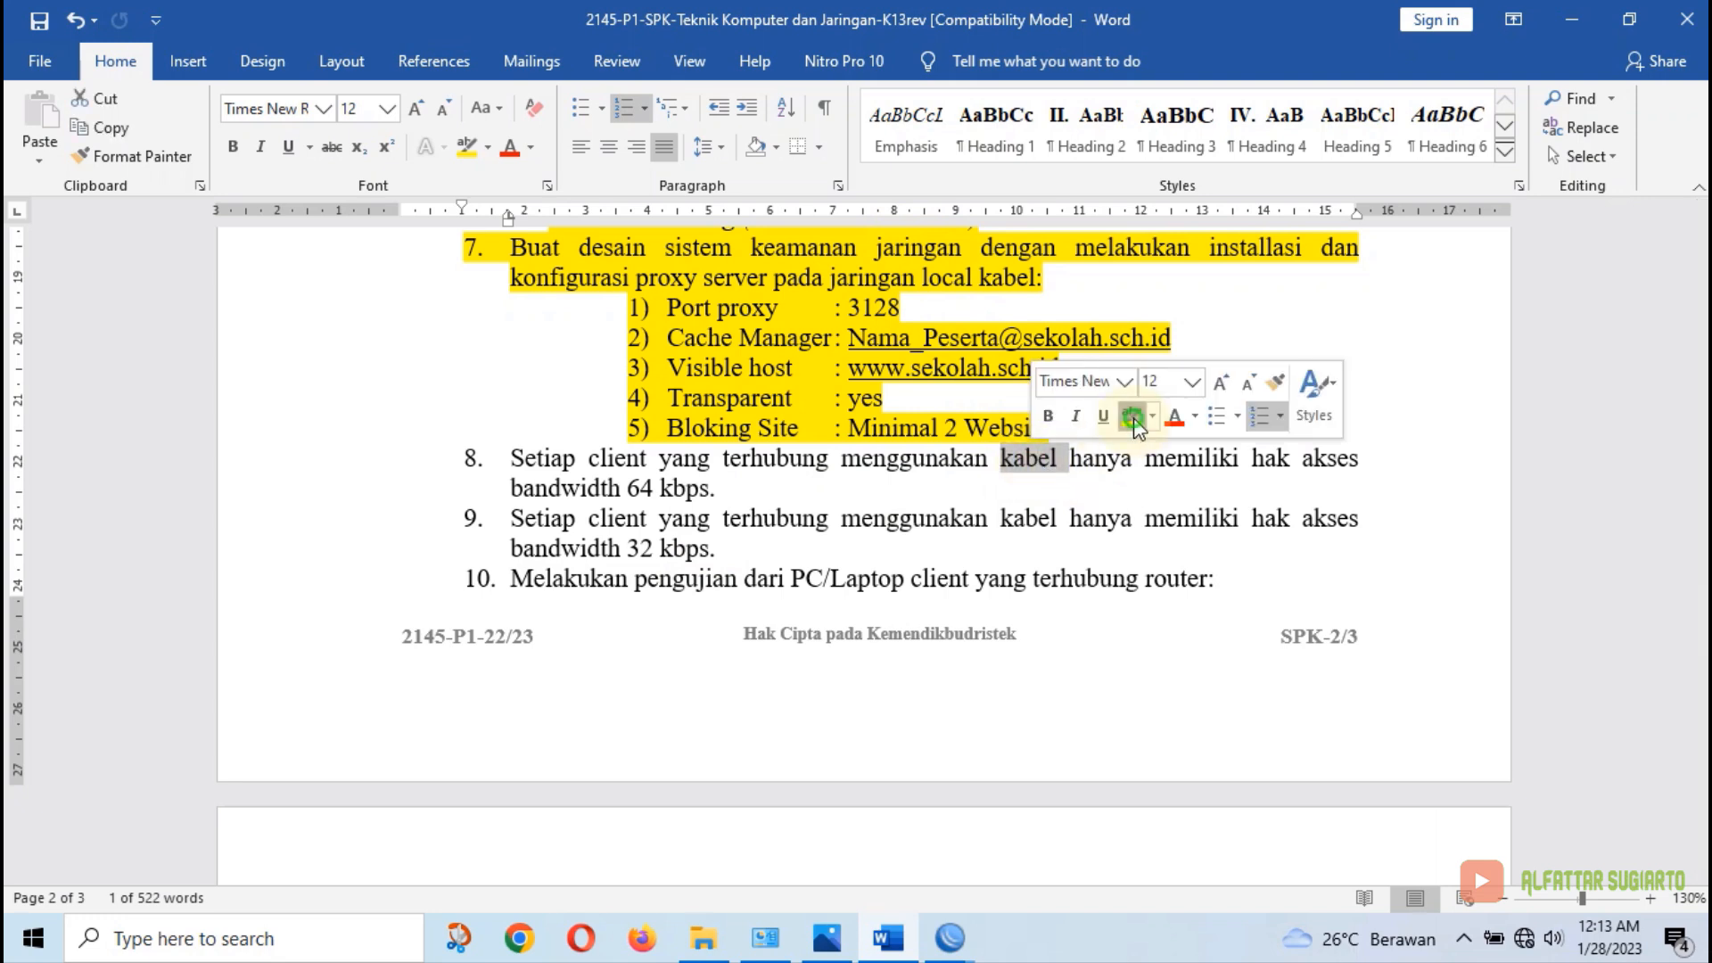
{"action": "left_click", "coordinate": [1131, 430]}
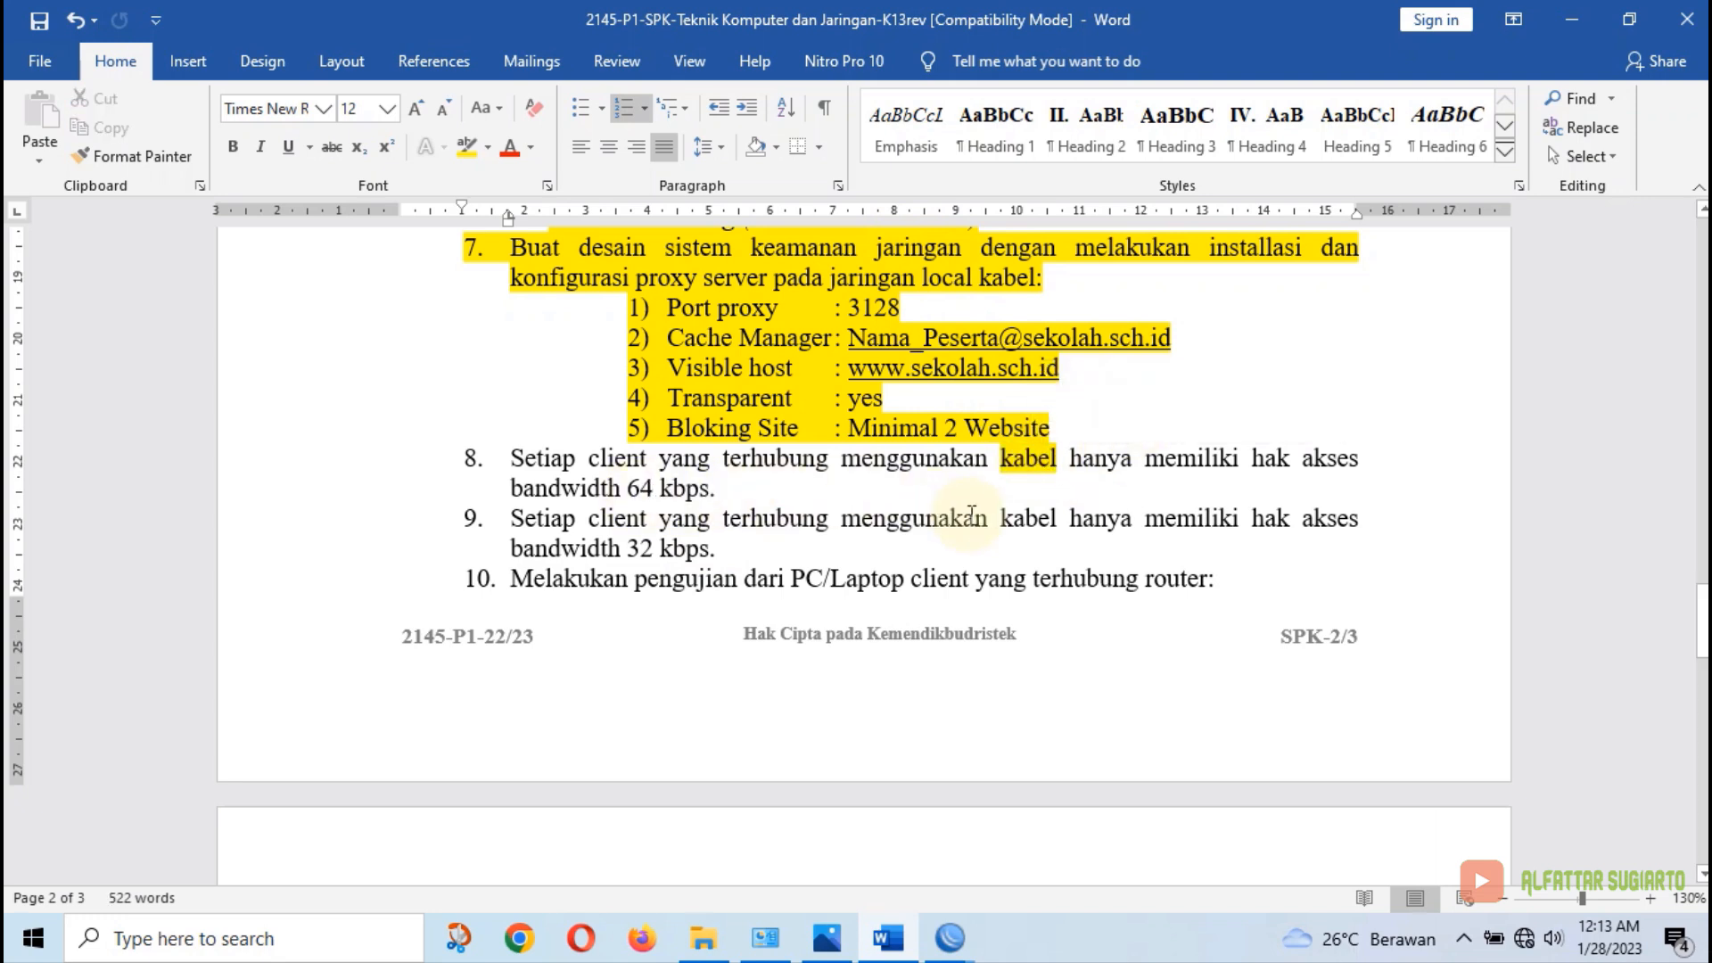
Replace kabel with wifi in item 9 and highlight it yellow
{"action": "double_click", "coordinate": [1036, 519]}
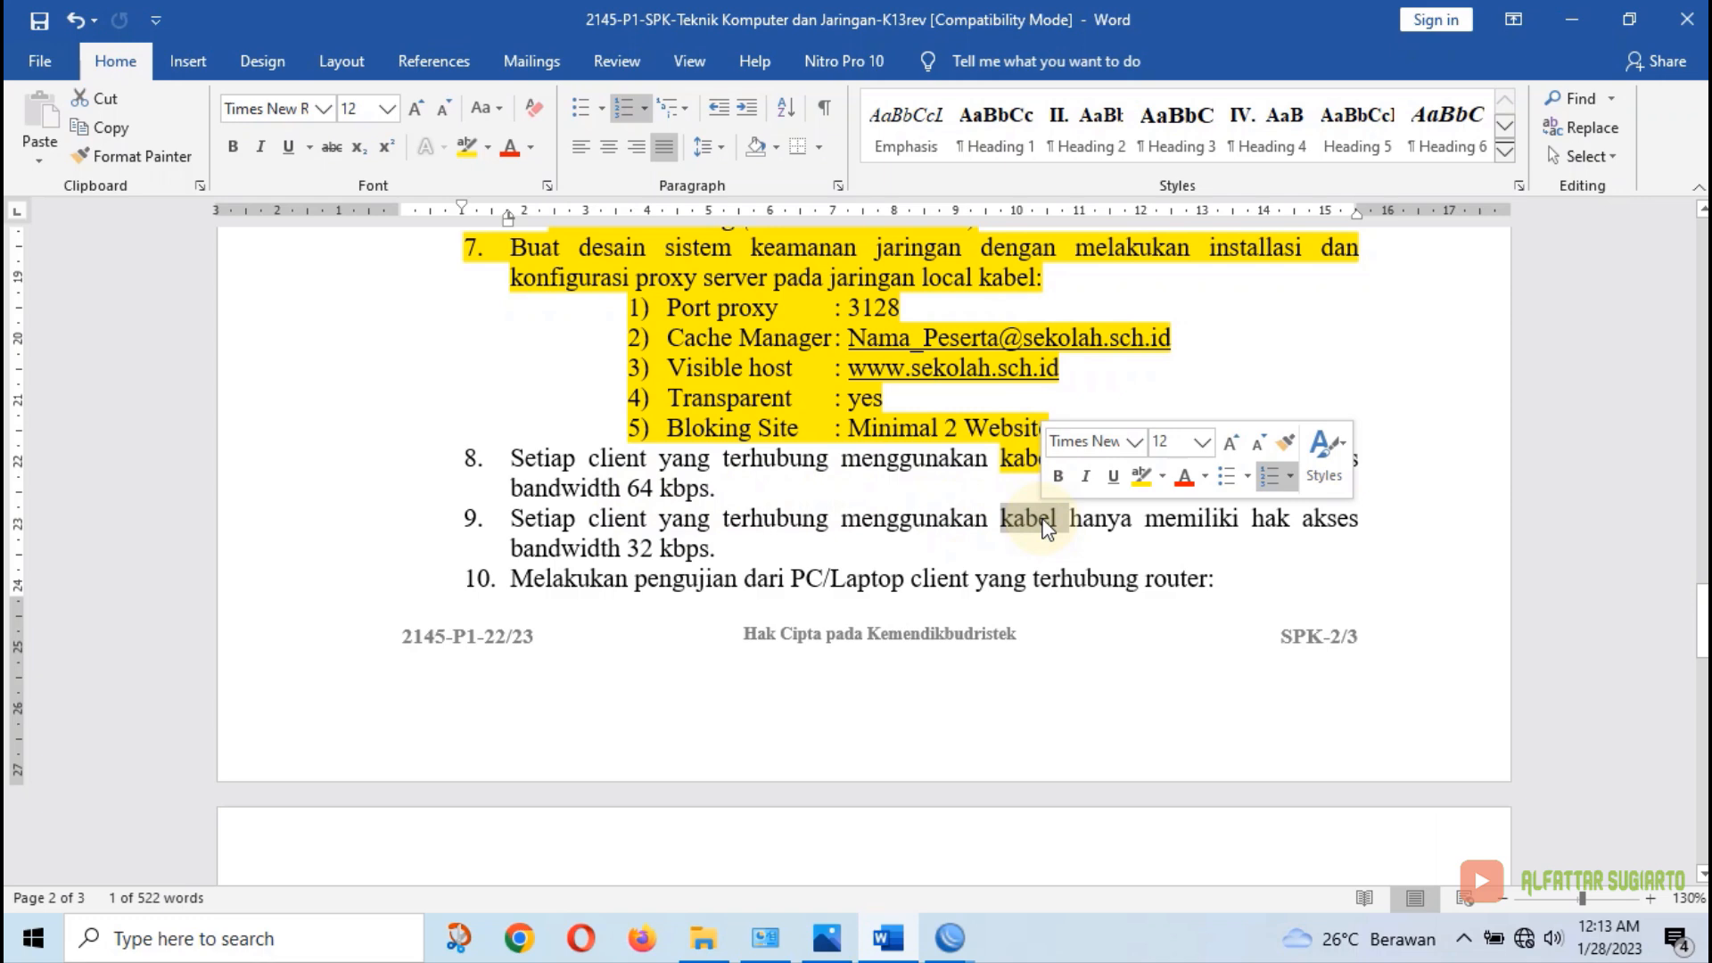
{"action": "type", "text": "wifi"}
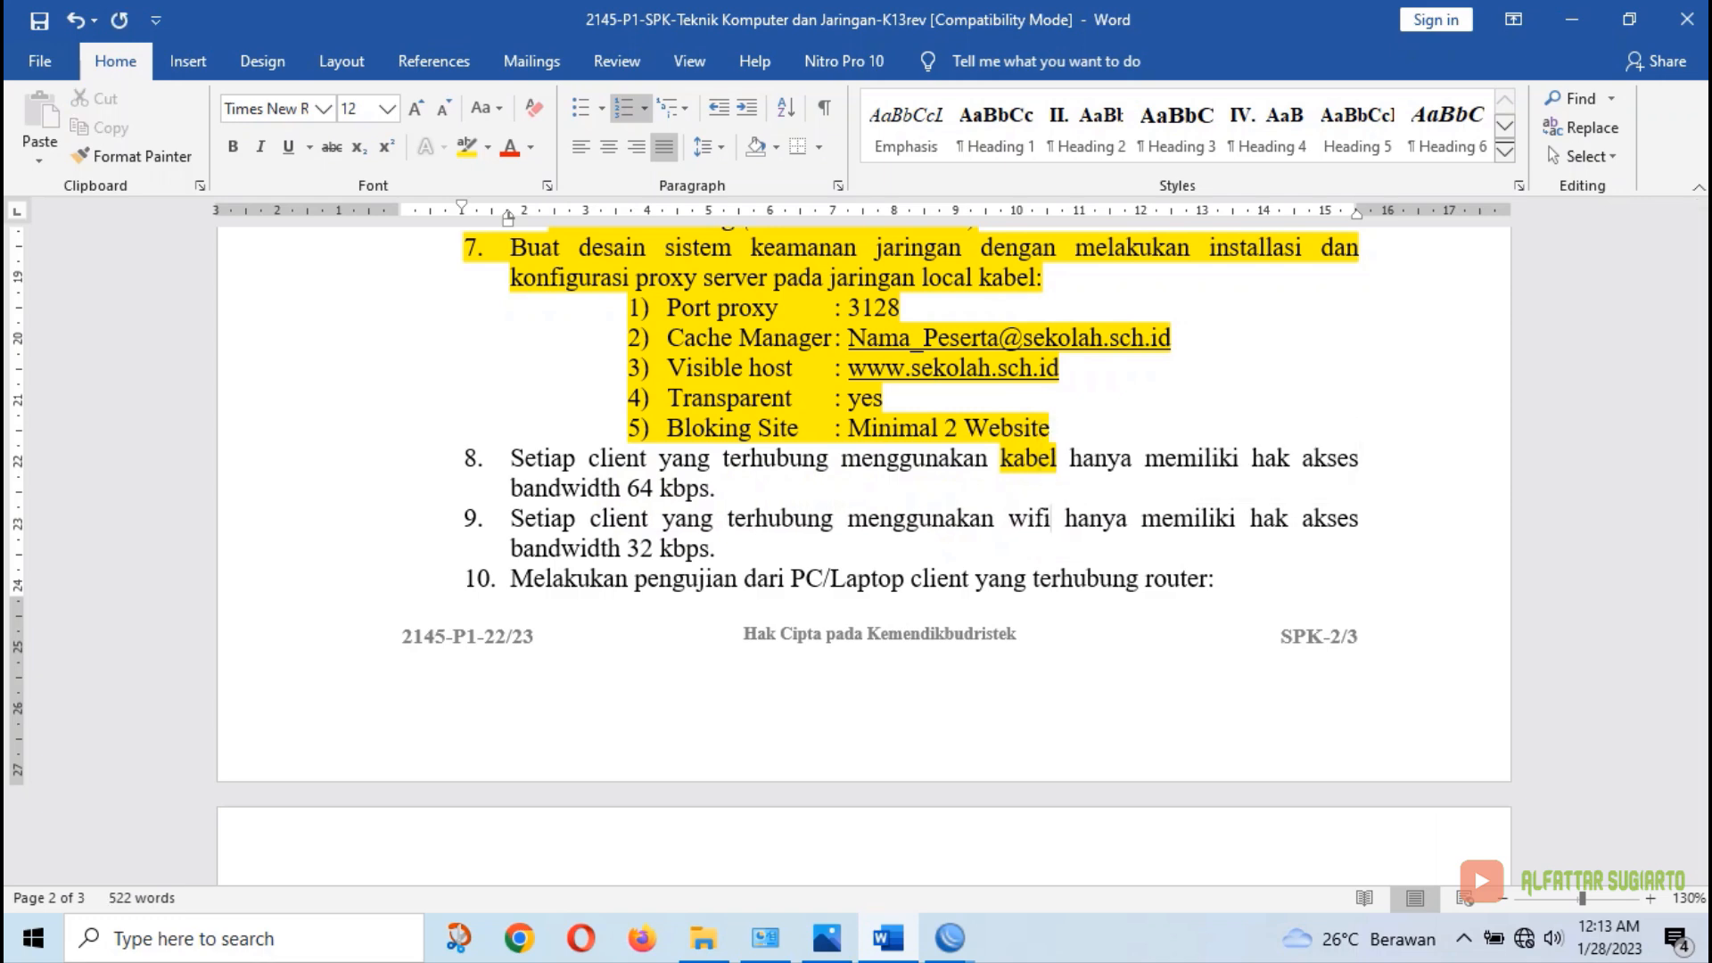
{"action": "double_click", "coordinate": [1030, 519]}
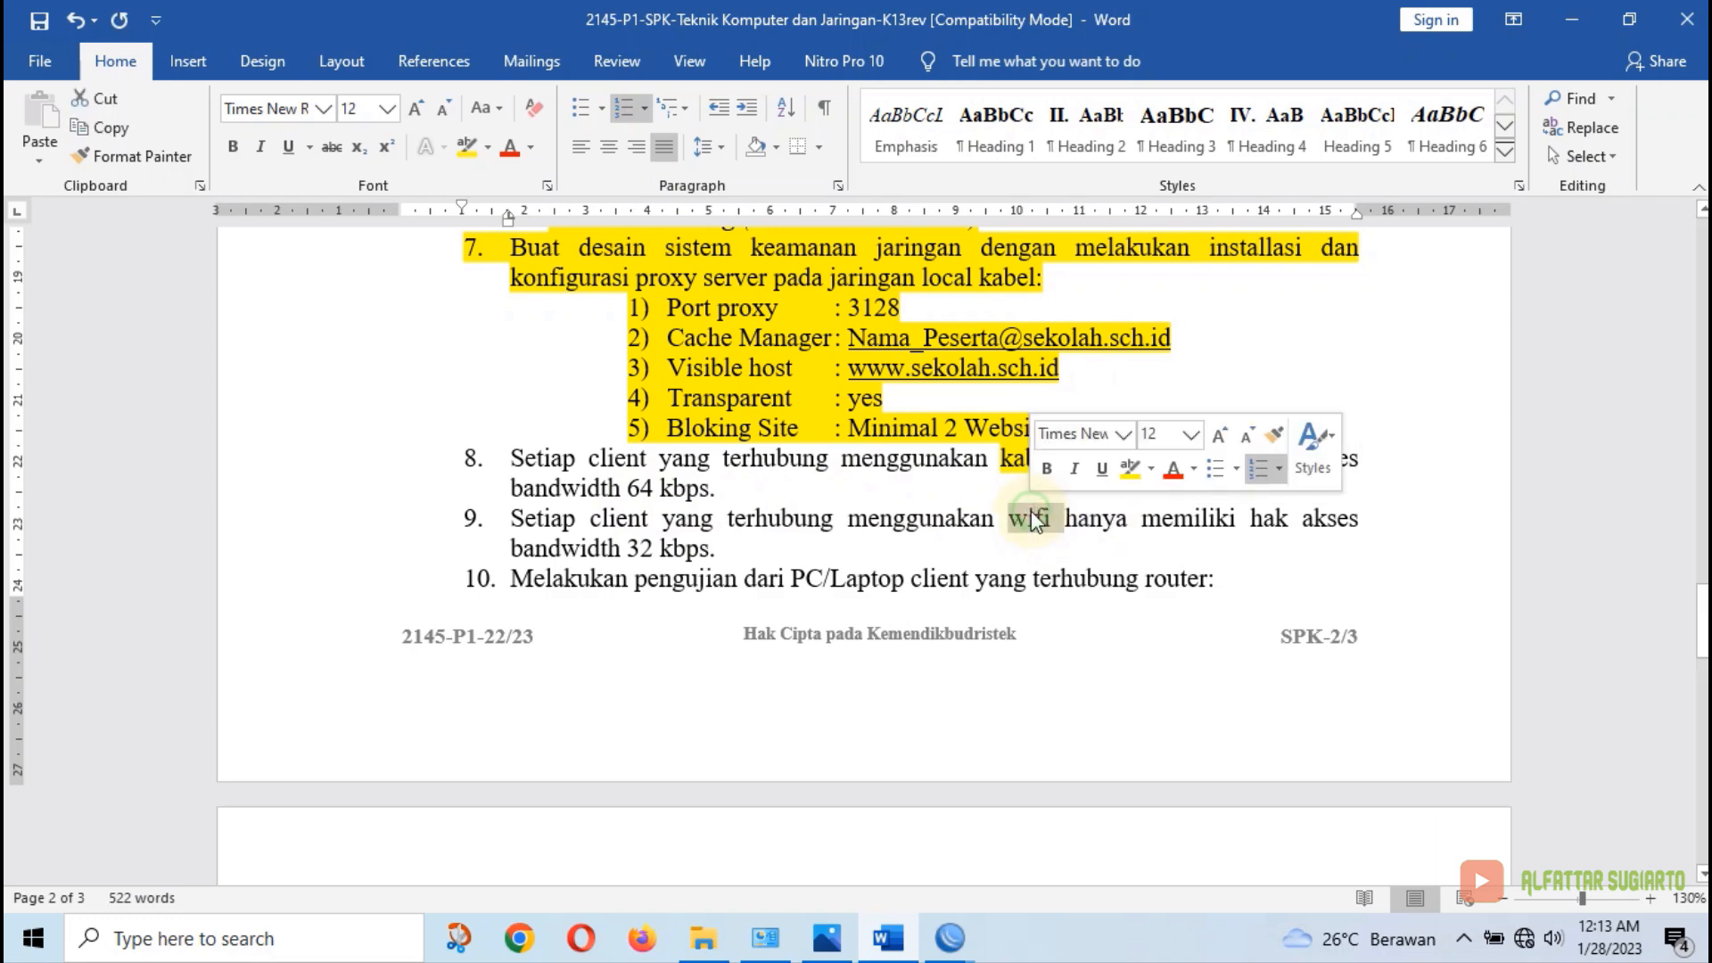
{"action": "left_click", "coordinate": [1137, 477]}
{"action": "key", "text": "Right"}
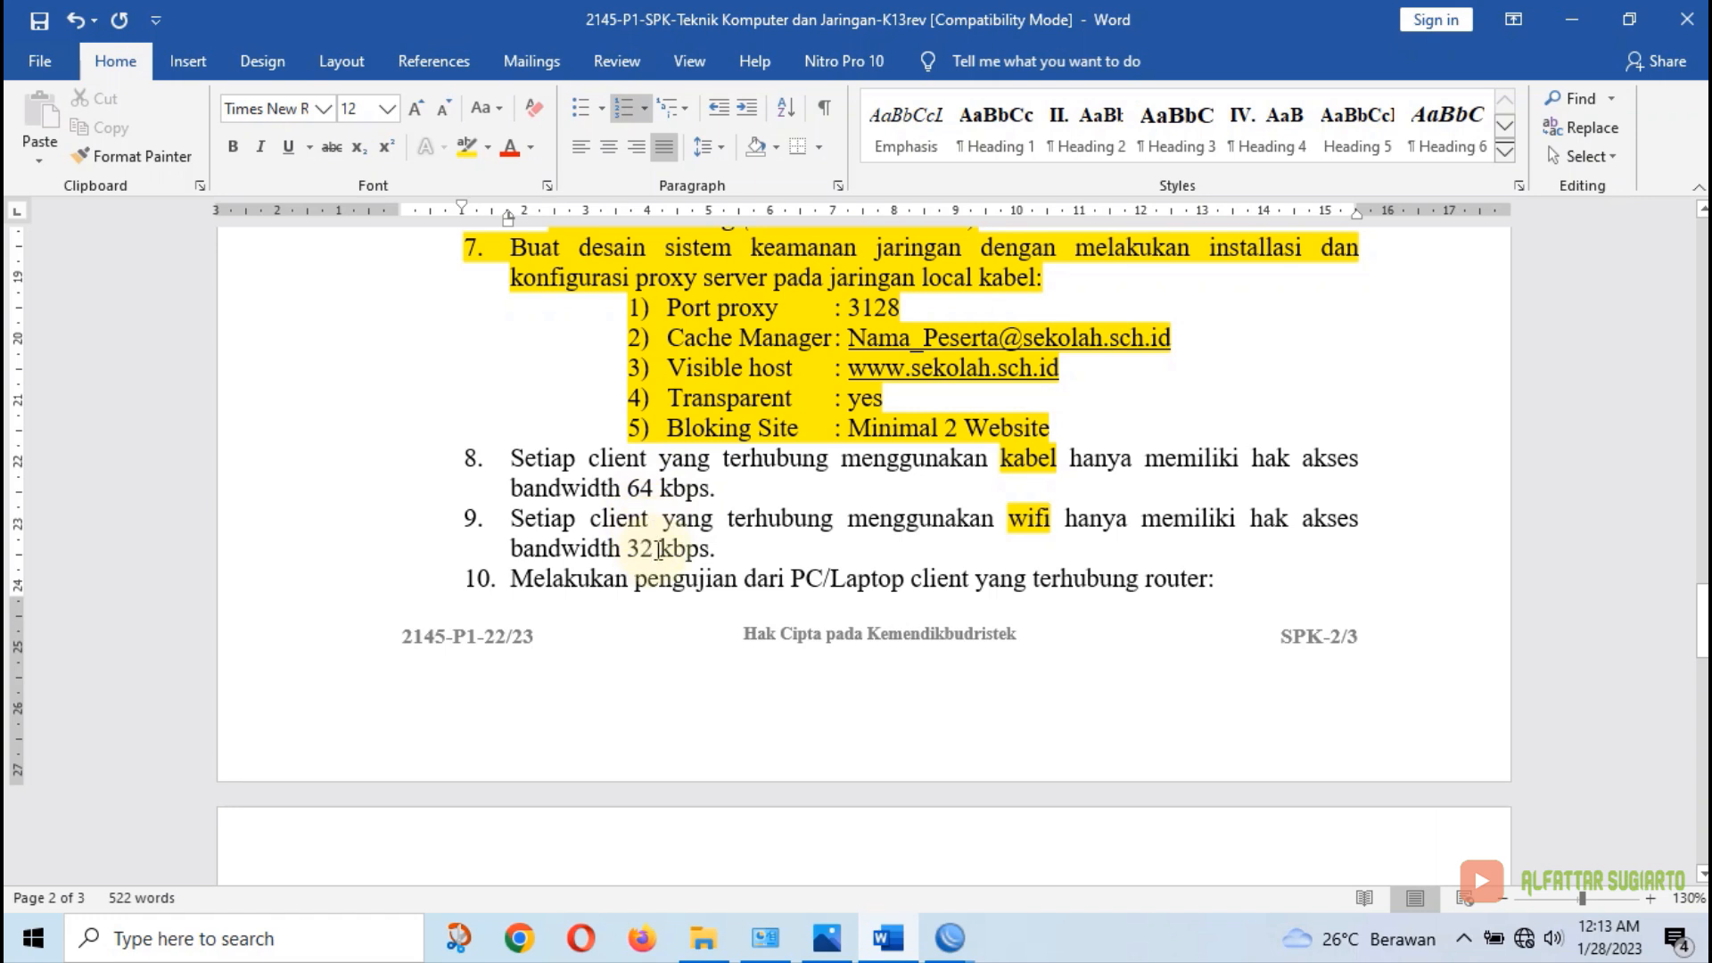
Append '- 4M' to item 8 and '- 3M' to item 9
{"action": "left_click", "coordinate": [751, 490]}
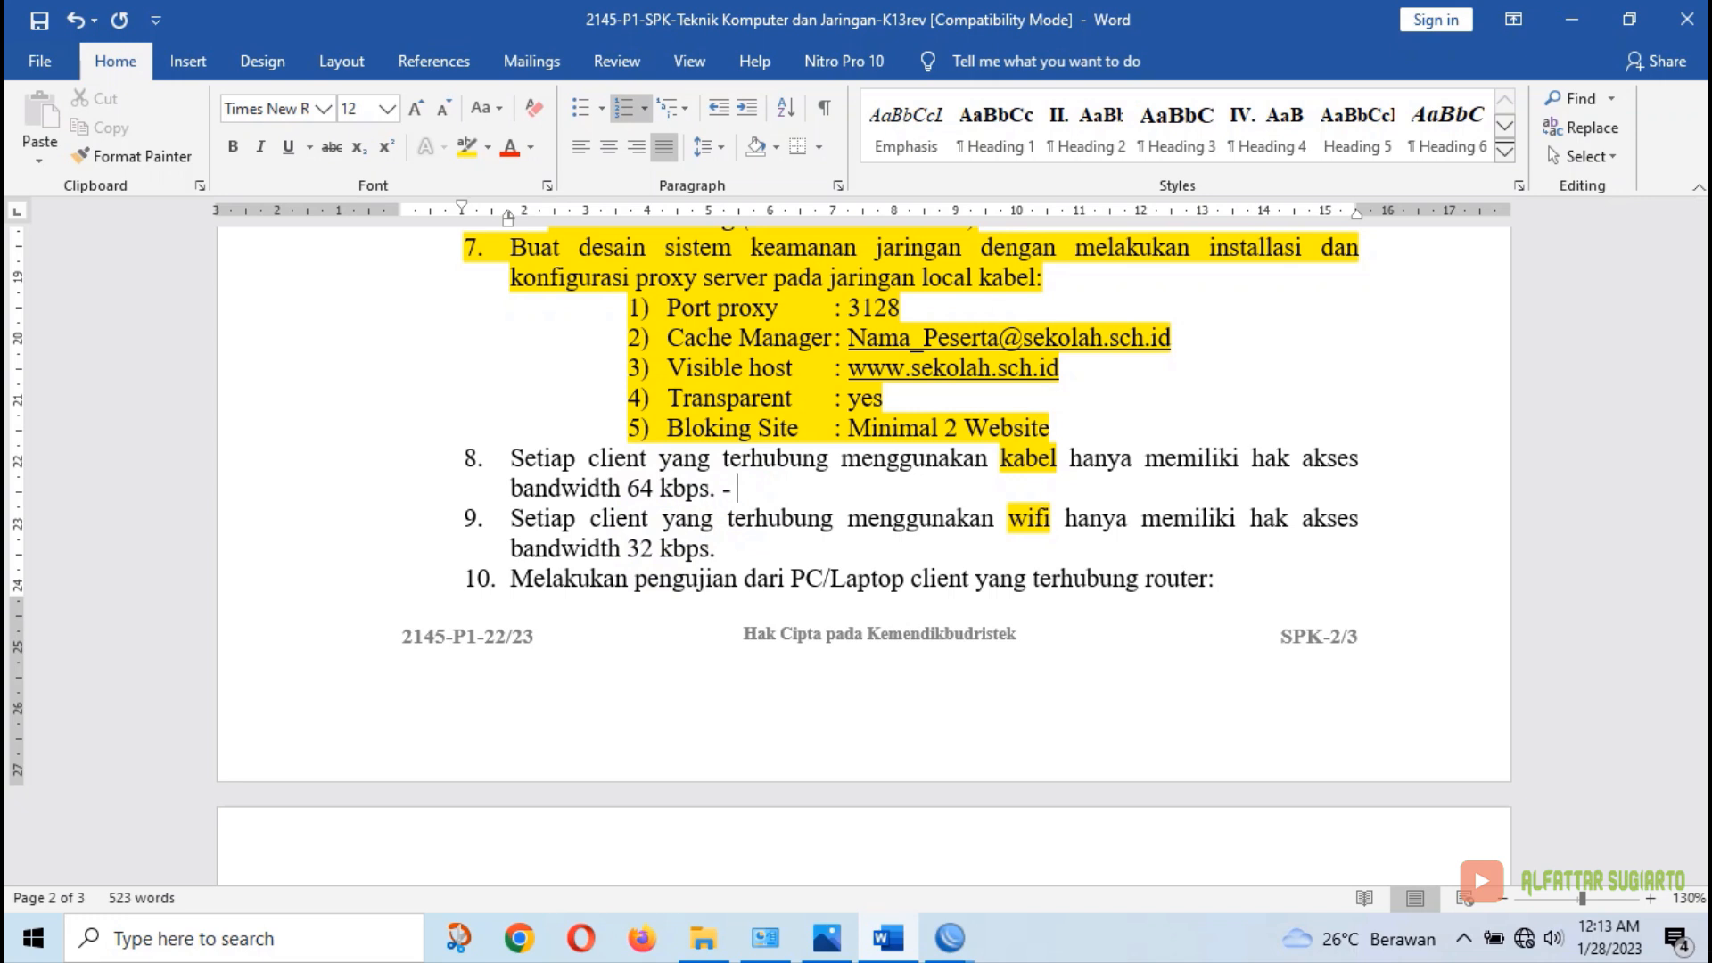
{"action": "type", "text": "- 4M"}
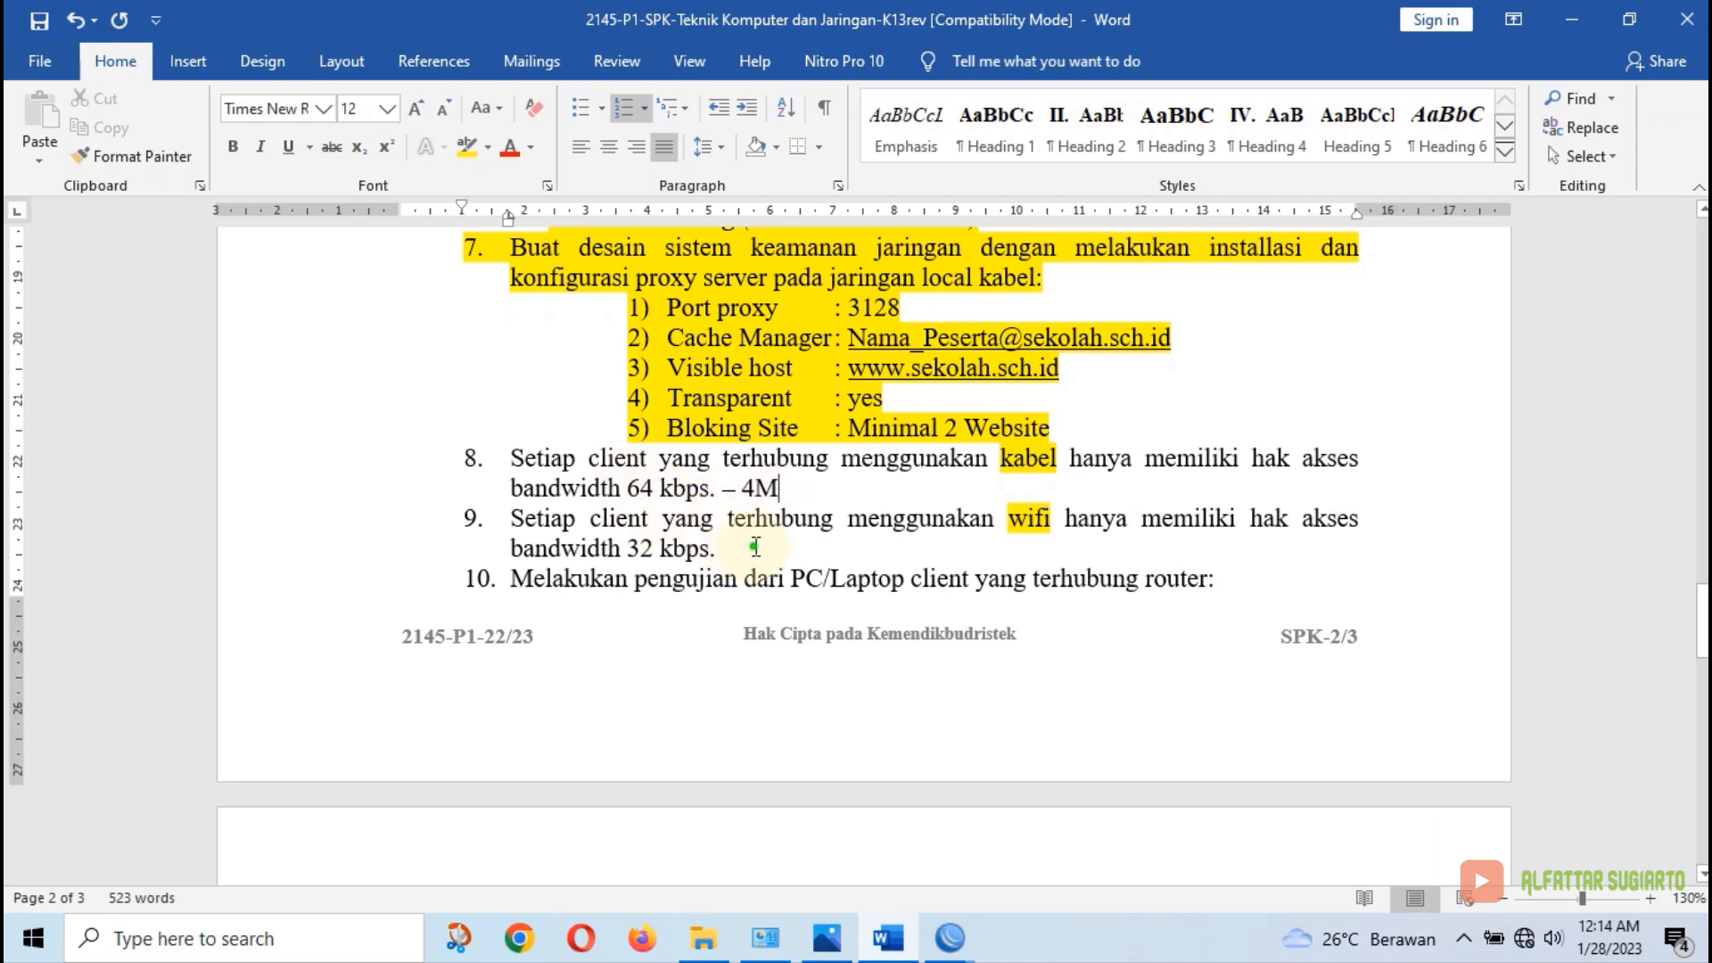
{"action": "left_click", "coordinate": [755, 546]}
{"action": "type", "text": "-"}
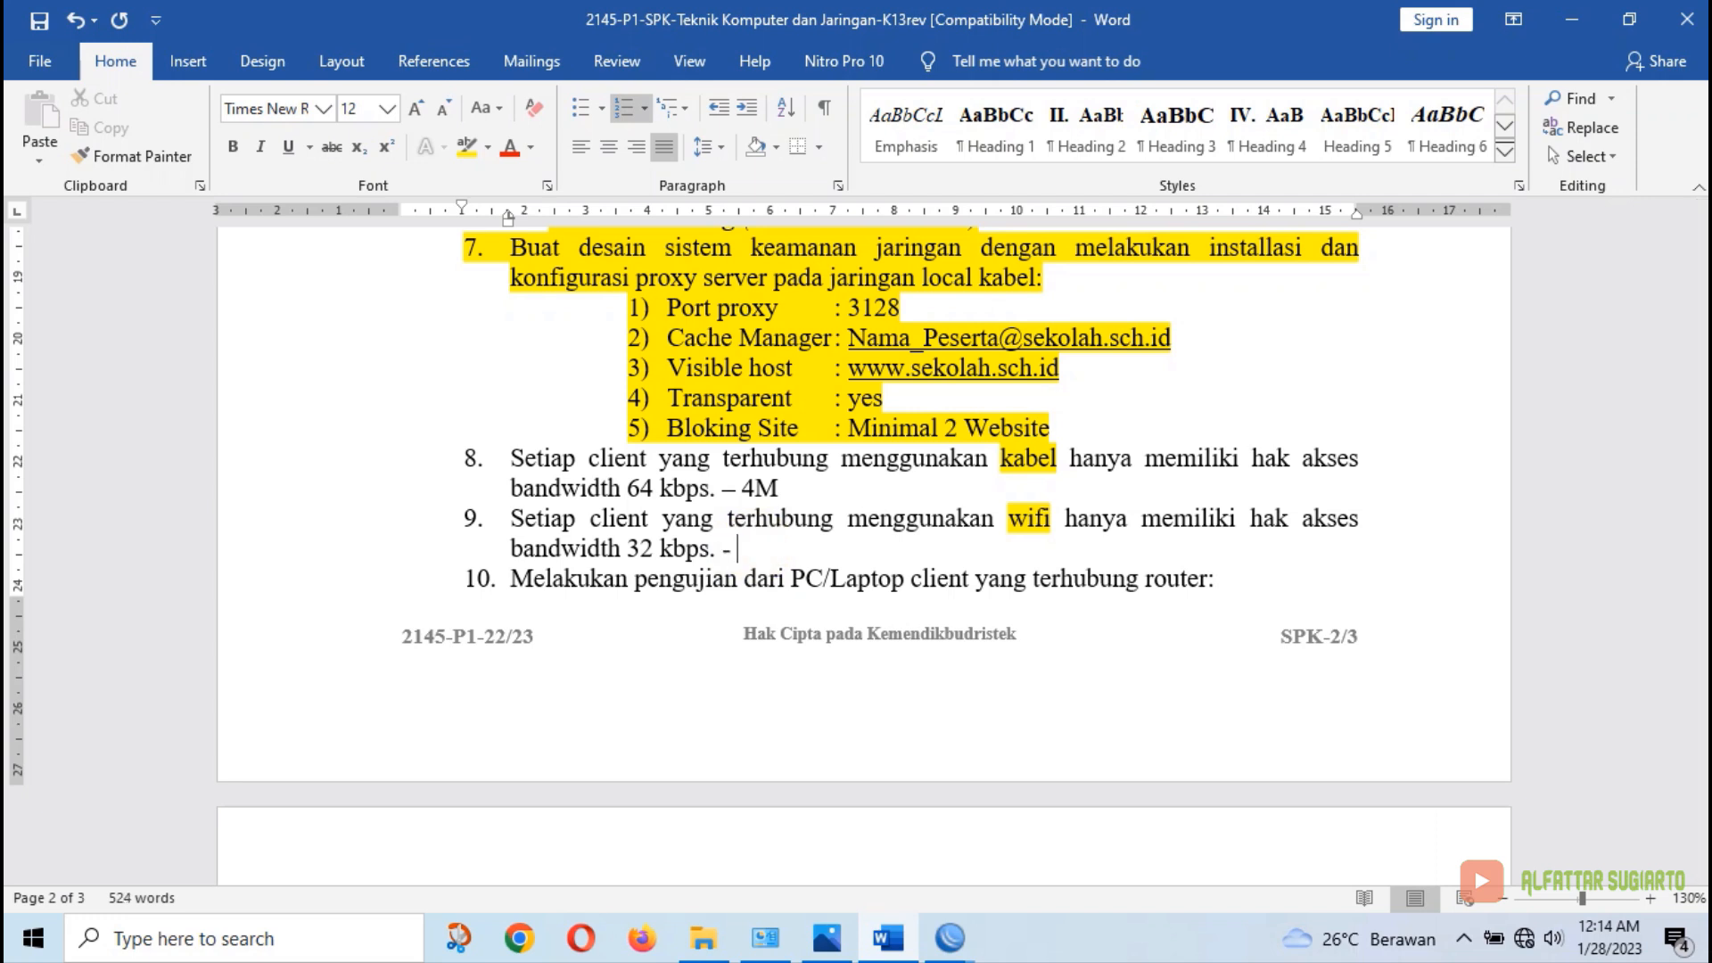
{"action": "type", "text": " 3M"}
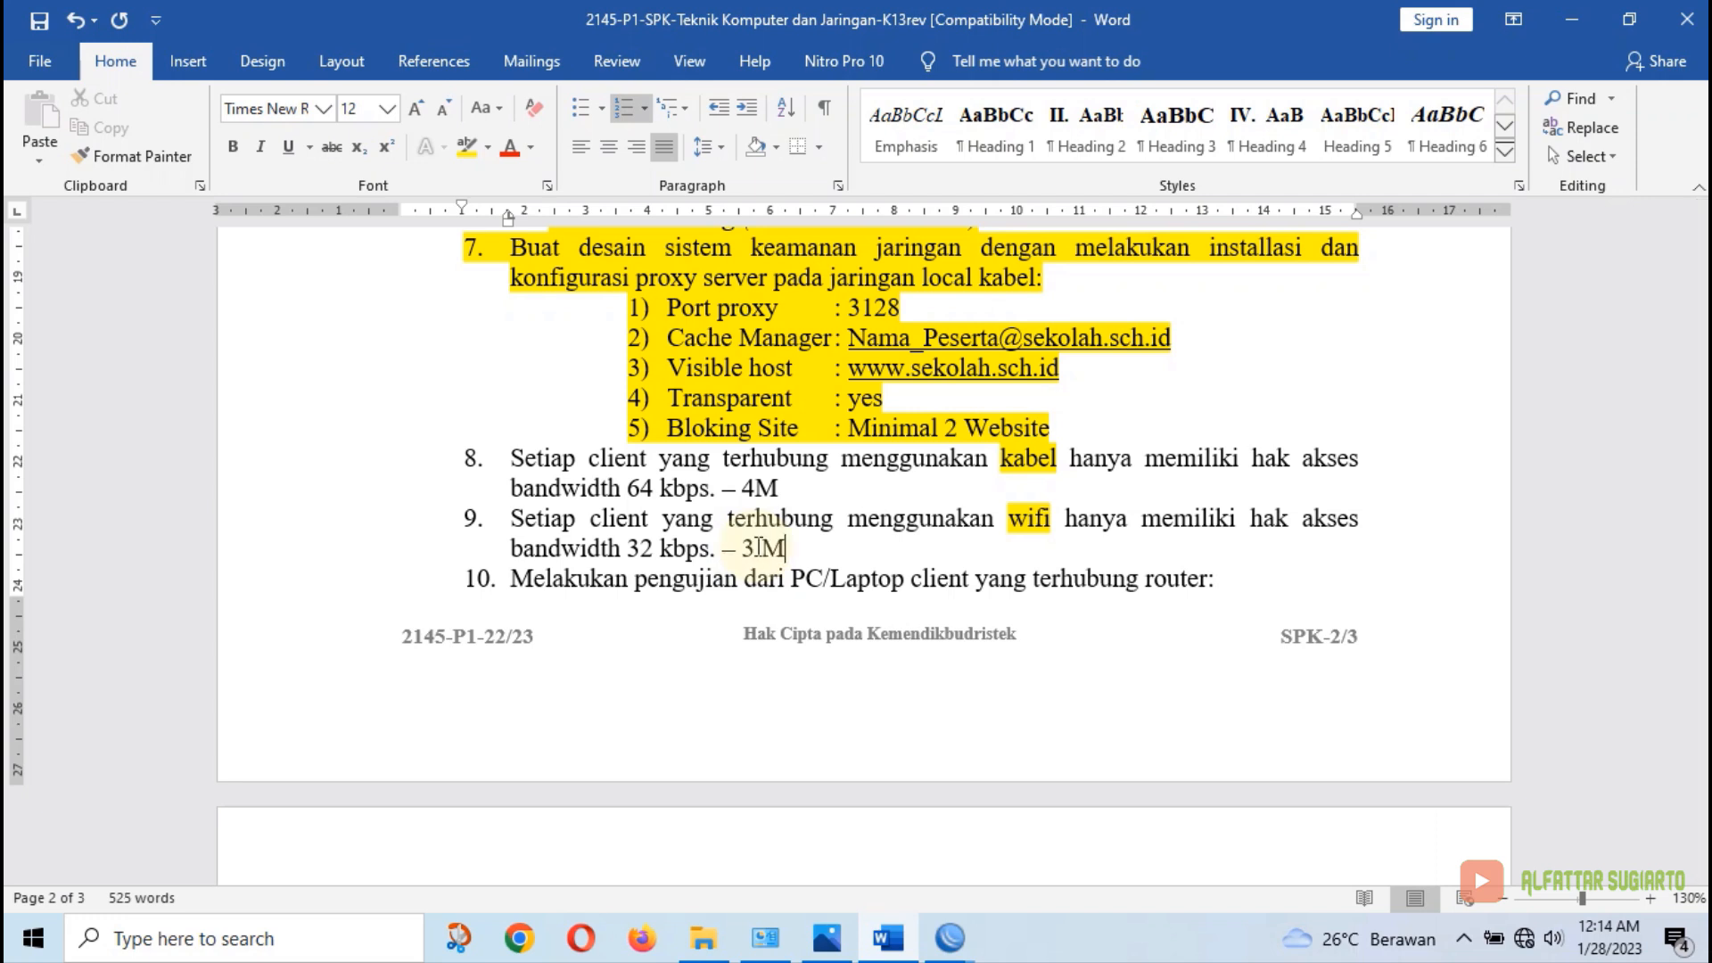
{"action": "left_click", "coordinate": [762, 548]}
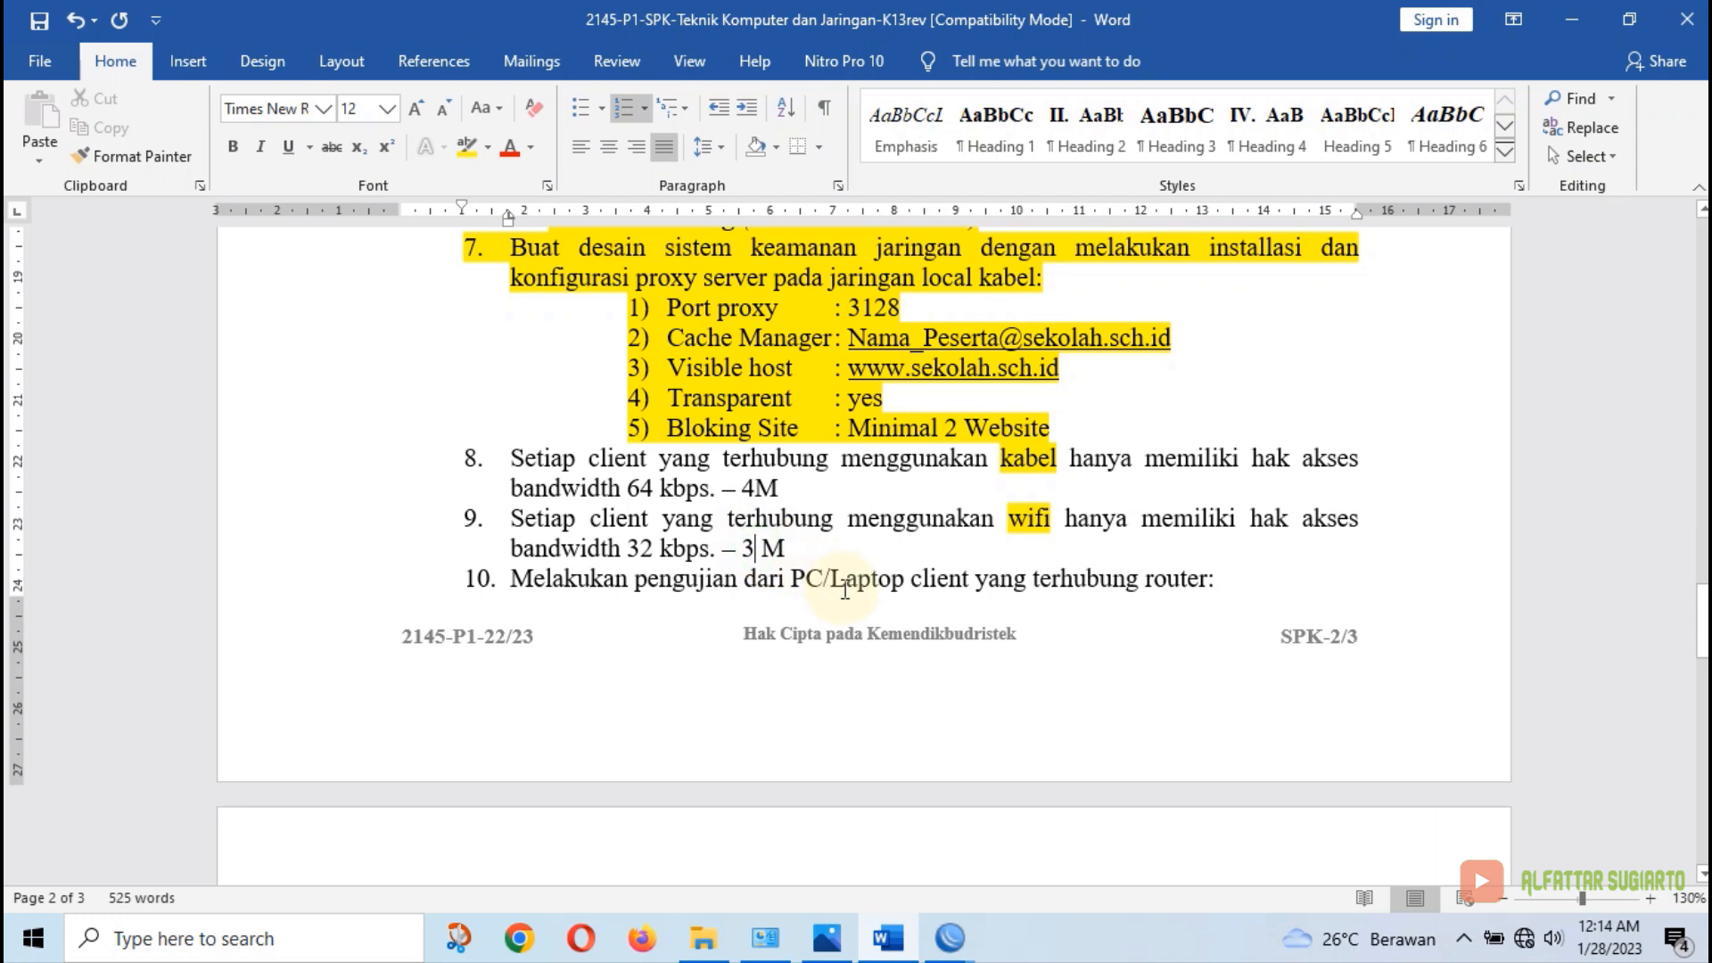
{"action": "key", "text": "BackSpace"}
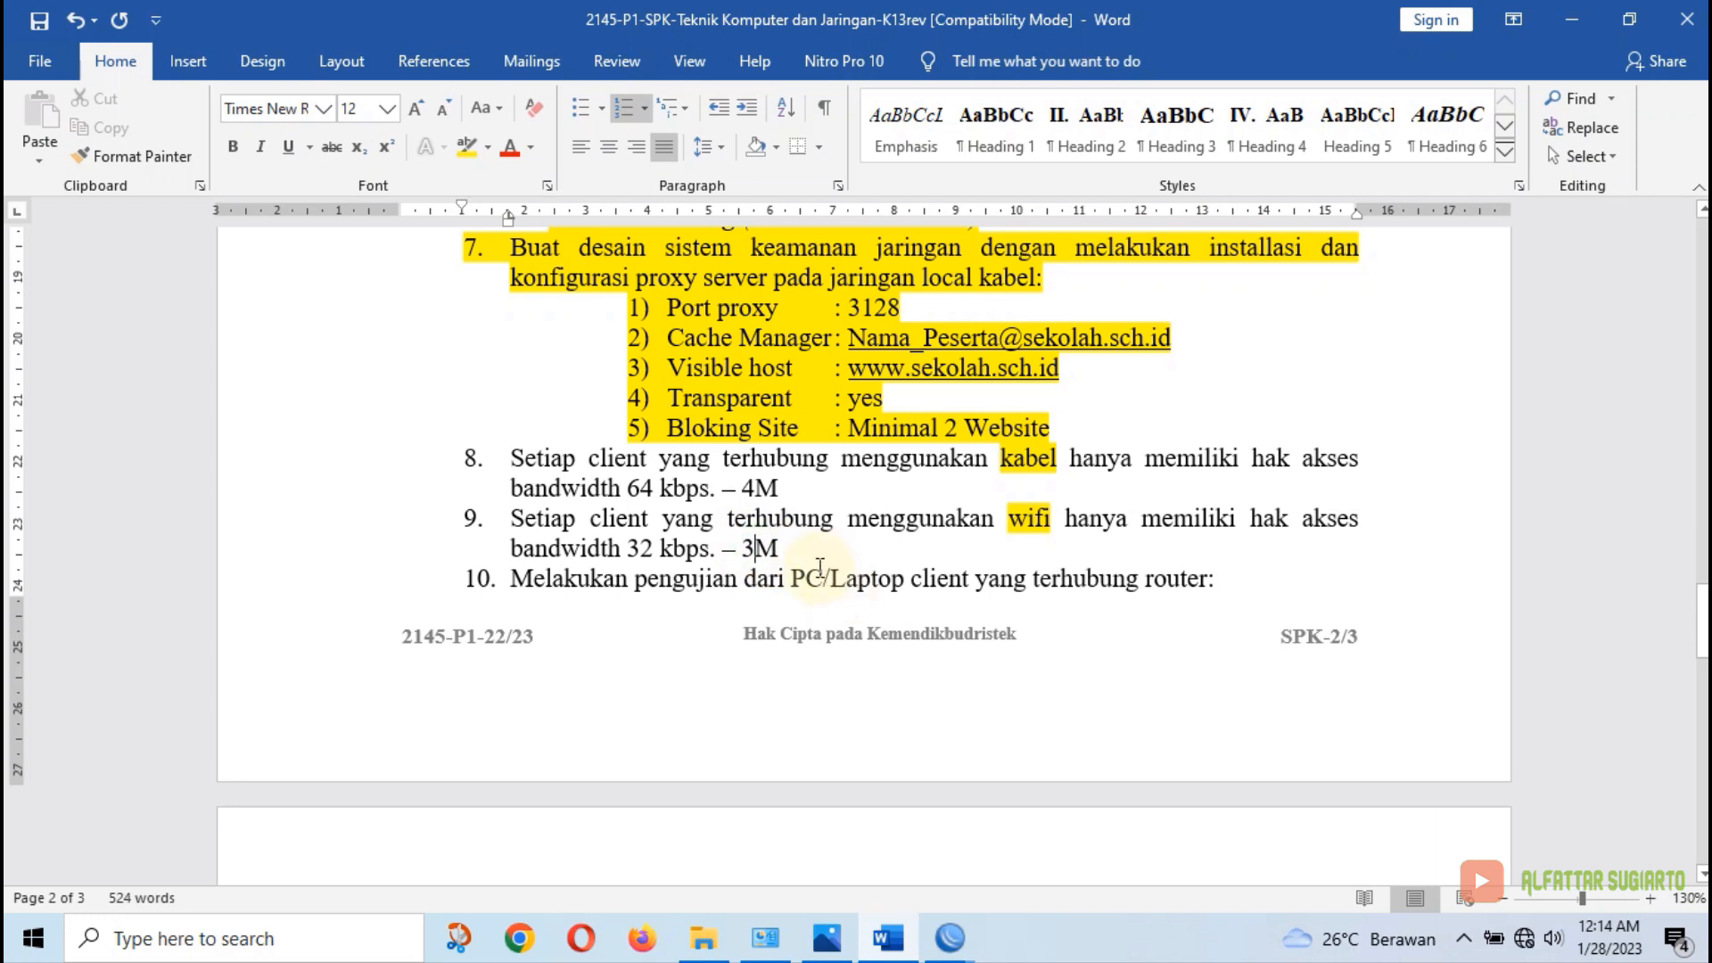
{"action": "left_click", "coordinate": [888, 937]}
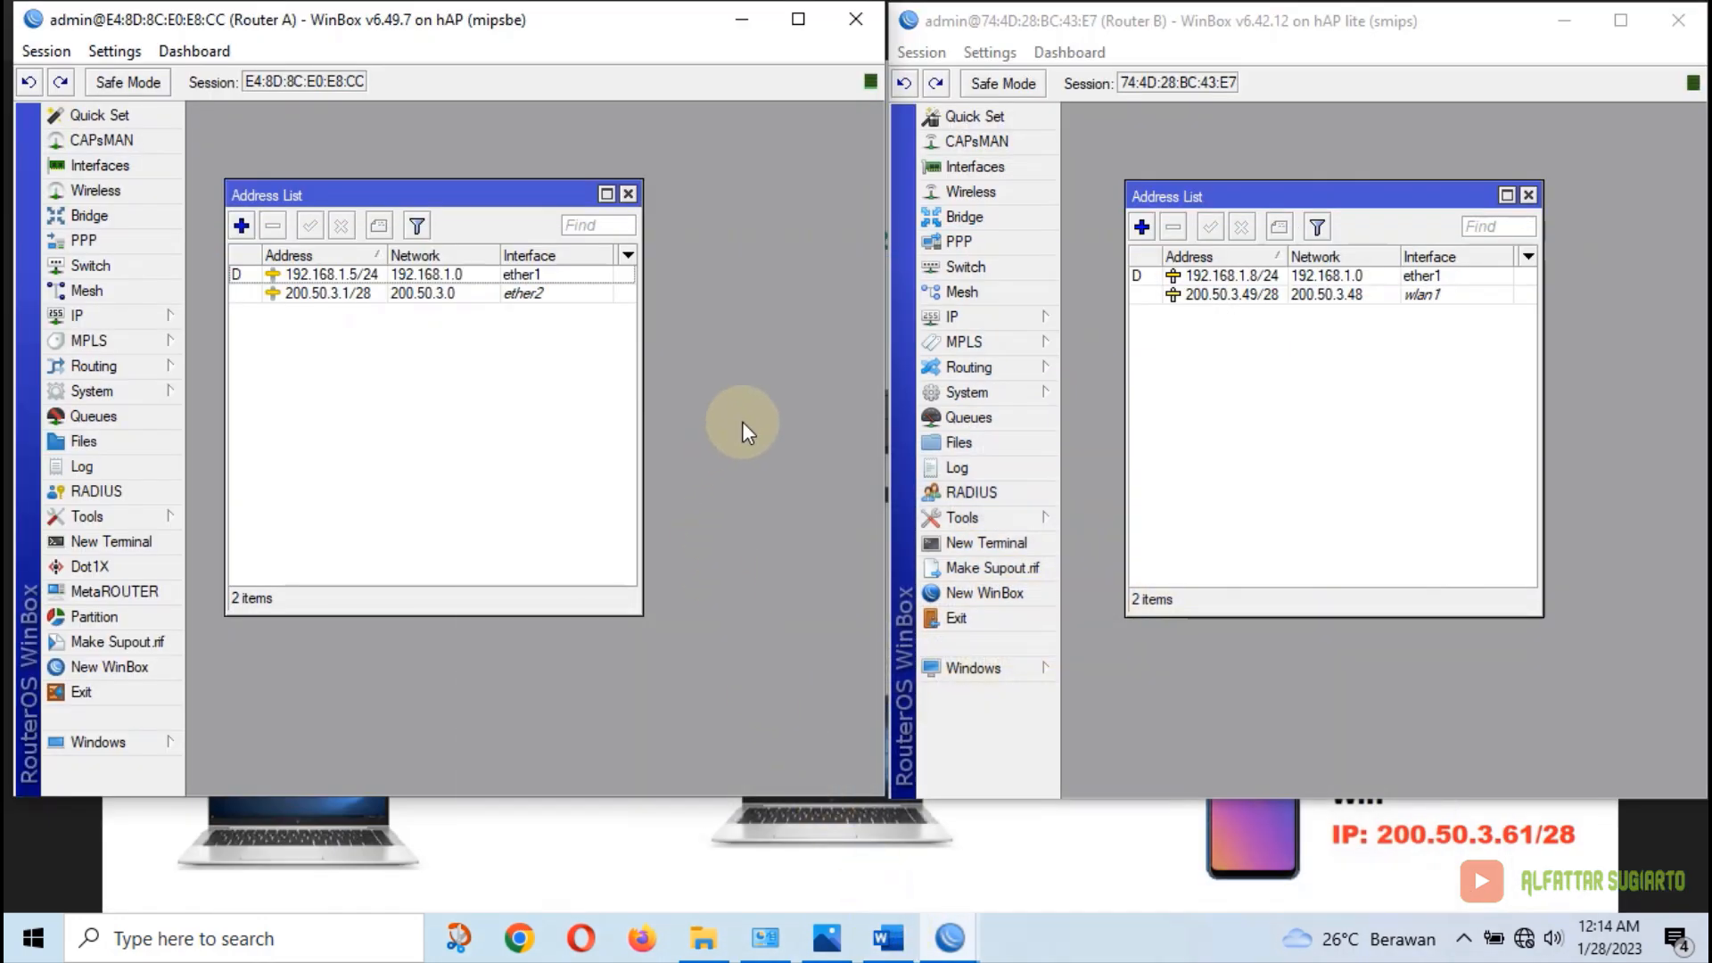
Add simple queue 'kabel' targeting ether2 with Max Limit 4M/4M, then close the Queue List
{"action": "left_click", "coordinate": [151, 415]}
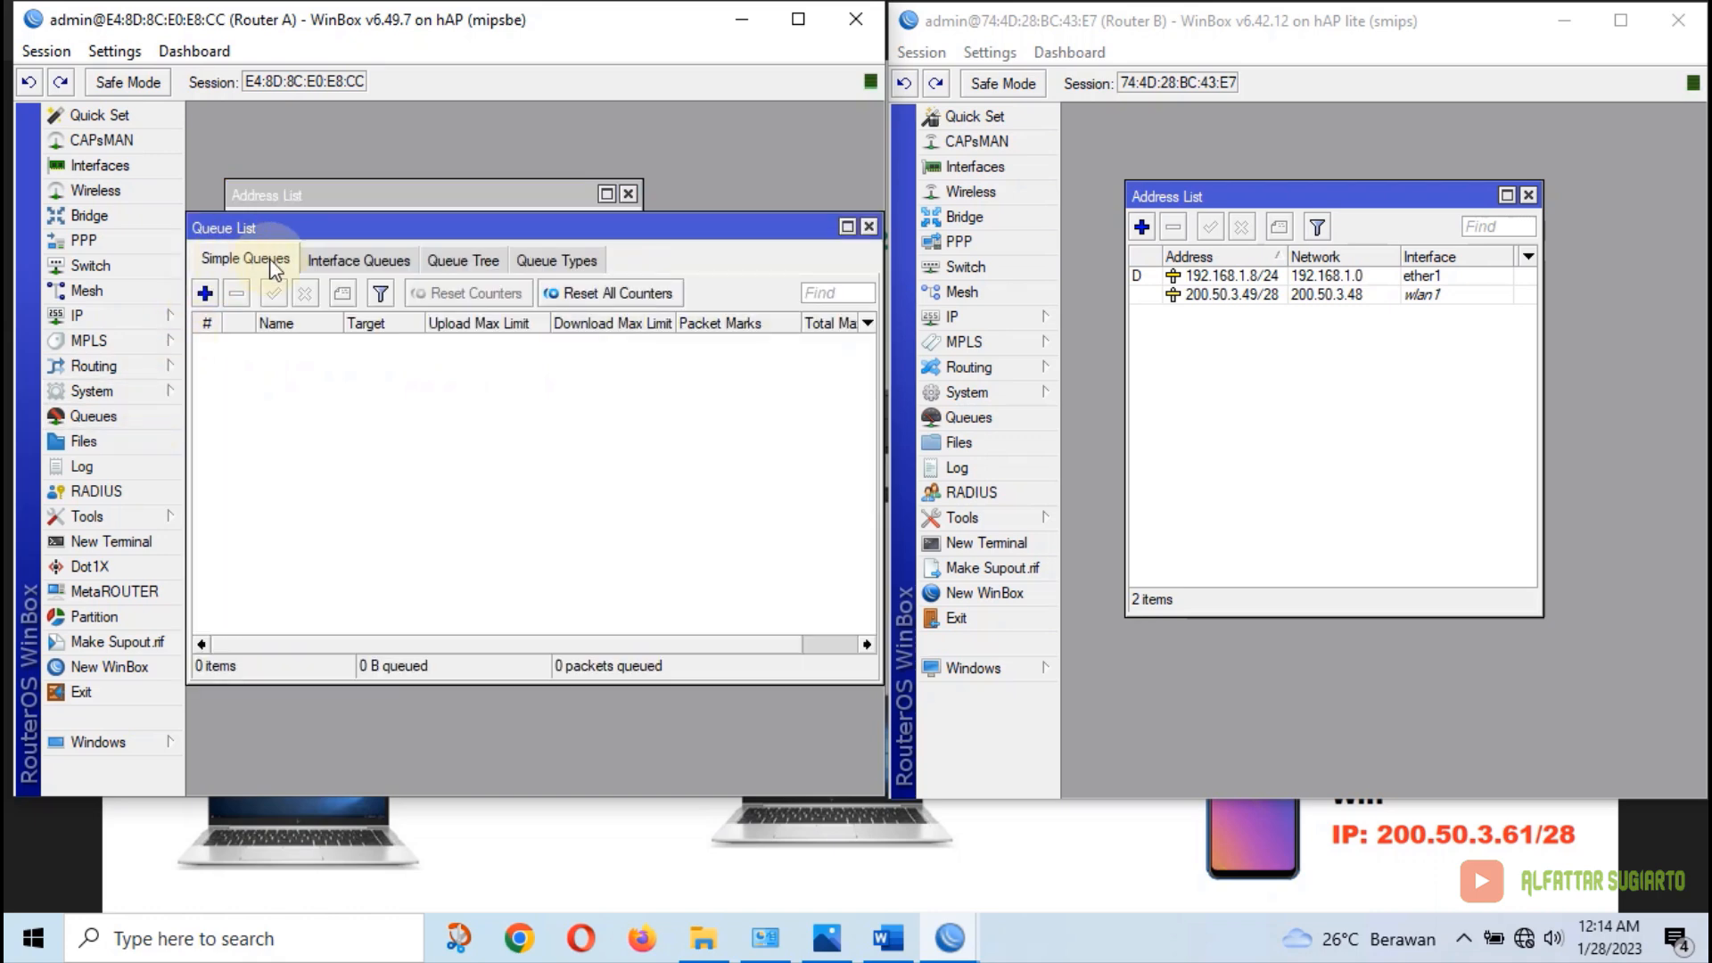
{"action": "left_click", "coordinate": [210, 292]}
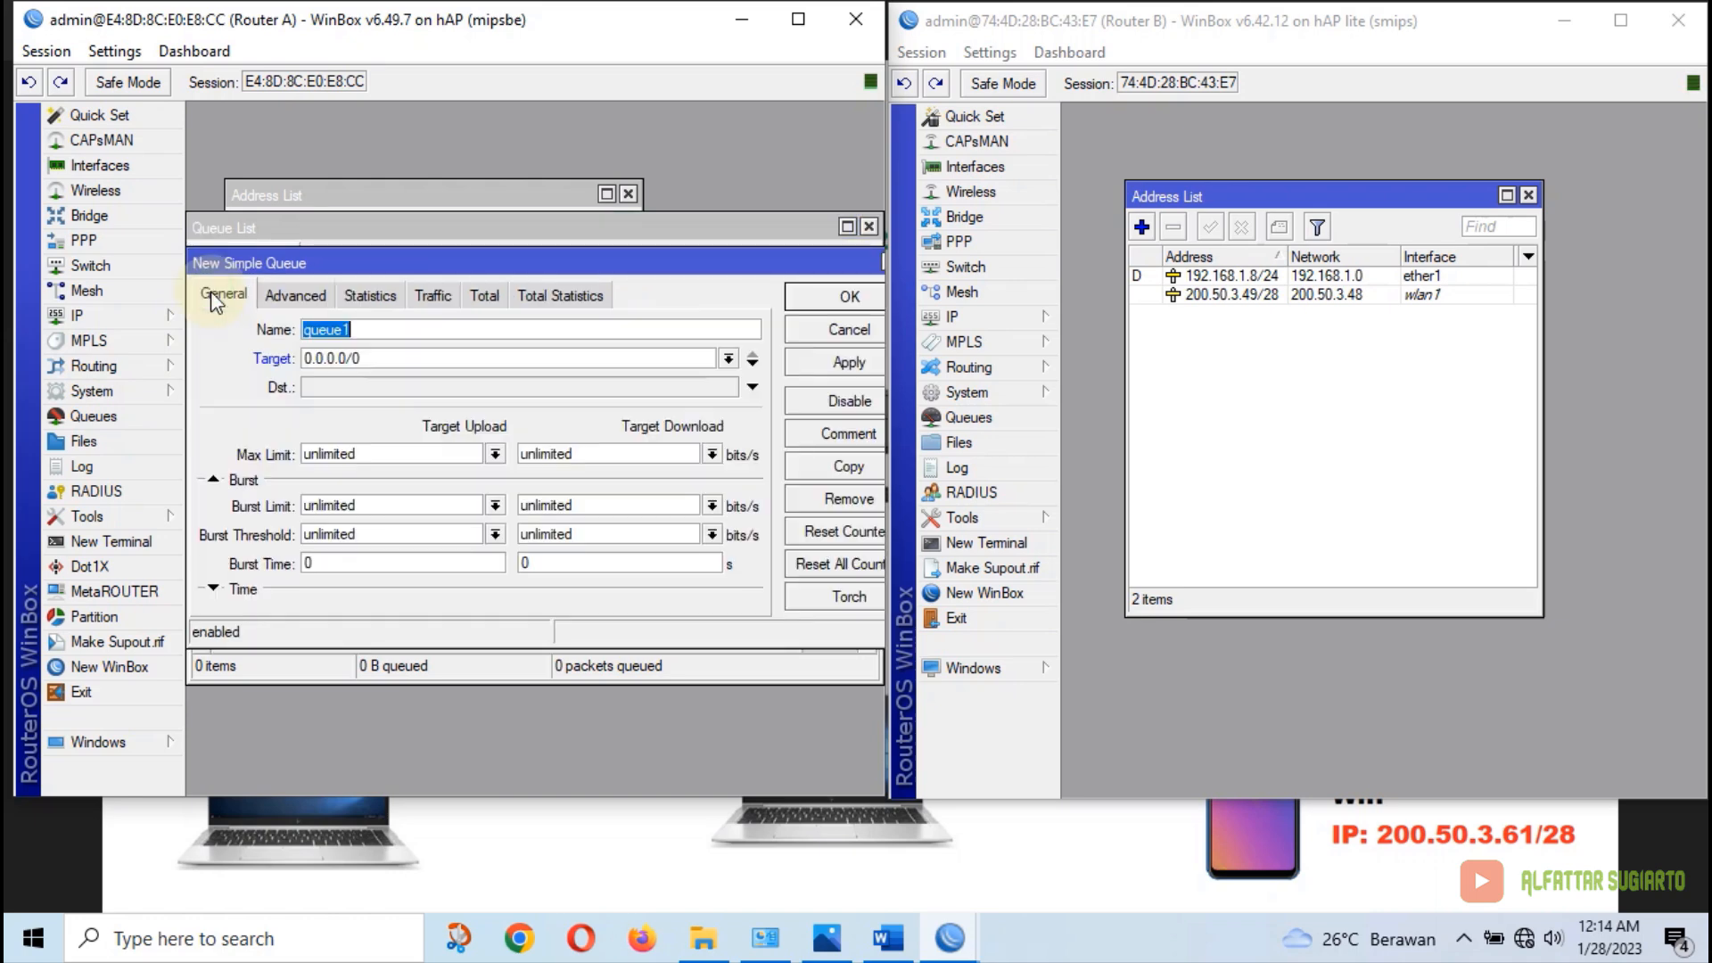
{"action": "type", "text": "ka"}
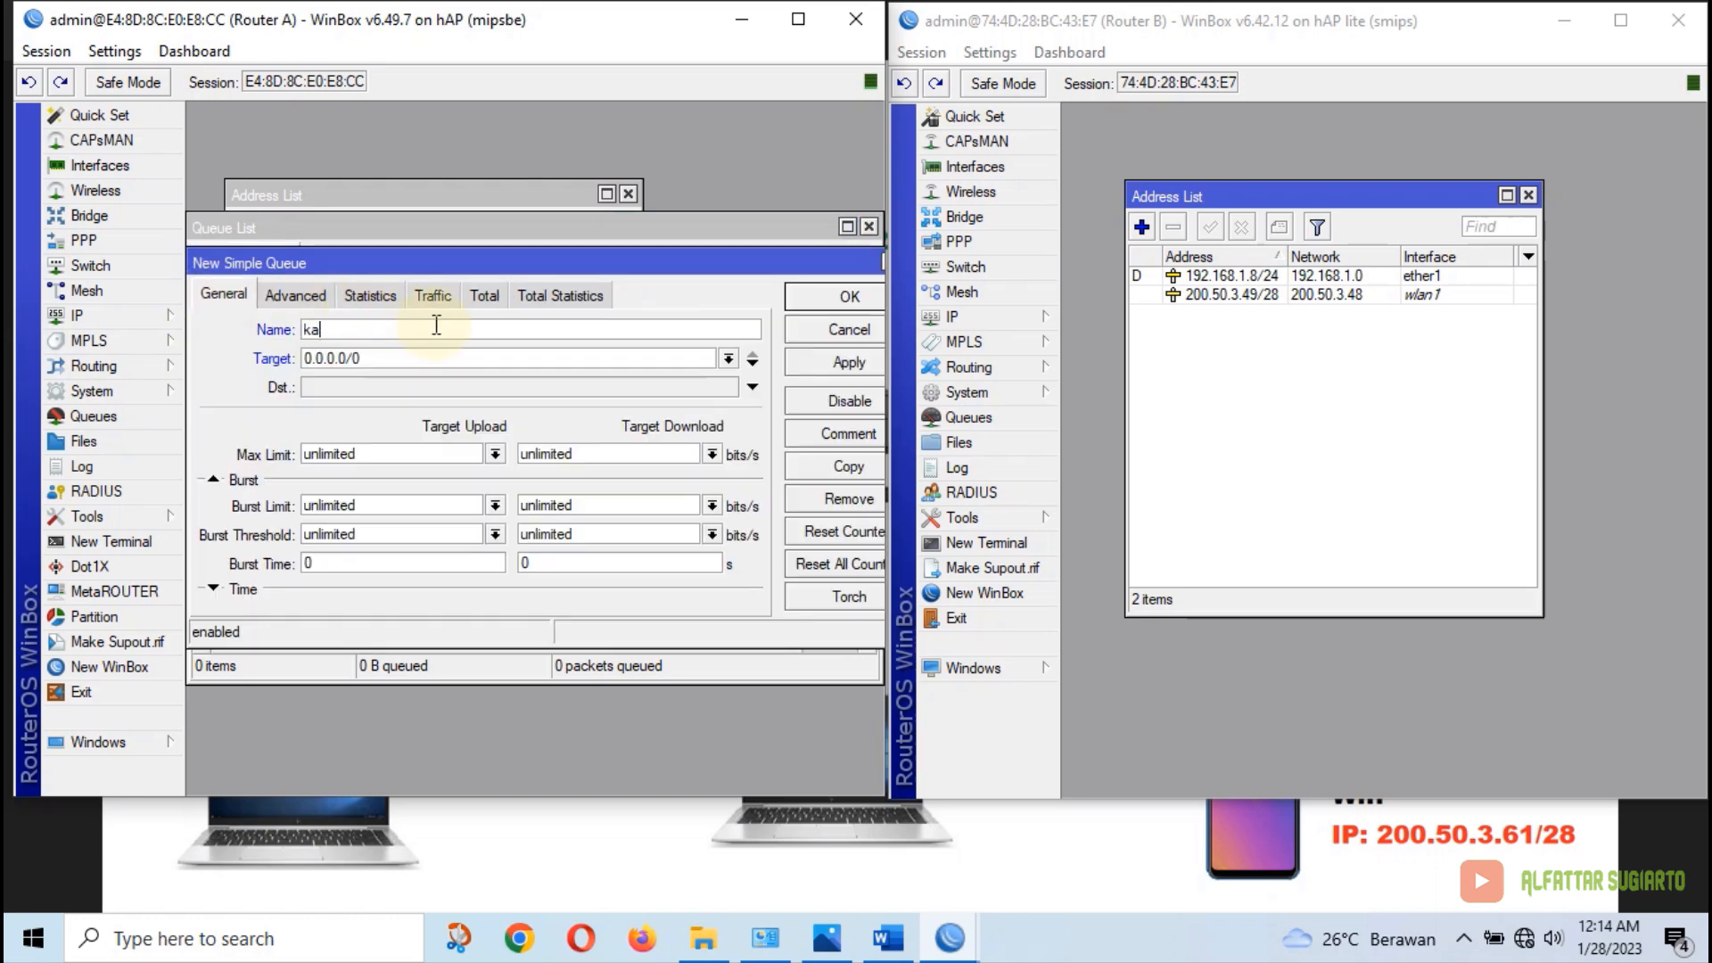
{"action": "type", "text": "bel"}
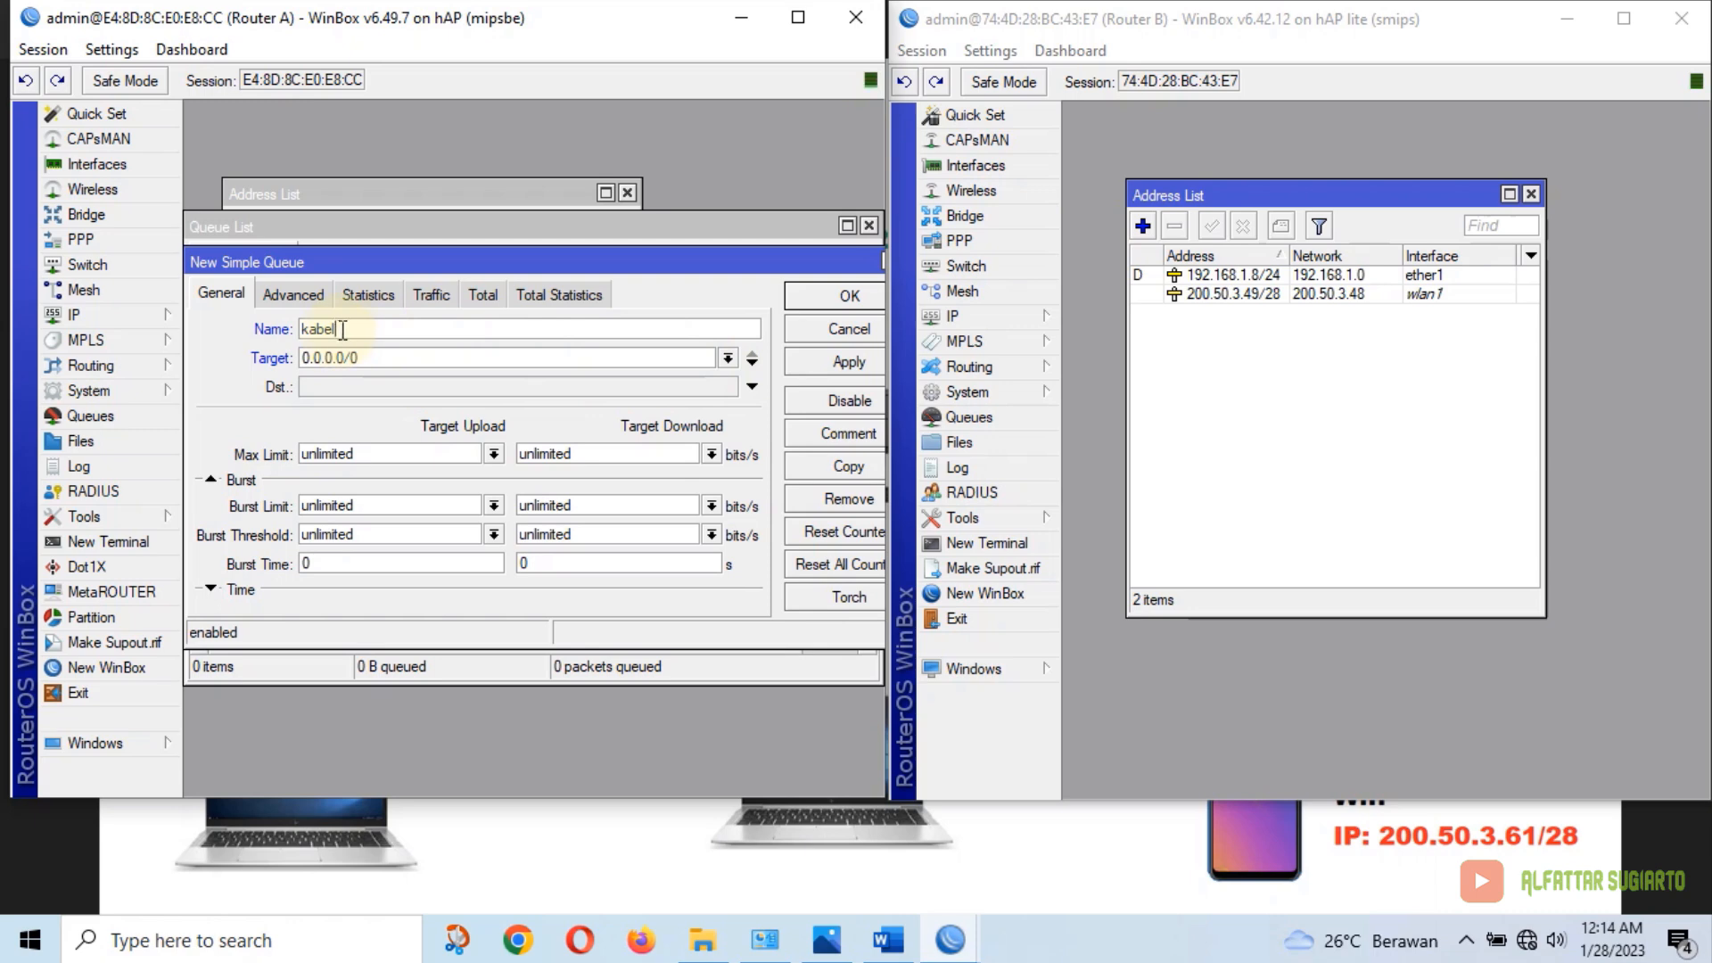
{"action": "left_click", "coordinate": [728, 357]}
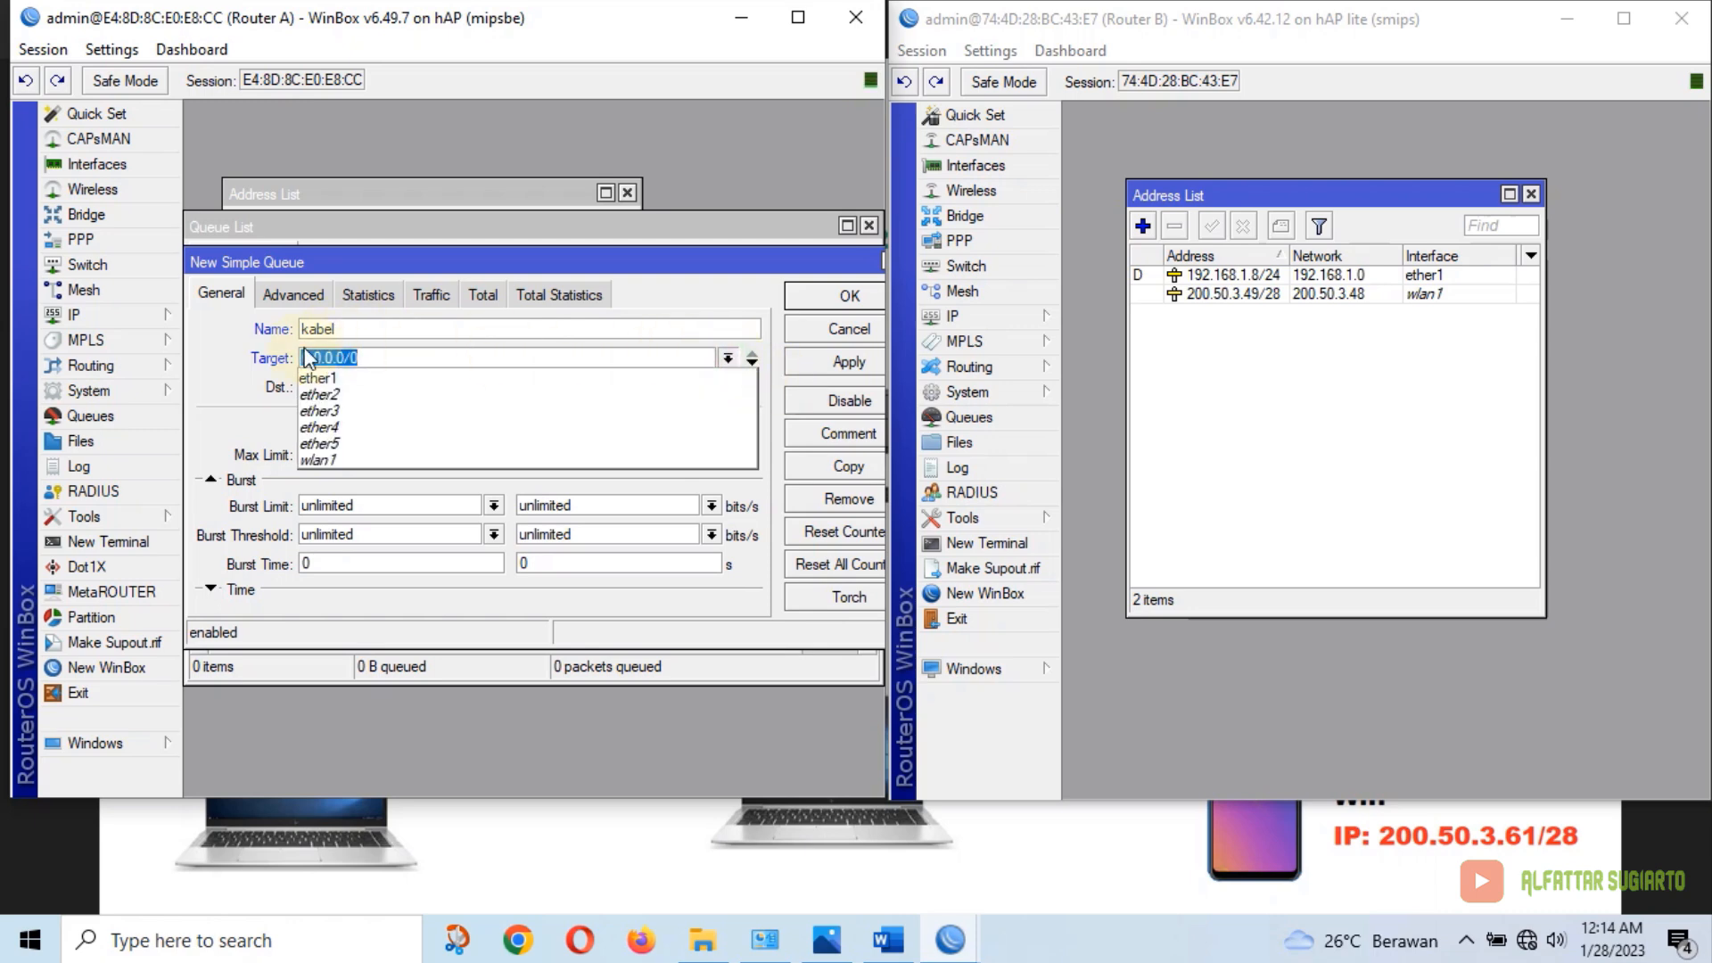
{"action": "left_click", "coordinate": [327, 394]}
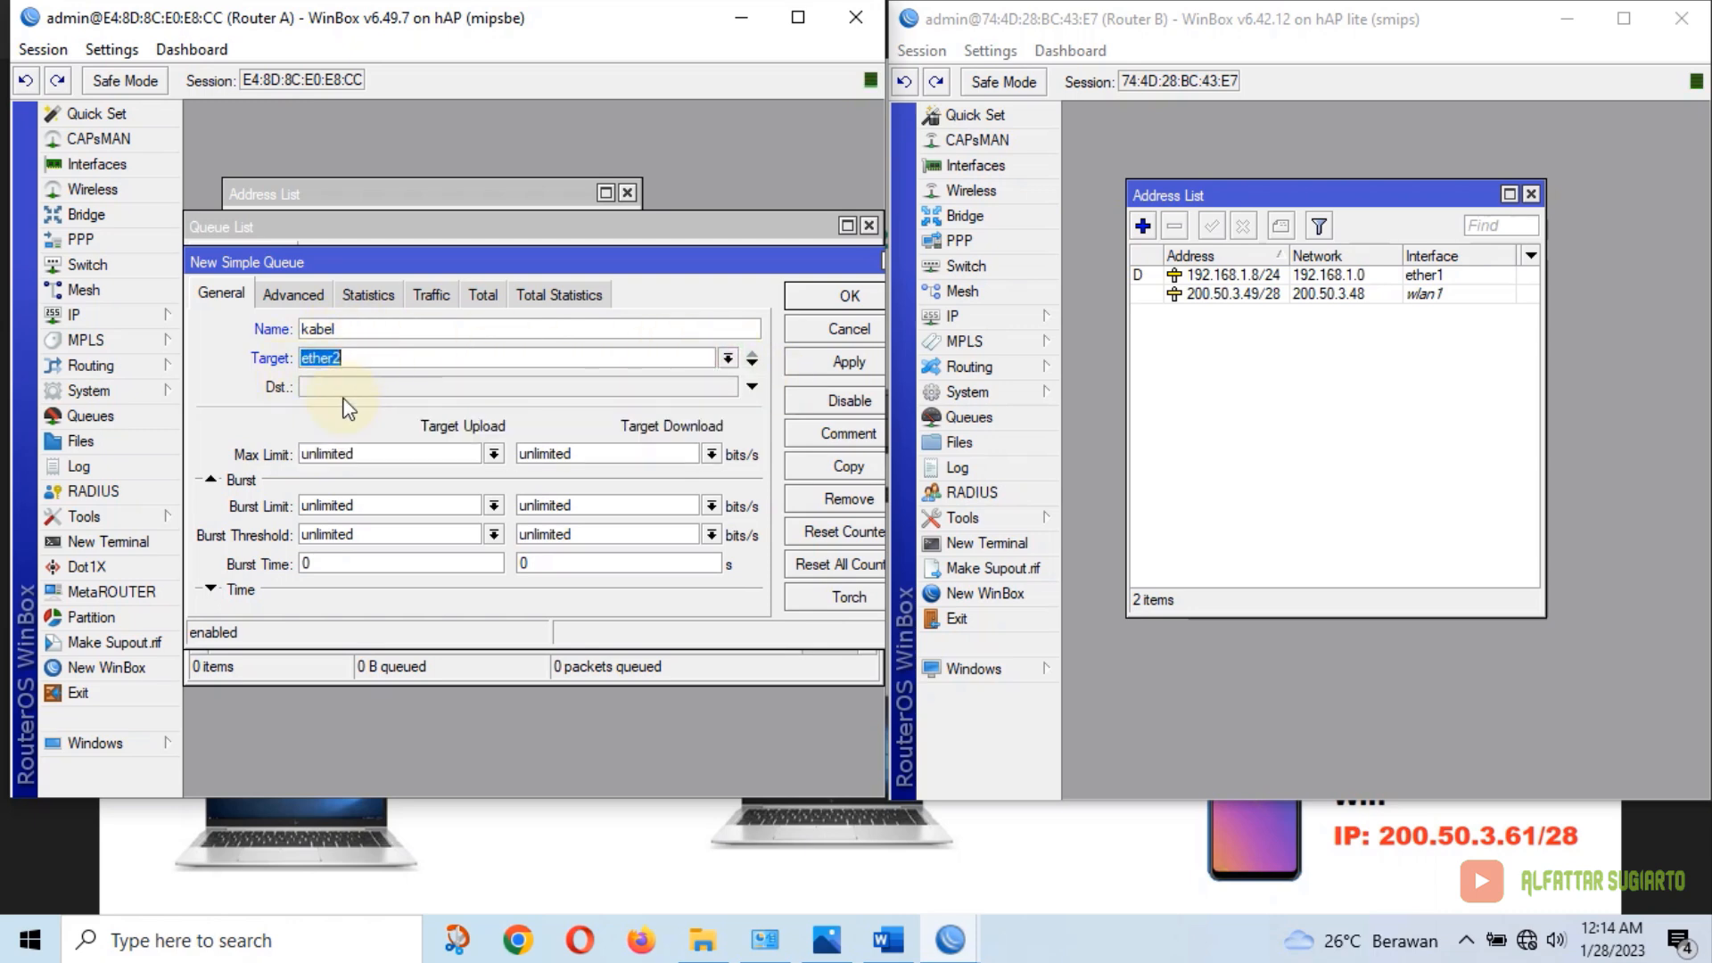
{"action": "left_click", "coordinate": [494, 454]}
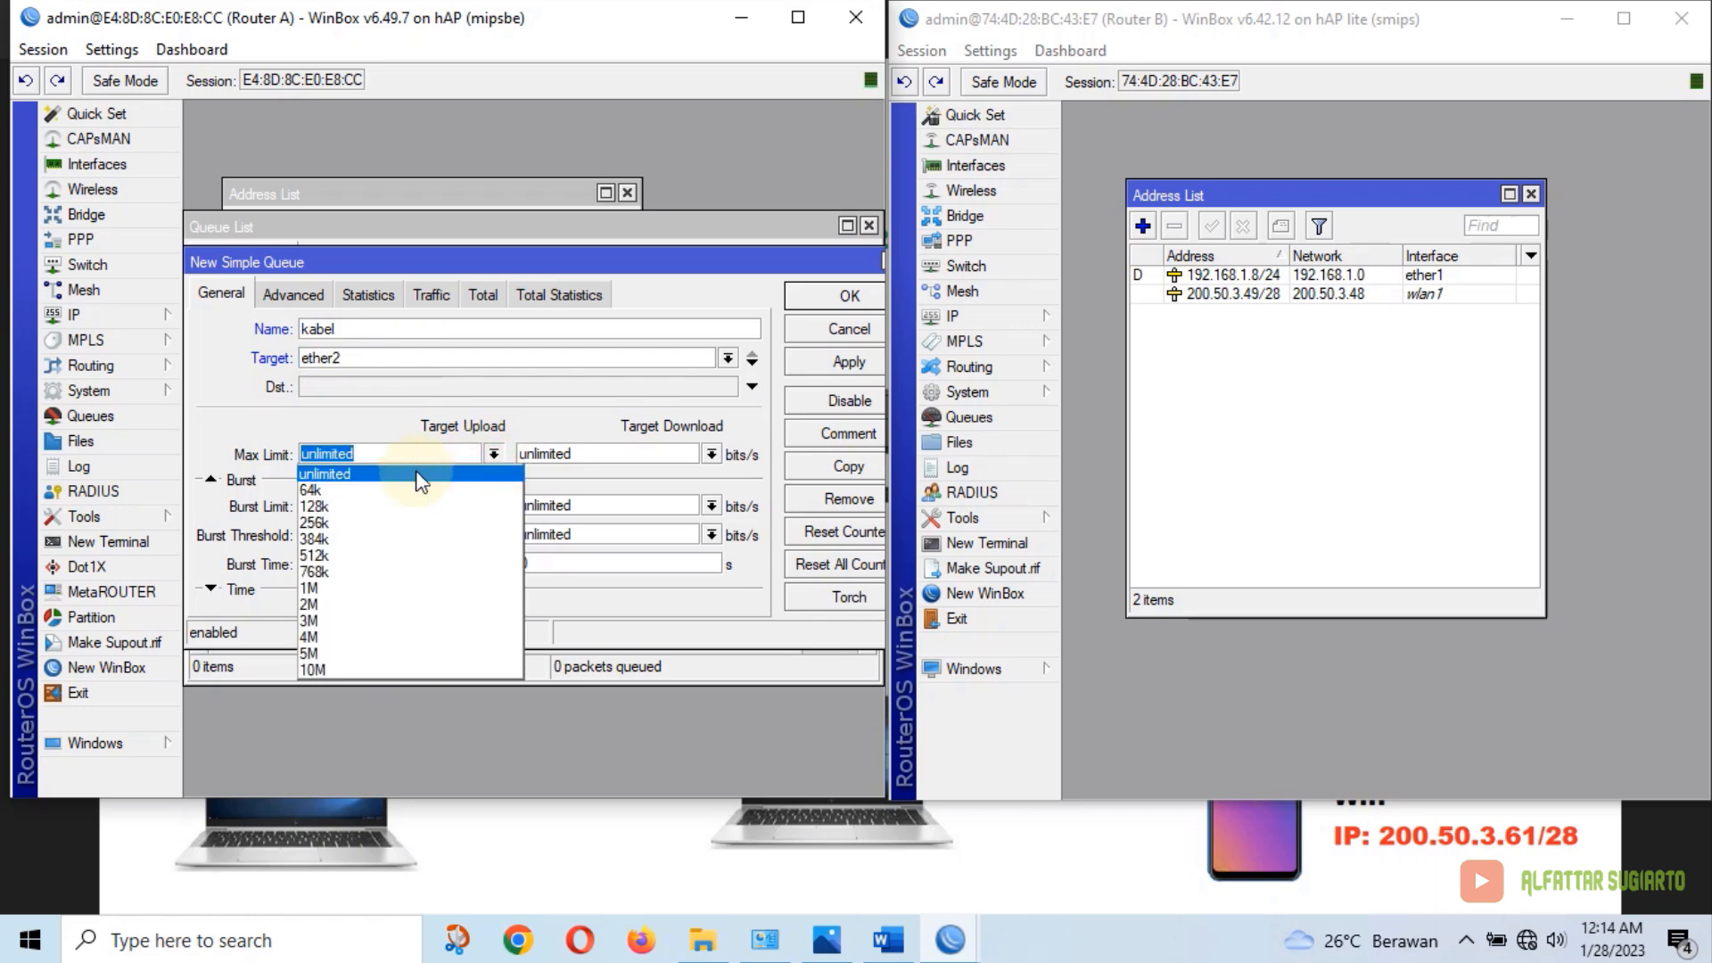
{"action": "left_click", "coordinate": [348, 637]}
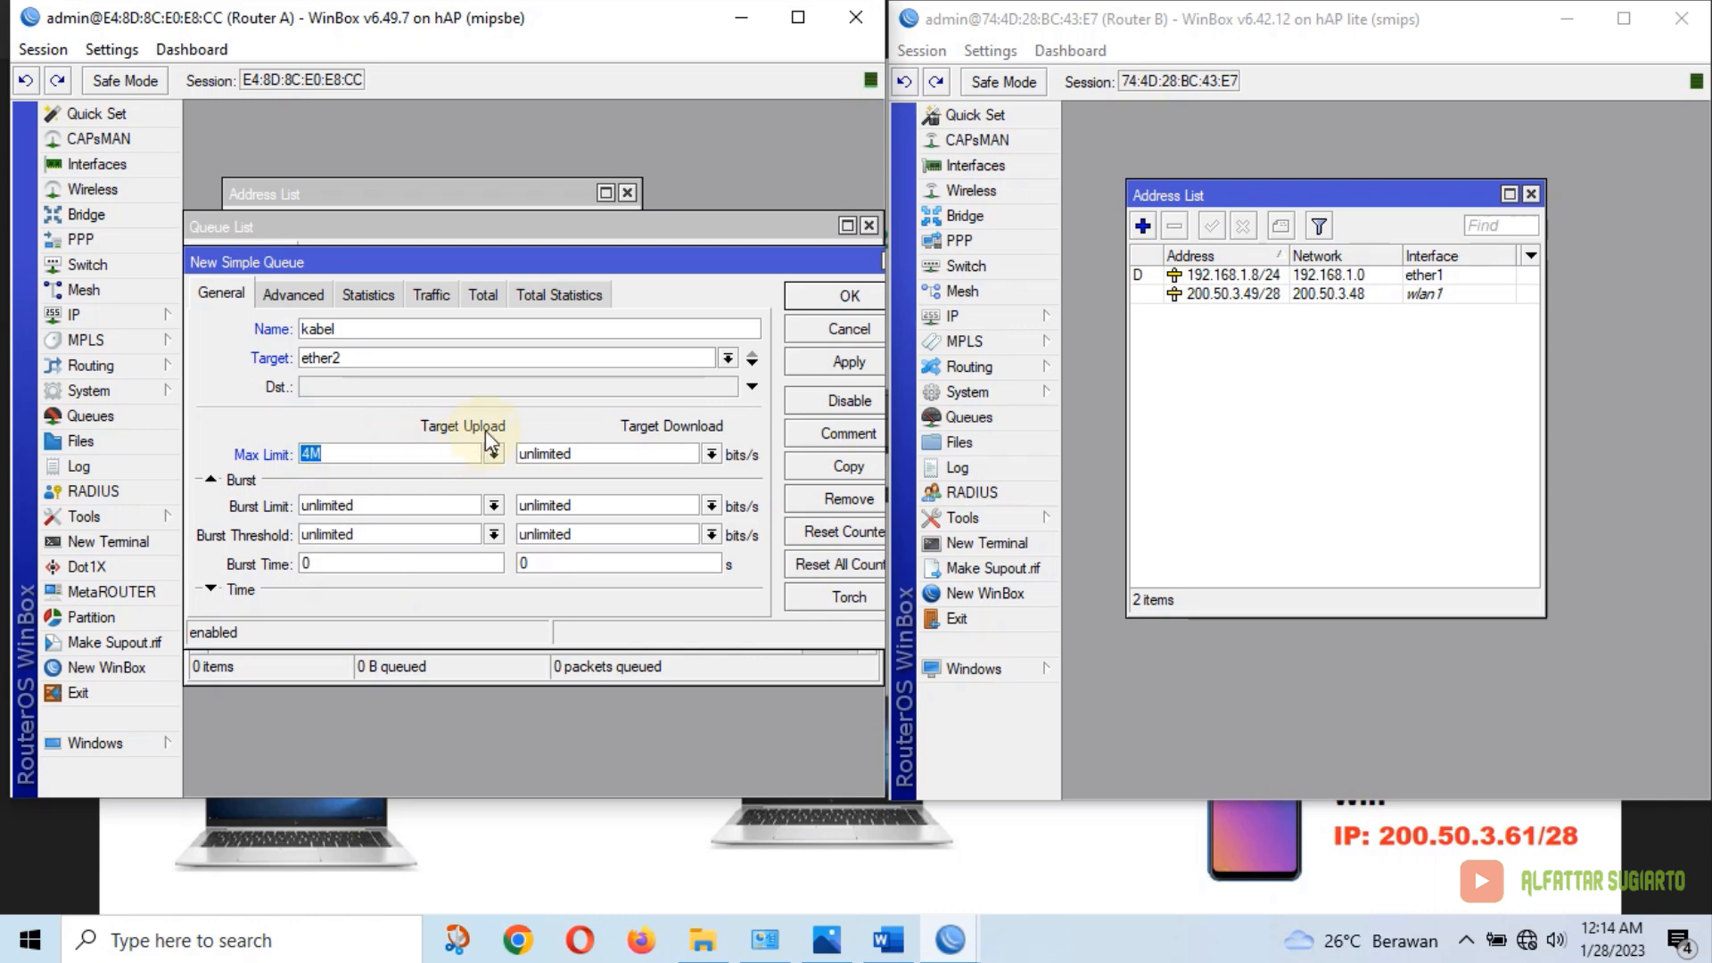
{"action": "left_click", "coordinate": [711, 454]}
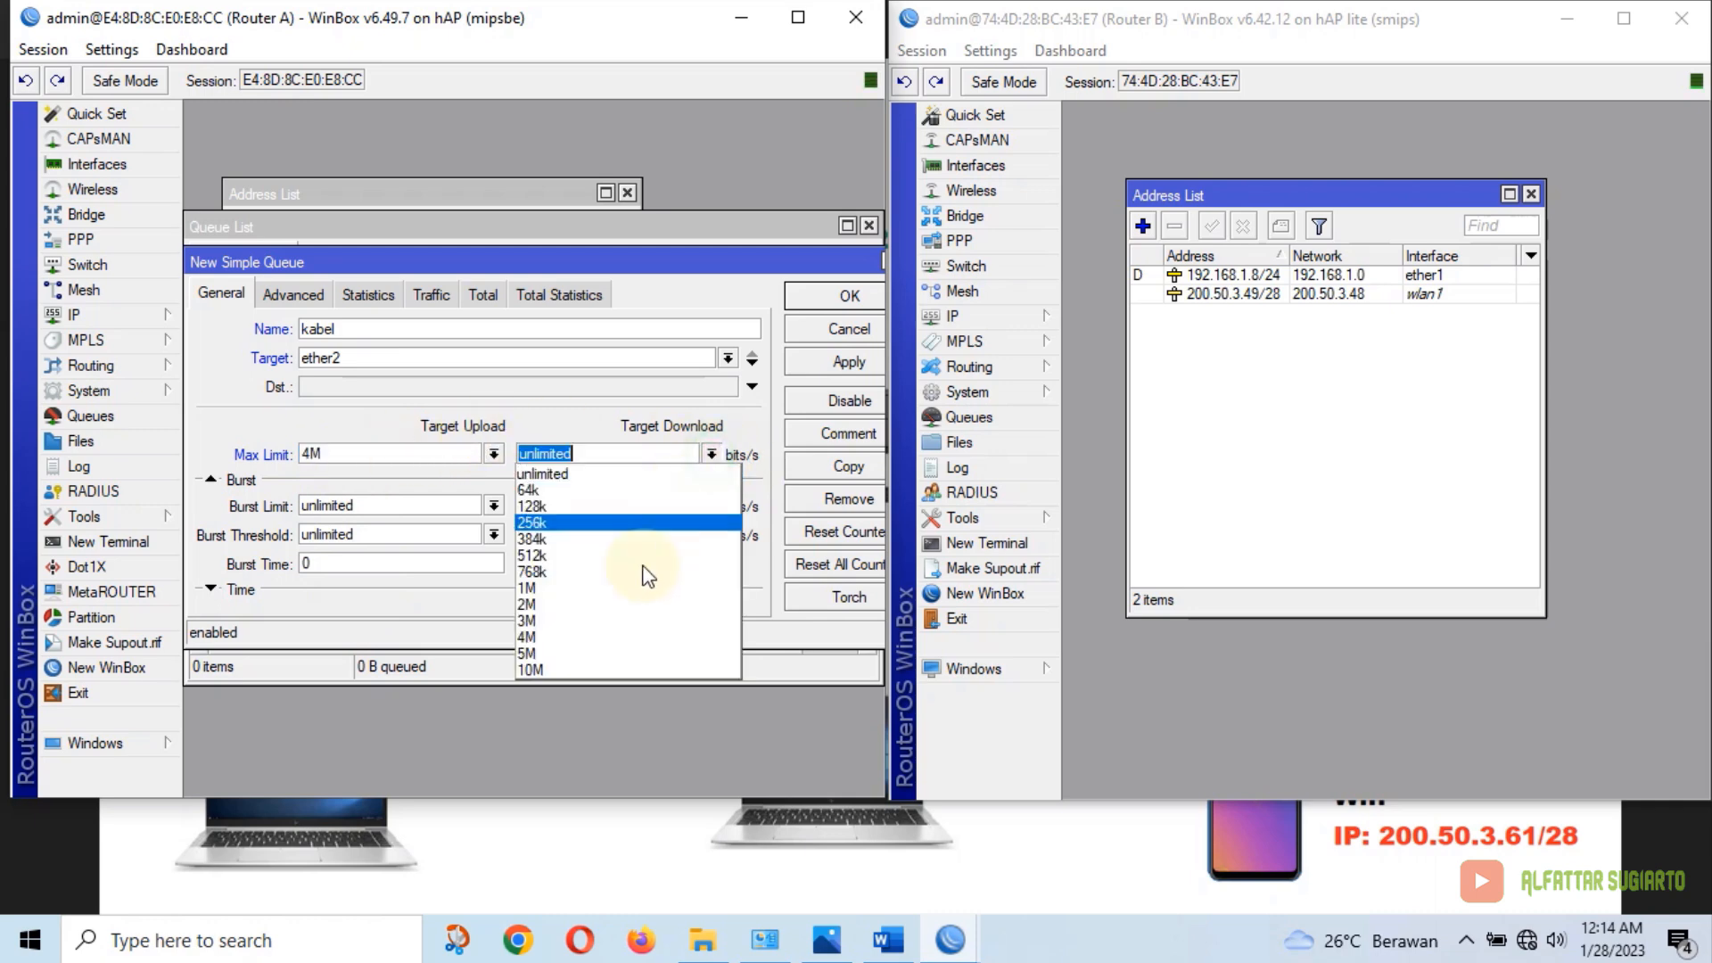
{"action": "left_click", "coordinate": [576, 635]}
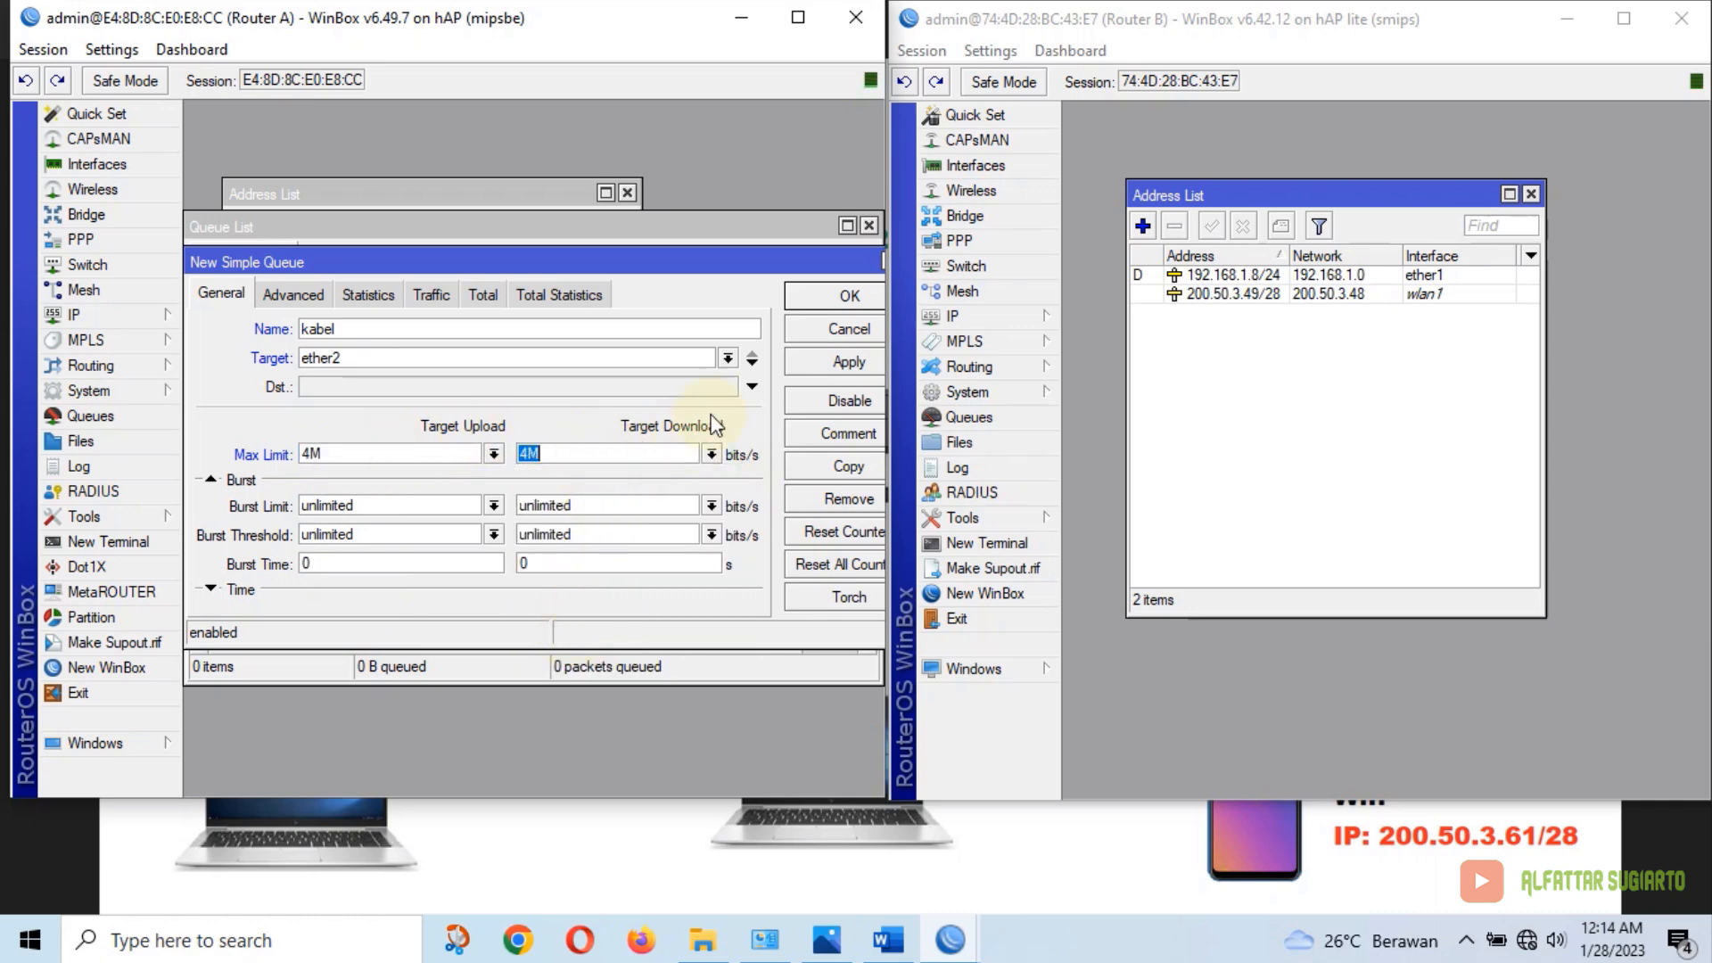
{"action": "left_click", "coordinate": [829, 362]}
{"action": "left_click", "coordinate": [838, 297]}
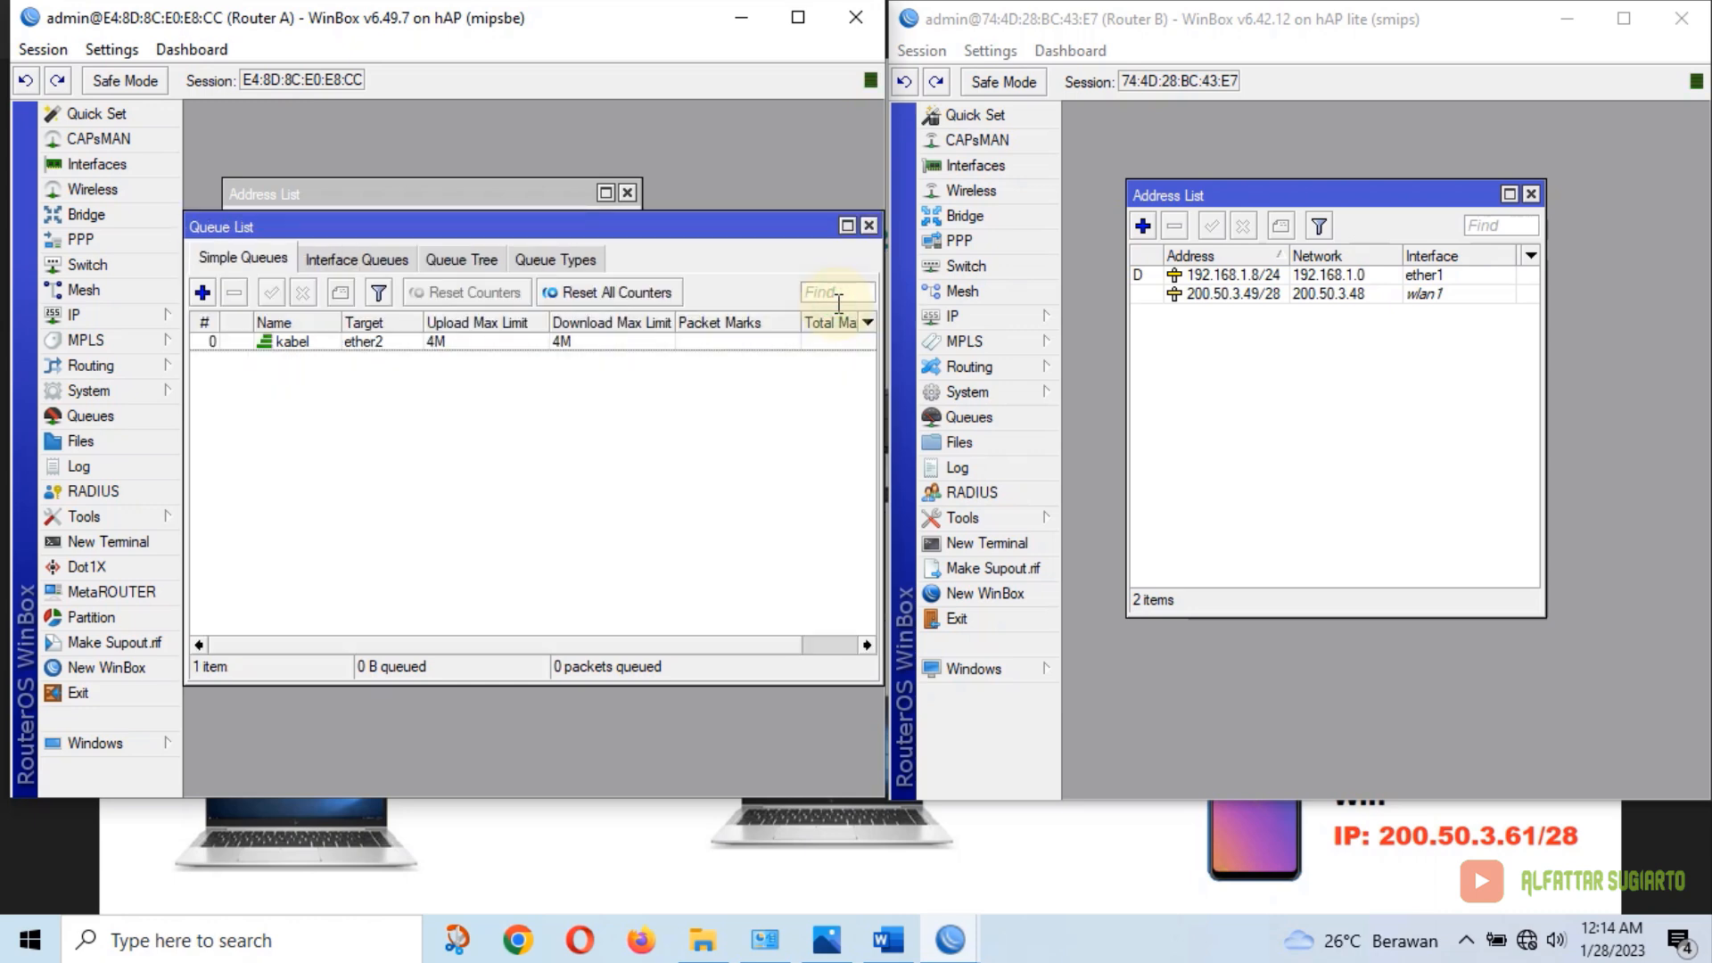
{"action": "left_click", "coordinate": [868, 226]}
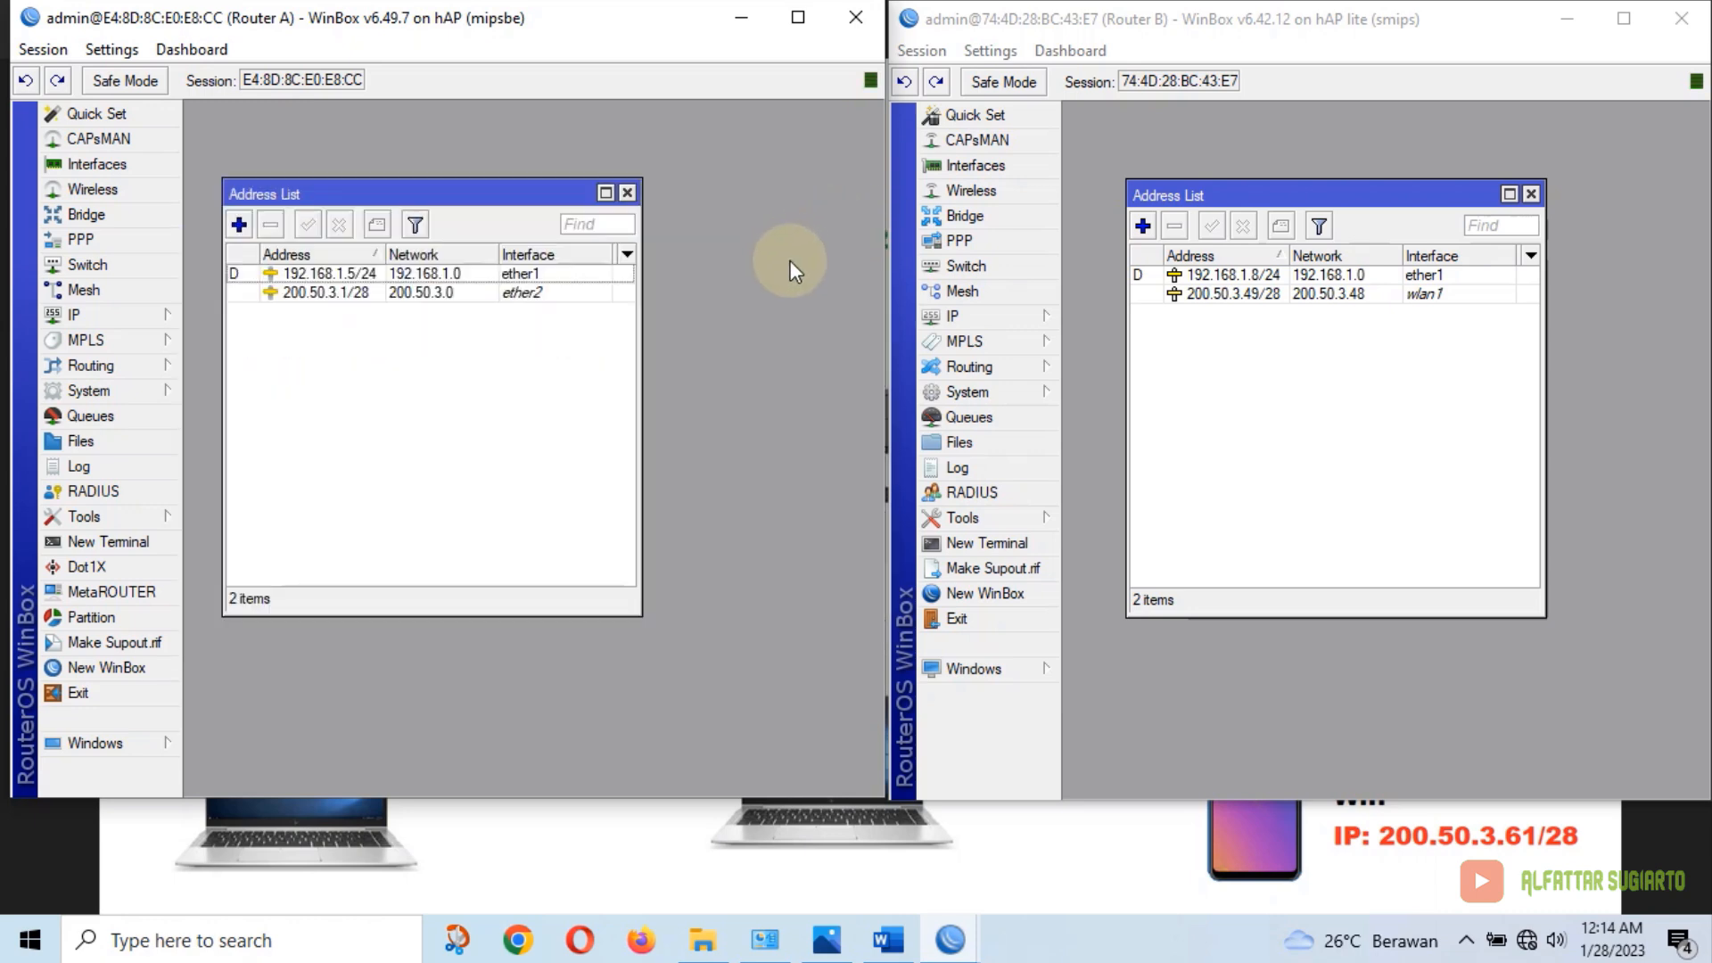
On Router B, start a simple queue named wifi targeting wlan1 with 2M/2M limits
{"action": "left_click", "coordinate": [1093, 419]}
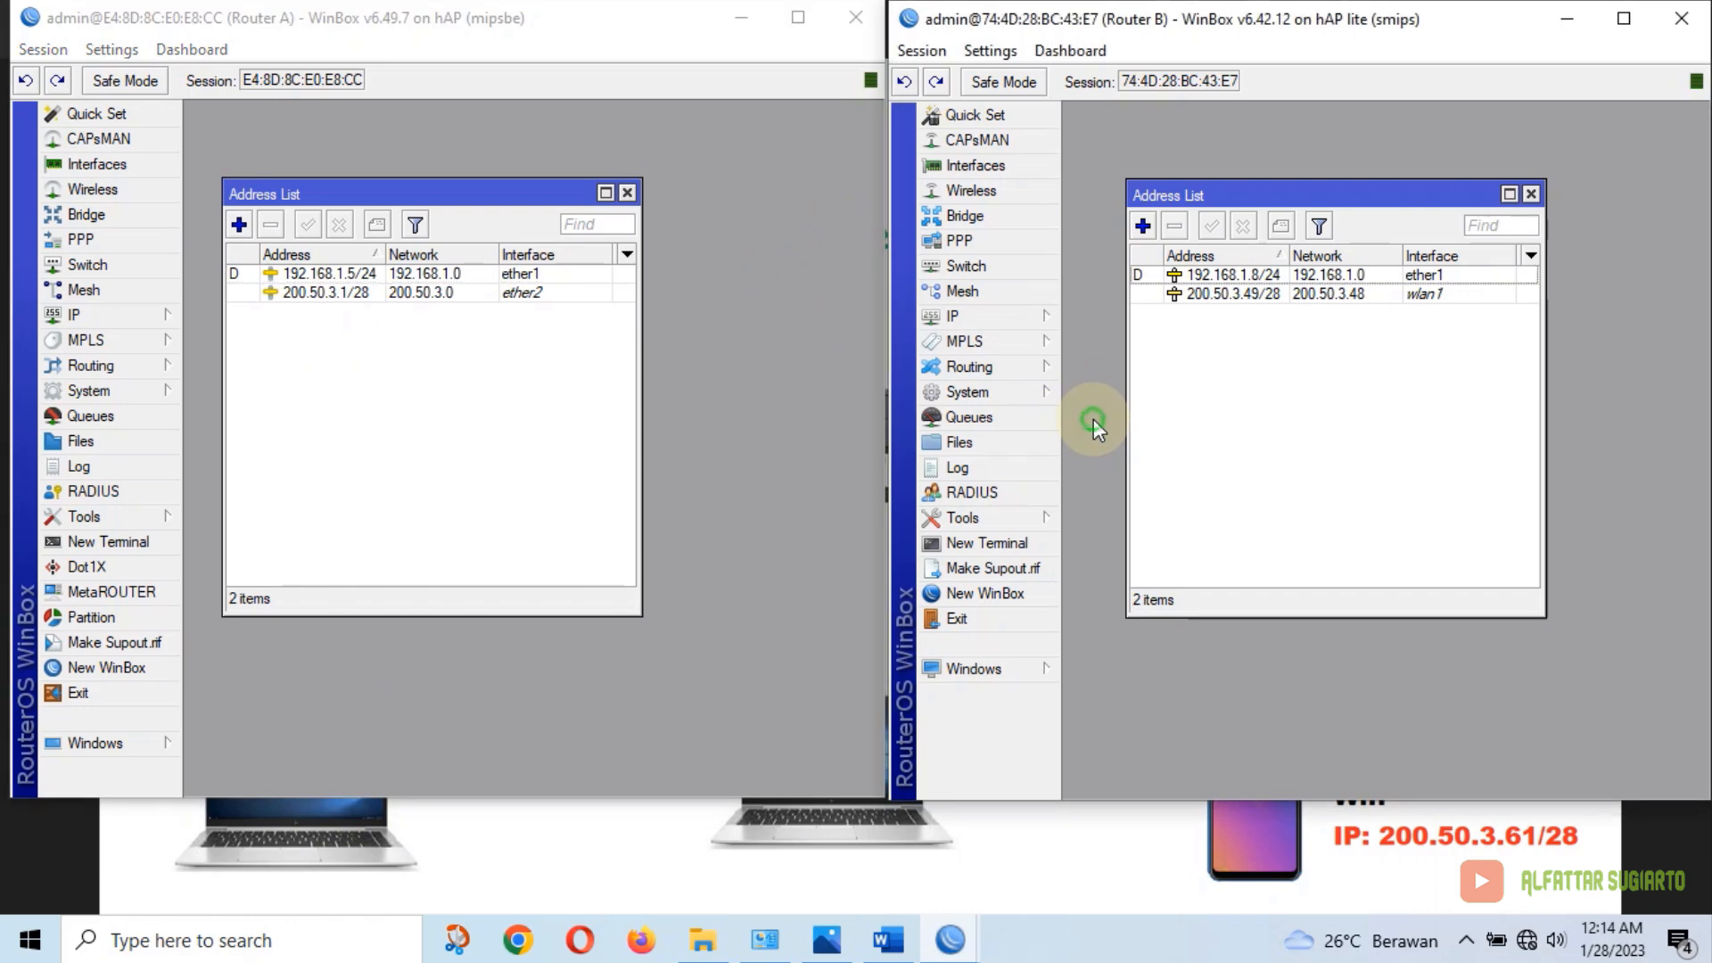
{"action": "left_click", "coordinate": [1019, 414]}
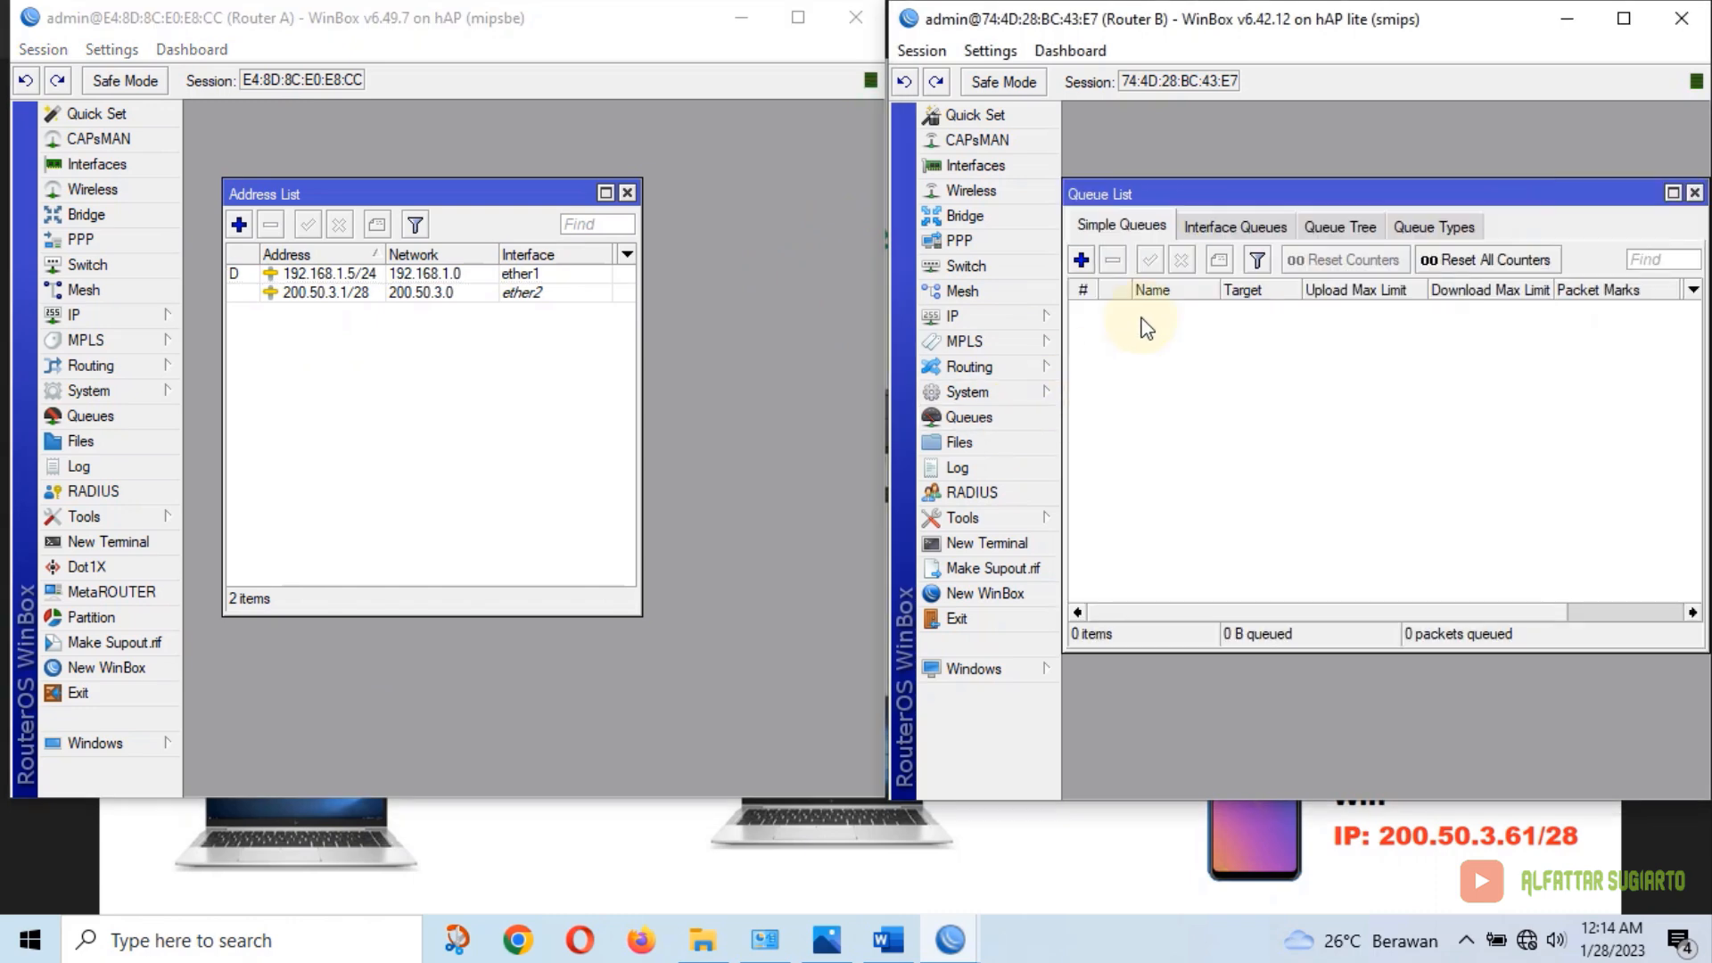
{"action": "left_click", "coordinate": [1081, 261]}
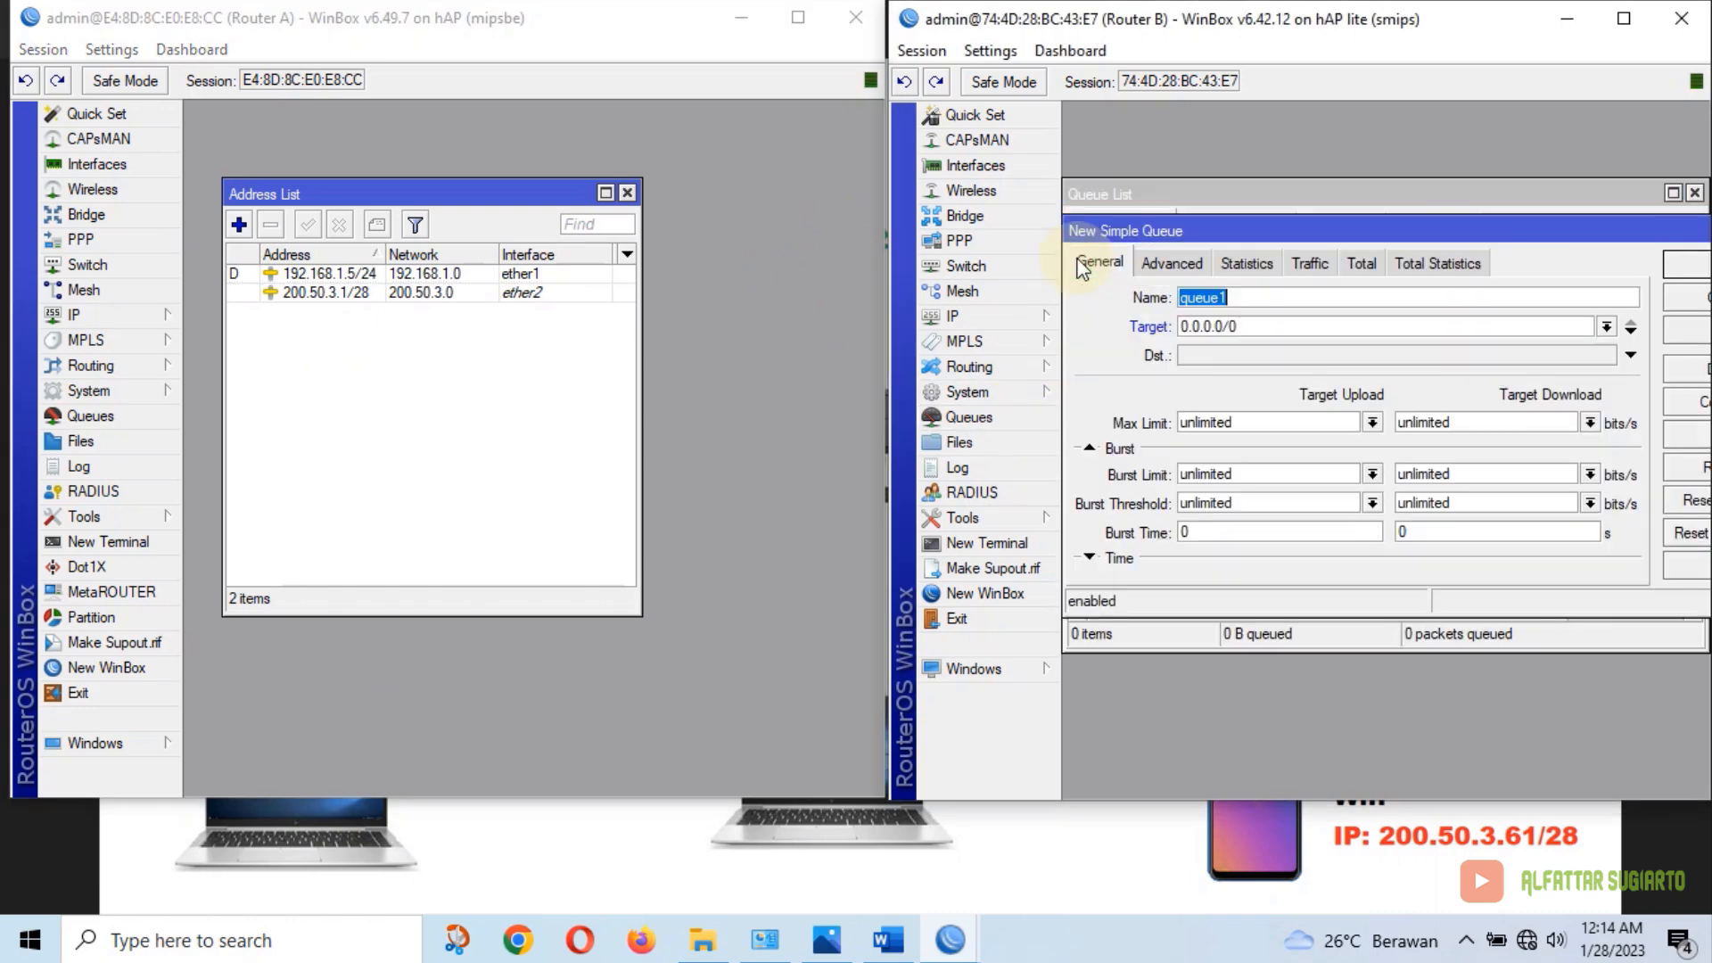
{"action": "type", "text": "wifi"}
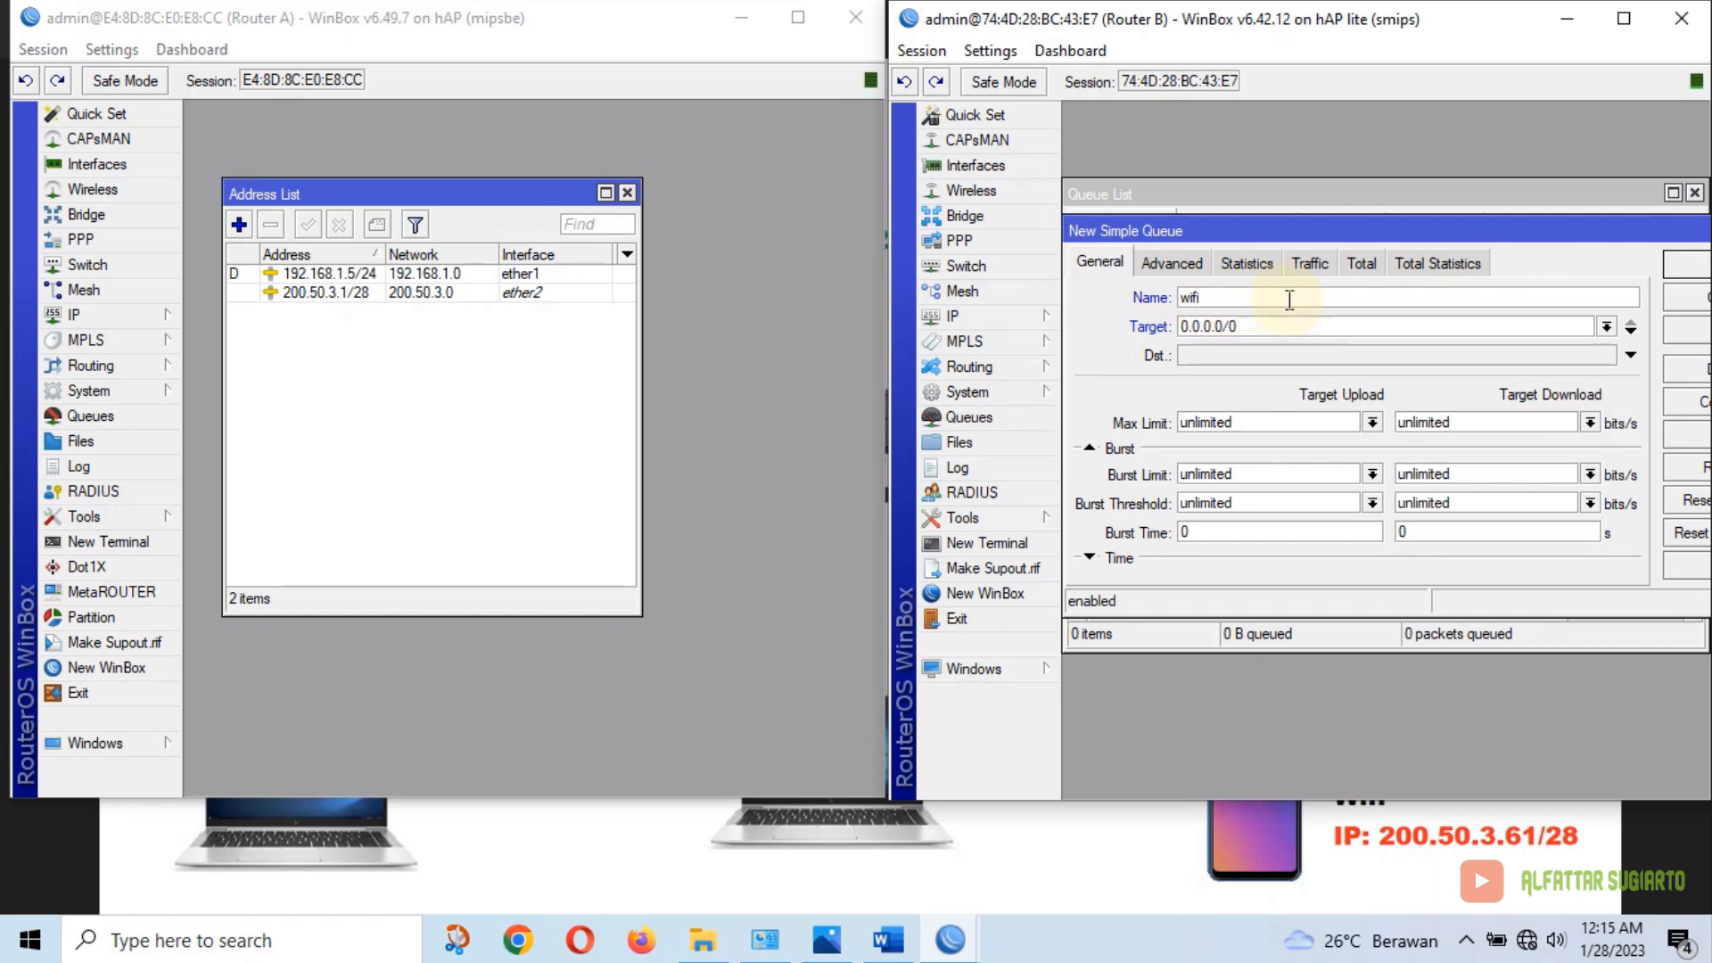
{"action": "left_click", "coordinate": [1606, 327]}
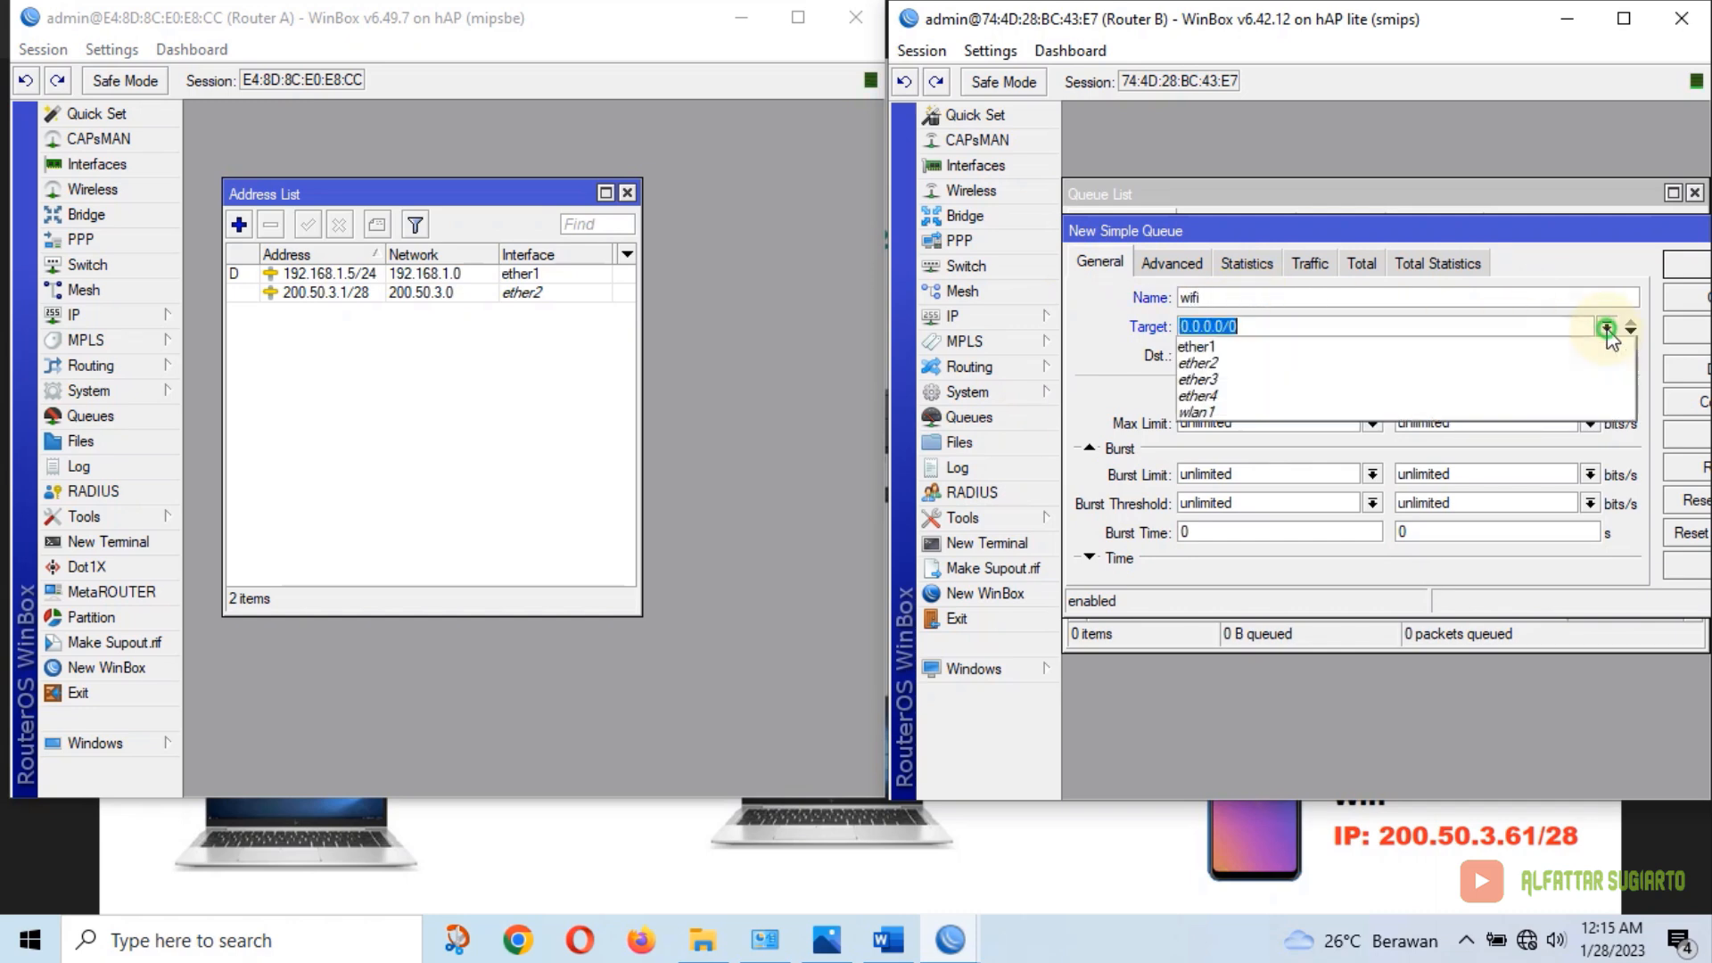
{"action": "left_click", "coordinate": [1228, 410]}
{"action": "left_click", "coordinate": [1373, 423]}
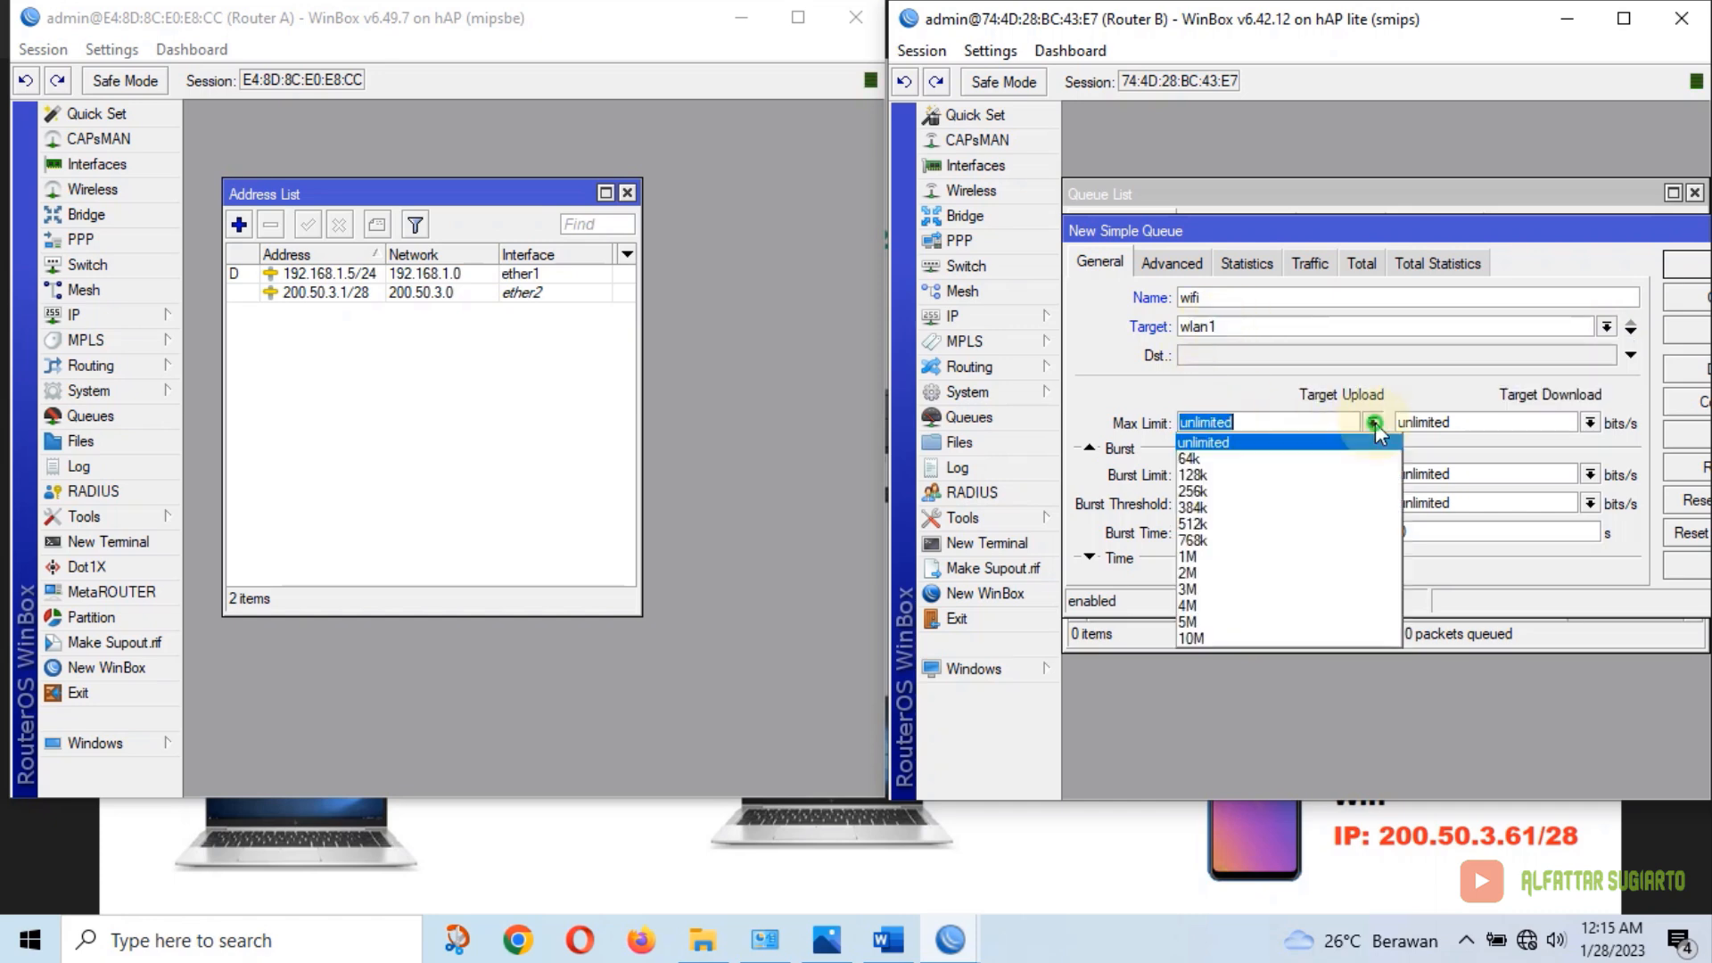
{"action": "left_click", "coordinate": [1239, 574]}
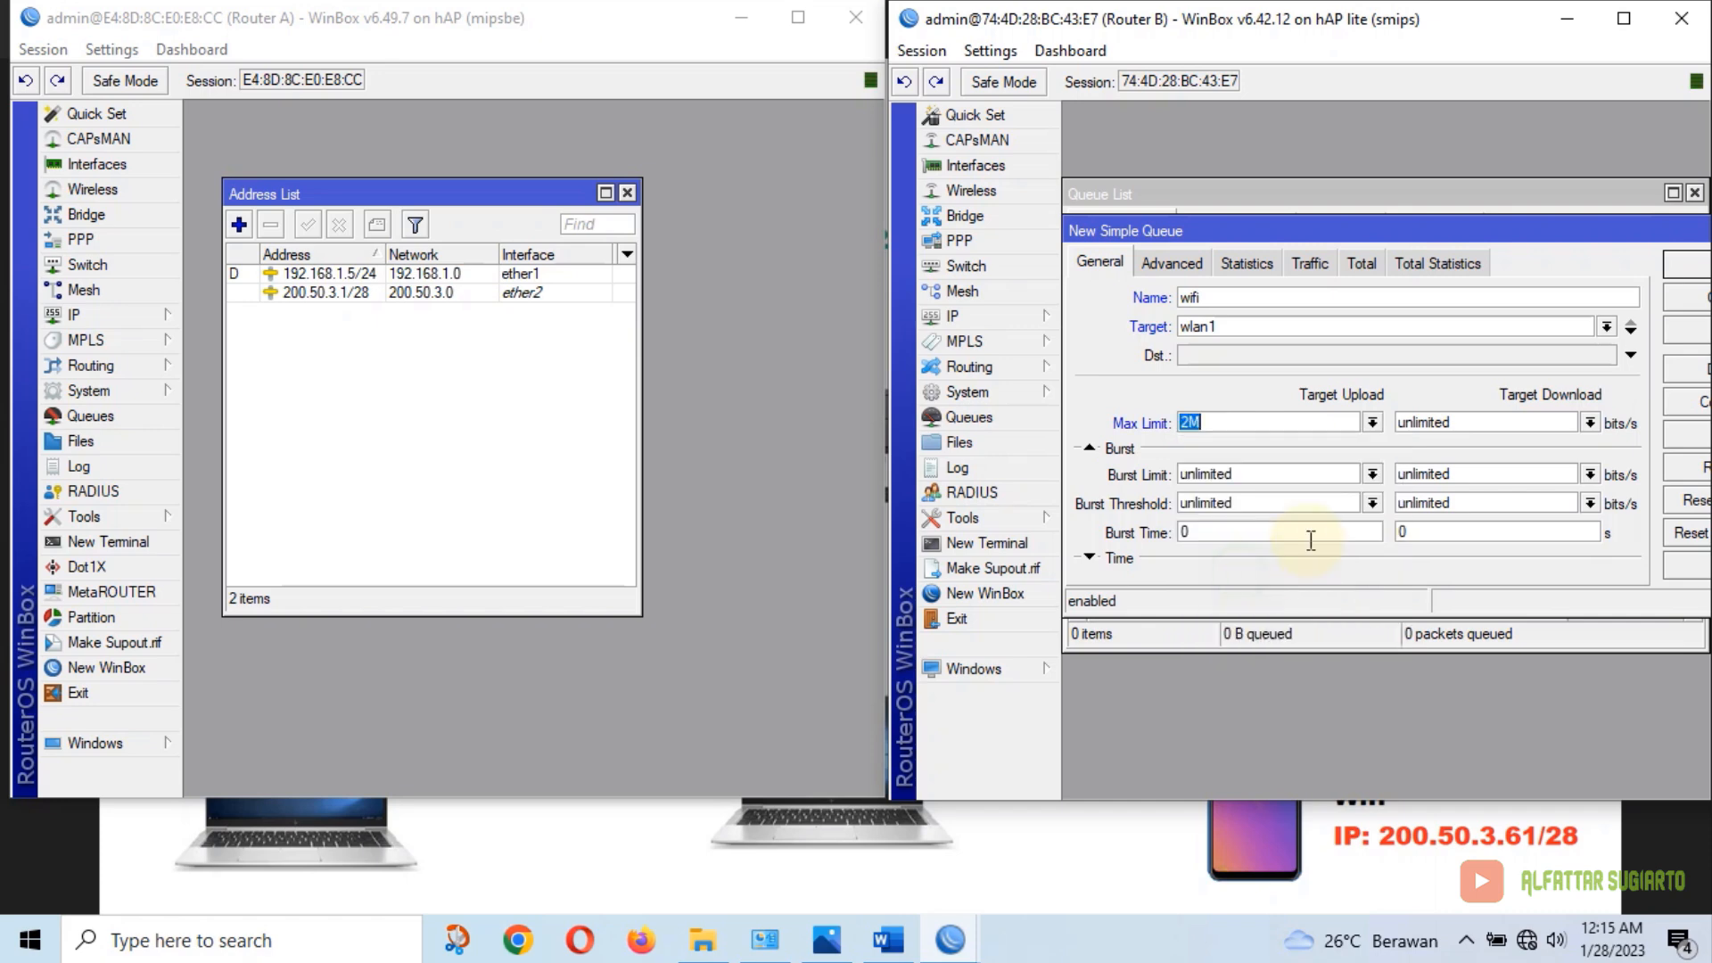
{"action": "left_click", "coordinate": [1590, 422]}
{"action": "left_click", "coordinate": [1436, 573]}
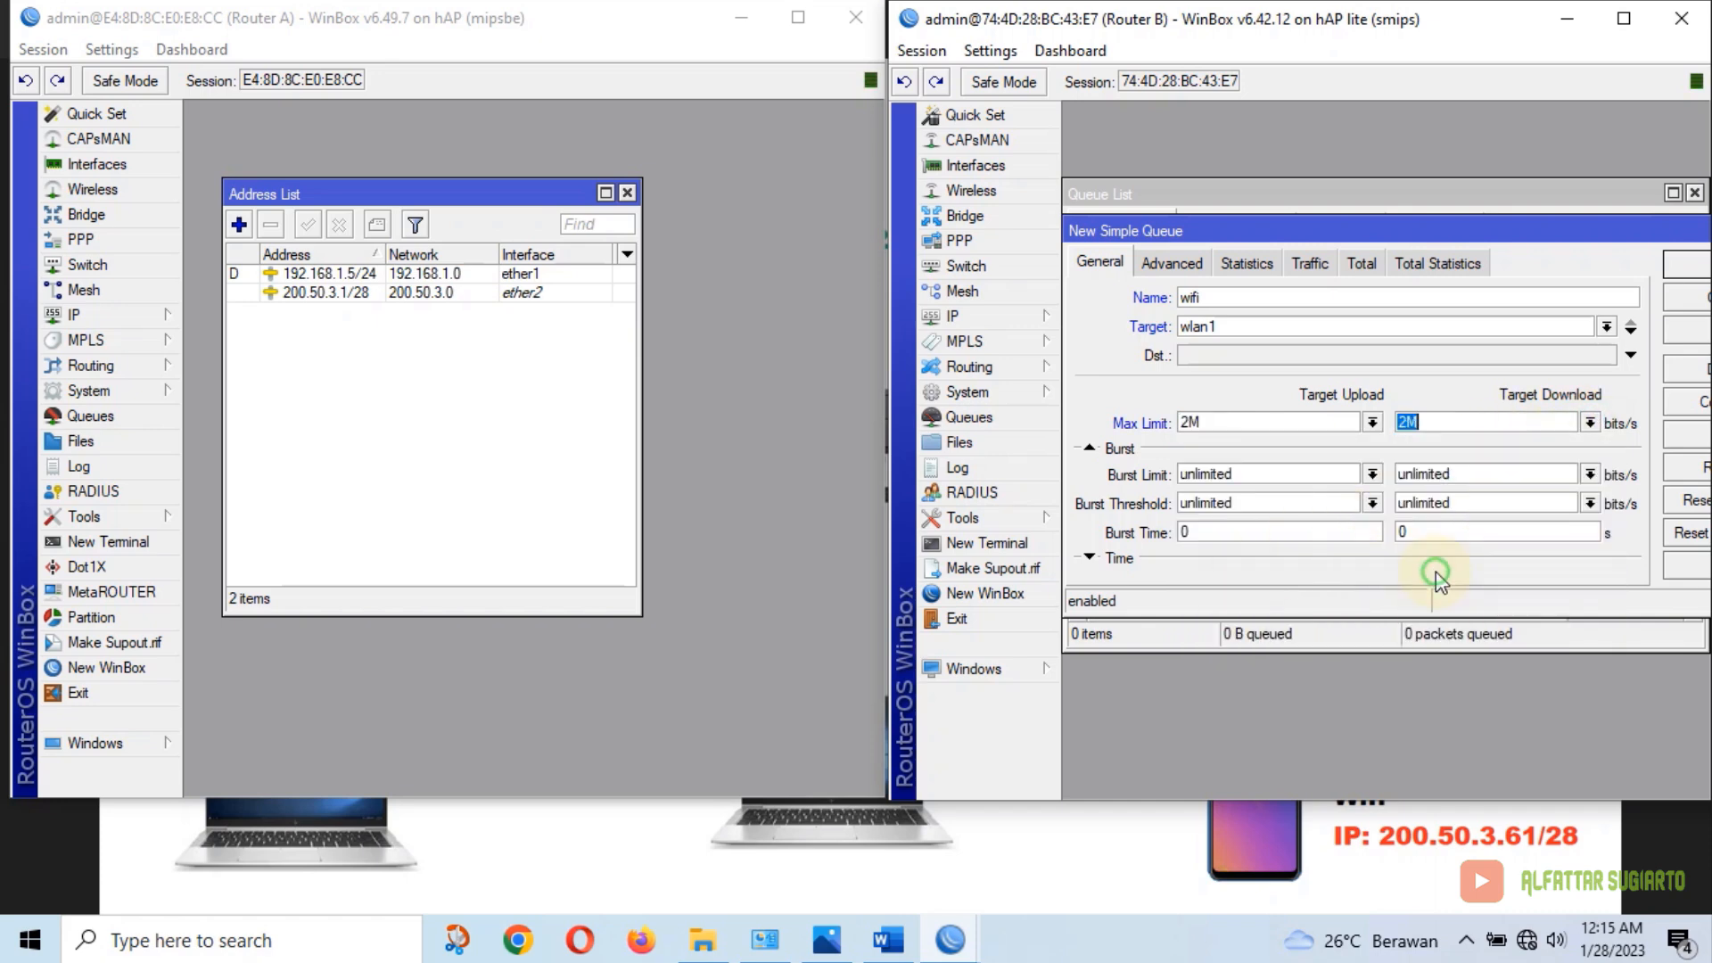
After checking the exam sheet, correct the limits to 3M/3M, save the queue and close the list
{"action": "left_click", "coordinate": [883, 951]}
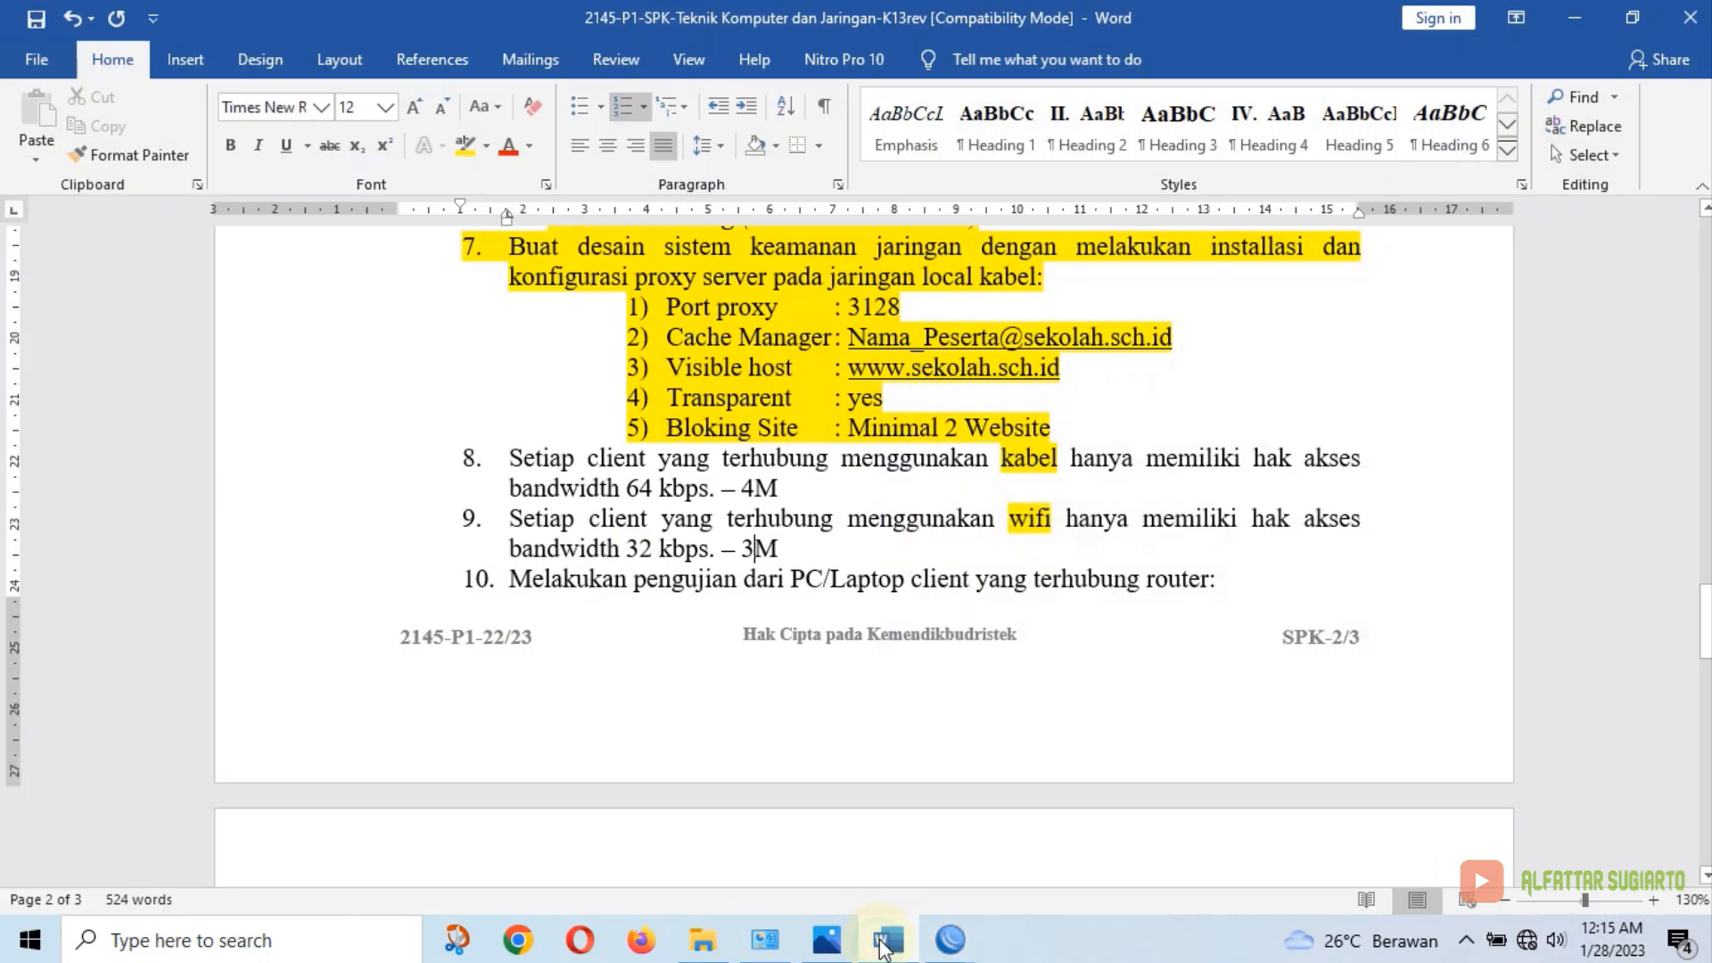
{"action": "left_click", "coordinate": [888, 938]}
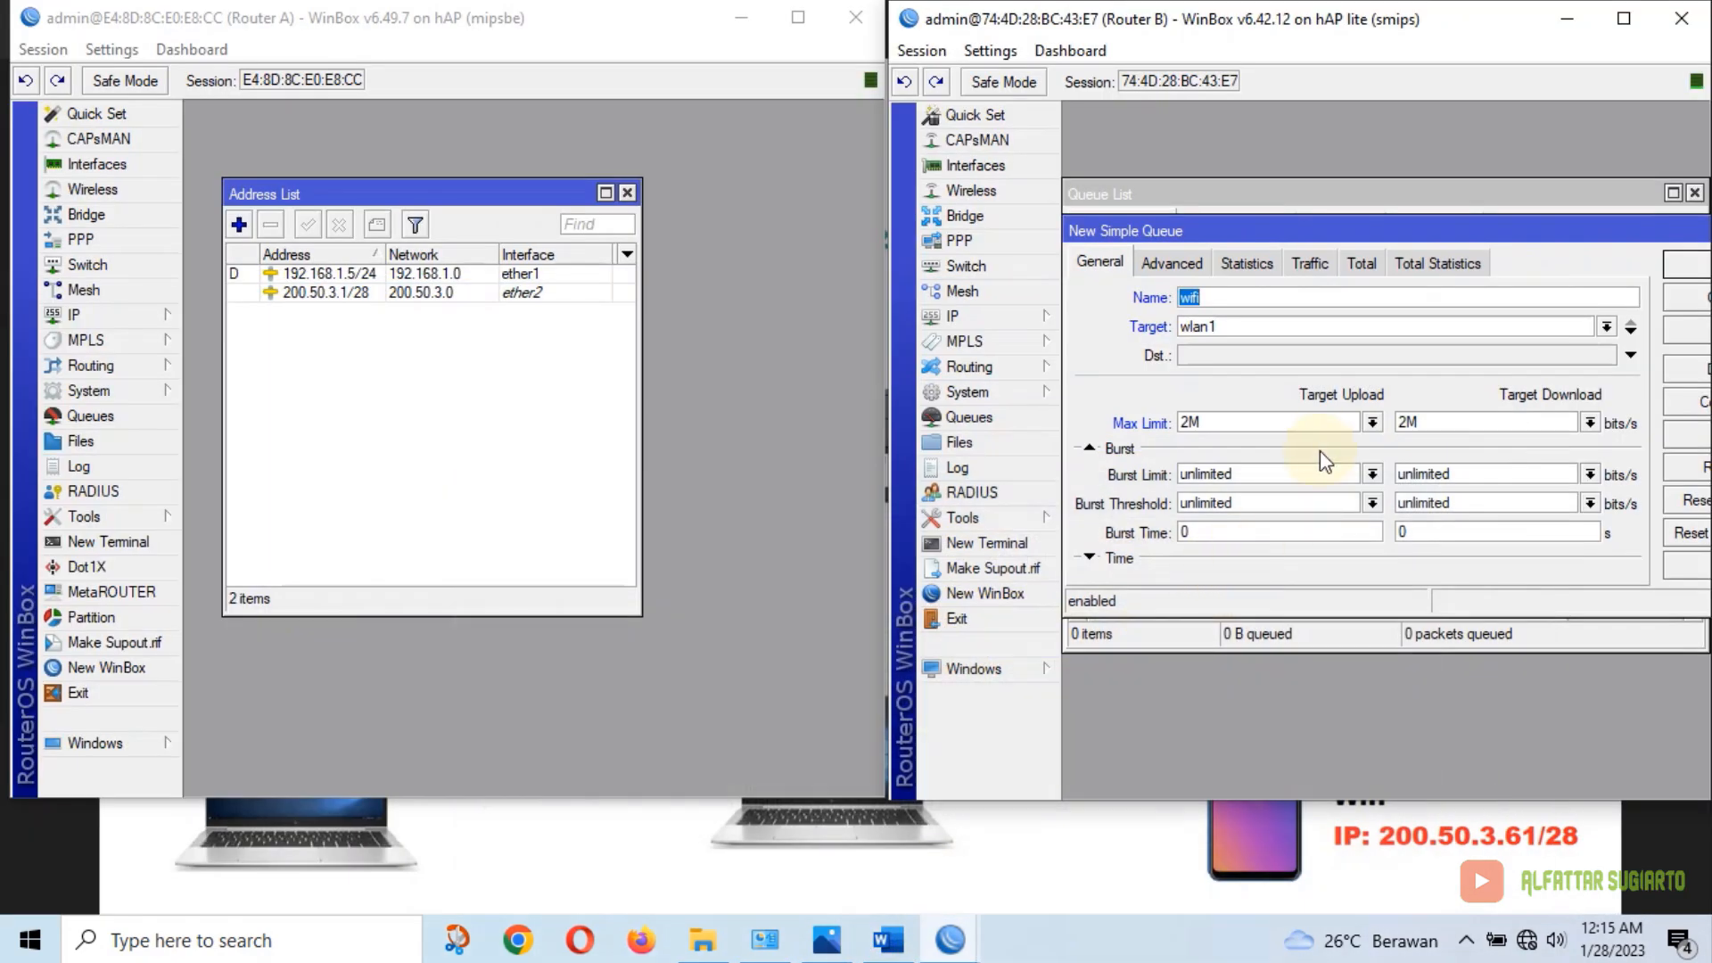
{"action": "left_click", "coordinate": [1372, 422]}
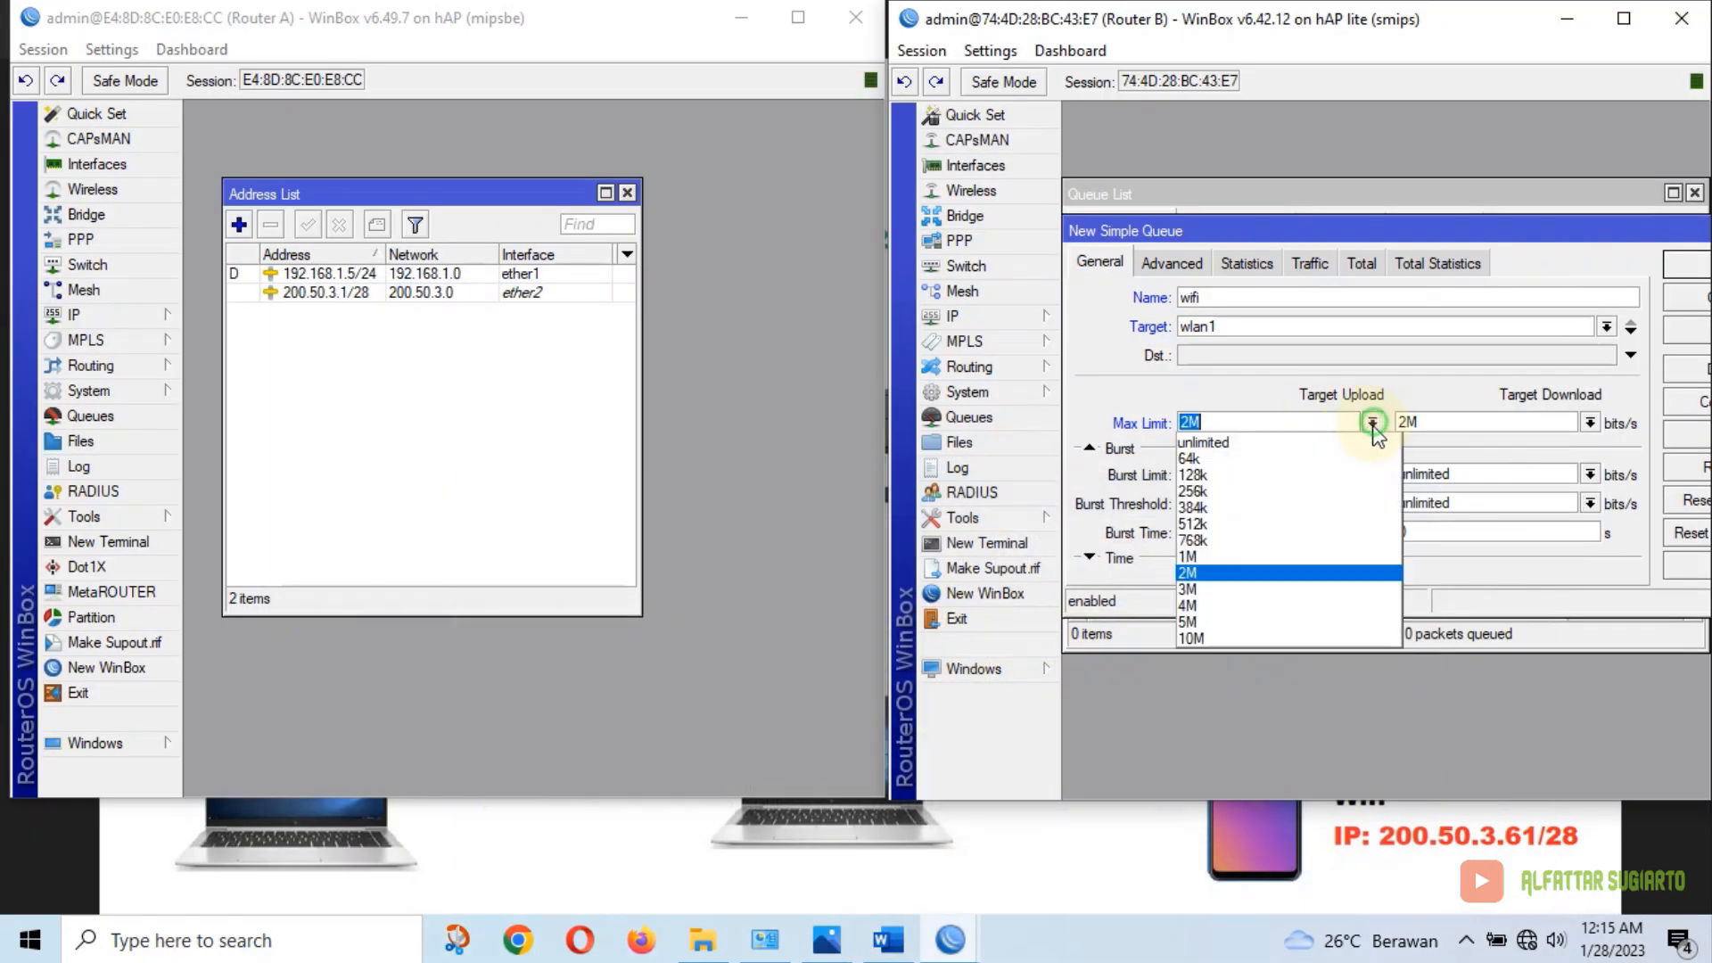
{"action": "left_click", "coordinate": [1220, 587]}
{"action": "left_click", "coordinate": [1590, 423]}
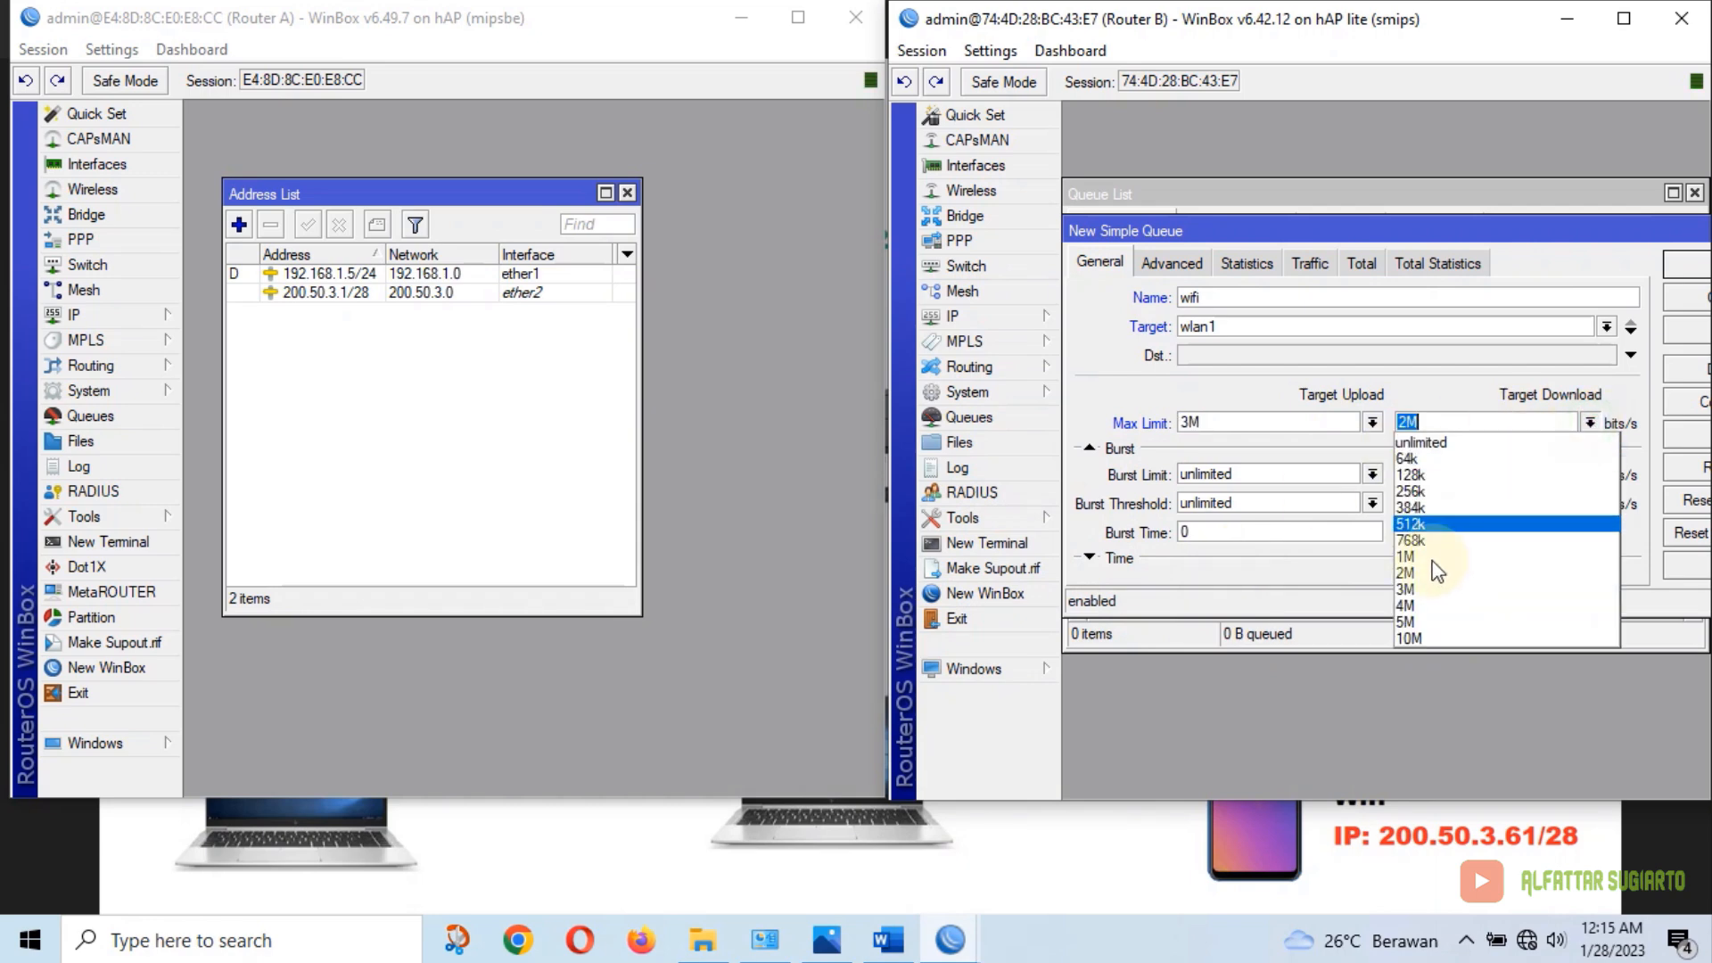
{"action": "left_click", "coordinate": [1416, 592]}
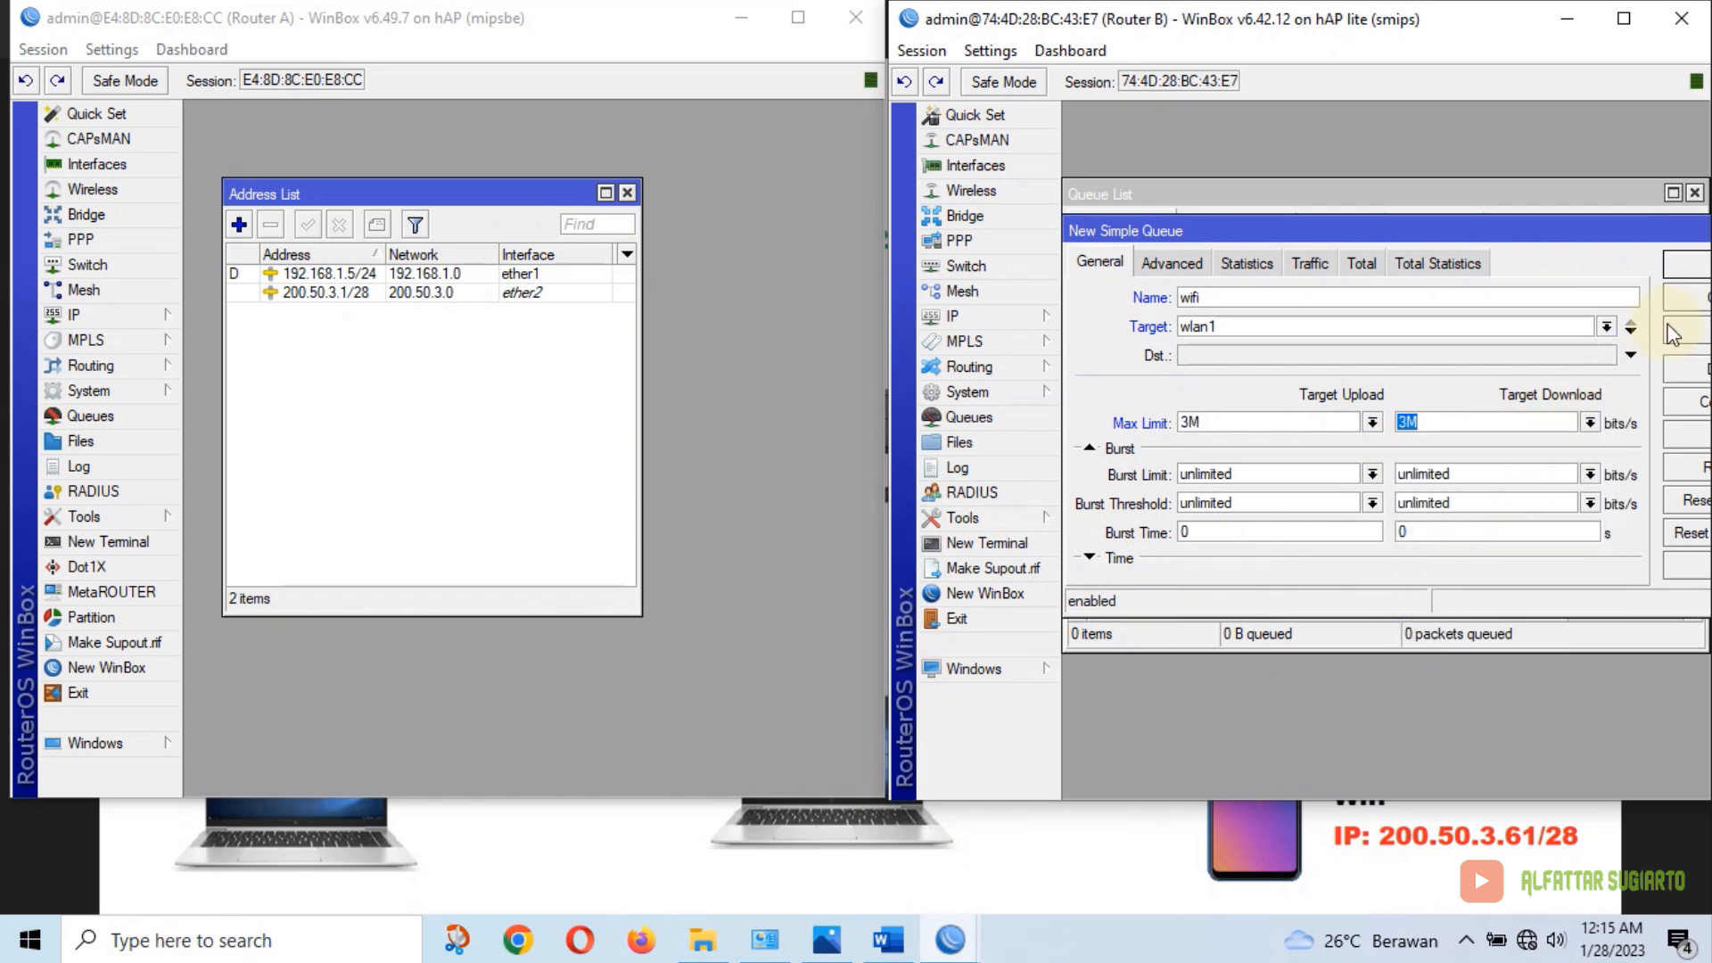
{"action": "left_click", "coordinate": [1682, 265]}
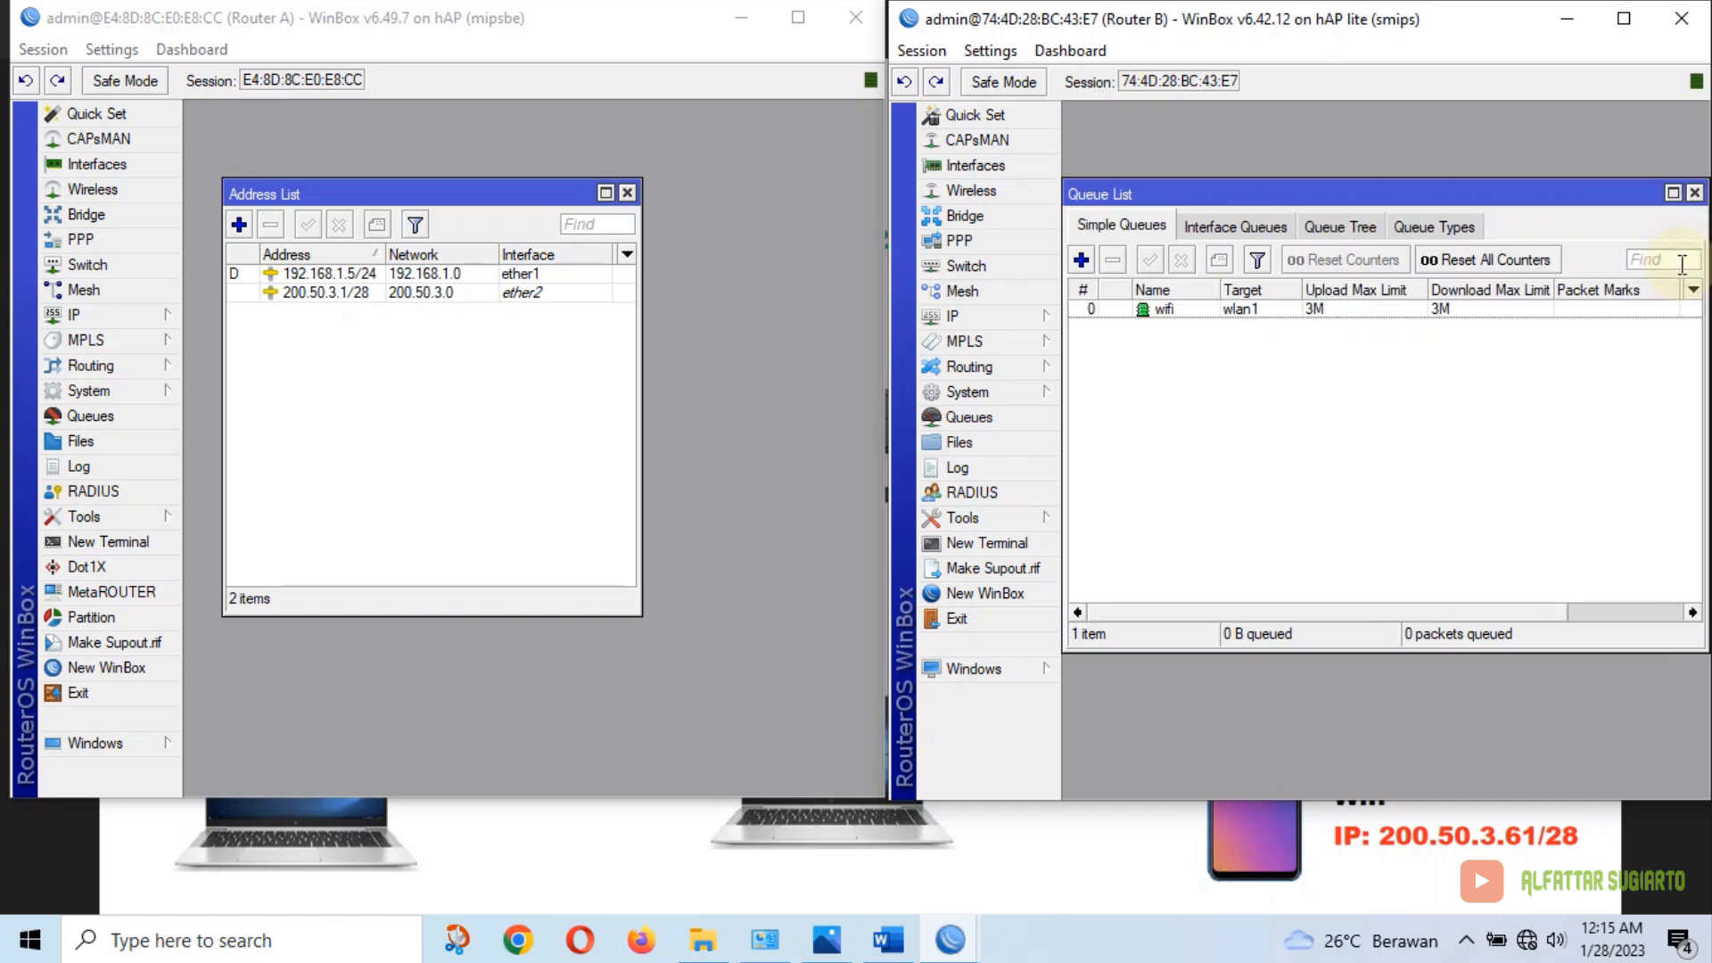
{"action": "left_click", "coordinate": [1695, 193]}
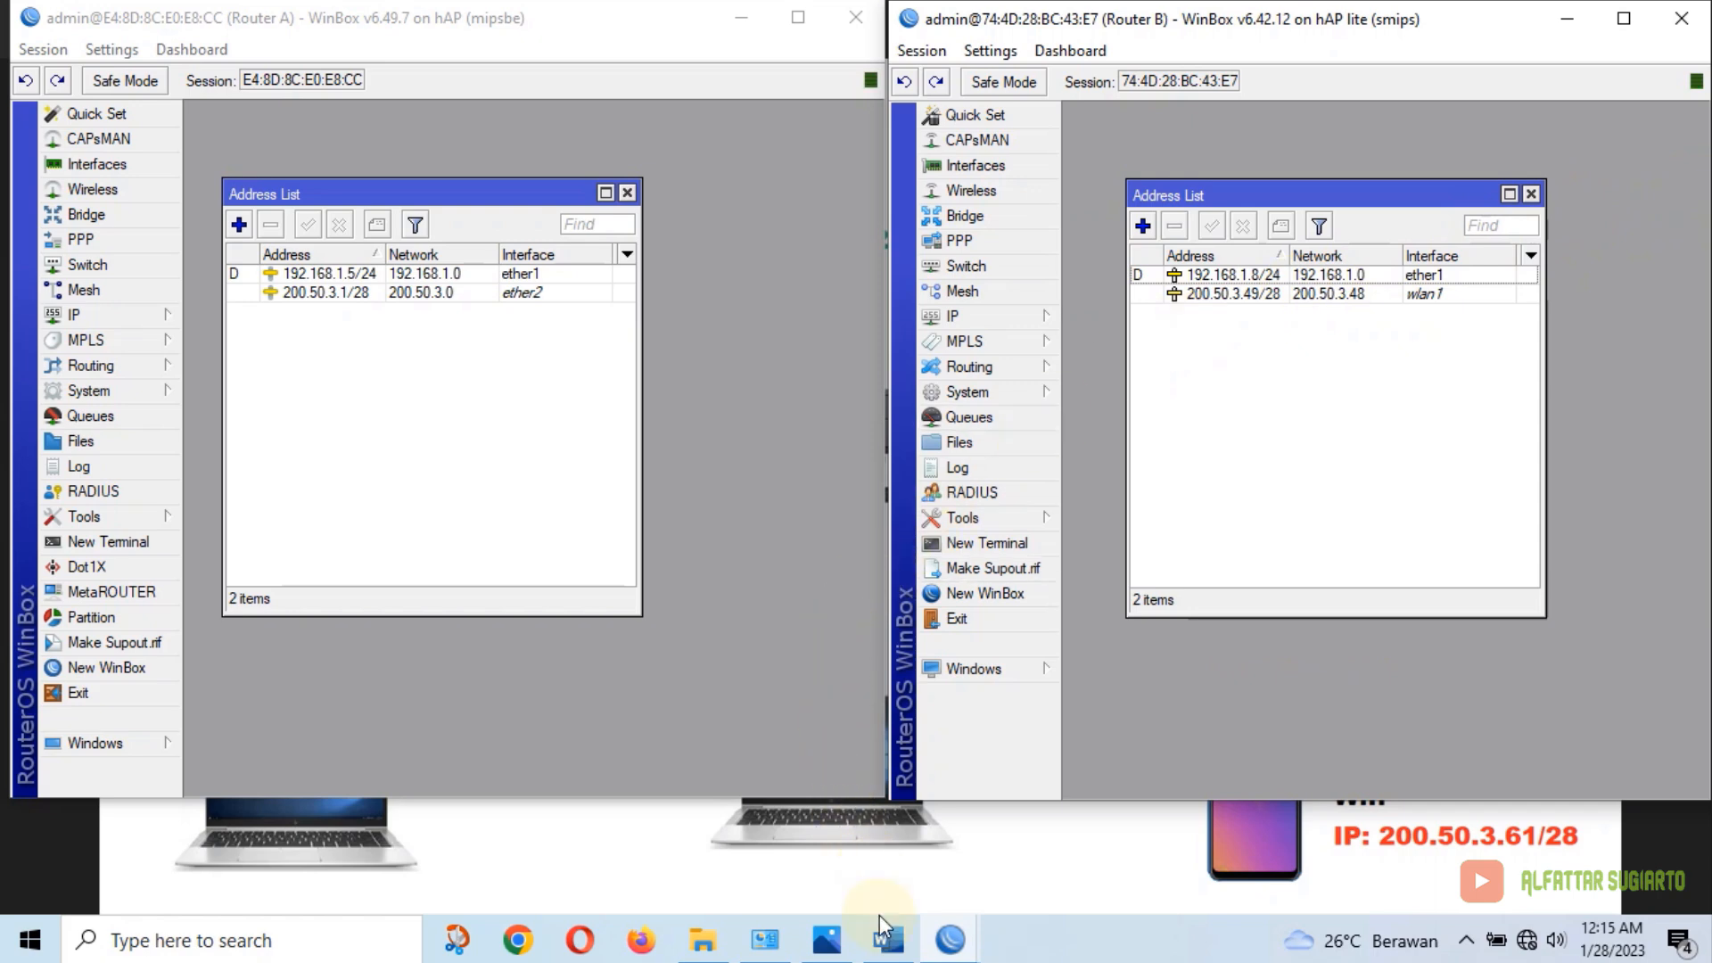
Highlight items 8 and 9 yellow and scroll up to the WLAN, routing and proxy items
{"action": "left_click", "coordinate": [888, 939]}
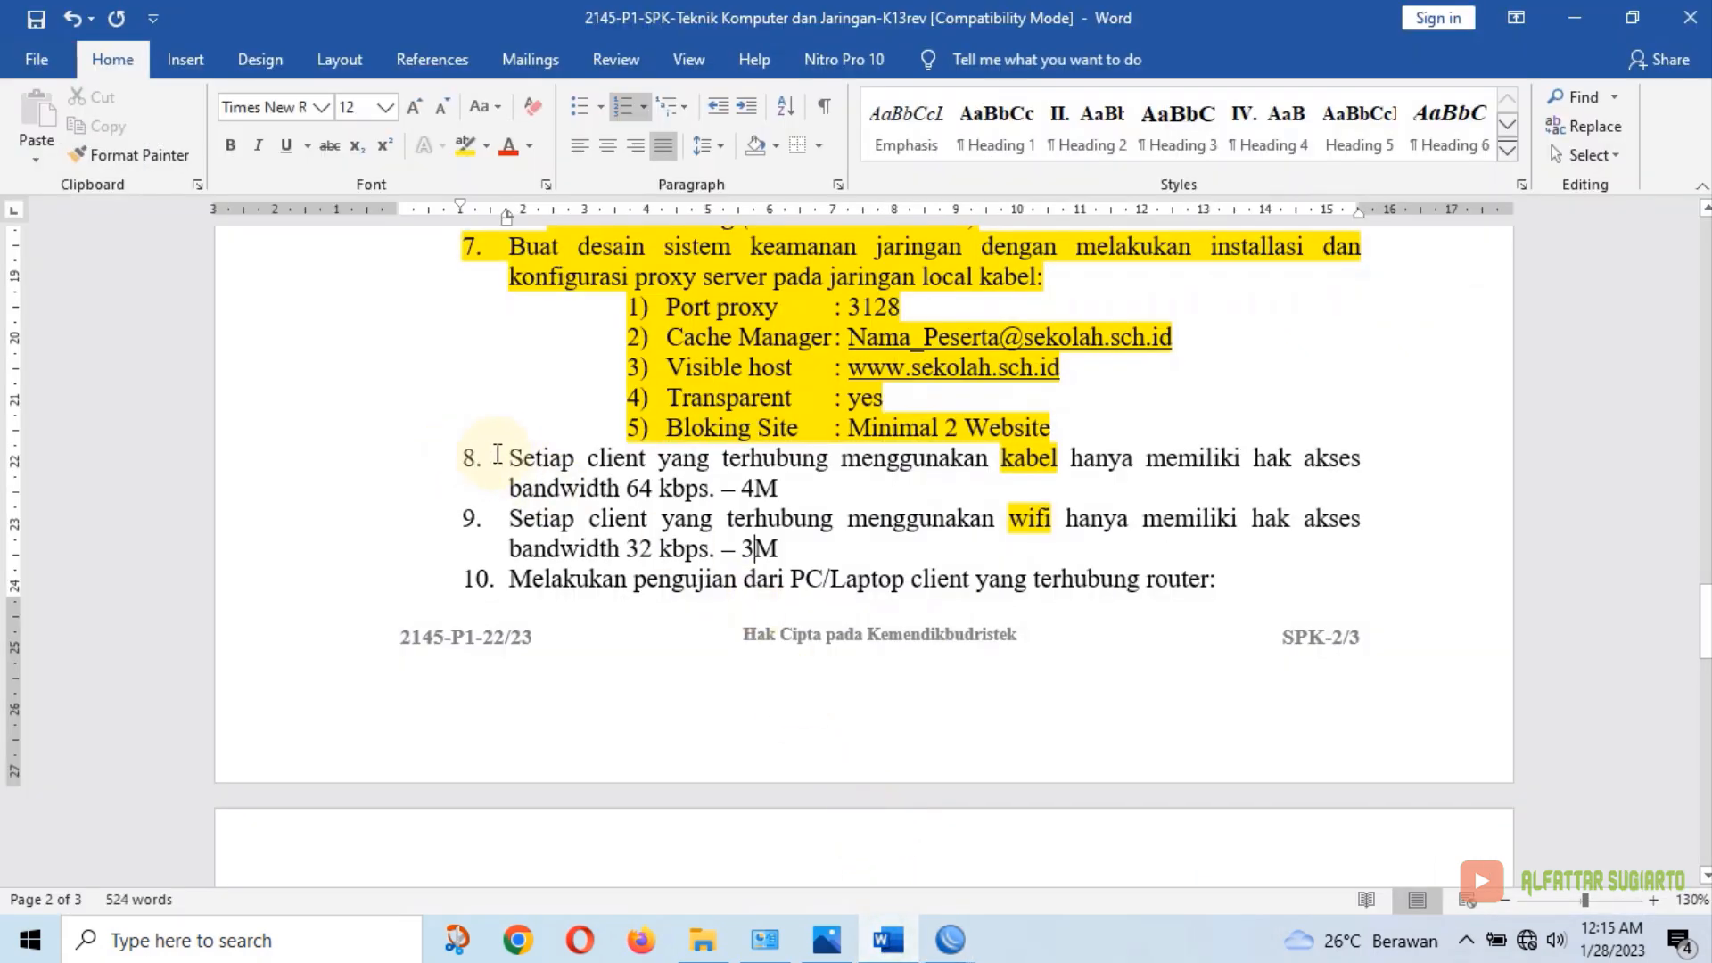
{"action": "left_click_drag", "start_coordinate": [506, 457], "coordinate": [782, 549]}
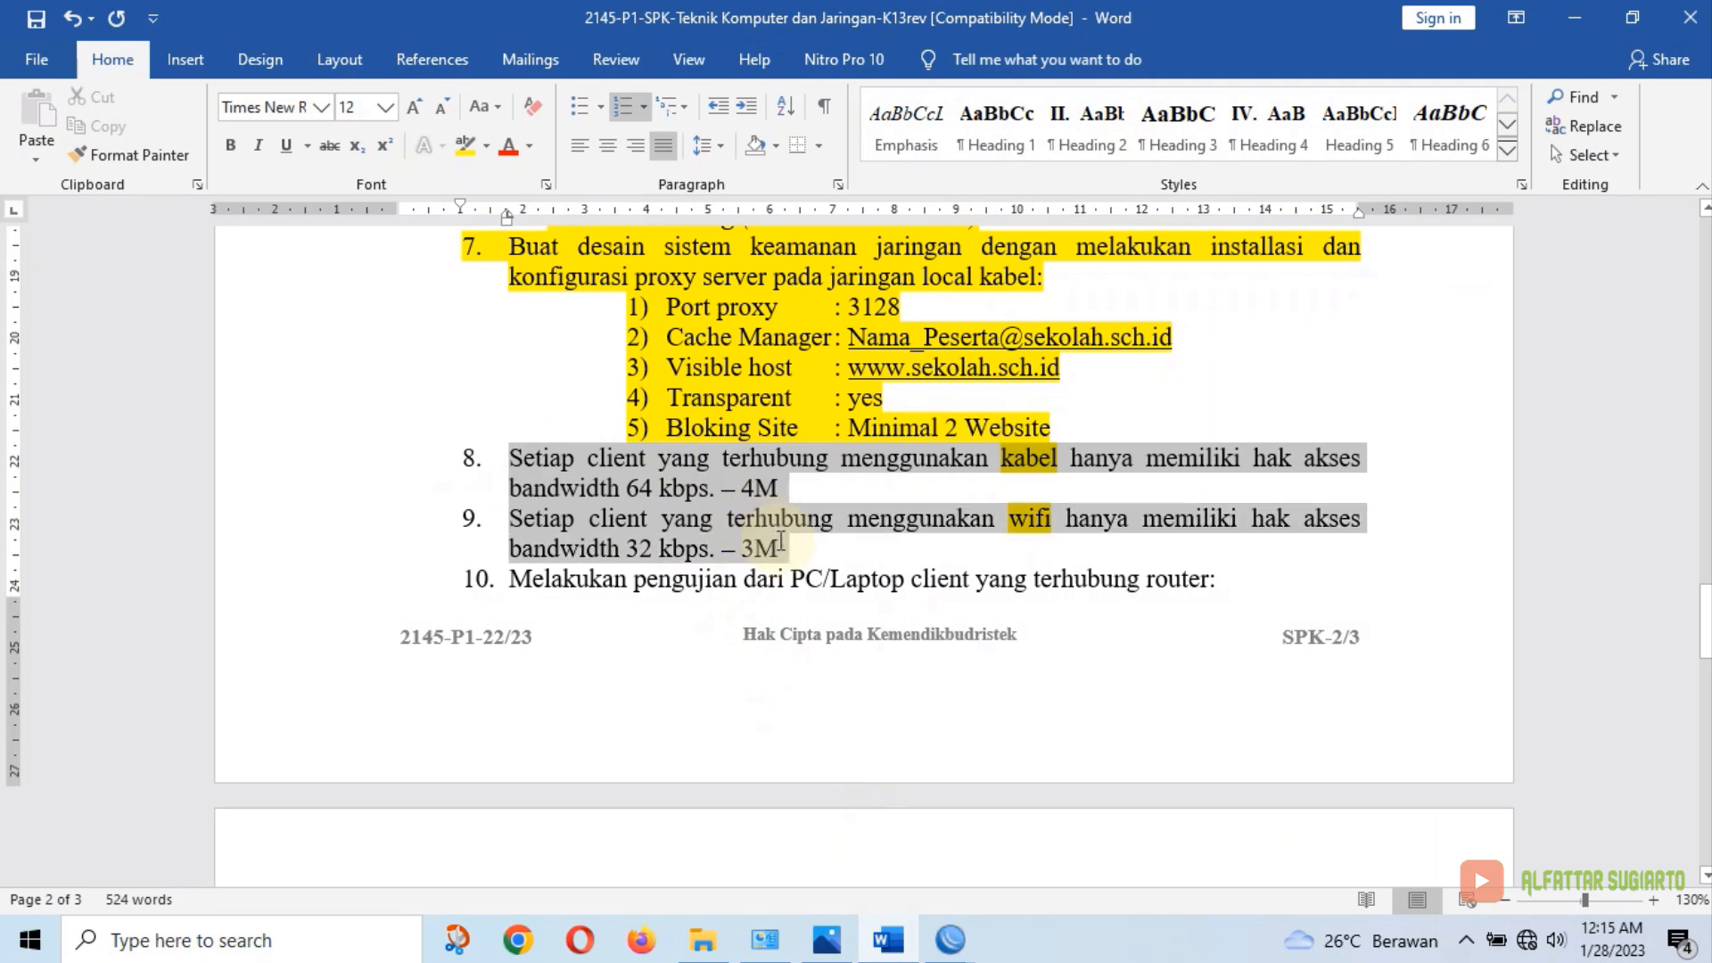
{"action": "left_click", "coordinate": [465, 146]}
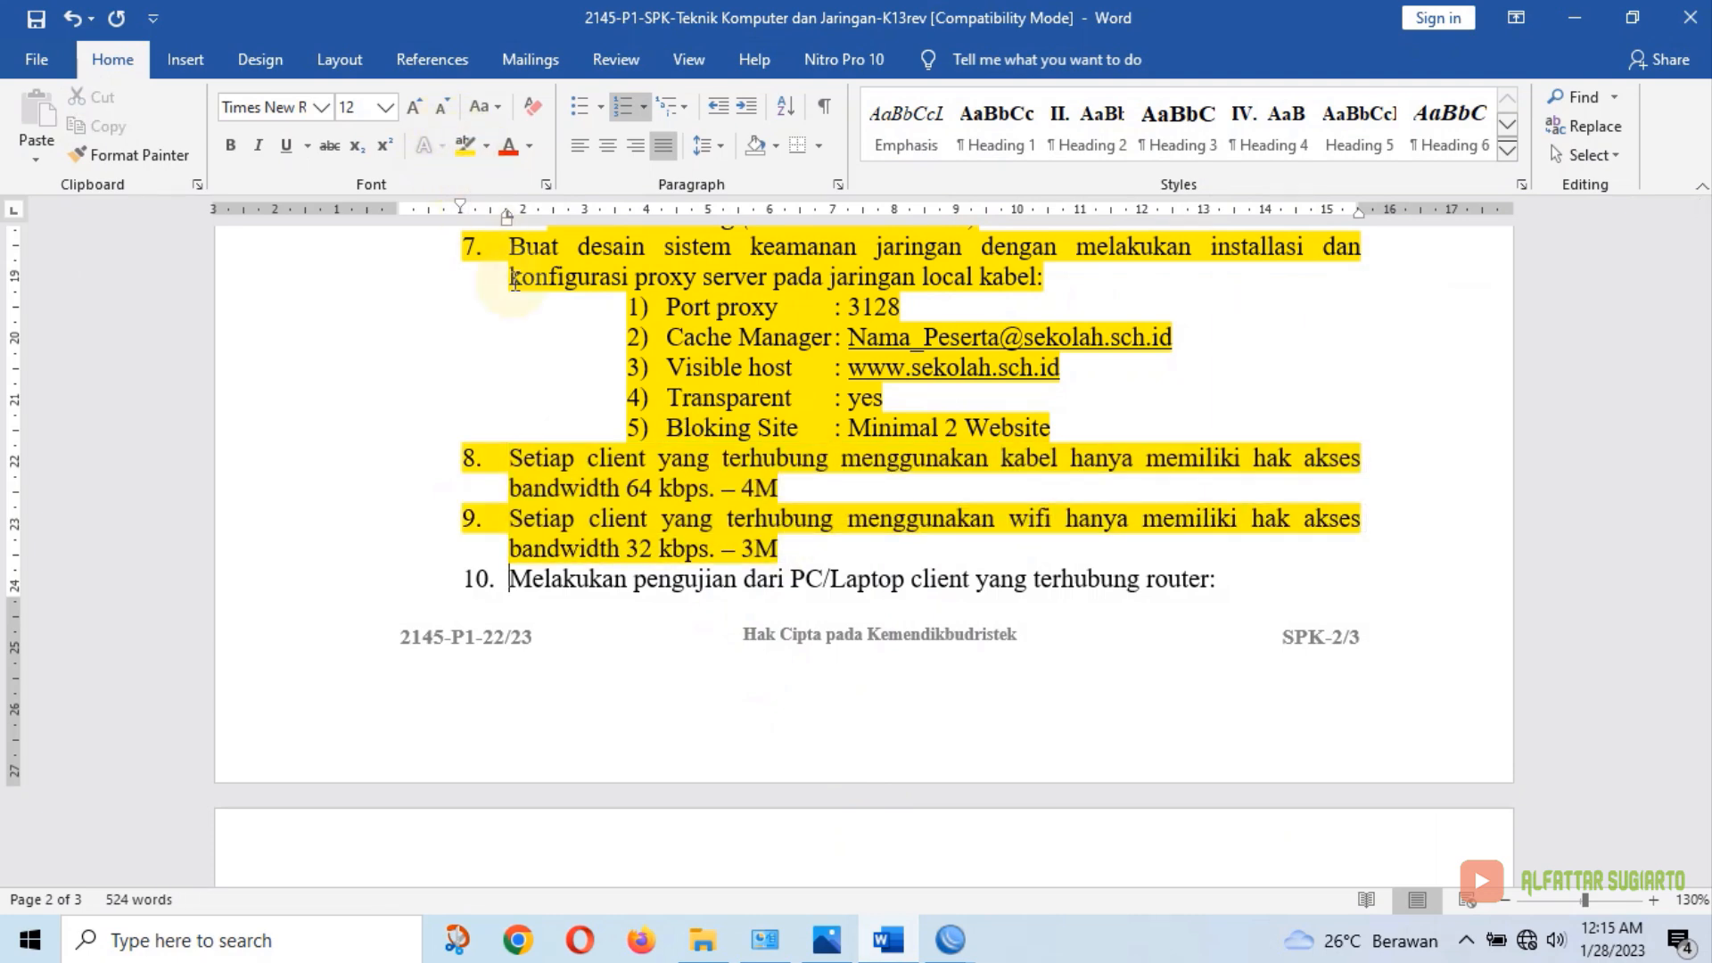
{"action": "scroll", "coordinate": [846, 450], "scroll_direction": "up", "scroll_amount": 1}
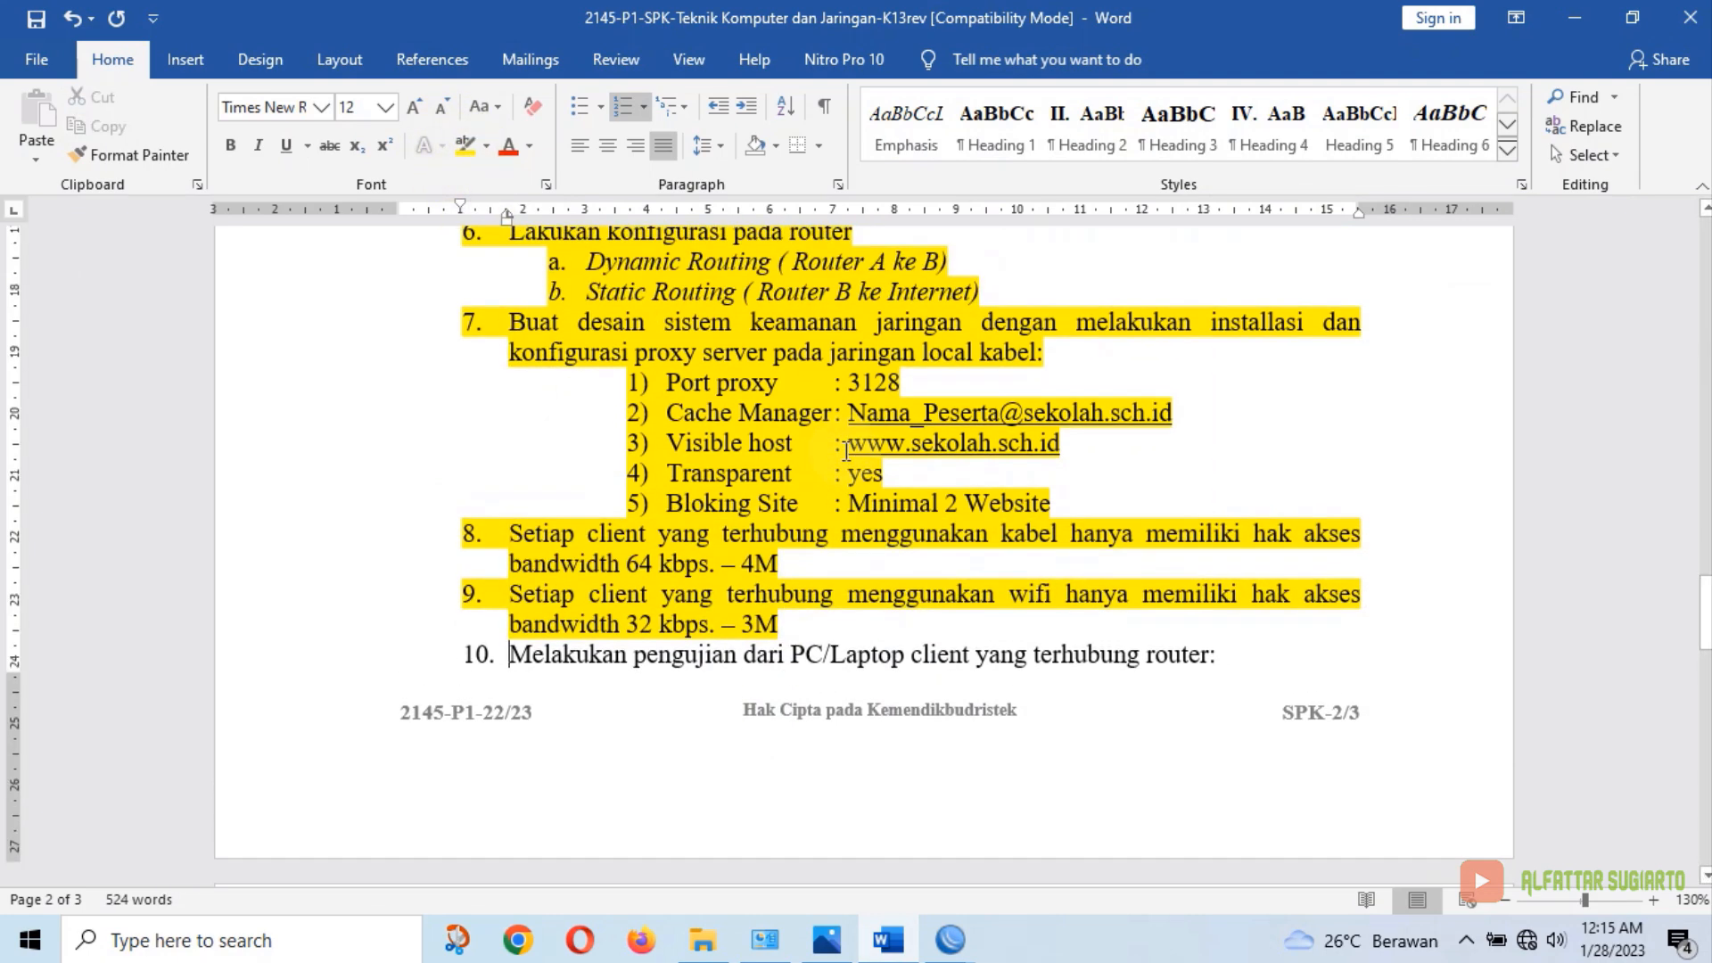
{"action": "scroll", "coordinate": [847, 450], "scroll_direction": "up", "scroll_amount": 3}
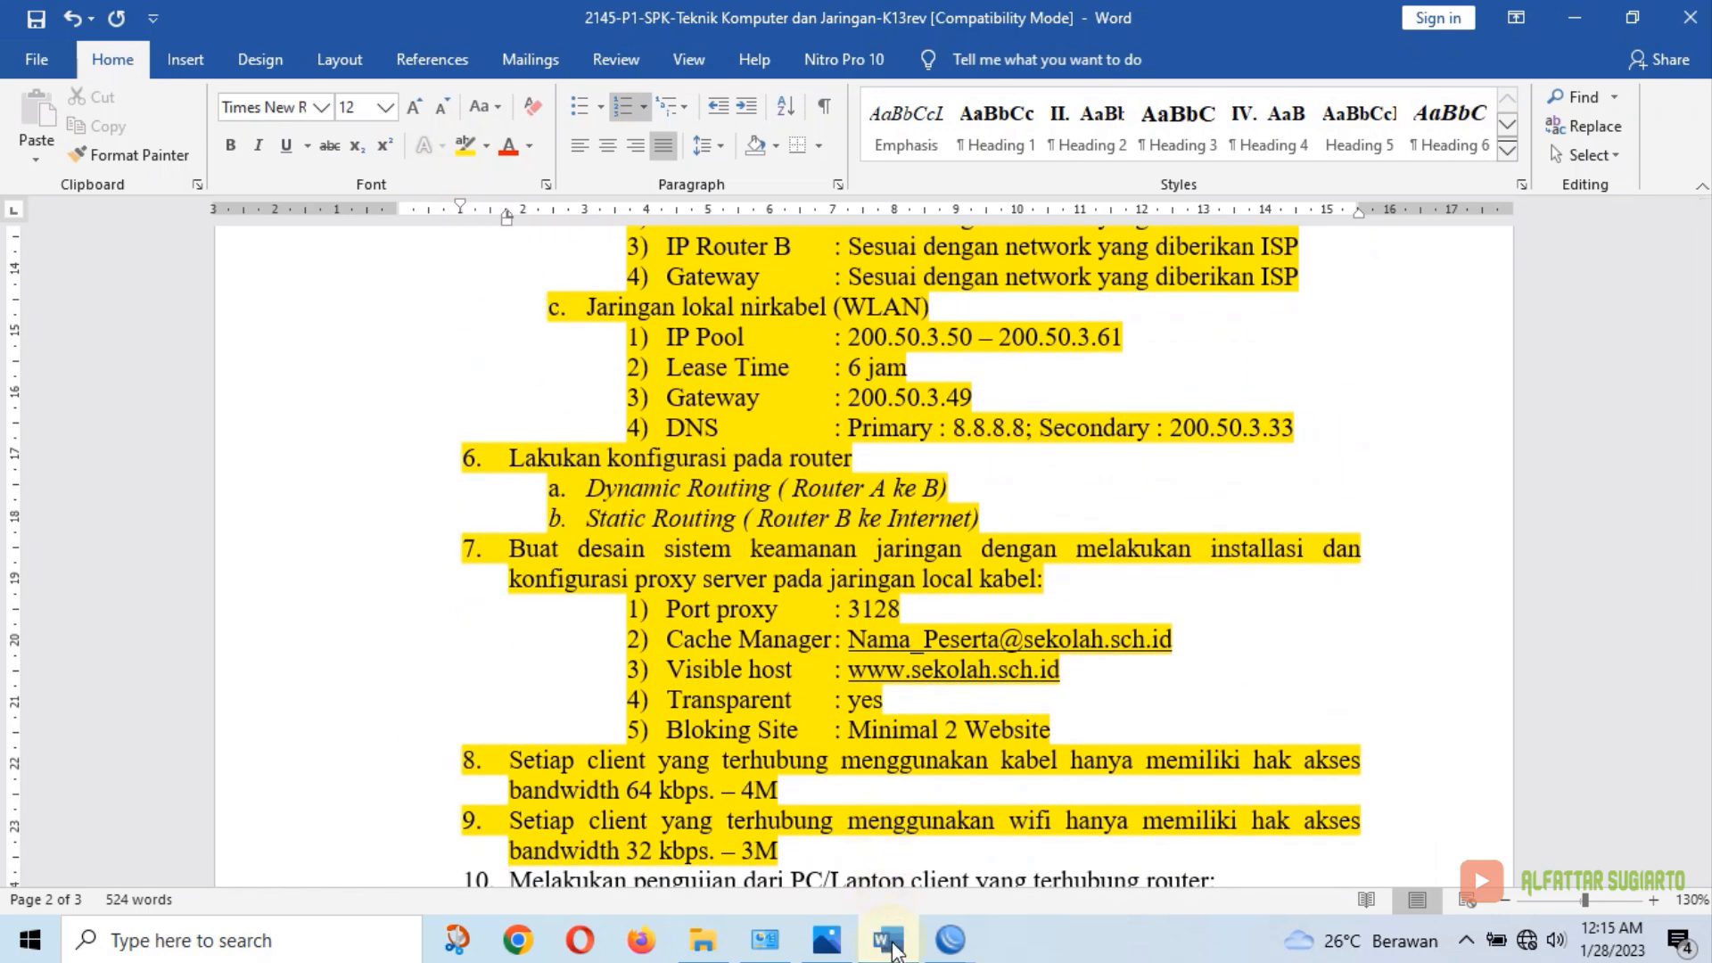
Open IP > Routes on both Router A and Router B
{"action": "mouse_move", "coordinate": [886, 951]}
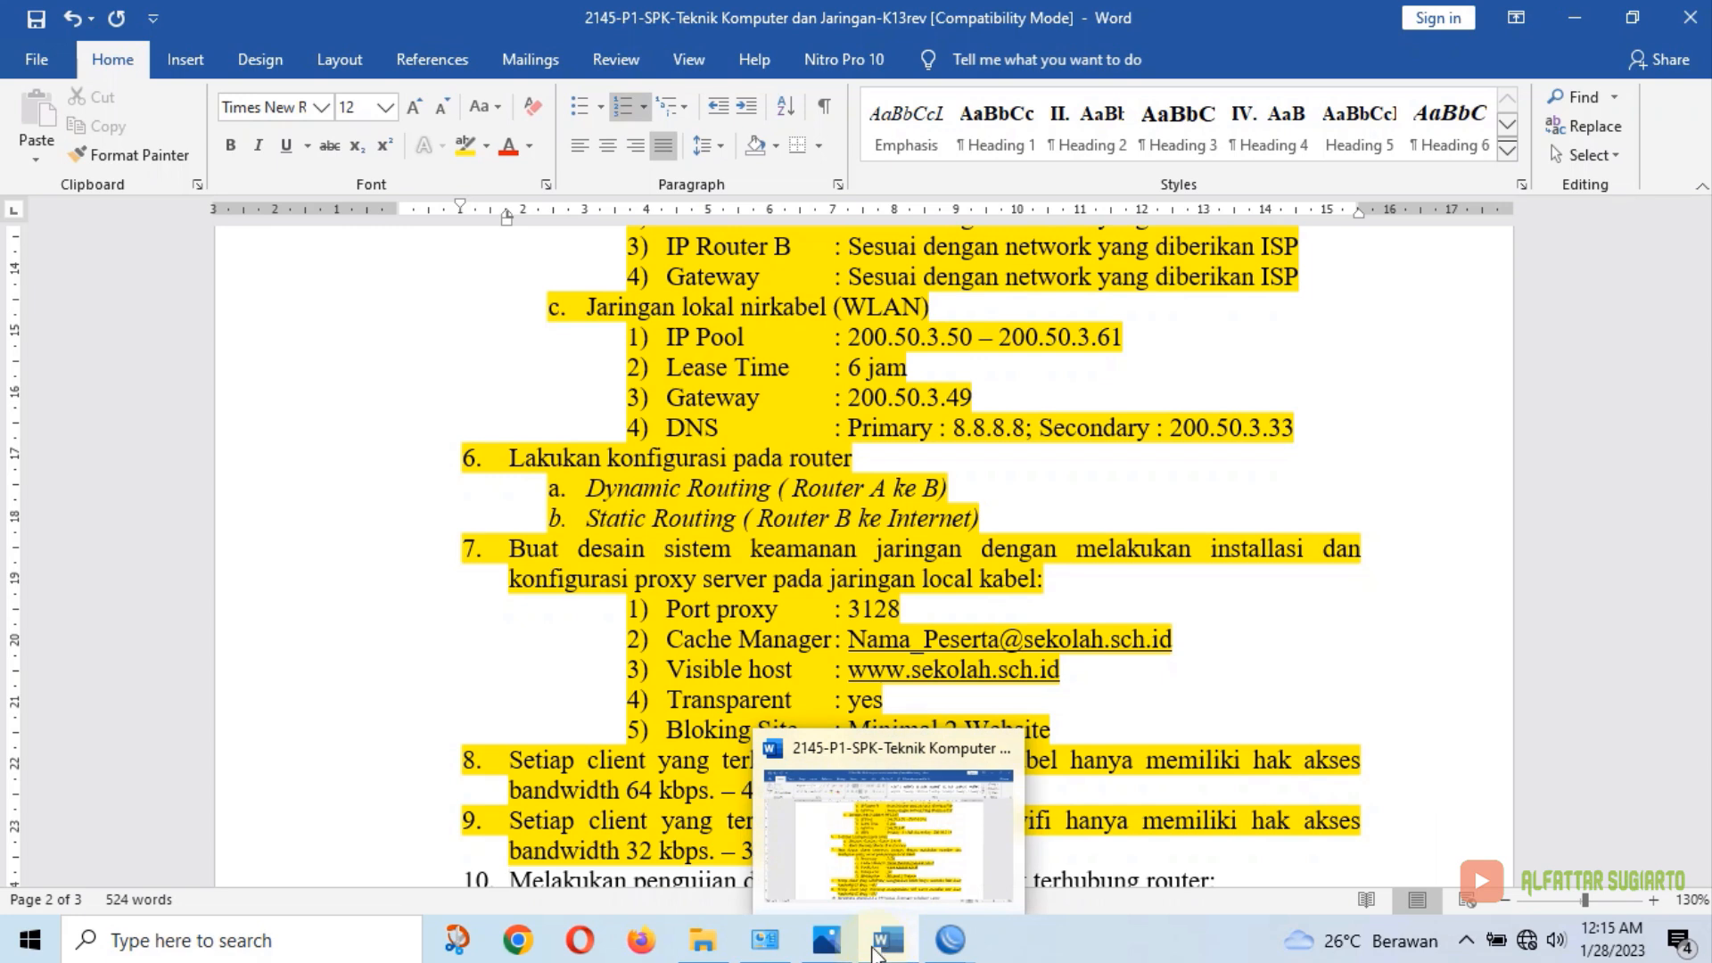
{"action": "left_click", "coordinate": [886, 951]}
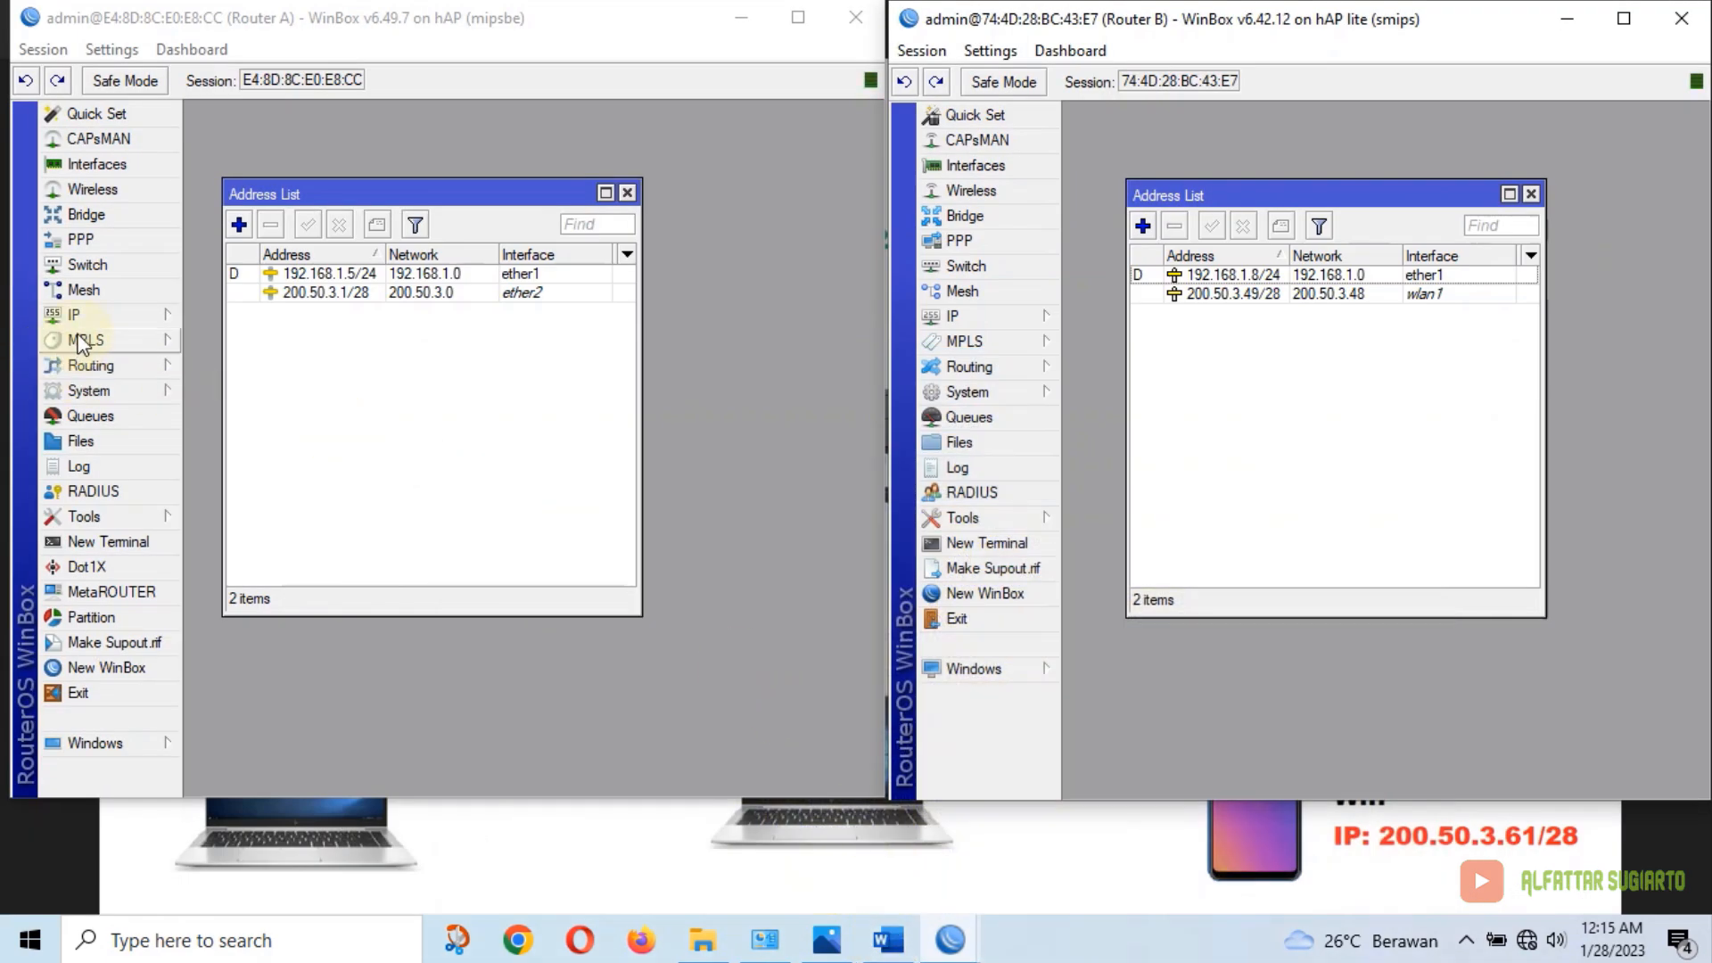
{"action": "left_click", "coordinate": [106, 313]}
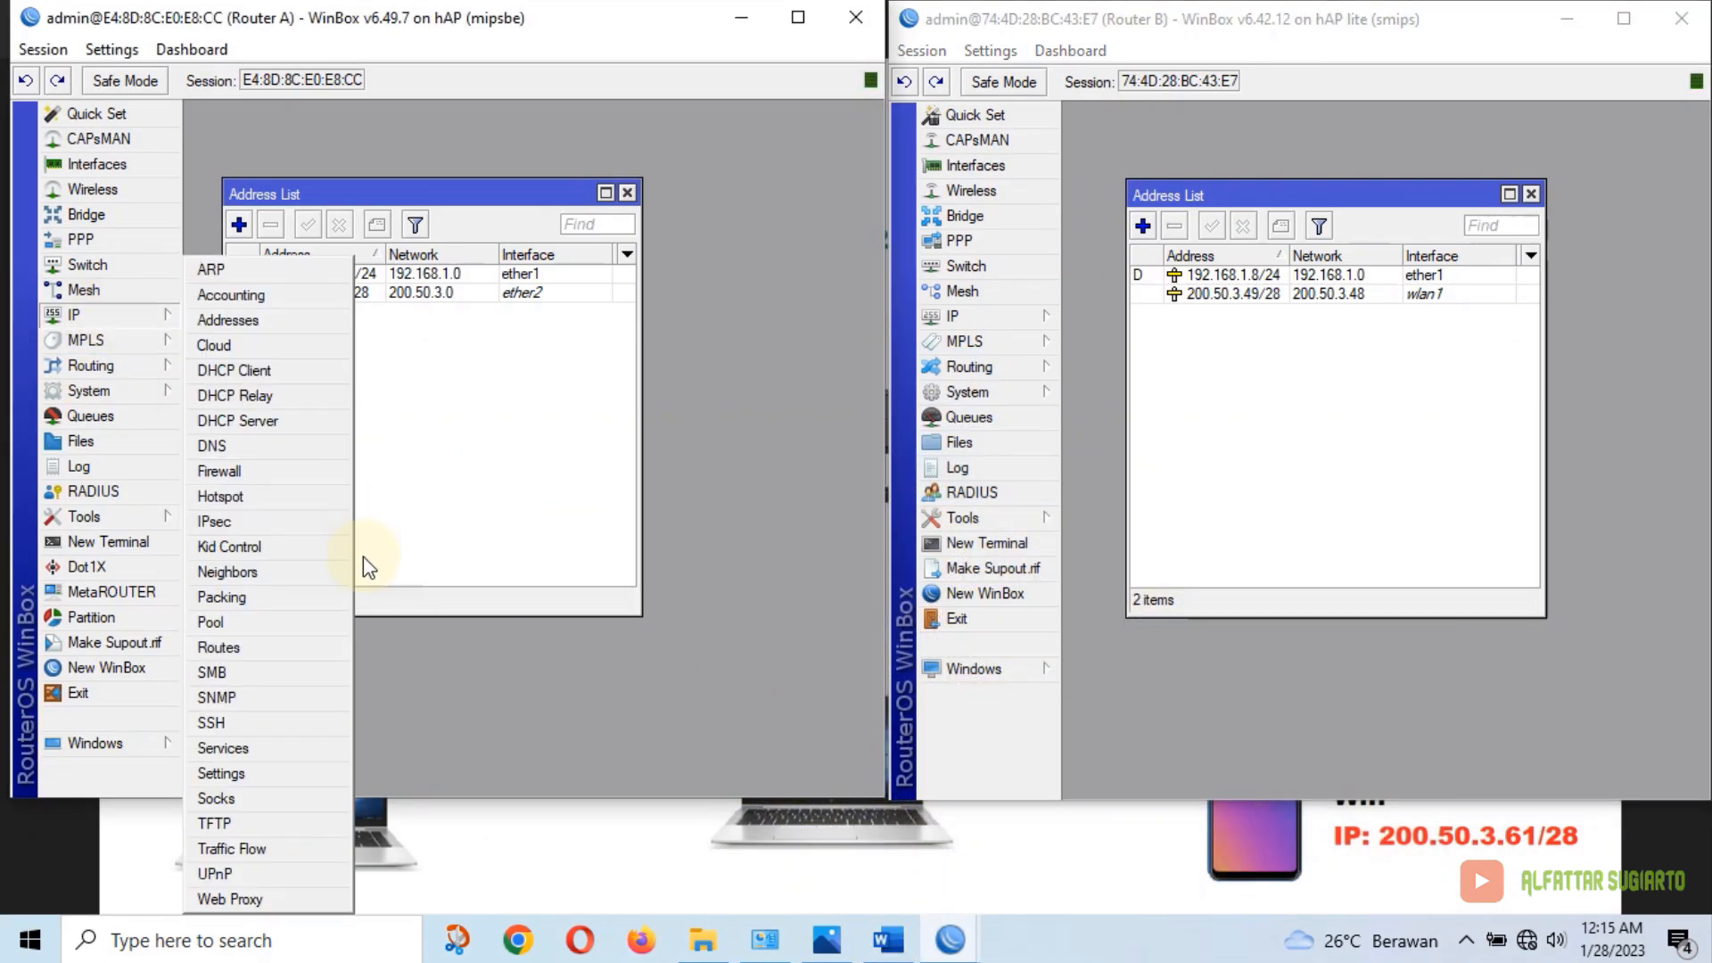
{"action": "left_click", "coordinate": [218, 647]}
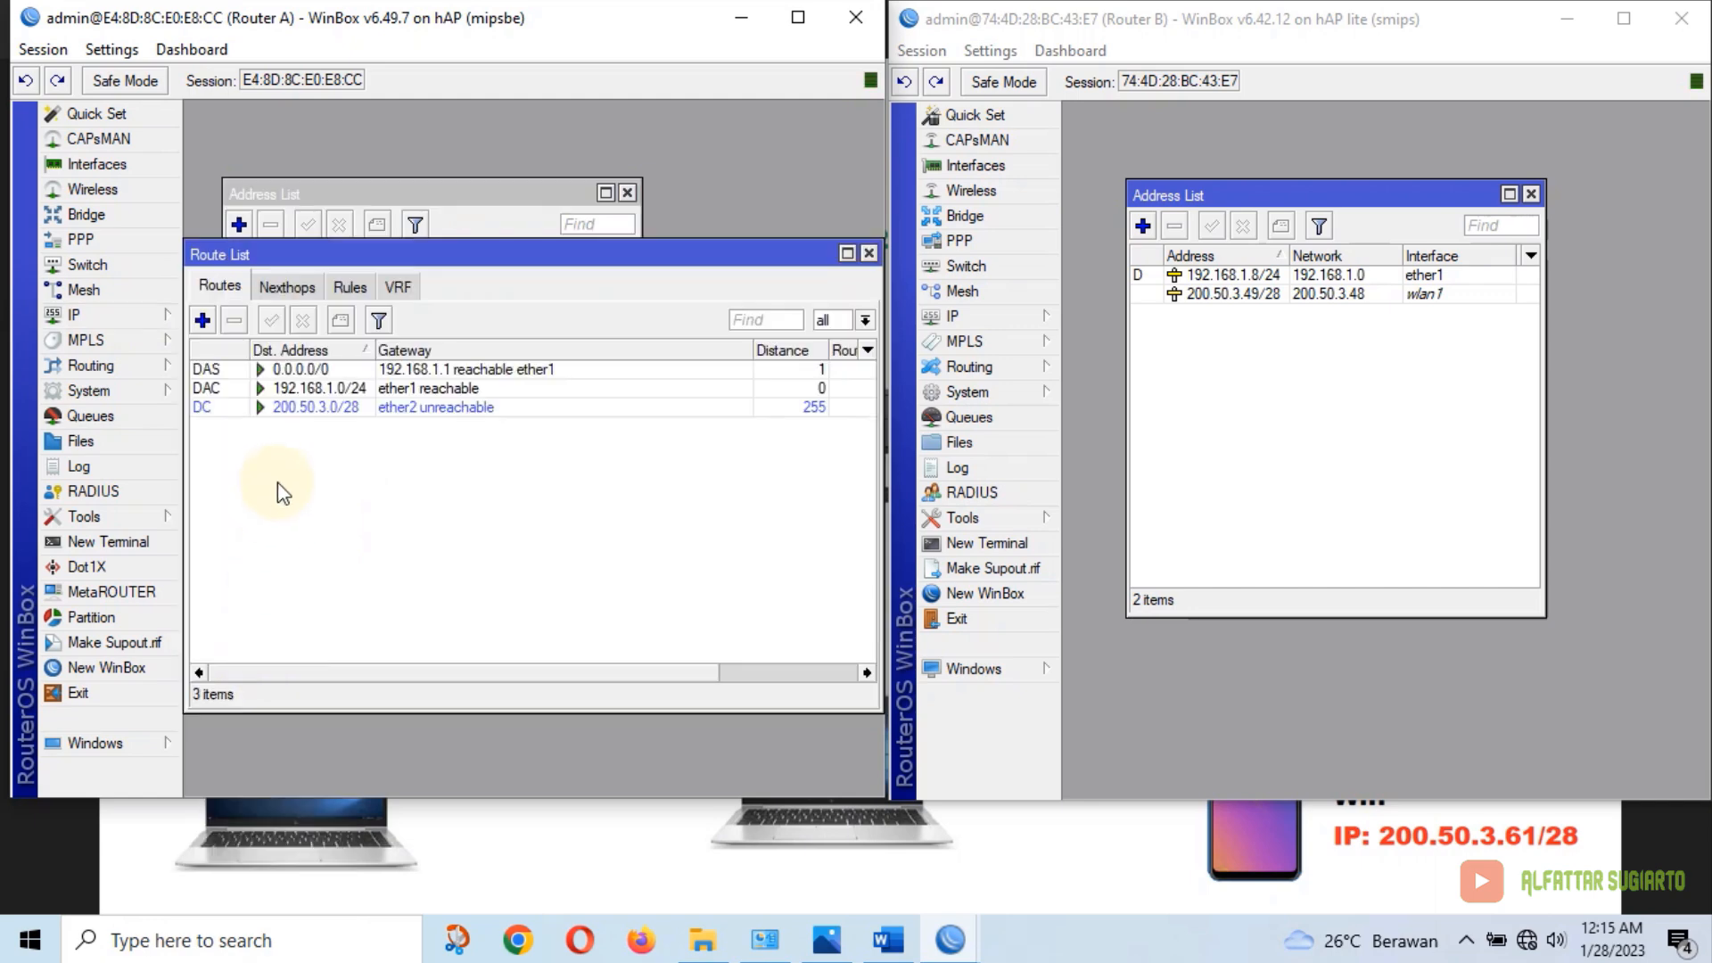
{"action": "left_click", "coordinate": [977, 321]}
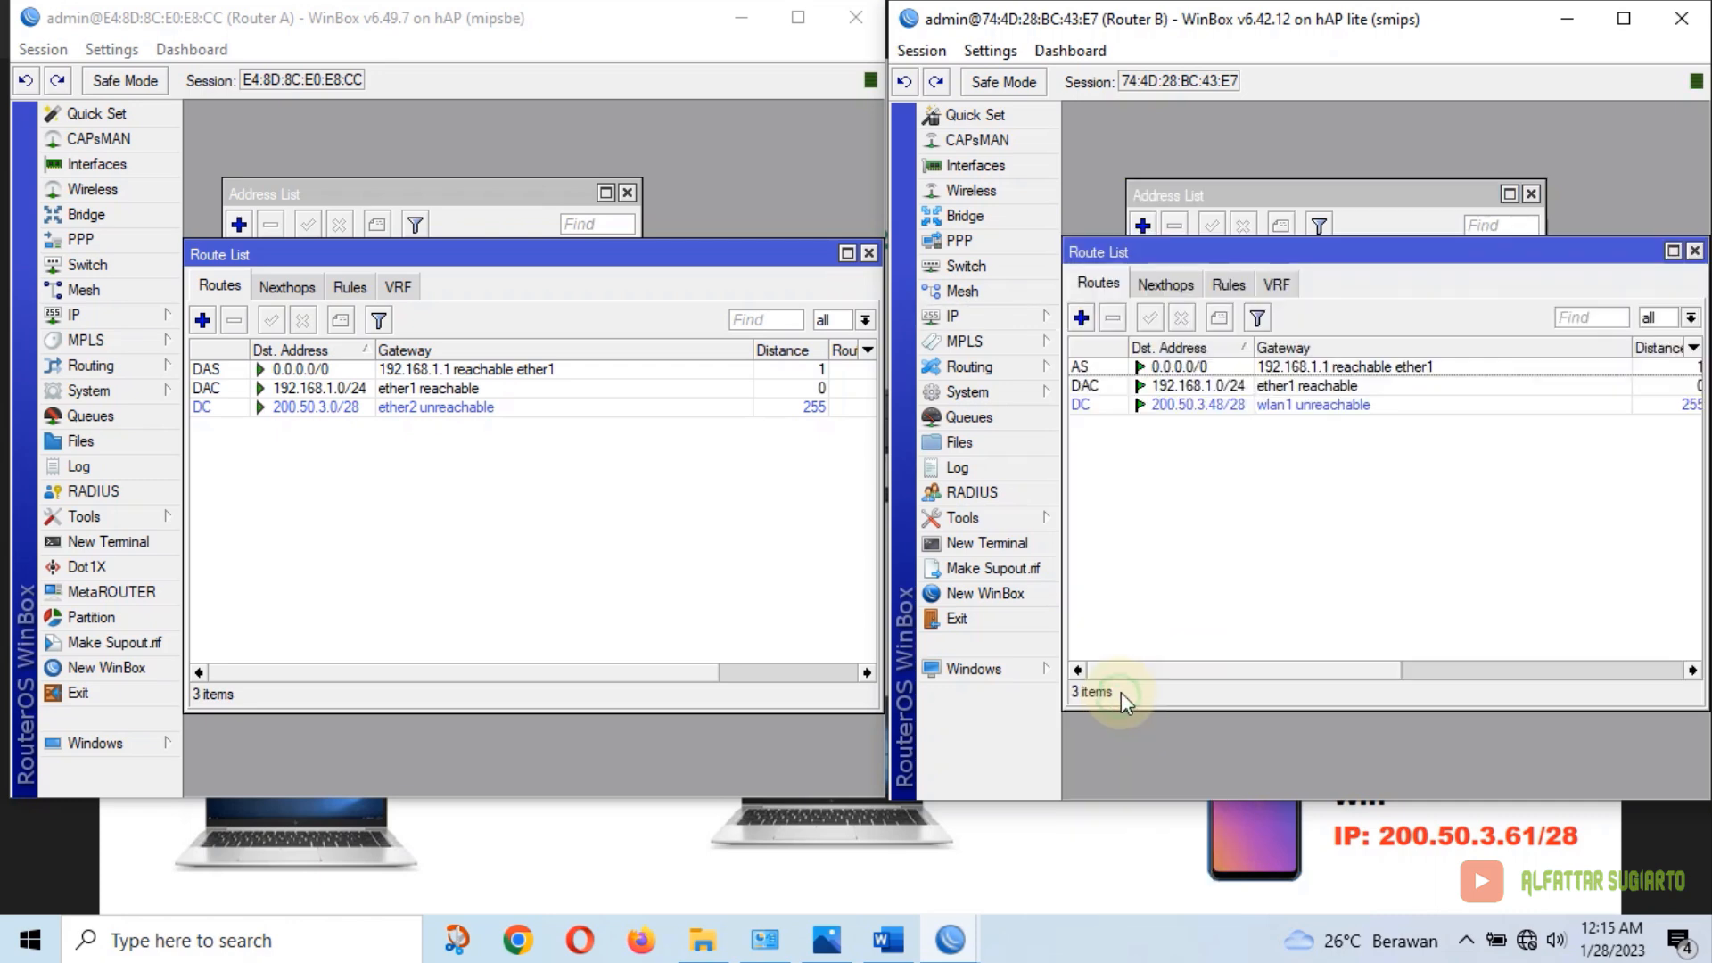
{"action": "left_click", "coordinate": [1120, 695]}
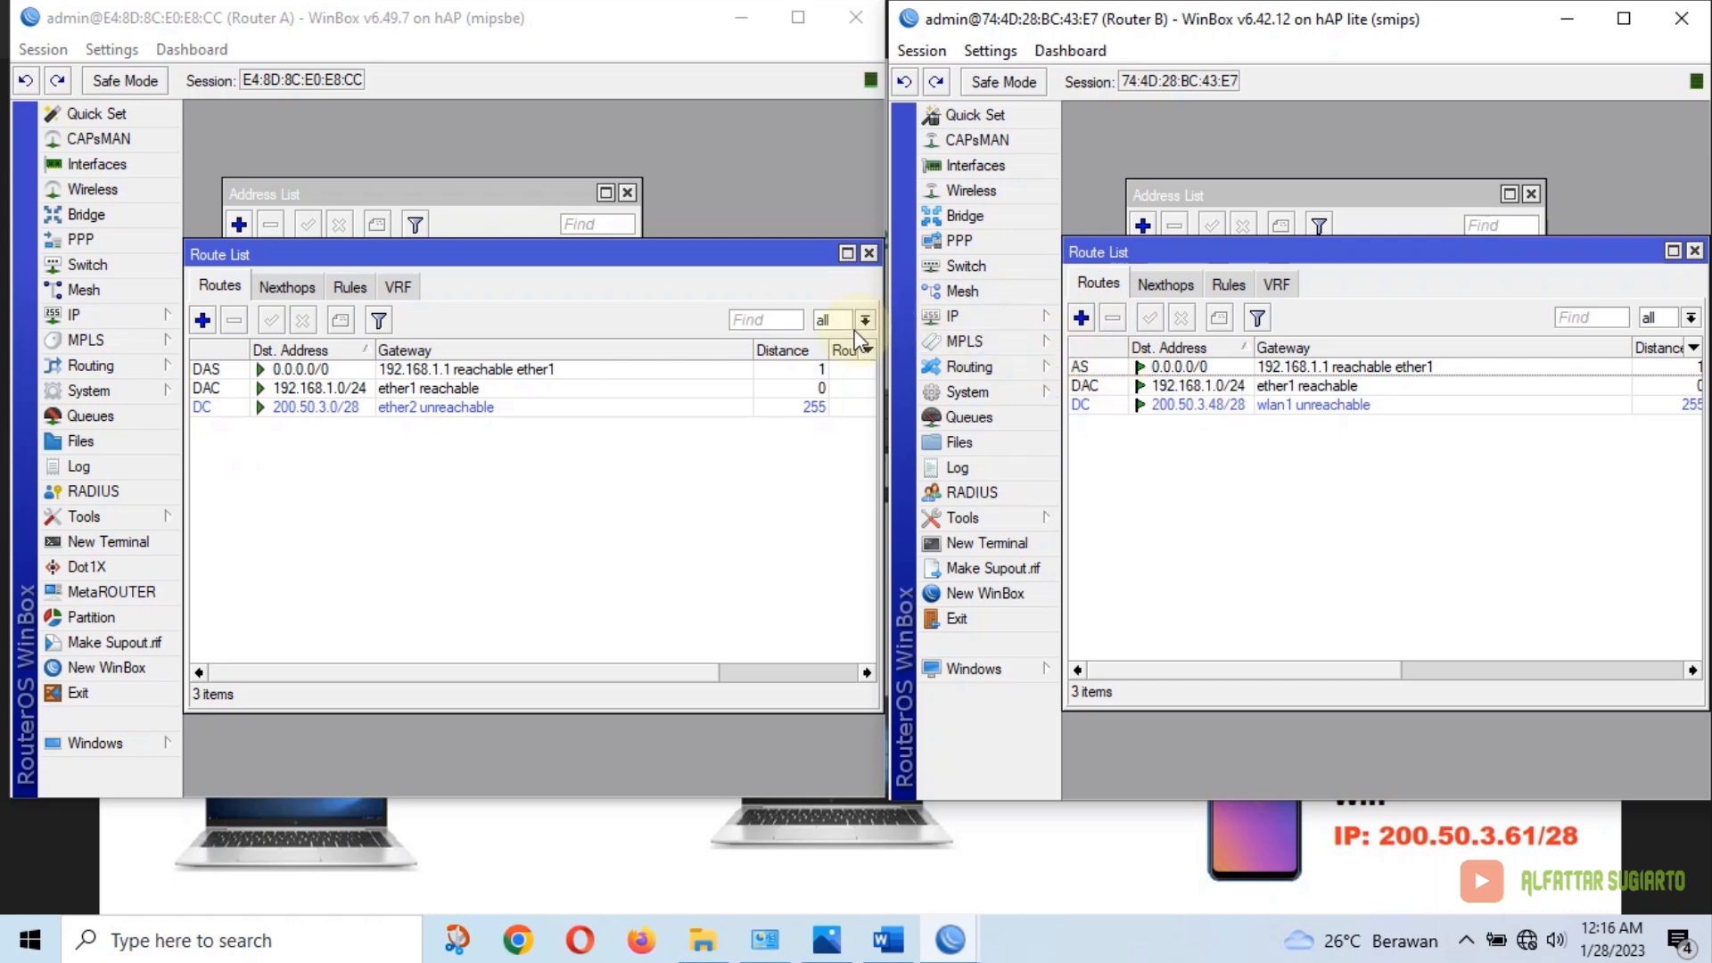
In Photos, step back two images to the plain Topologi Paket 1 UKK.png diagram
{"action": "left_click", "coordinate": [988, 847]}
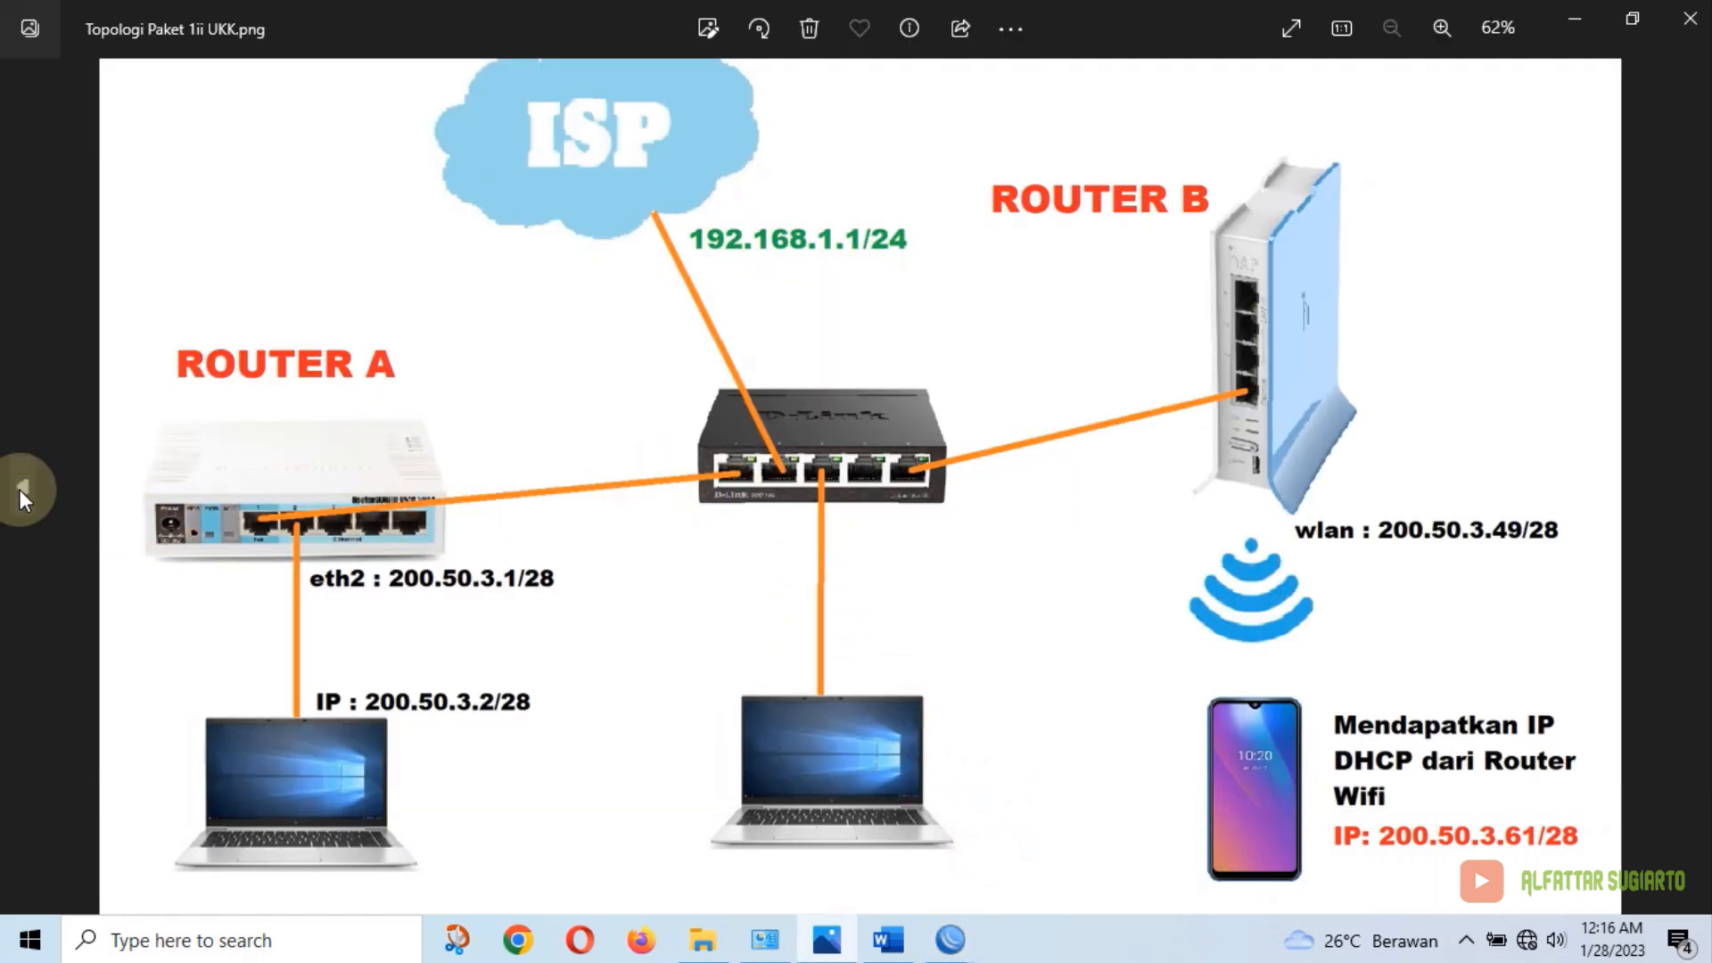
{"action": "left_click", "coordinate": [20, 489]}
{"action": "left_click", "coordinate": [20, 489]}
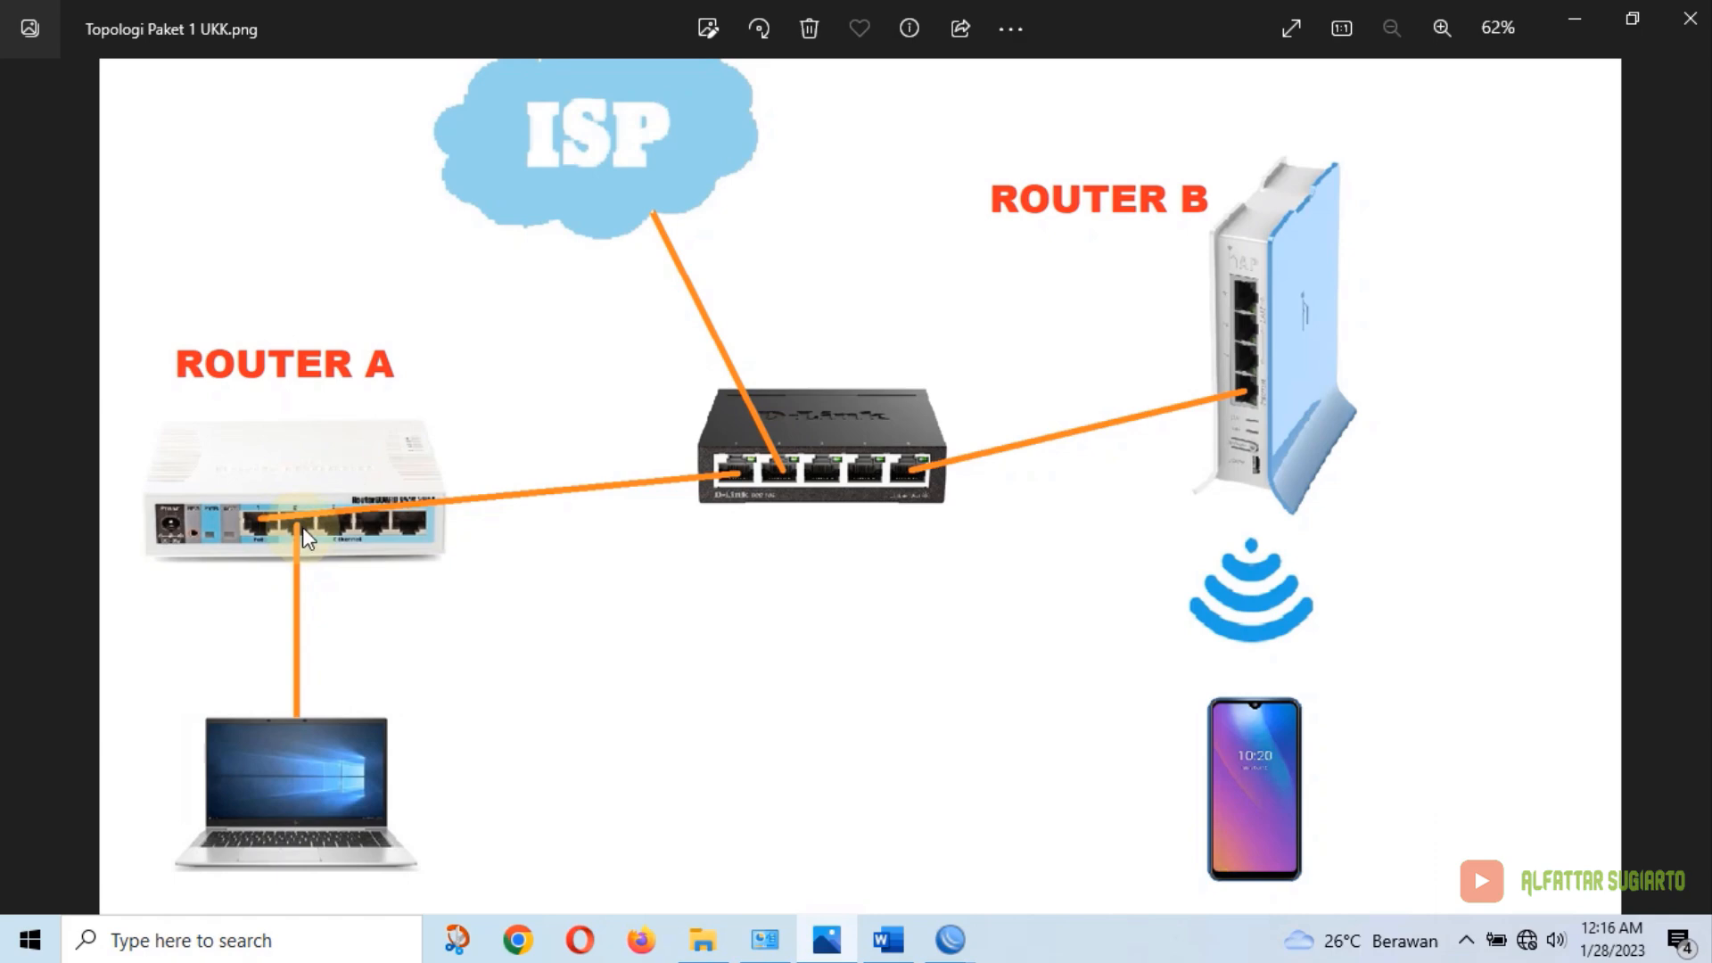
{"action": "left_click", "coordinate": [767, 941]}
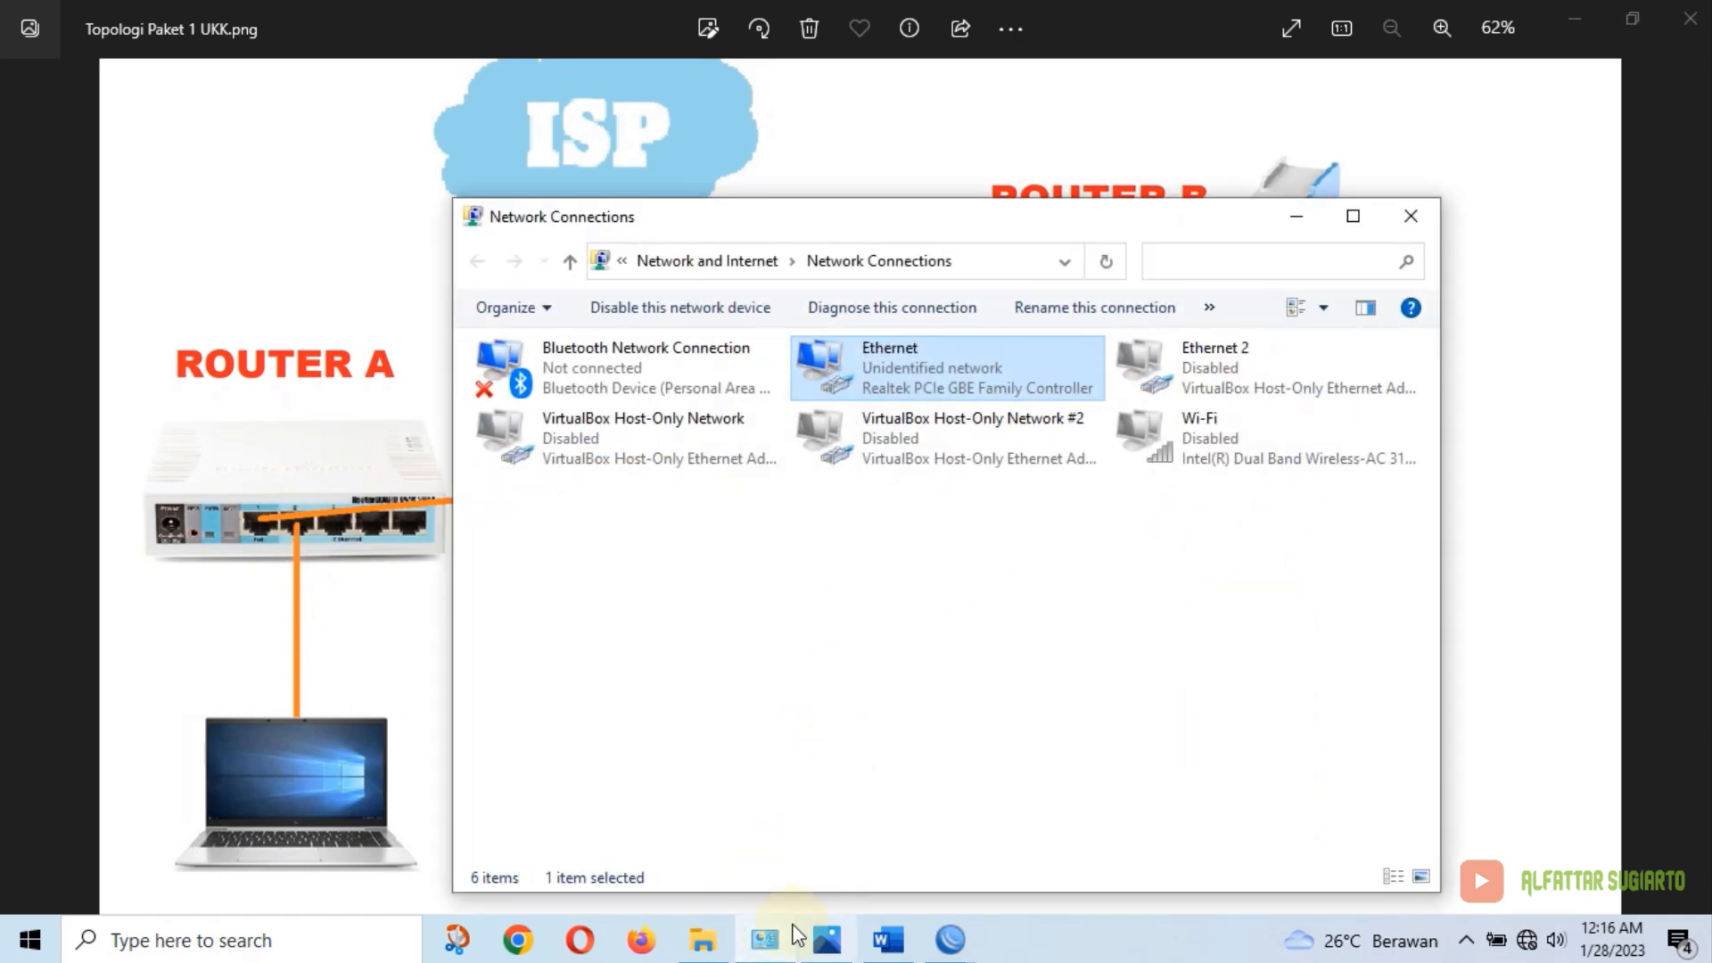
From Ethernet's Properties, open the Internet Protocol Version 4 (TCP/IPv4) Properties dialog
{"action": "left_click", "coordinate": [770, 939]}
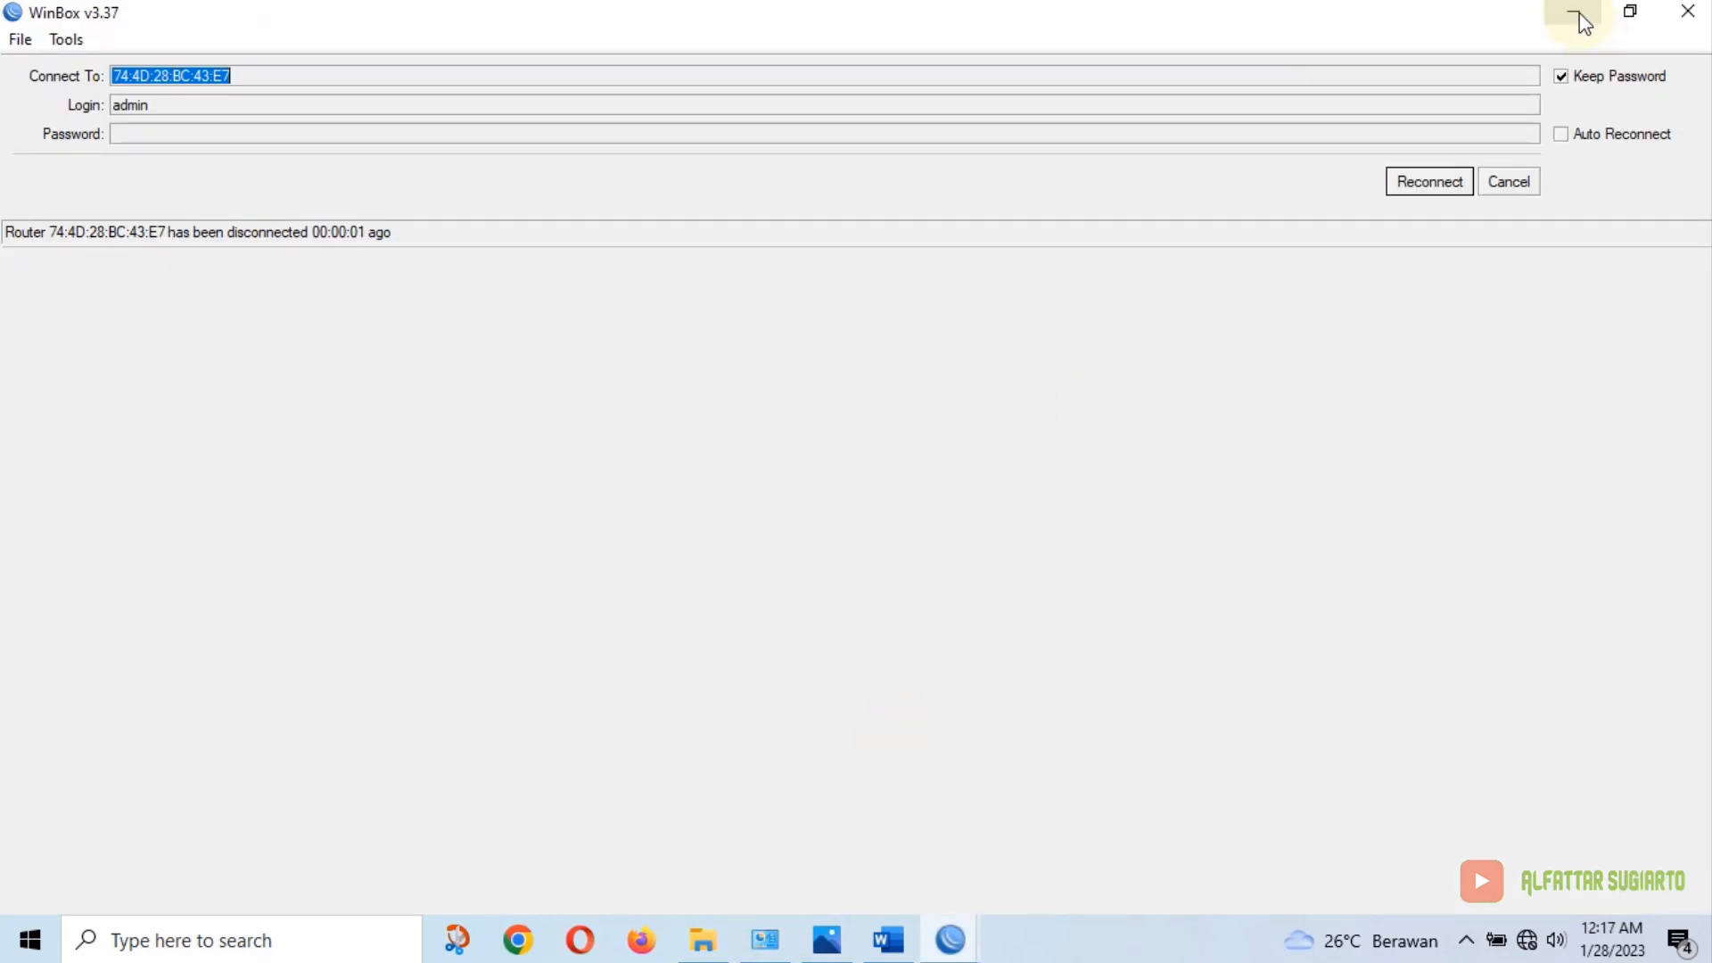
{"action": "left_click", "coordinate": [1575, 15]}
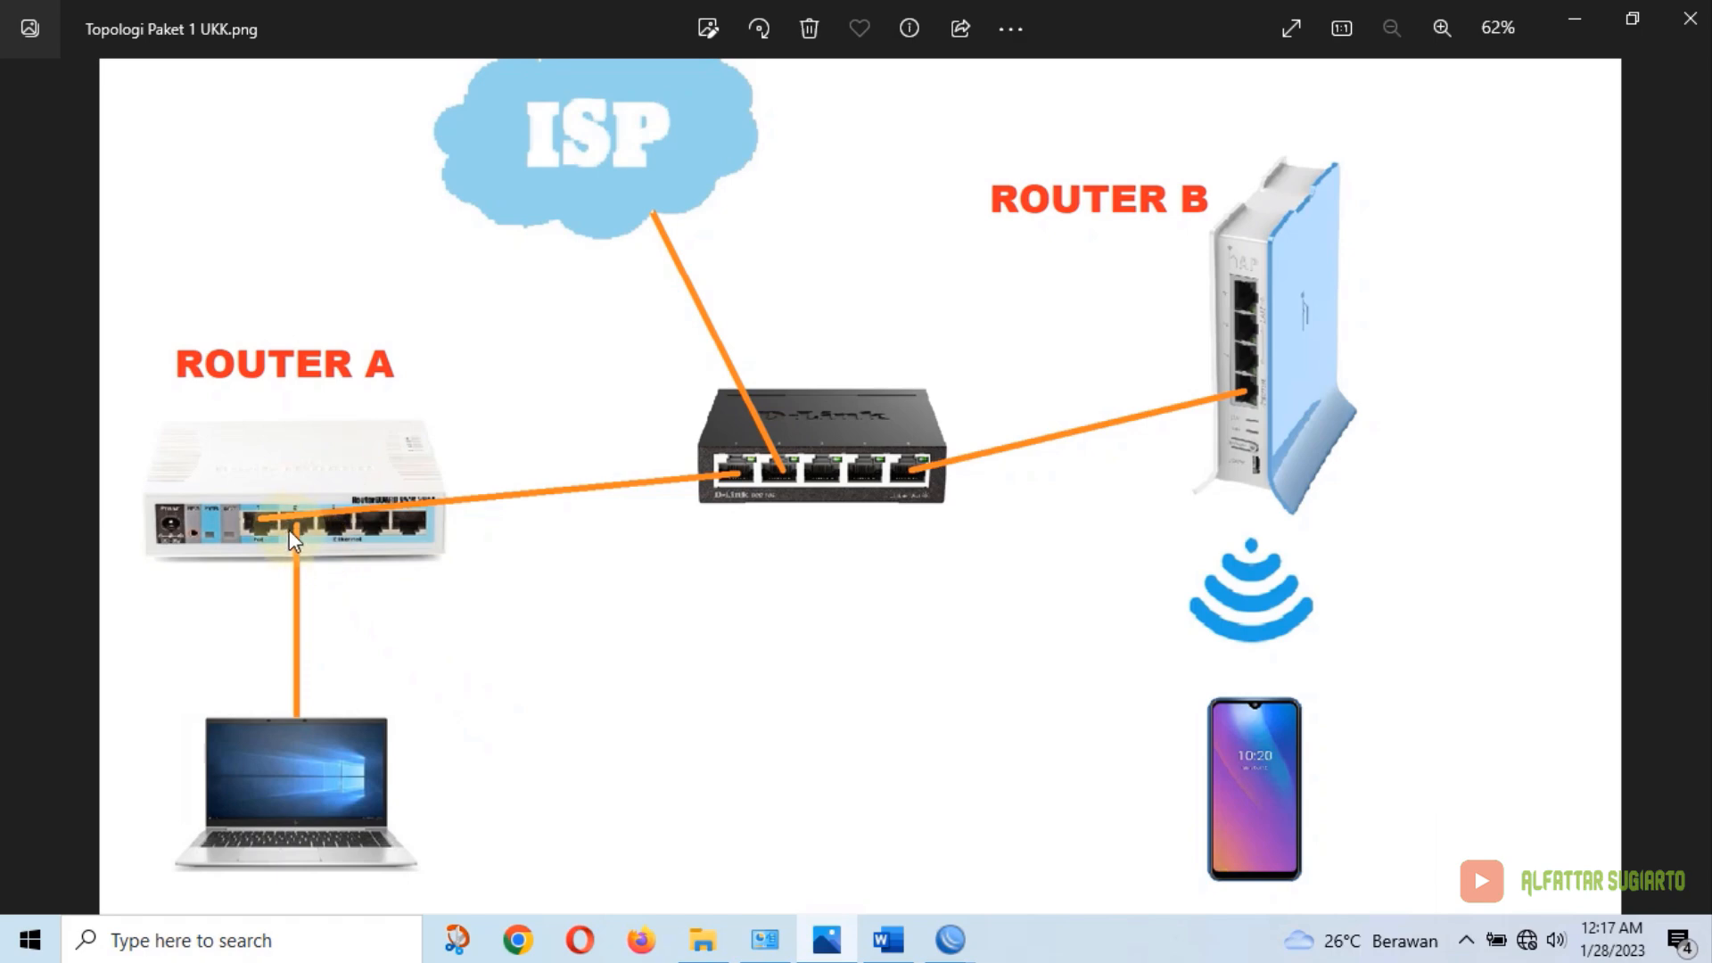
{"action": "left_click", "coordinate": [765, 938]}
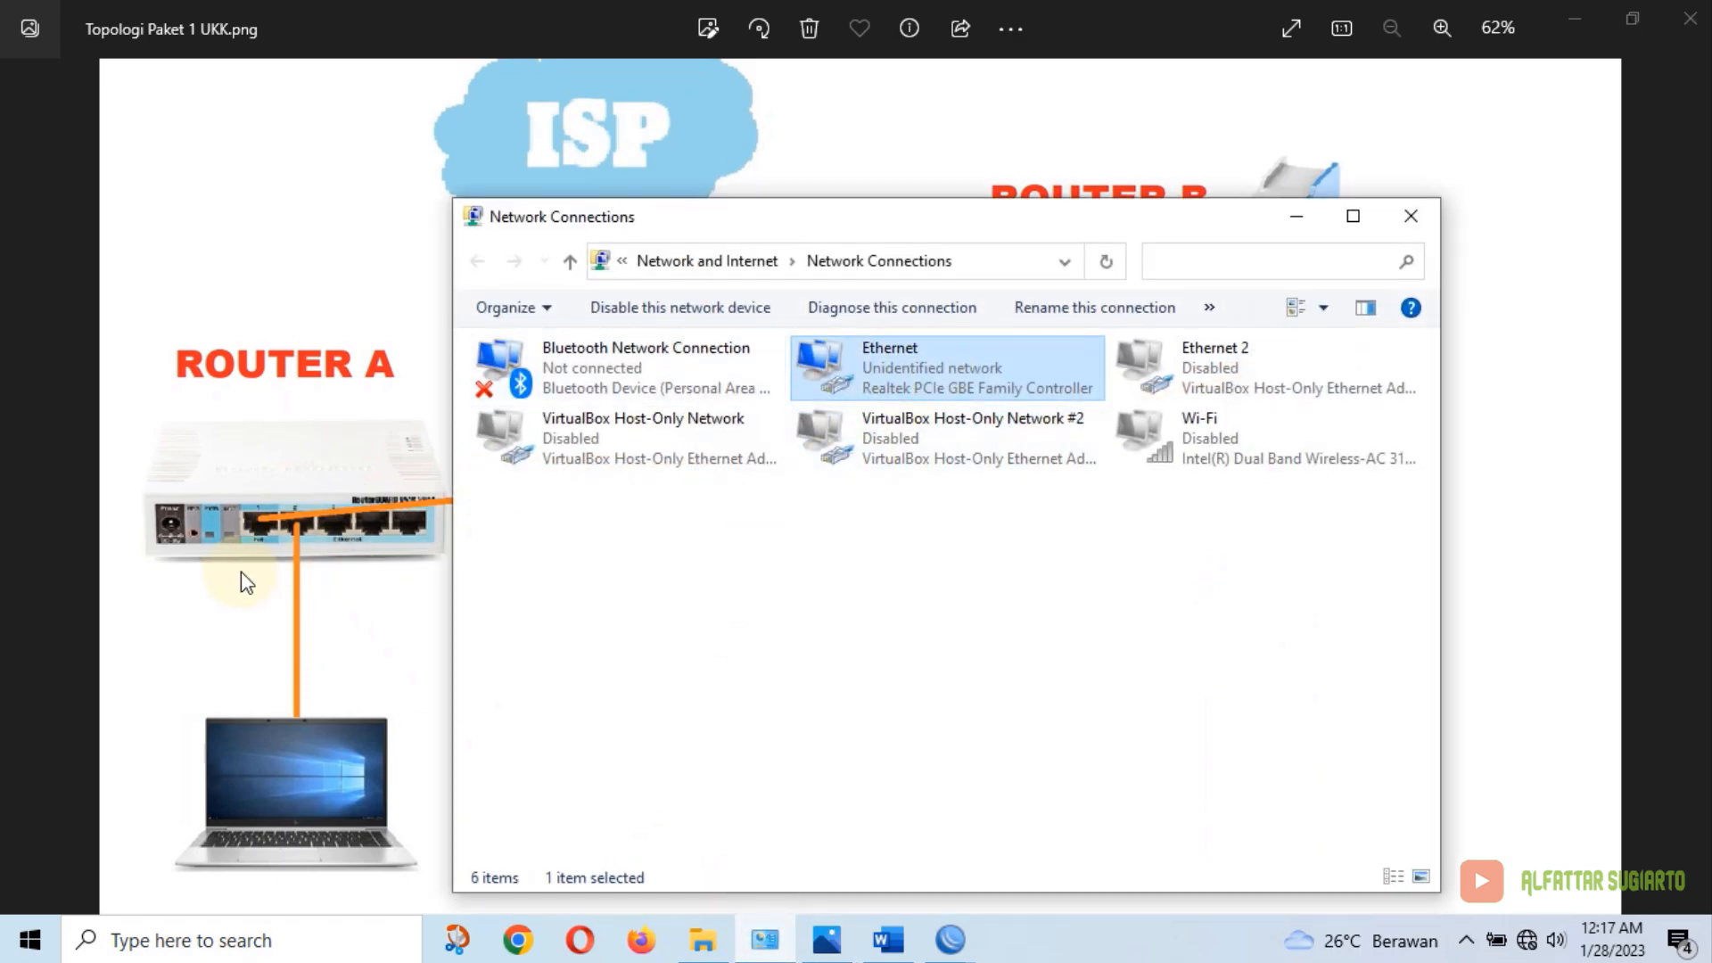
{"action": "double_click", "coordinate": [971, 371]}
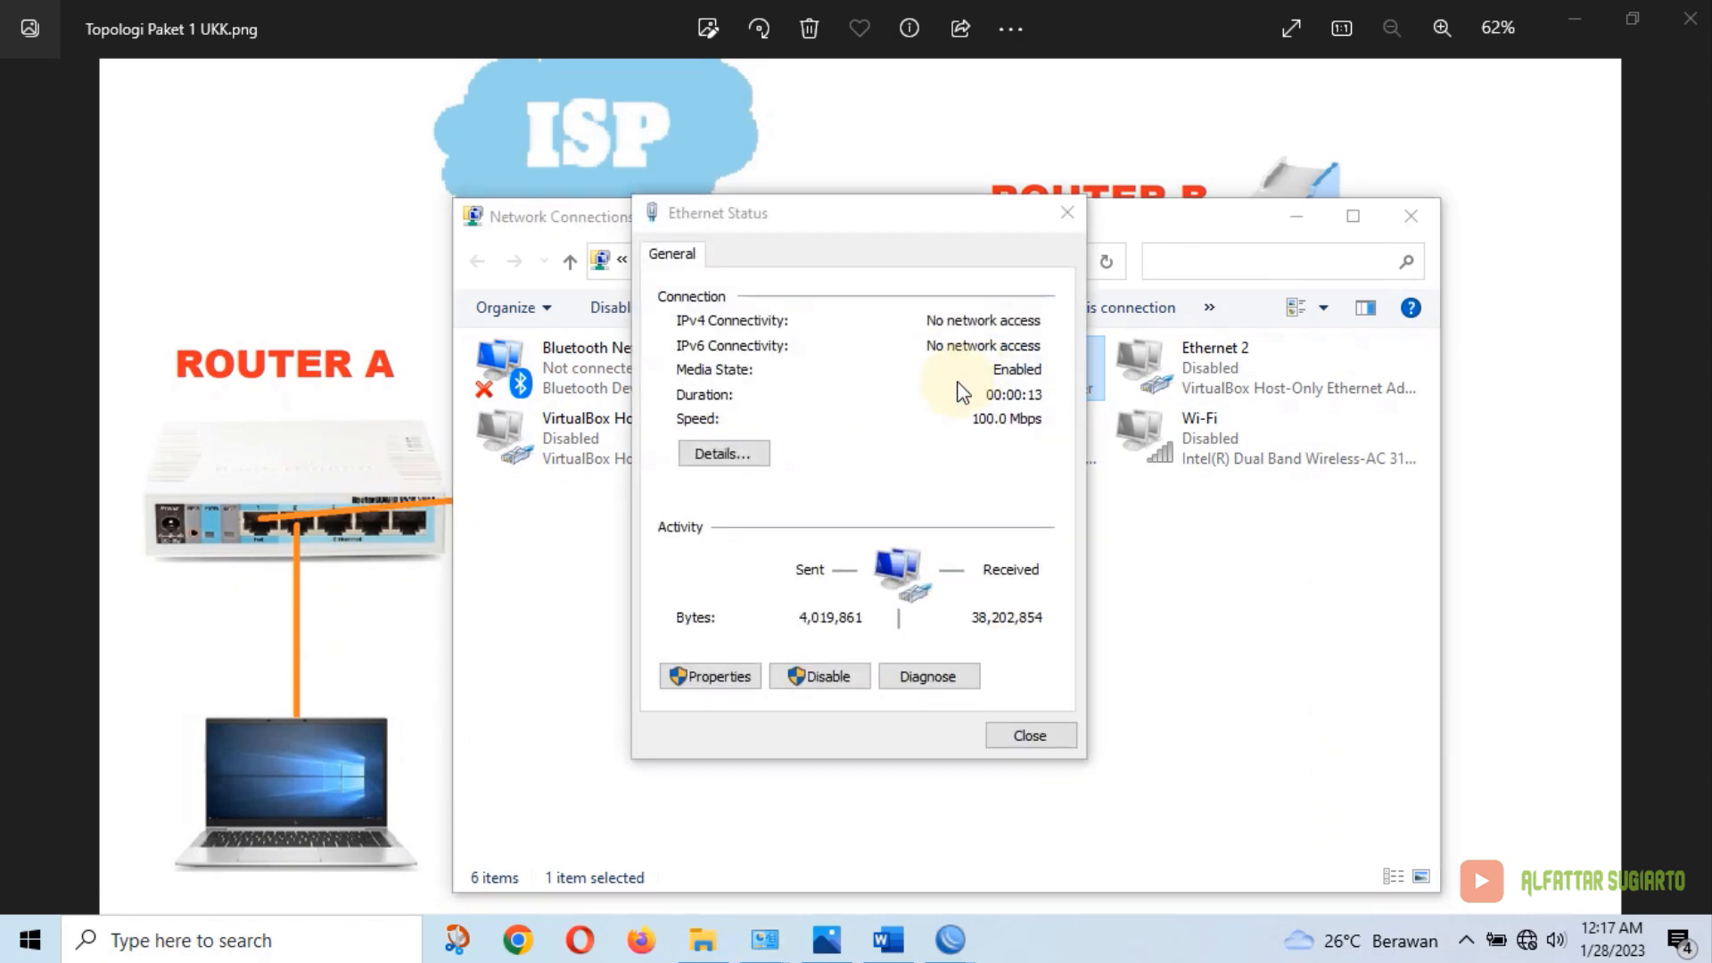
{"action": "left_click", "coordinate": [1028, 736]}
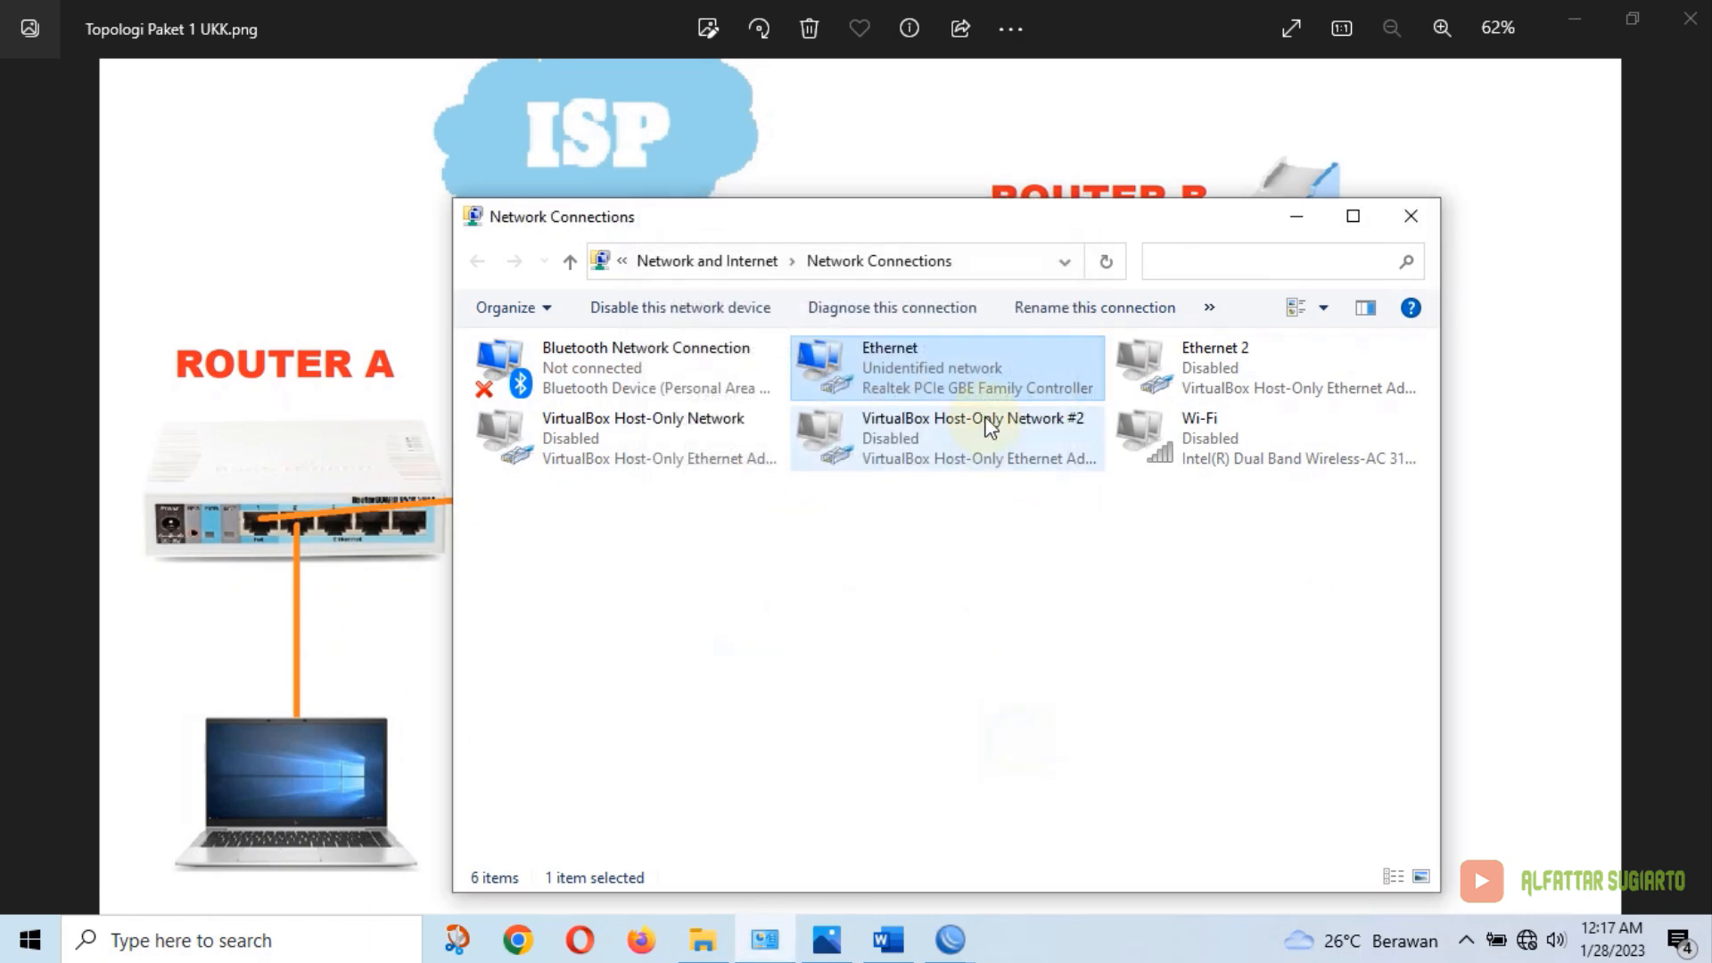
{"action": "right_click", "coordinate": [956, 355]}
{"action": "left_click", "coordinate": [1020, 589]}
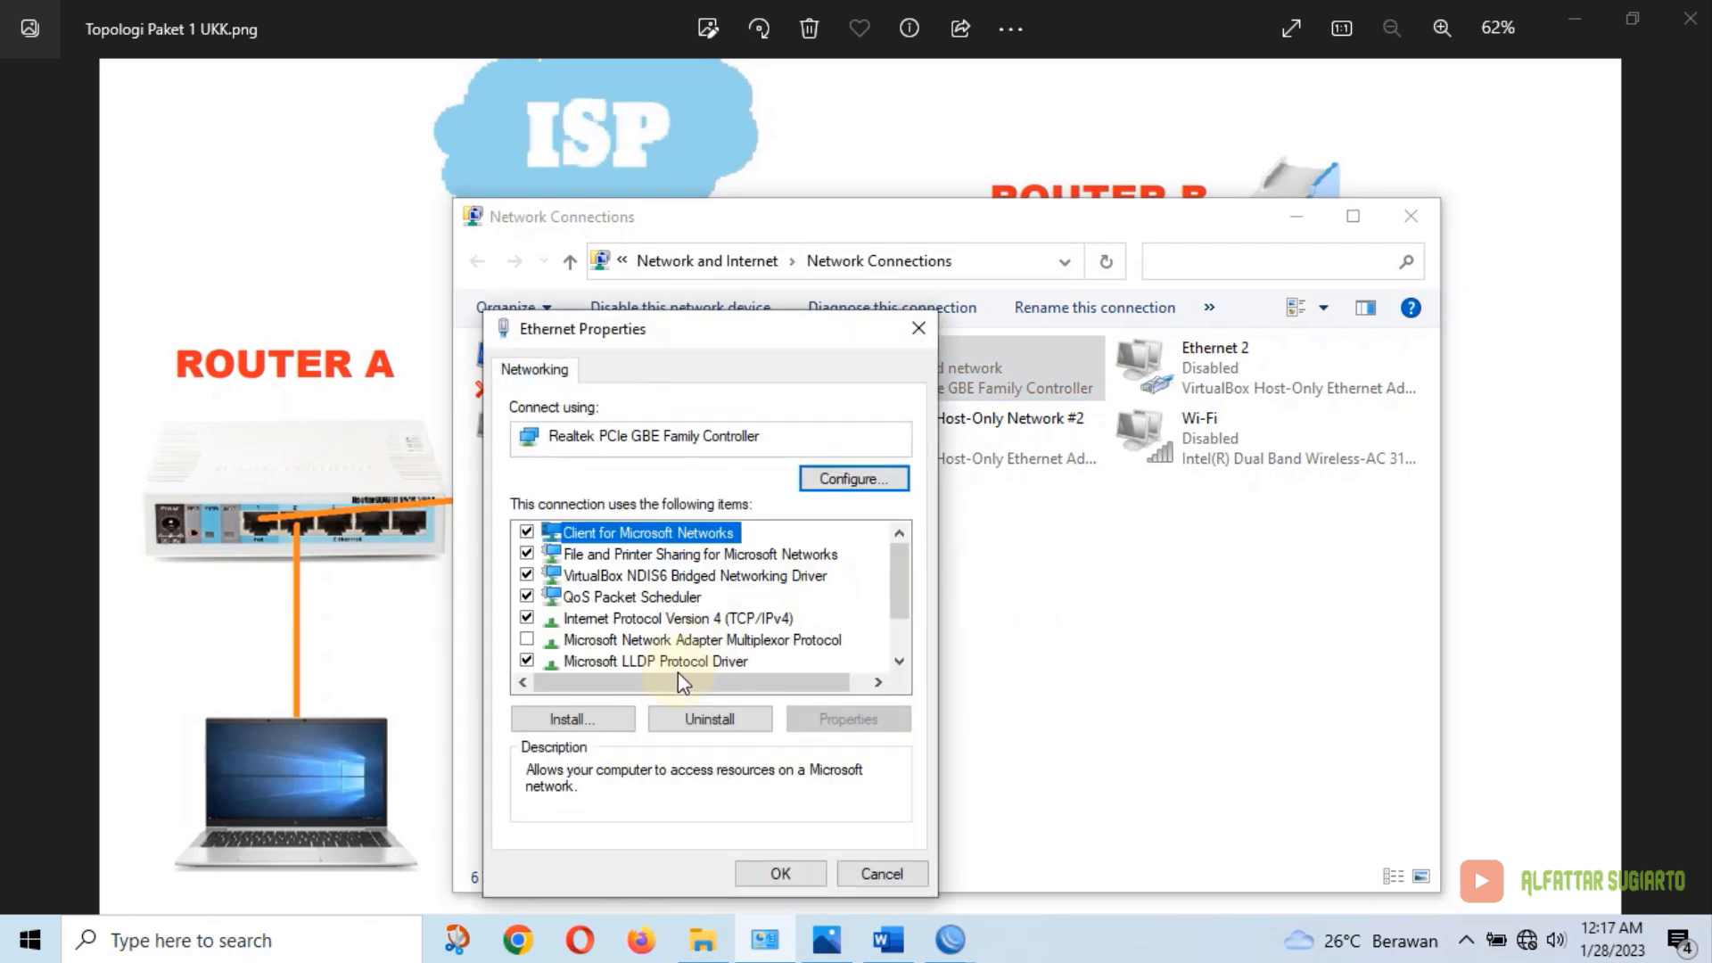
{"action": "left_click", "coordinate": [723, 618]}
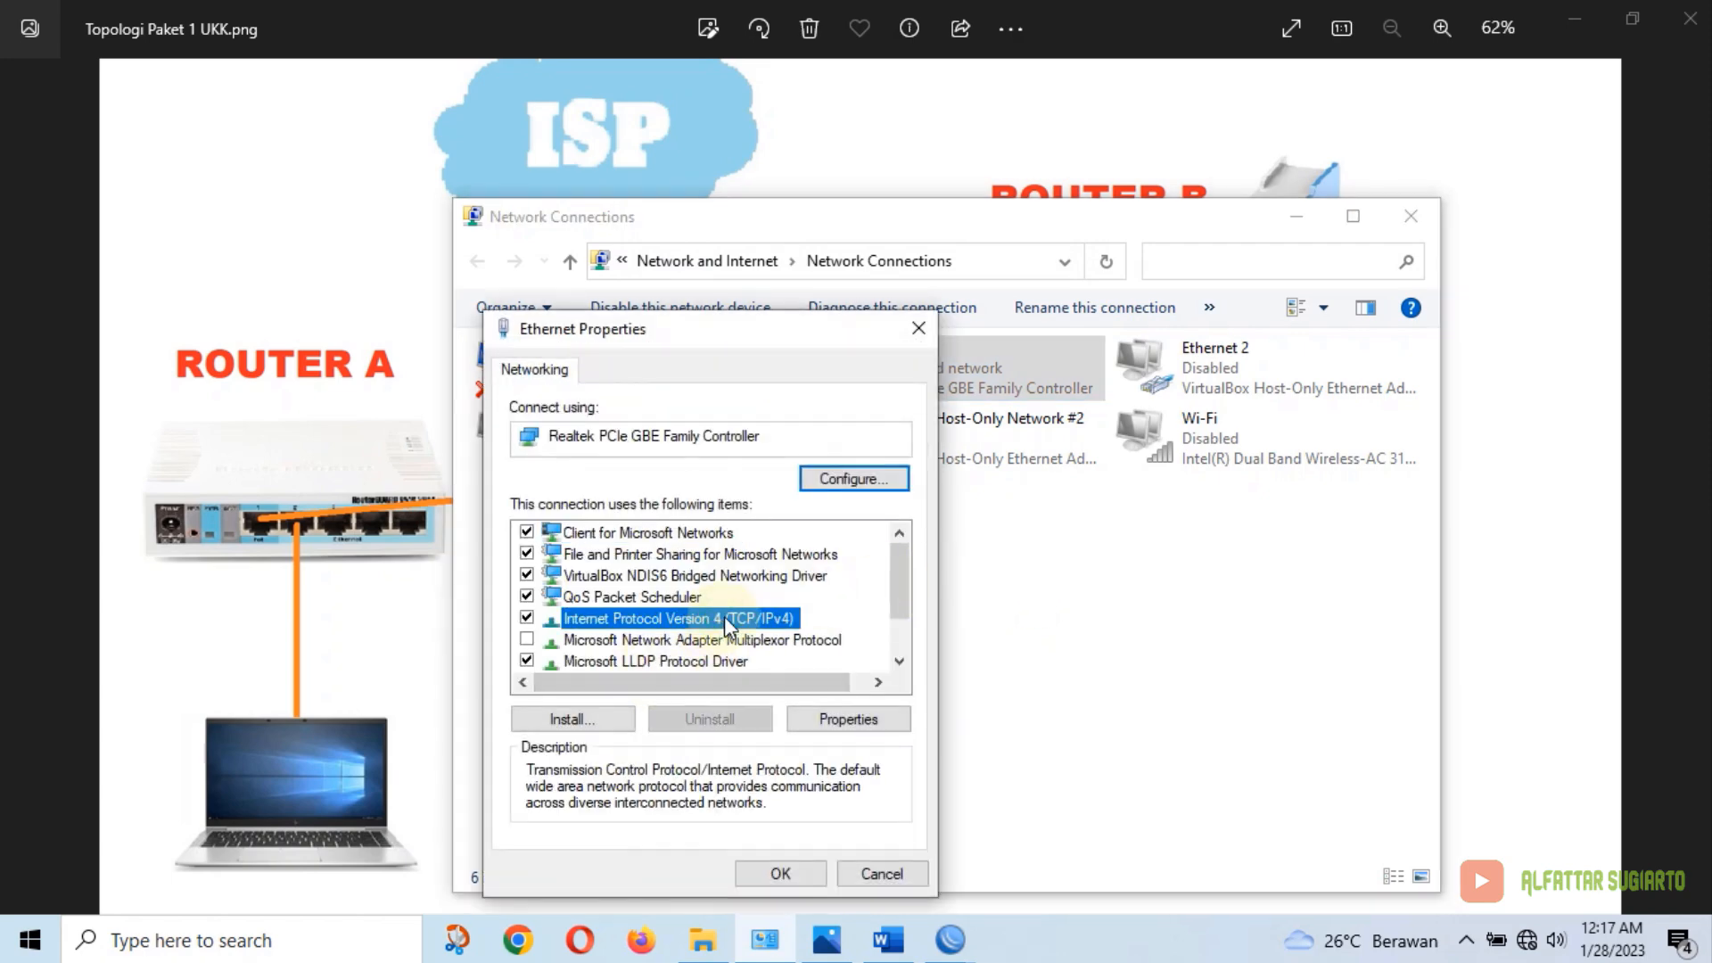
{"action": "left_click", "coordinate": [838, 724]}
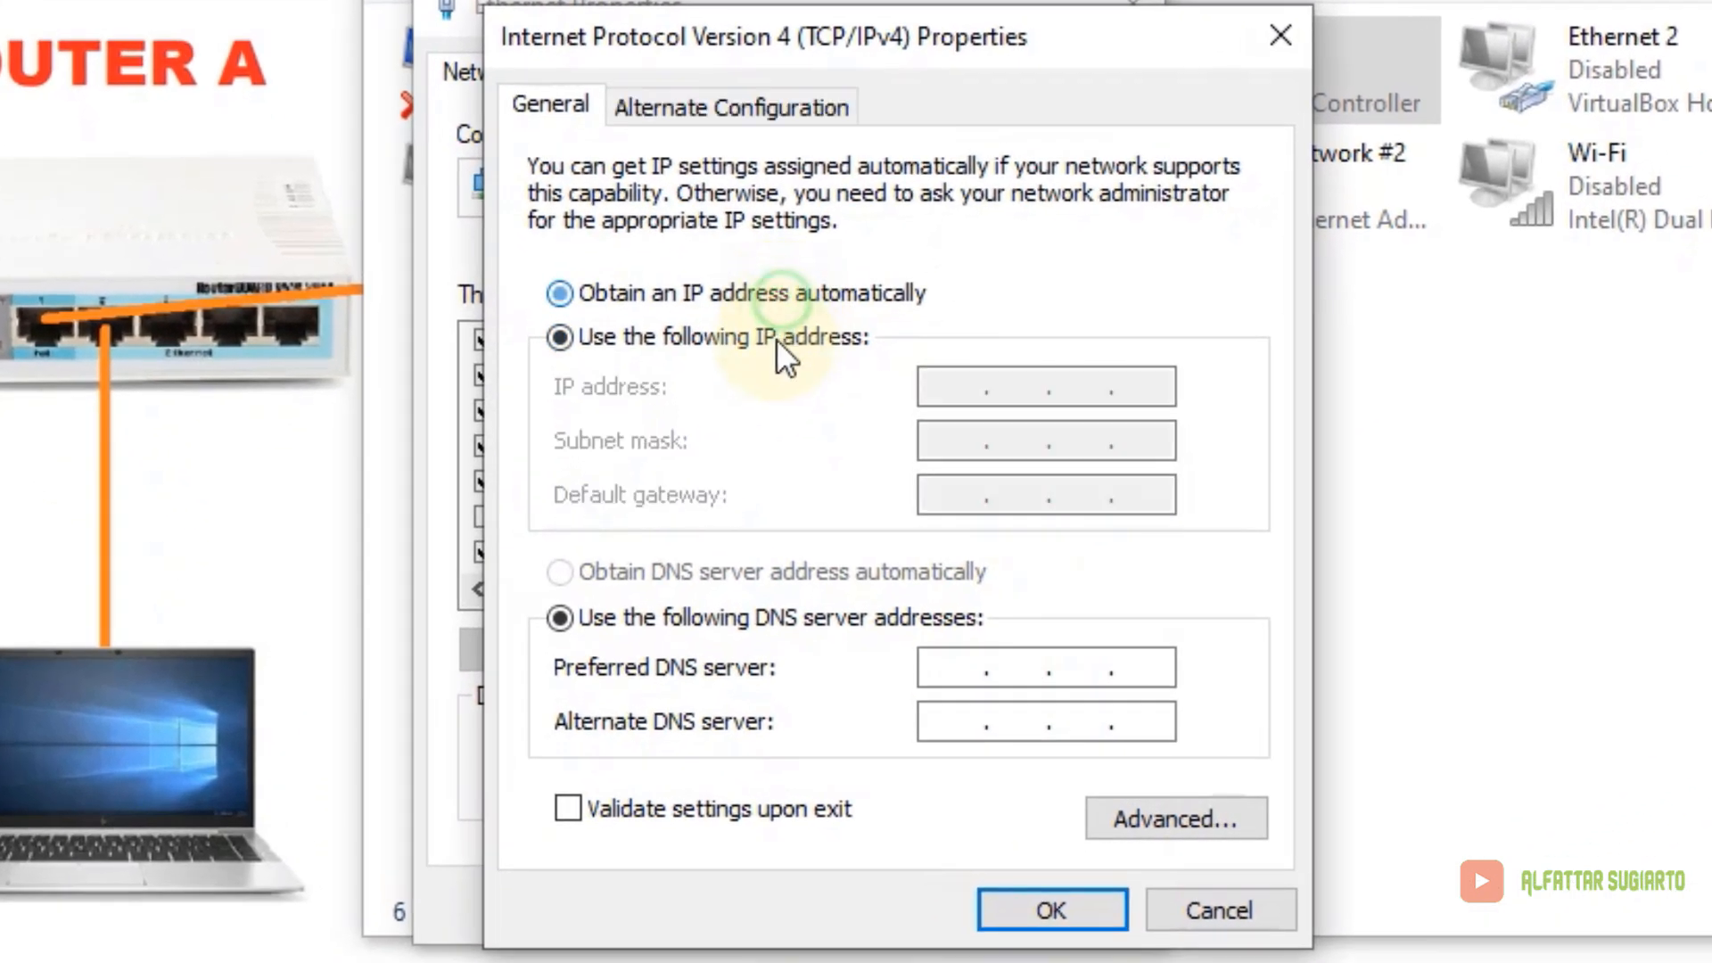
Set Ethernet's static IP address 200.50.3.2 with subnet mask 255.255.255.240
{"action": "left_click", "coordinate": [778, 343]}
{"action": "left_click", "coordinate": [945, 392]}
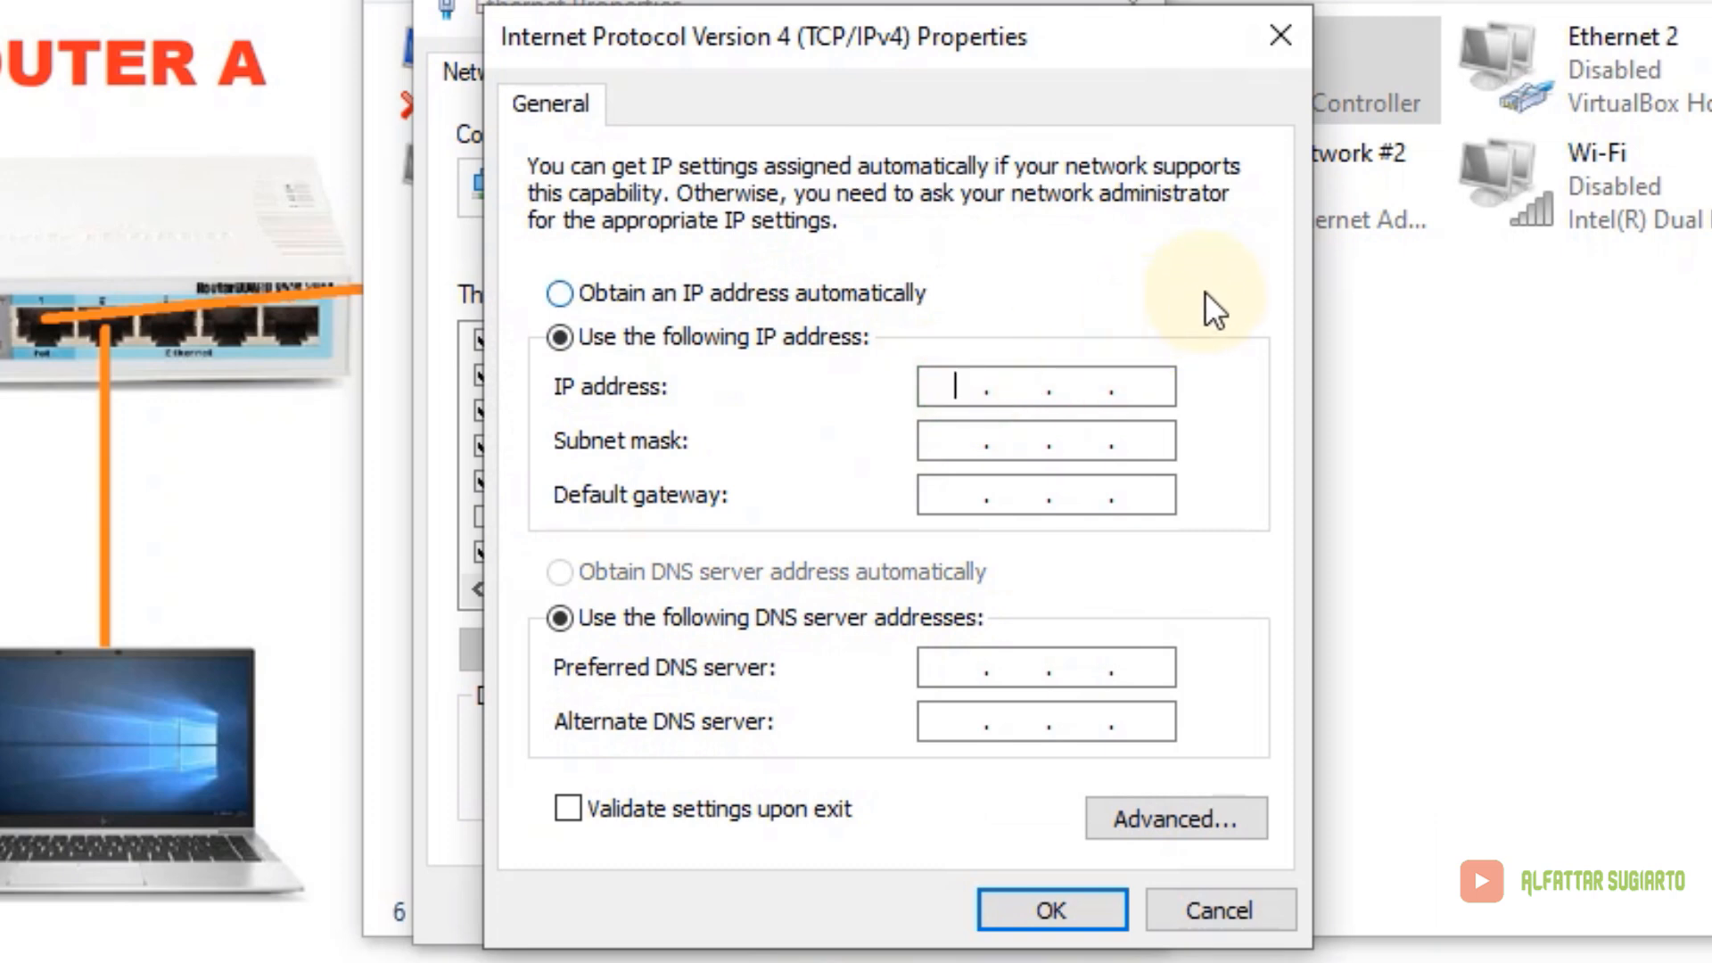
{"action": "type", "text": "200.50.3.2"}
{"action": "key", "text": "Tab"}
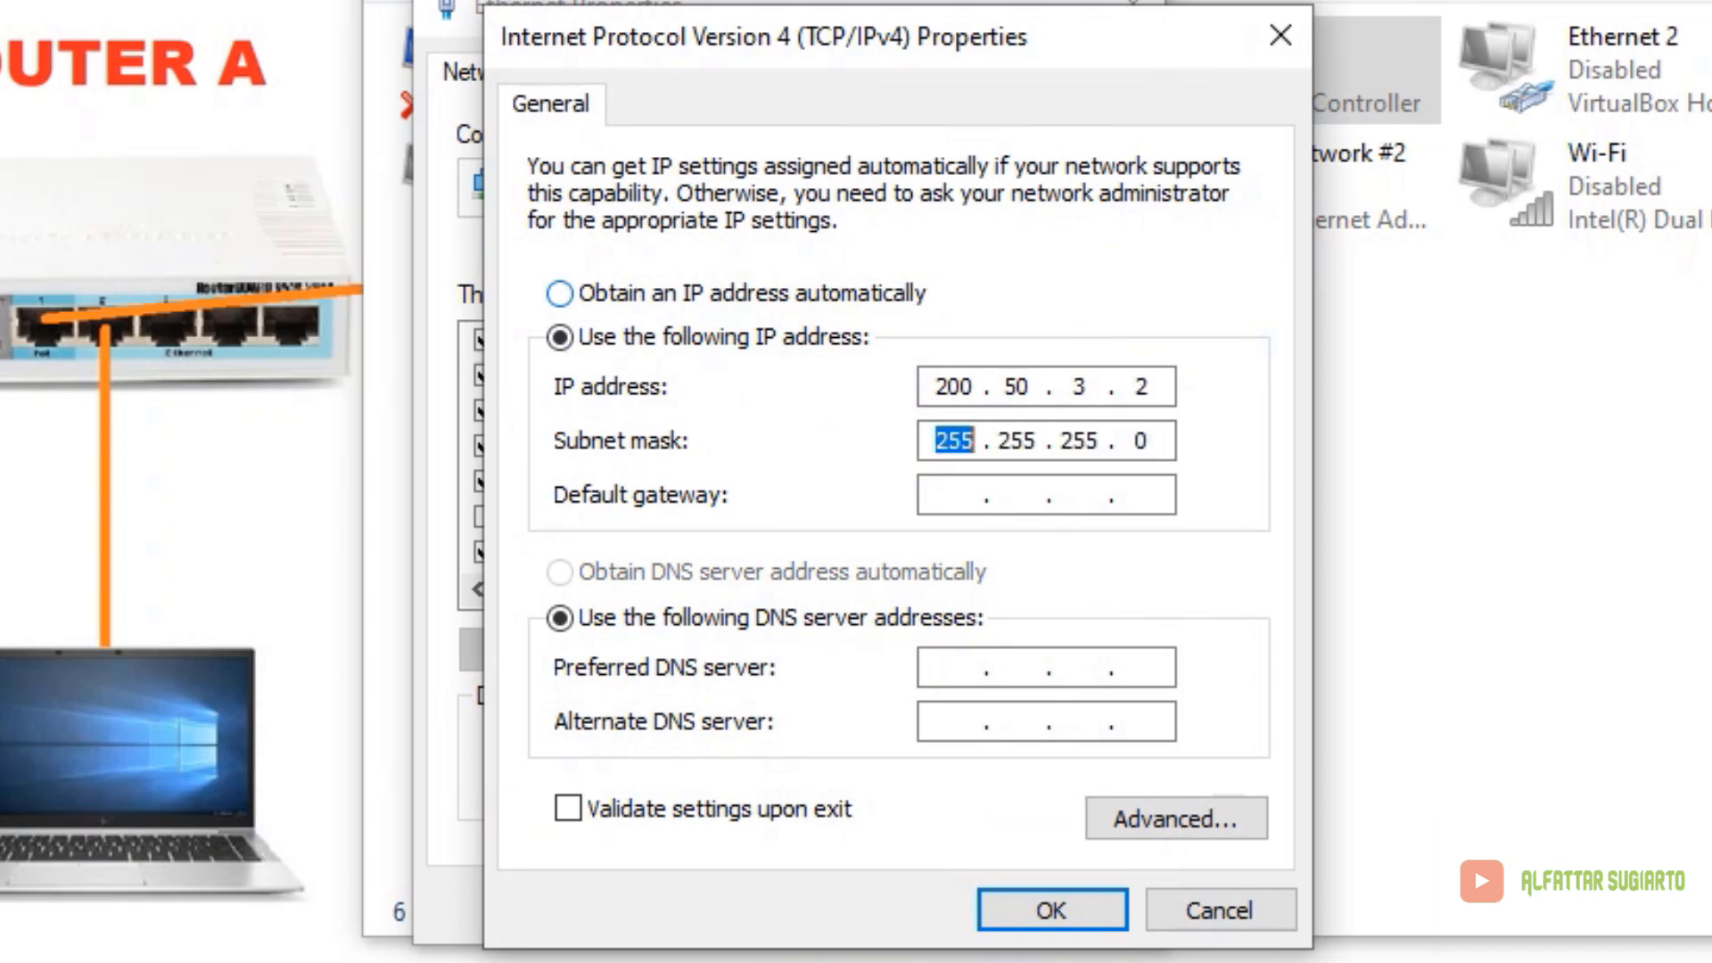
{"action": "double_click", "coordinate": [1140, 442]}
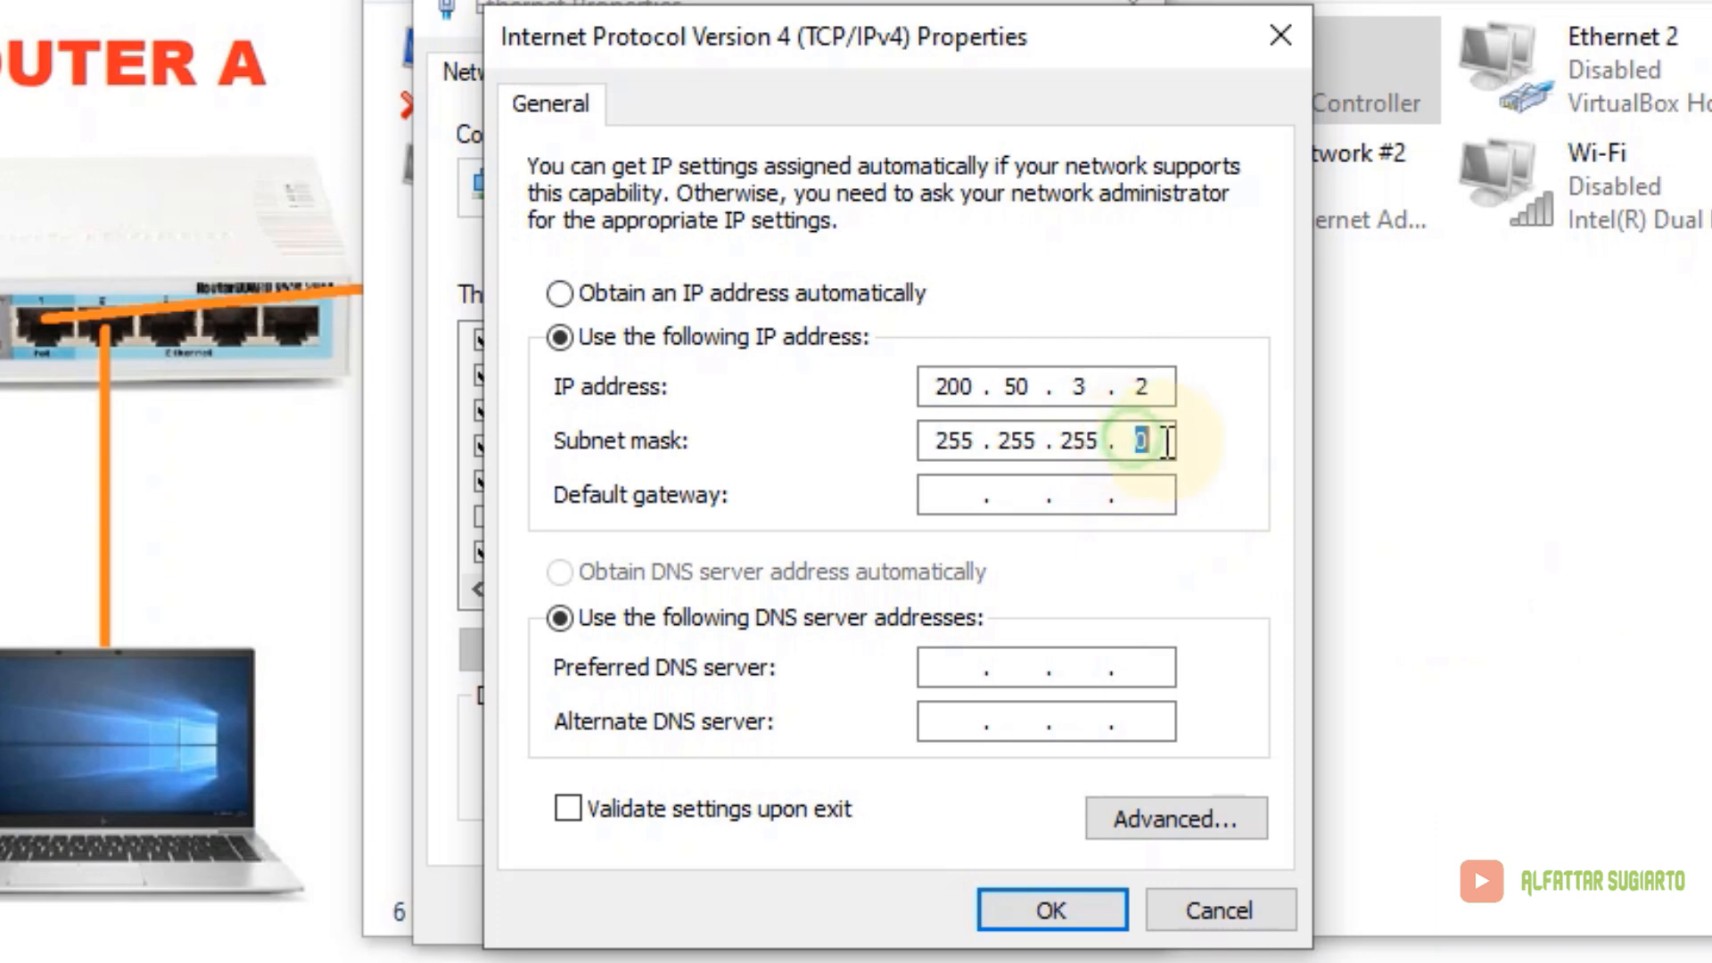
{"action": "type", "text": "24"}
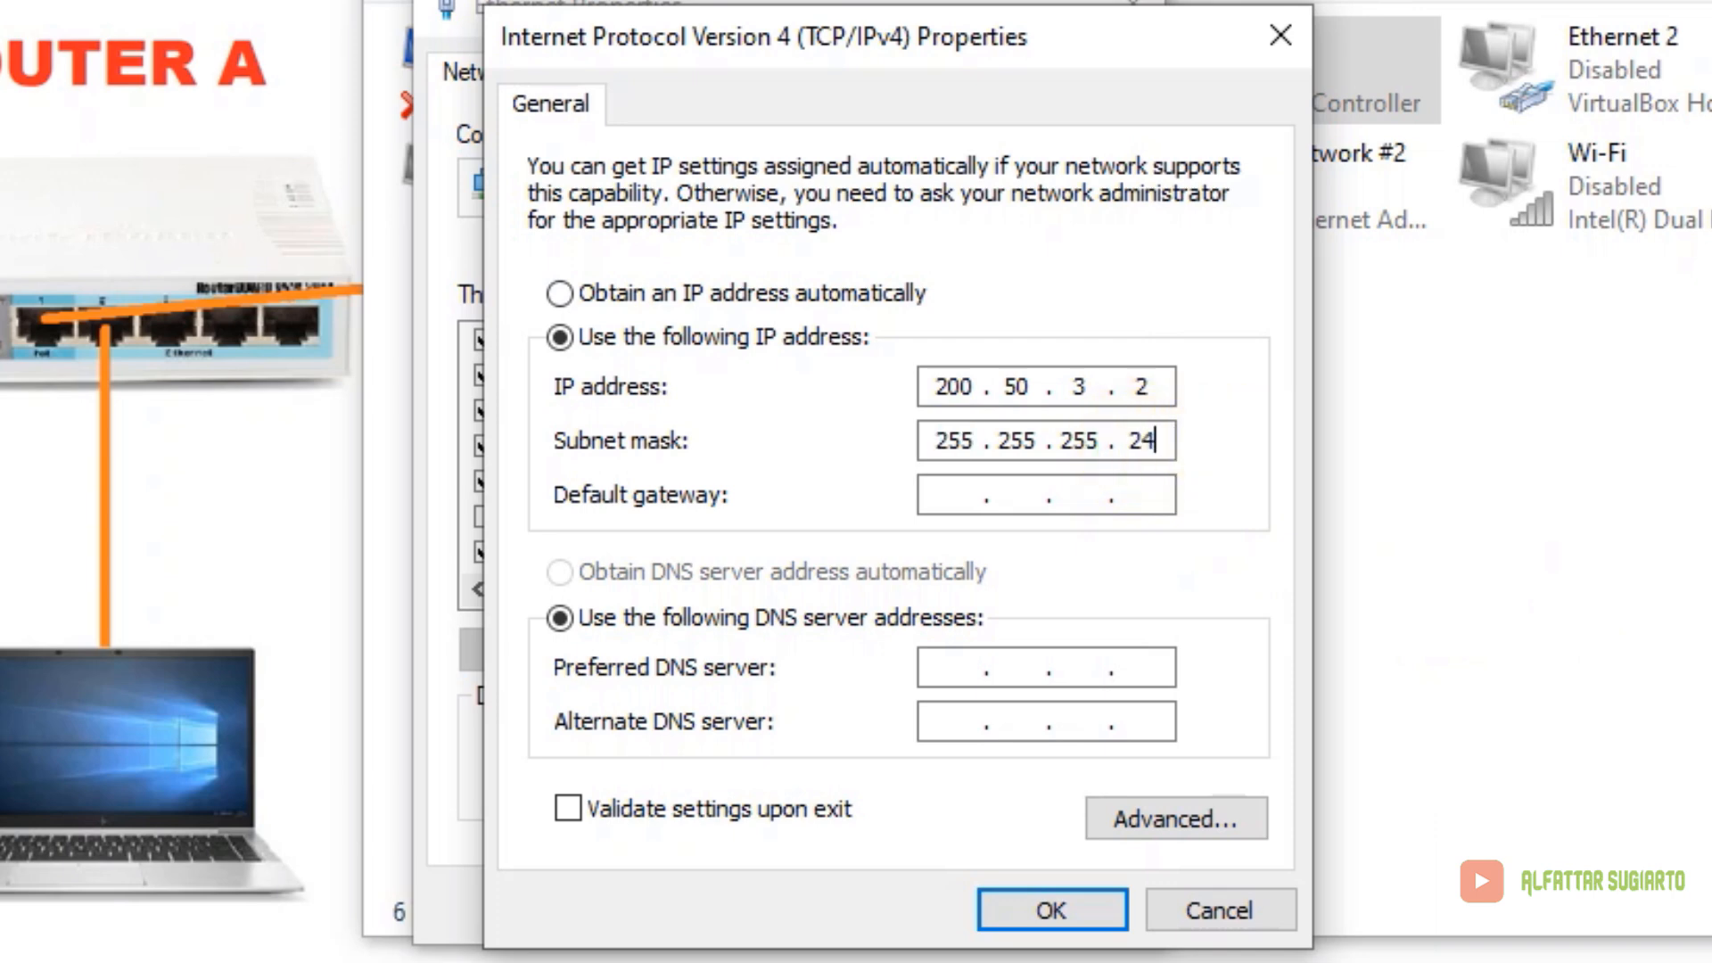
{"action": "type", "text": "0"}
Enter gateway 200.50.3.1 and DNS servers 192.168.1.1 and 8.8.8.8, then confirm
{"action": "left_click", "coordinate": [965, 499]}
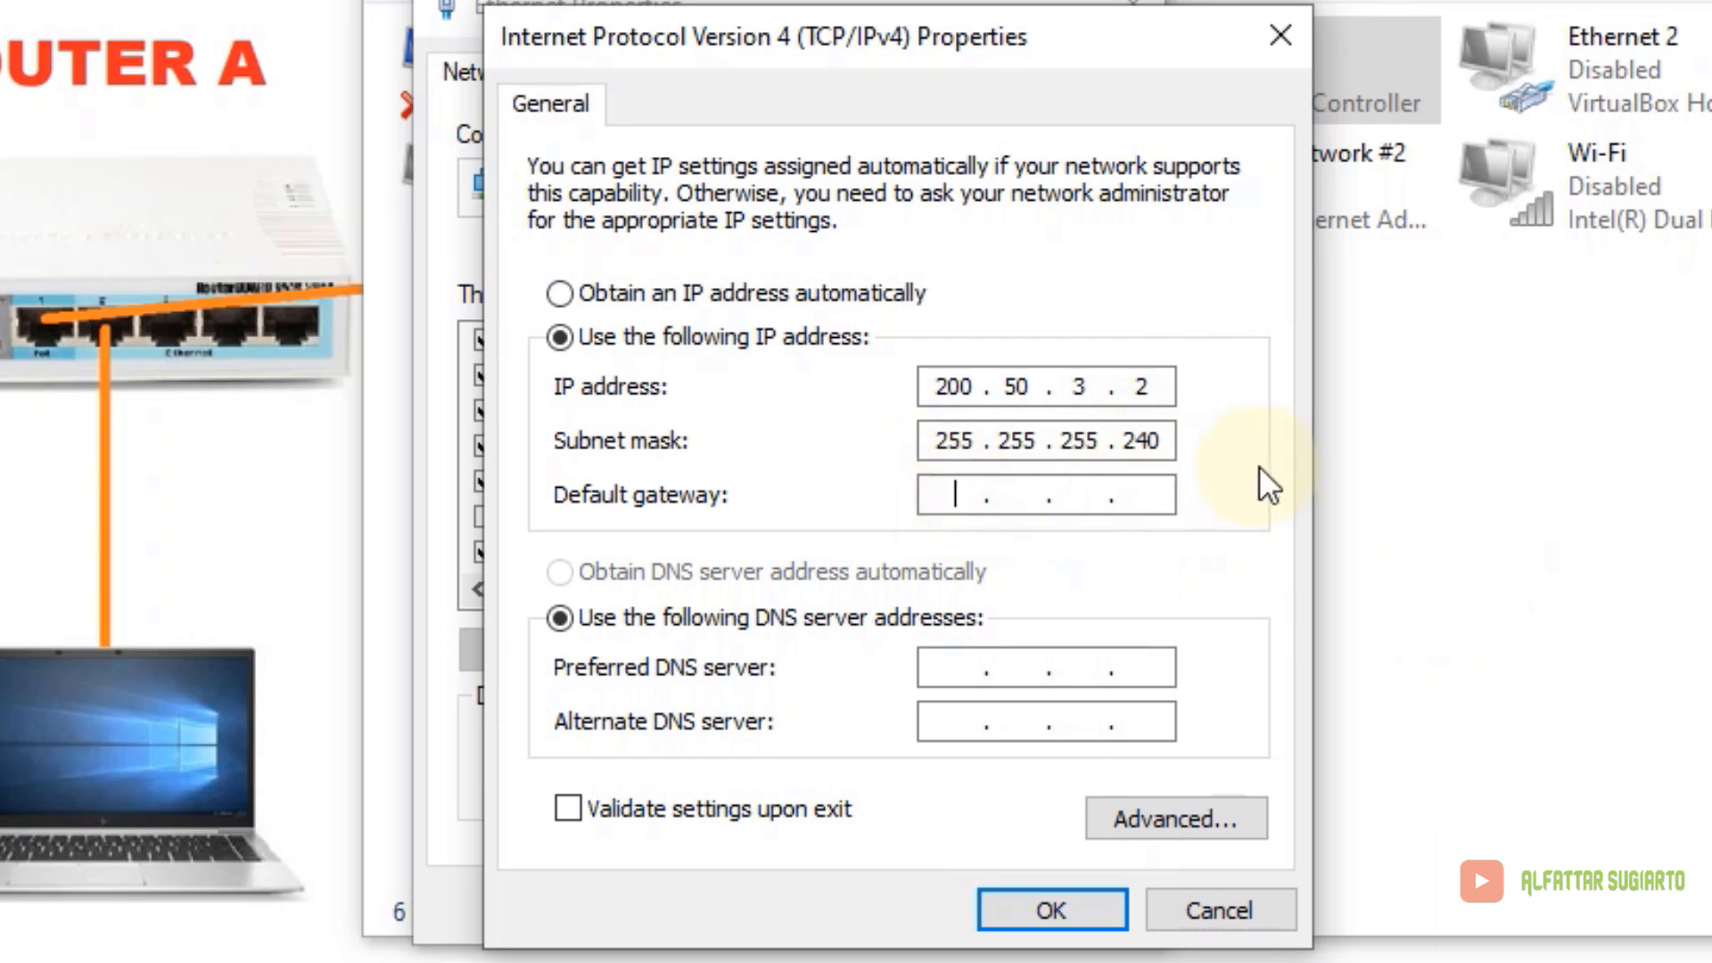
{"action": "type", "text": "200.50.3.1"}
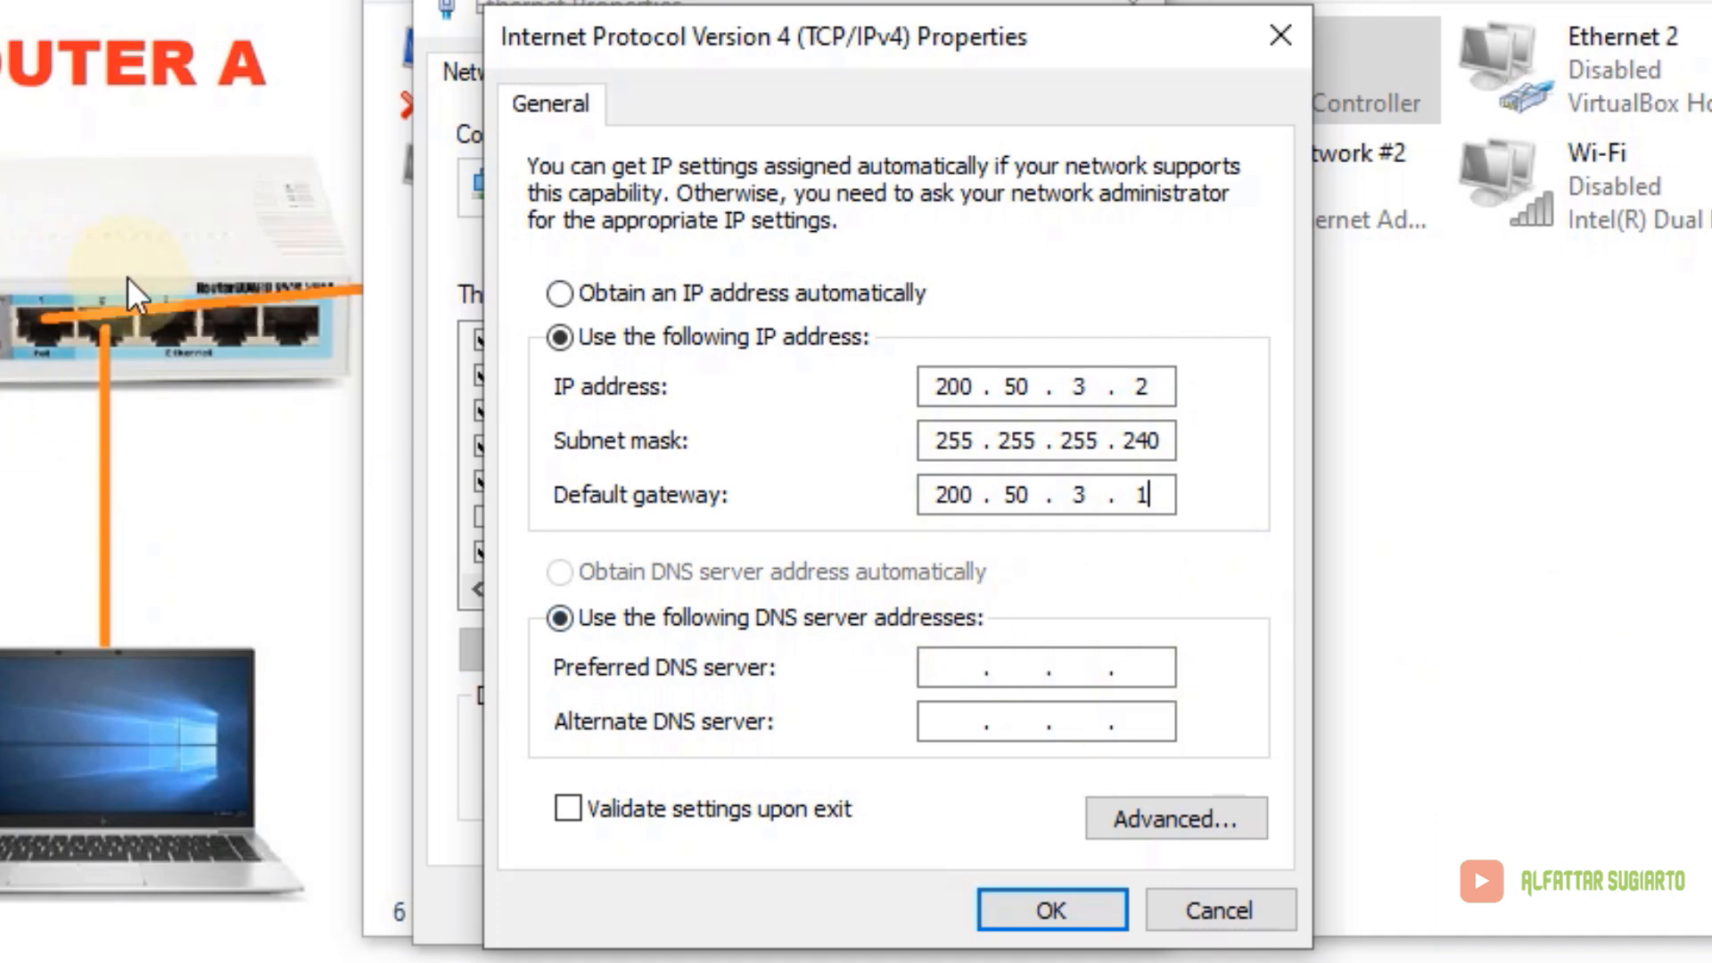
{"action": "left_click", "coordinate": [955, 660]}
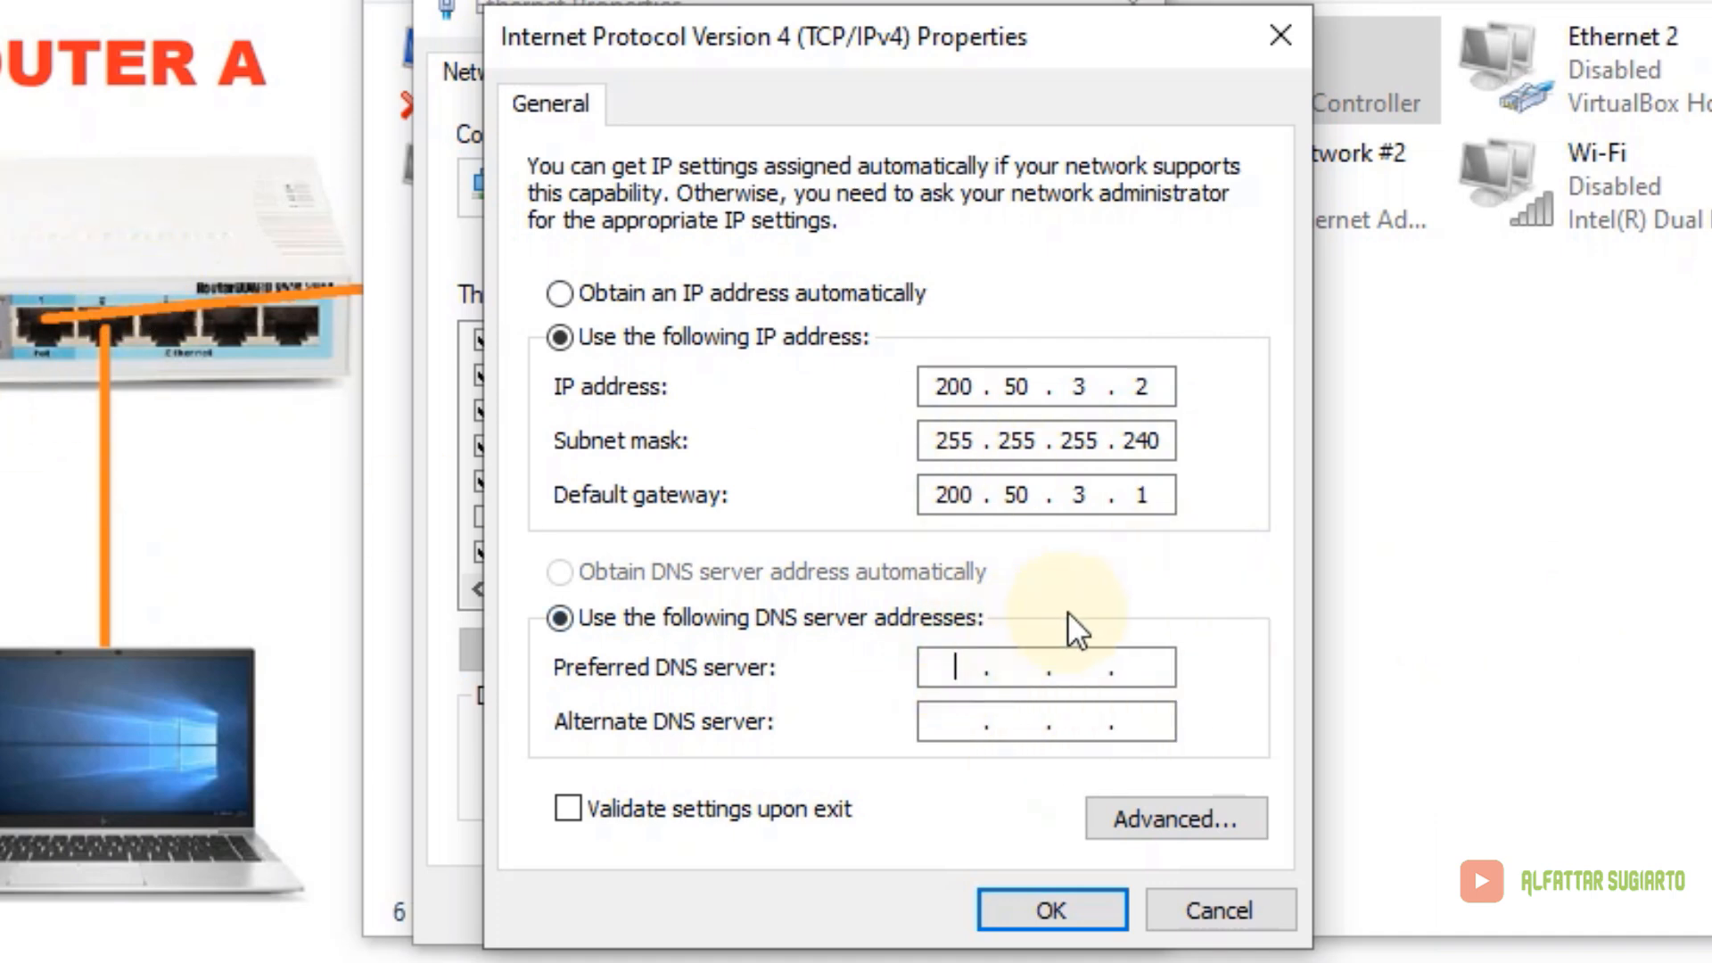
{"action": "type", "text": "192 . 168 . 1 . 1"}
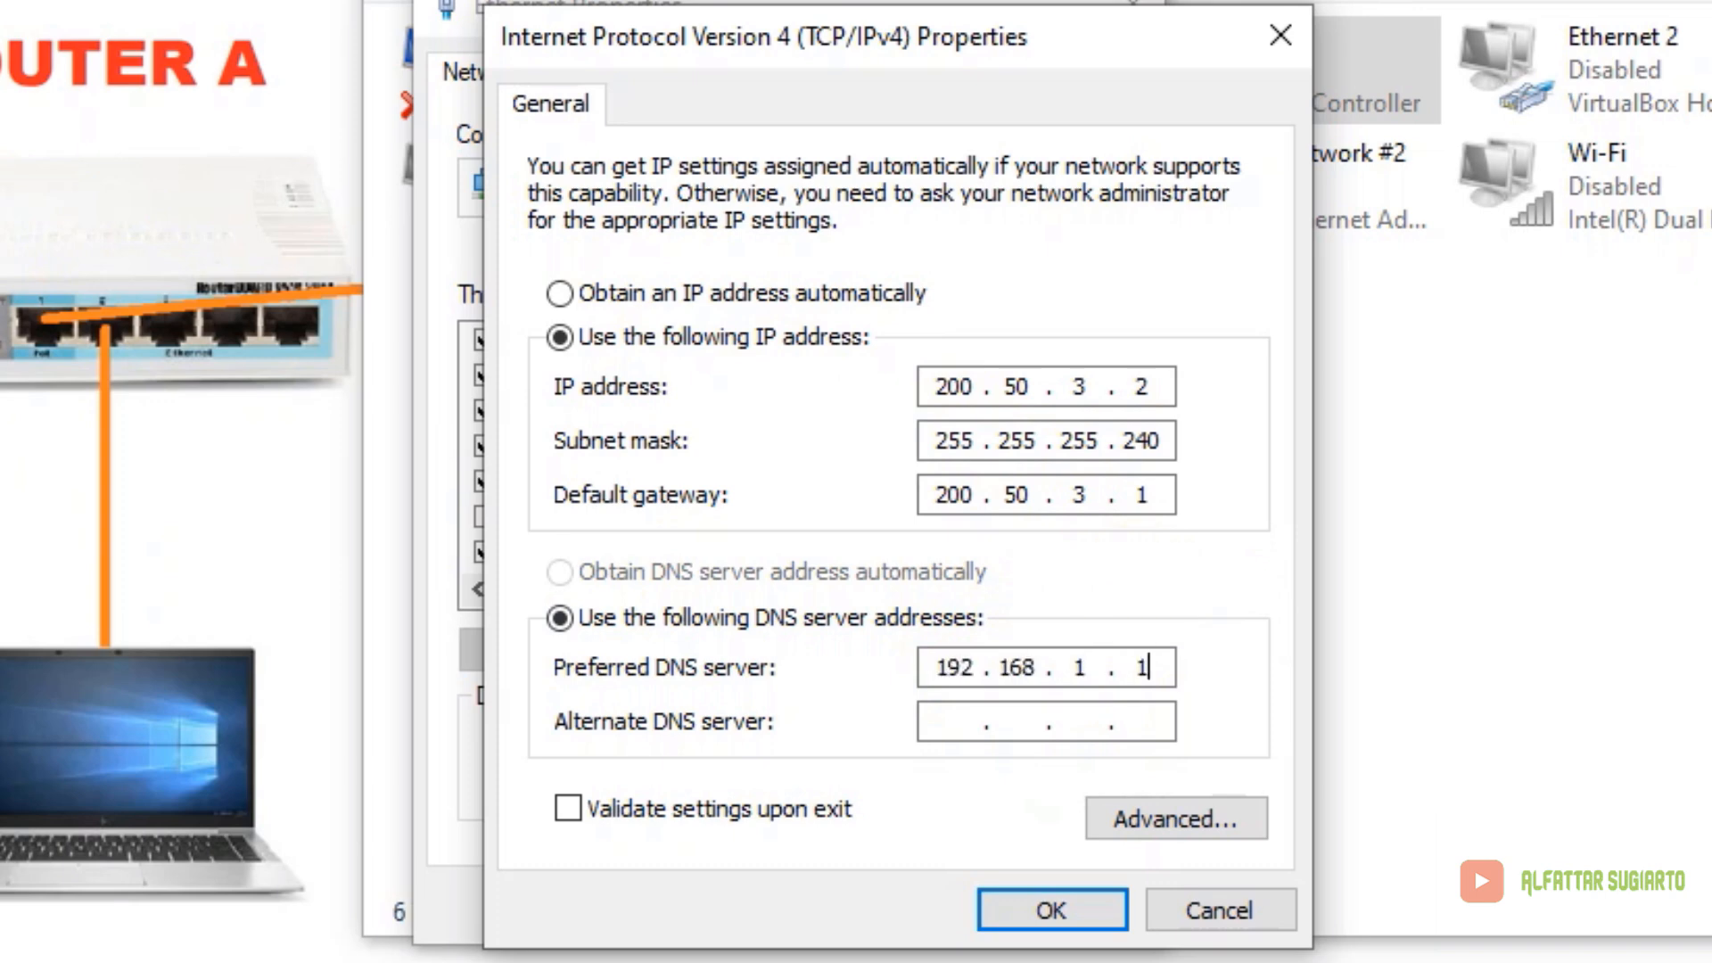
{"action": "left_click", "coordinate": [956, 718]}
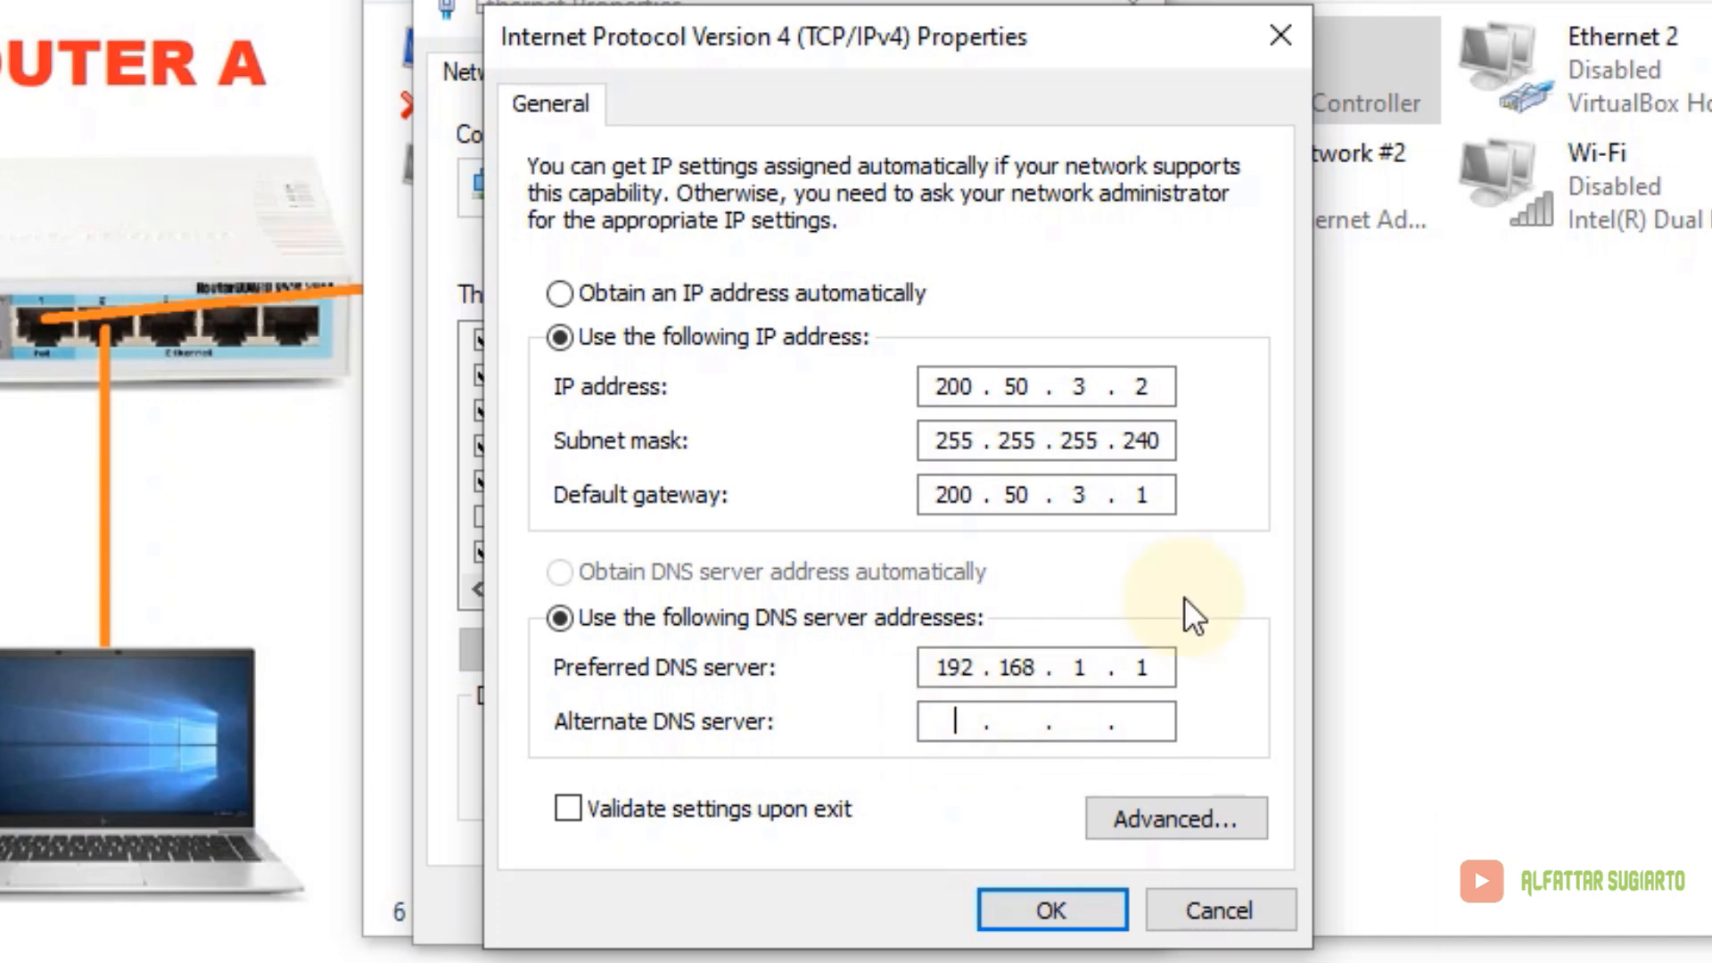
{"action": "type", "text": "8.8.8.8"}
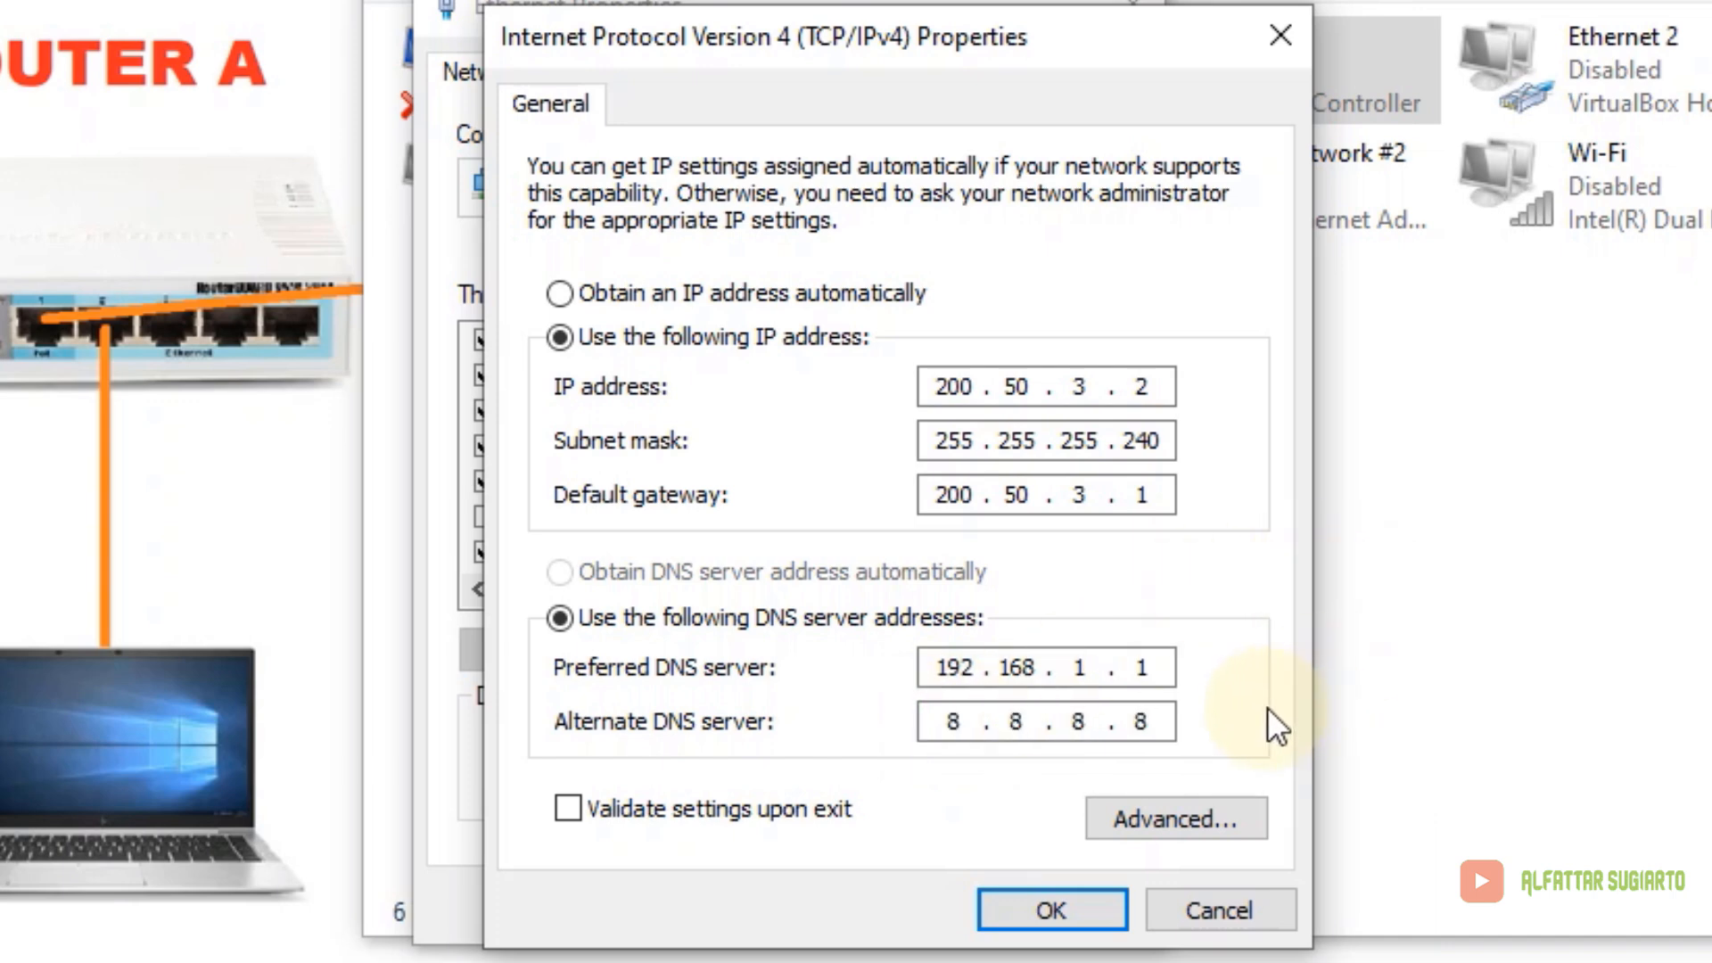
{"action": "left_click", "coordinate": [1090, 911]}
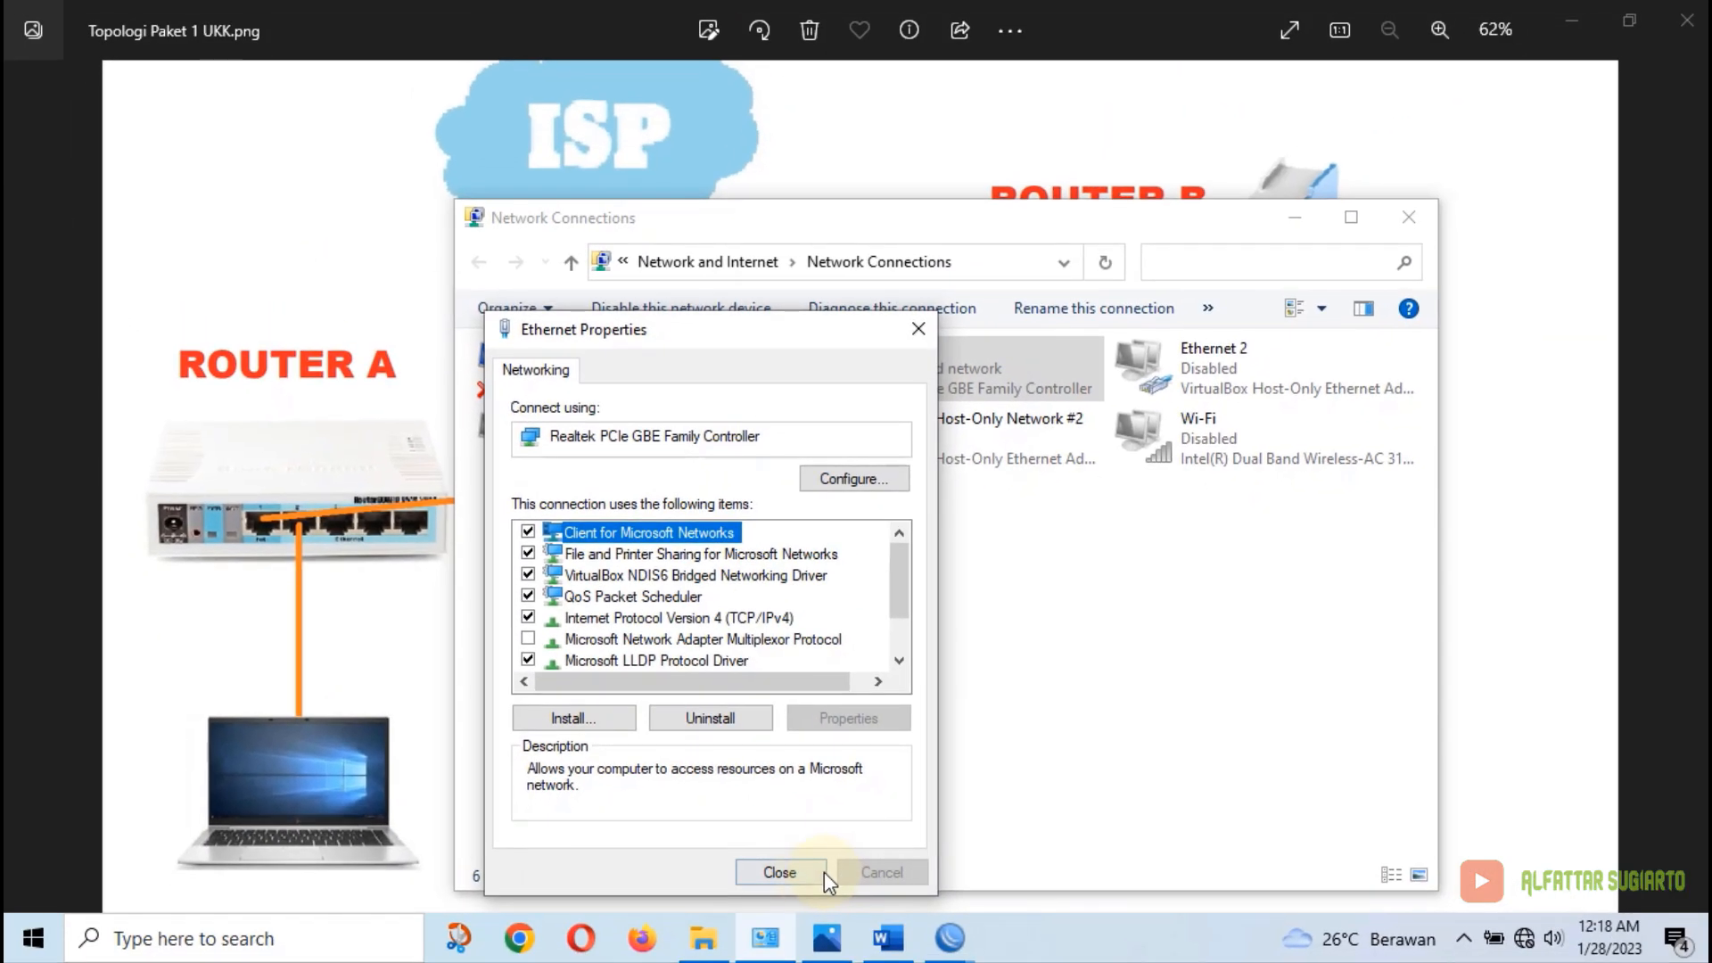
Close Ethernet Properties and minimise Network Connections to bring the Topologi Paket 1 UKK.png diagram forward
{"action": "left_click", "coordinate": [826, 885]}
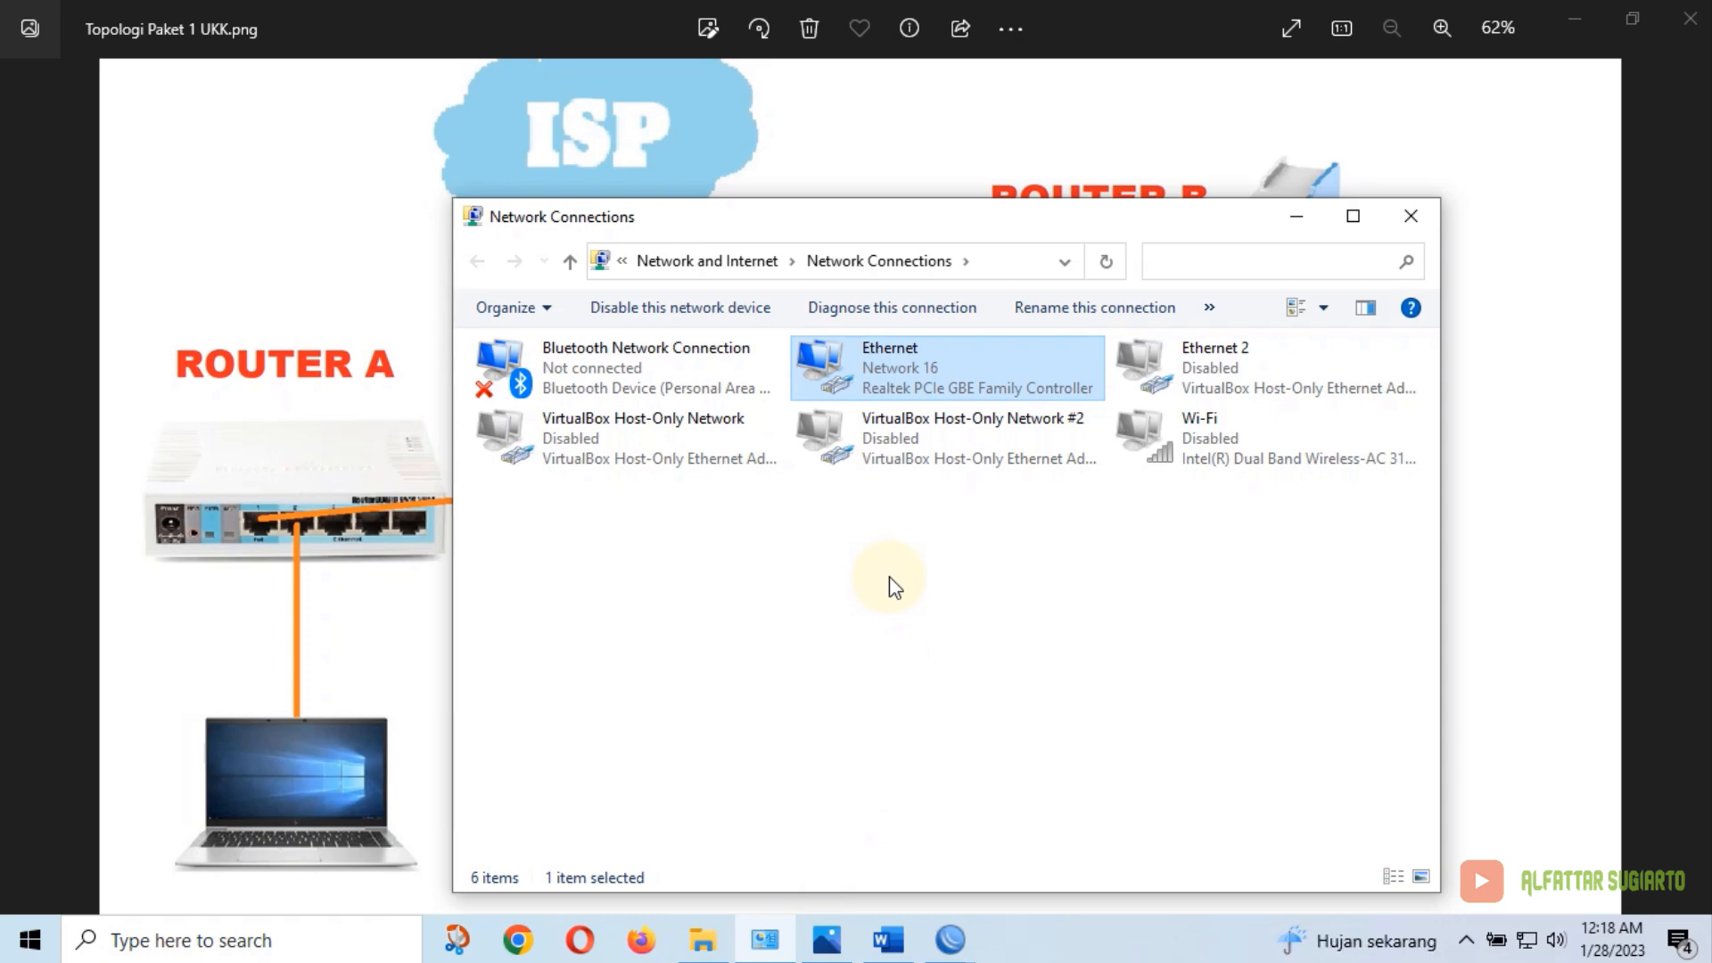
{"action": "left_click", "coordinate": [1296, 228]}
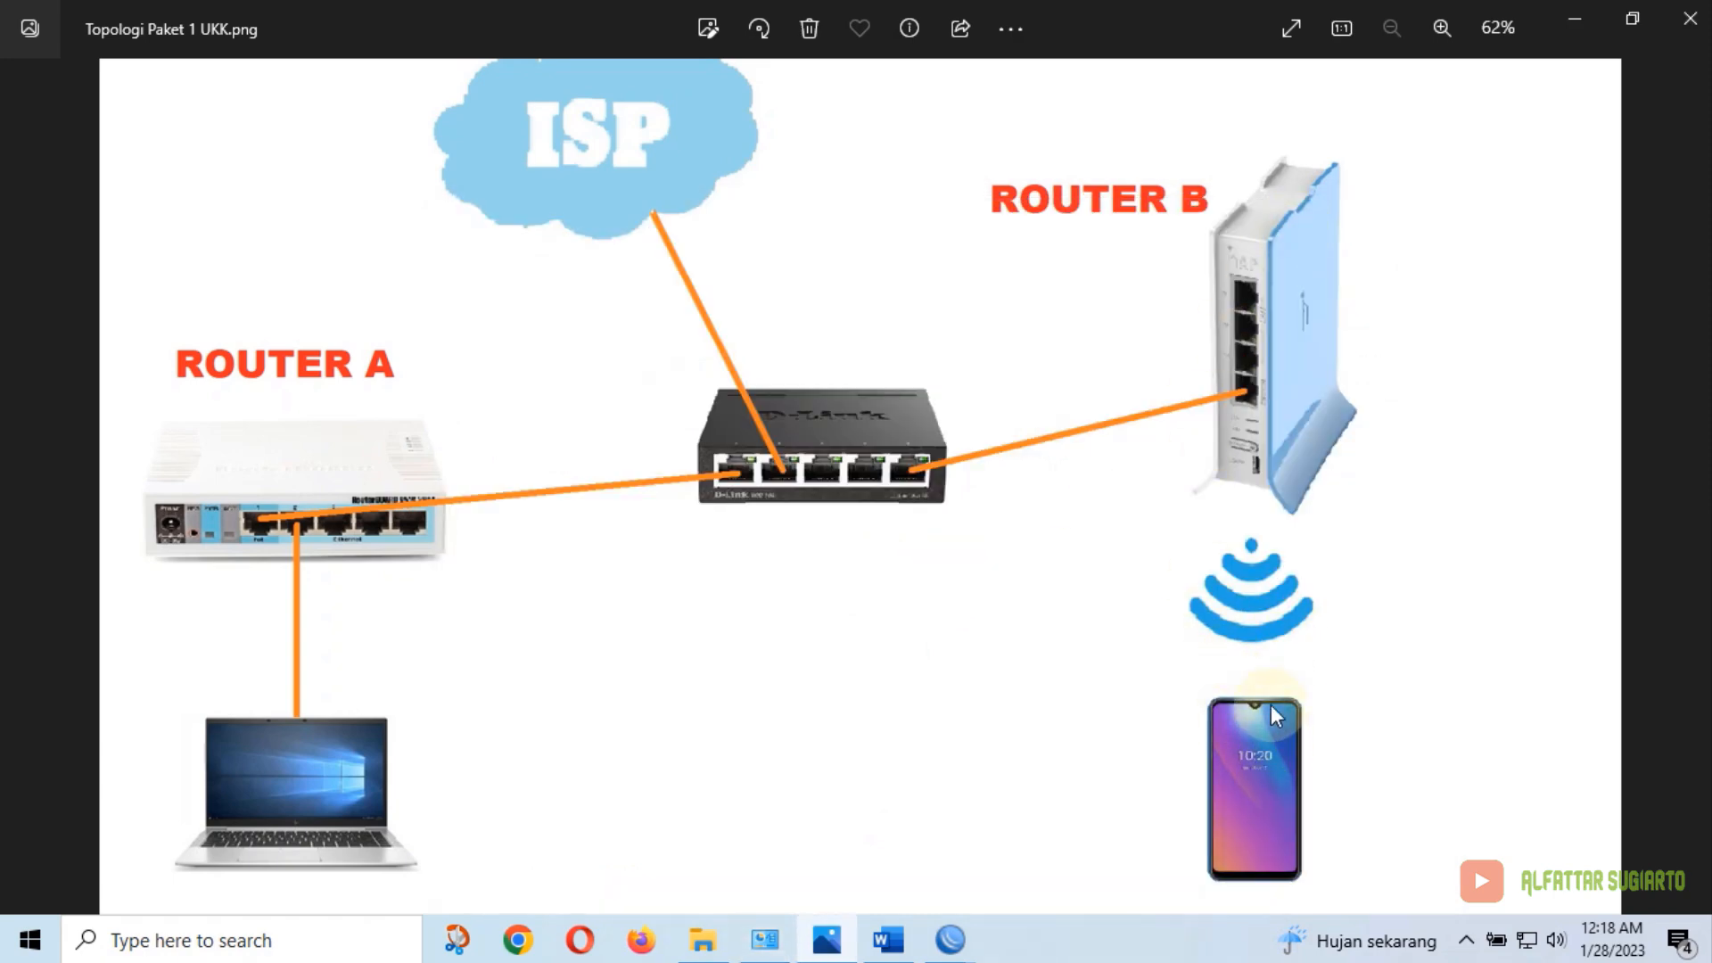
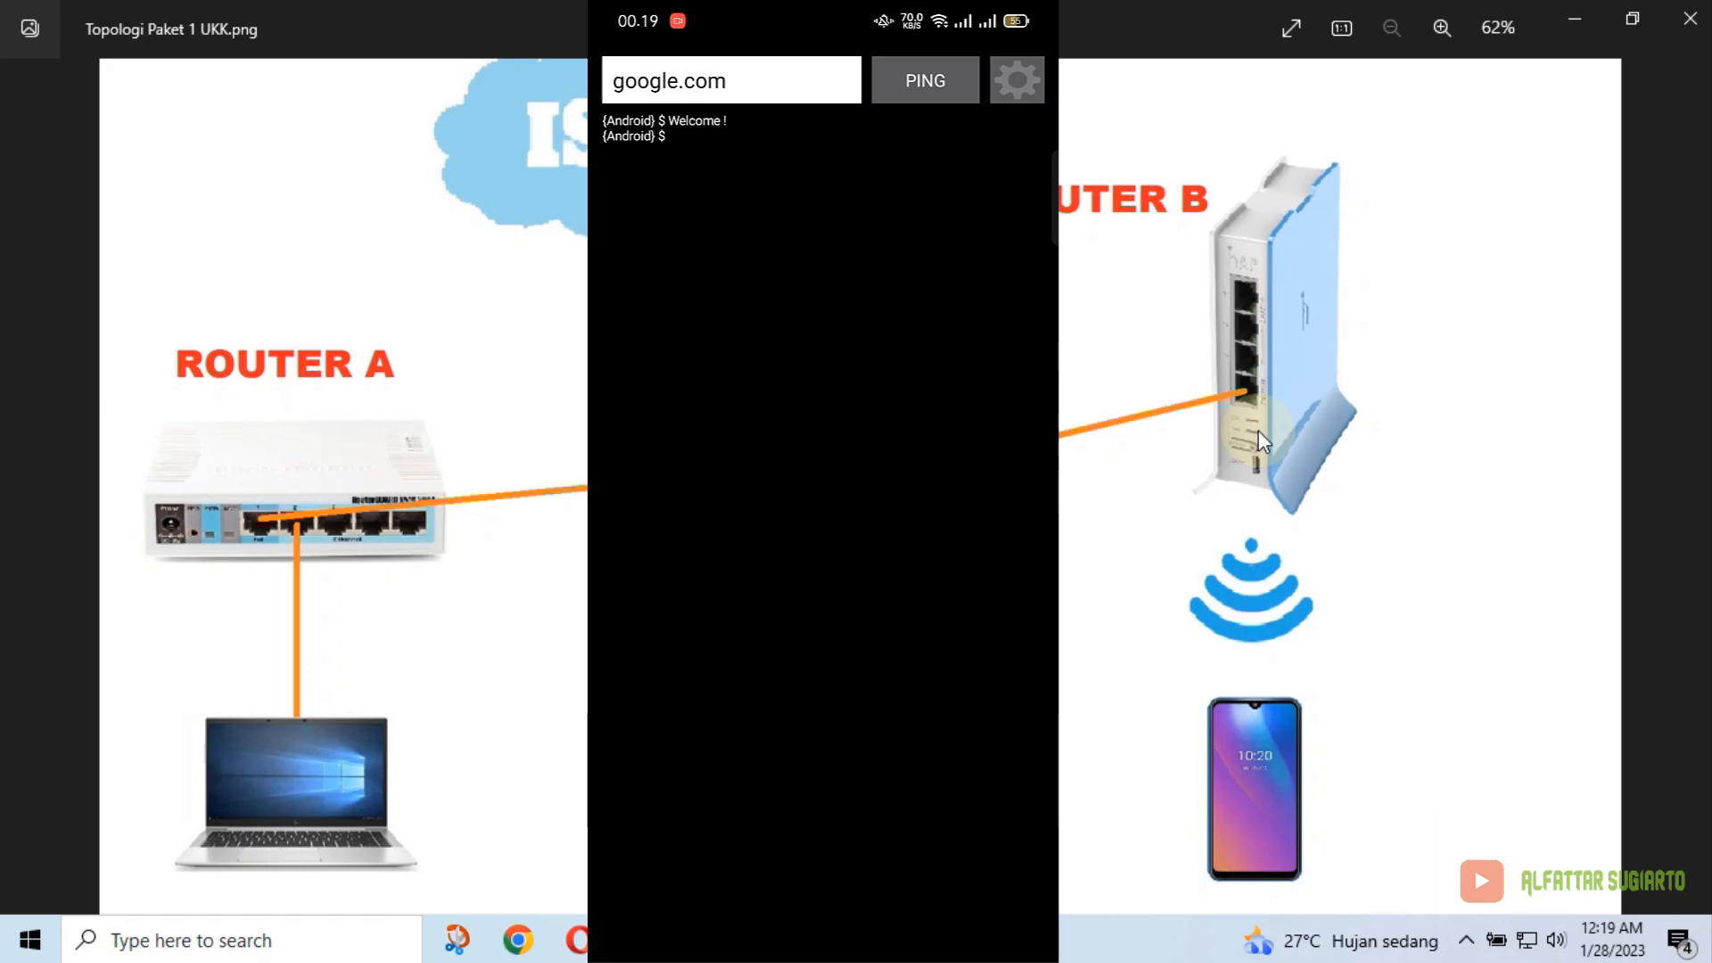
Replace google.com with 200.50.3.49 and ping it from the phone
{"action": "left_click", "coordinate": [726, 80]}
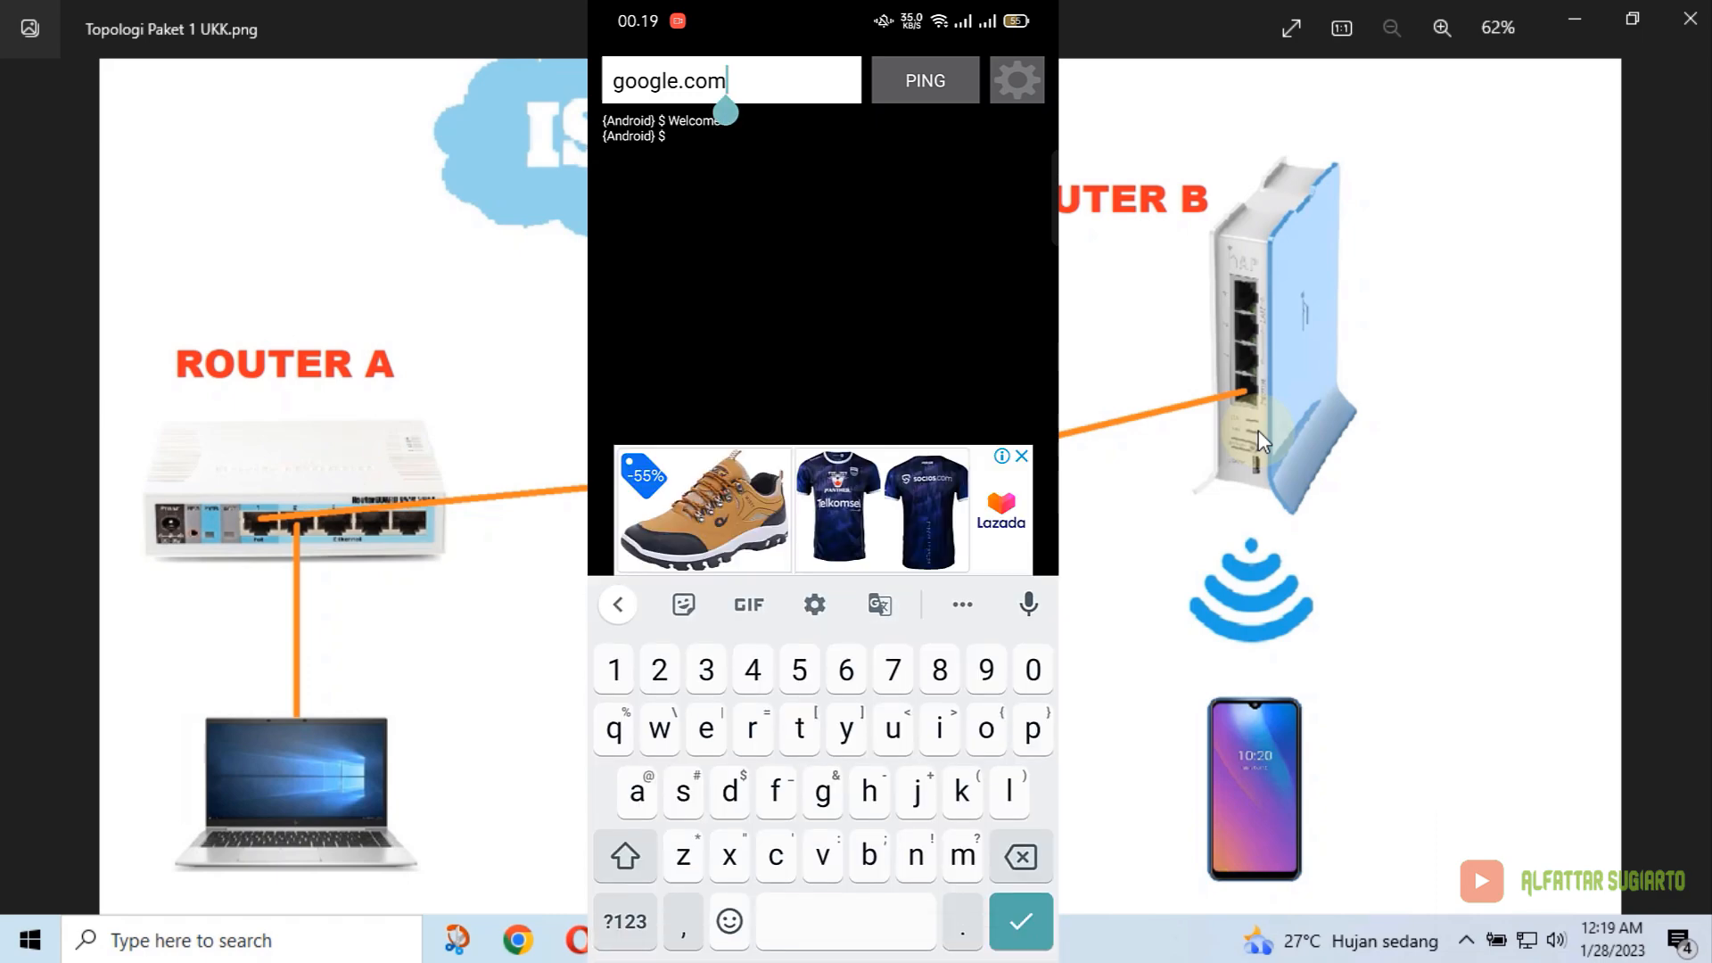
{"action": "key", "text": "BackSpace"}
{"action": "key", "text": "BackSpace"}
{"action": "key", "text": "BackSpace"}
{"action": "key", "text": "BackSpace"}
{"action": "key", "text": "BackSpace"}
{"action": "key", "text": "BackSpace"}
{"action": "key", "text": "BackSpace"}
{"action": "key", "text": "BackSpace"}
{"action": "key", "text": "BackSpace"}
{"action": "key", "text": "BackSpace"}
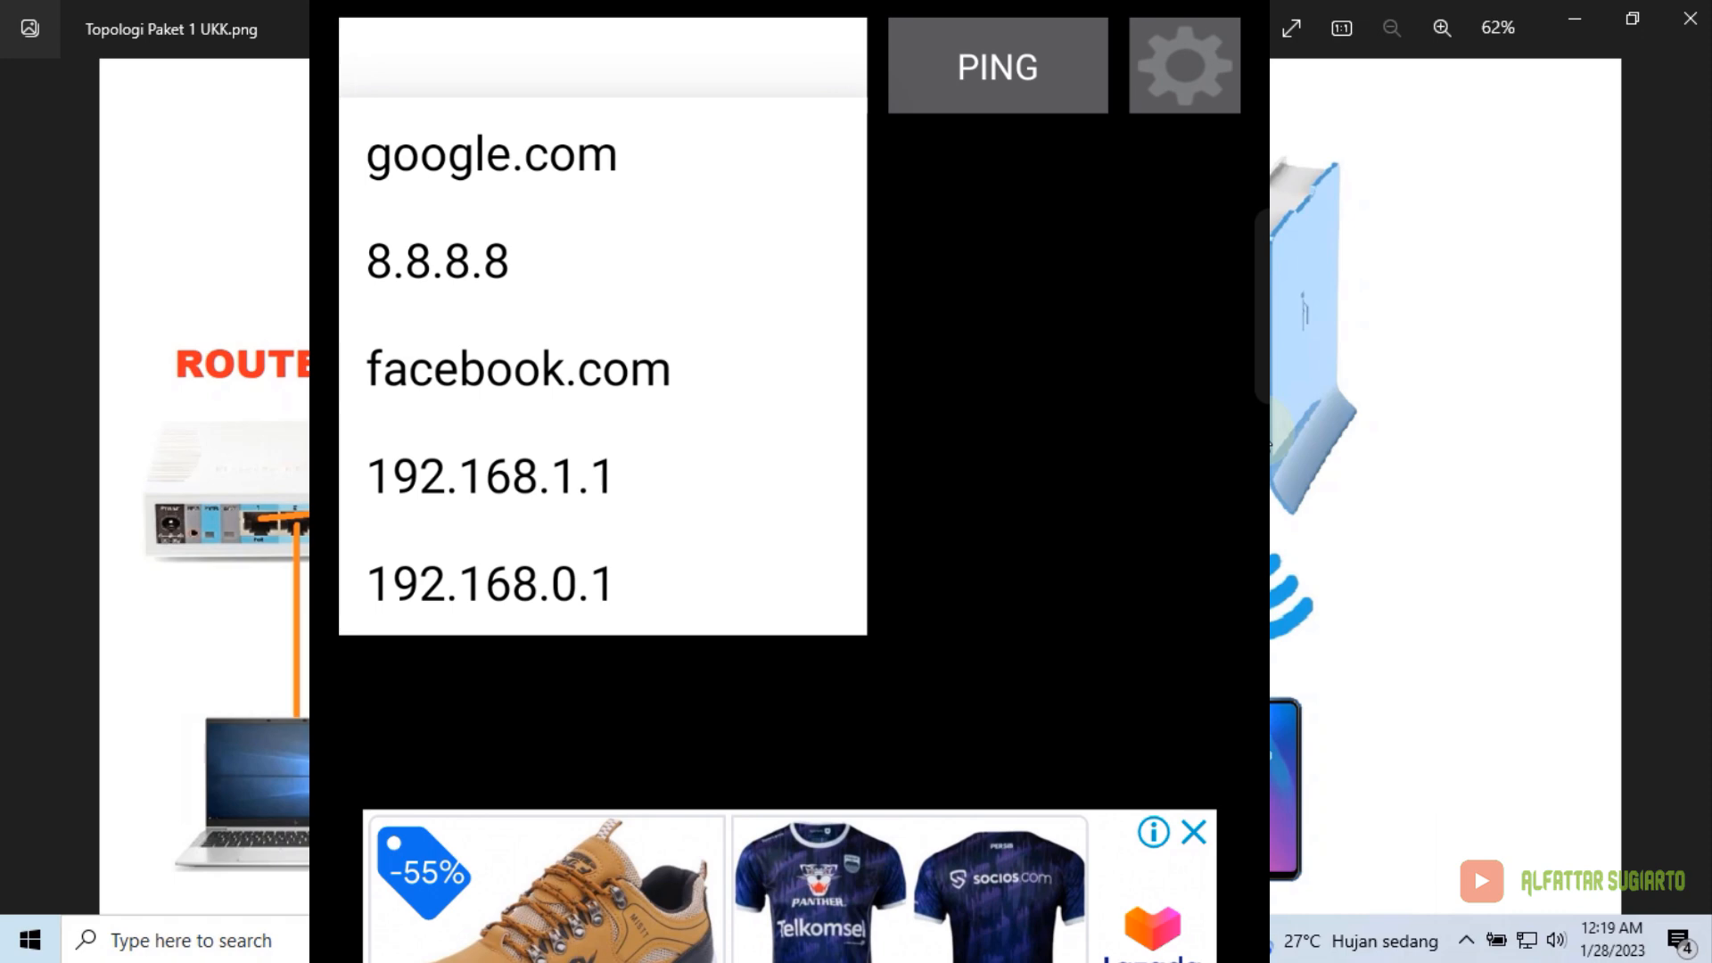
{"action": "type", "text": "200"}
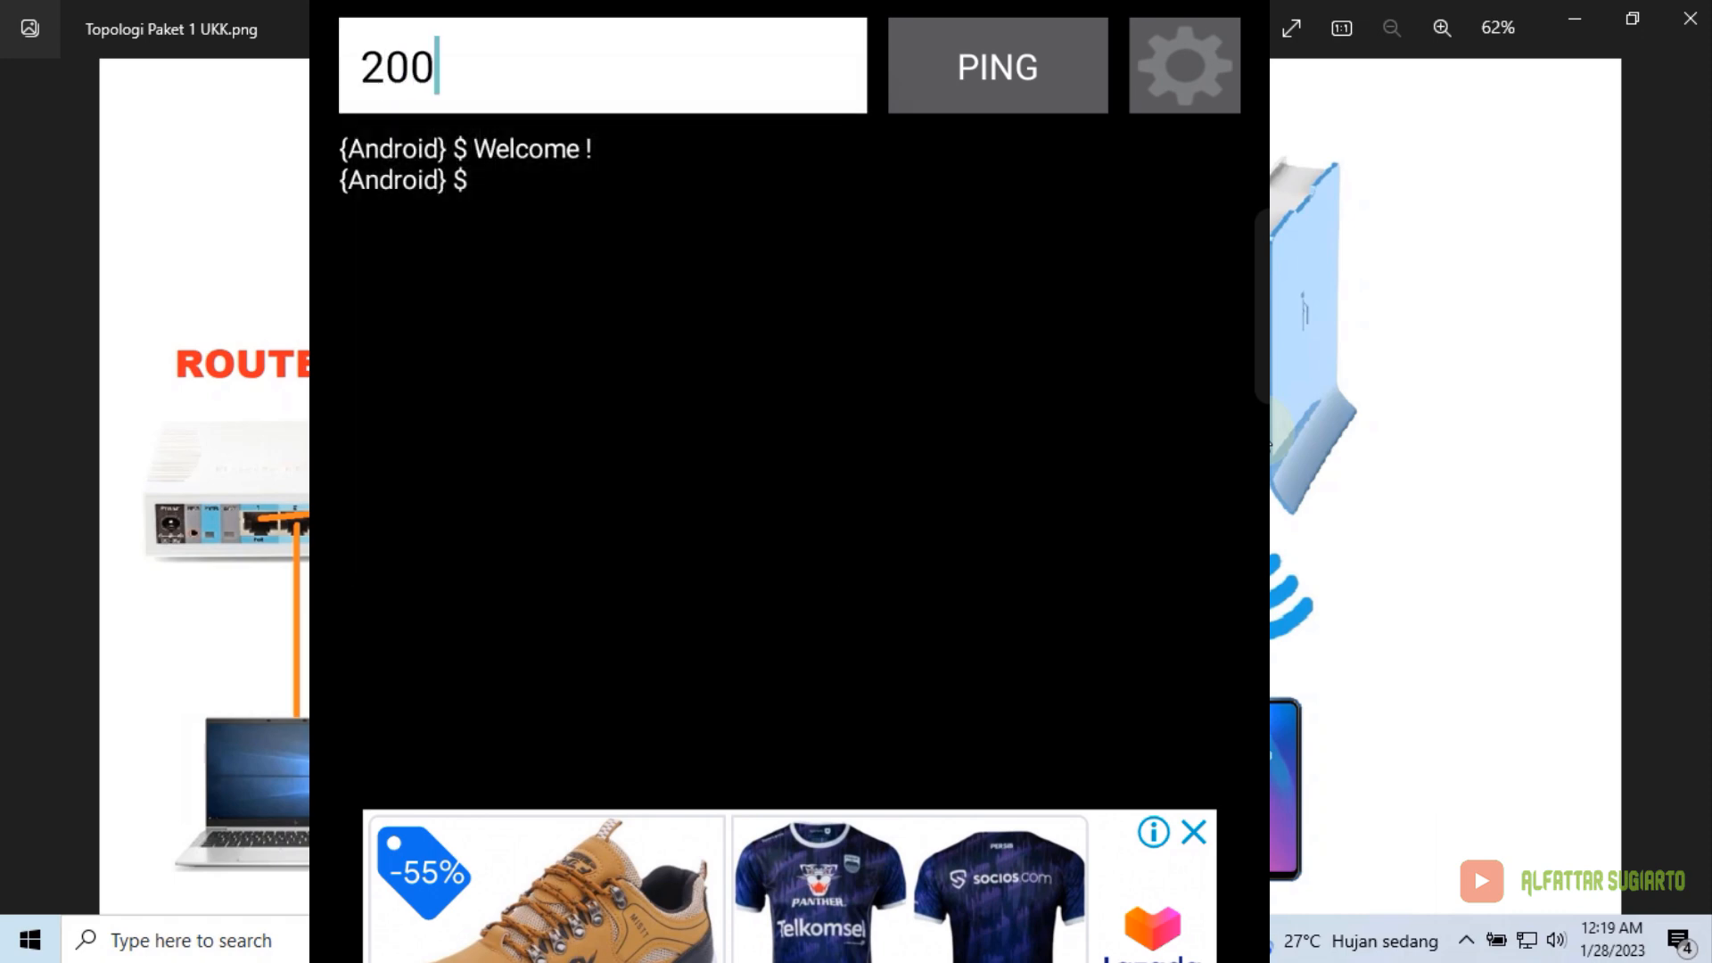
{"action": "type", "text": ".50.3."}
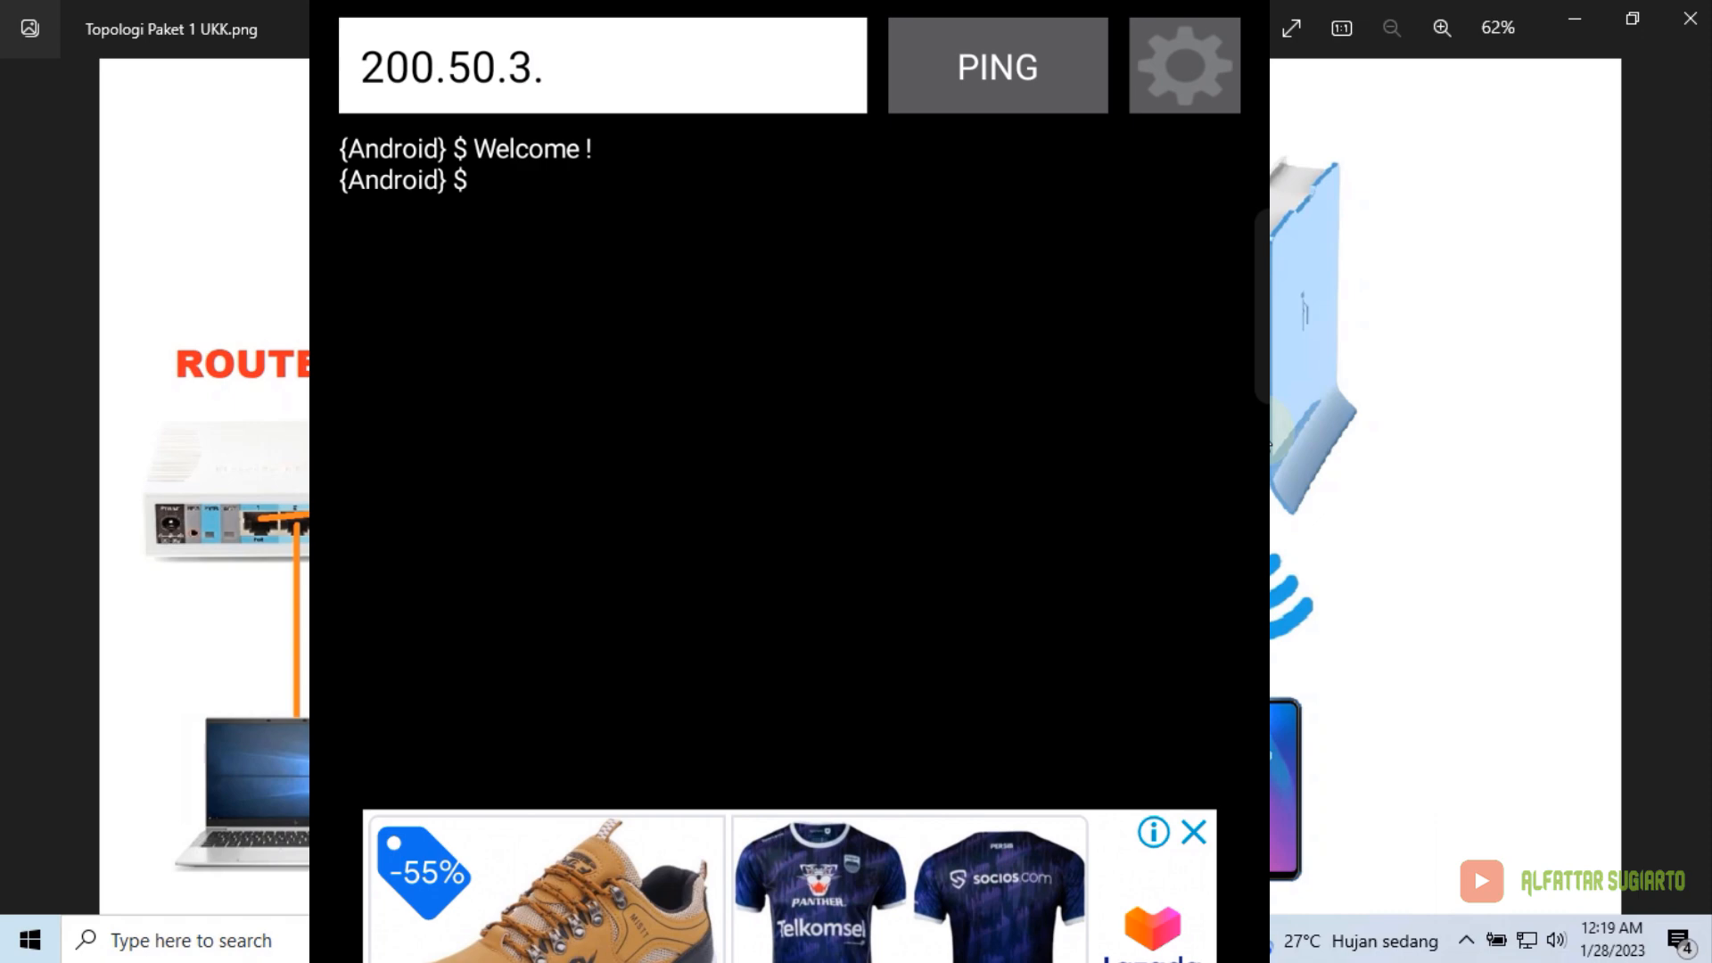
{"action": "type", "text": "49"}
{"action": "key", "text": "Return"}
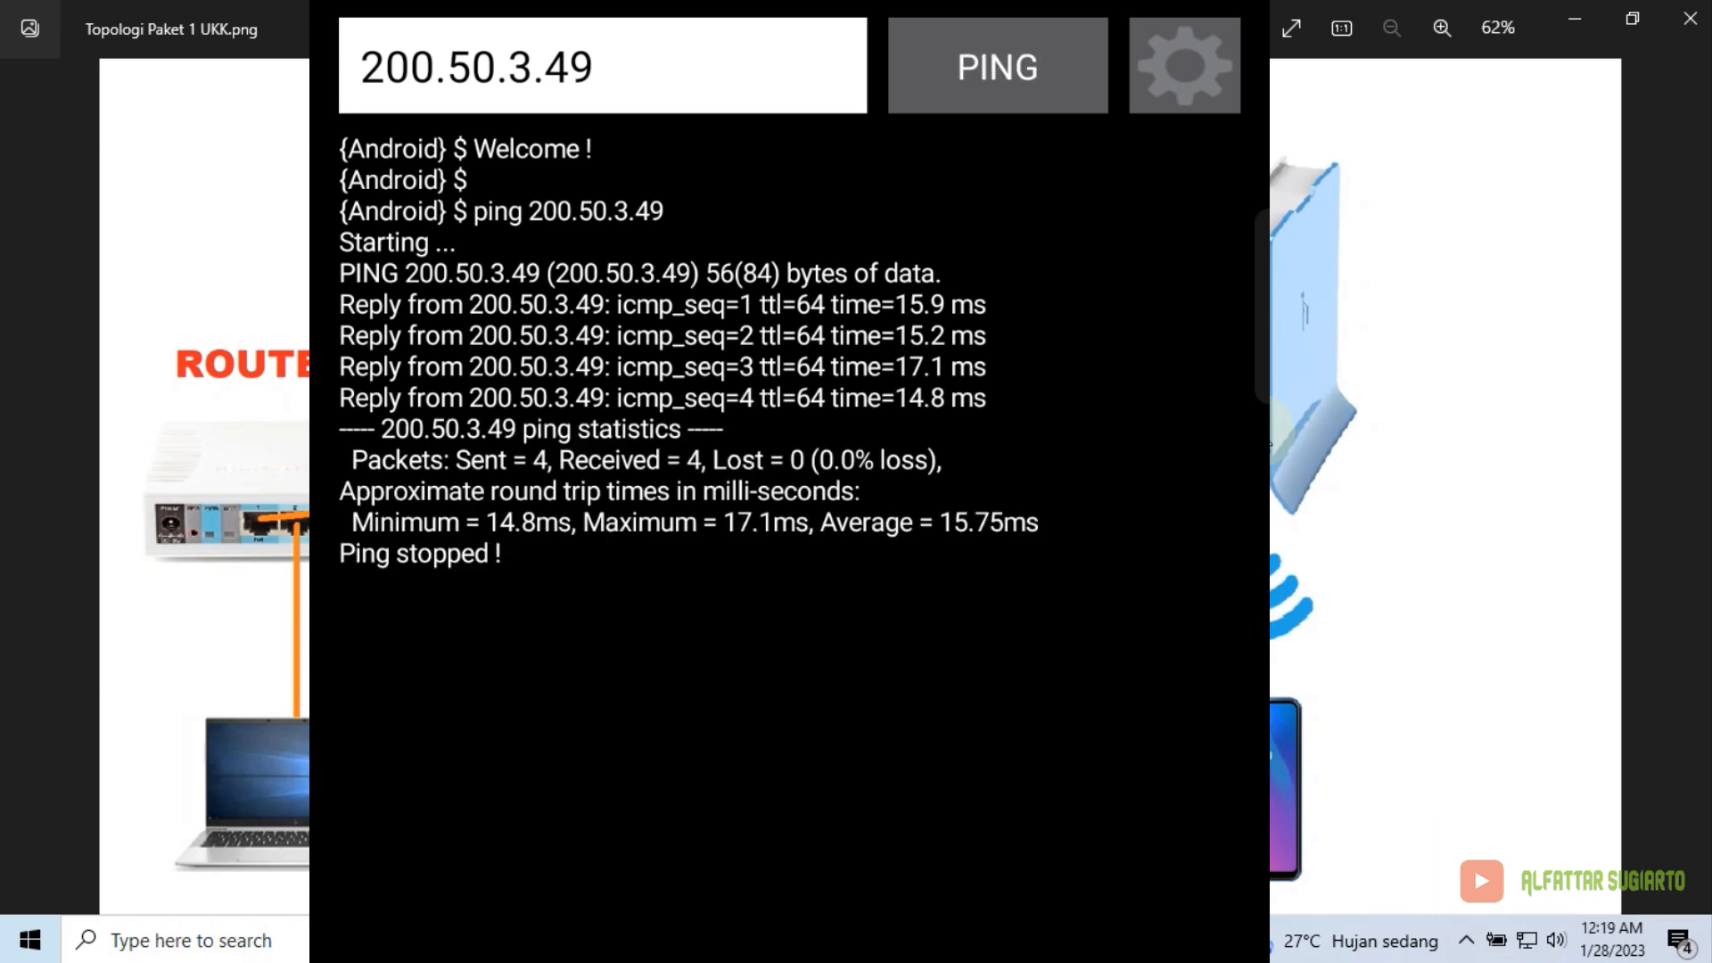
Ping 192.168.1.1, chosen from the address history, then stop the ping
{"action": "left_click", "coordinate": [595, 67]}
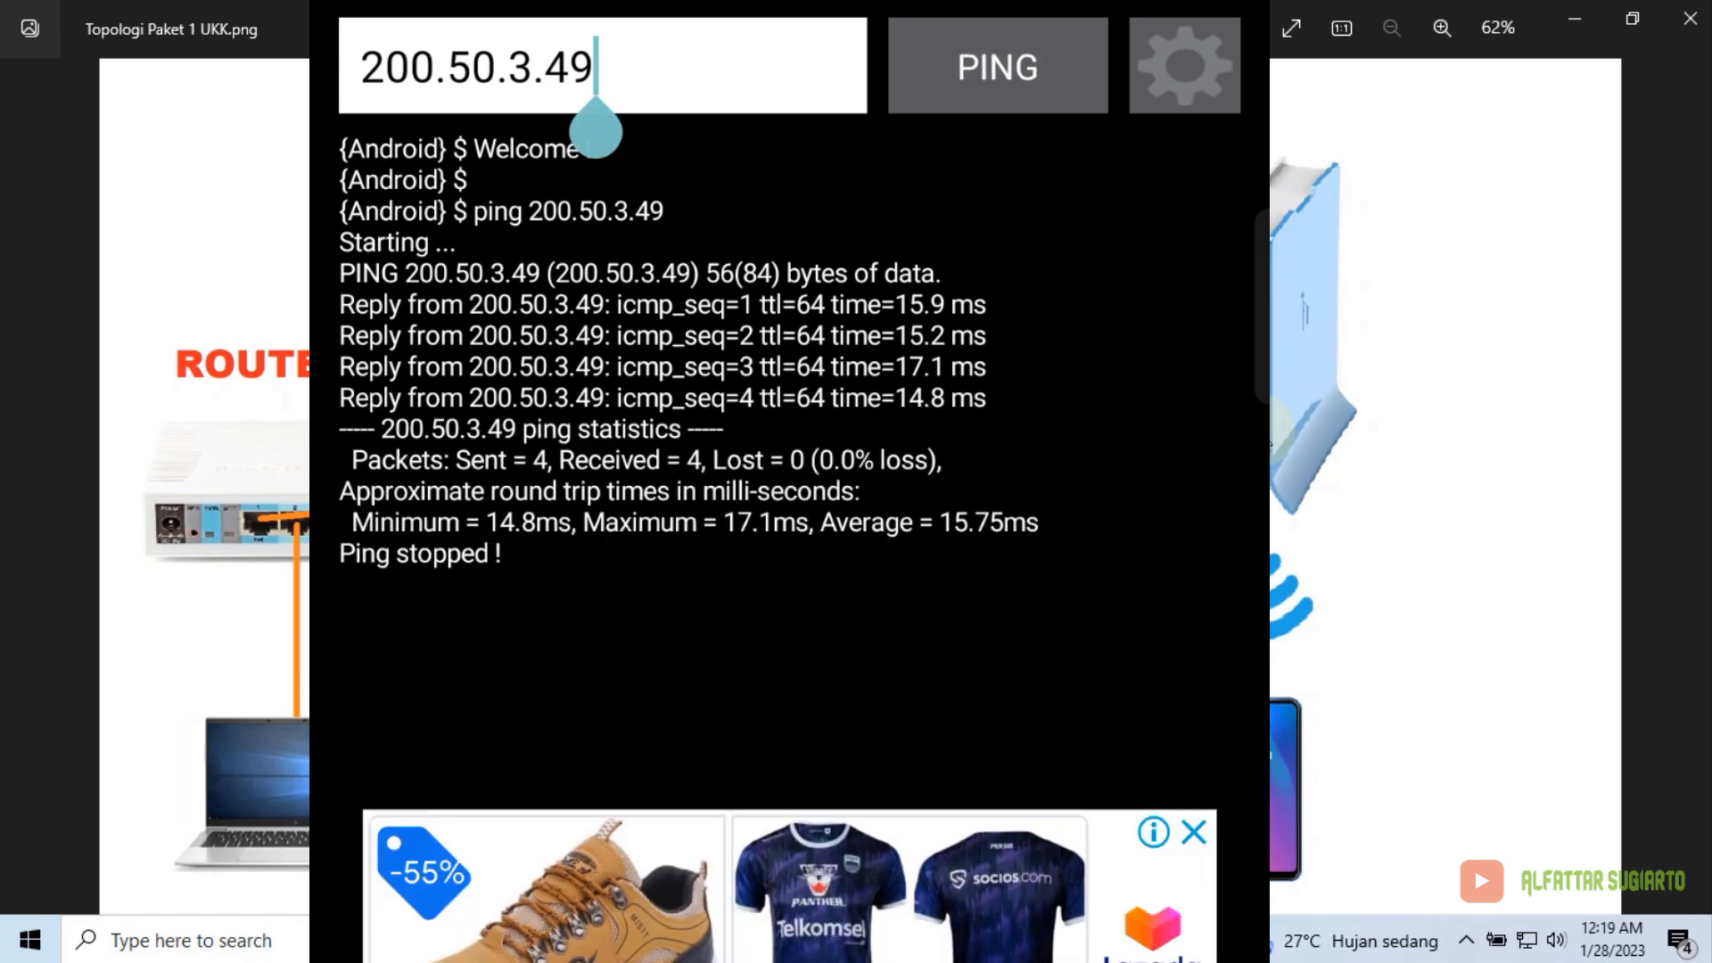
{"action": "key", "text": "BackSpace"}
{"action": "key", "text": "BackSpace"}
{"action": "key", "text": "BackSpace"}
{"action": "key", "text": "BackSpace"}
{"action": "key", "text": "BackSpace"}
{"action": "key", "text": "BackSpace"}
{"action": "key", "text": "BackSpace"}
{"action": "key", "text": "BackSpace"}
{"action": "key", "text": "BackSpace"}
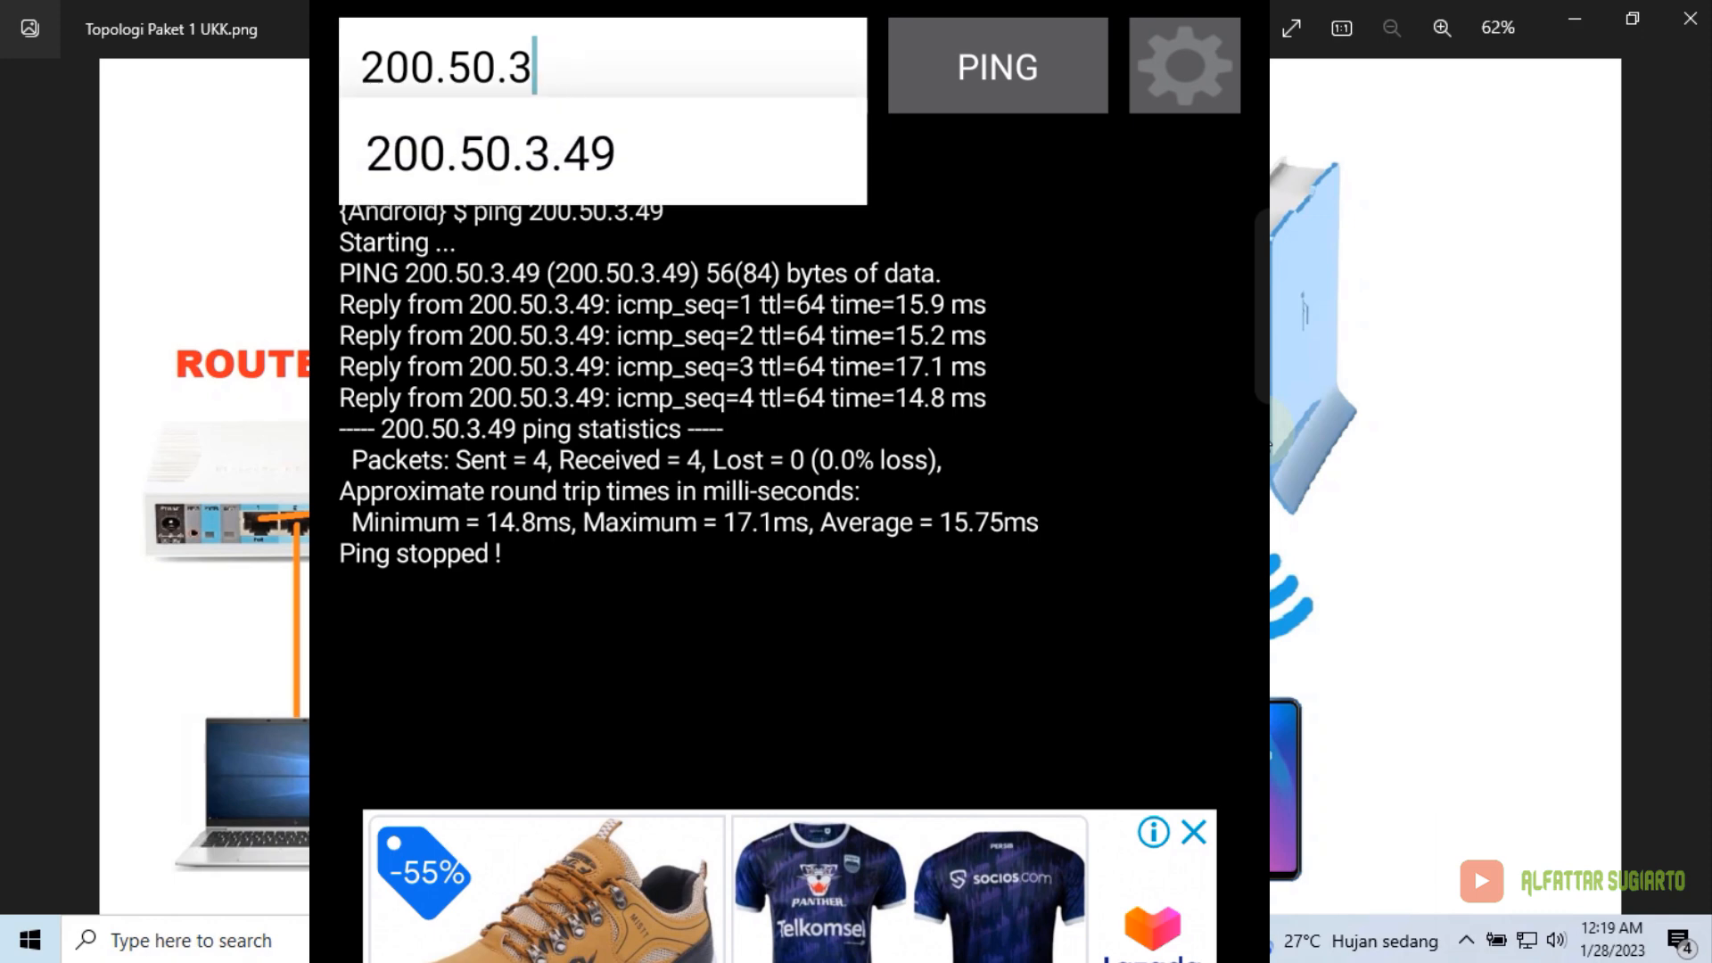
{"action": "key", "text": "BackSpace"}
{"action": "key", "text": "BackSpace"}
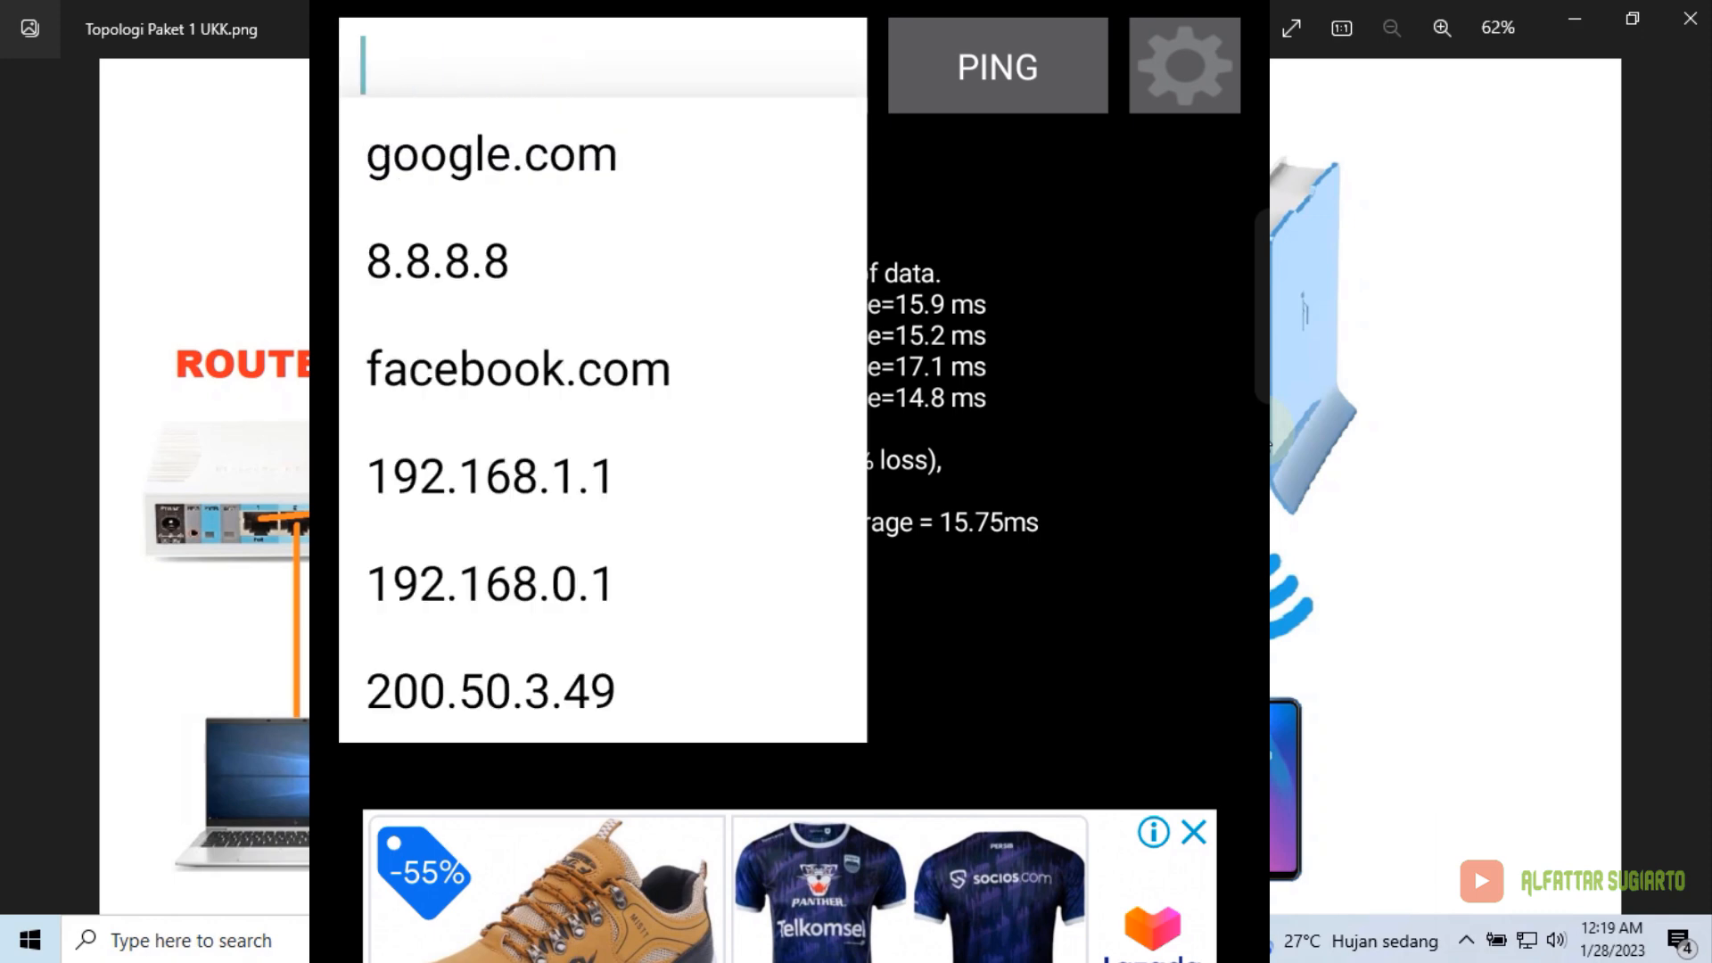
{"action": "type", "text": "192"}
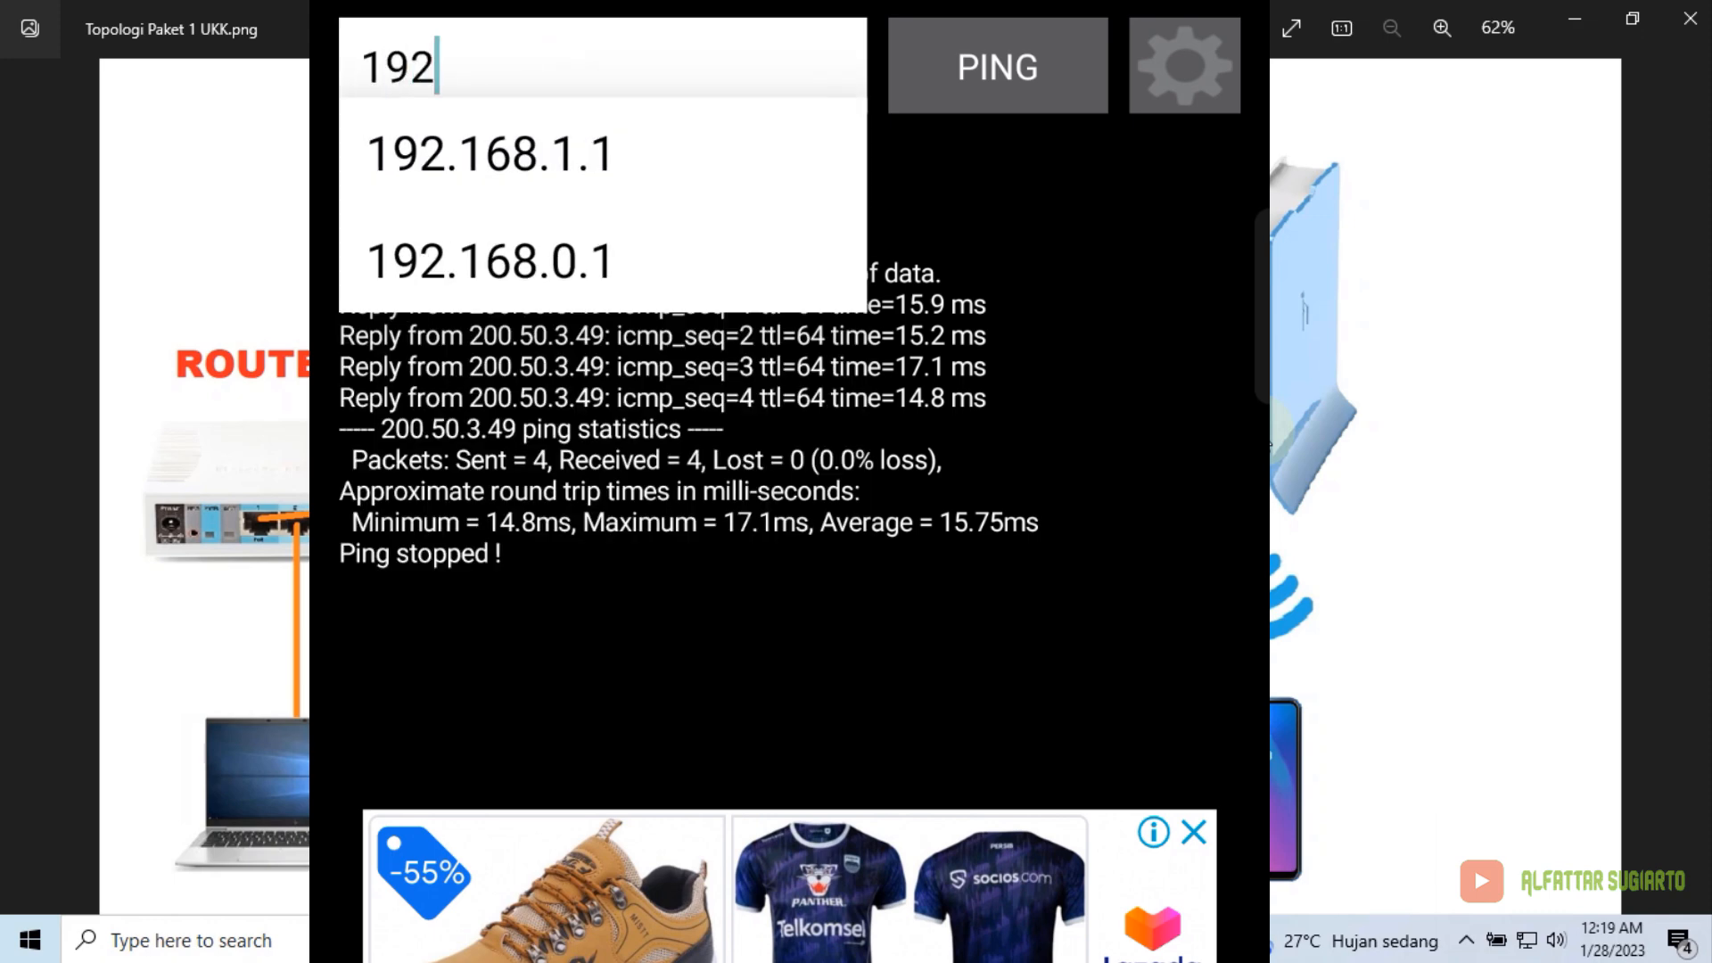
{"action": "left_click", "coordinate": [490, 155]}
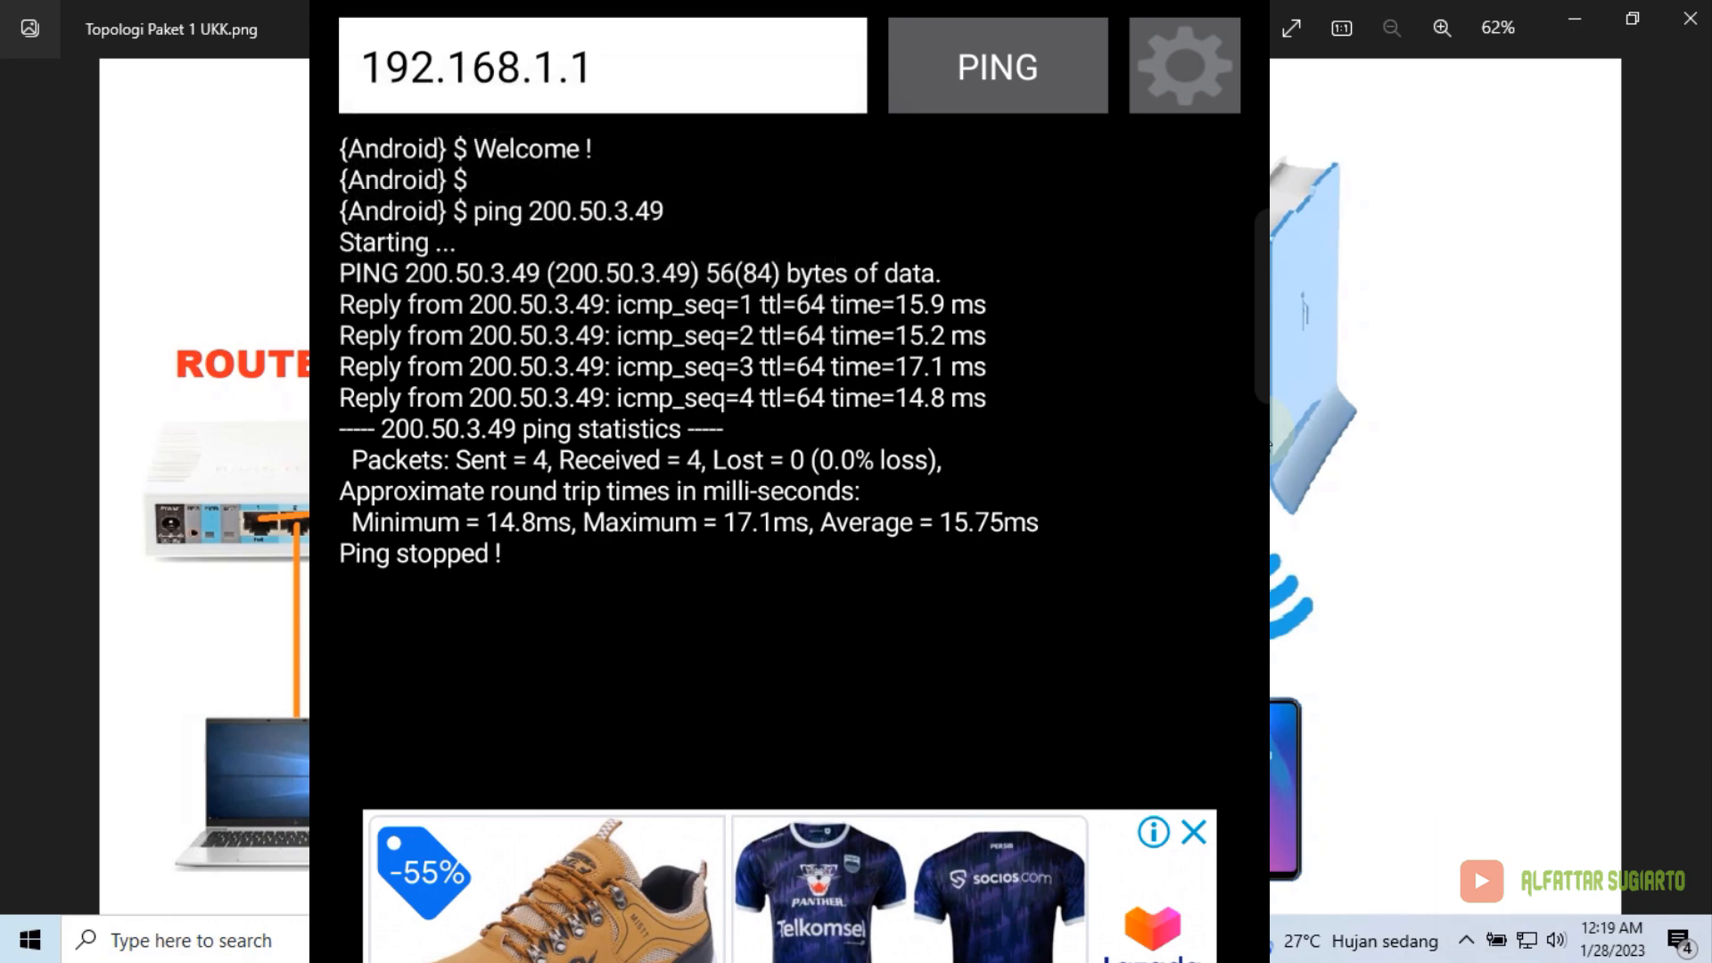
{"action": "left_click", "coordinate": [998, 67]}
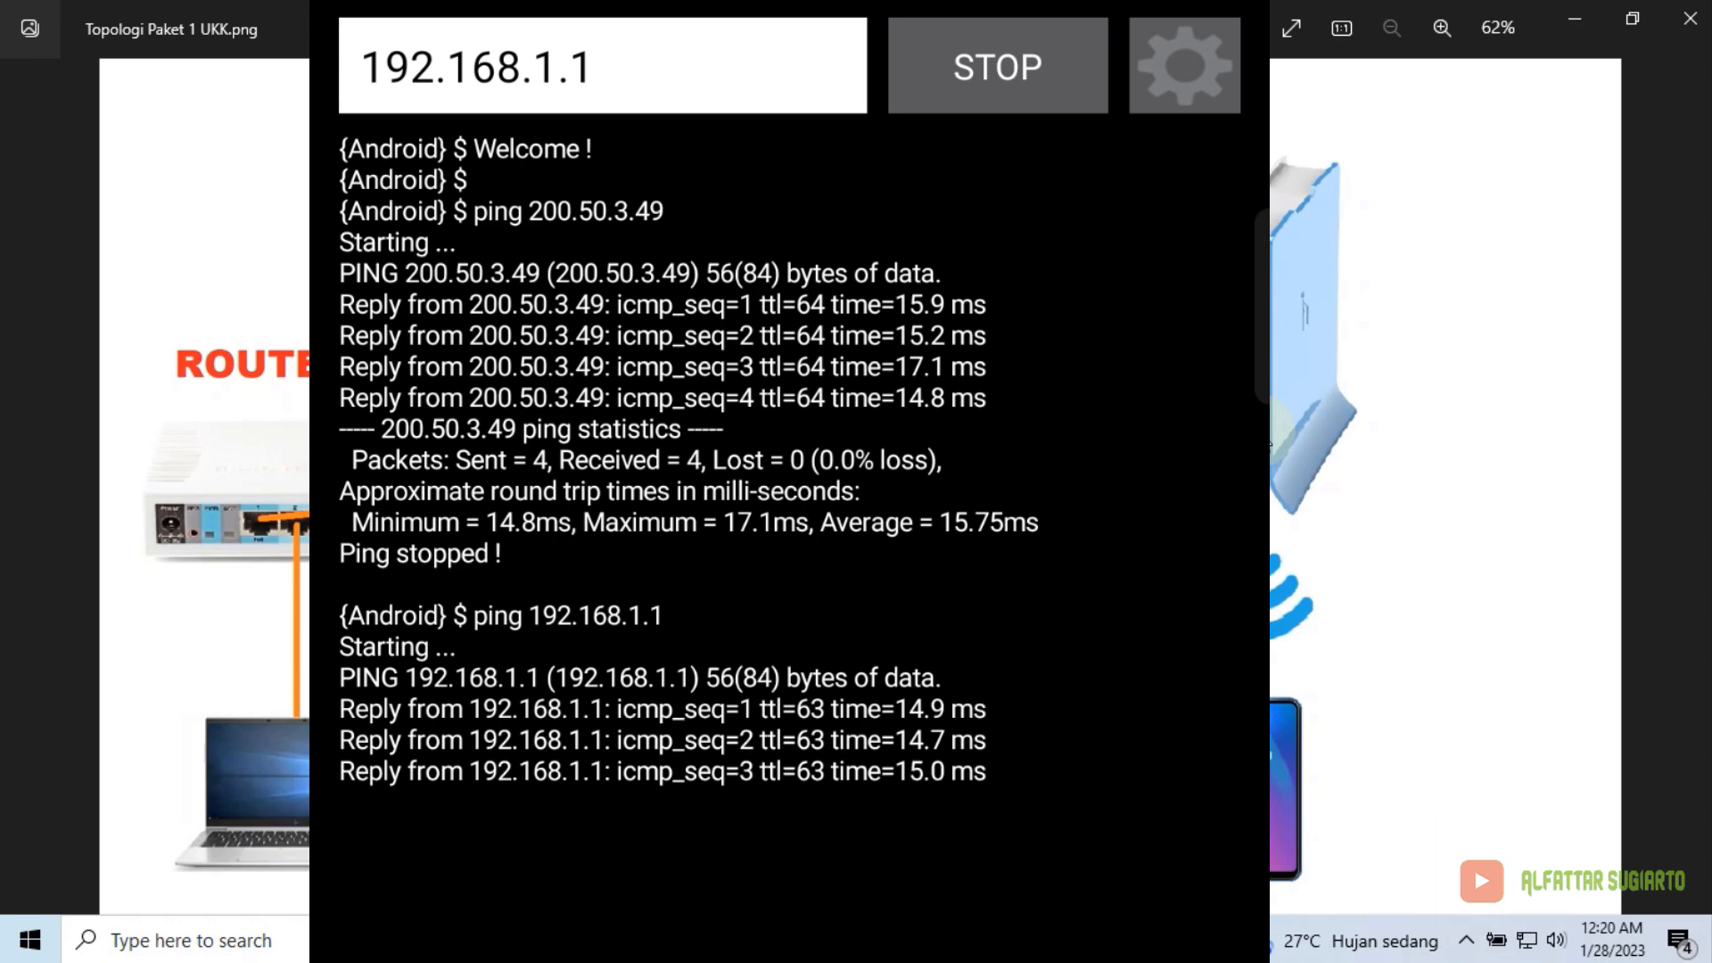
{"action": "left_click", "coordinate": [998, 67]}
Pick google.com from the history and start pinging it
{"action": "left_click", "coordinate": [599, 67]}
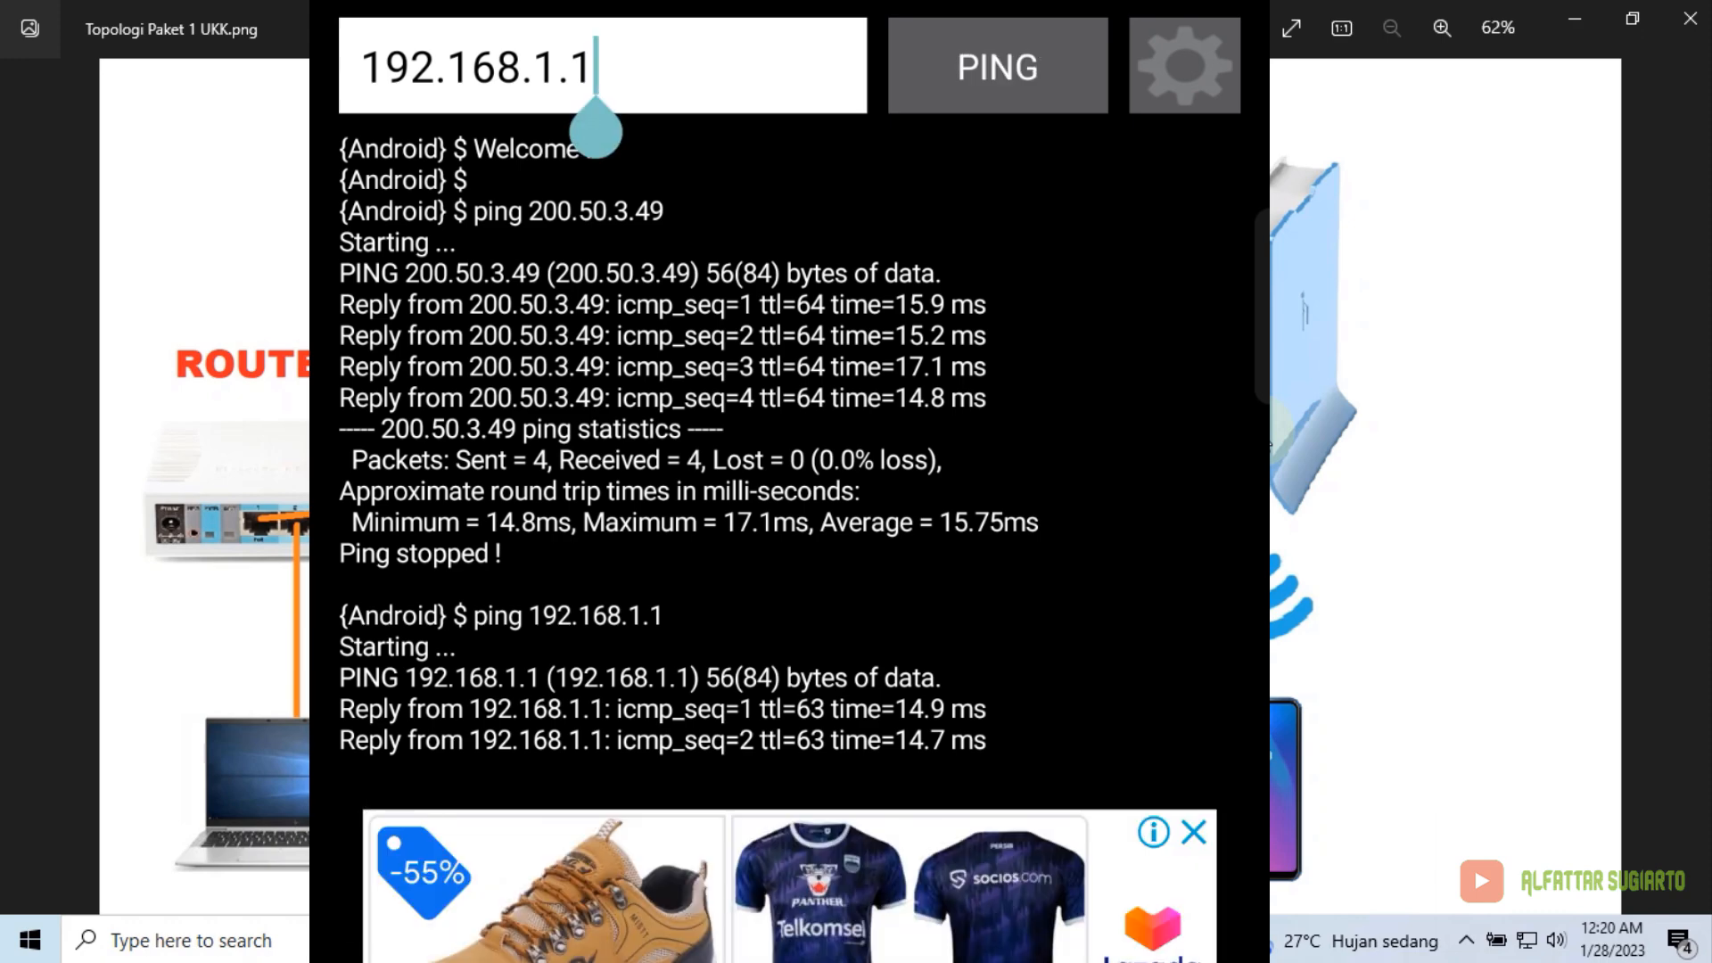
{"action": "key", "text": "BackSpace"}
{"action": "key", "text": "BackSpace"}
{"action": "key", "text": "BackSpace"}
{"action": "key", "text": "BackSpace"}
{"action": "key", "text": "BackSpace"}
{"action": "key", "text": "BackSpace"}
{"action": "key", "text": "BackSpace"}
{"action": "key", "text": "BackSpace"}
{"action": "key", "text": "BackSpace"}
{"action": "key", "text": "BackSpace"}
{"action": "key", "text": "BackSpace"}
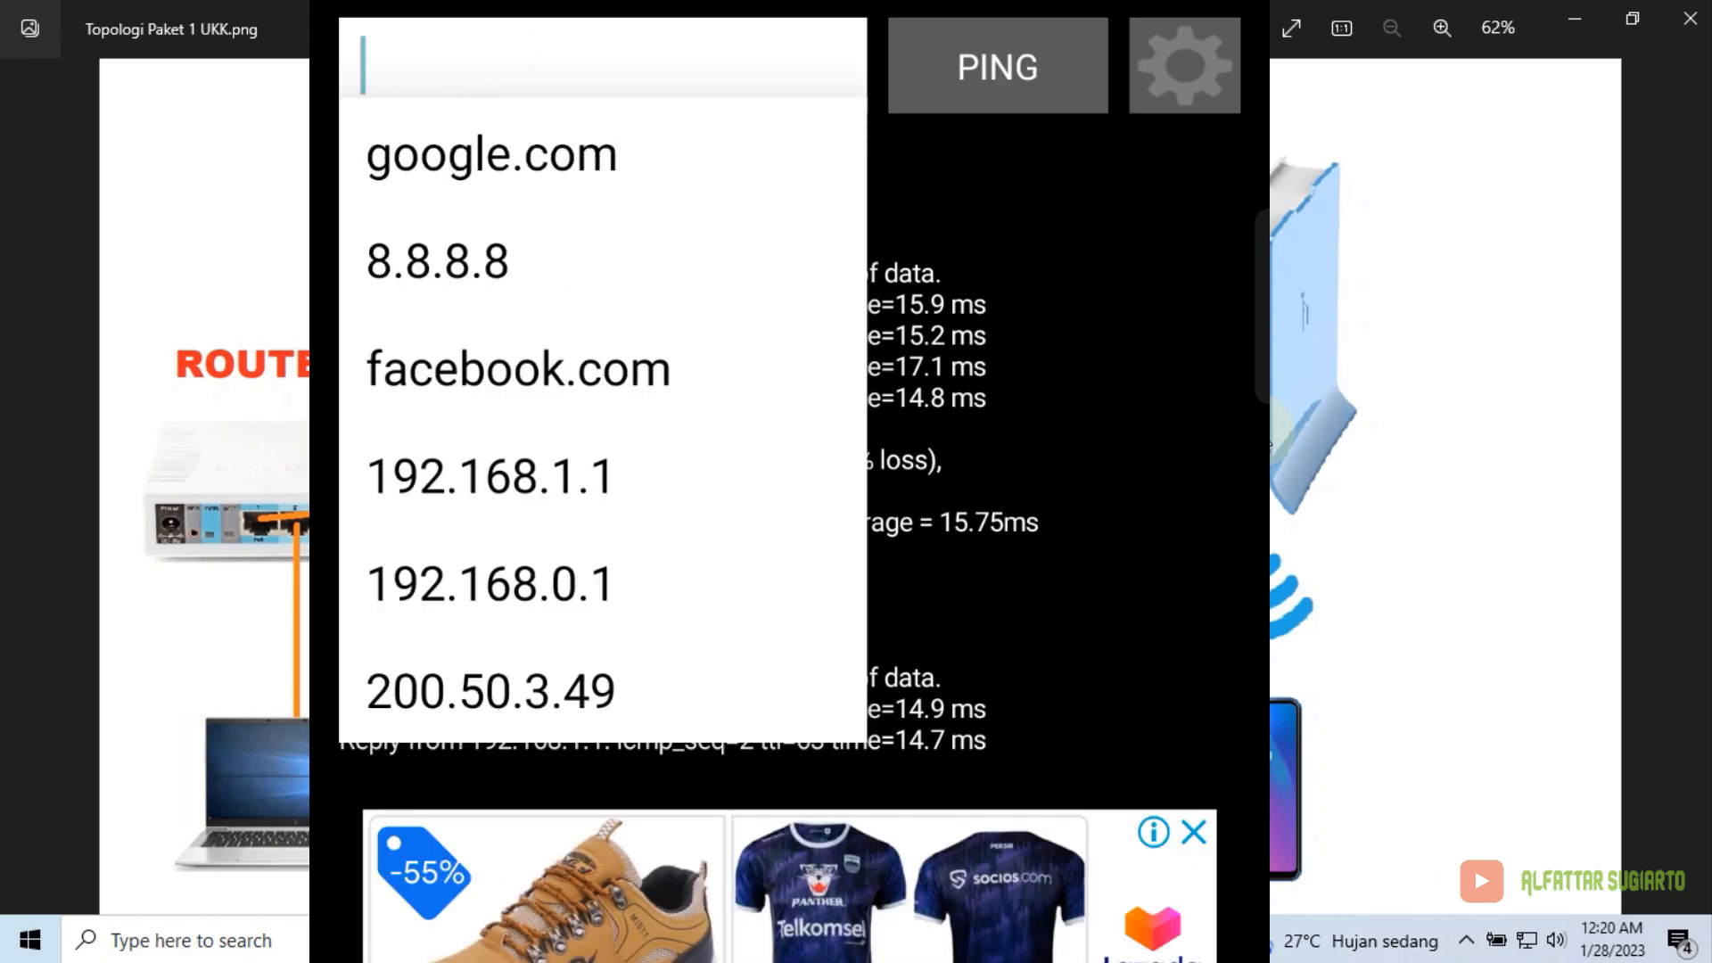
{"action": "left_click", "coordinate": [492, 155]}
{"action": "left_click", "coordinate": [997, 67]}
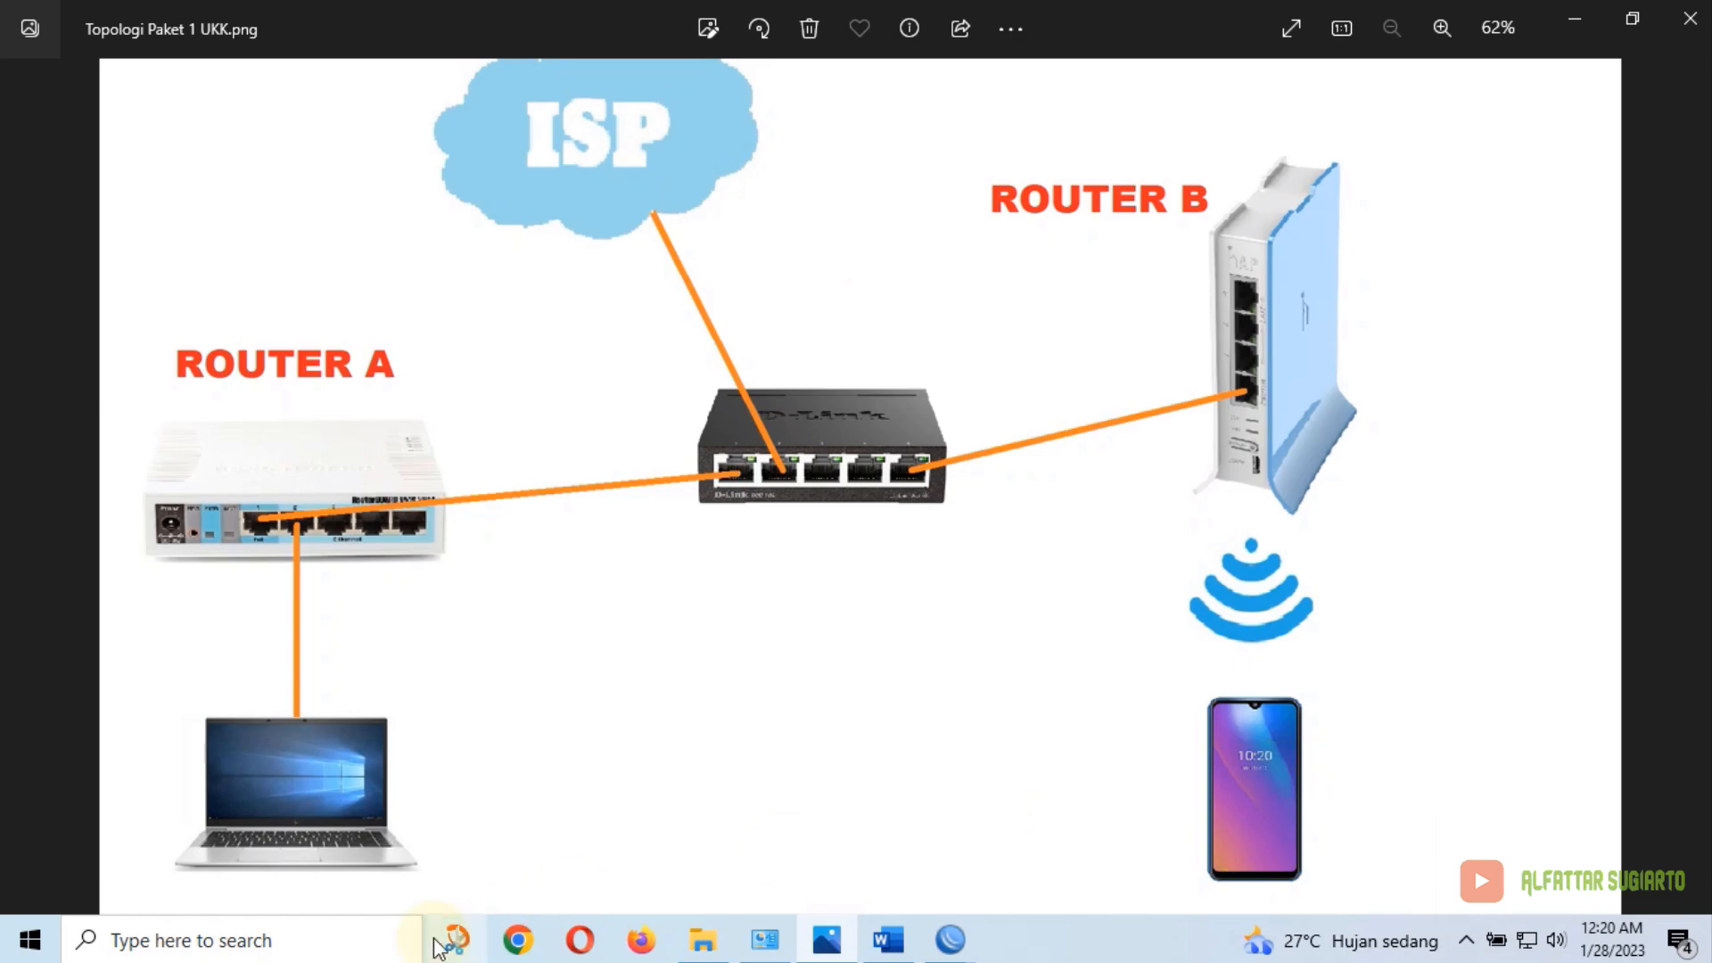
Open Command Prompt via search and ping 200.50.3.1
{"action": "left_click", "coordinate": [266, 932]}
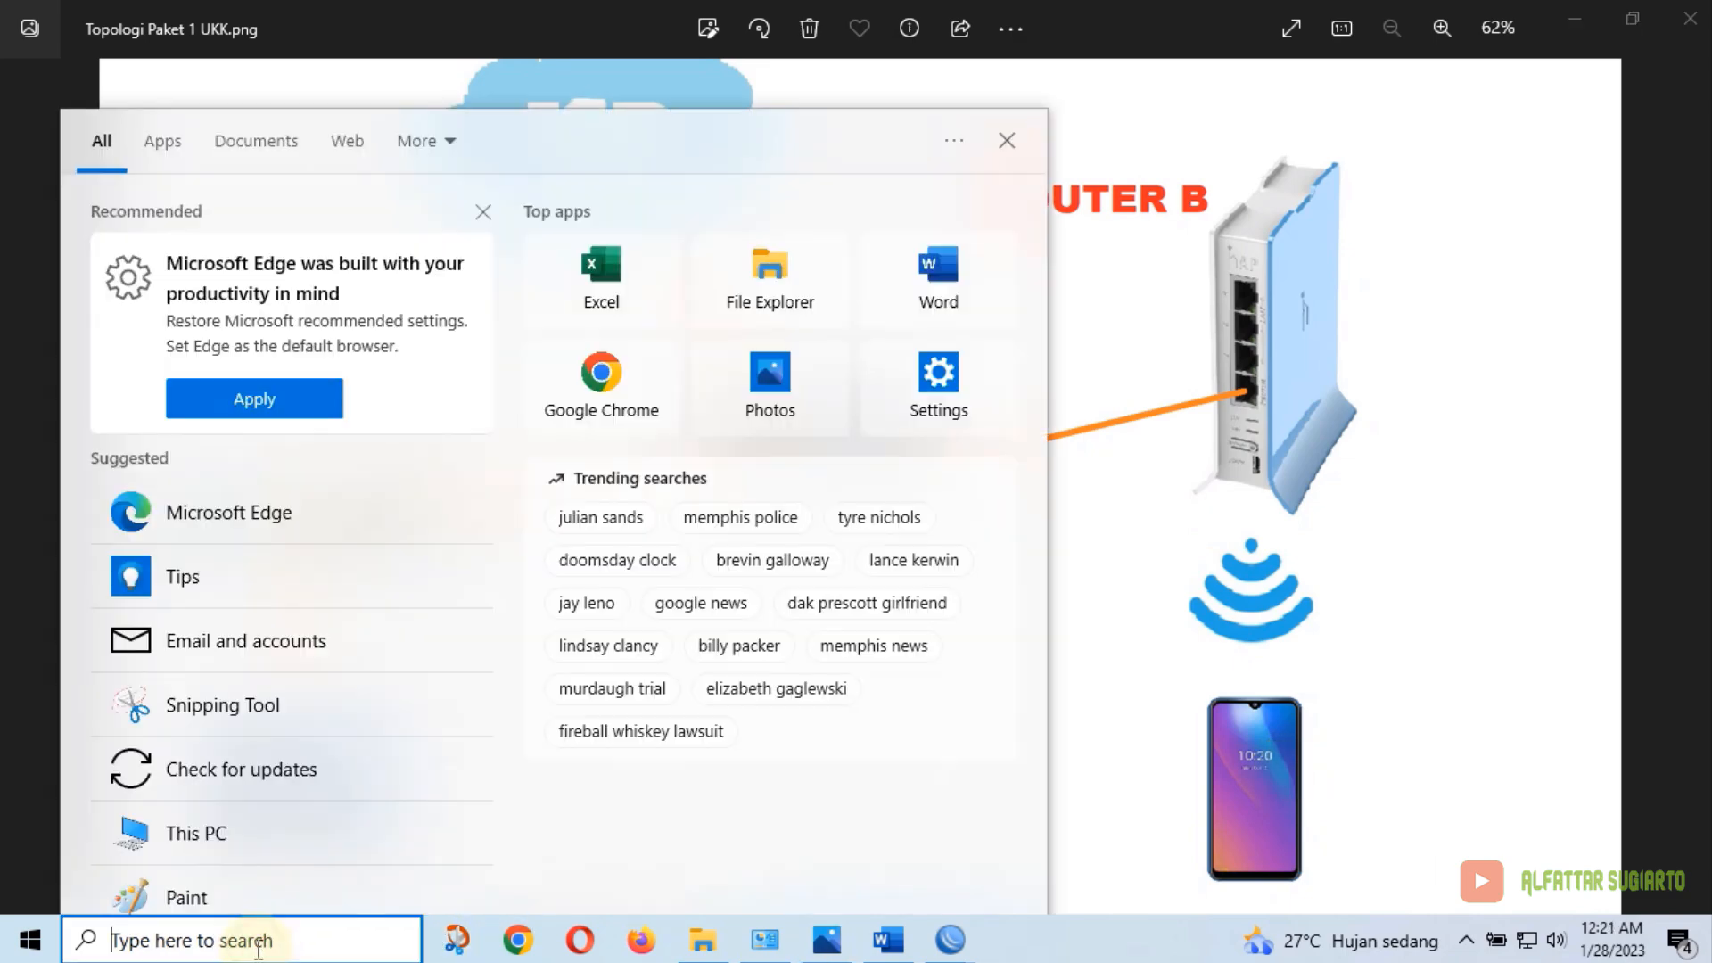
{"action": "type", "text": "cmd"}
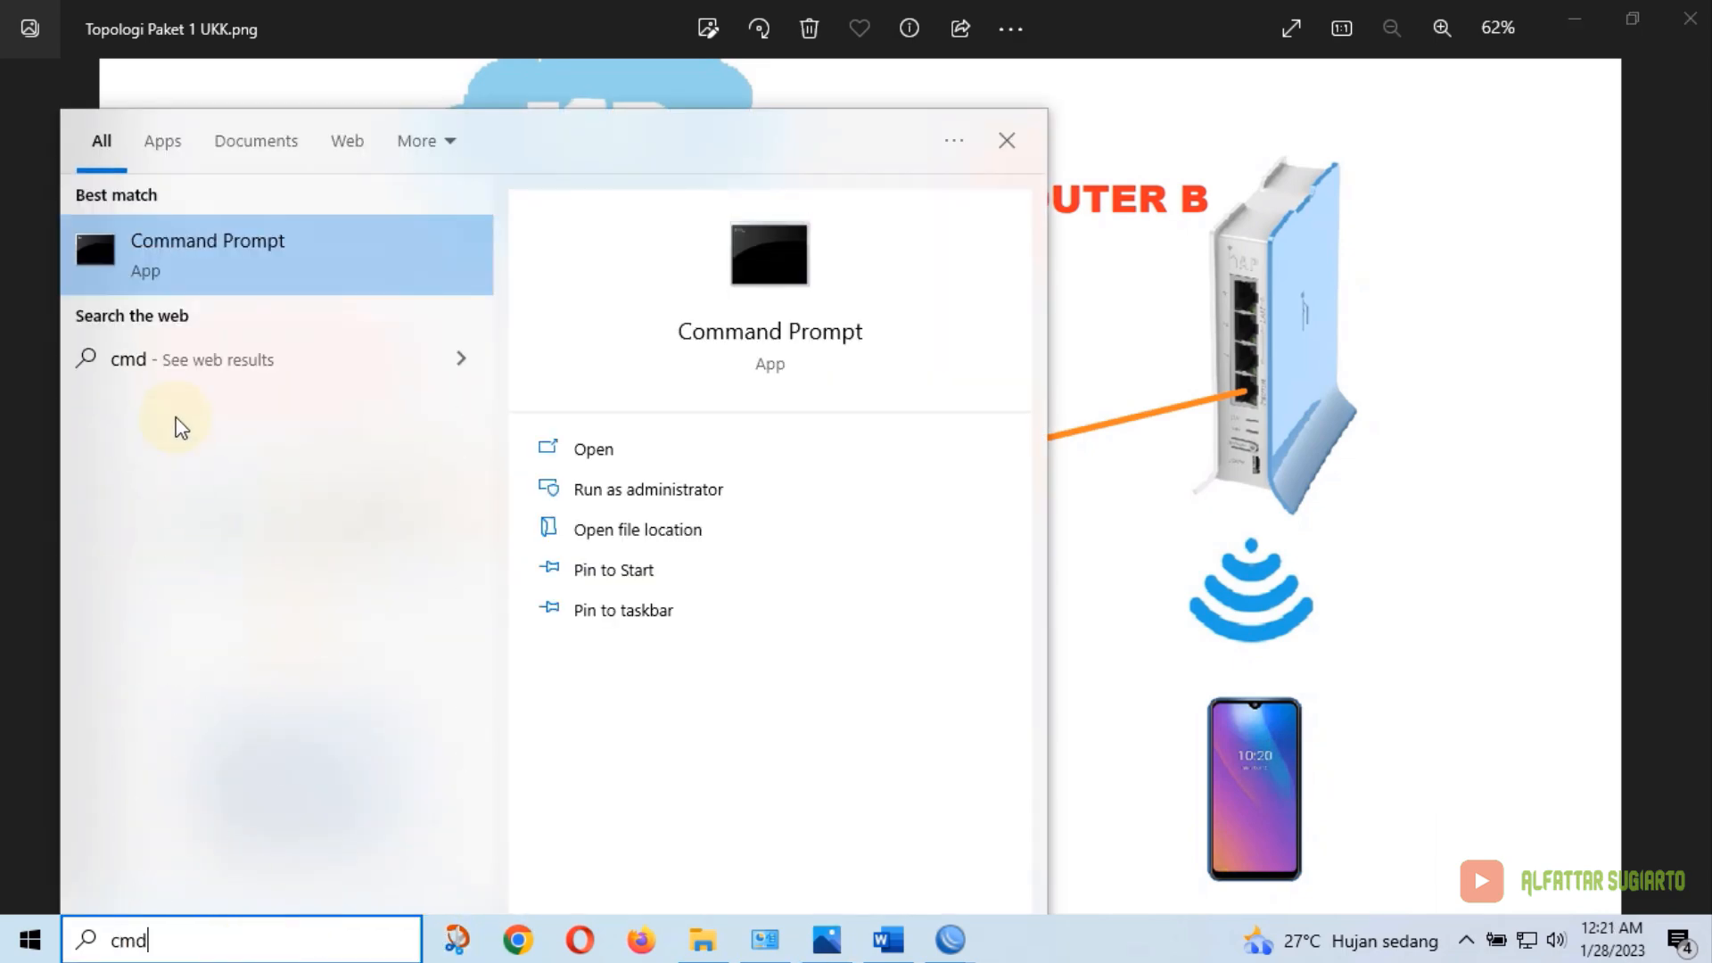
{"action": "left_click", "coordinate": [250, 264]}
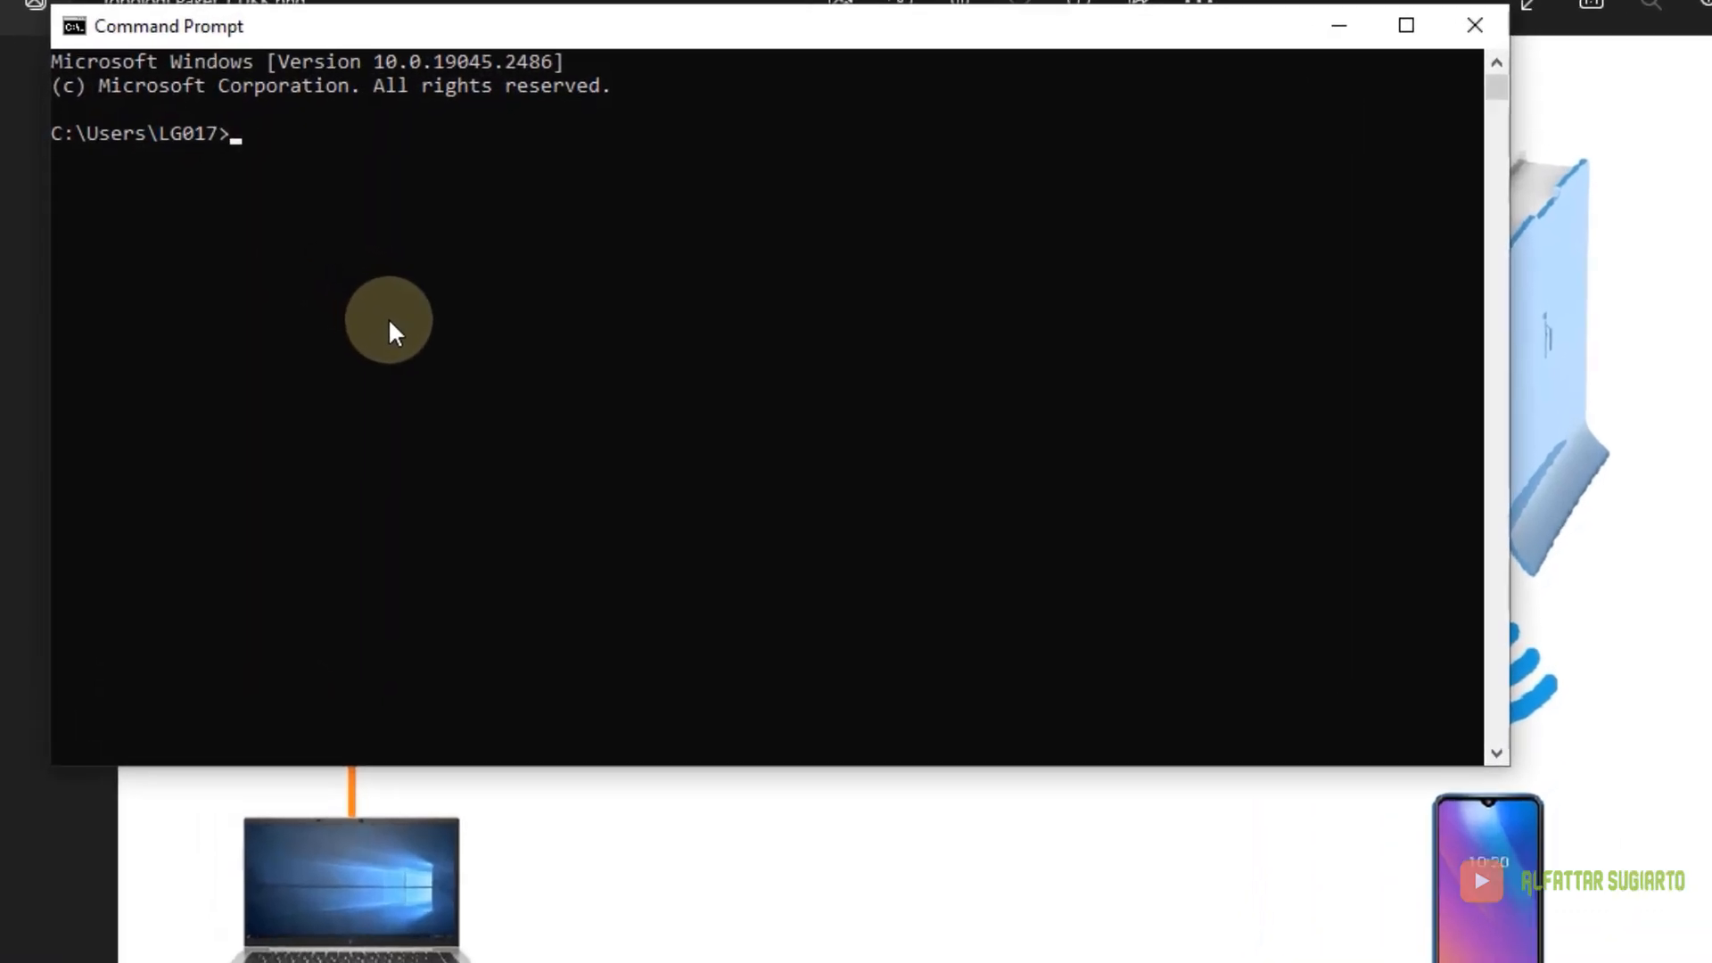
{"action": "type", "text": "ping "}
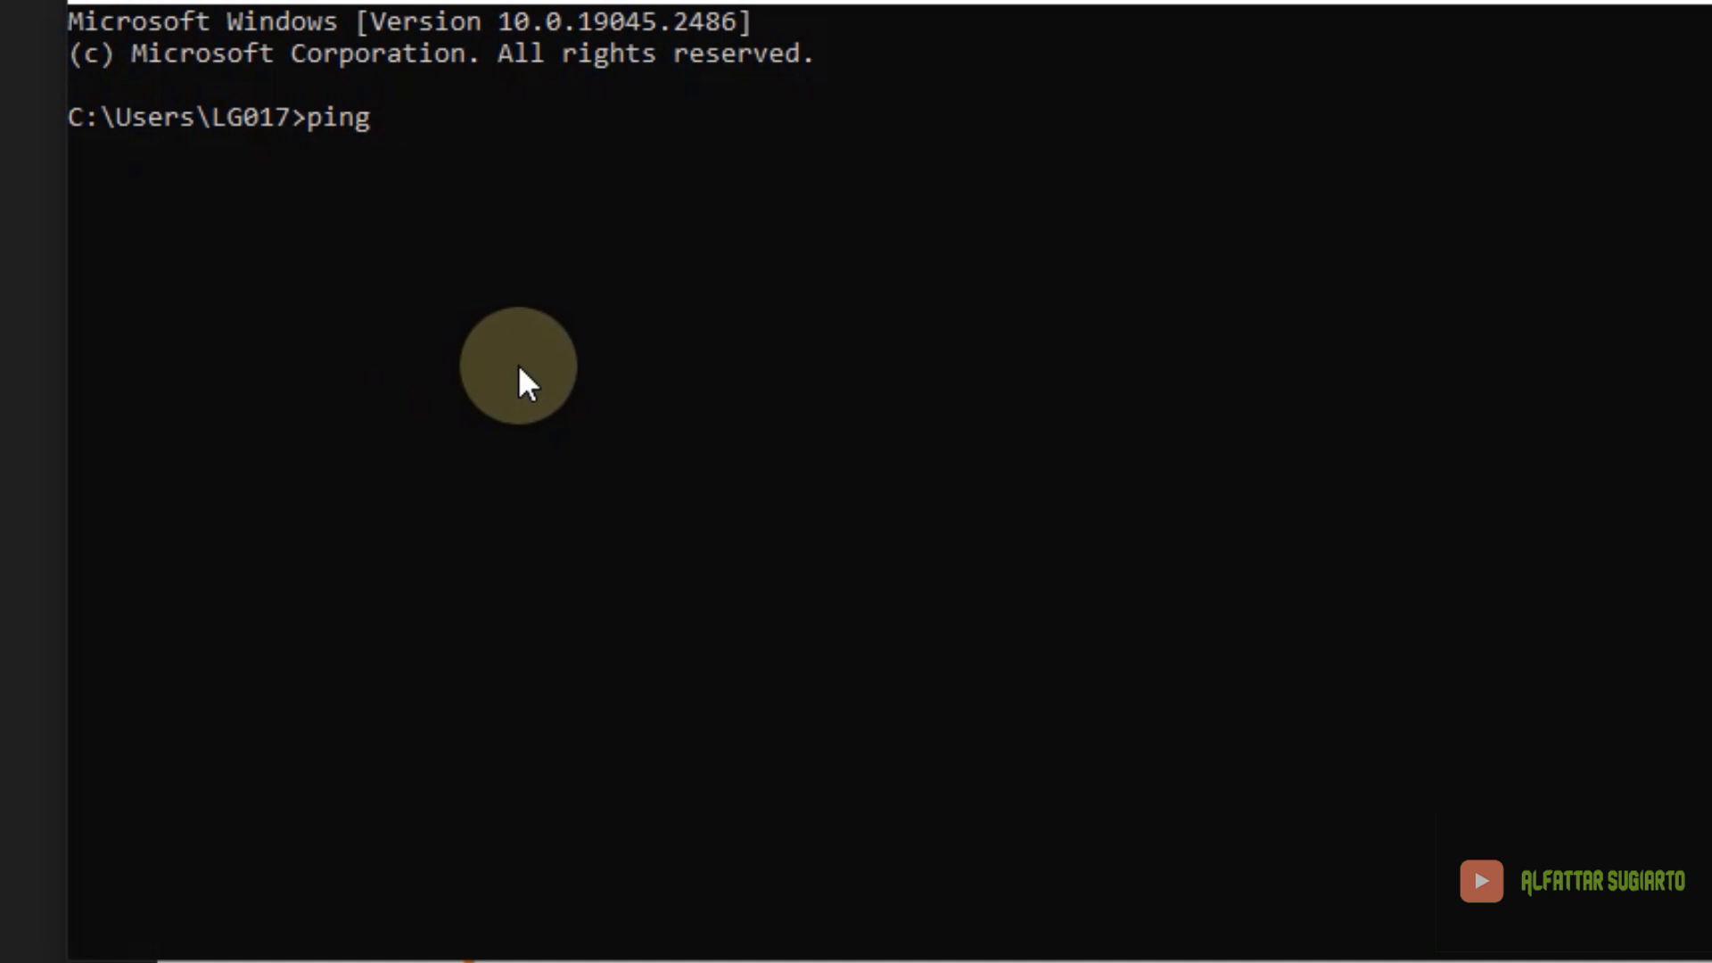
{"action": "type", "text": "200.50.3.1"}
{"action": "key", "text": "Return"}
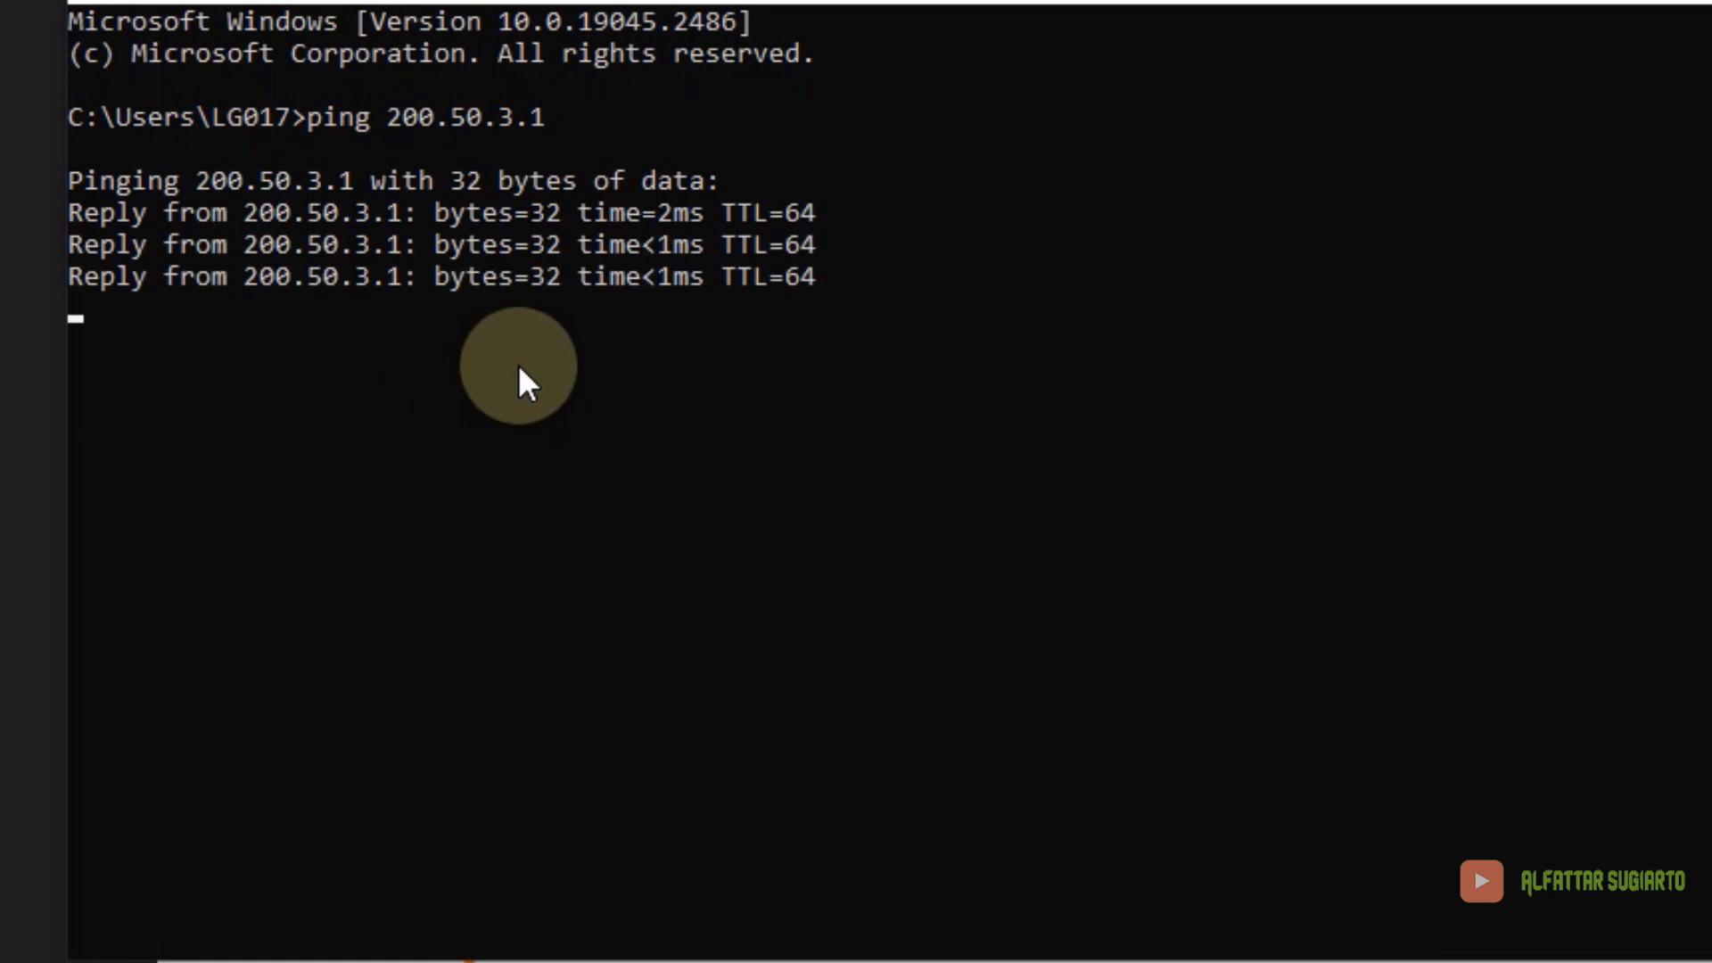
Ping 192.168.1.1 and google.com, then close the Command Prompt window
{"action": "type", "text": "ping "}
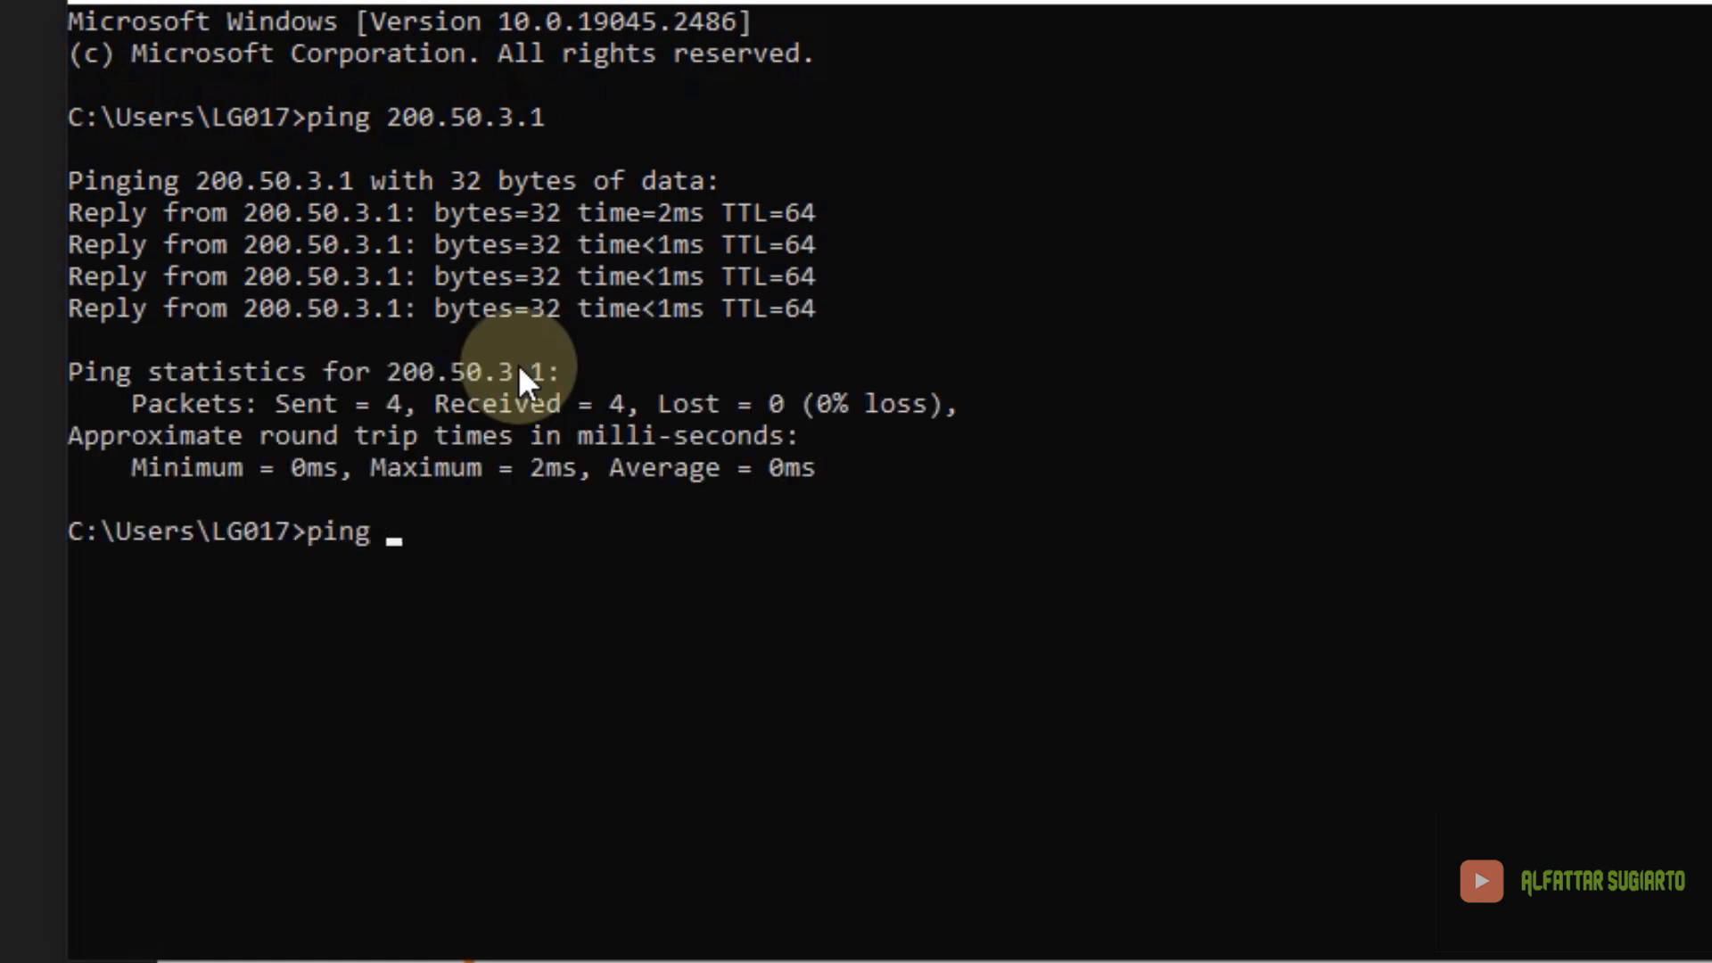
{"action": "type", "text": "192.168.1.1"}
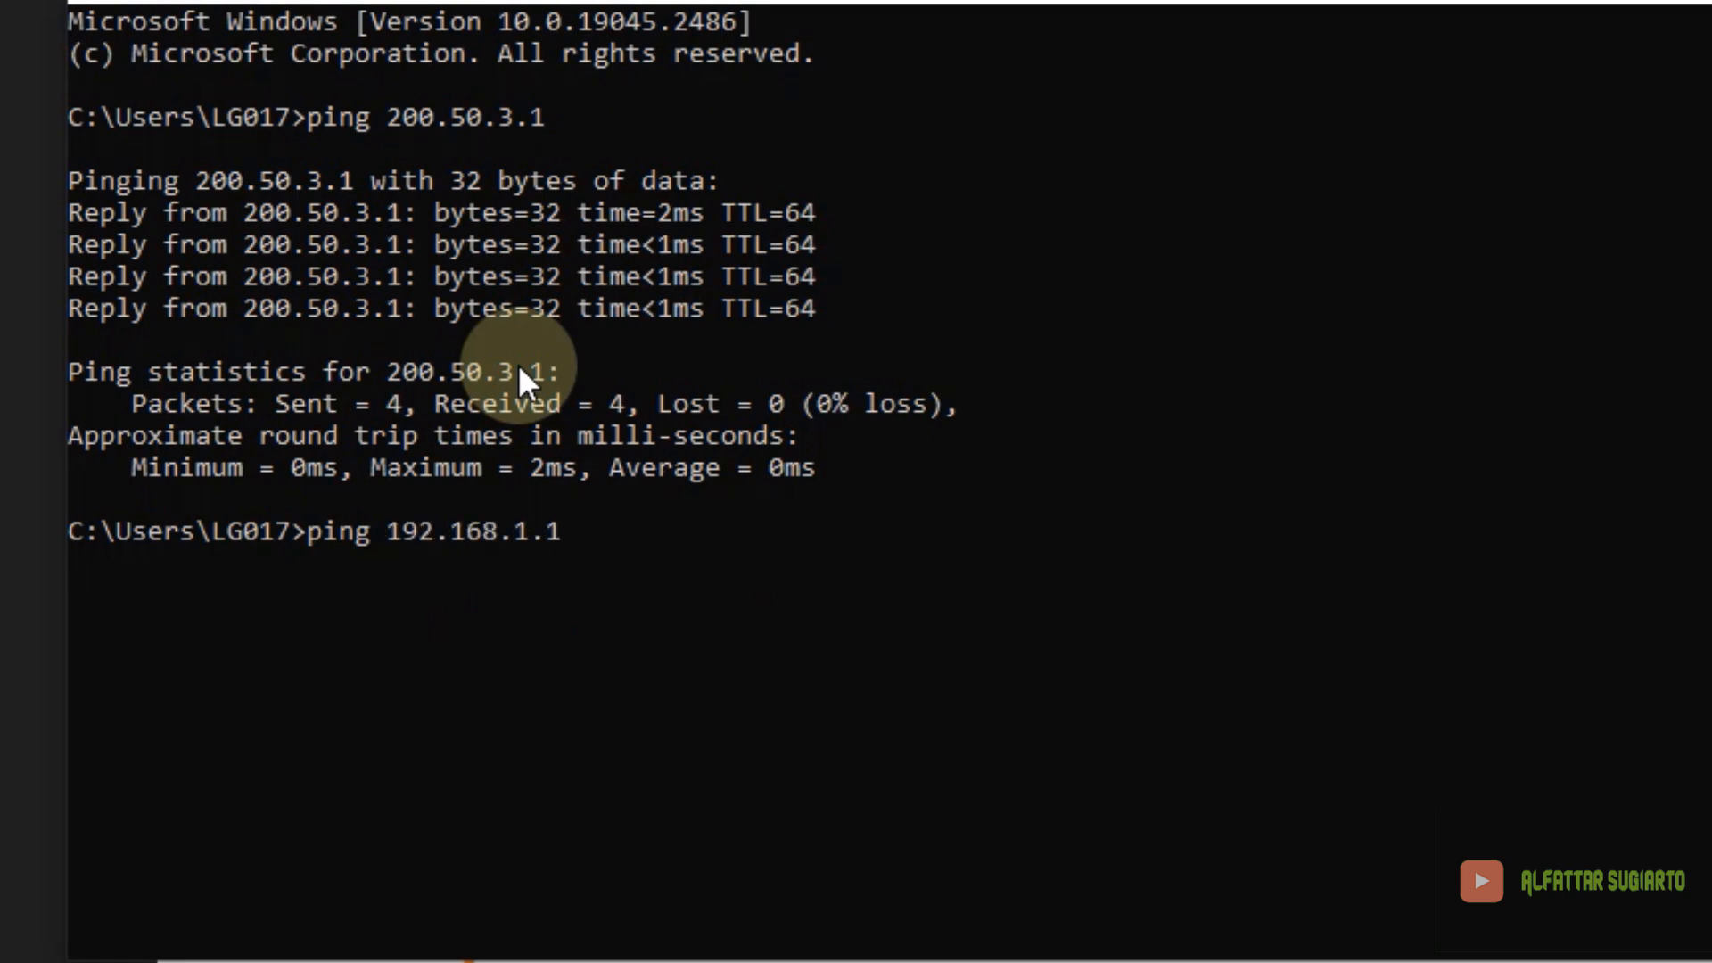
{"action": "key", "text": "Return"}
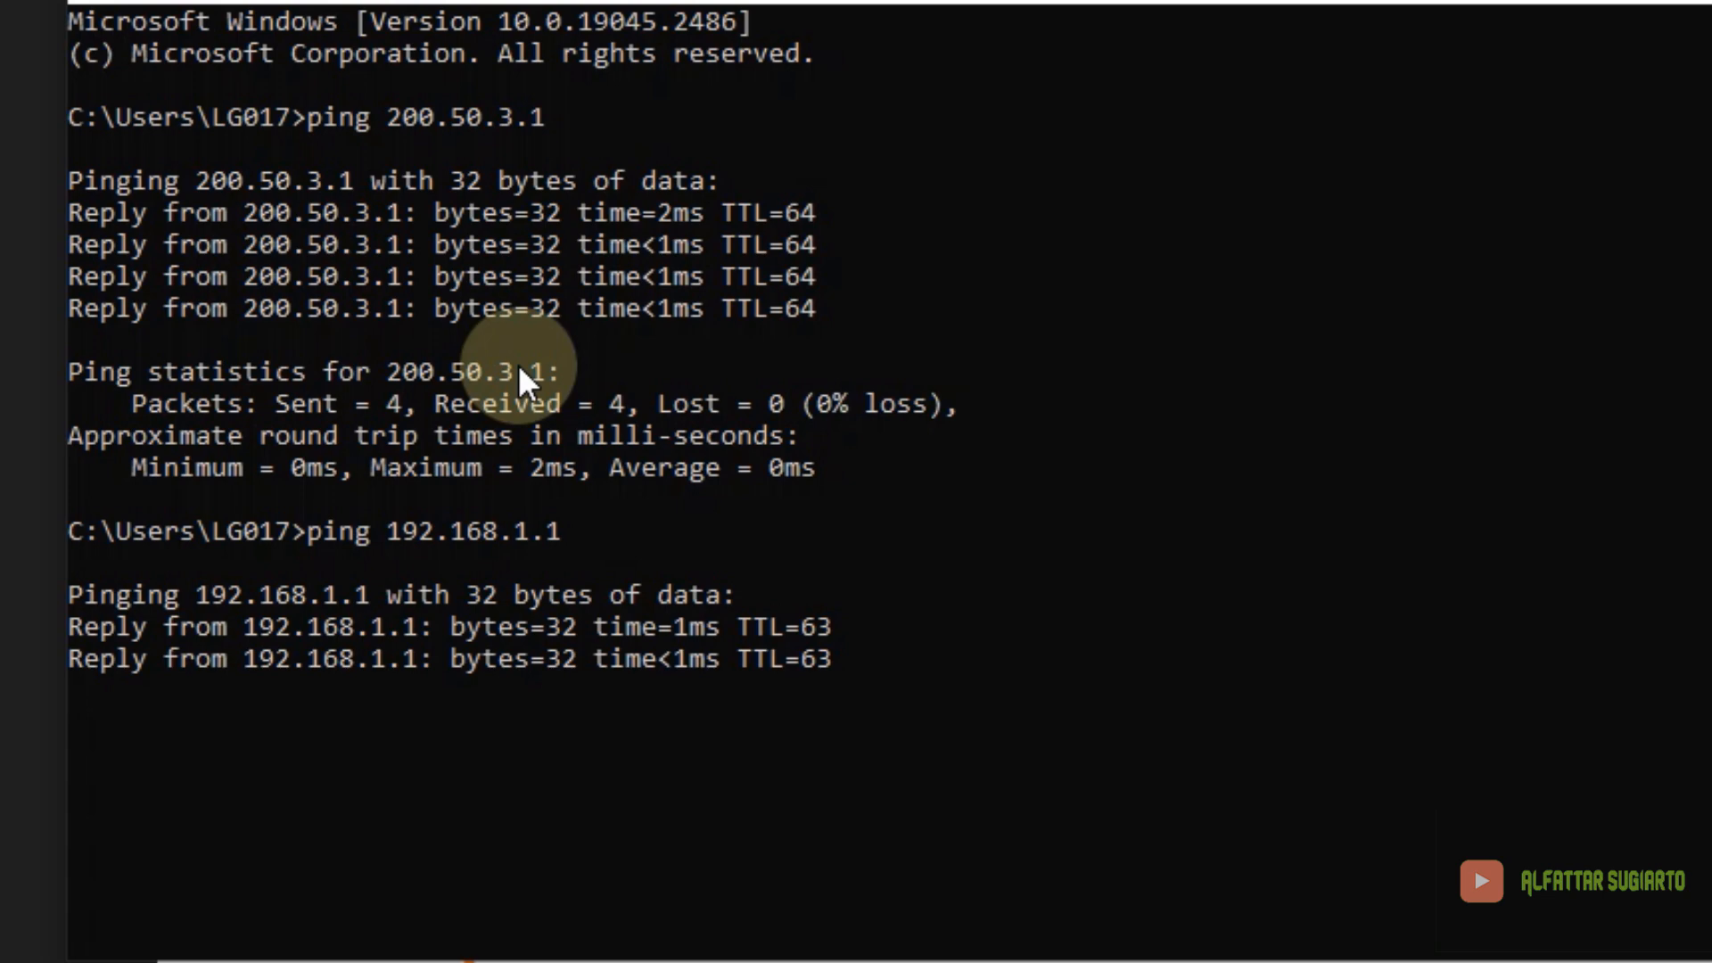
{"action": "type", "text": "ping"}
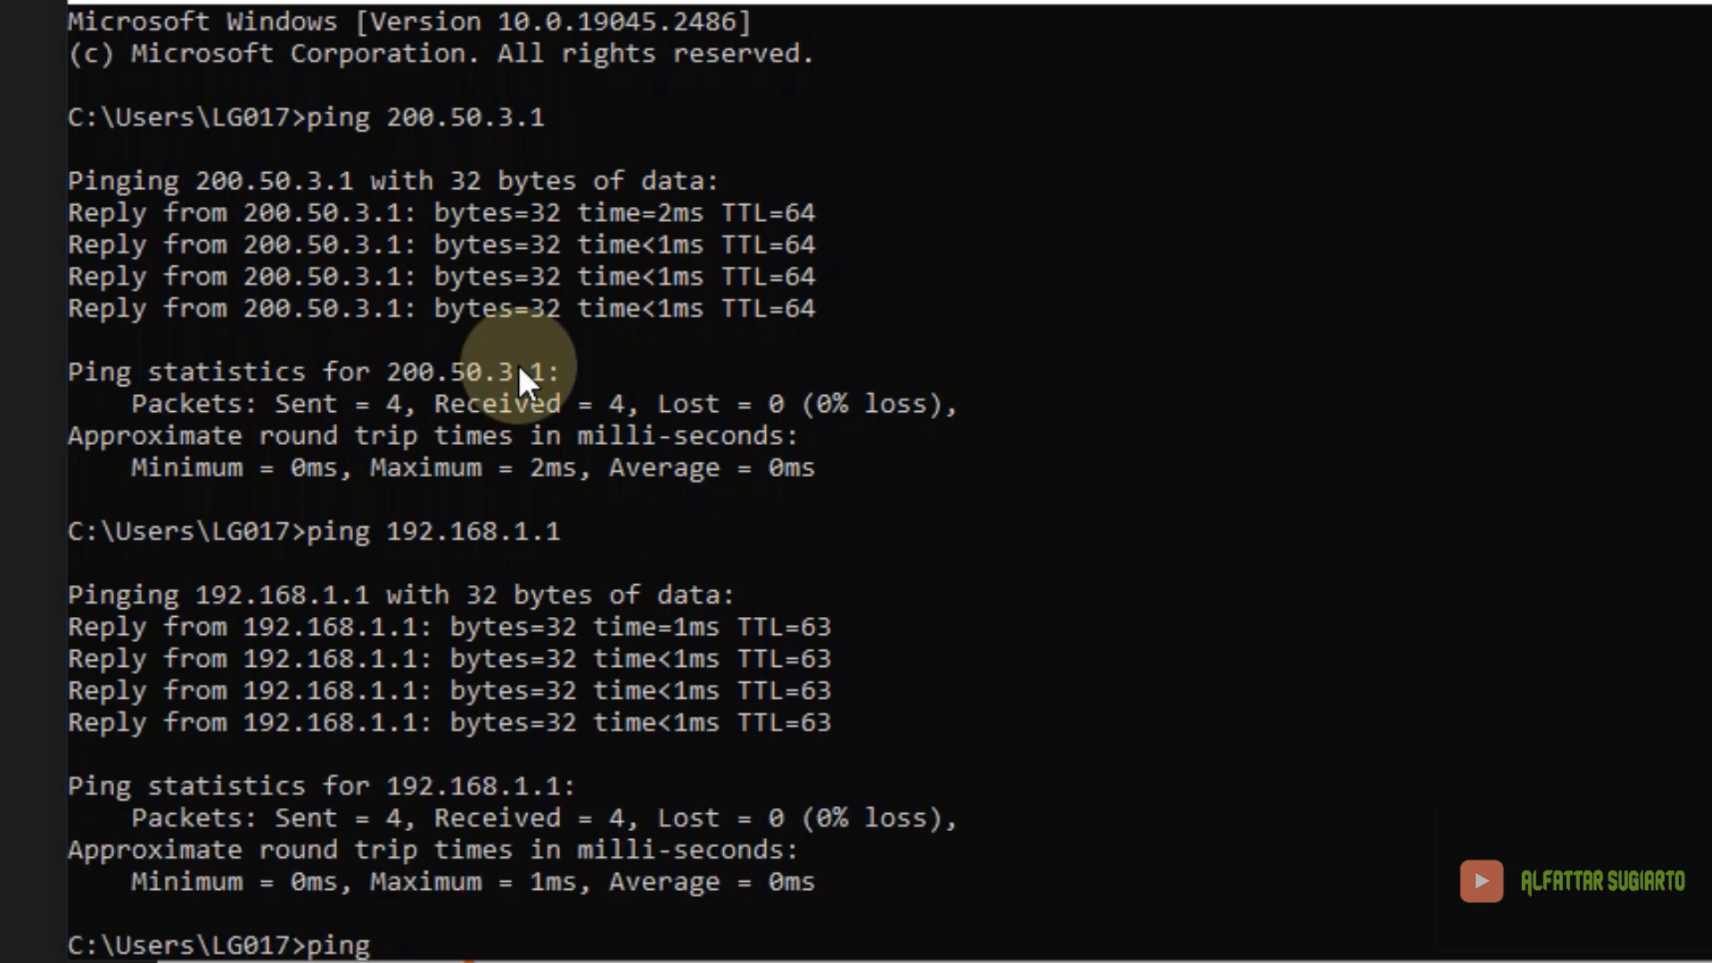
{"action": "type", "text": " google.com"}
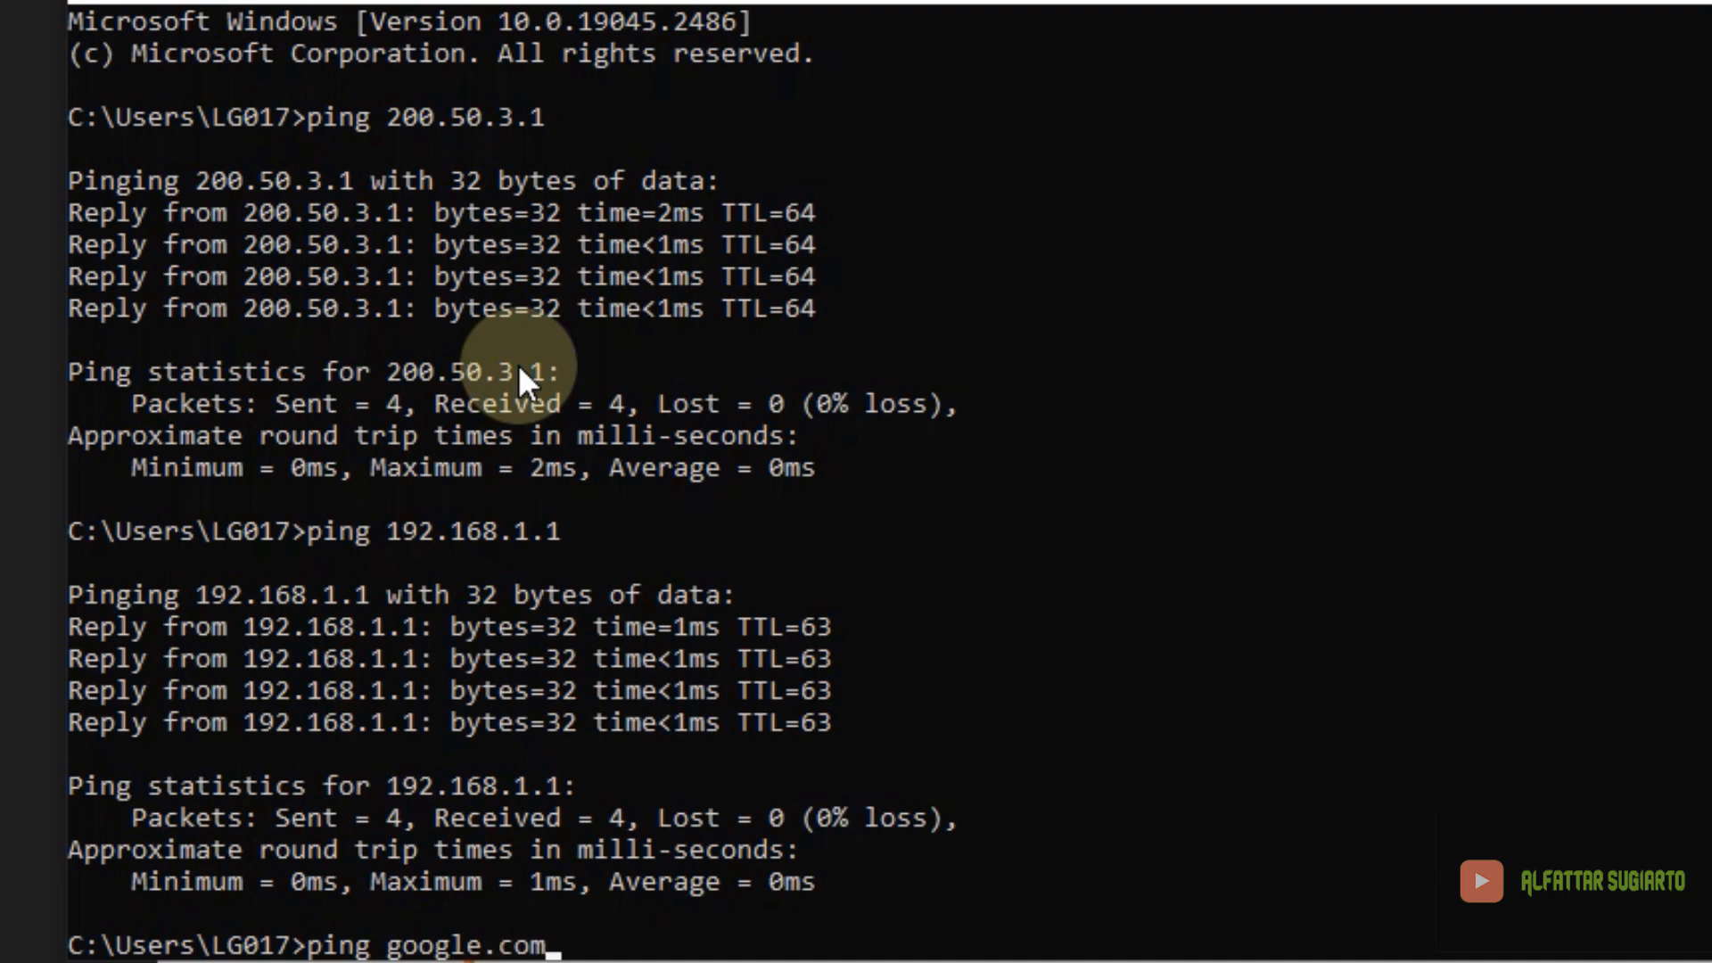
{"action": "key", "text": "Return"}
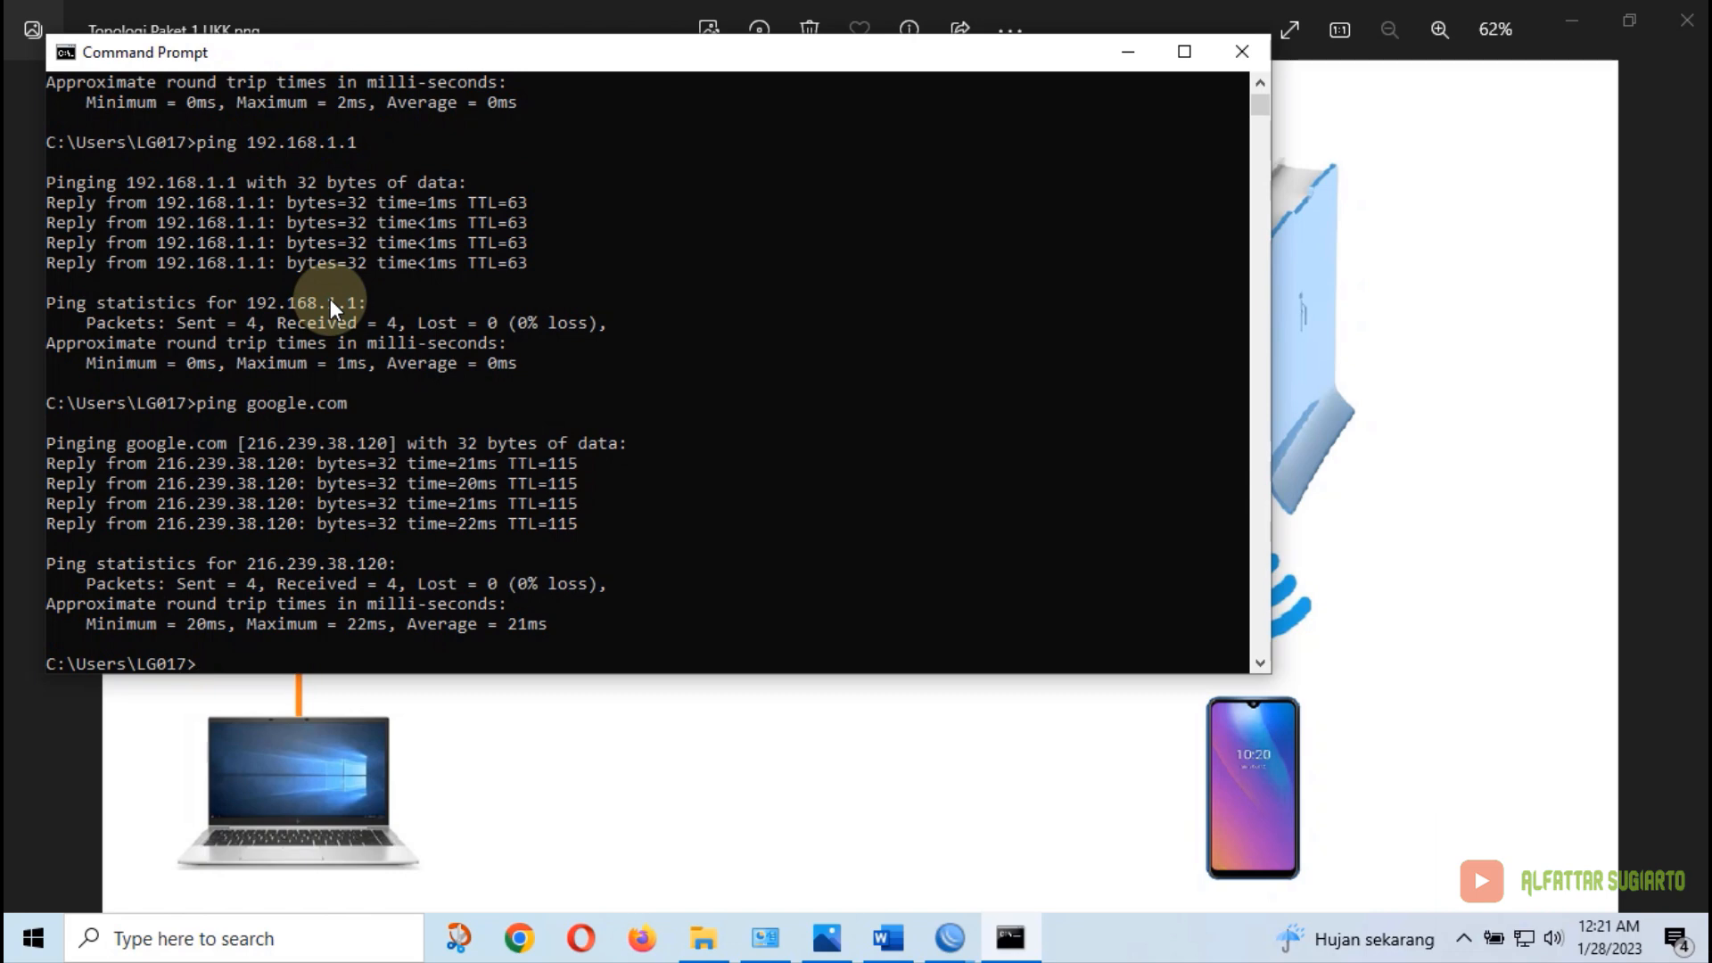
{"action": "left_click", "coordinate": [1240, 52]}
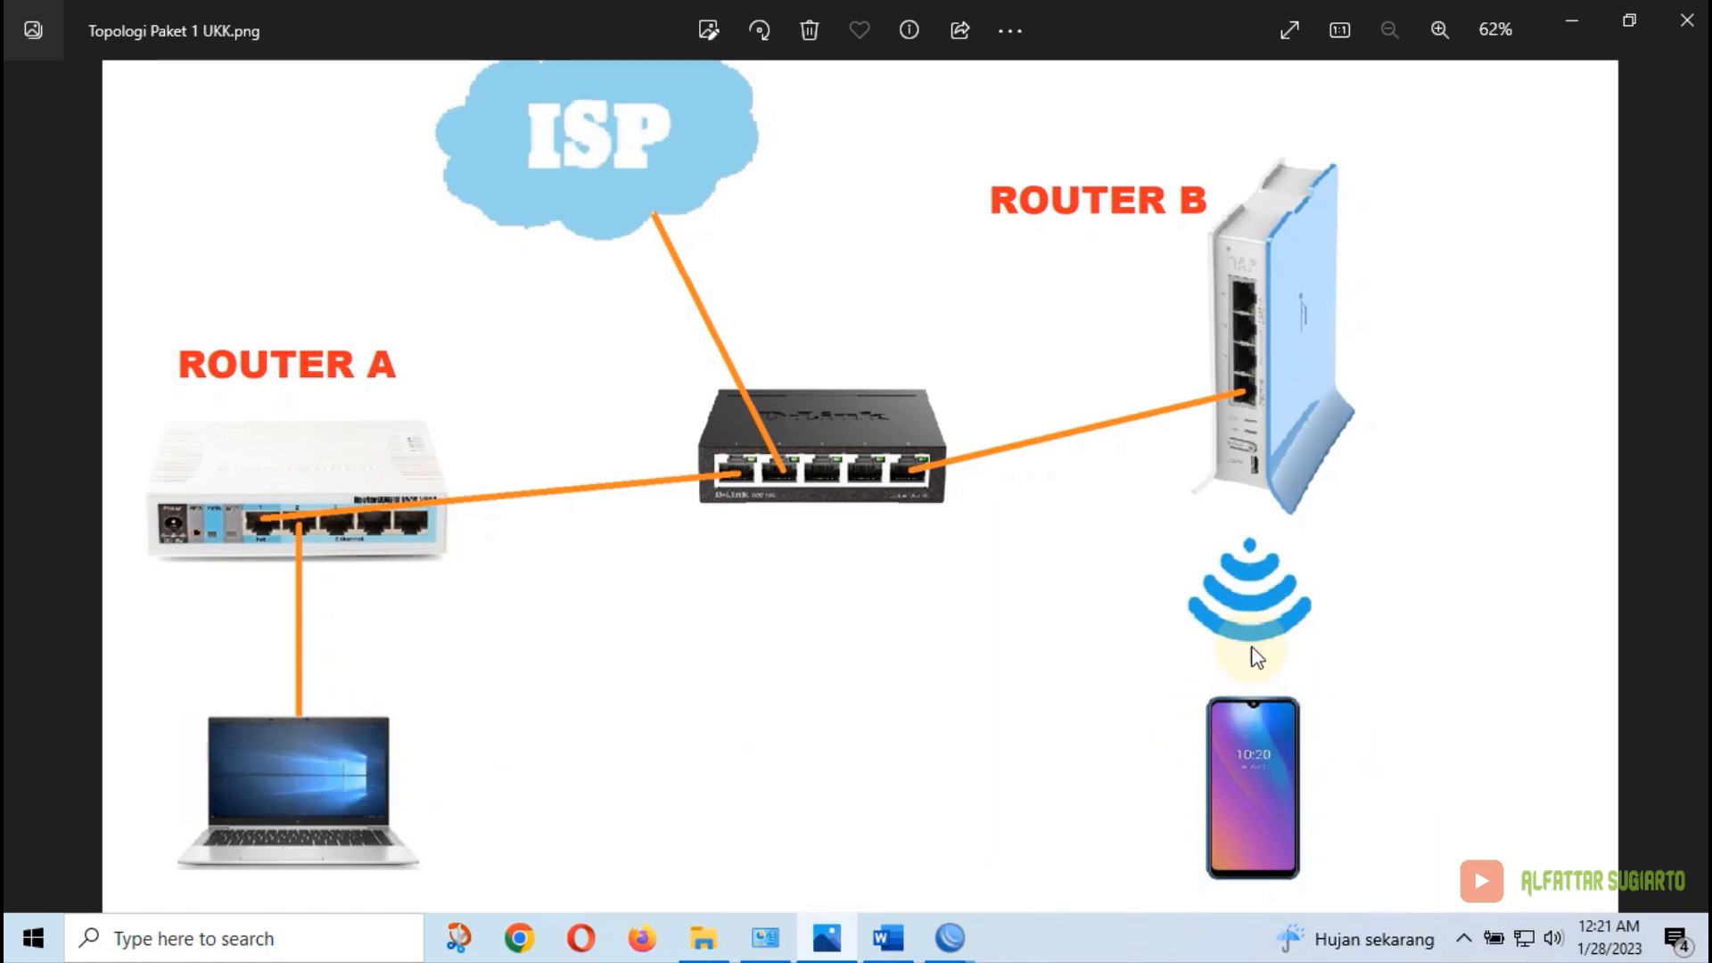
{"action": "left_click", "coordinate": [326, 940]}
{"action": "type", "text": "cmd"}
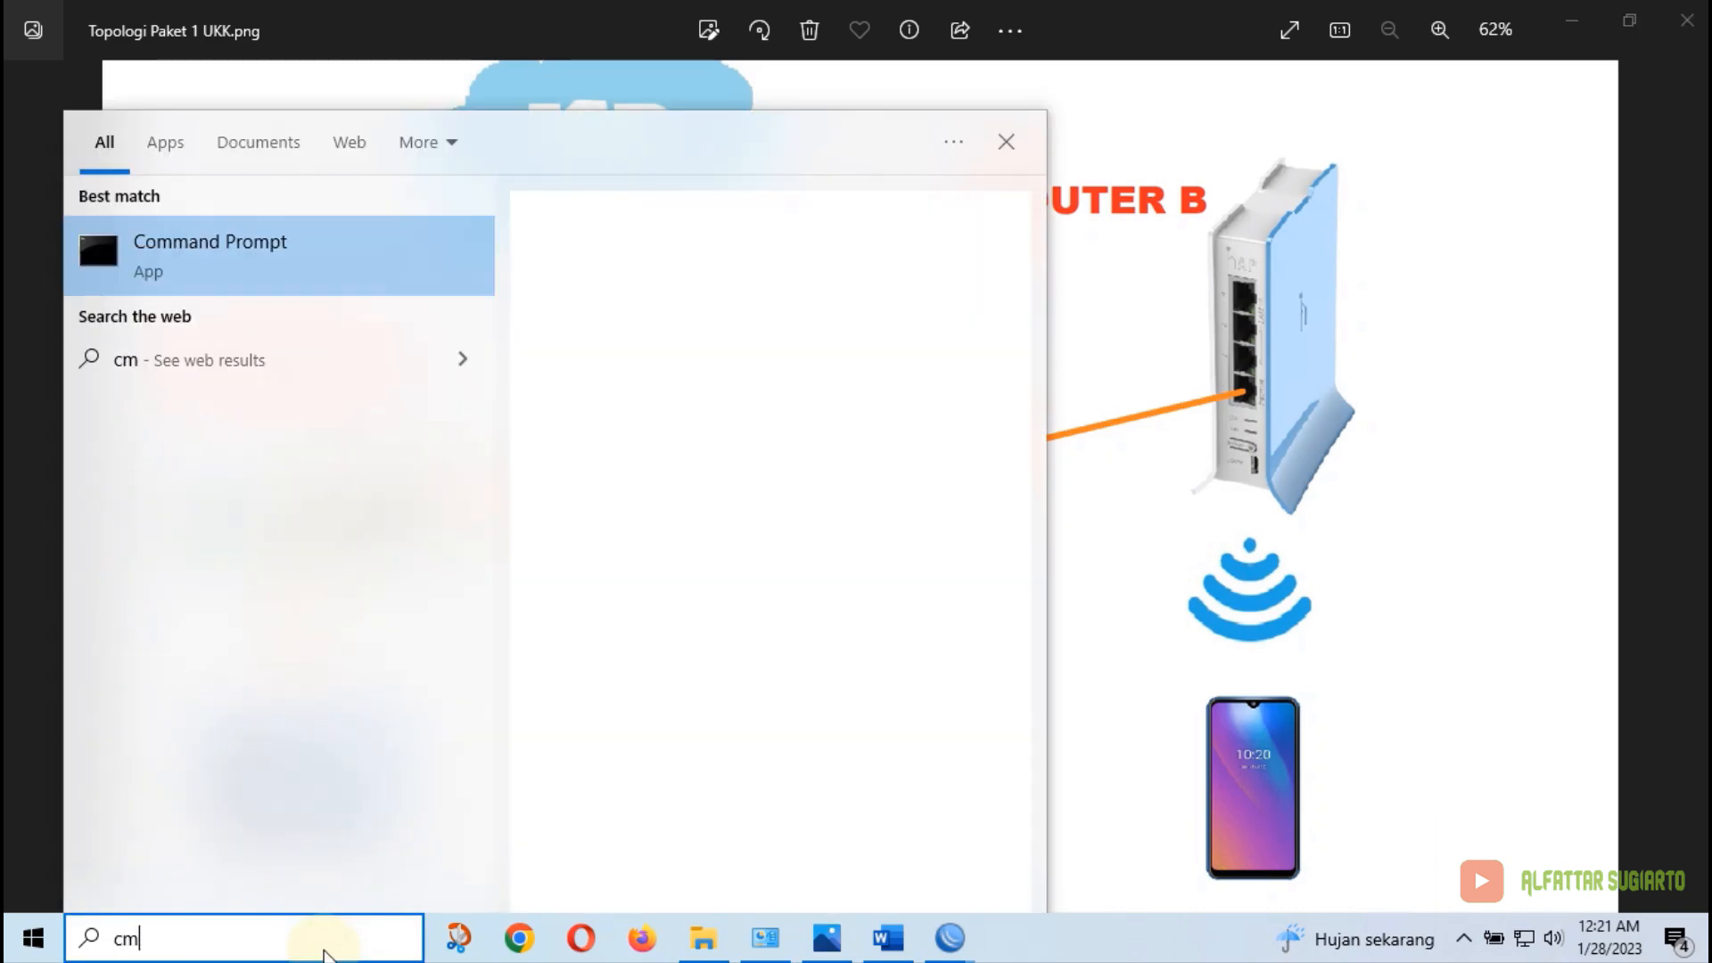
{"action": "left_click", "coordinate": [151, 241]}
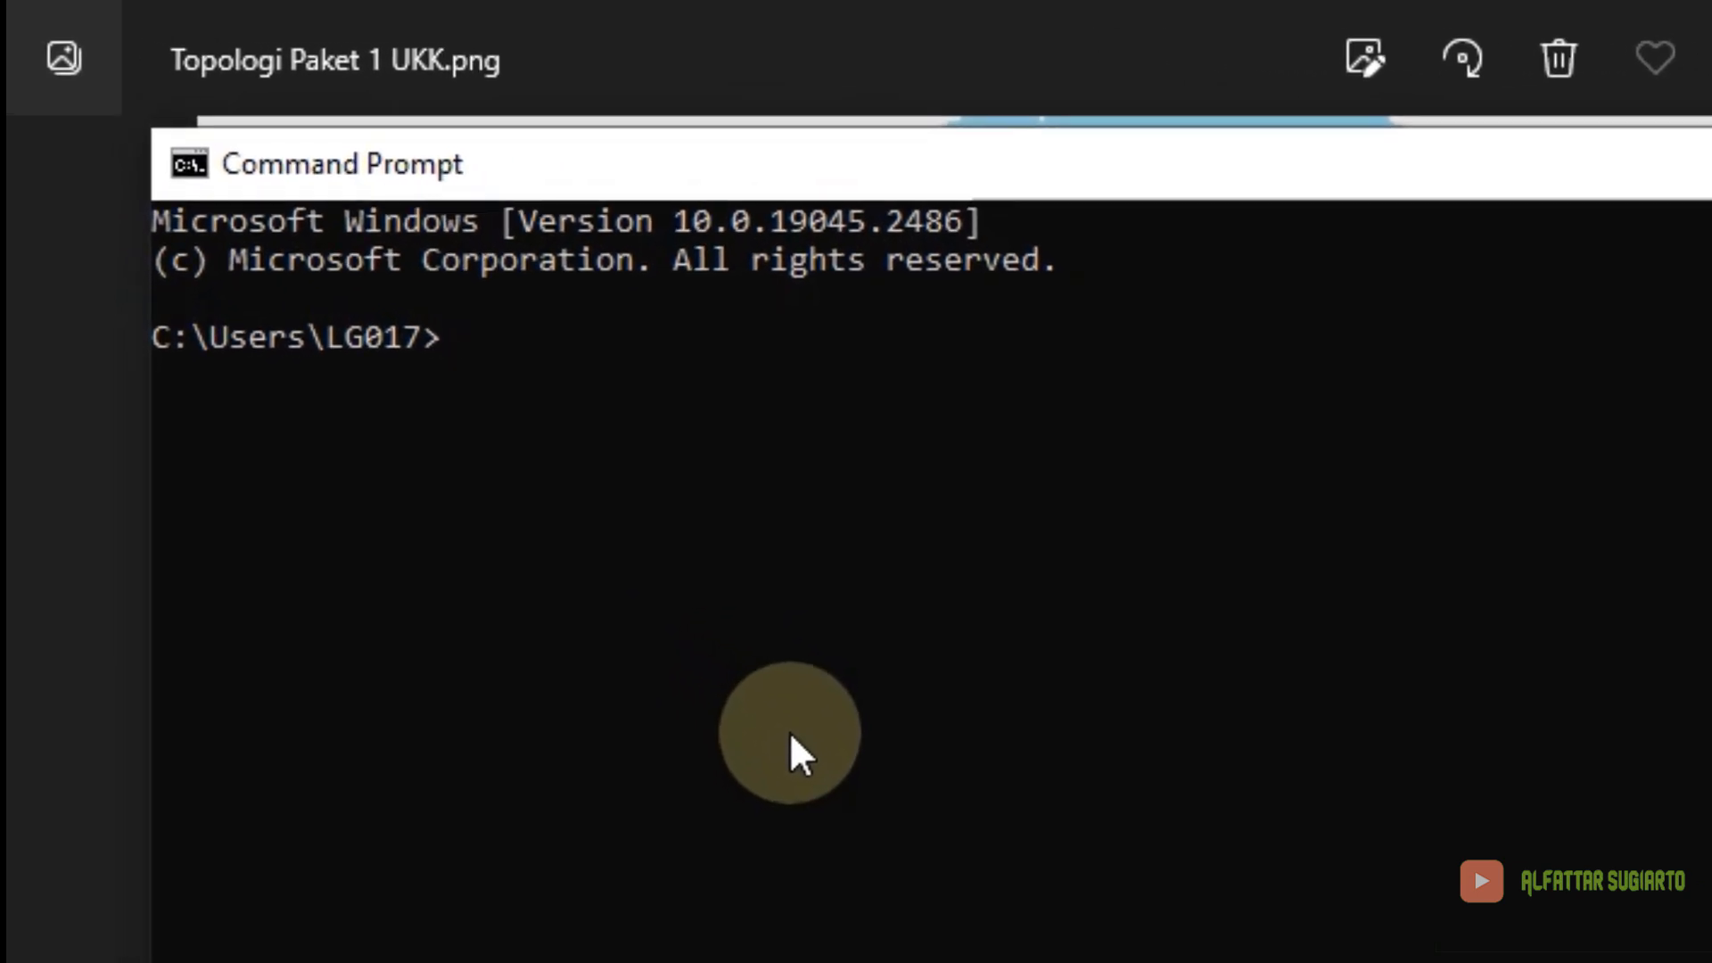
{"action": "type", "text": "ping 200."}
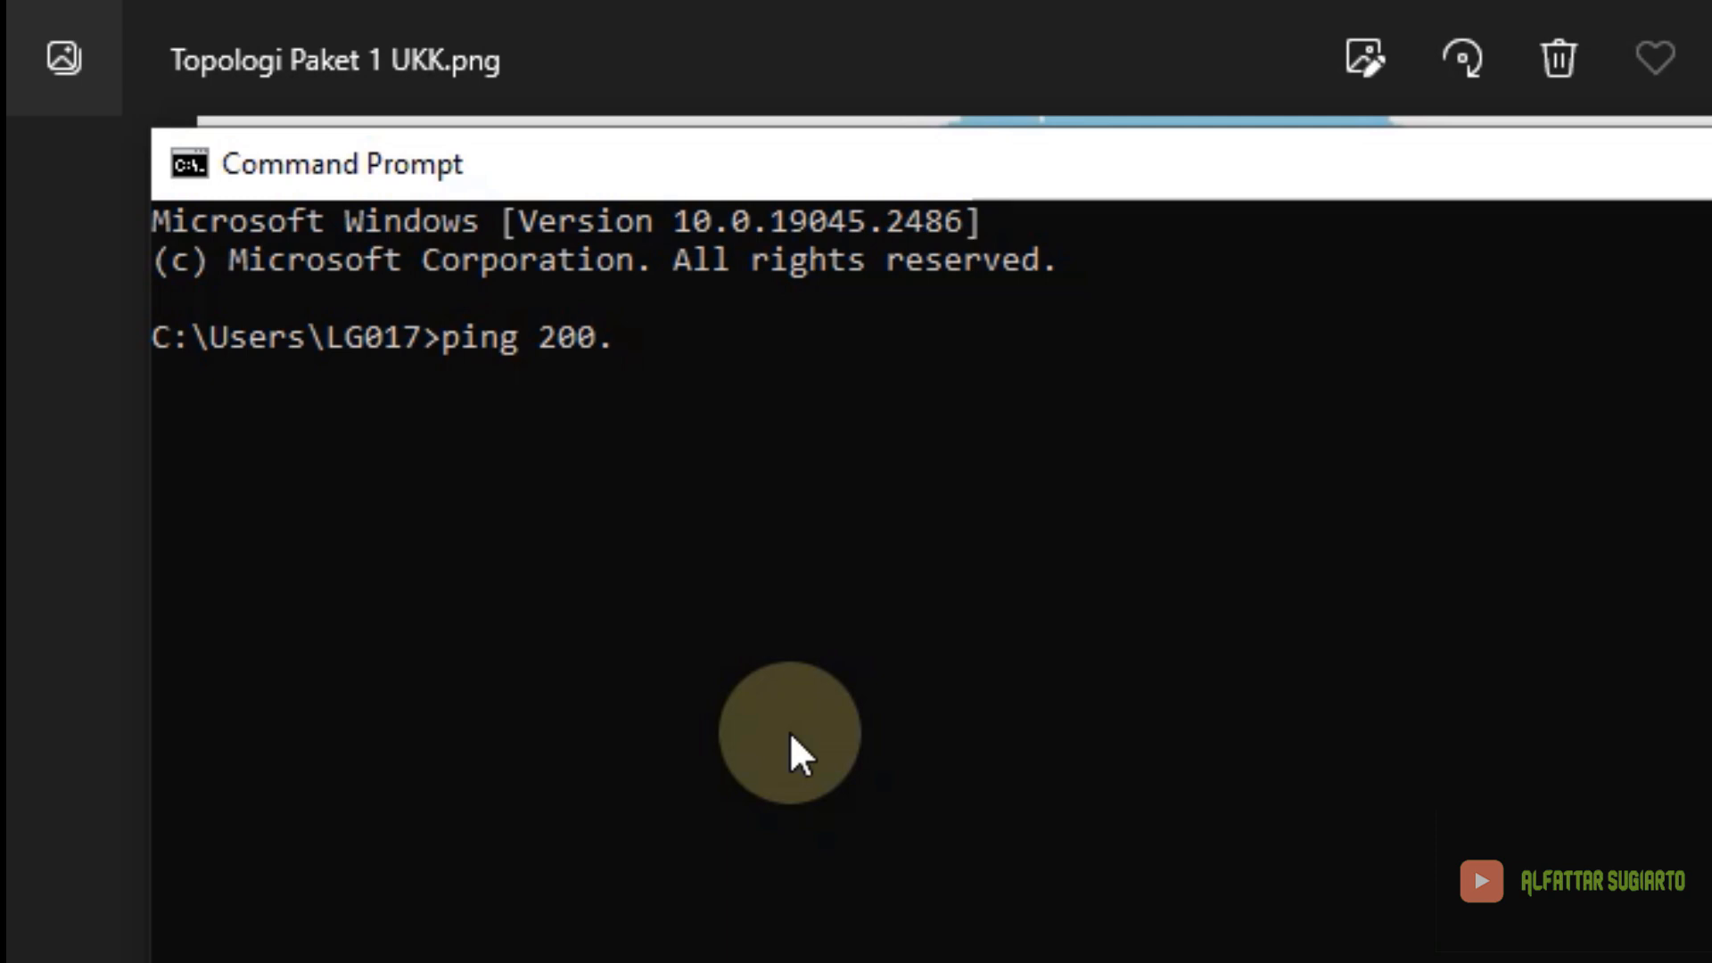
{"action": "type", "text": "50.3.61"}
{"action": "key", "text": "Return"}
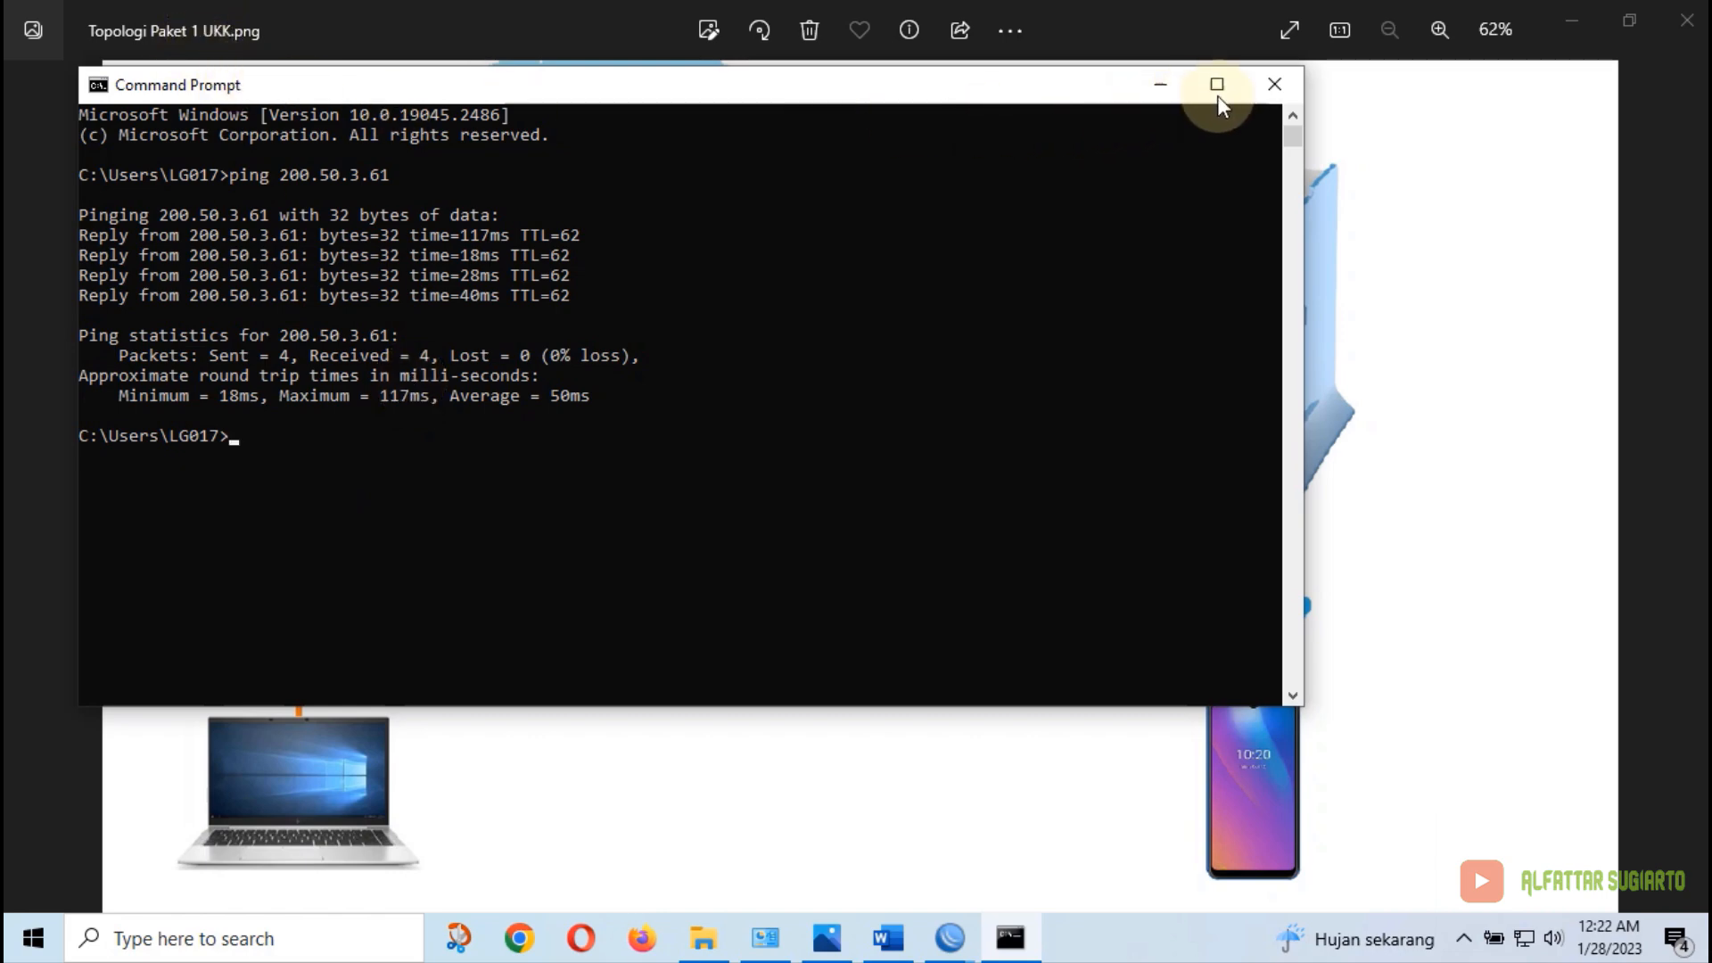
{"action": "left_click", "coordinate": [1274, 85]}
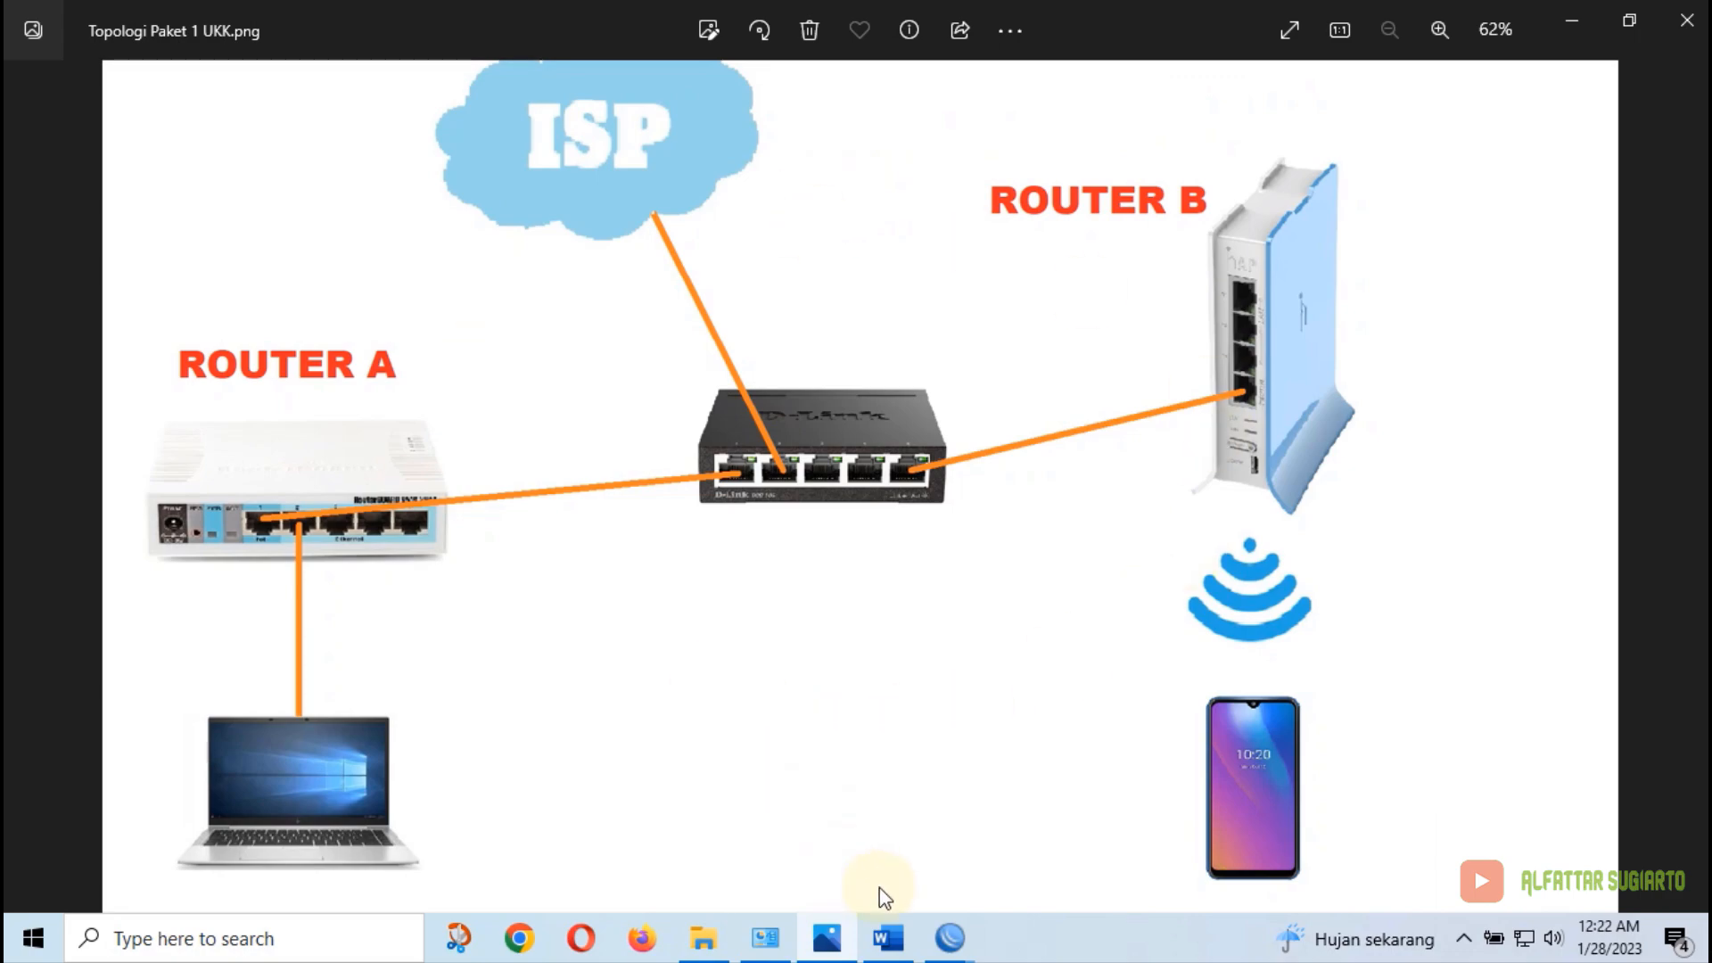
In the exam sheet, highlight items a–b (IP Static, IP Dynamic) in yellow
{"action": "left_click", "coordinate": [888, 937]}
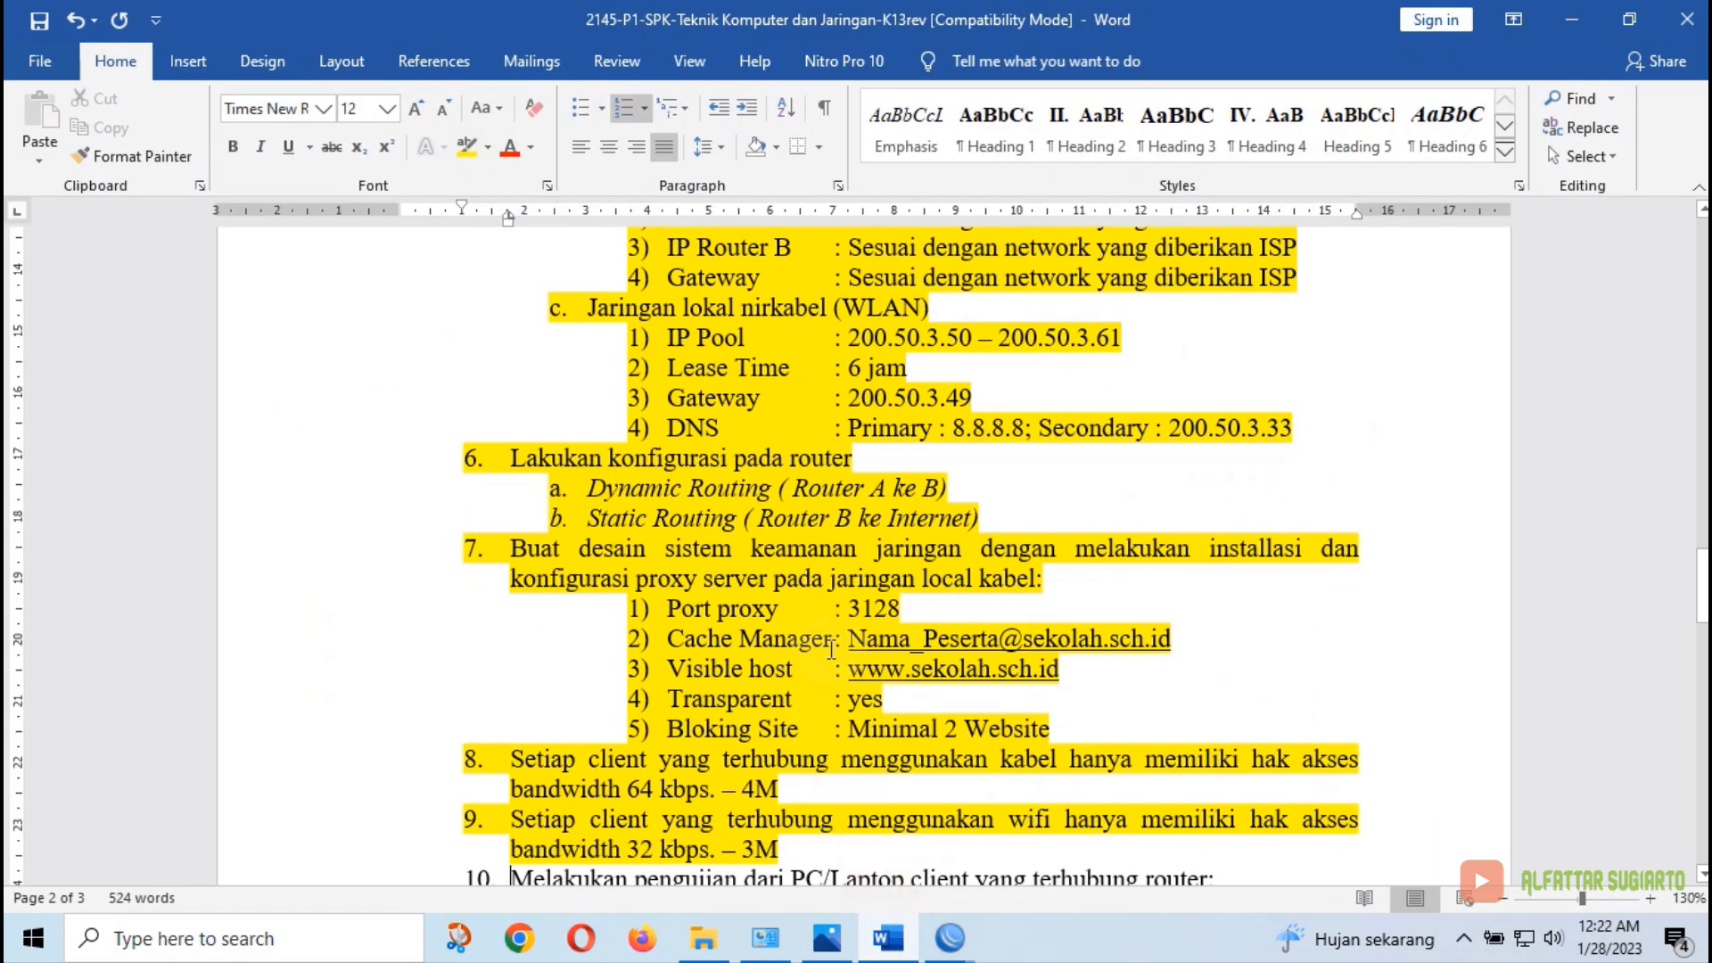
{"action": "scroll", "coordinate": [831, 649], "scroll_direction": "down", "scroll_amount": 4}
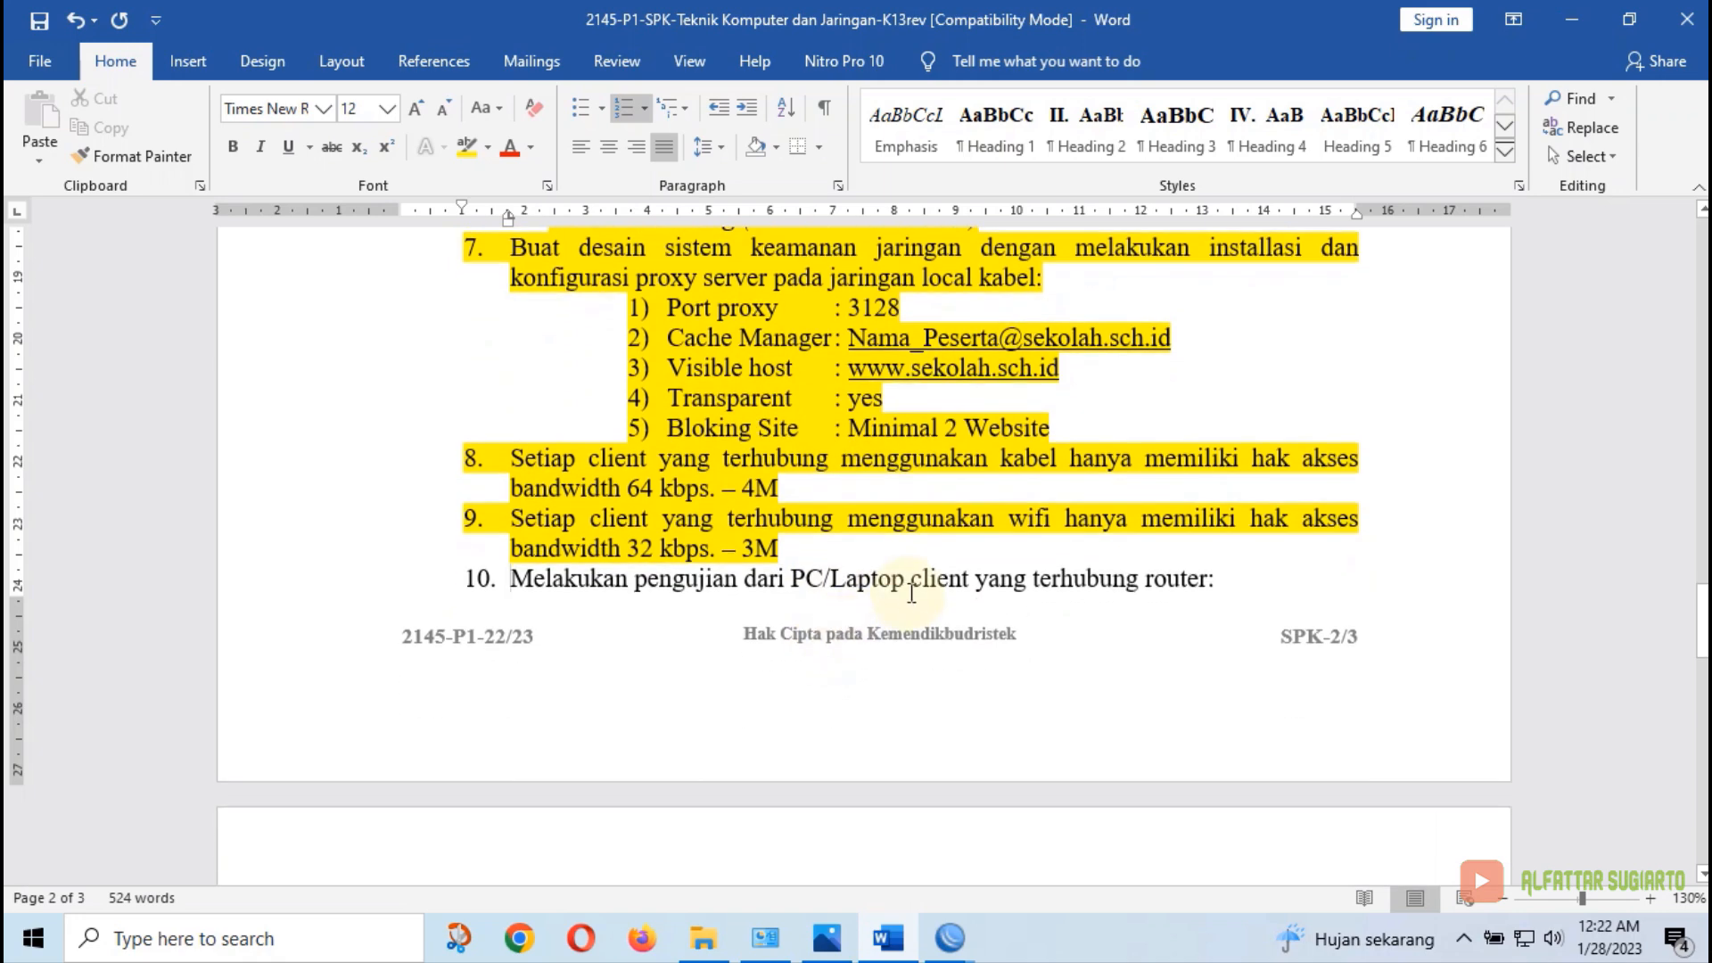
{"action": "scroll", "coordinate": [911, 593], "scroll_direction": "down", "scroll_amount": 5}
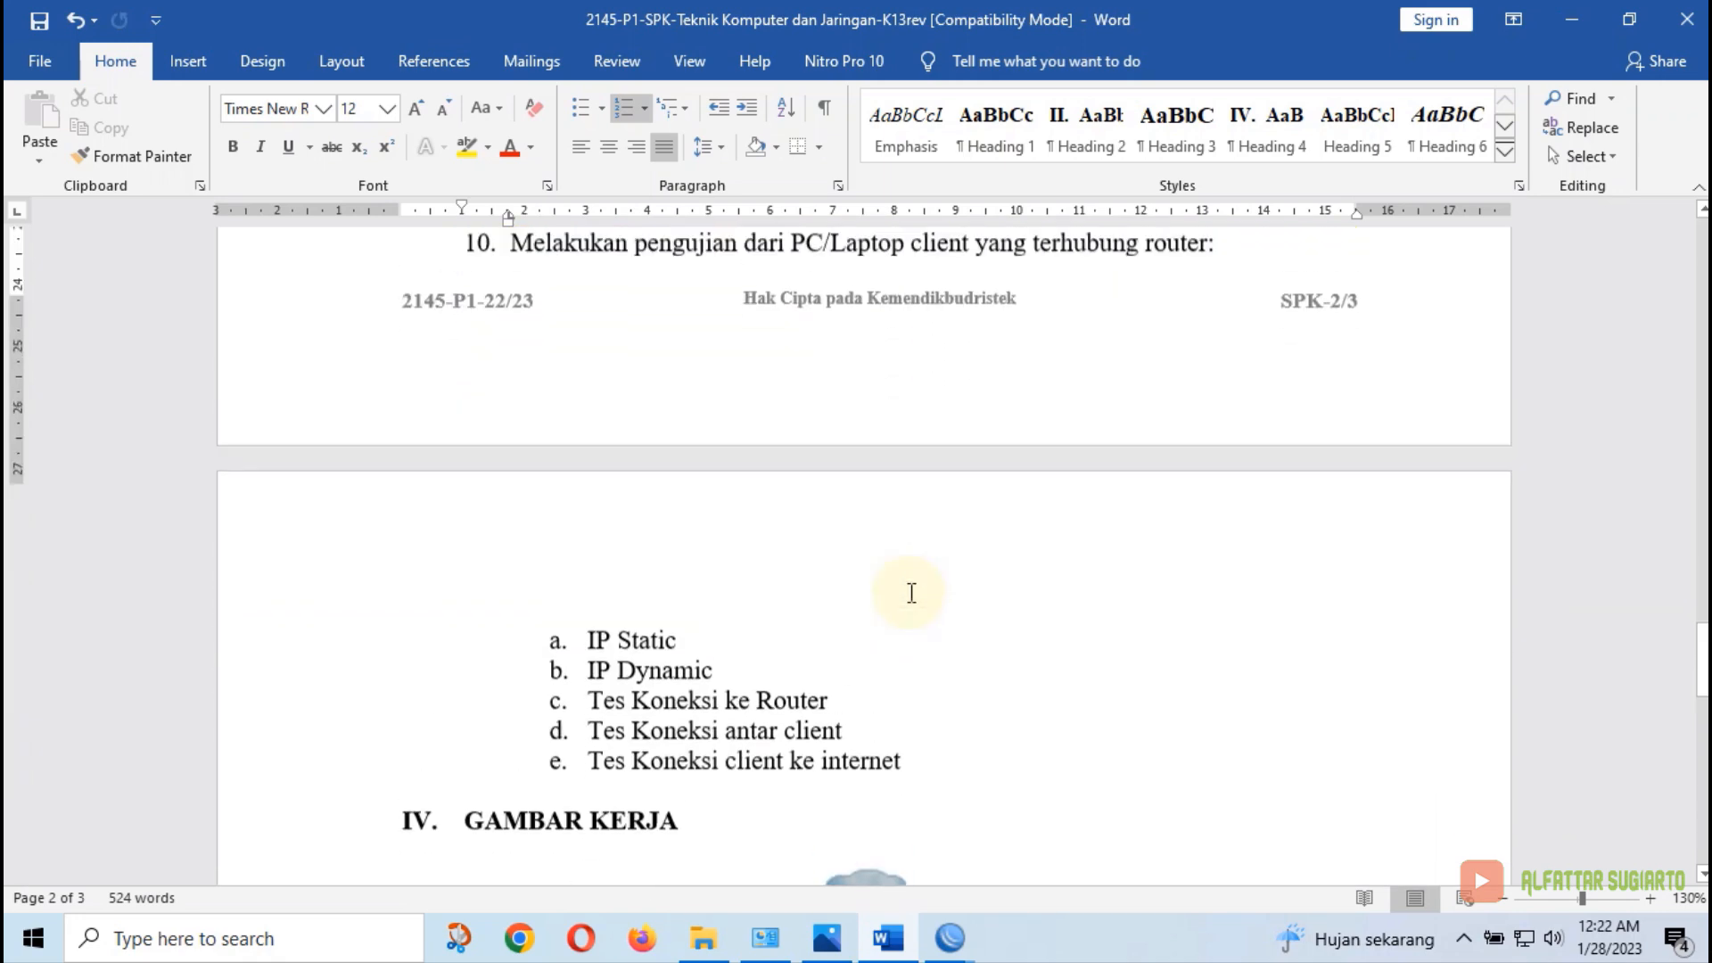
{"action": "scroll", "coordinate": [911, 593], "scroll_direction": "up", "scroll_amount": 1}
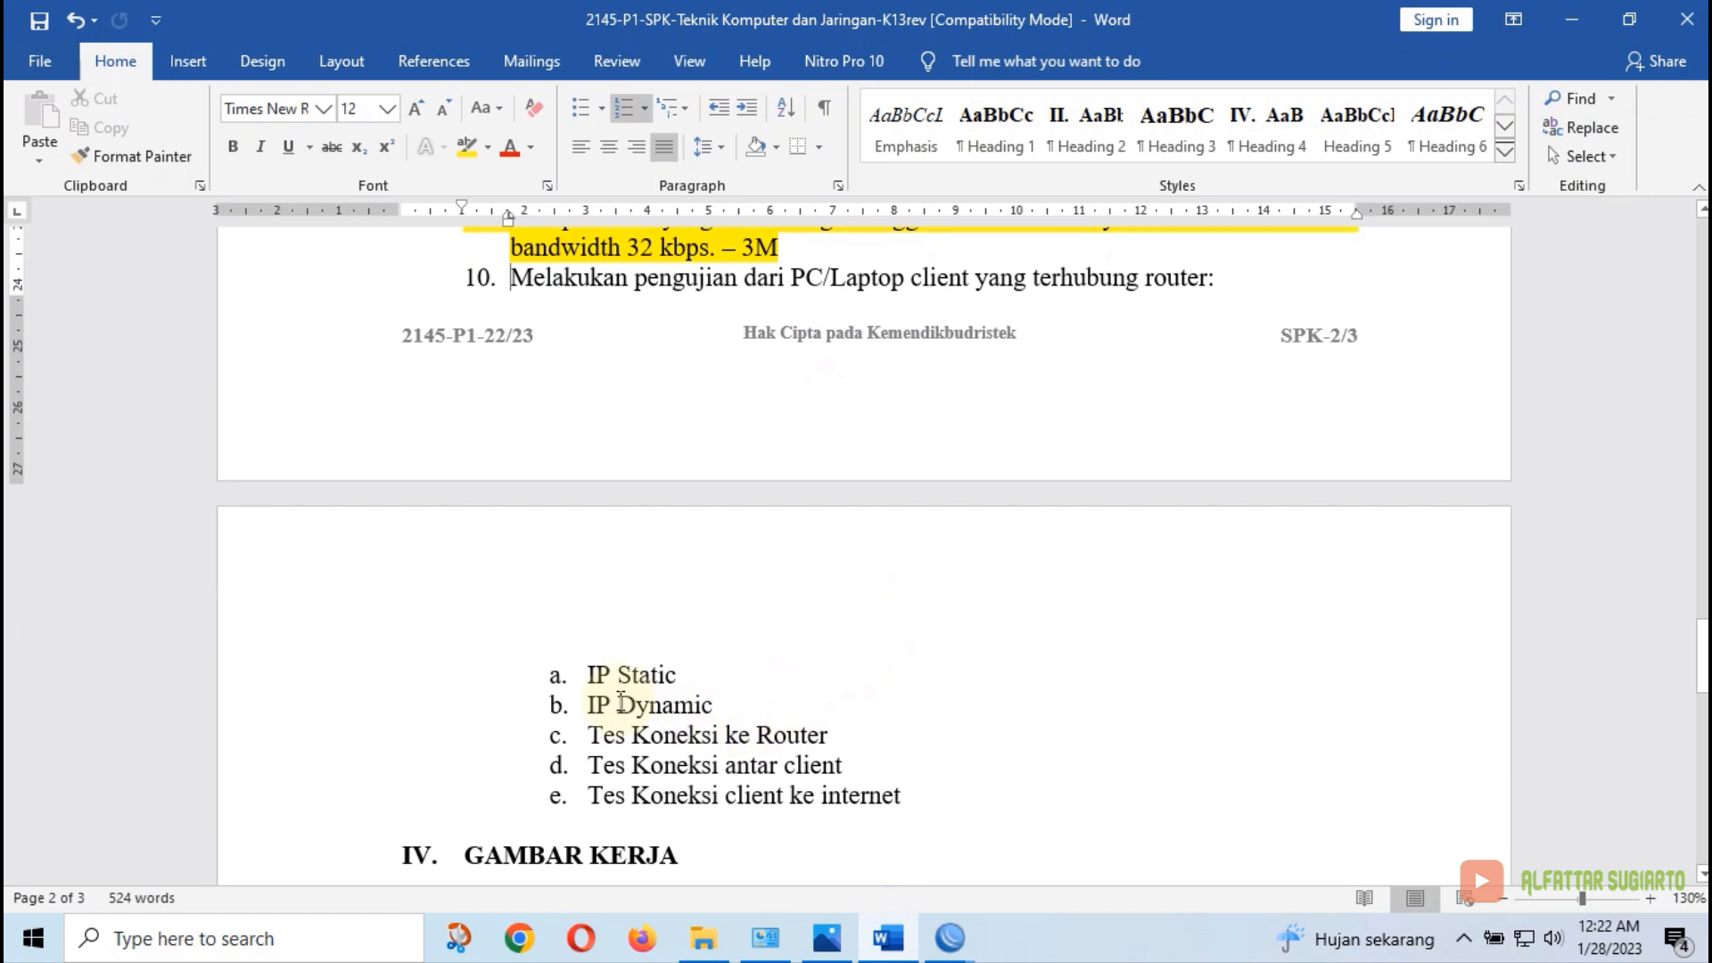
{"action": "left_click_drag", "start_coordinate": [588, 675], "coordinate": [738, 704]}
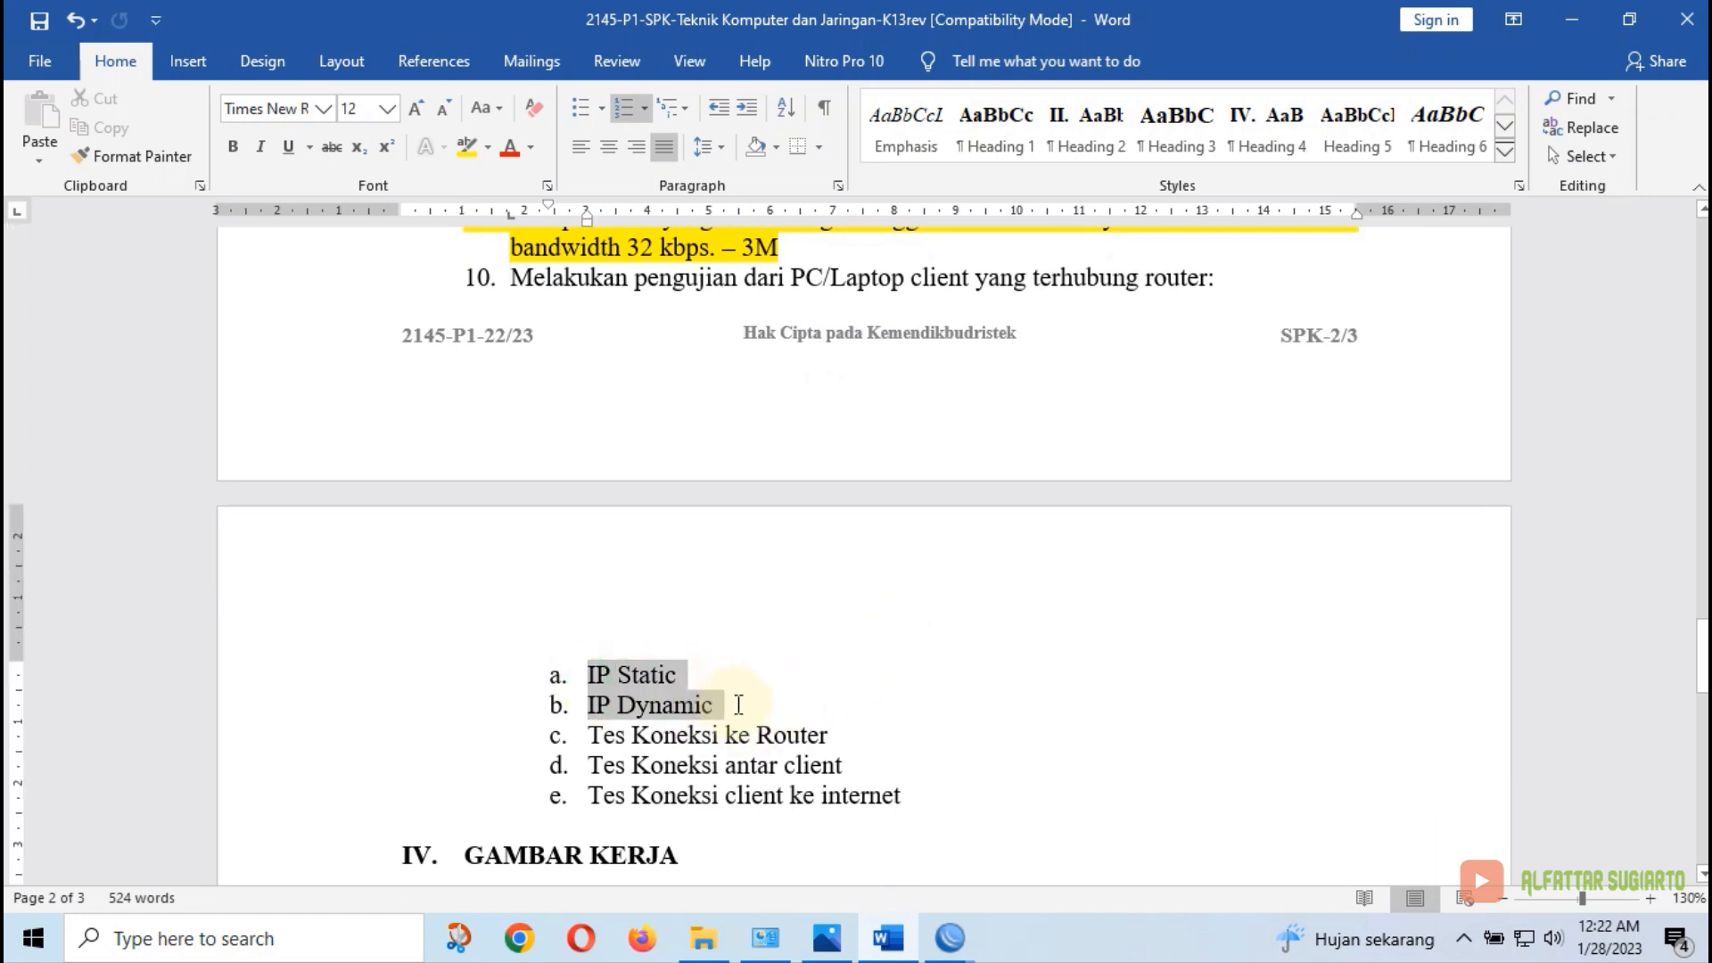
{"action": "left_click", "coordinate": [464, 146]}
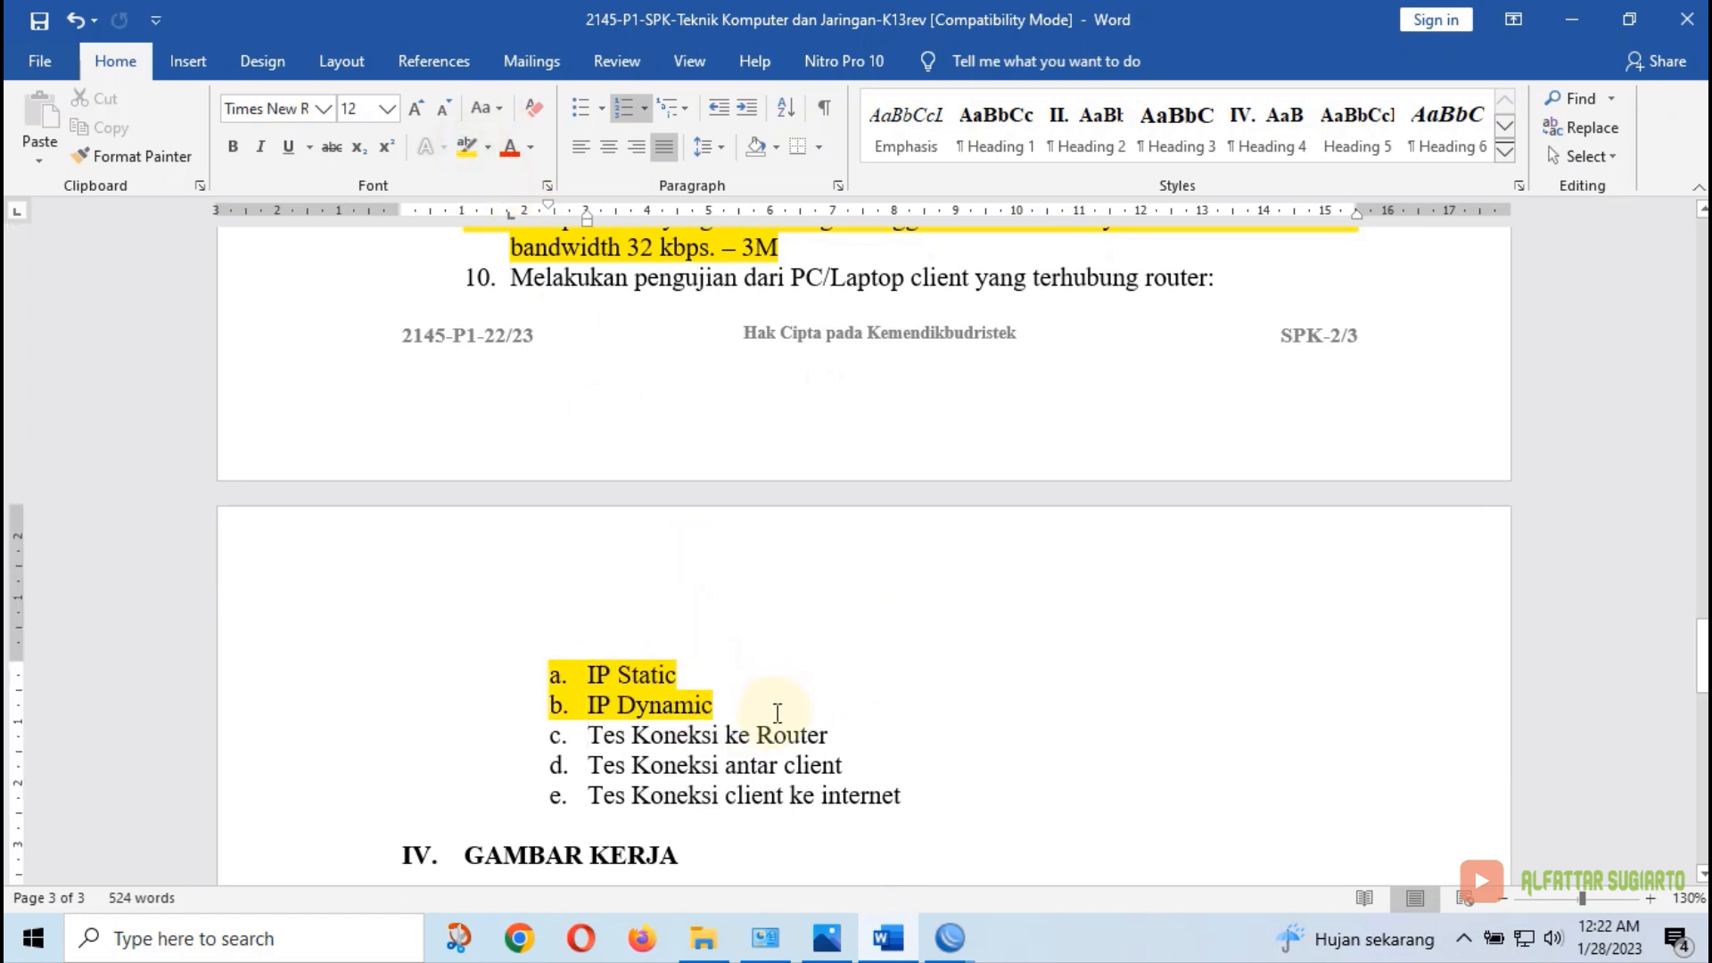
Highlight list items c and d in yellow
{"action": "left_click", "coordinate": [529, 739]}
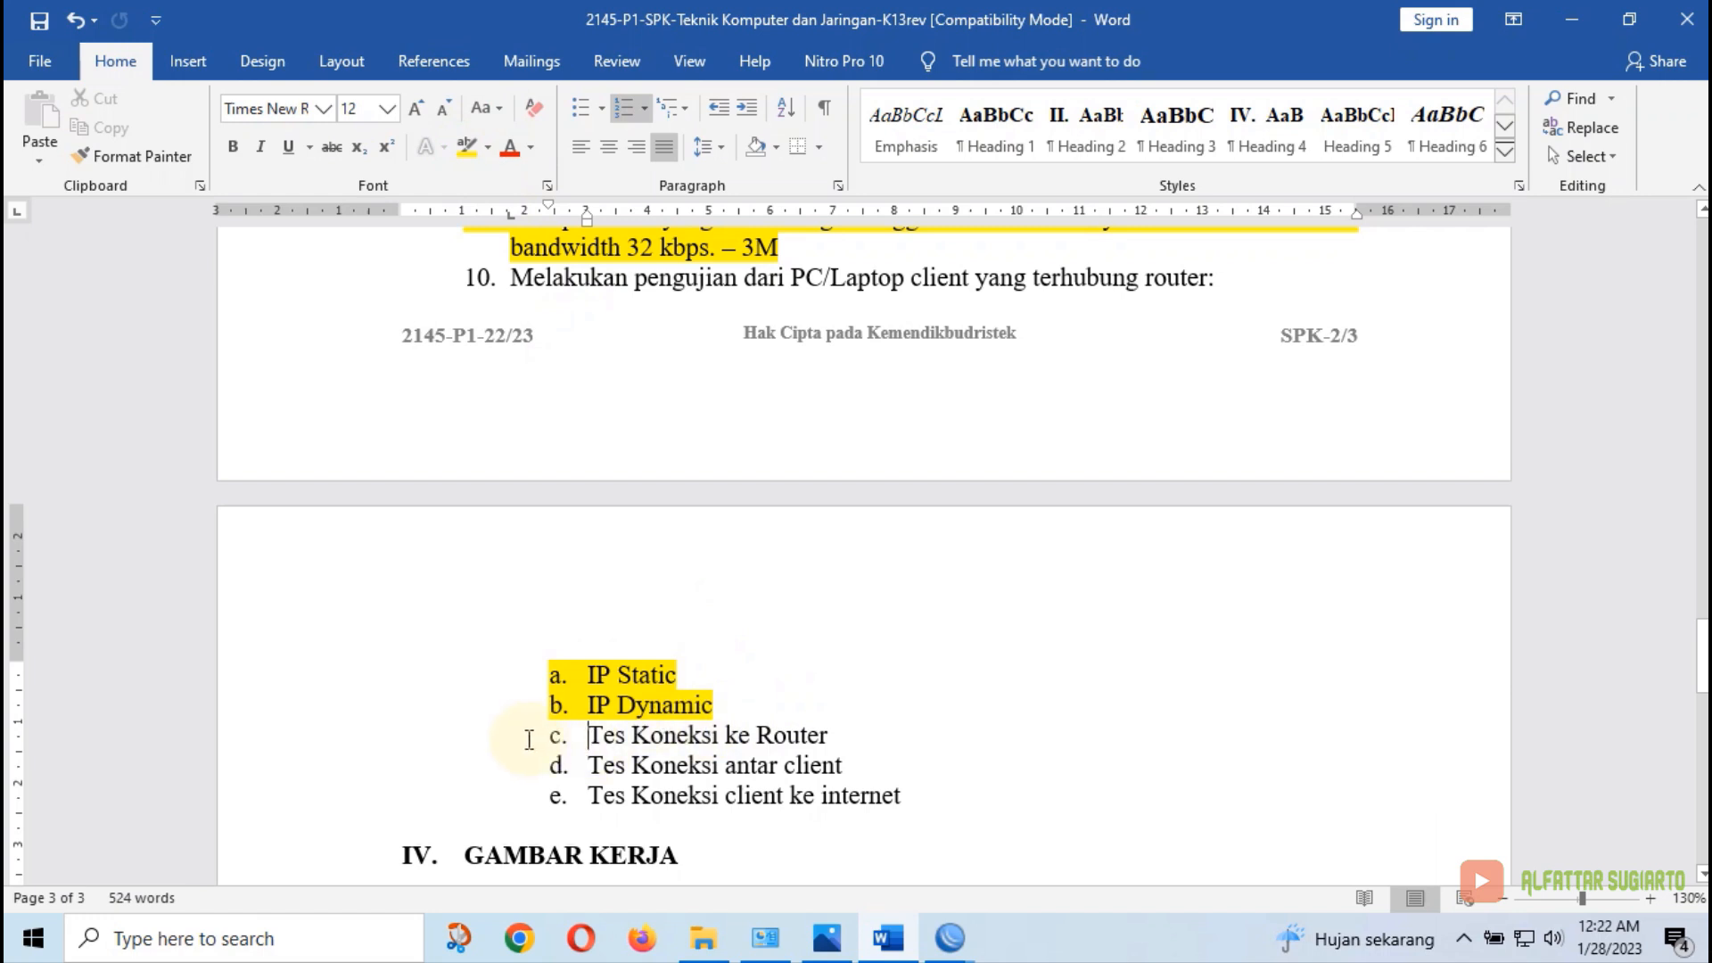
{"action": "left_click_drag", "start_coordinate": [529, 739], "coordinate": [843, 765]}
{"action": "left_click", "coordinate": [843, 765]}
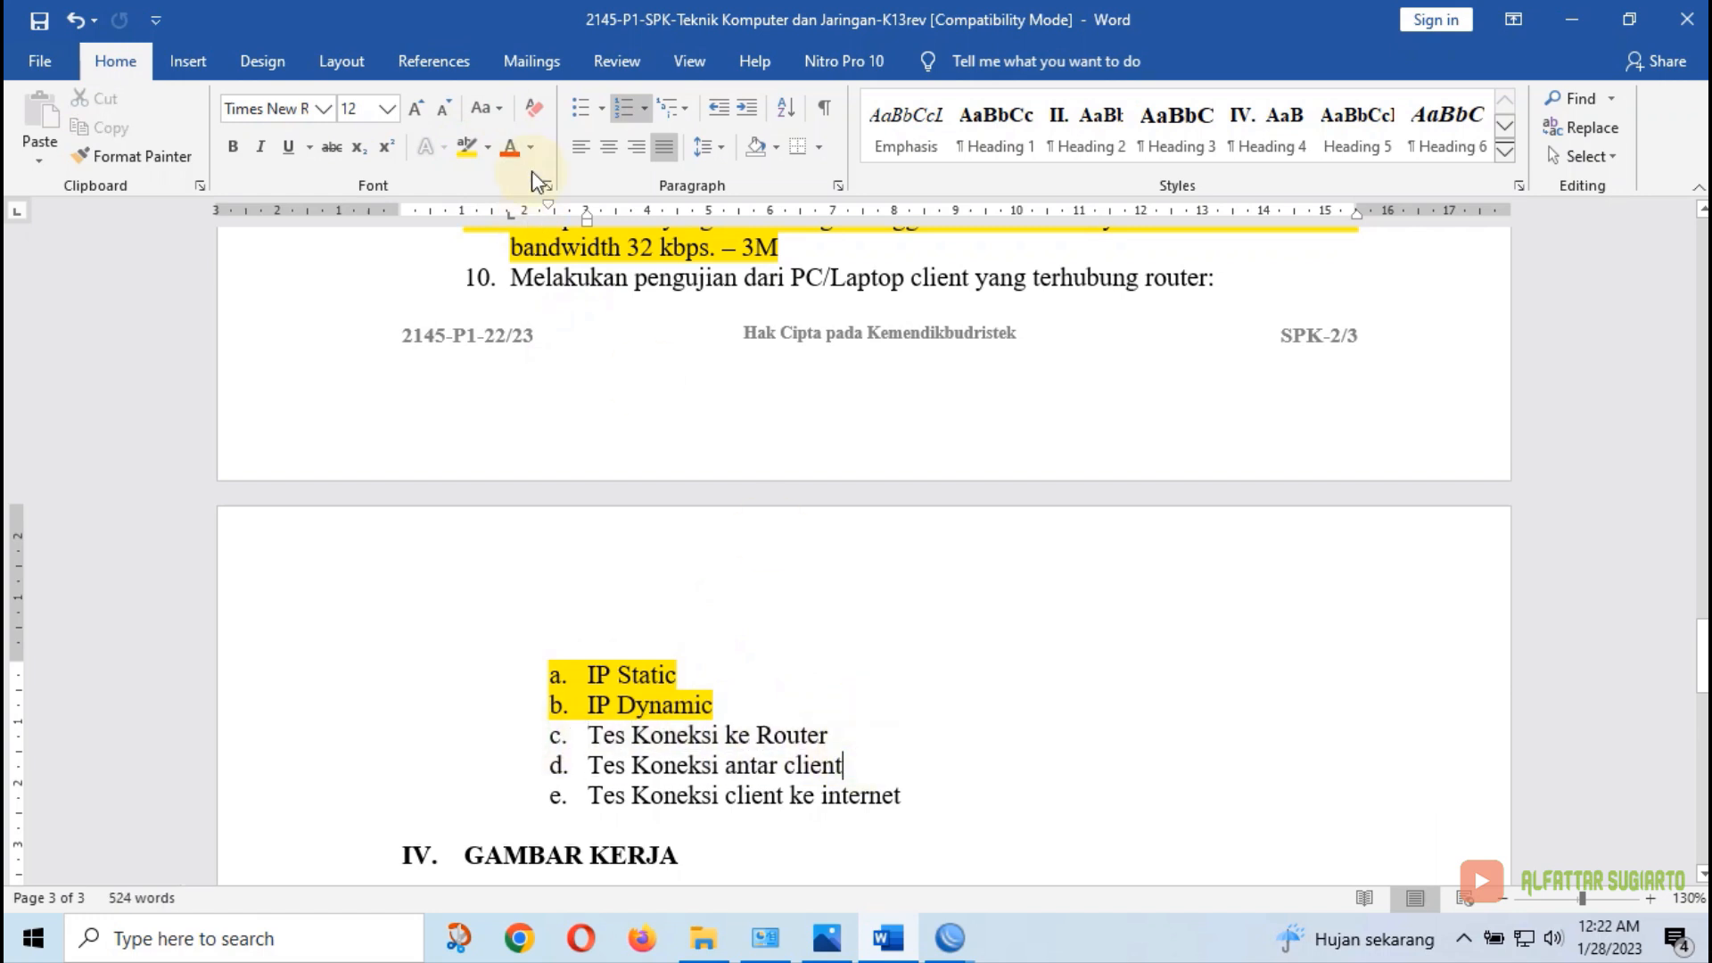
{"action": "left_click", "coordinate": [463, 150]}
{"action": "left_click_drag", "start_coordinate": [590, 737], "coordinate": [843, 766]}
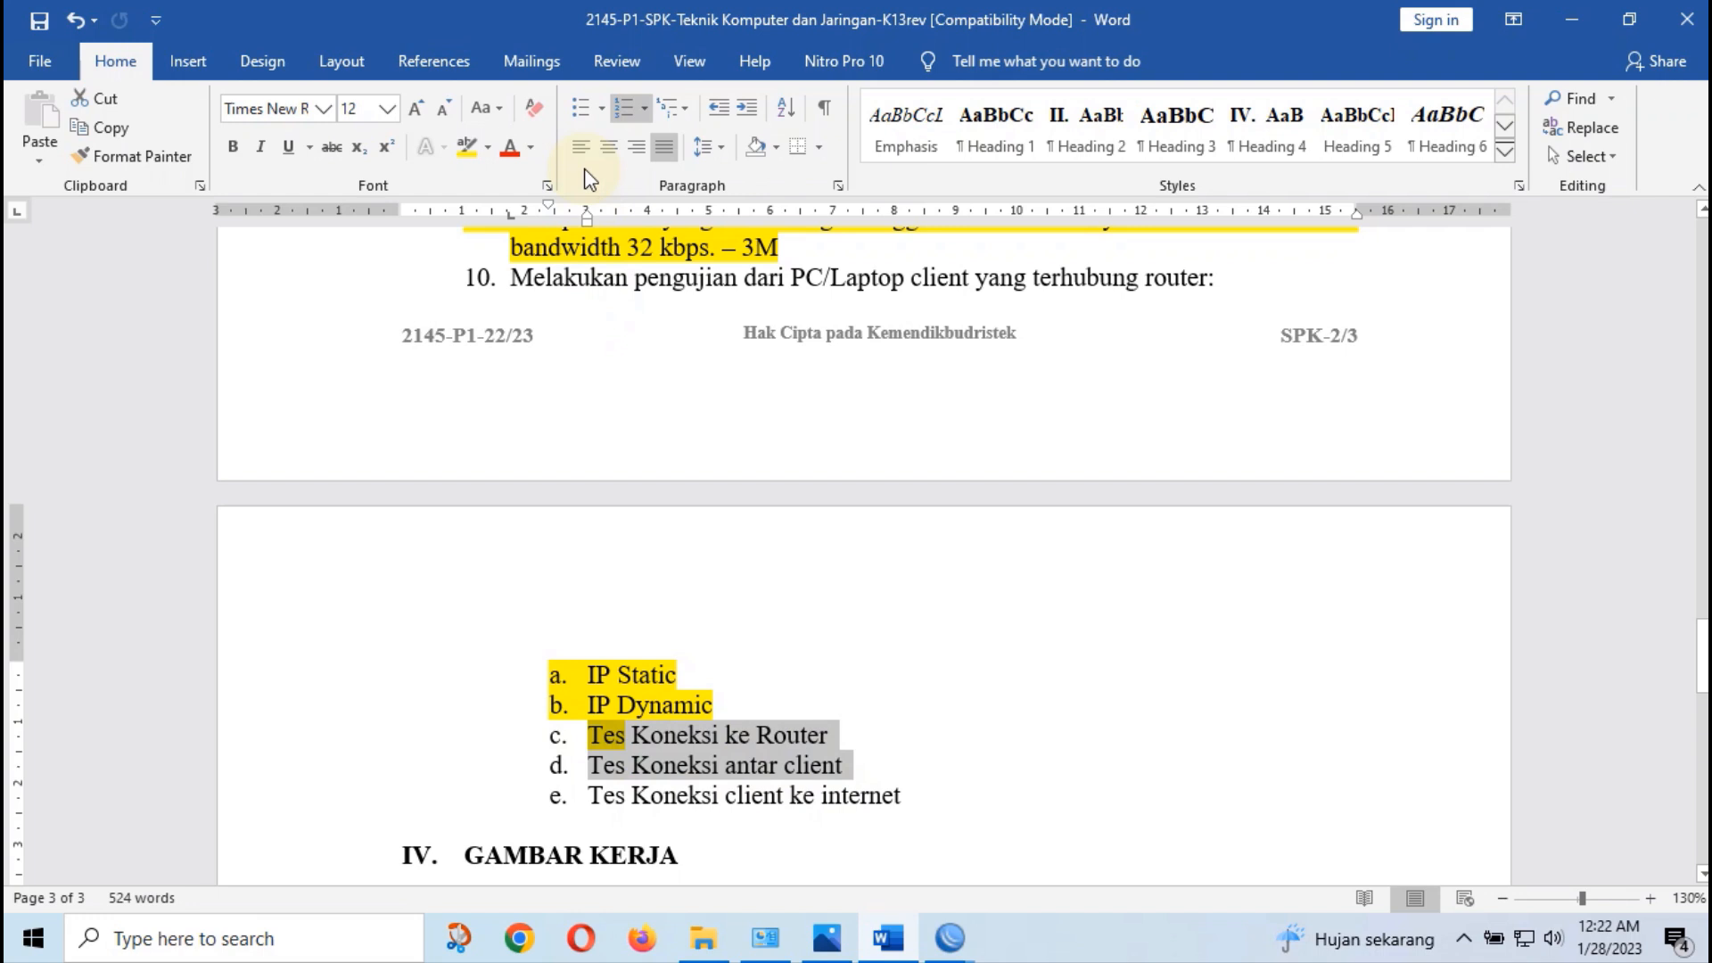
{"action": "left_click", "coordinate": [463, 150]}
Highlight item e, 'Tes Koneksi client ke internet', in yellow
{"action": "scroll", "coordinate": [902, 726], "scroll_direction": "down", "scroll_amount": 1}
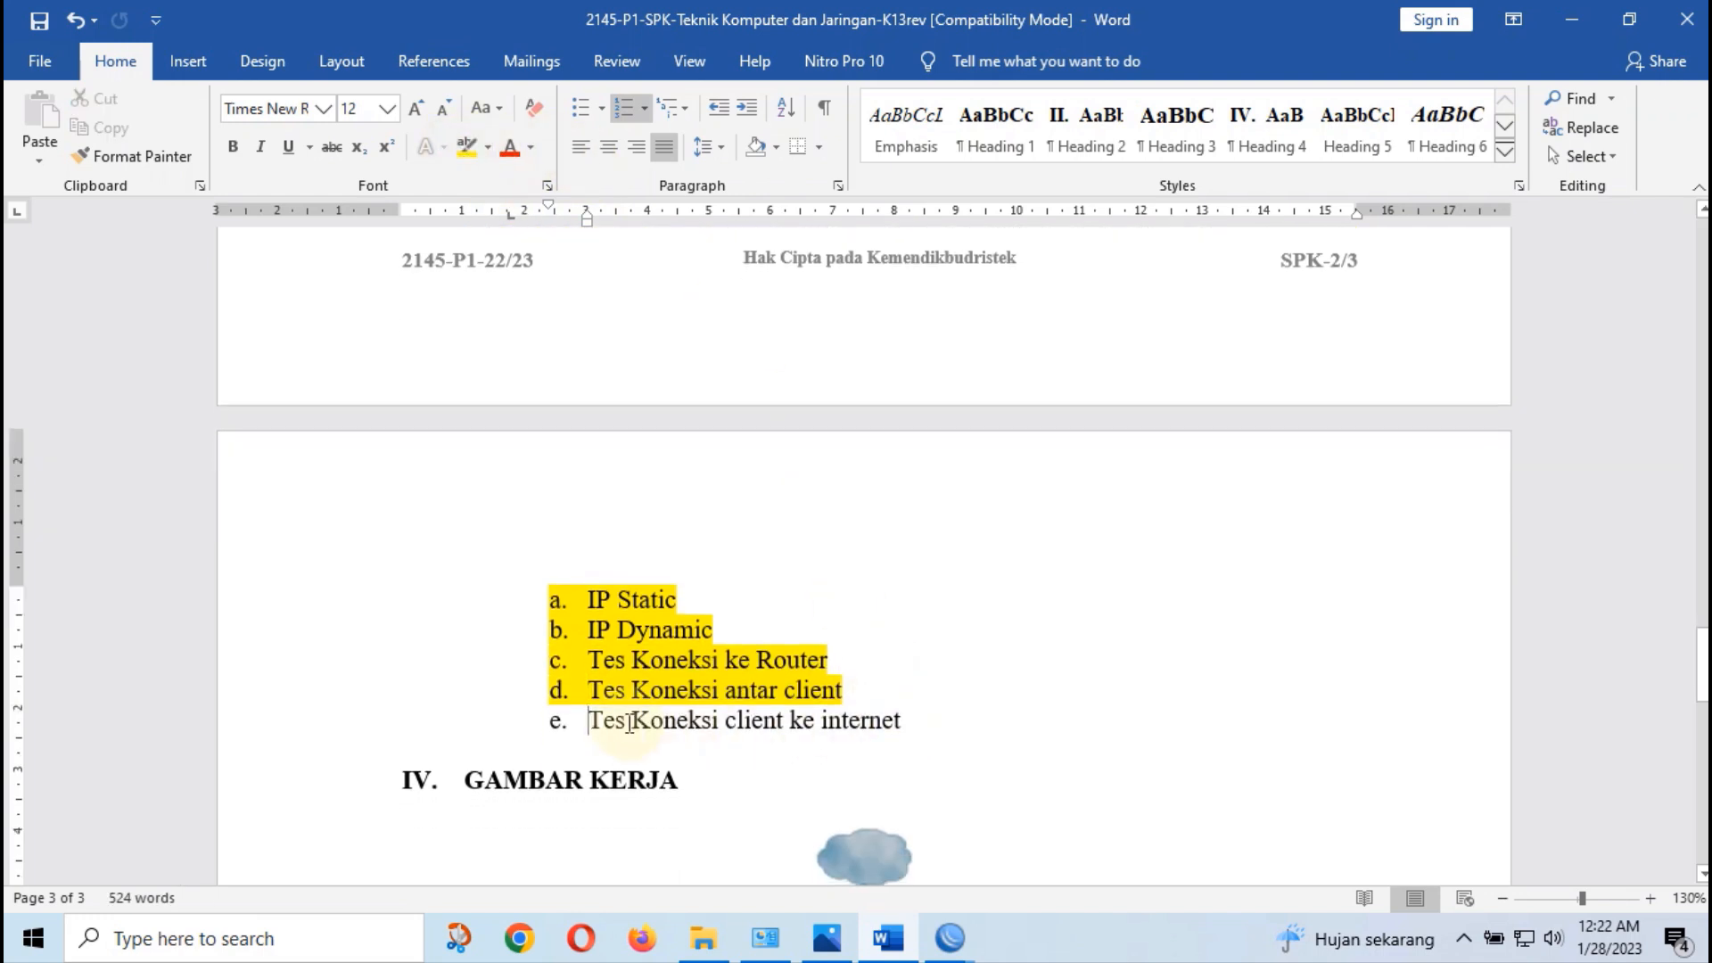
{"action": "left_click_drag", "start_coordinate": [589, 724], "coordinate": [878, 727]}
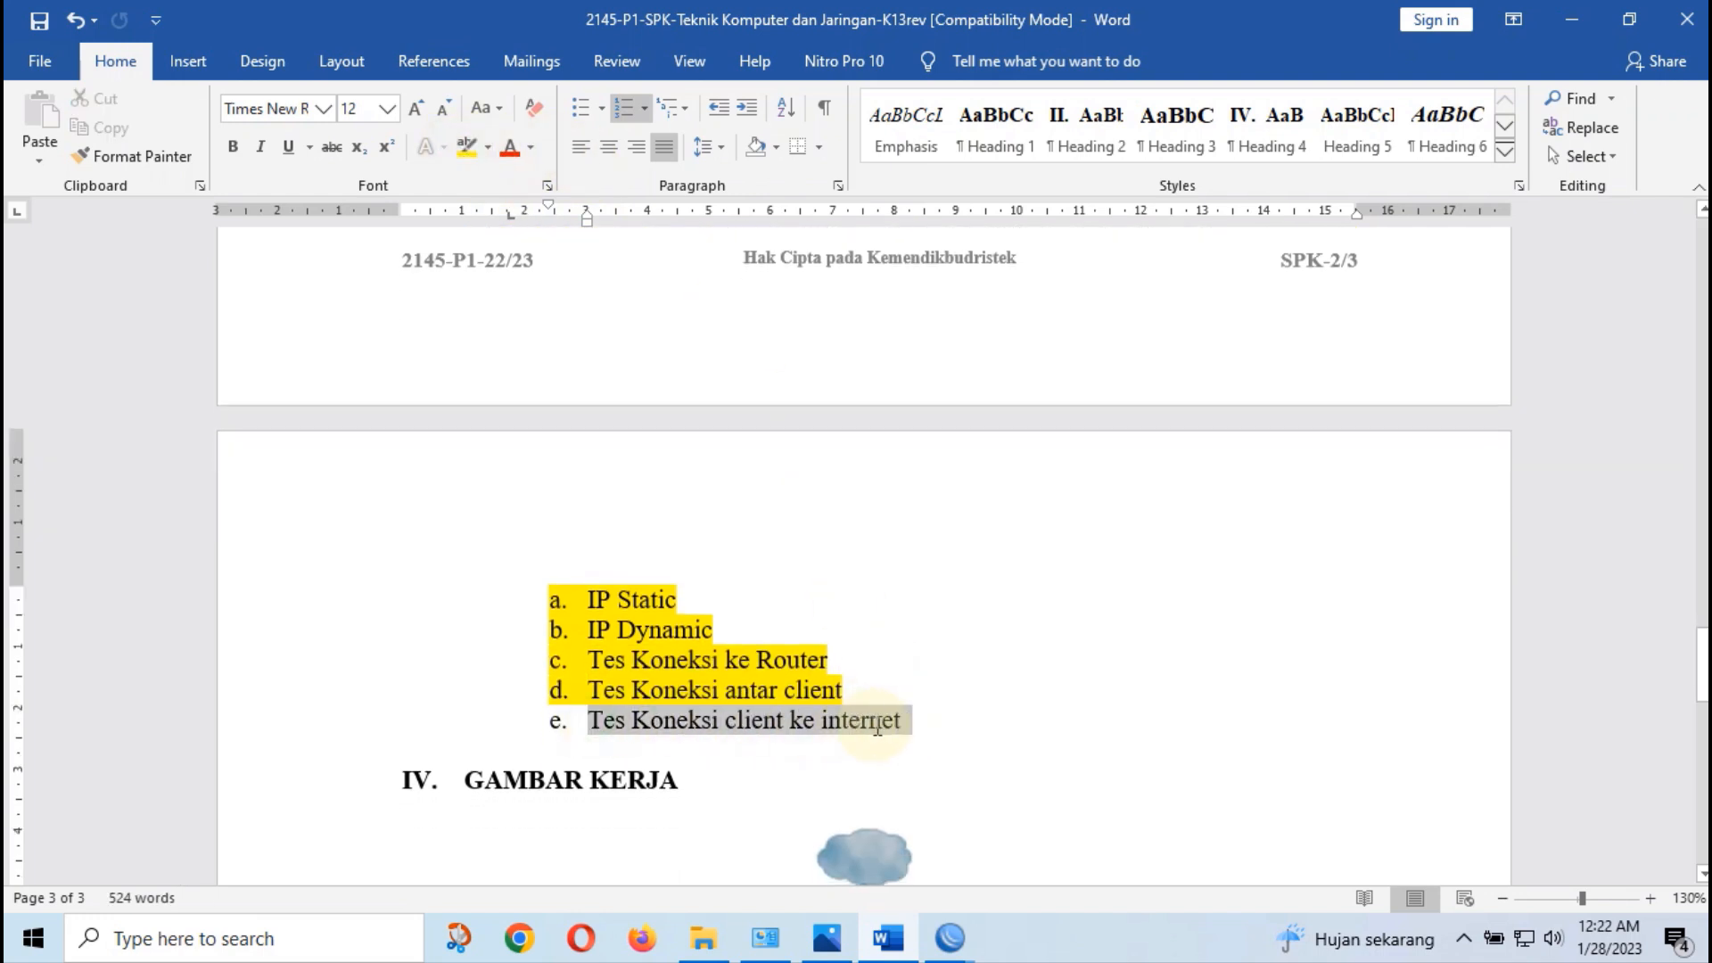
{"action": "left_click", "coordinate": [463, 150]}
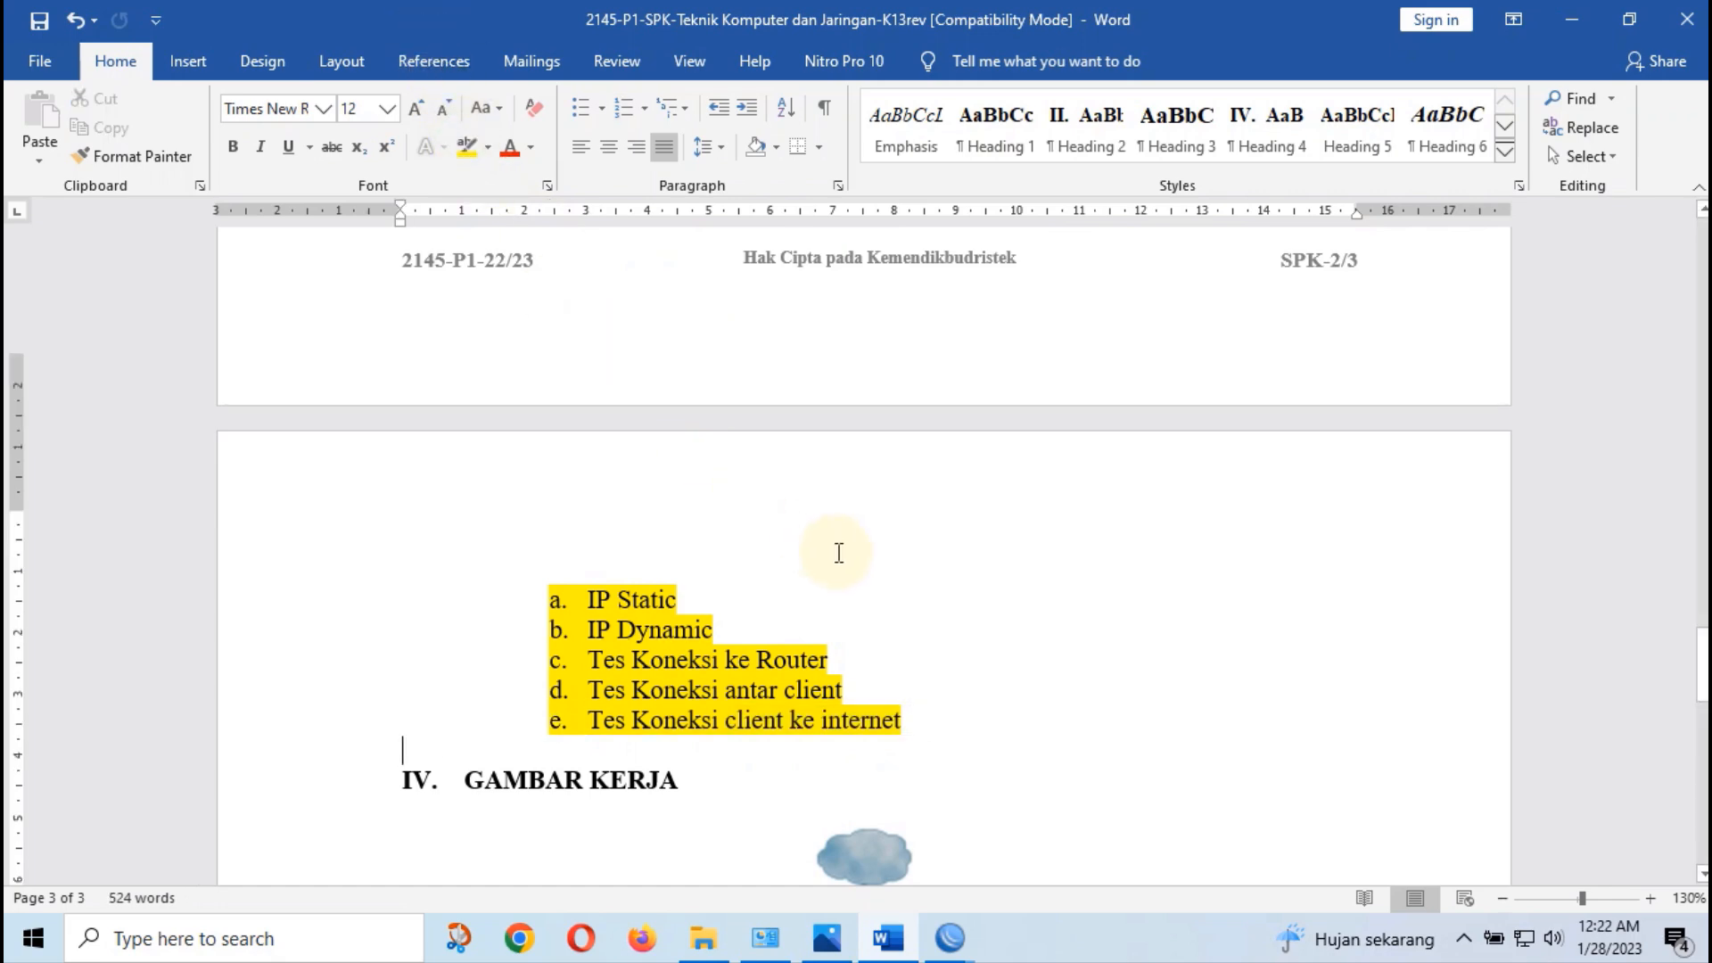
{"action": "scroll", "coordinate": [971, 612], "scroll_direction": "down", "scroll_amount": 1}
{"action": "scroll", "coordinate": [745, 548], "scroll_direction": "up", "scroll_amount": 7}
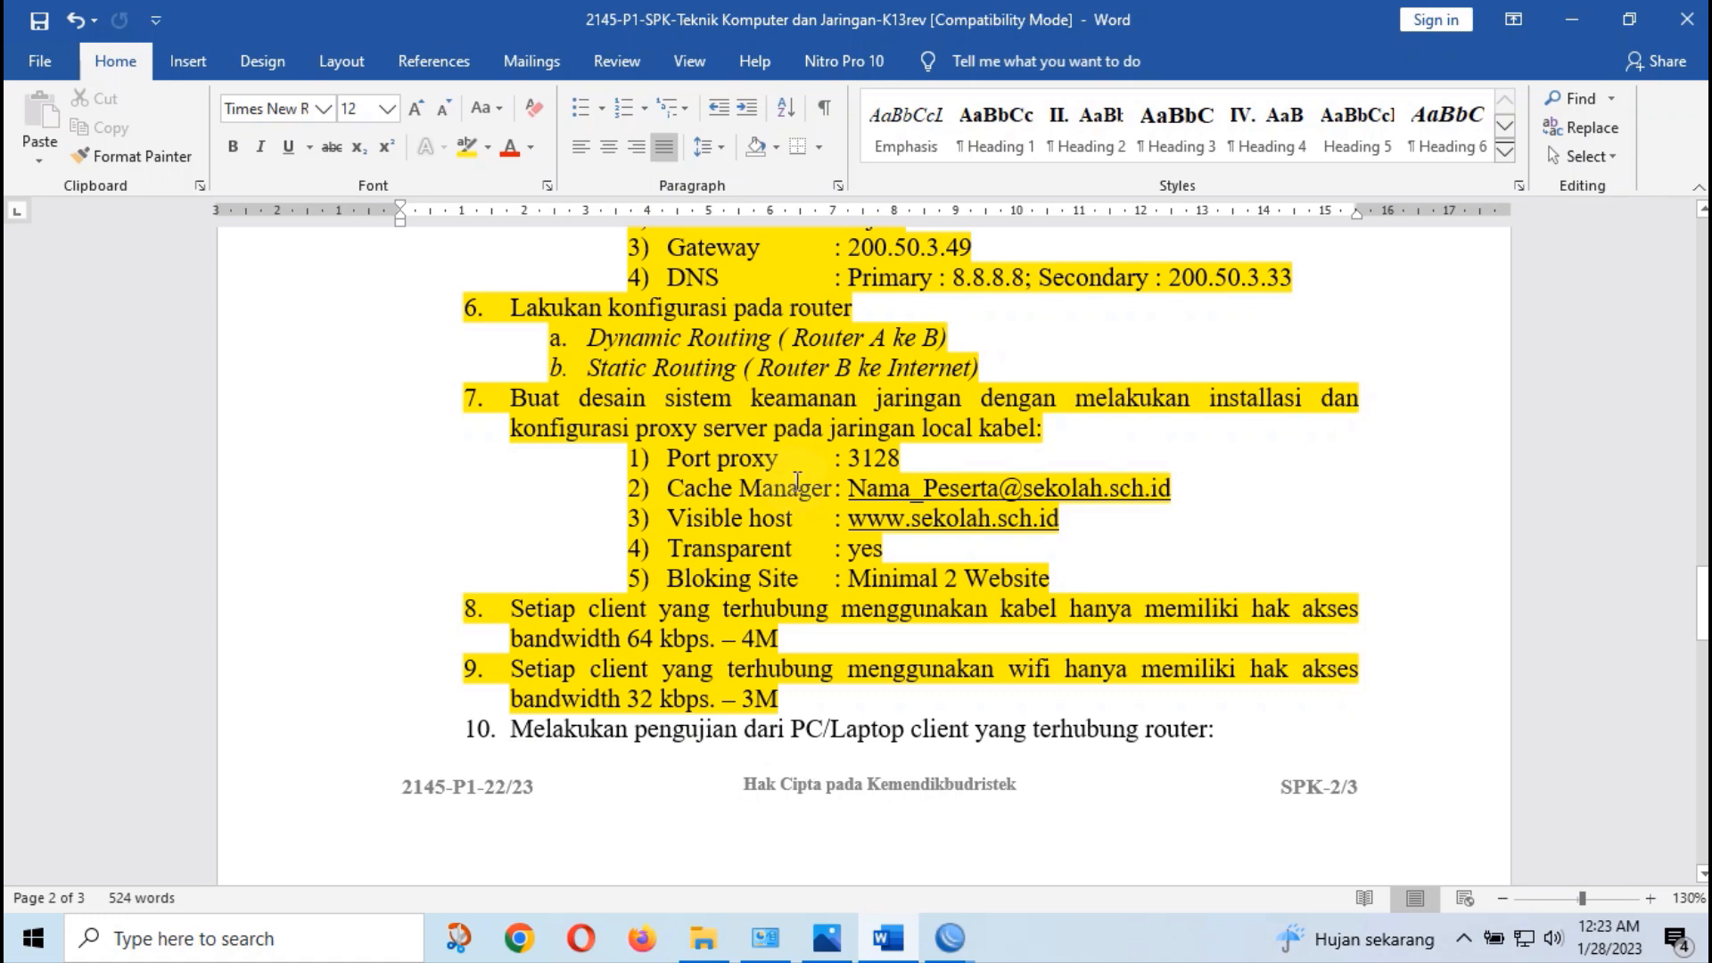
{"action": "left_click", "coordinate": [642, 938]}
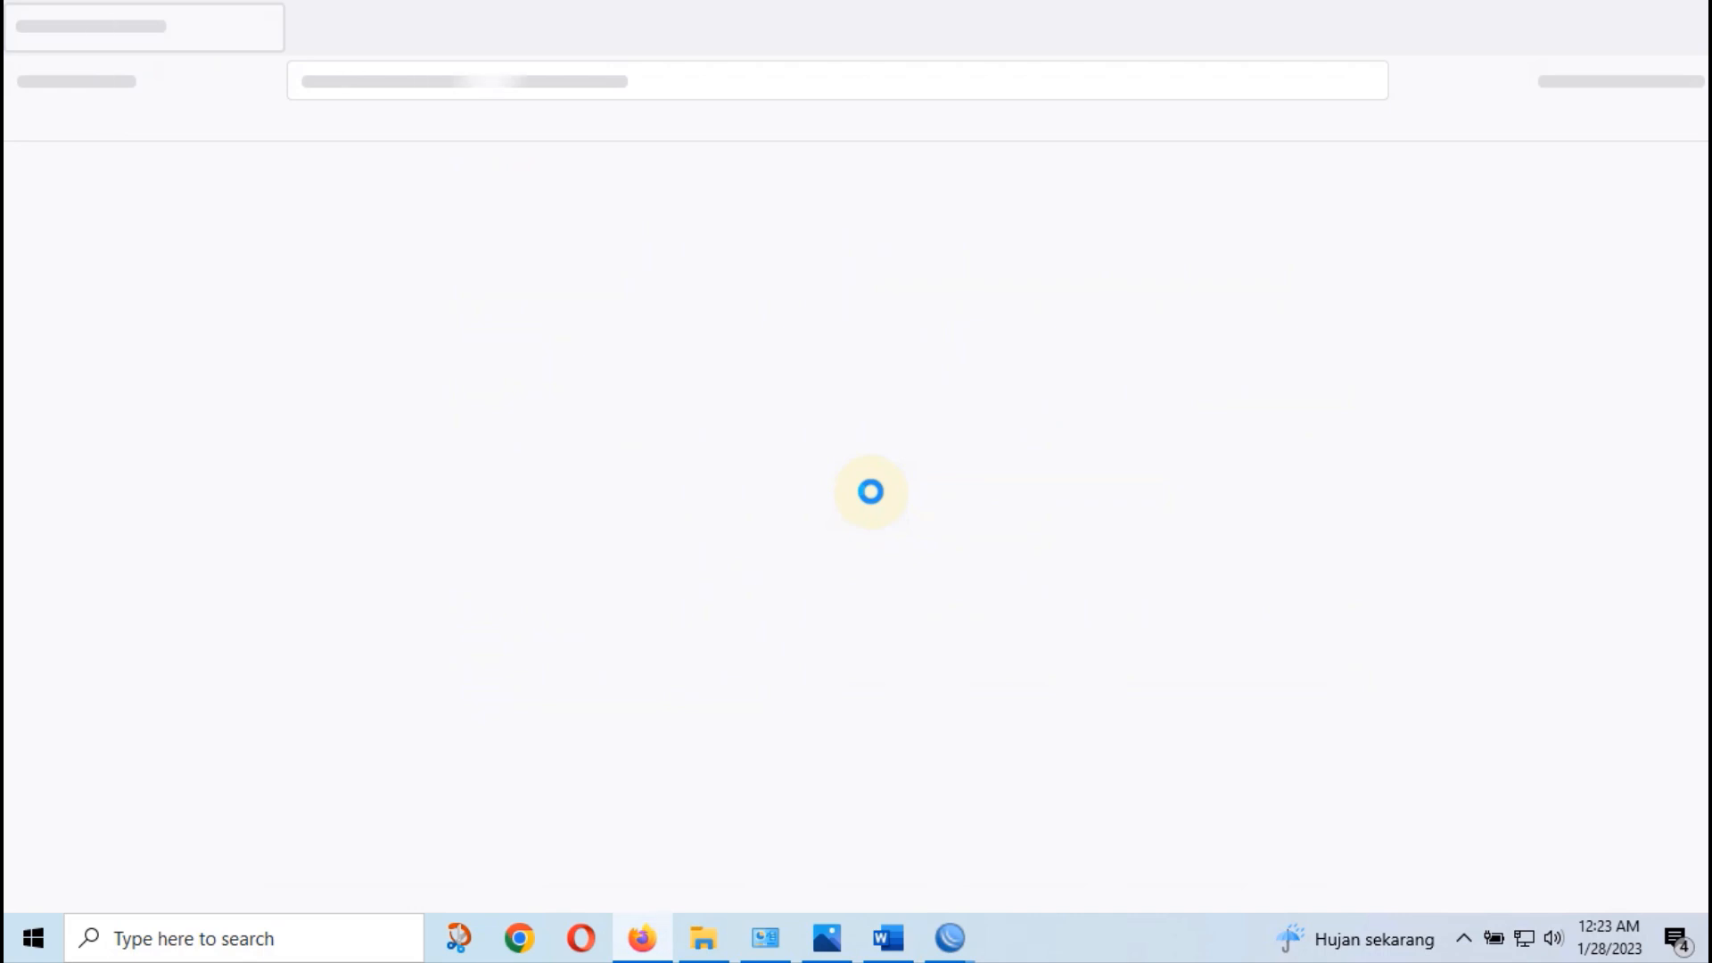
Load google.com in Firefox and open a second blank tab
{"action": "left_click", "coordinate": [440, 89]}
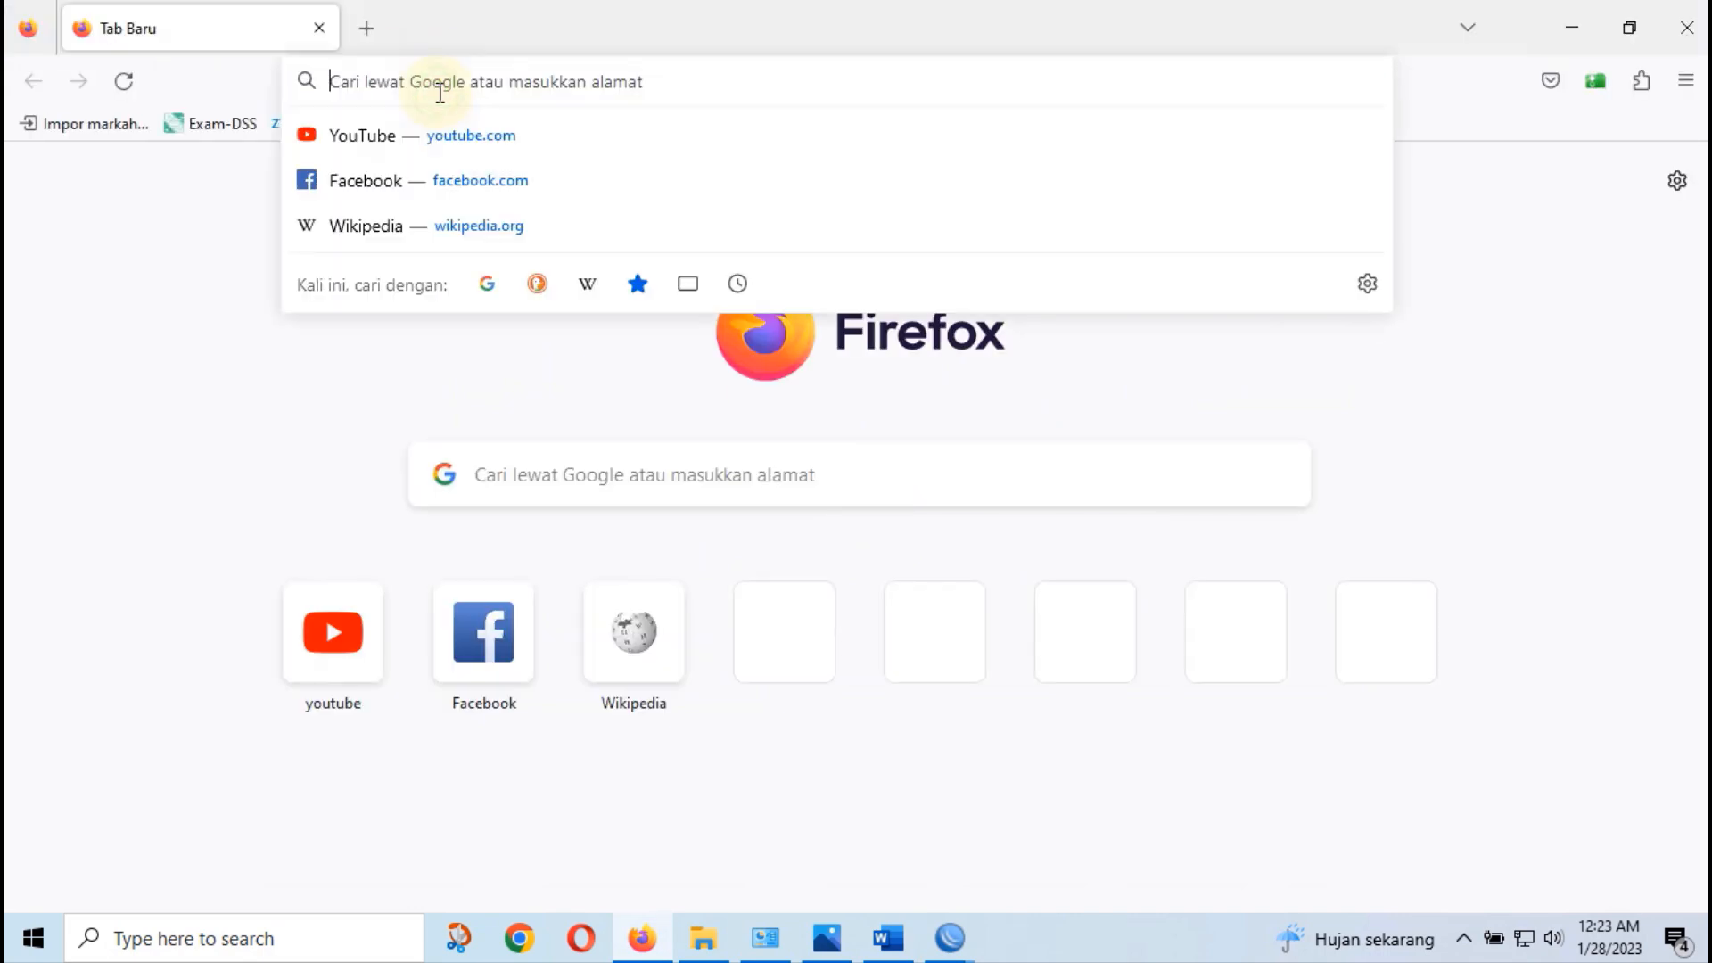
{"action": "type", "text": "goo"}
{"action": "type", "text": "gle.com"}
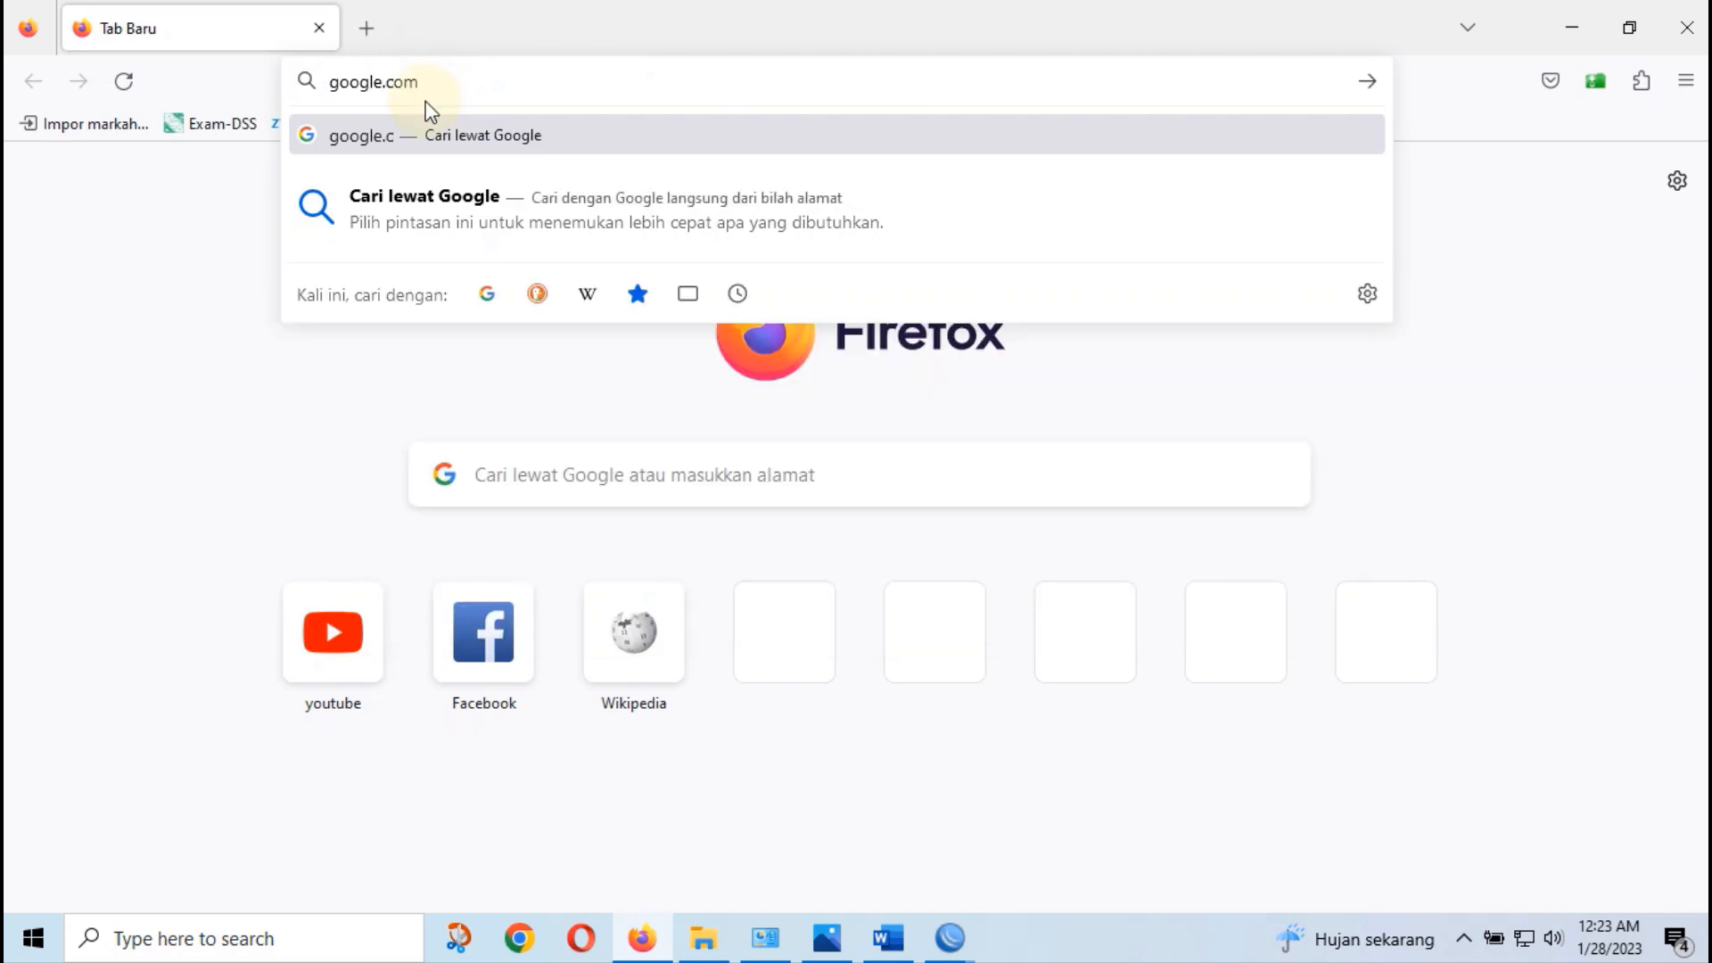
{"action": "key", "text": "Return"}
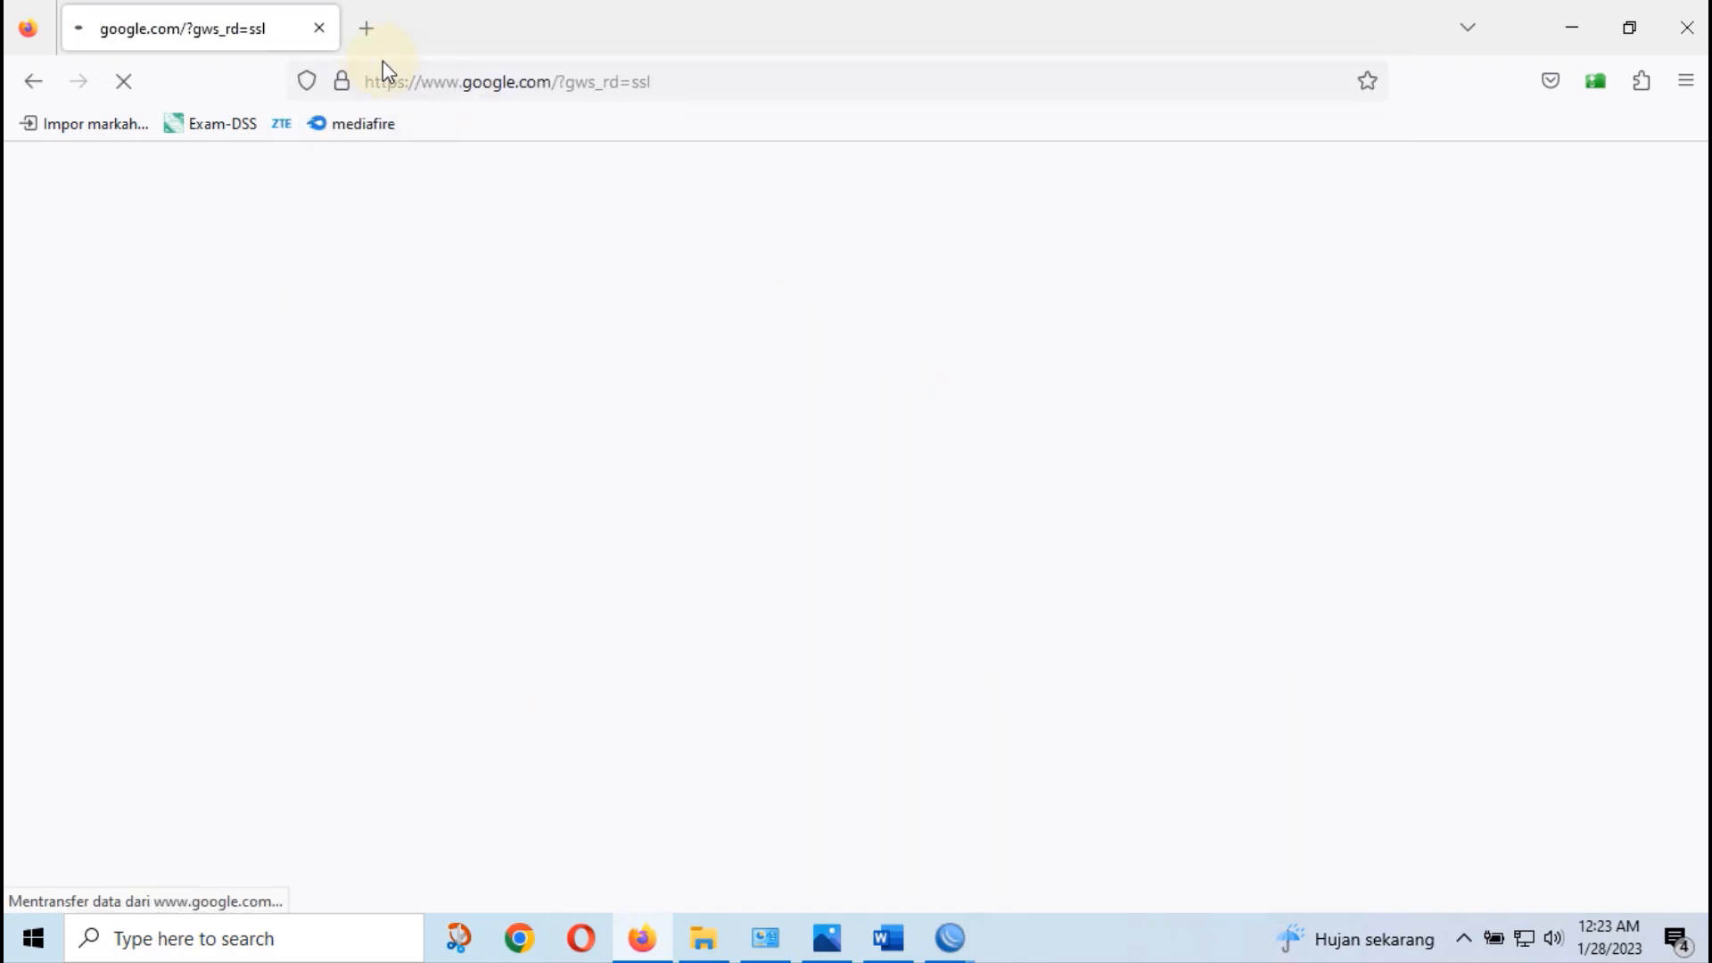
{"action": "left_click", "coordinate": [372, 39]}
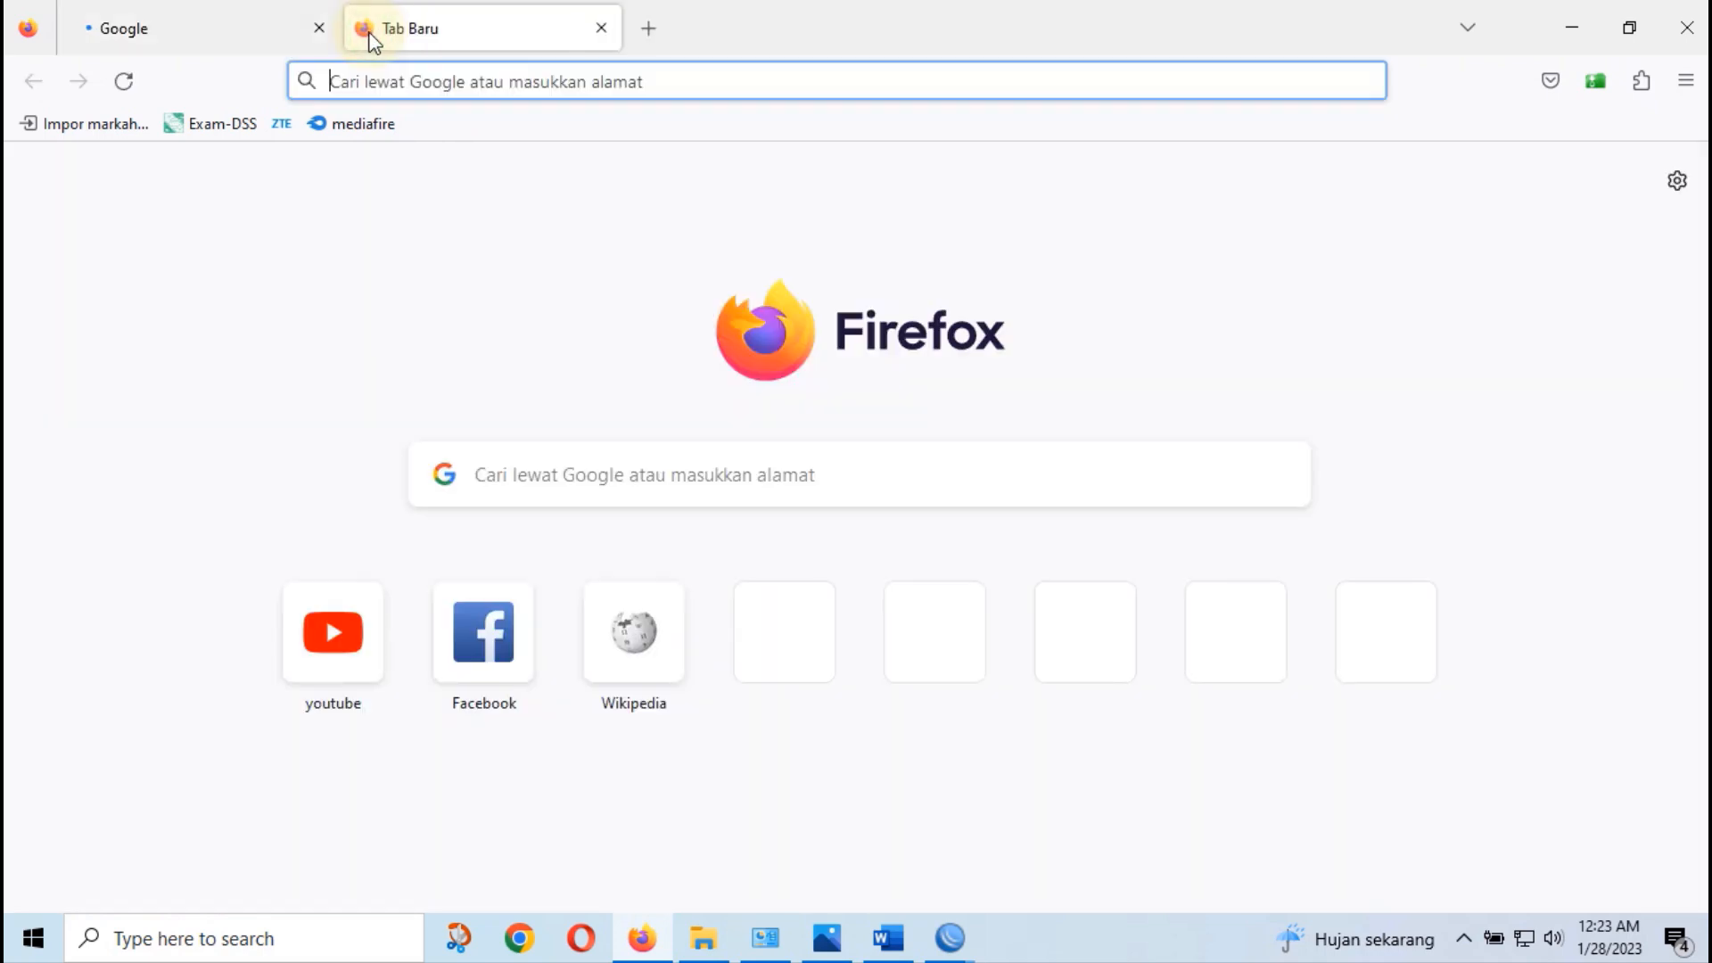
{"action": "left_click", "coordinate": [561, 470]}
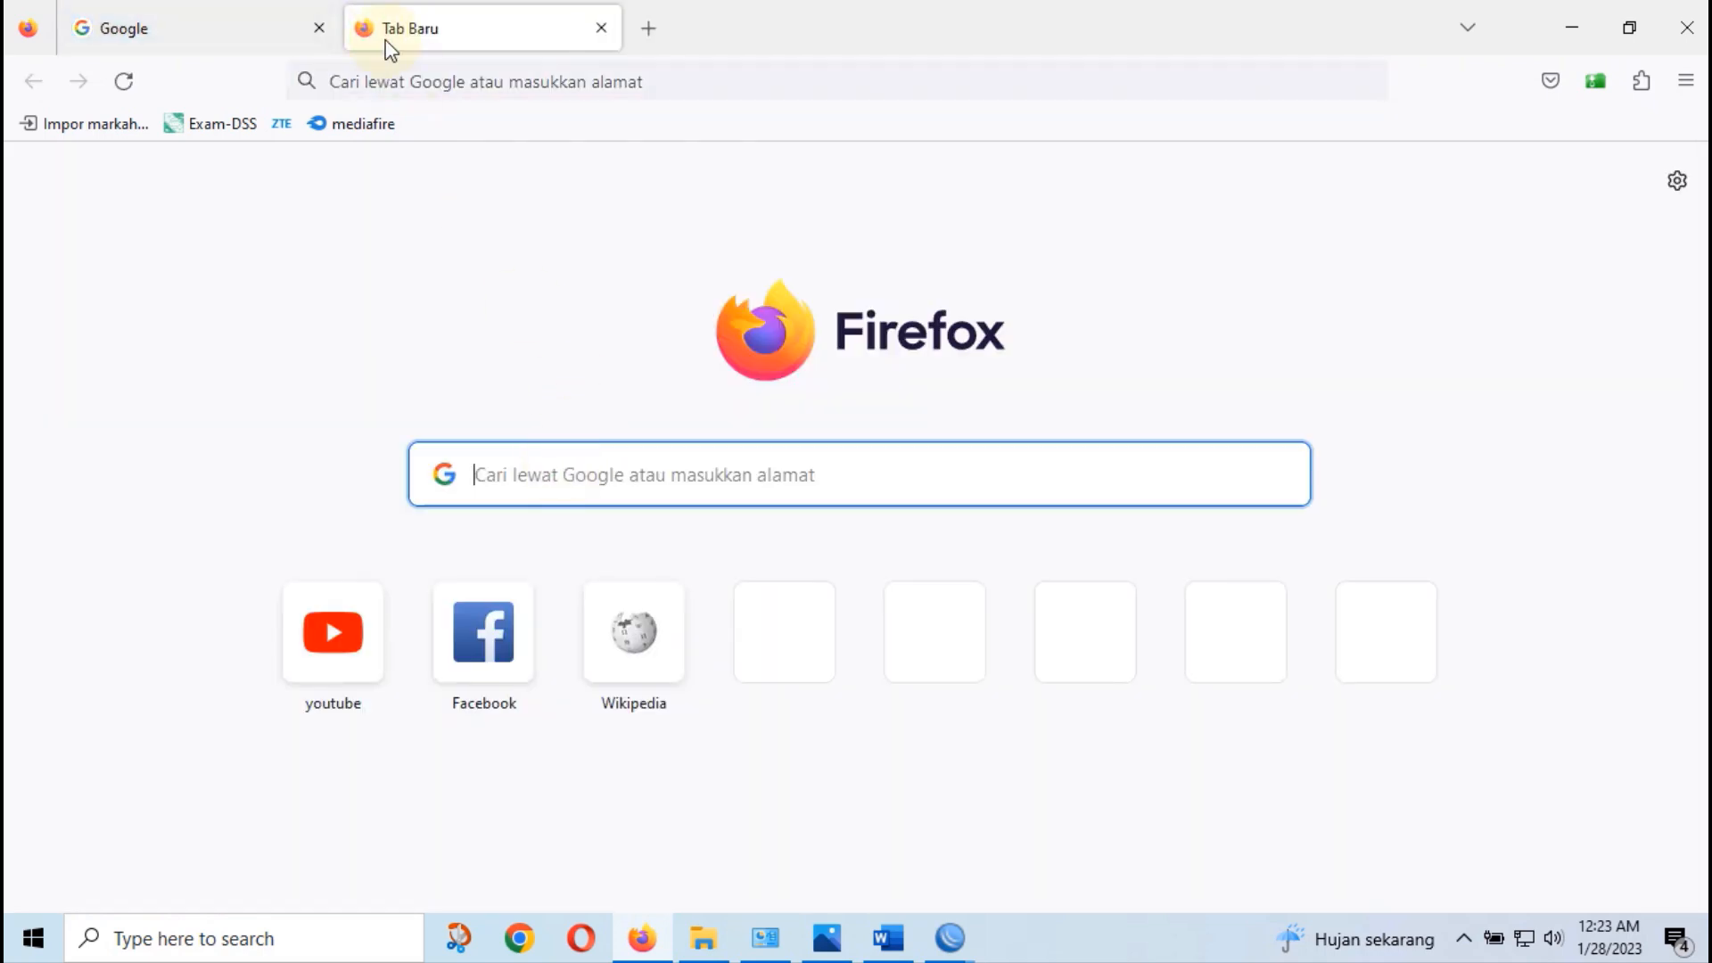
Load linux.or.id and playboy.com in separate tabs, each returning ERROR: Forbidden
{"action": "left_click", "coordinate": [415, 75]}
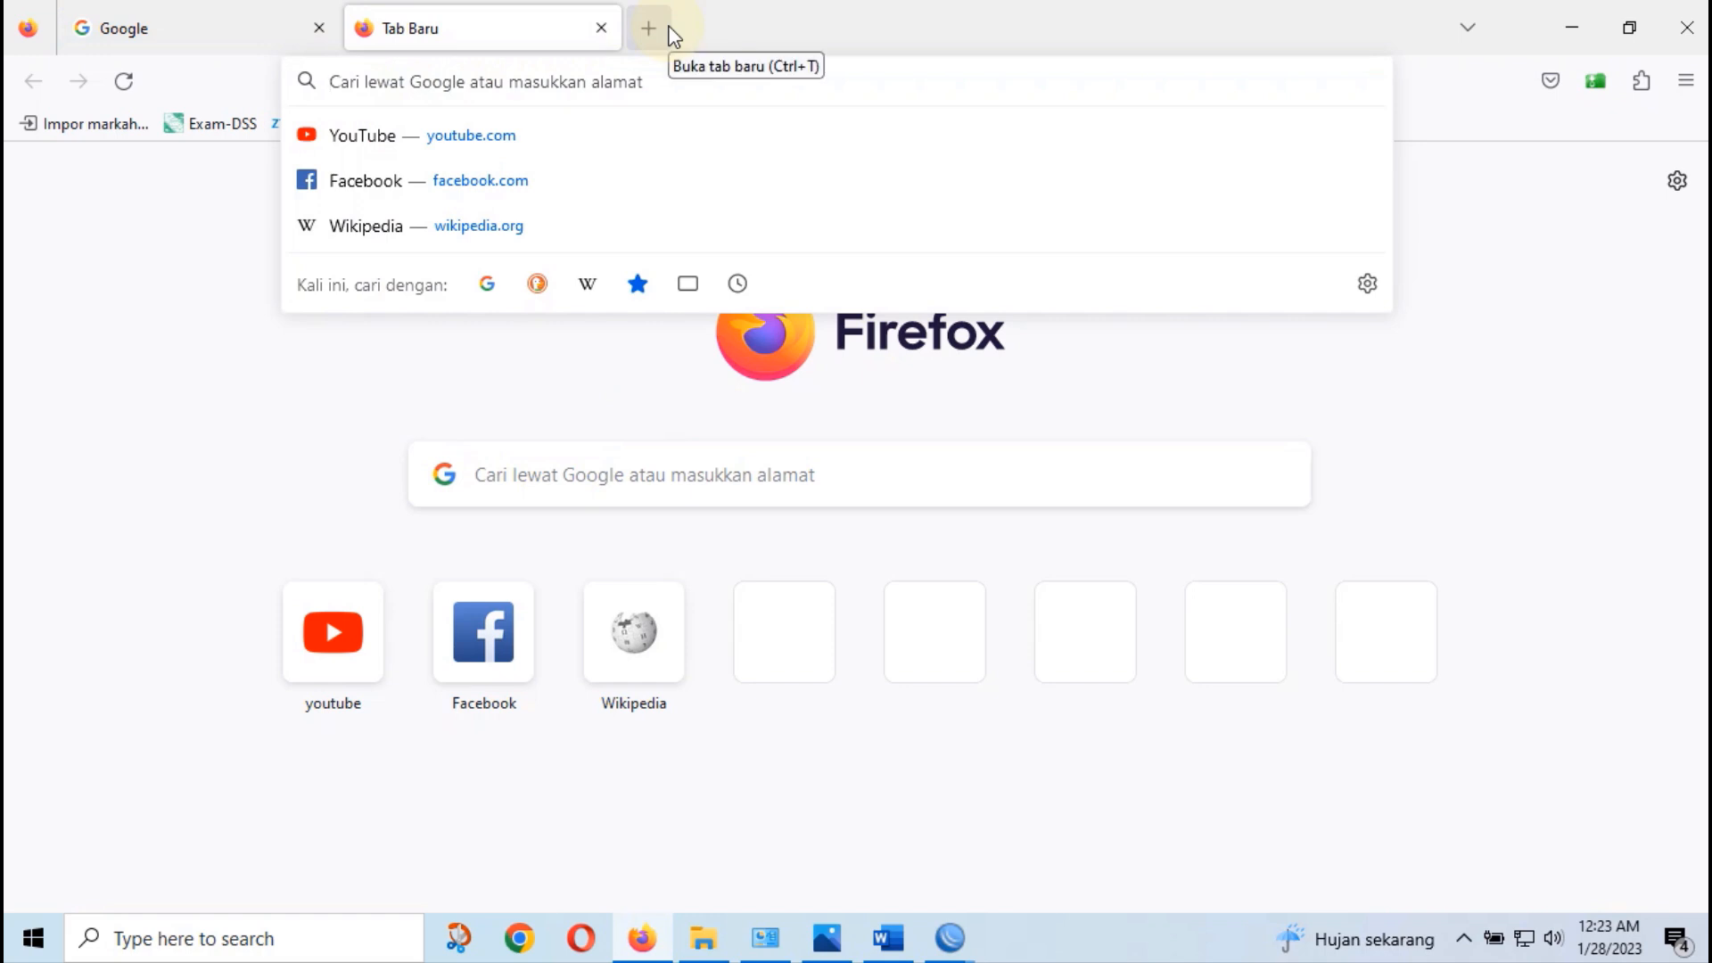
{"action": "type", "text": "linux."}
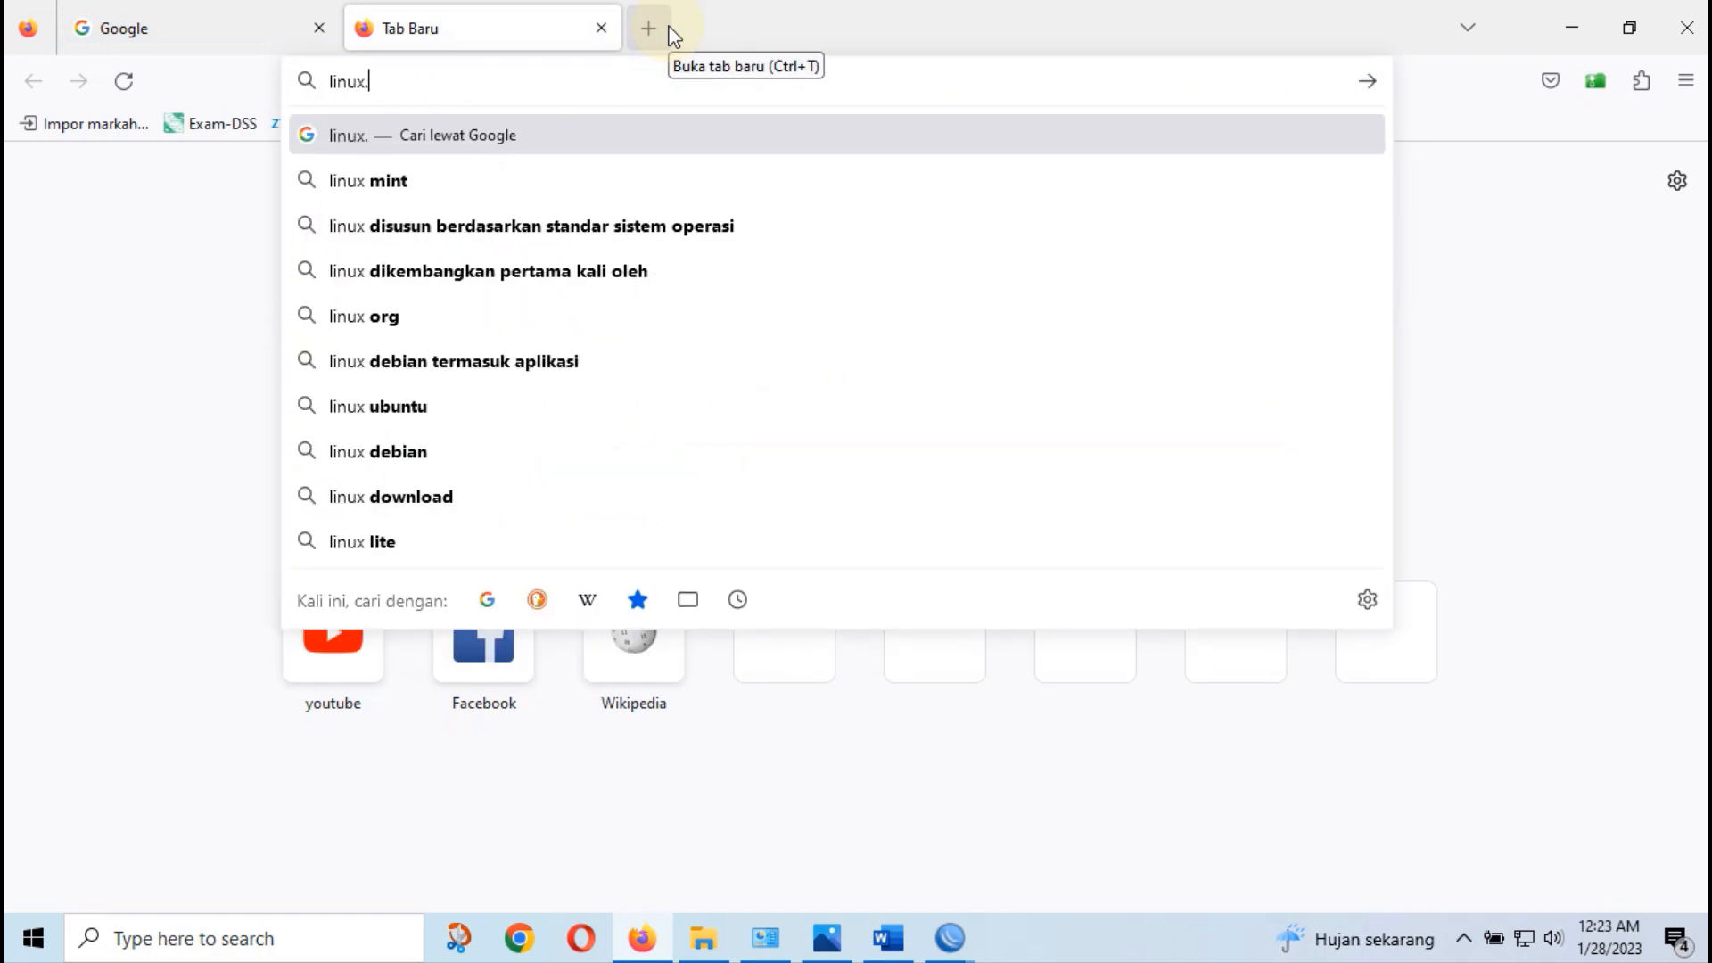
{"action": "type", "text": "or.id"}
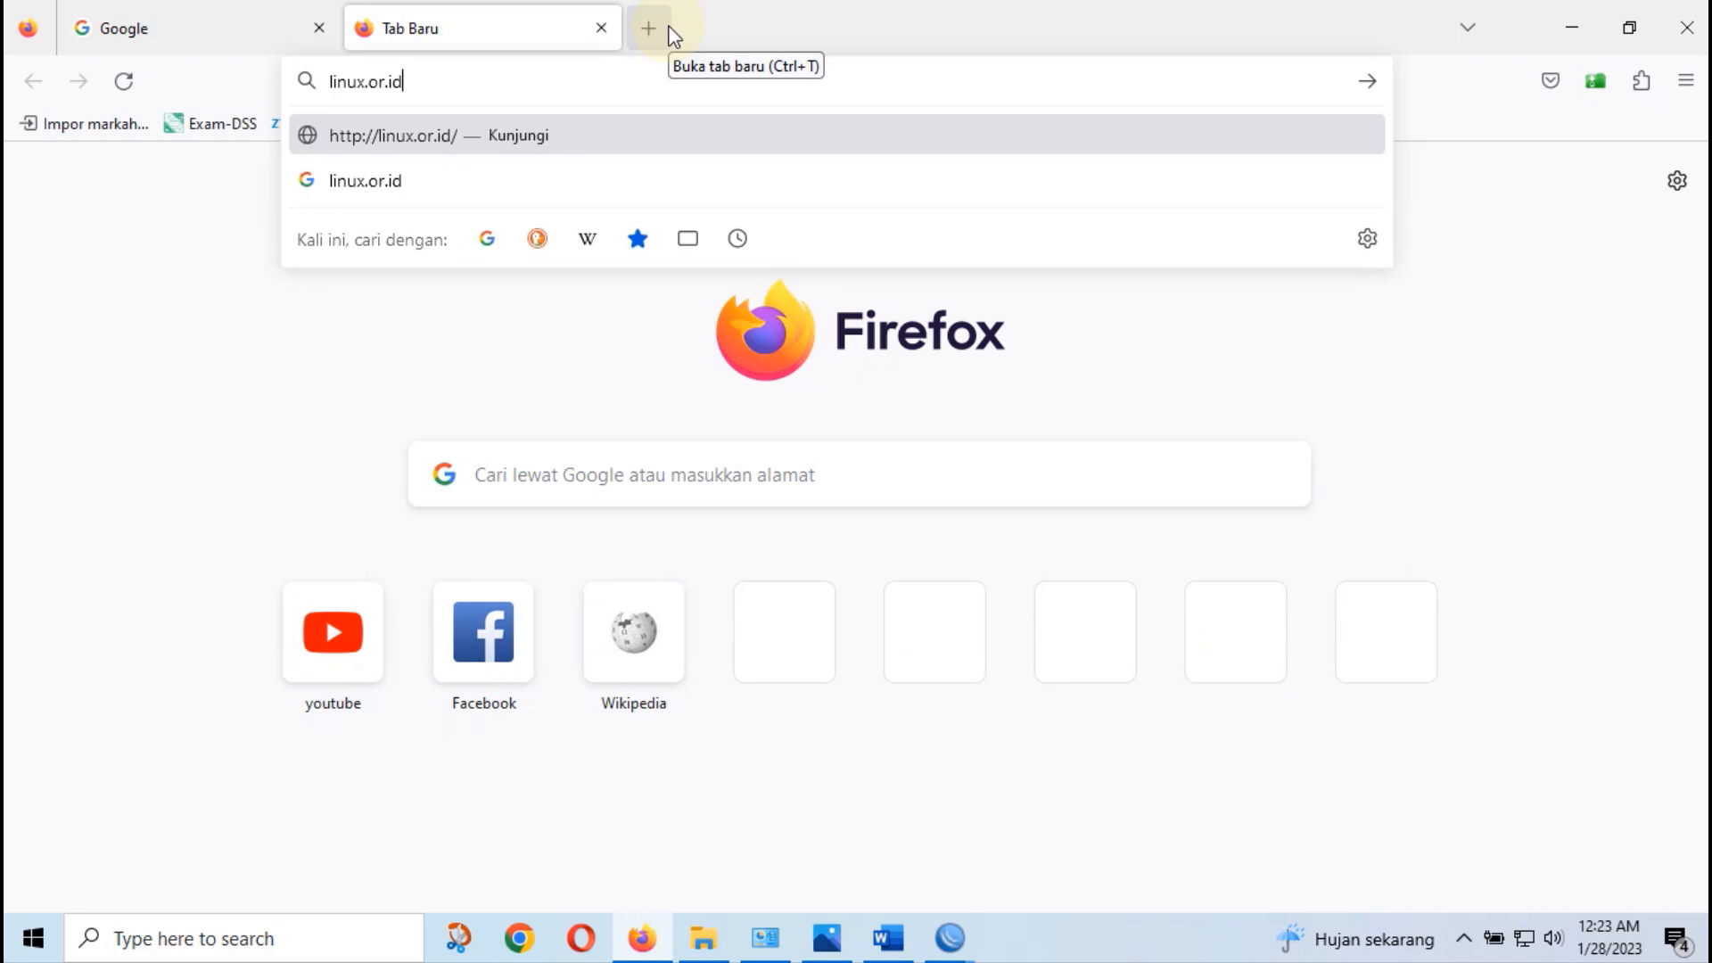
{"action": "key", "text": "Return"}
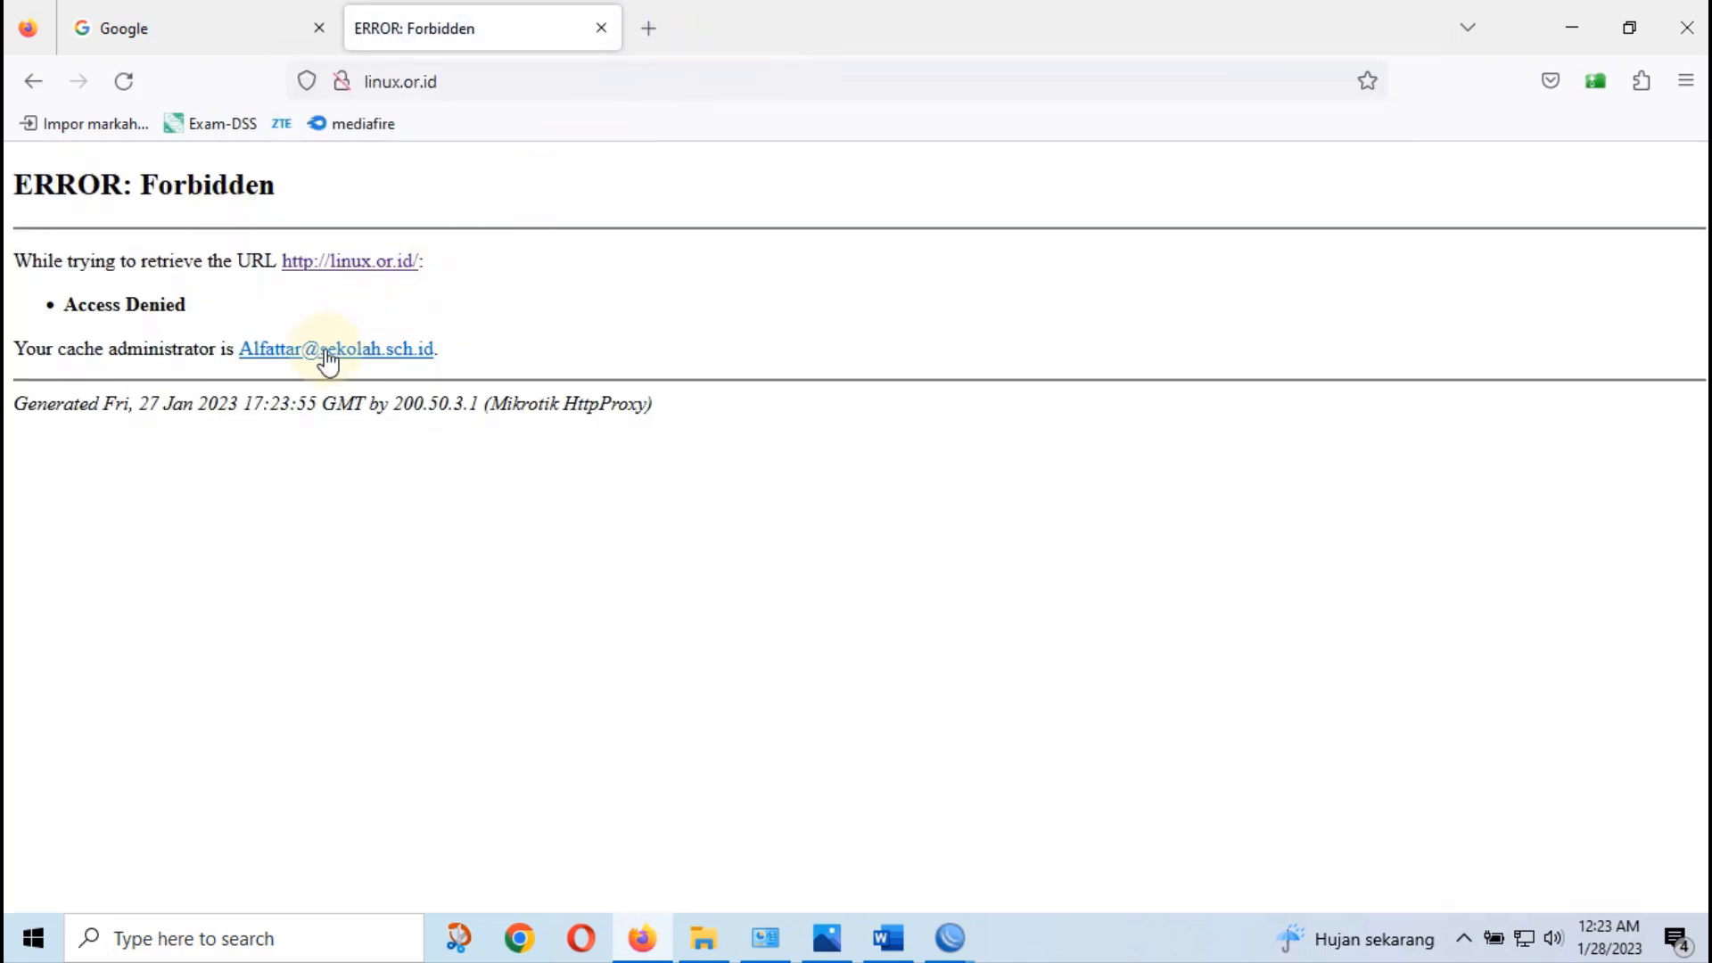
{"action": "left_click", "coordinate": [655, 33]}
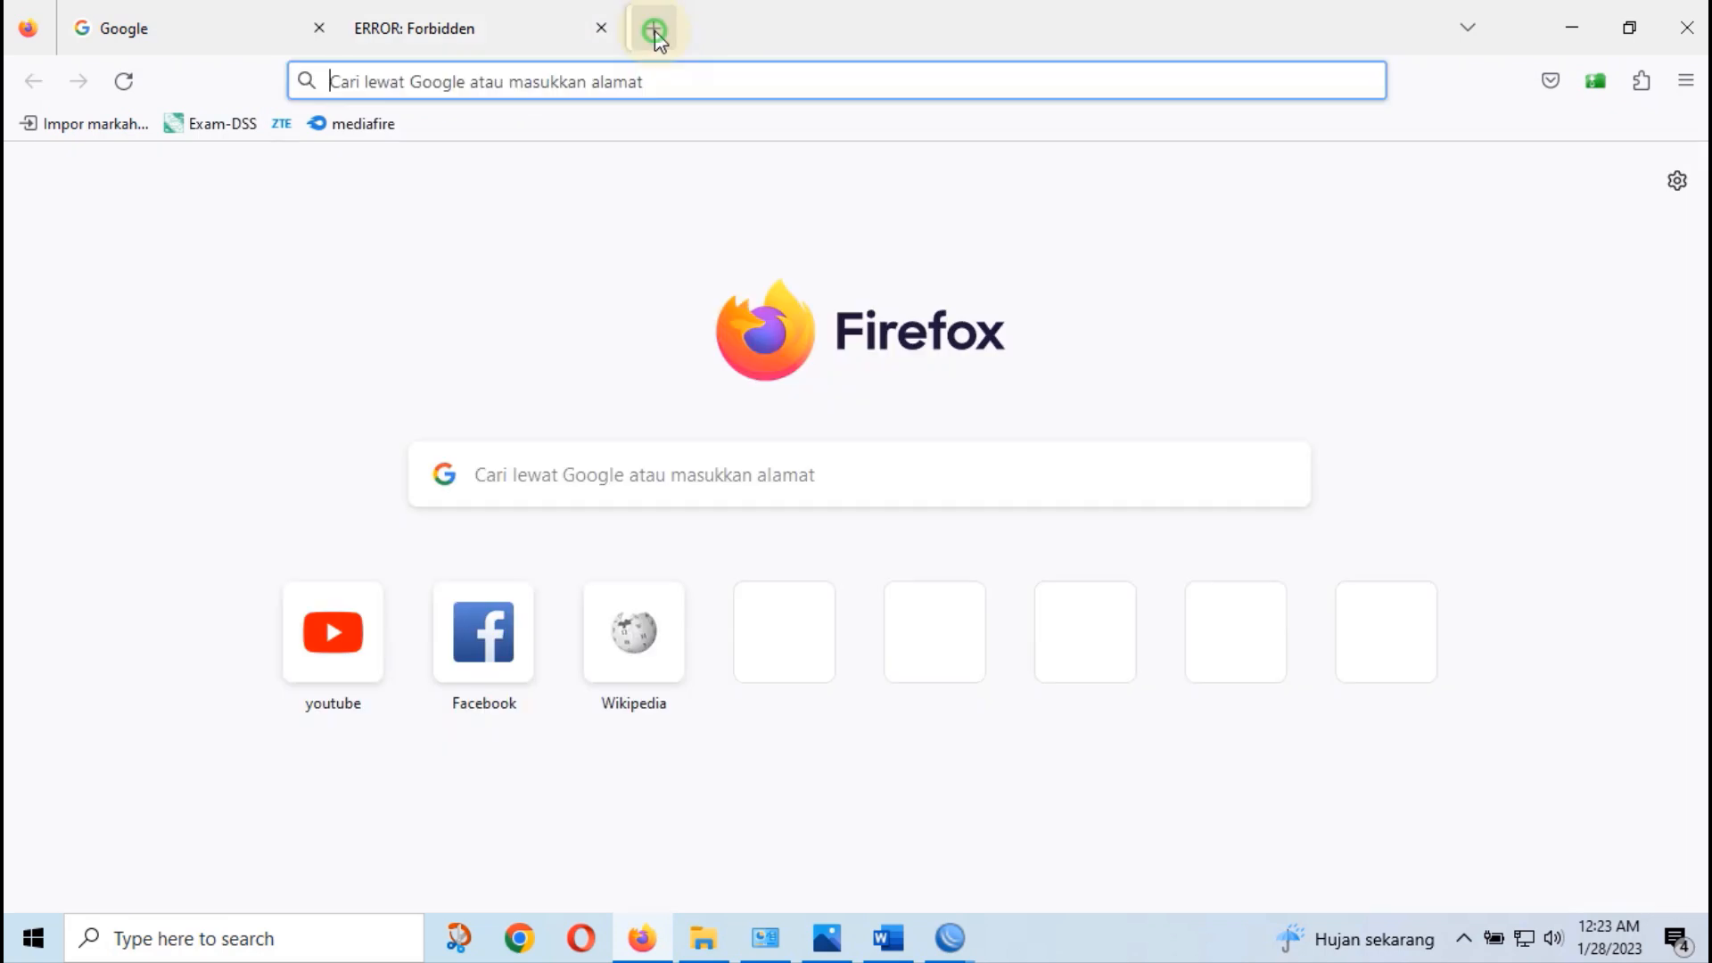
{"action": "left_click", "coordinate": [622, 83]}
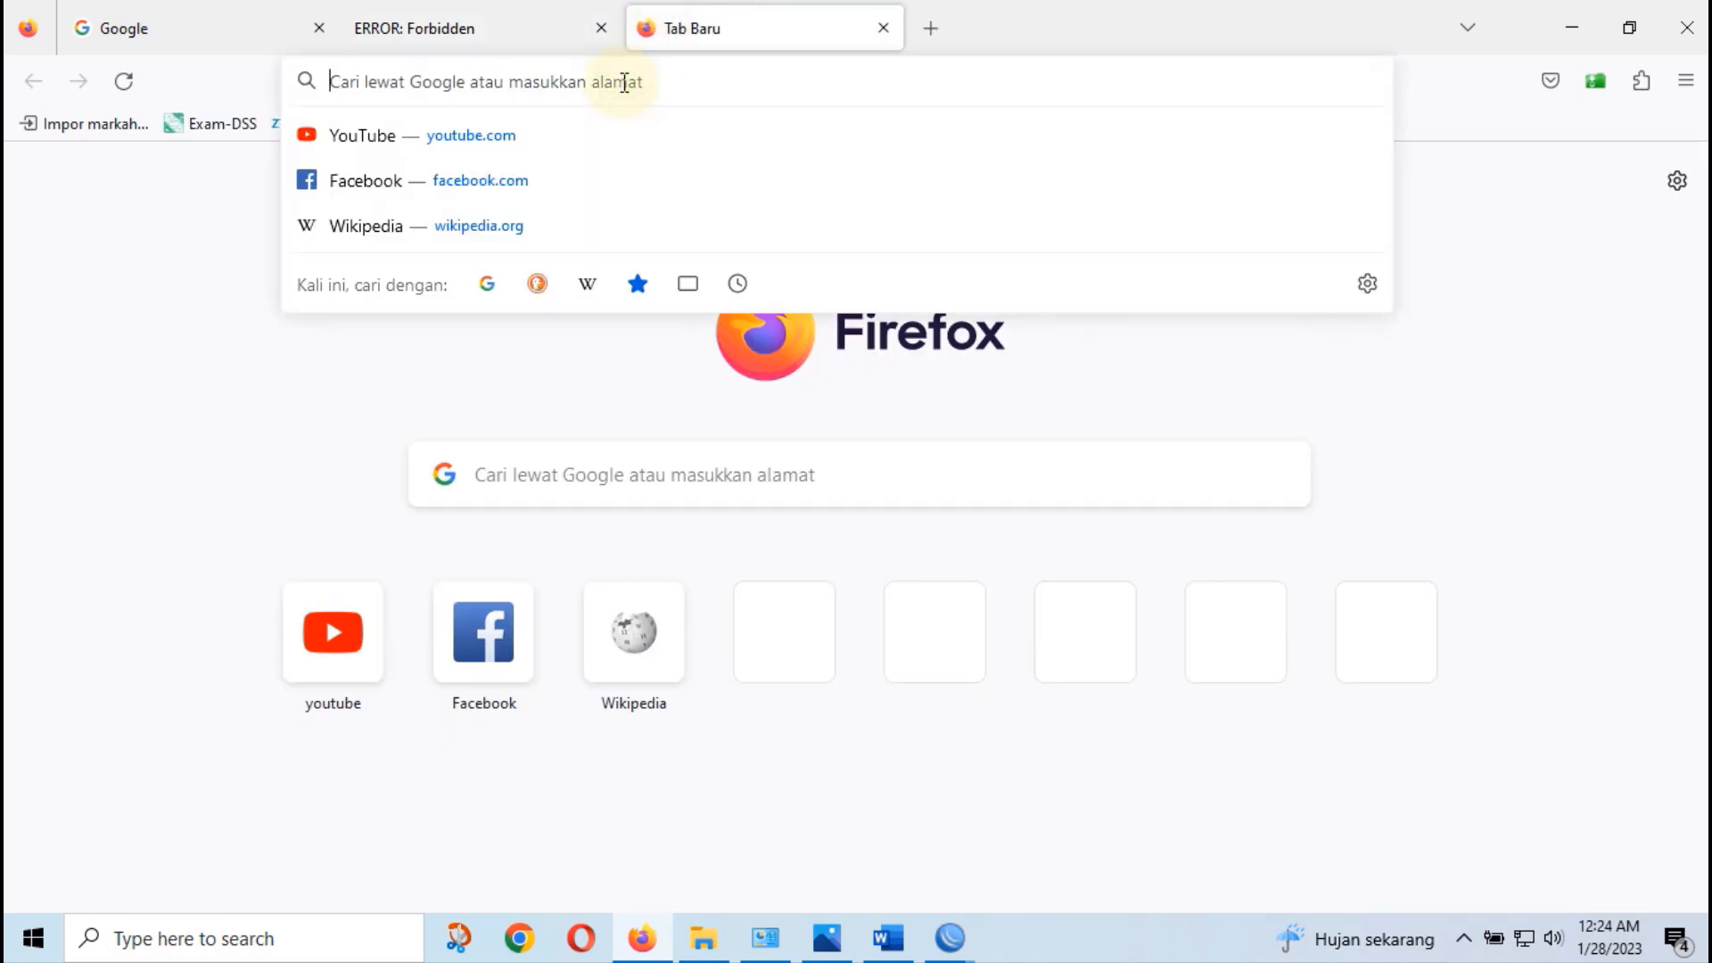
{"action": "type", "text": "playbo"}
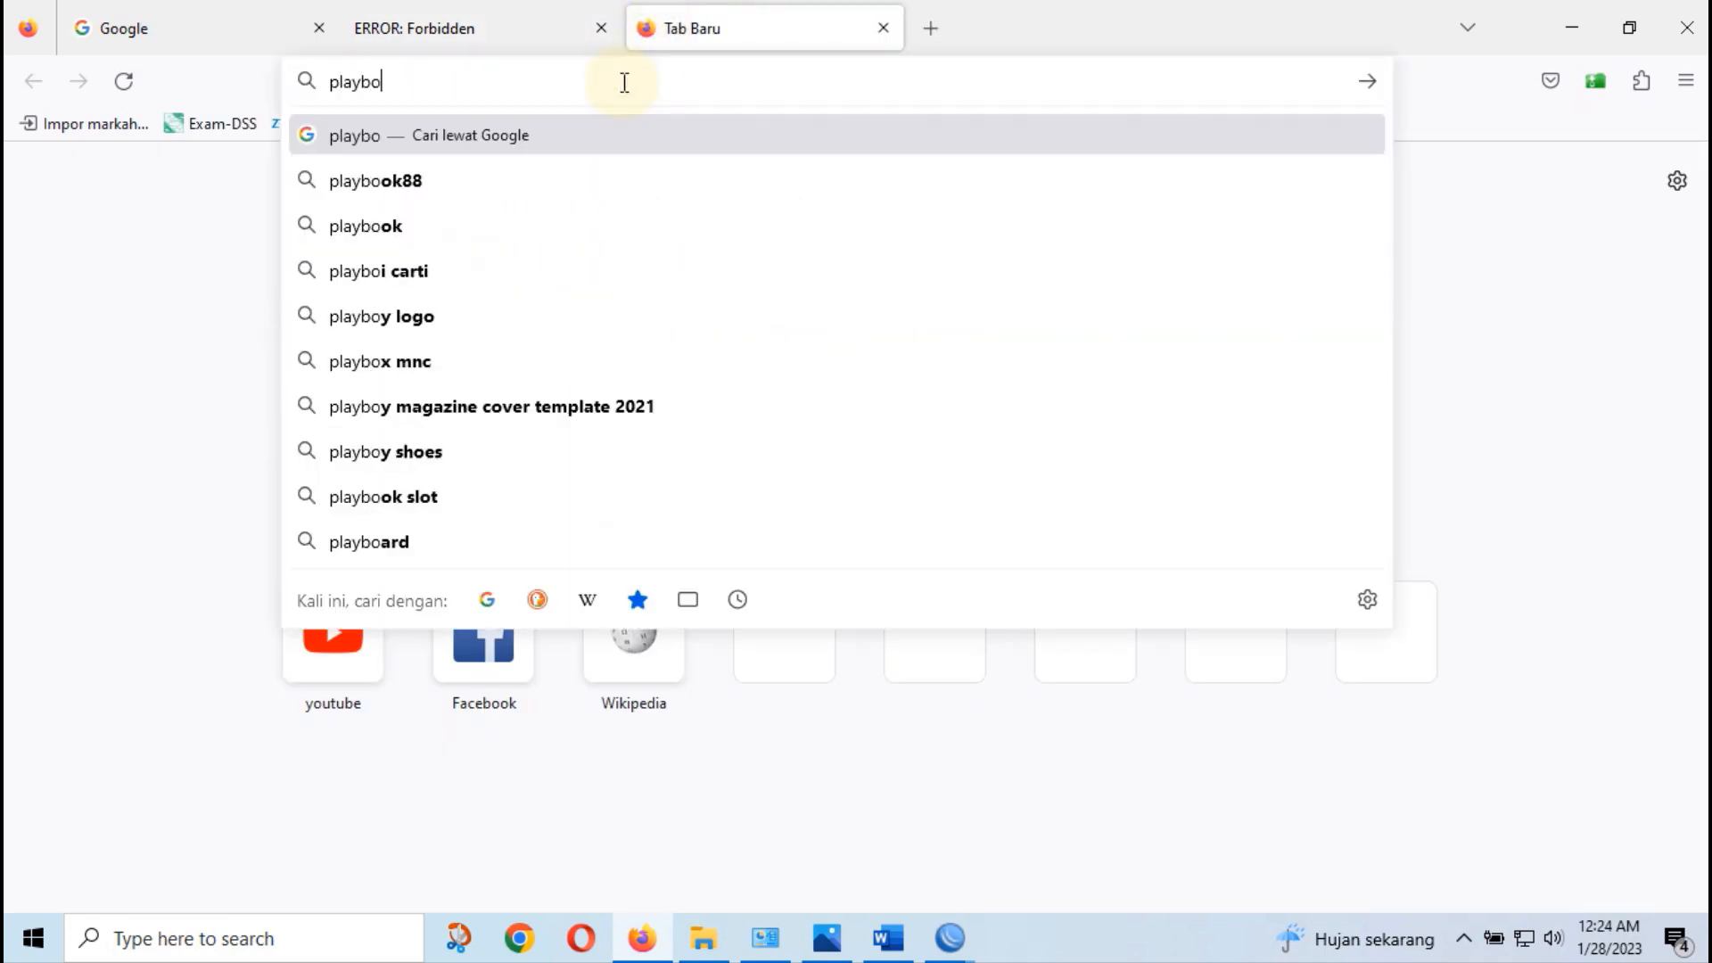
{"action": "type", "text": "y.com"}
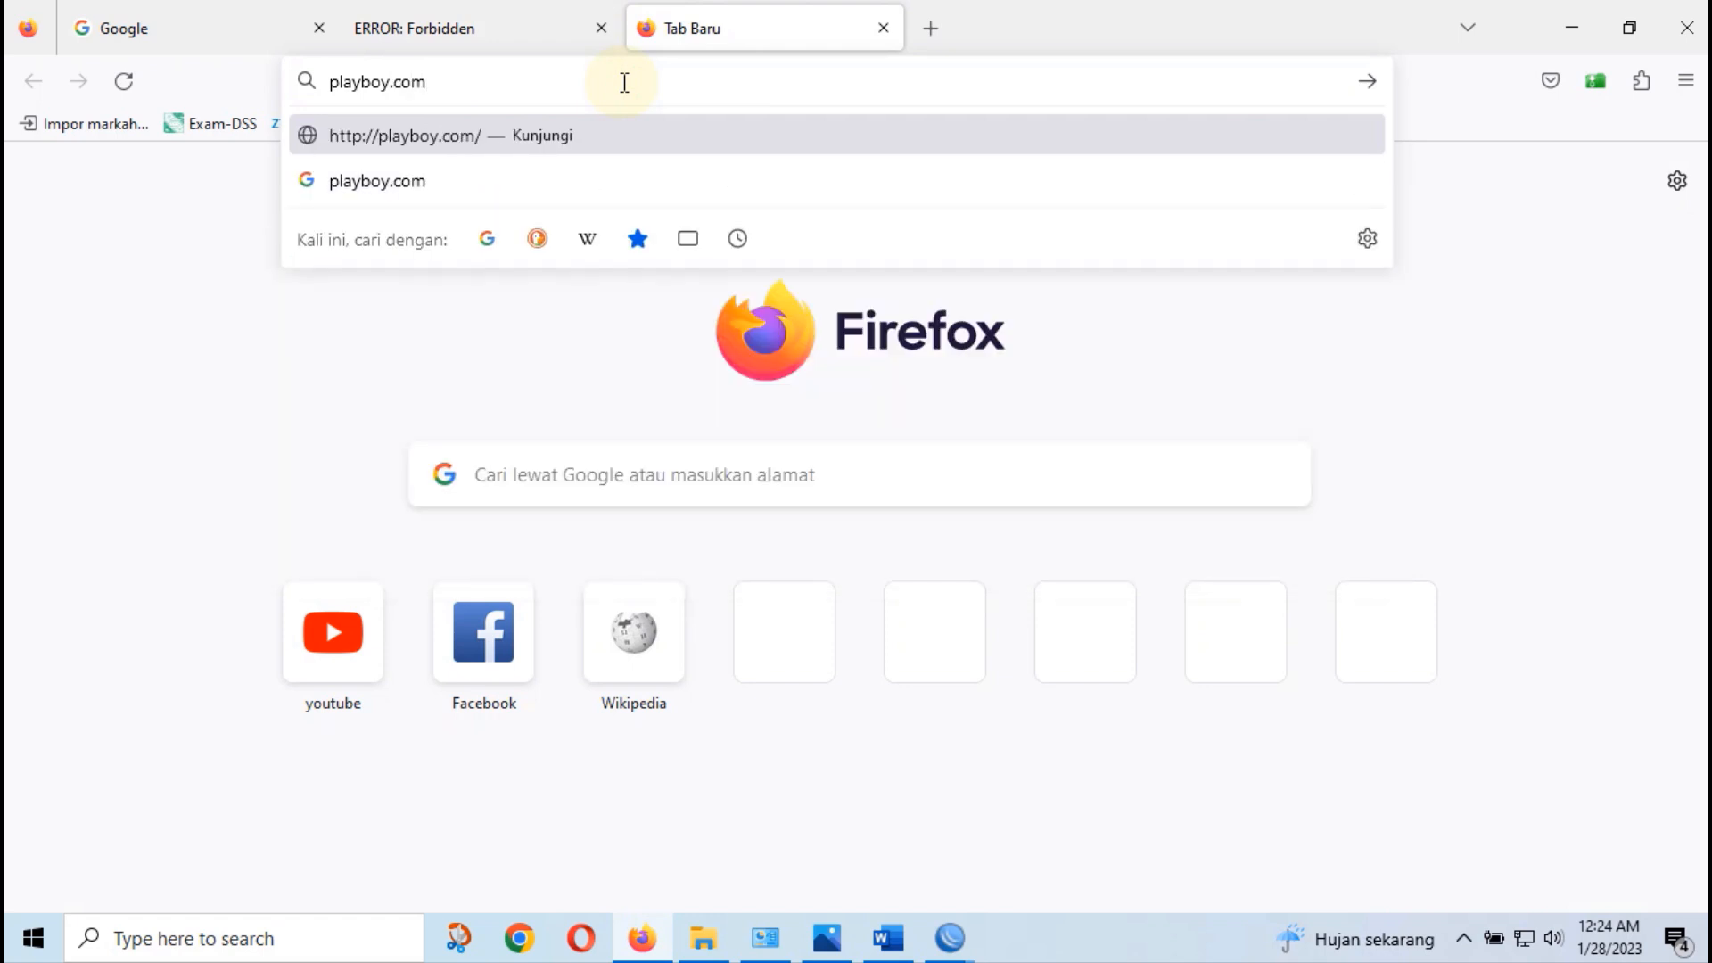
{"action": "key", "text": "Return"}
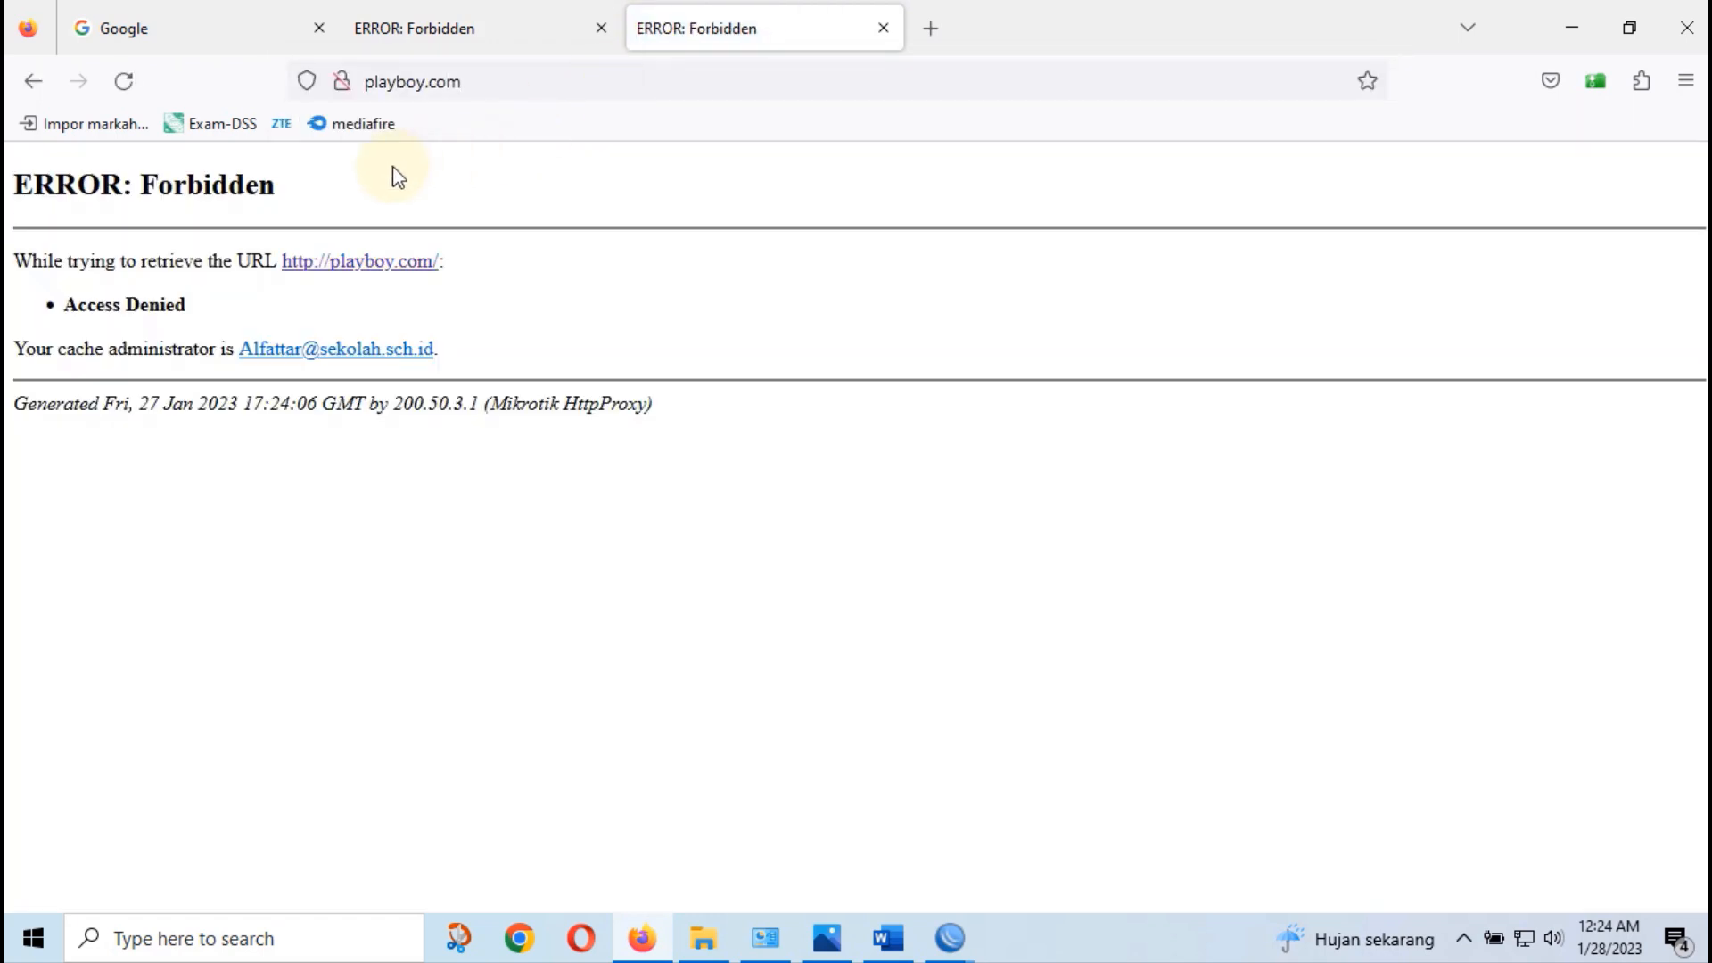
In a new tab, search Google for speedtest and open speedtest.net
{"action": "left_click", "coordinate": [929, 36]}
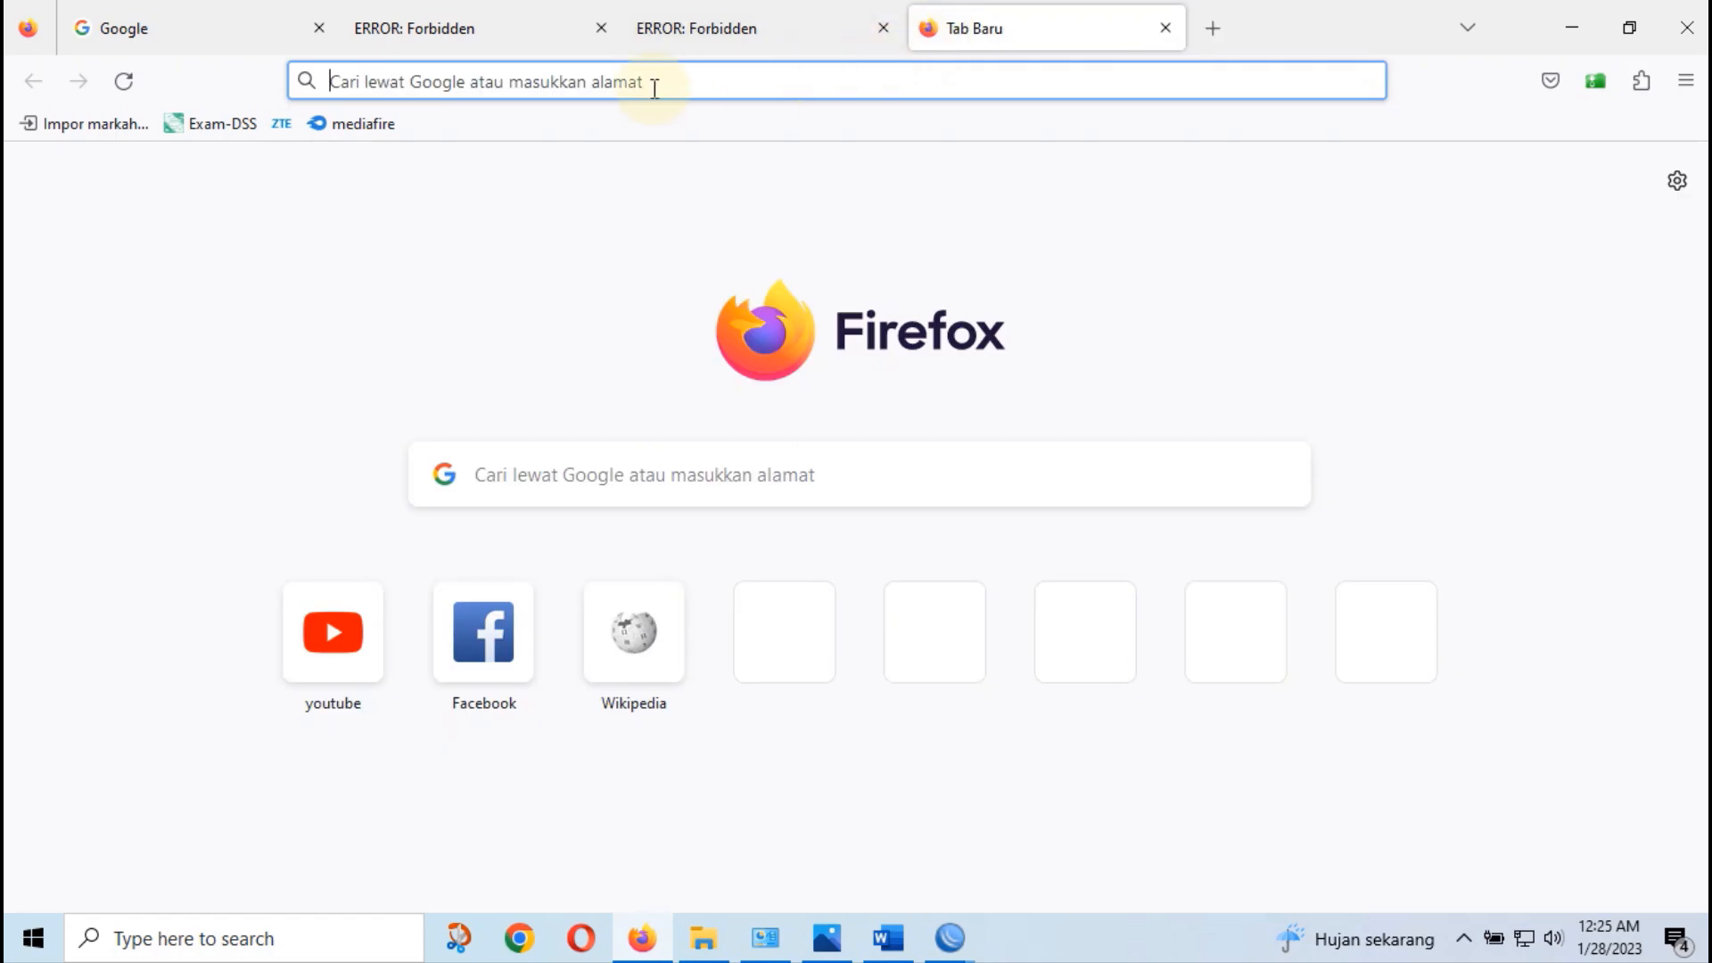
{"action": "left_click", "coordinate": [657, 82]}
{"action": "type", "text": "spee"}
{"action": "left_click", "coordinate": [366, 181]}
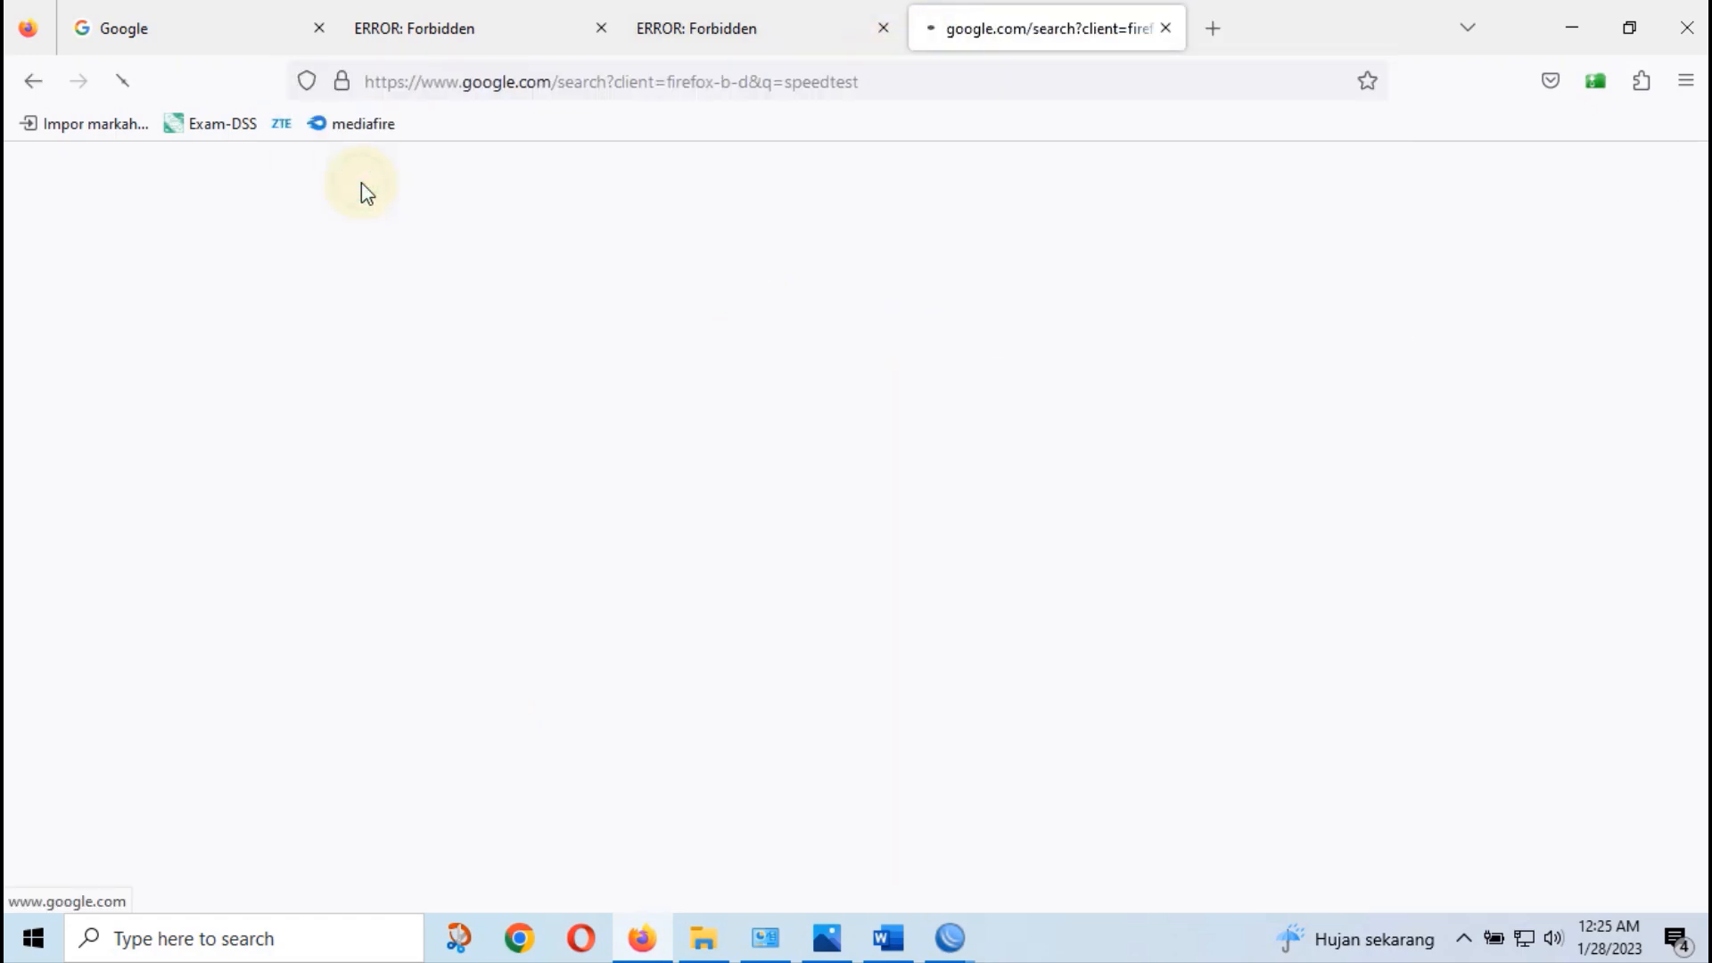
{"action": "scroll", "coordinate": [437, 544], "scroll_direction": "down", "scroll_amount": 3}
{"action": "left_click", "coordinate": [437, 546]}
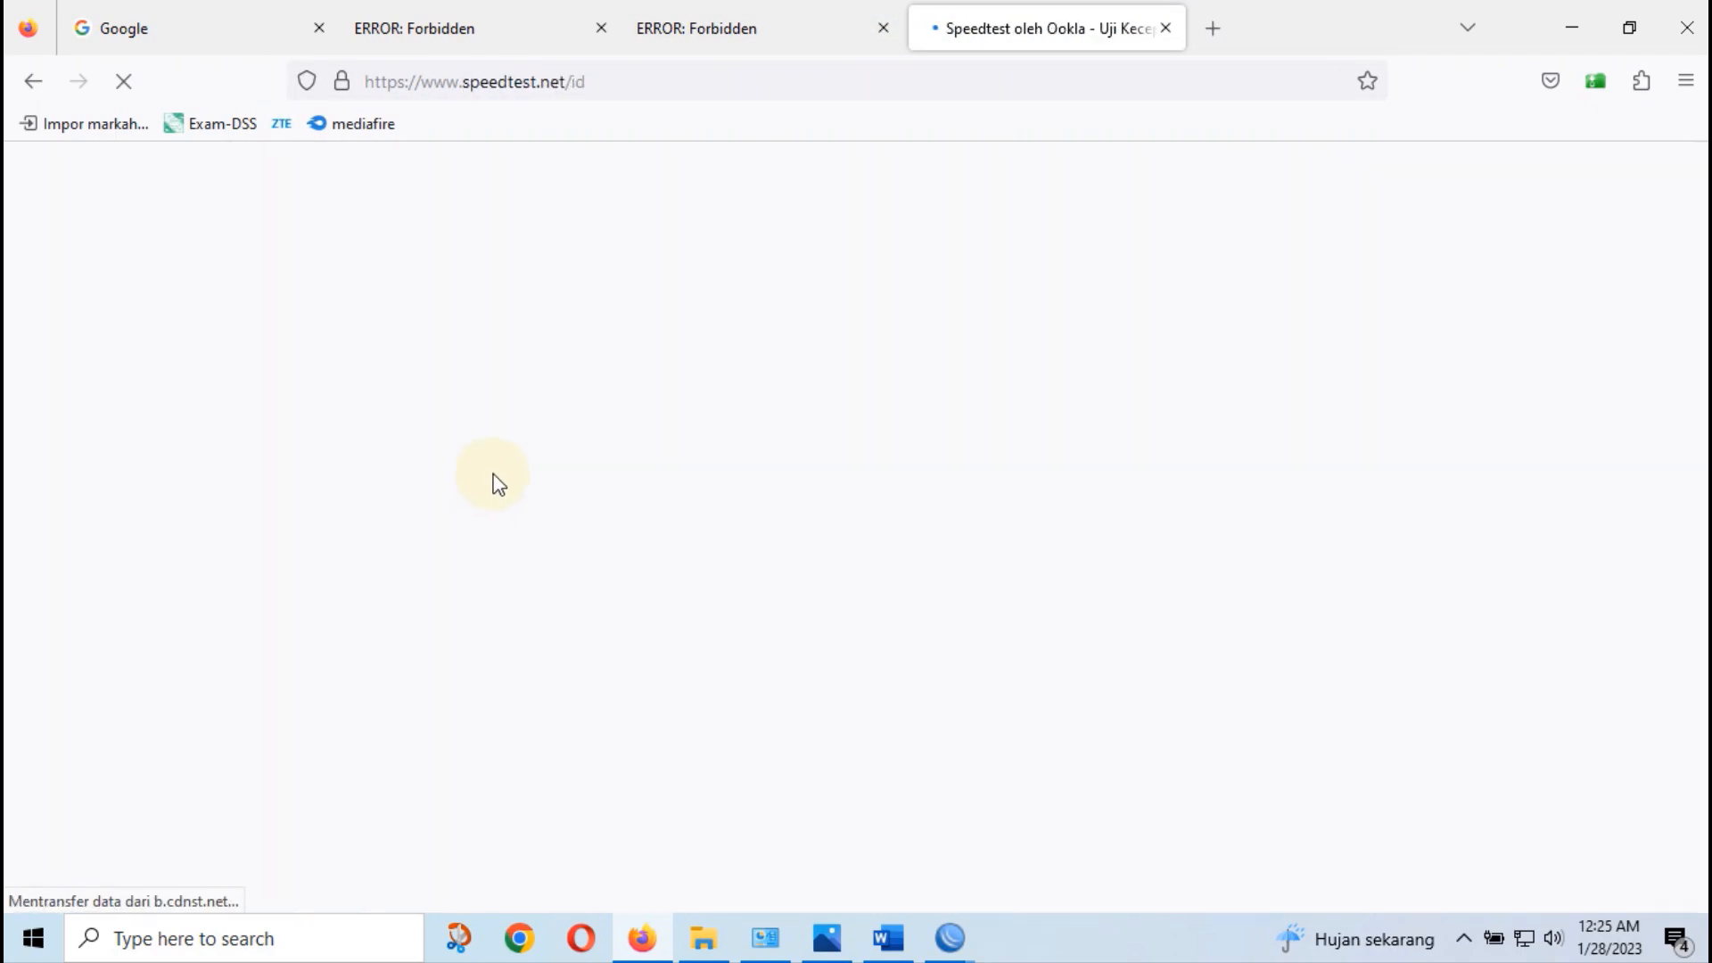
Dismiss the cookie notice, run the test and block location; results 3.88/3.85 Mbps
{"action": "left_click", "coordinate": [862, 688]}
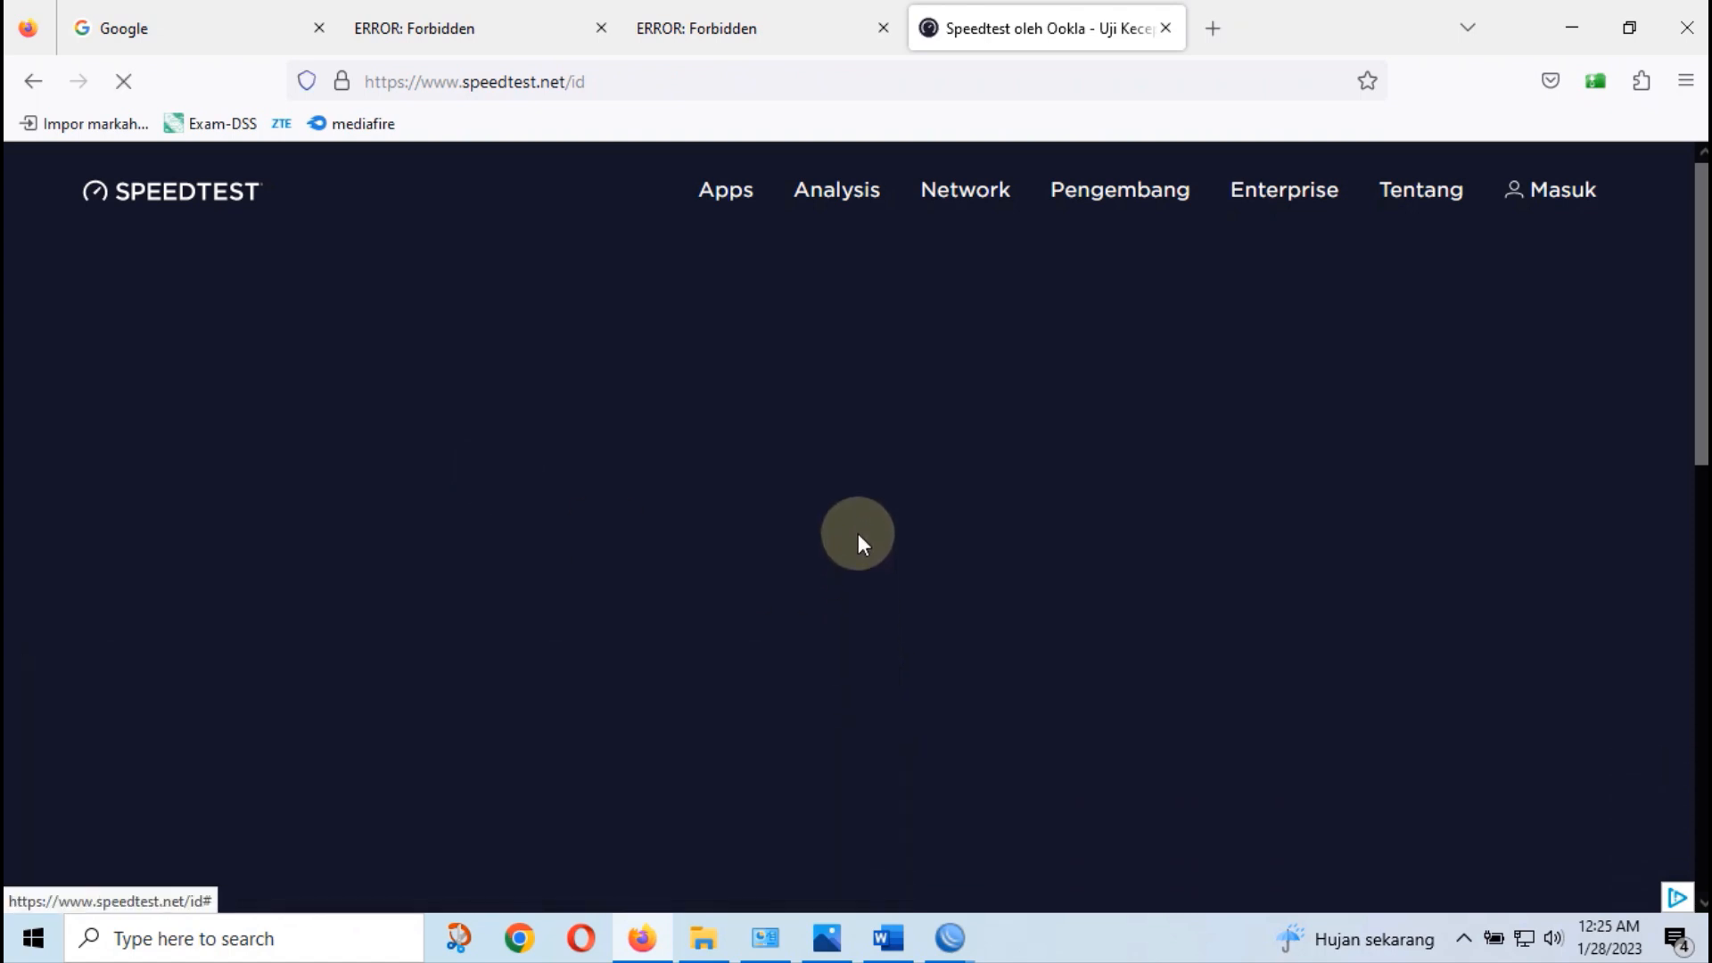
{"action": "left_click", "coordinate": [795, 573]}
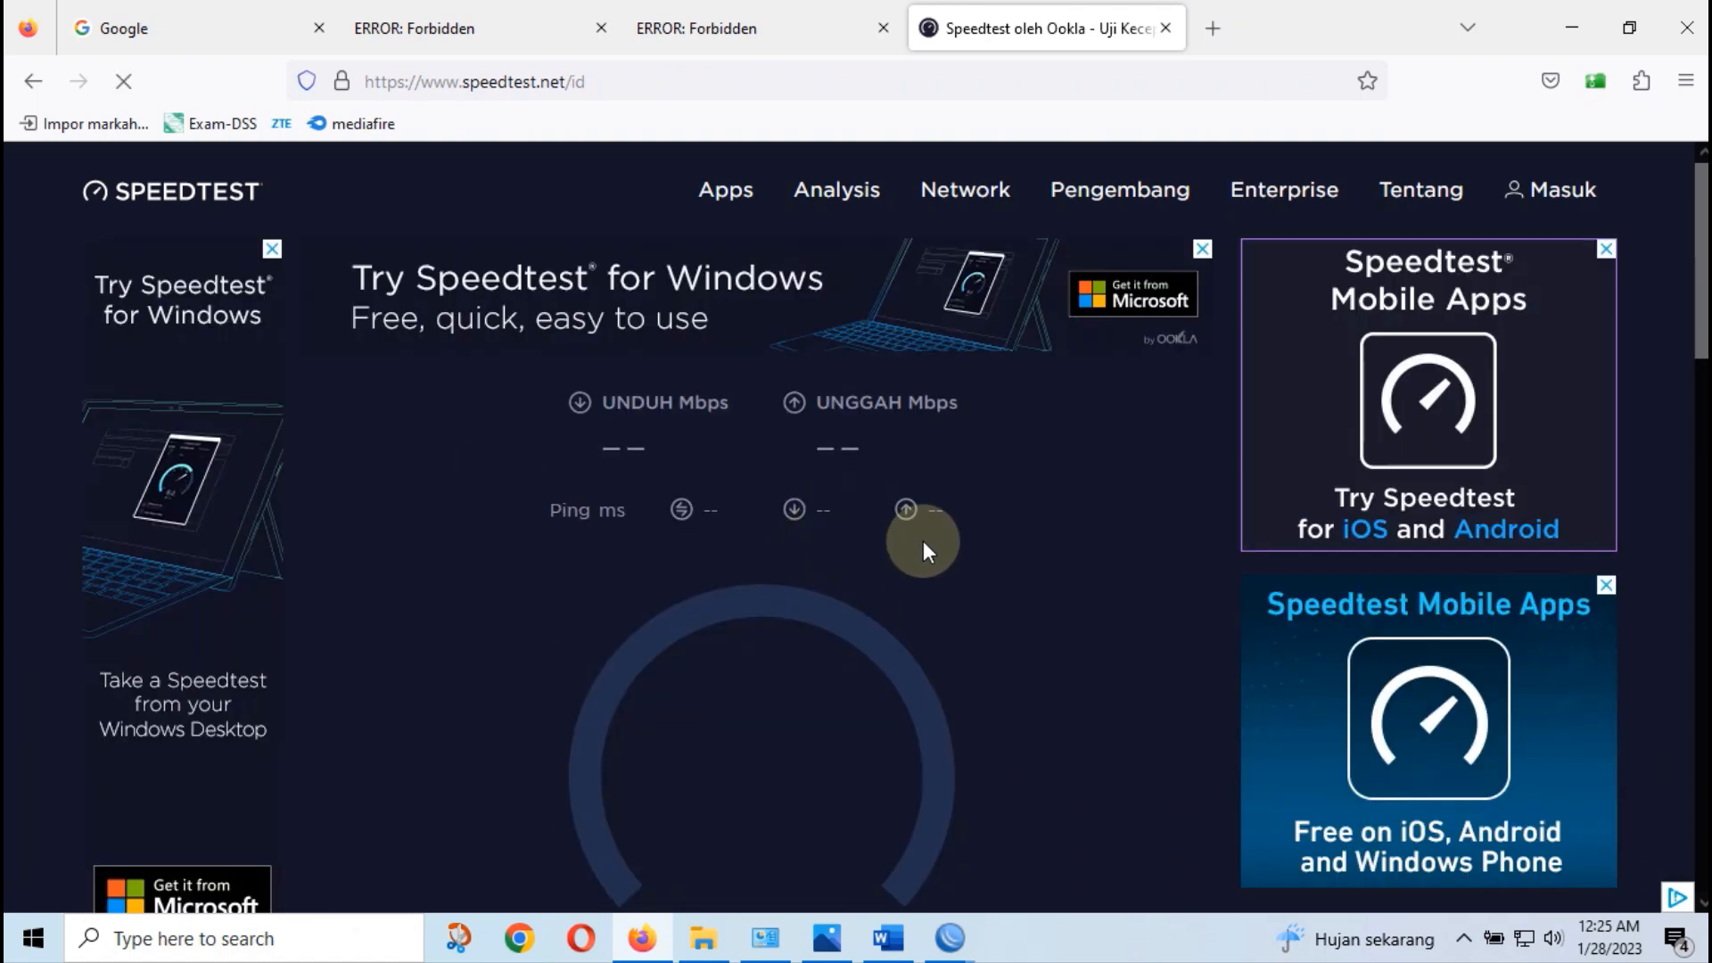
{"action": "left_click", "coordinate": [772, 239]}
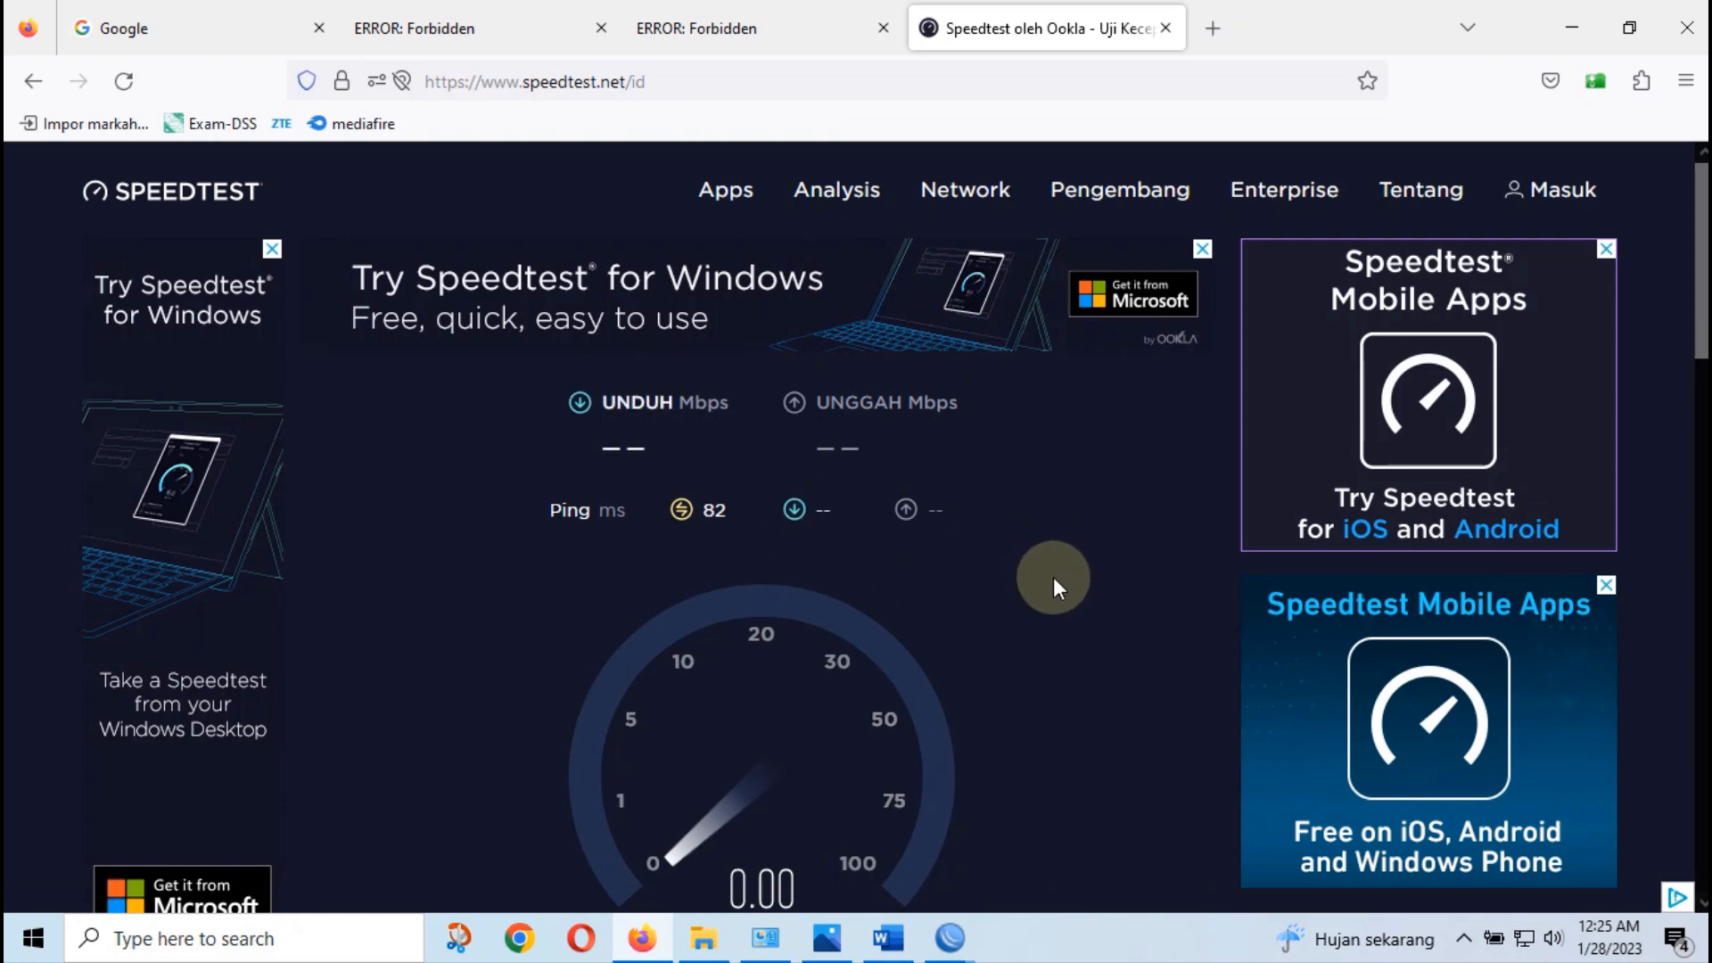
{"action": "scroll", "coordinate": [1053, 580], "scroll_direction": "down", "scroll_amount": 2}
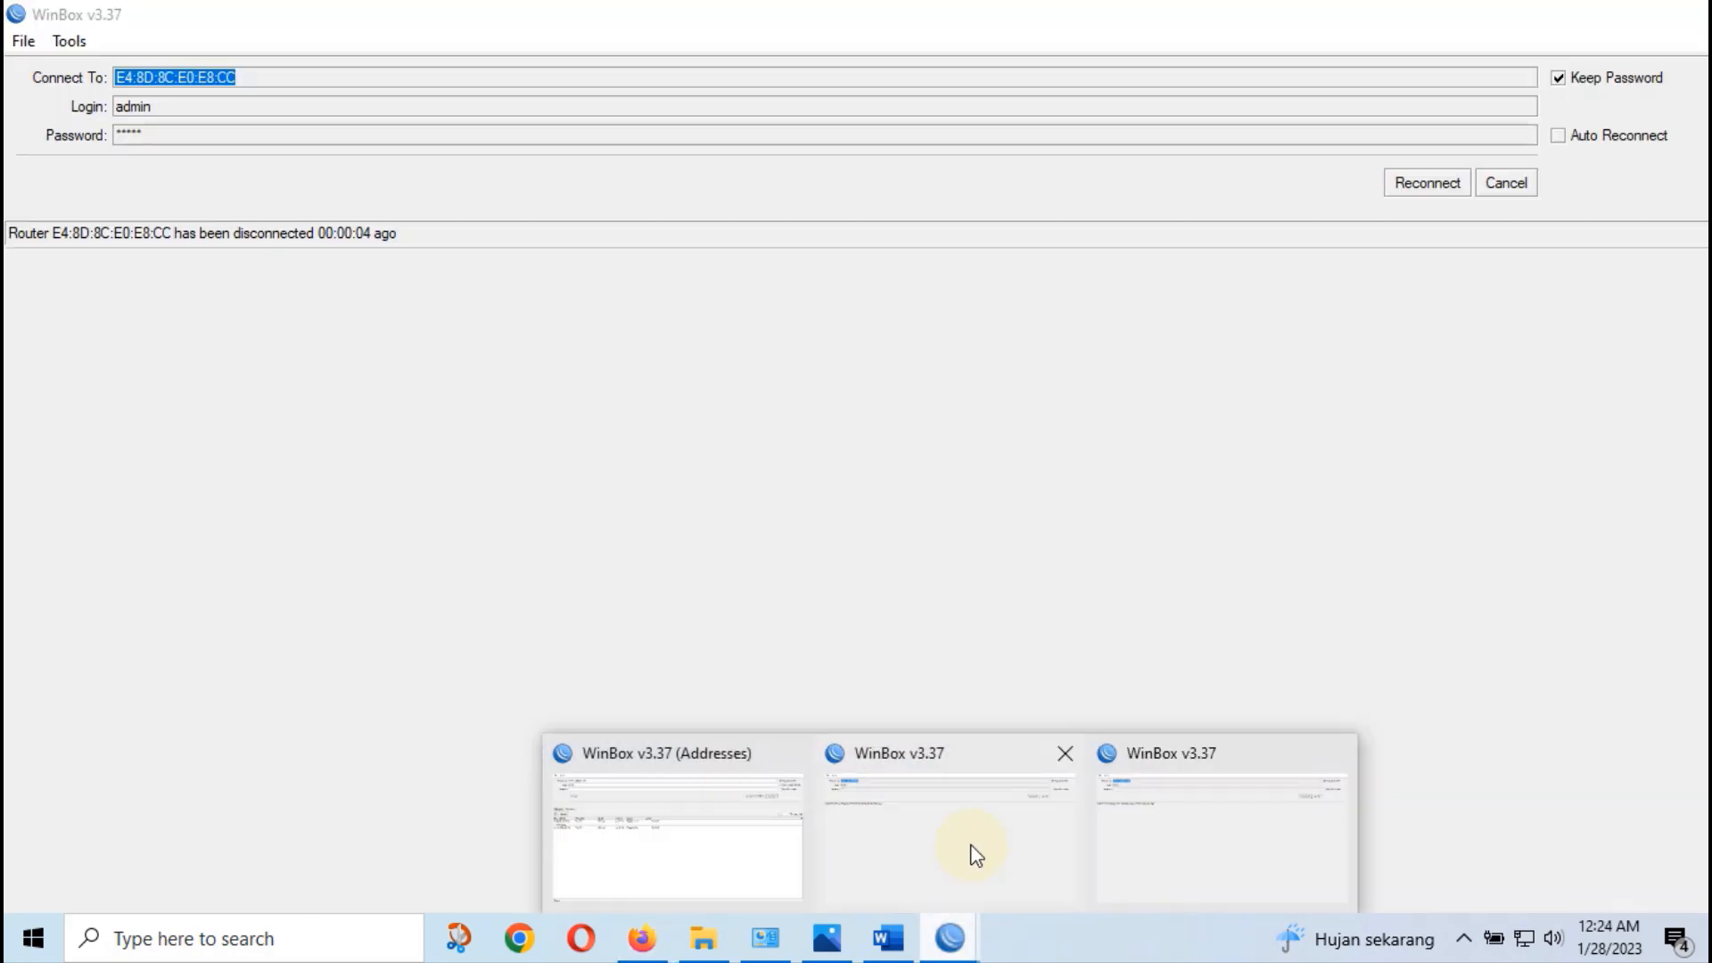
Cancel the stale reconnect in WinBox and connect to Router A from Neighbors
{"action": "left_click", "coordinate": [971, 851]}
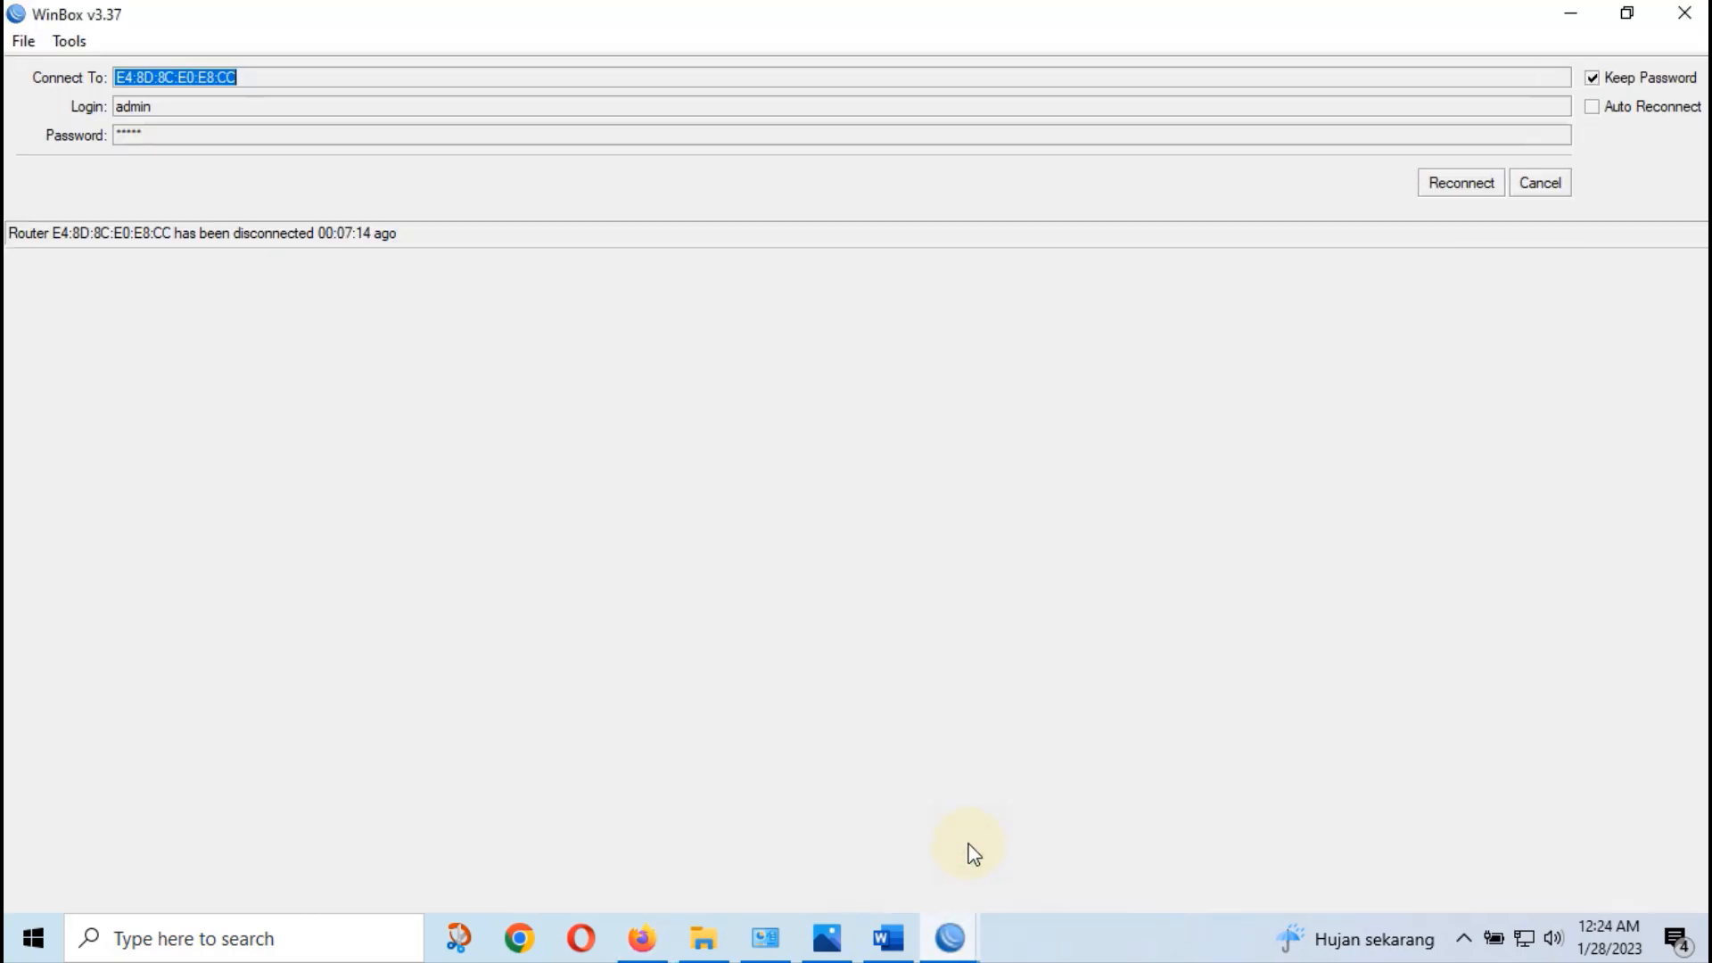
{"action": "left_click", "coordinate": [1555, 195]}
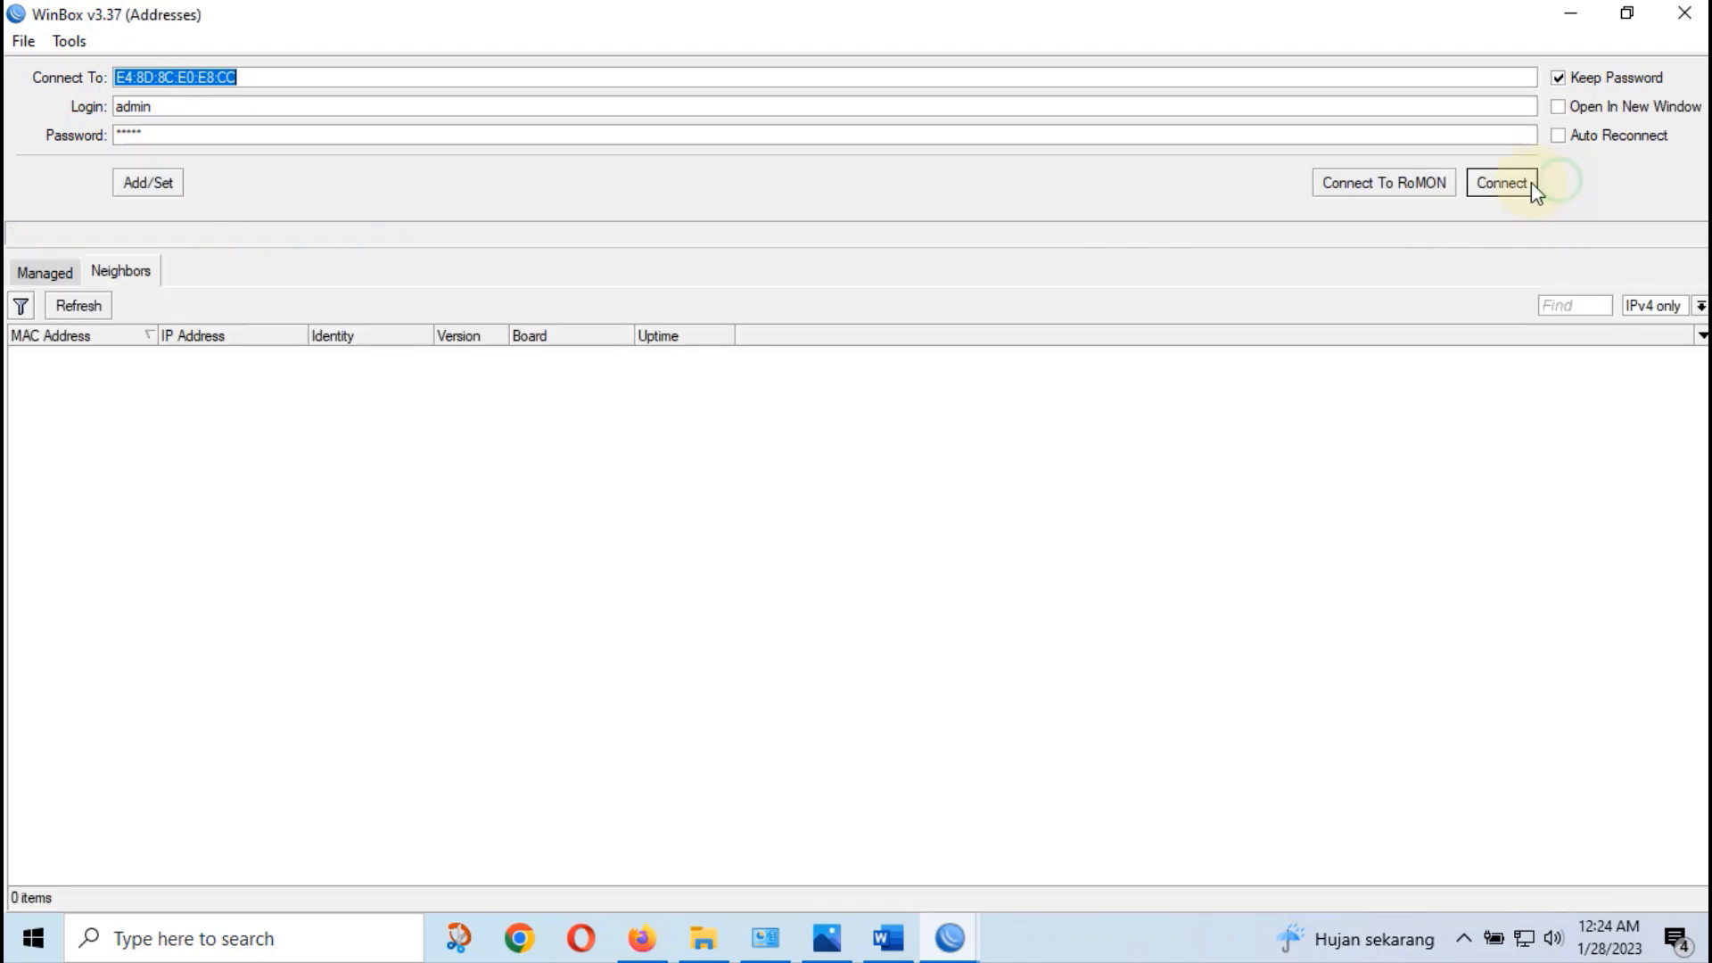
{"action": "left_click", "coordinate": [102, 353]}
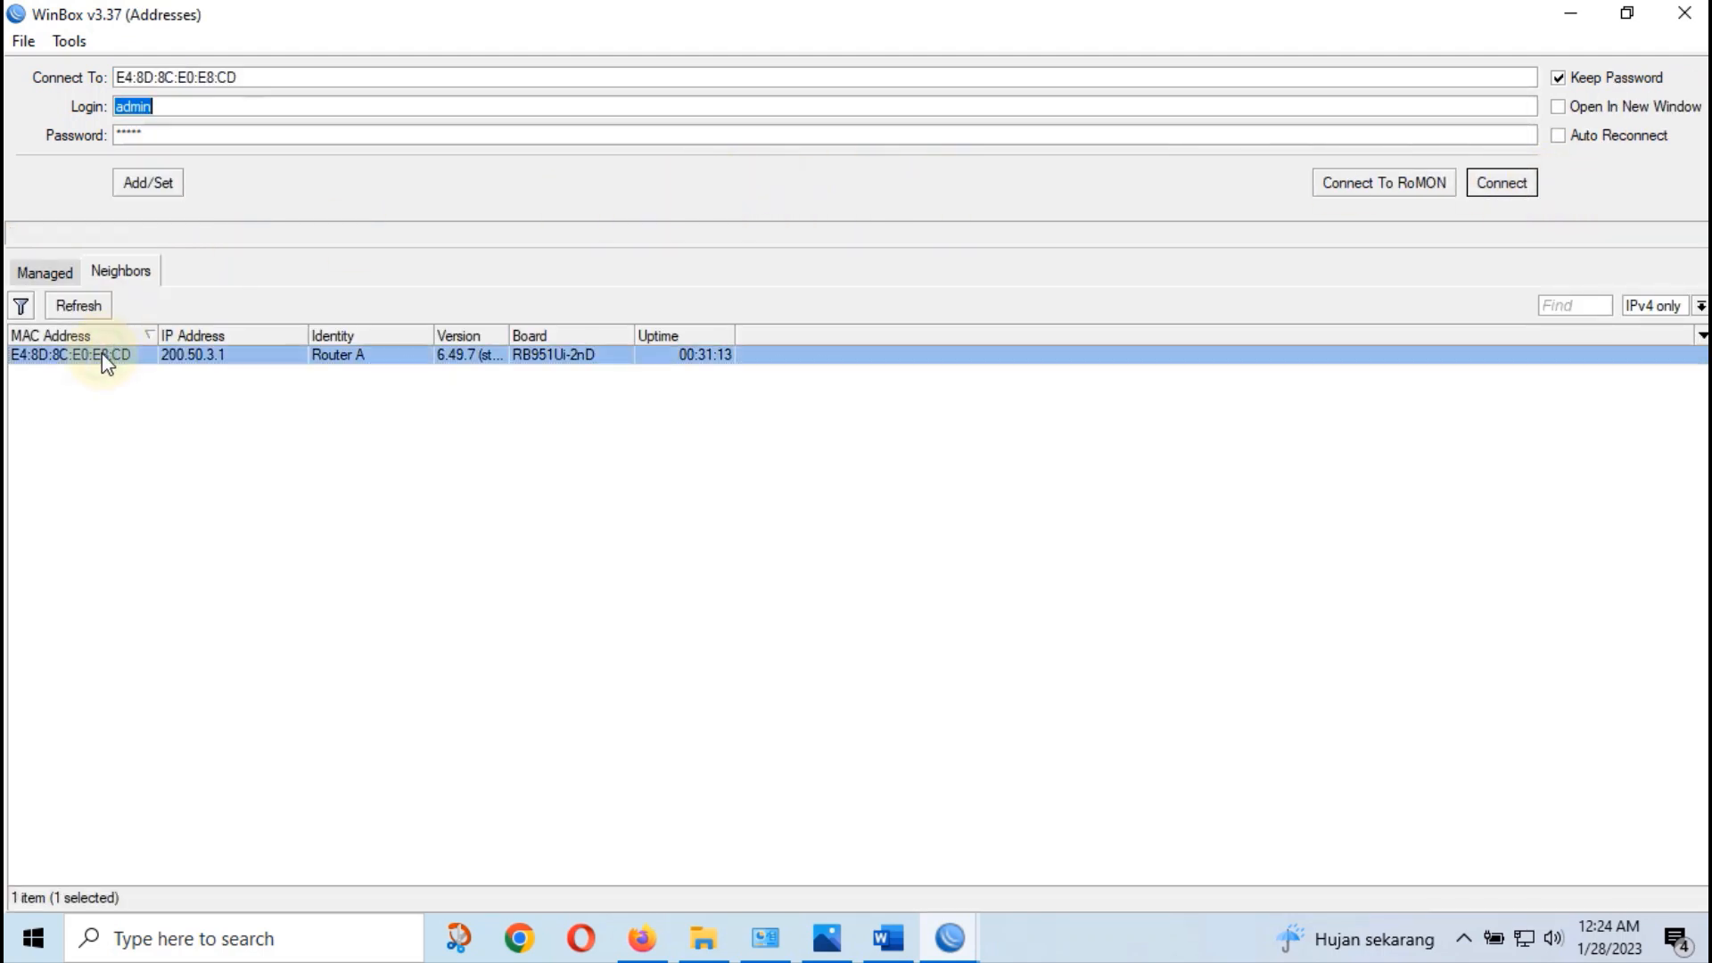
{"action": "left_click", "coordinate": [1481, 195]}
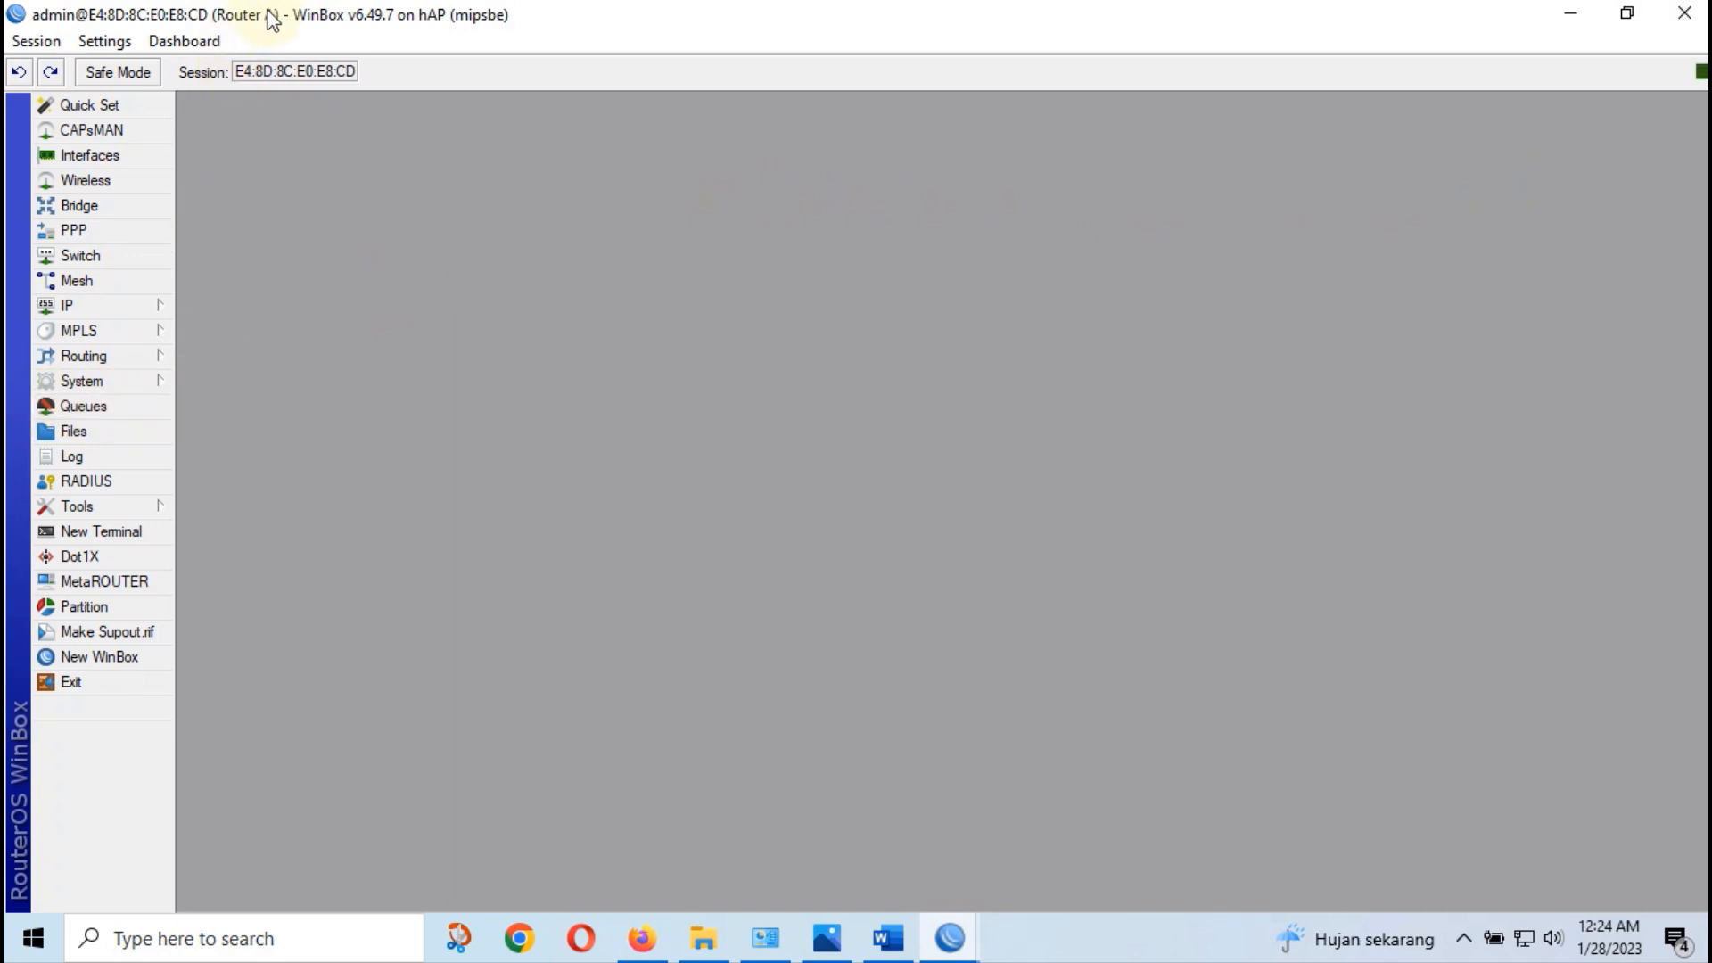
Show IP > Routes and inspect the OSPF route 200.50.3.48/28 via 192.168.1.8
{"action": "left_click", "coordinate": [110, 306]}
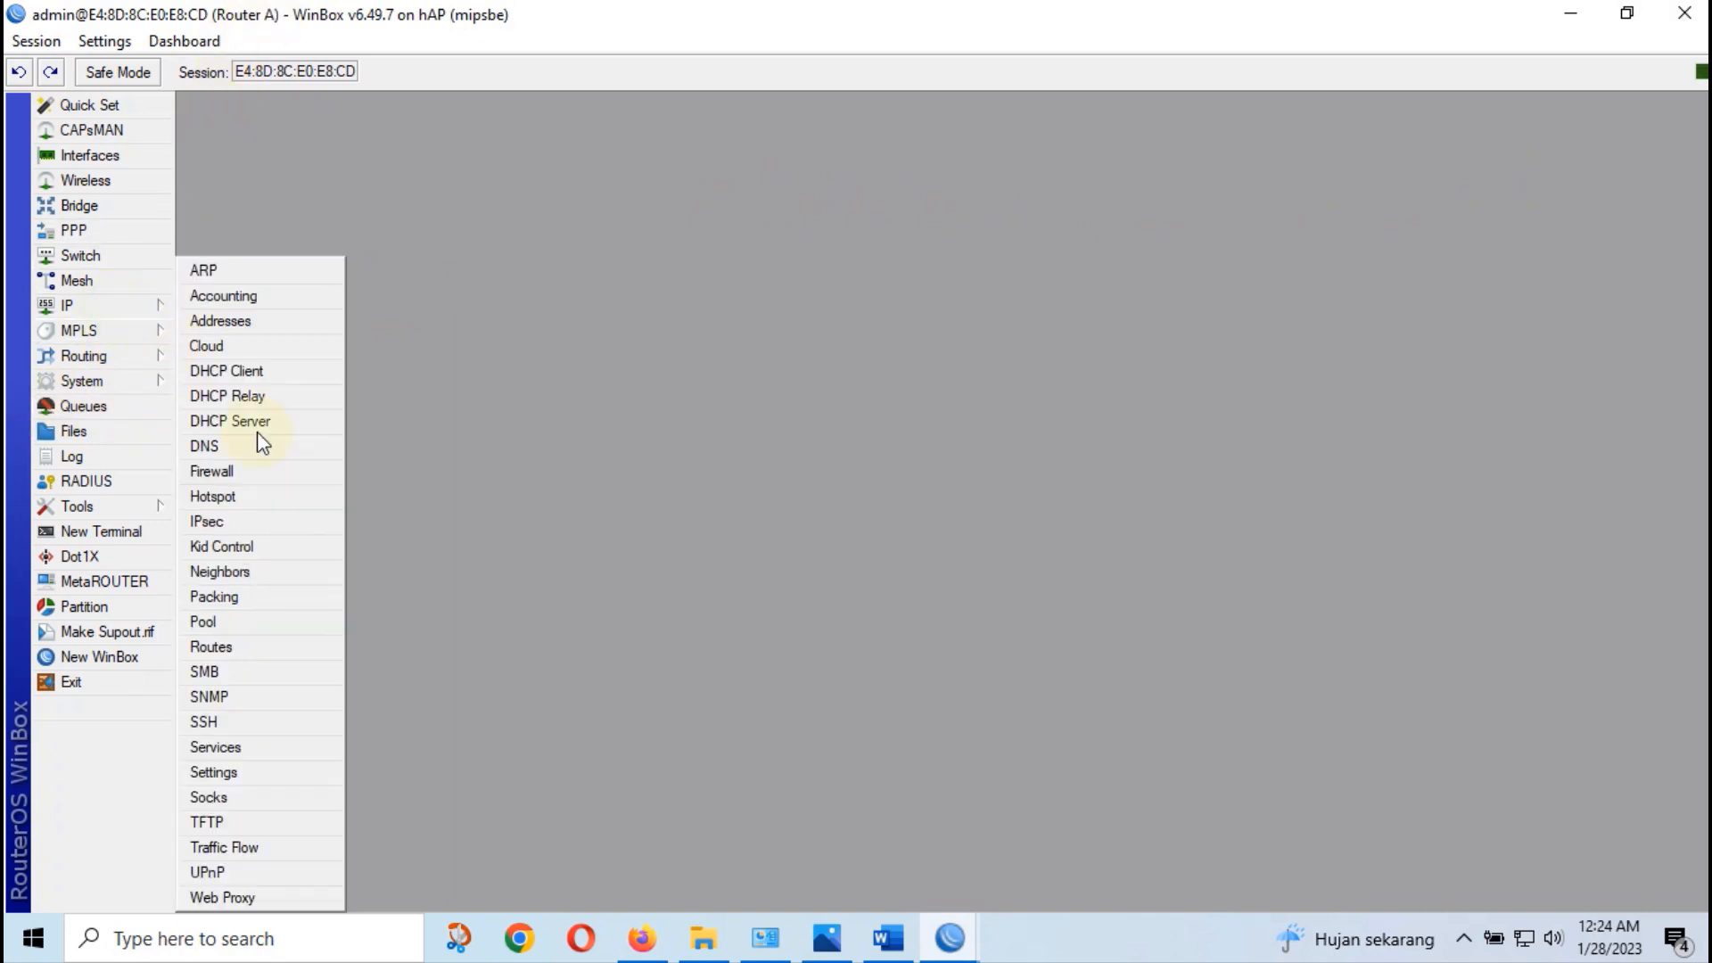
{"action": "left_click", "coordinate": [255, 650]}
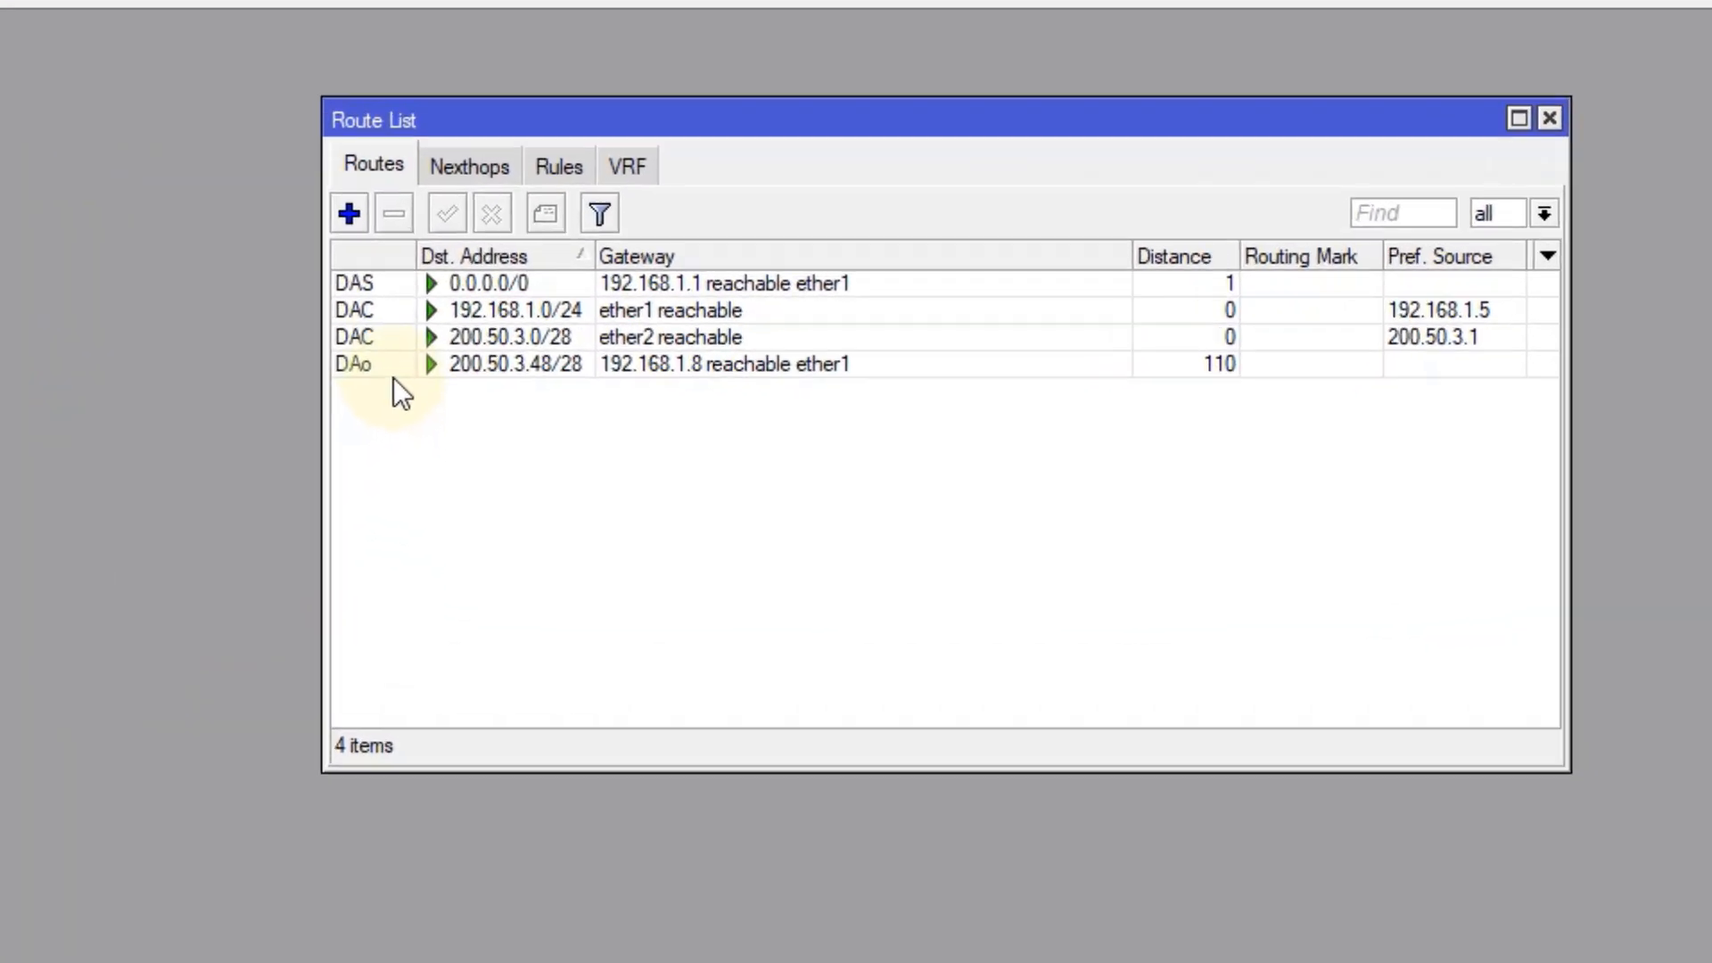
{"action": "left_click", "coordinate": [654, 342]}
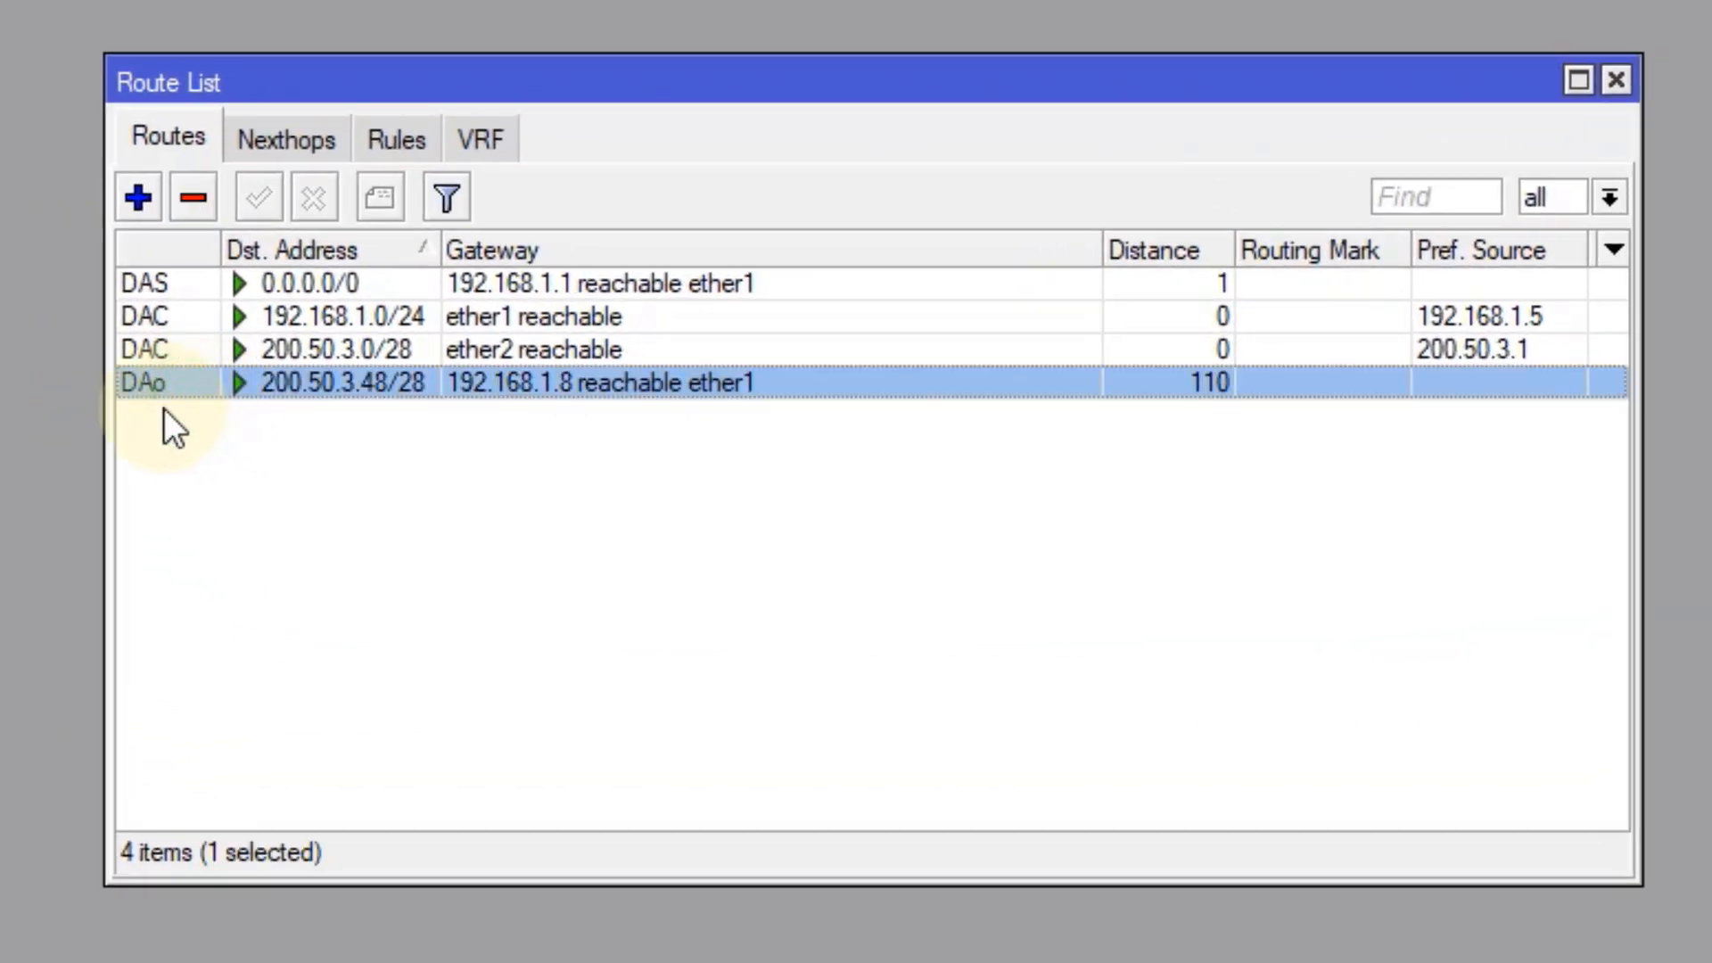
{"action": "left_click", "coordinate": [164, 408]}
{"action": "left_click", "coordinate": [178, 384]}
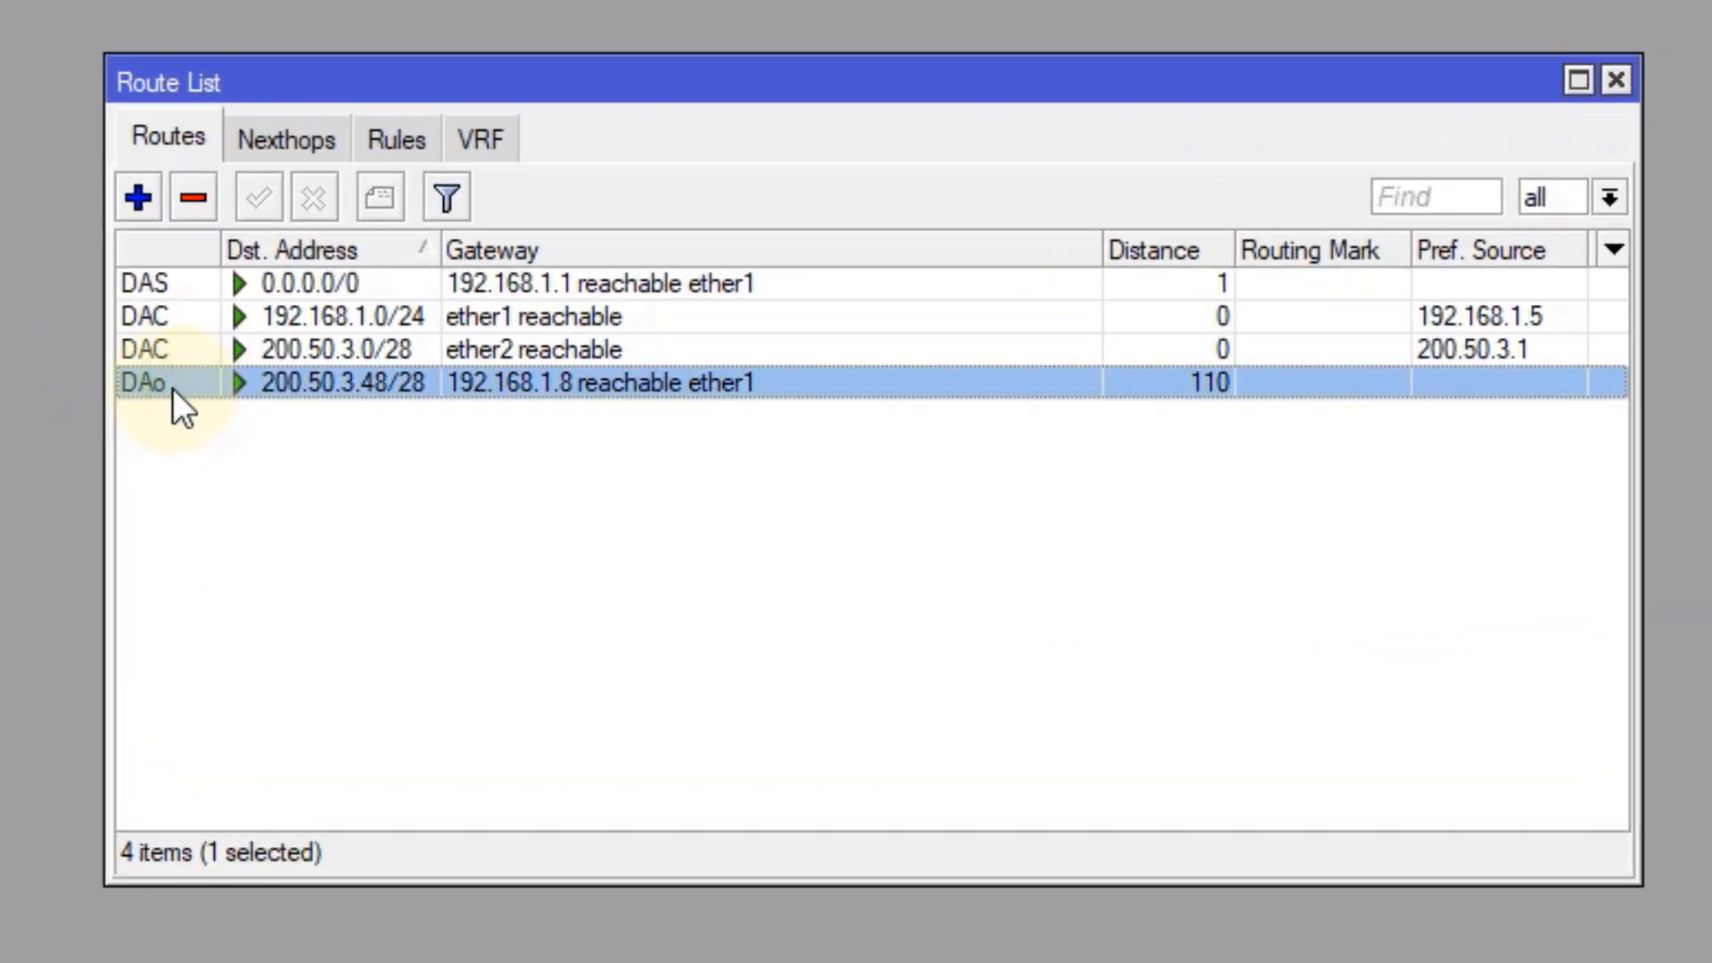
{"action": "mouse_move", "coordinate": [164, 384]}
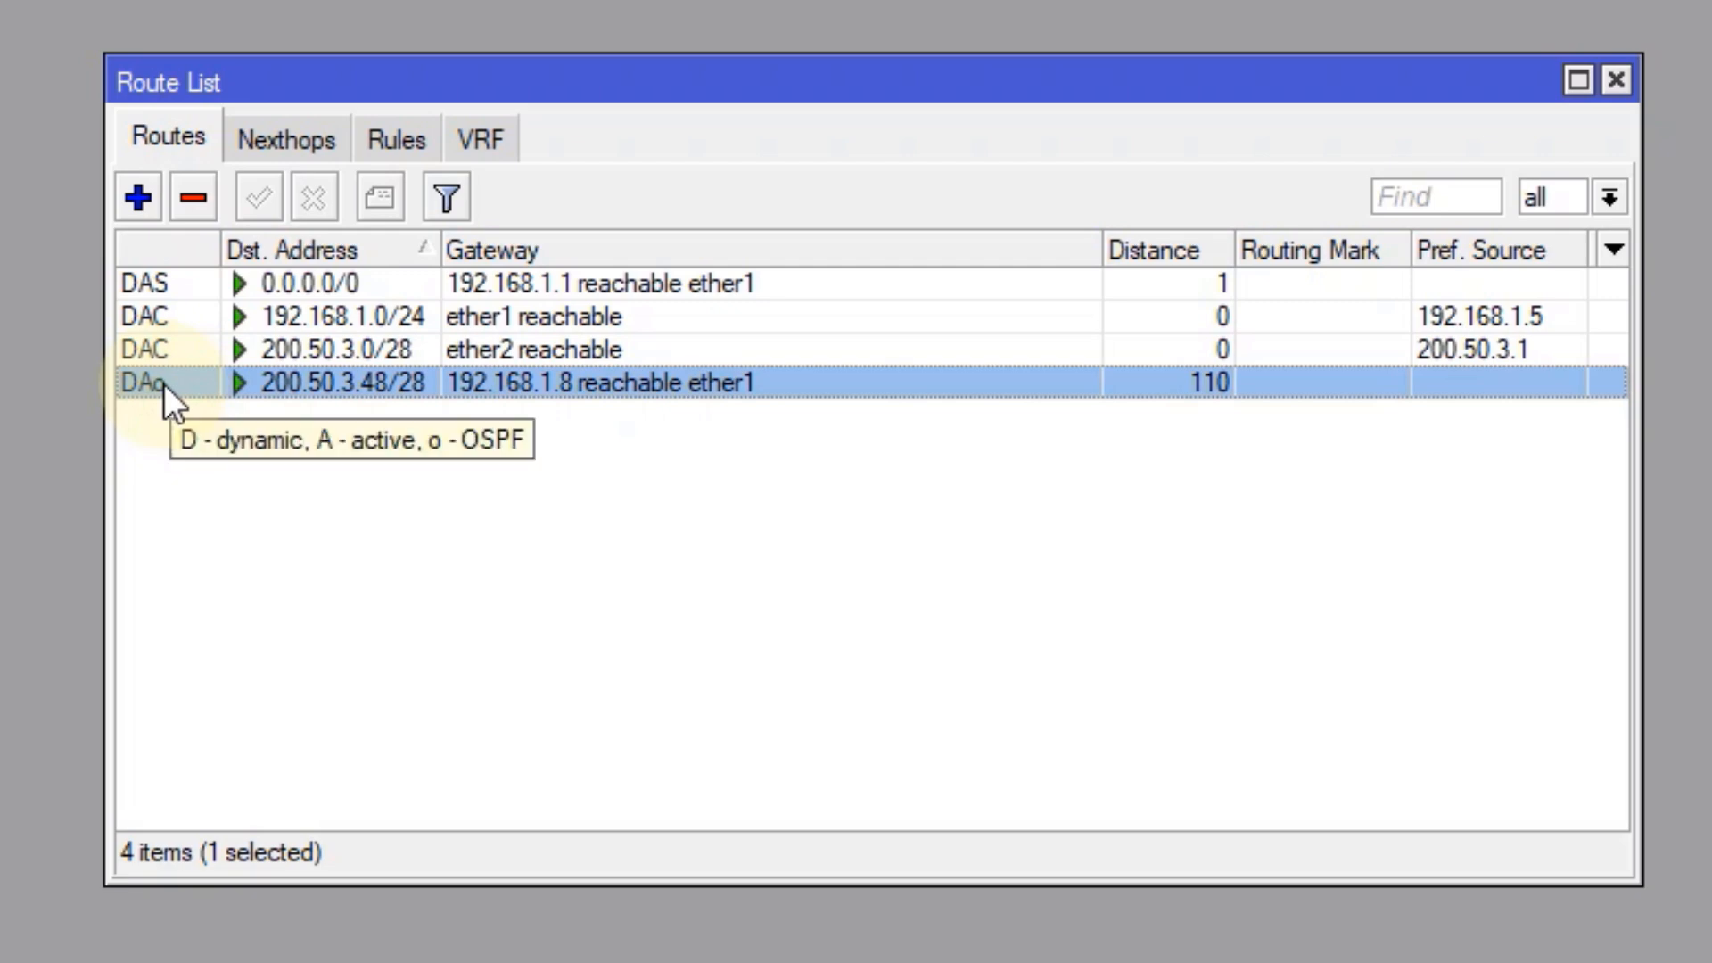
{"action": "left_click", "coordinate": [201, 506]}
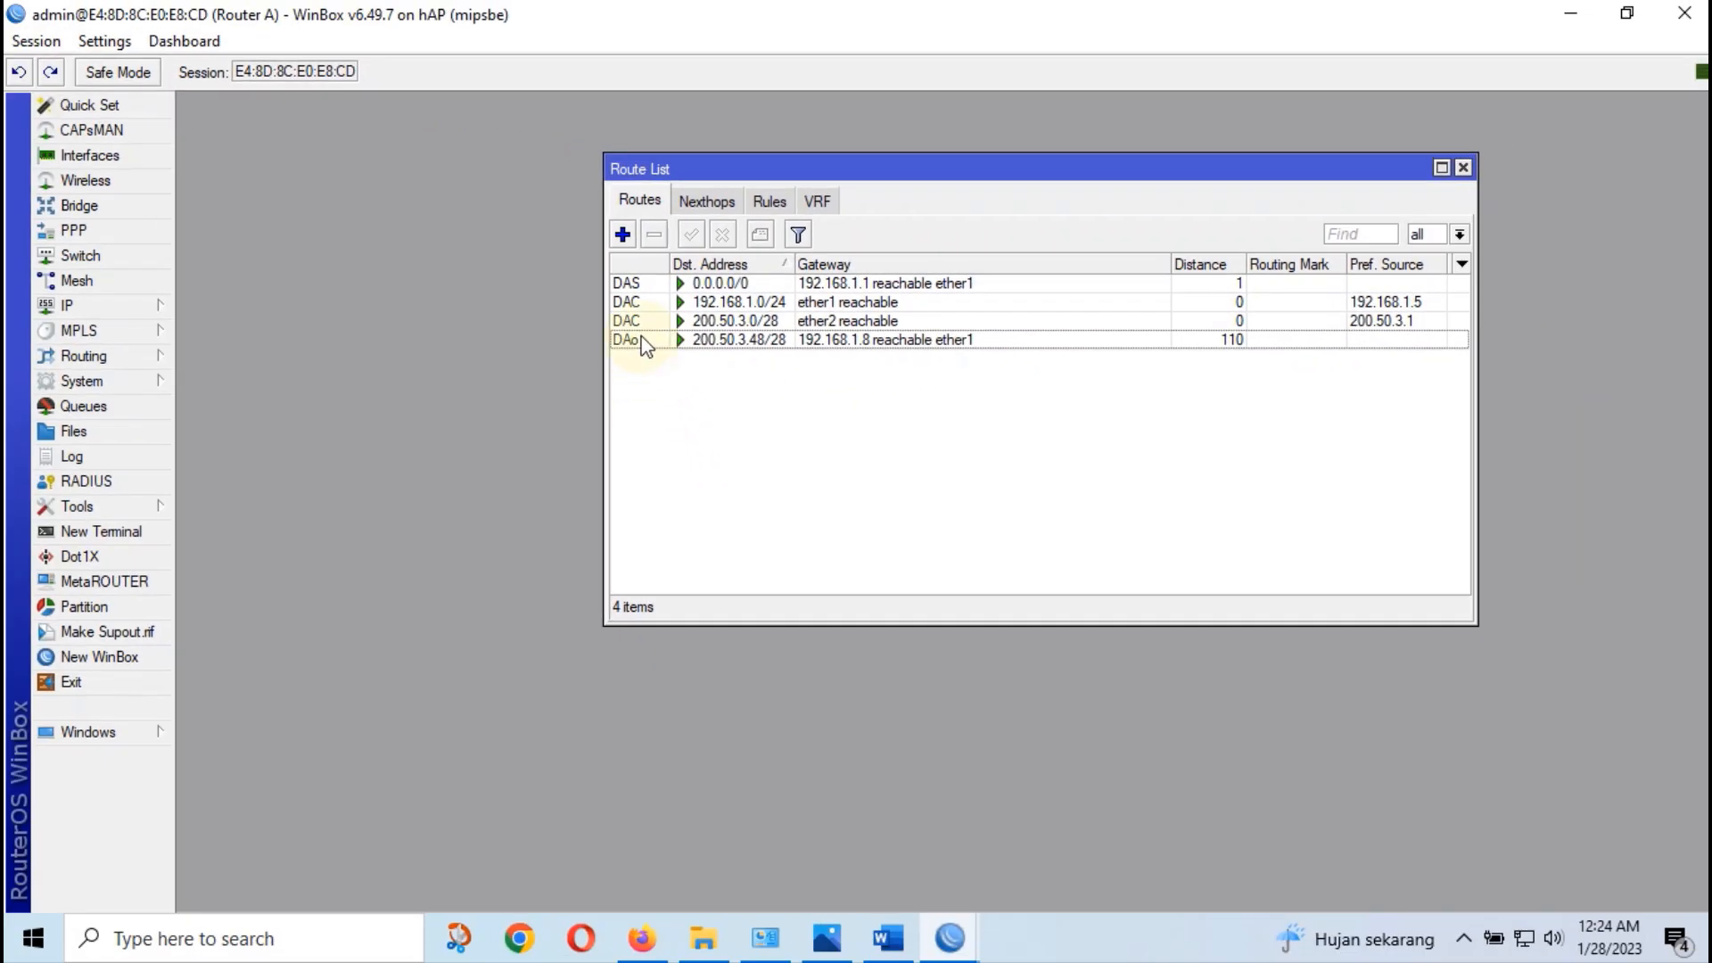
{"action": "left_click", "coordinate": [646, 342]}
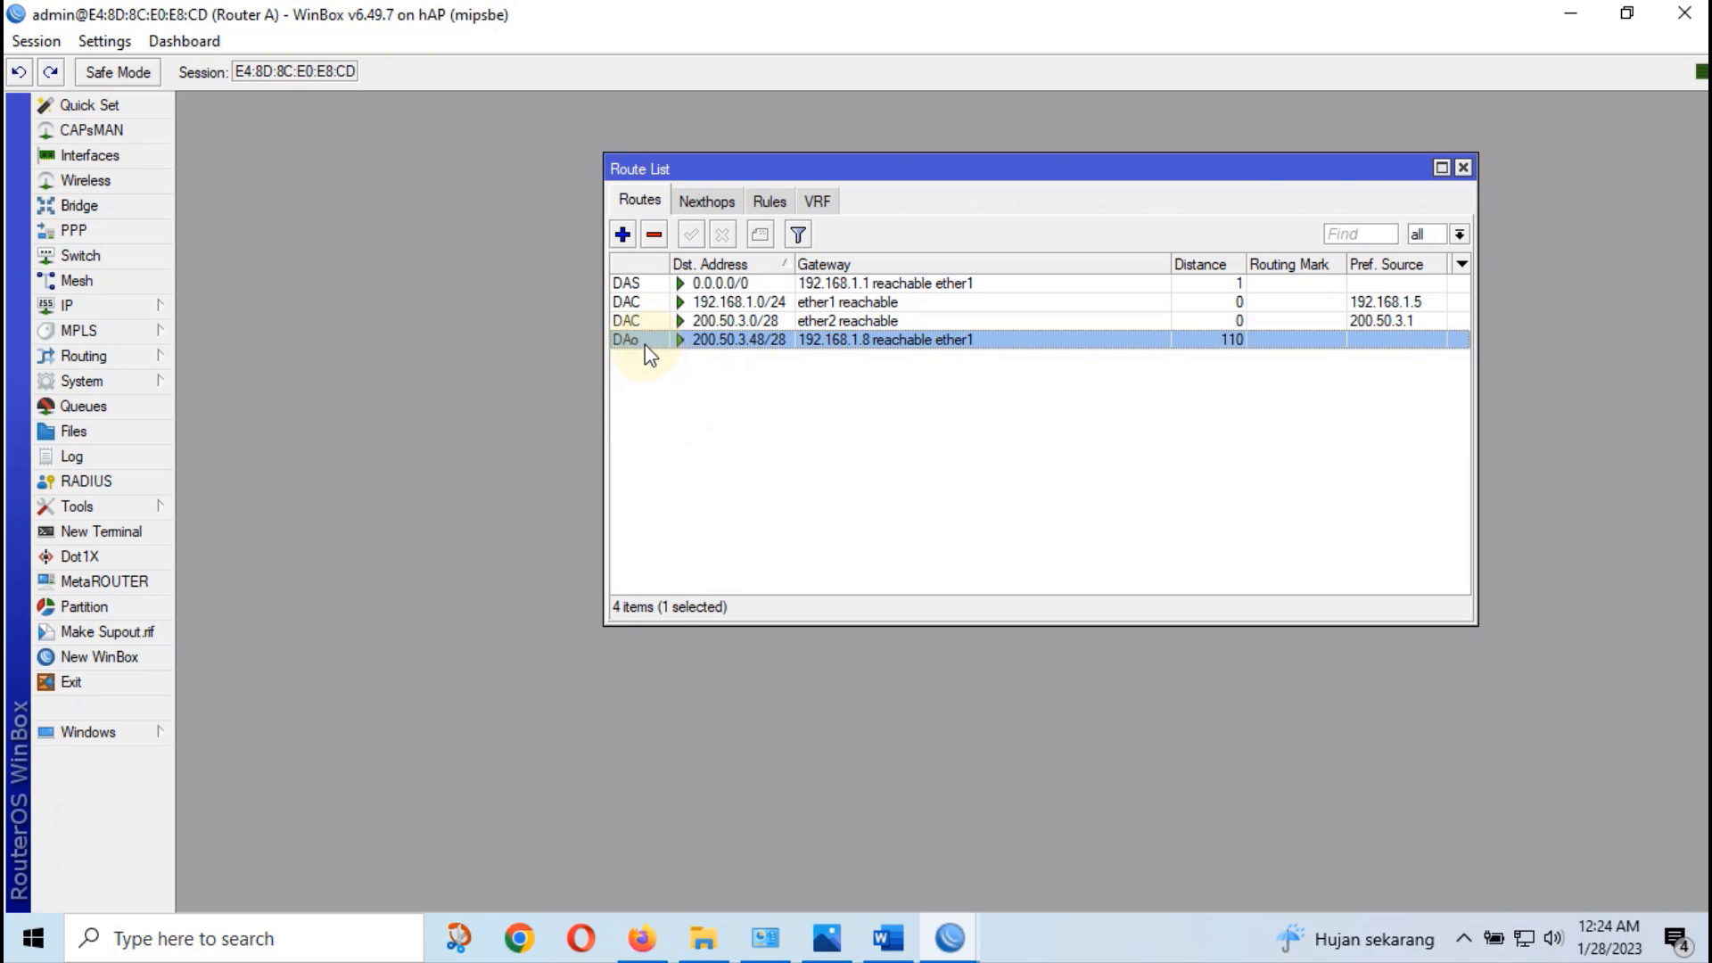
{"action": "left_click", "coordinate": [661, 357]}
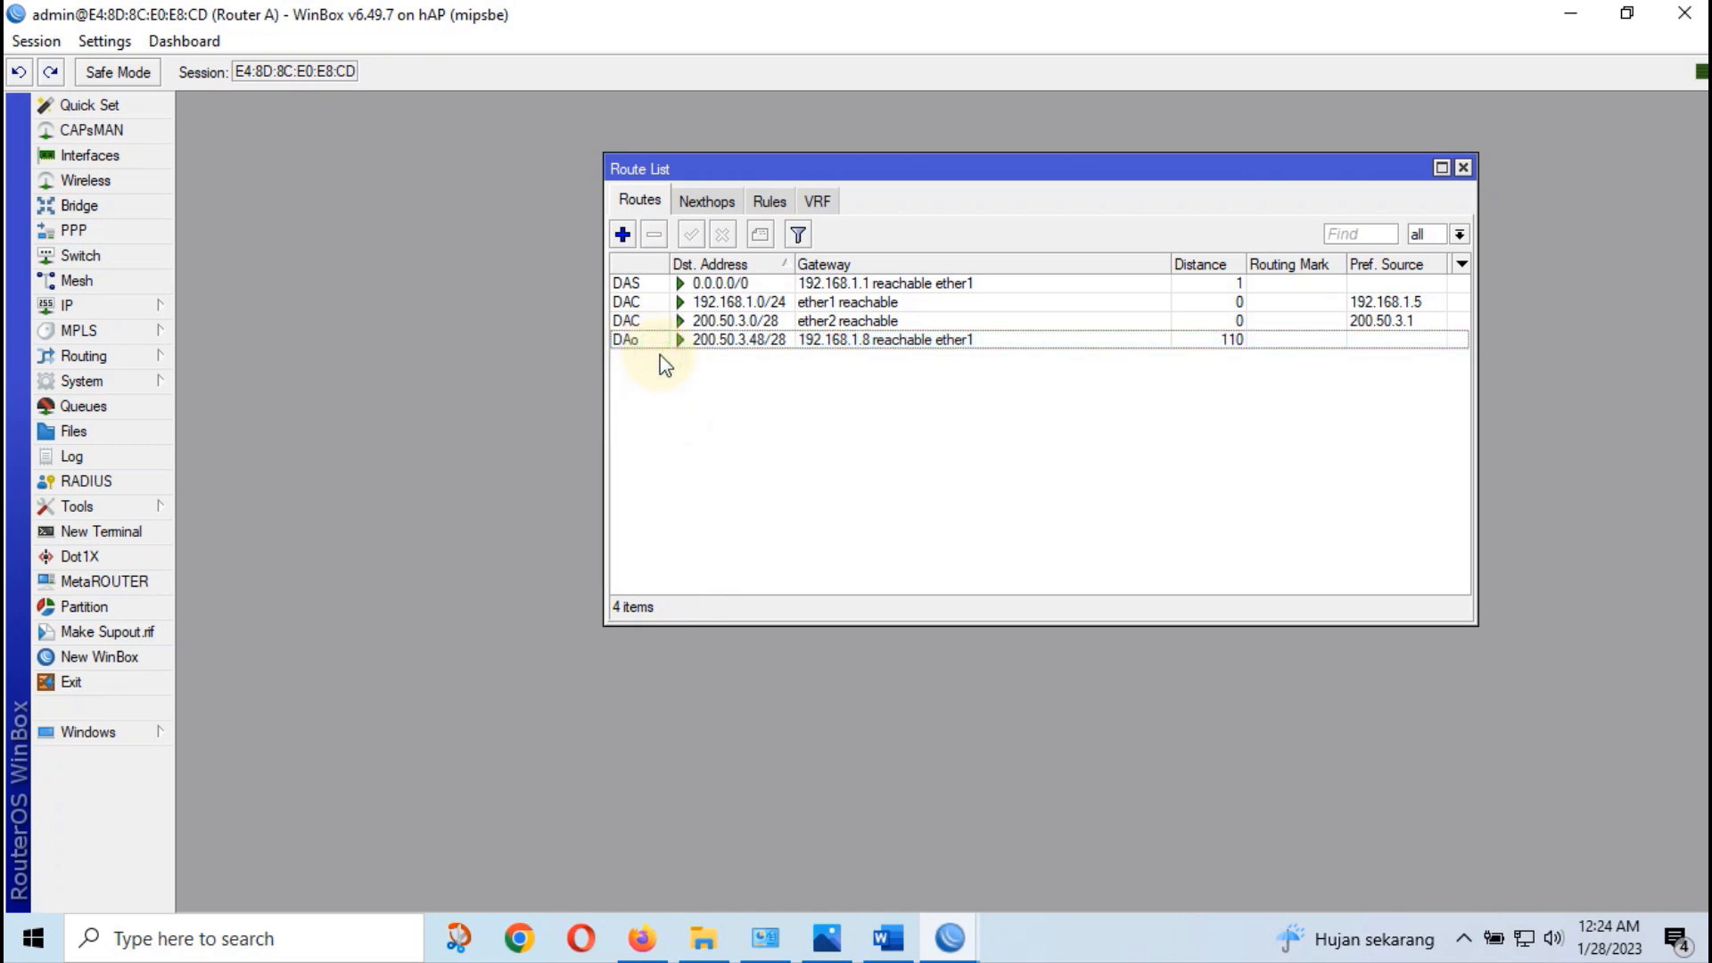